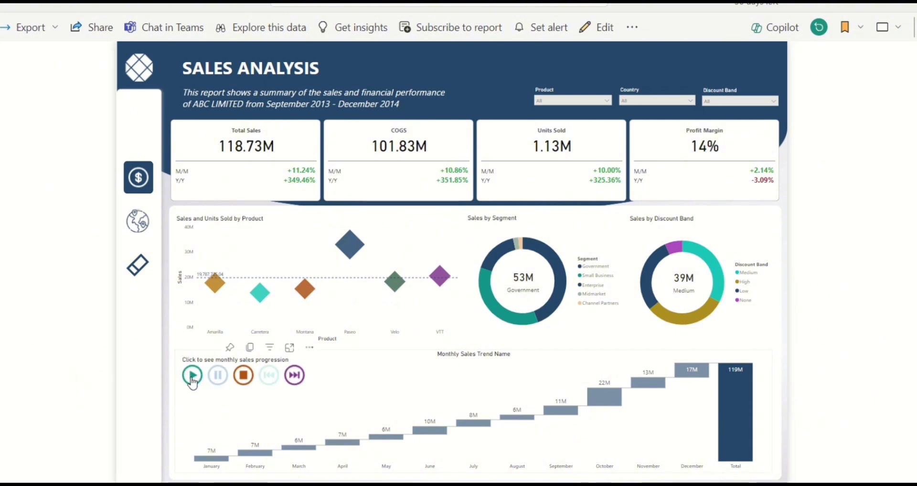
# - Play the monthly sales progression in the finished Sales Analysis report
pyautogui.click(192, 380)
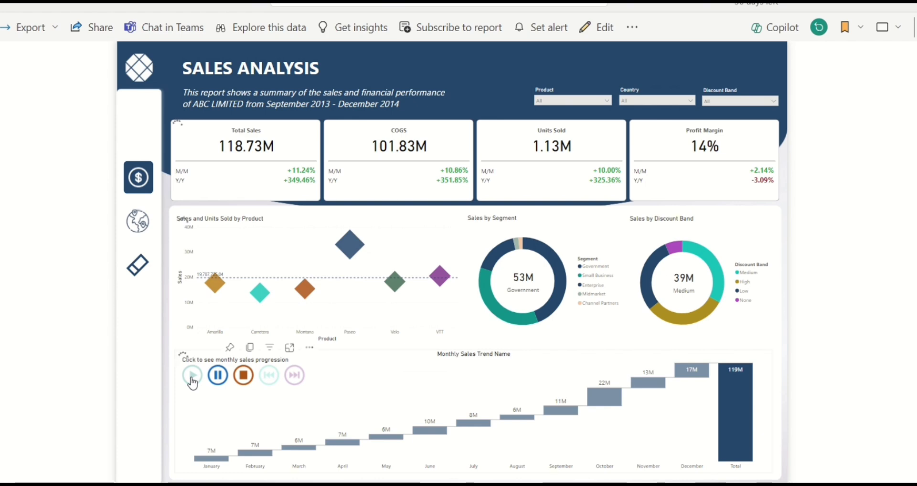
pyautogui.click(193, 381)
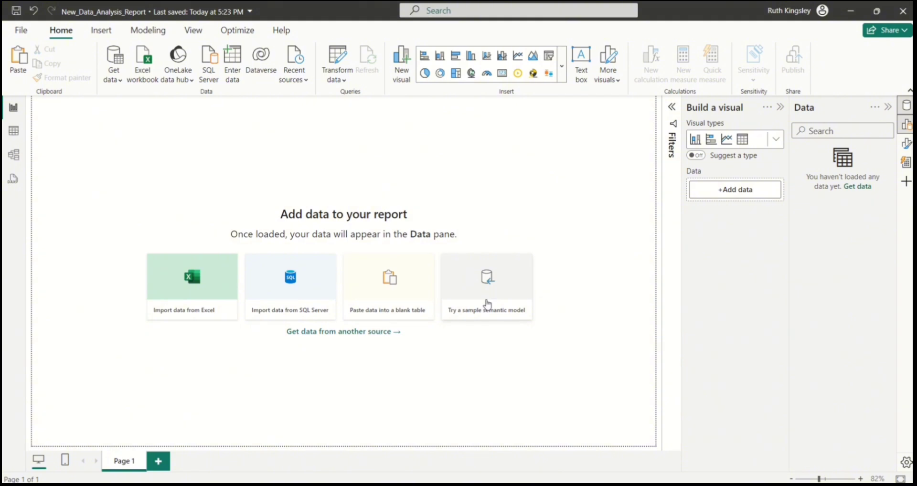
# - Load the financials table from the Financial Sample.xlsx sample data and expand its field list
pyautogui.click(487, 304)
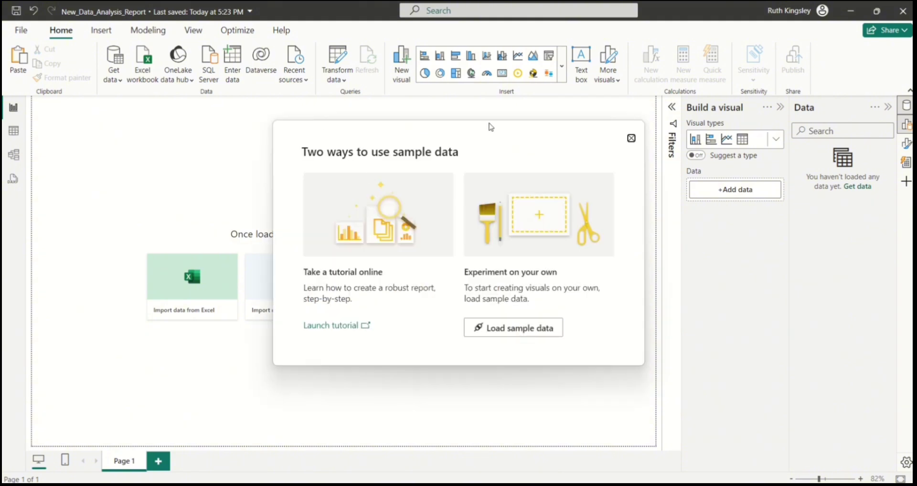
pyautogui.click(512, 333)
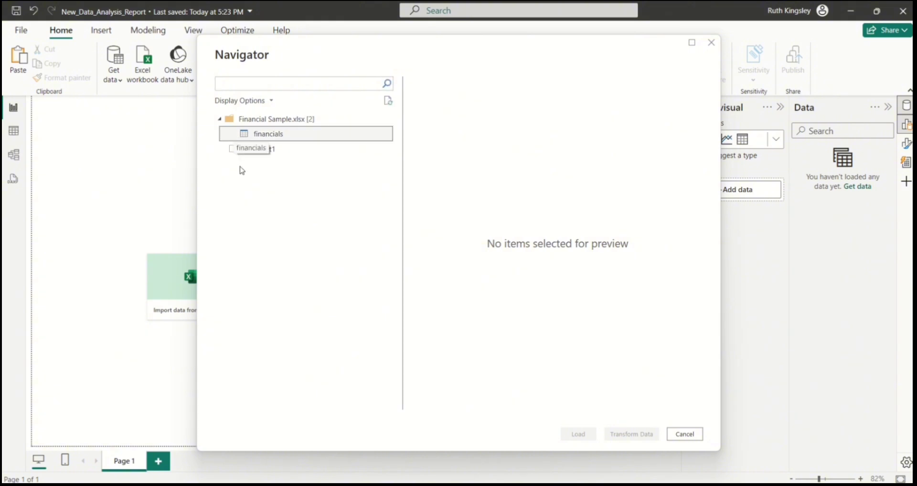
pyautogui.click(233, 133)
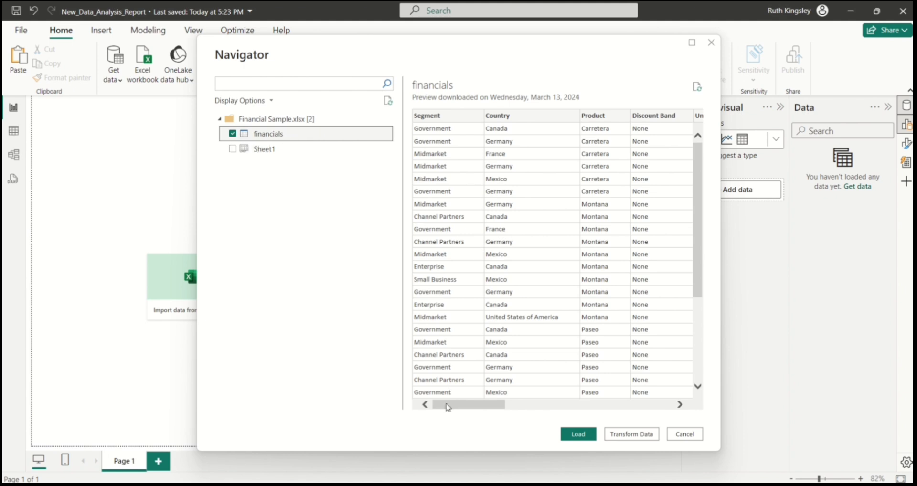
pyautogui.moveTo(448, 405); pyautogui.dragTo(436, 422)
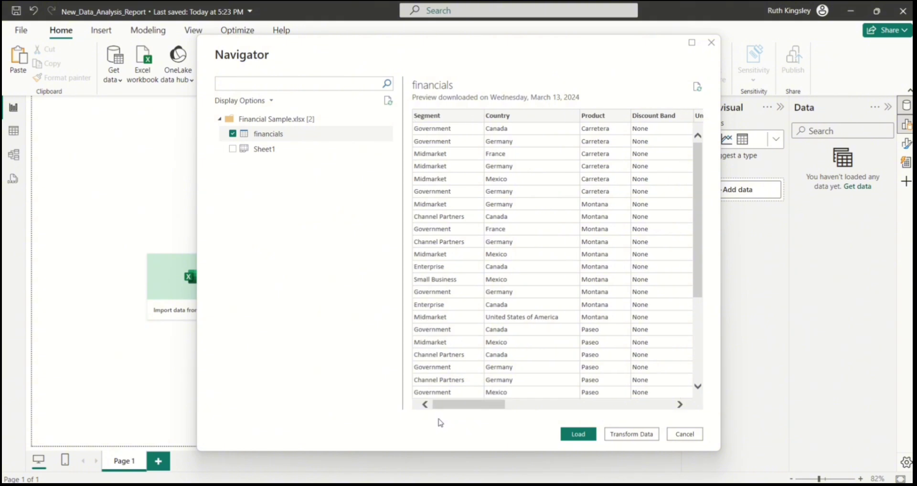
pyautogui.click(584, 437)
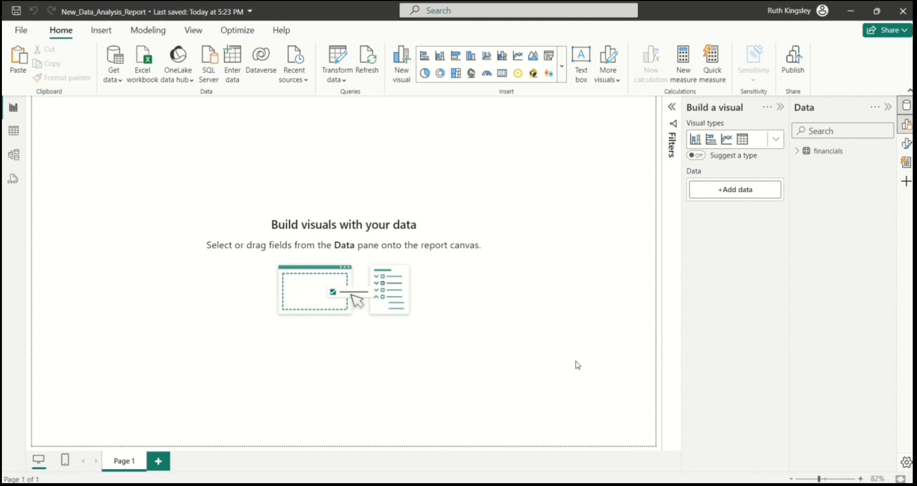
pyautogui.click(798, 152)
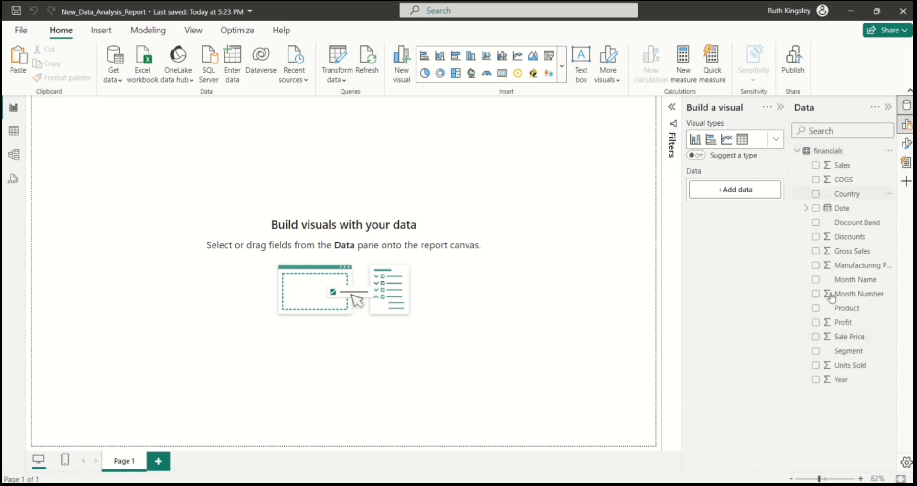
# - Examine the columns of the financials table from Segment through Year, and return to the report canvas
pyautogui.click(14, 132)
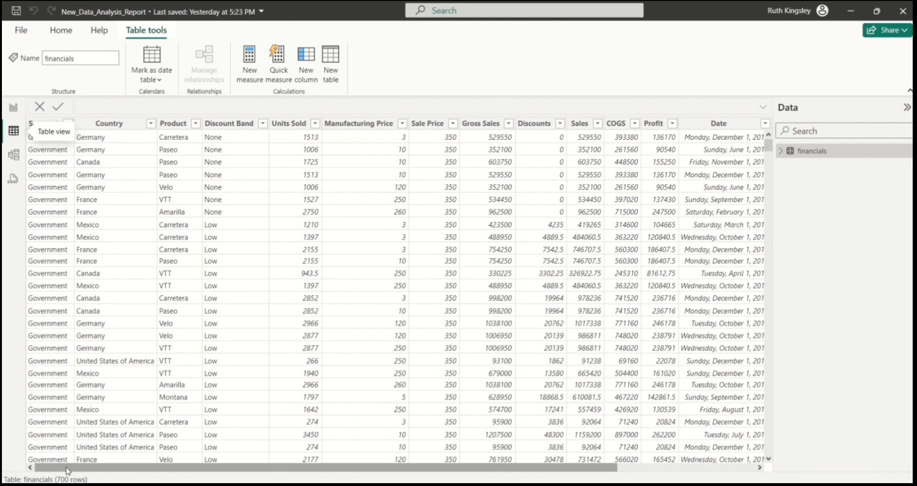
pyautogui.moveTo(67, 470)
pyautogui.mouseDown()
pyautogui.moveTo(218, 472)
pyautogui.moveTo(54, 470)
pyautogui.mouseUp()
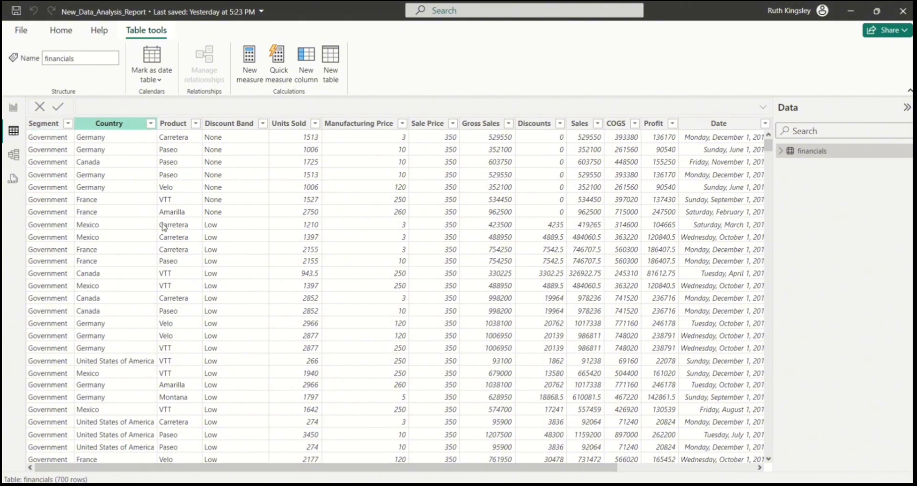
pyautogui.moveTo(128, 472); pyautogui.dragTo(236, 473)
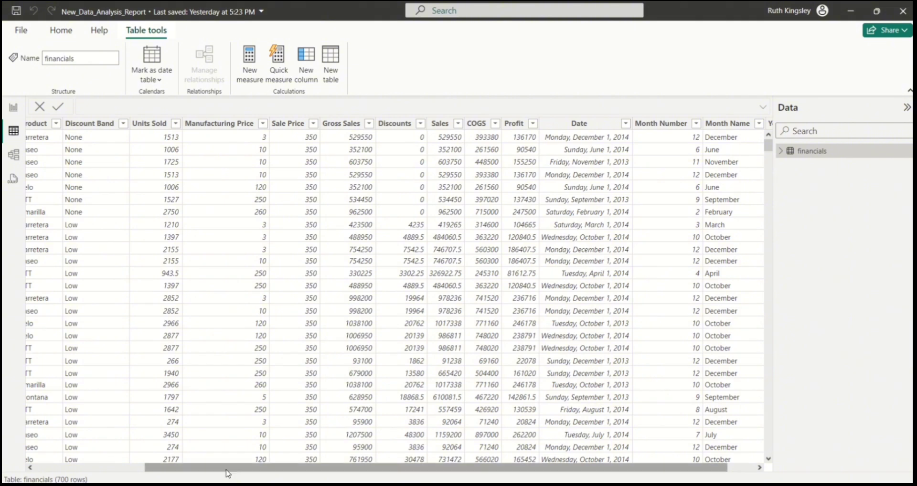
pyautogui.moveTo(227, 473); pyautogui.dragTo(253, 473)
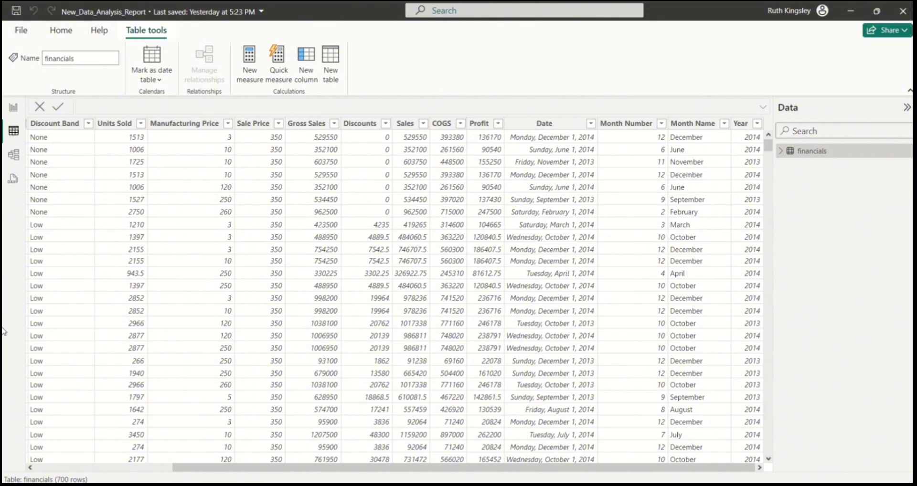
pyautogui.click(13, 109)
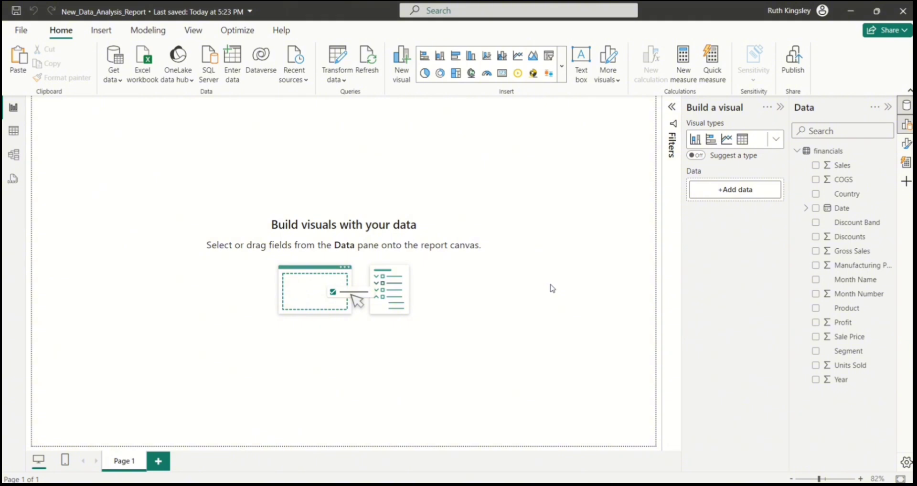
# - Set the Background 1 picture from the images folder as the report page's canvas background
pyautogui.click(906, 146)
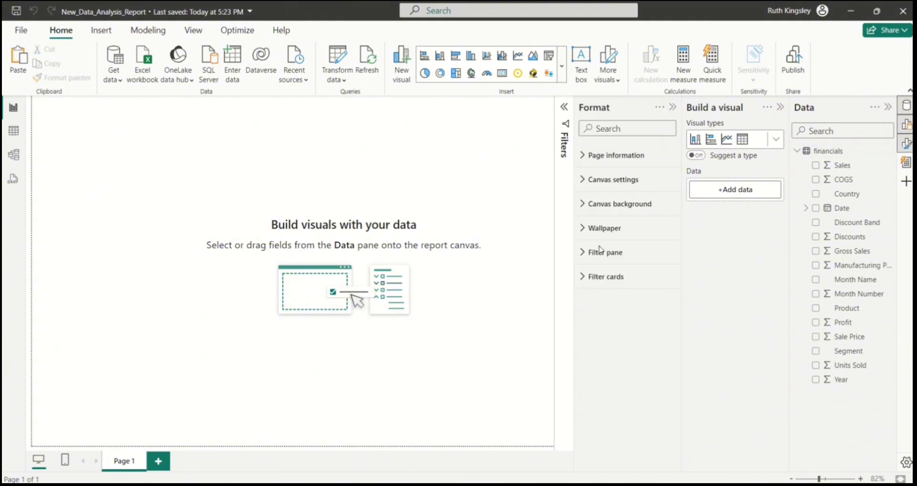
pyautogui.click(584, 204)
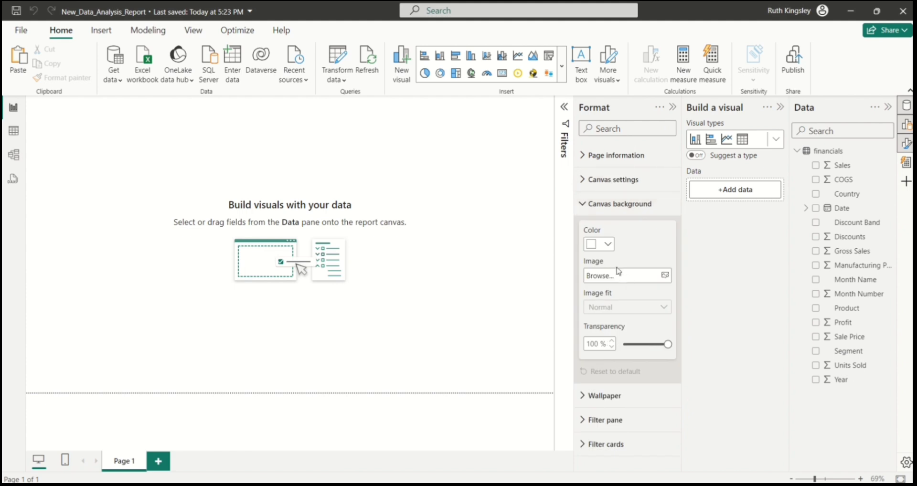
pyautogui.click(665, 276)
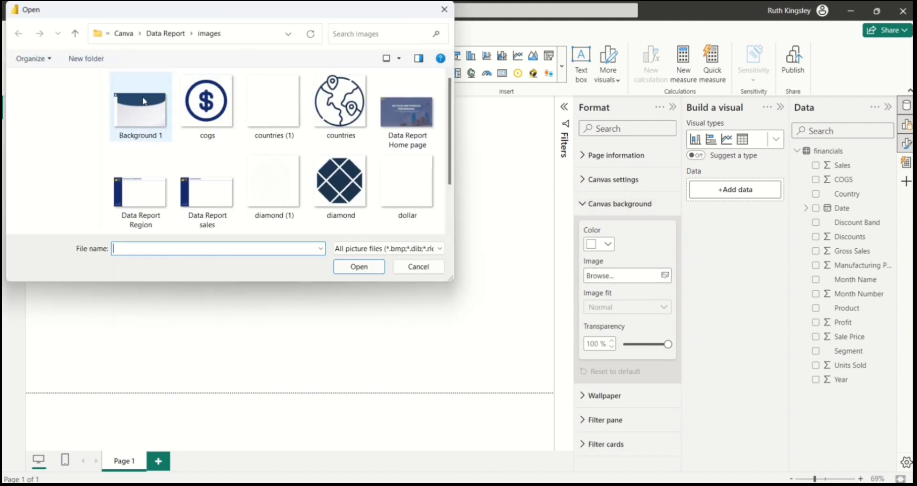
pyautogui.click(143, 102)
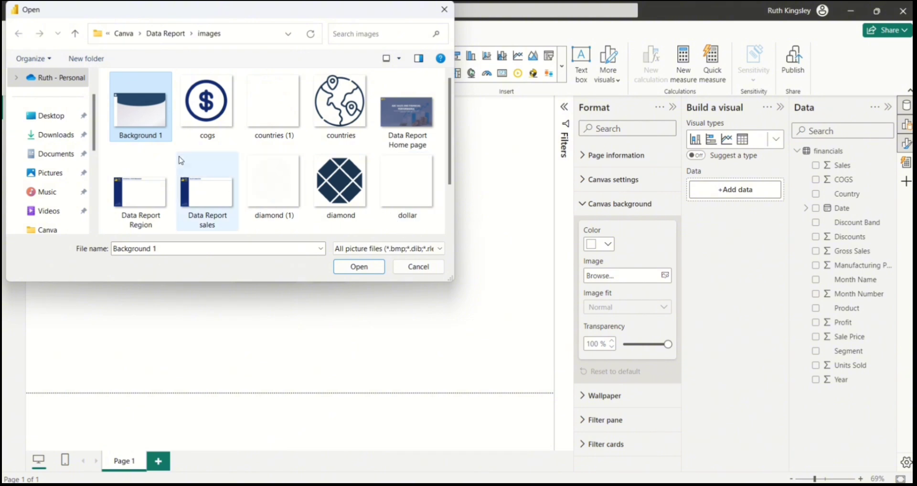
pyautogui.click(358, 267)
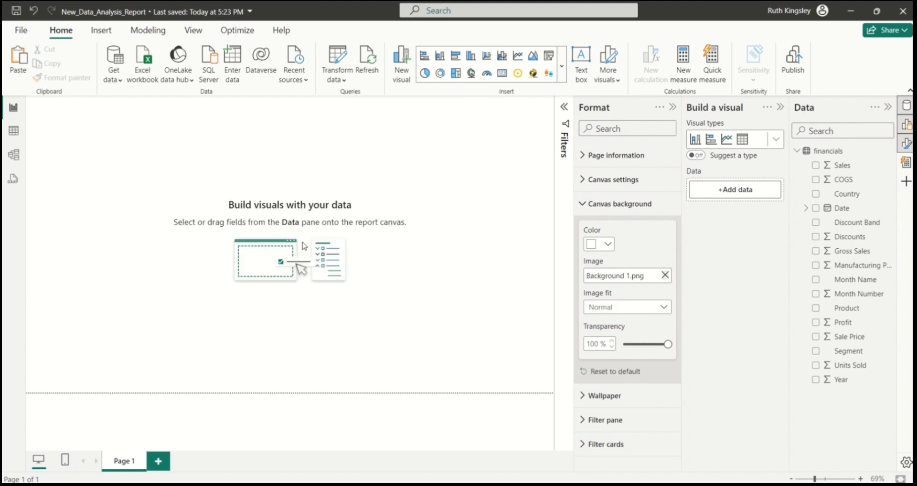
# - Set the canvas background's image fit to Fit and its transparency to 0%
pyautogui.click(665, 308)
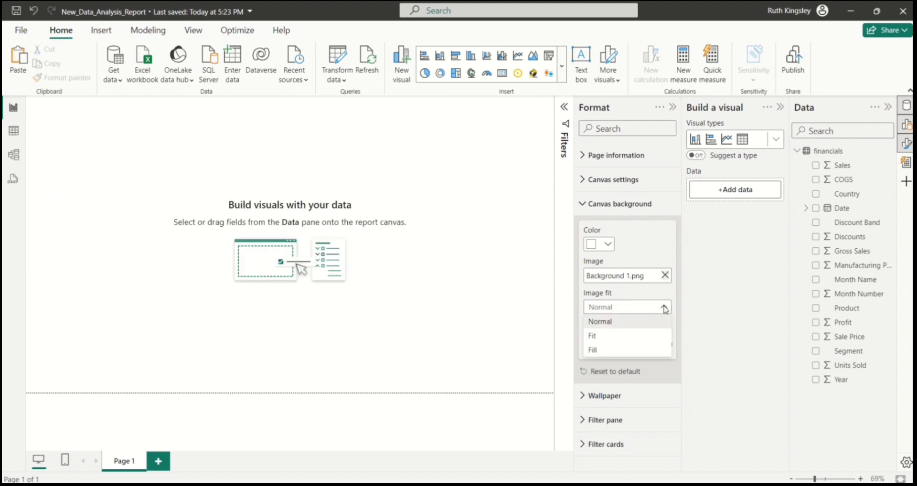
pyautogui.click(621, 335)
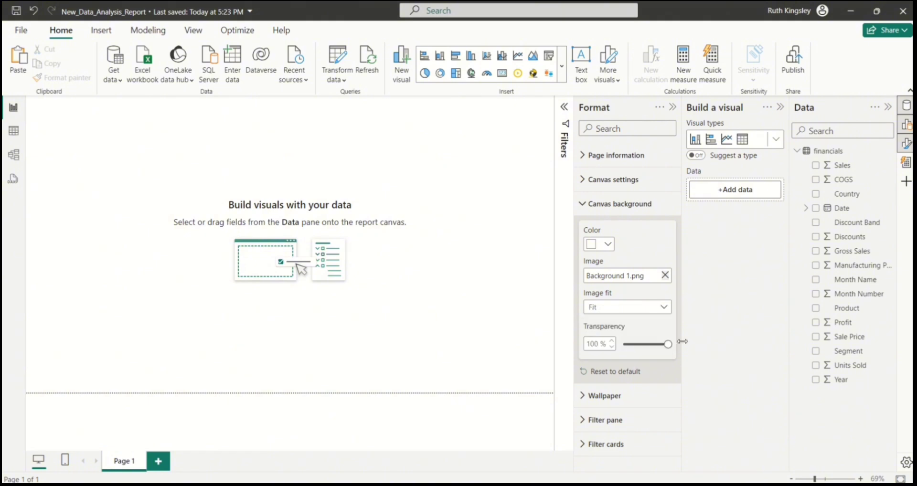
pyautogui.moveTo(668, 344); pyautogui.dragTo(619, 345)
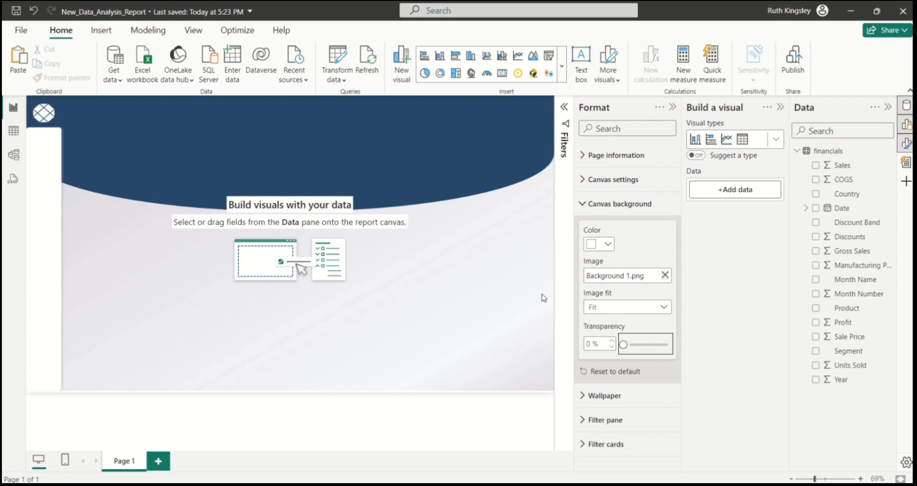
# - Change the canvas type to Custom with a height of 1220 px and a width of 1840 px
pyautogui.click(584, 202)
pyautogui.click(584, 186)
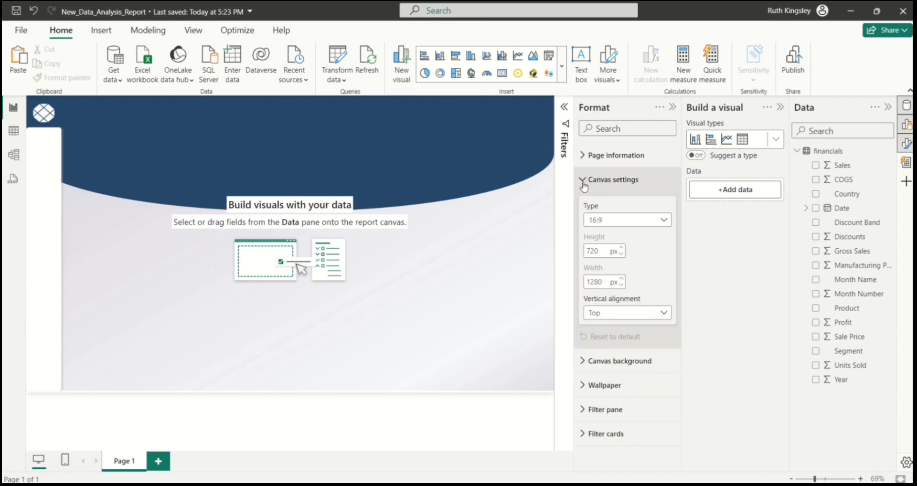
pyautogui.click(663, 220)
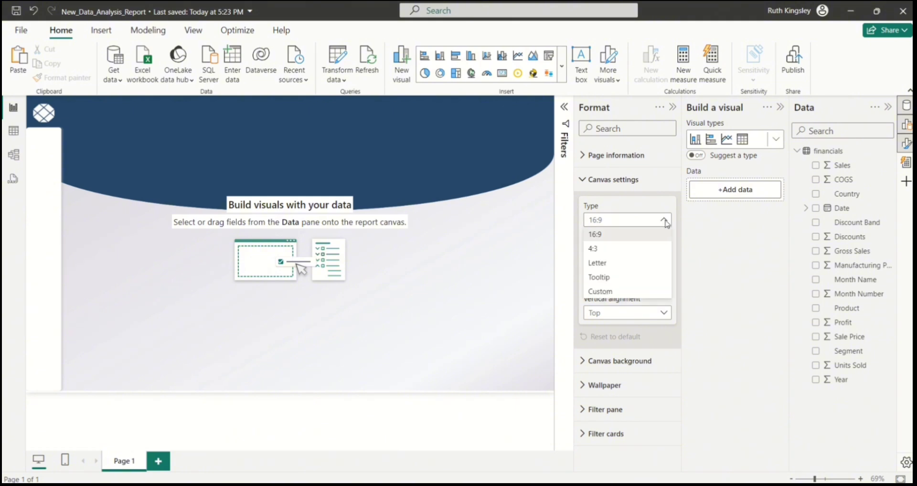
pyautogui.click(623, 292)
pyautogui.click(595, 251)
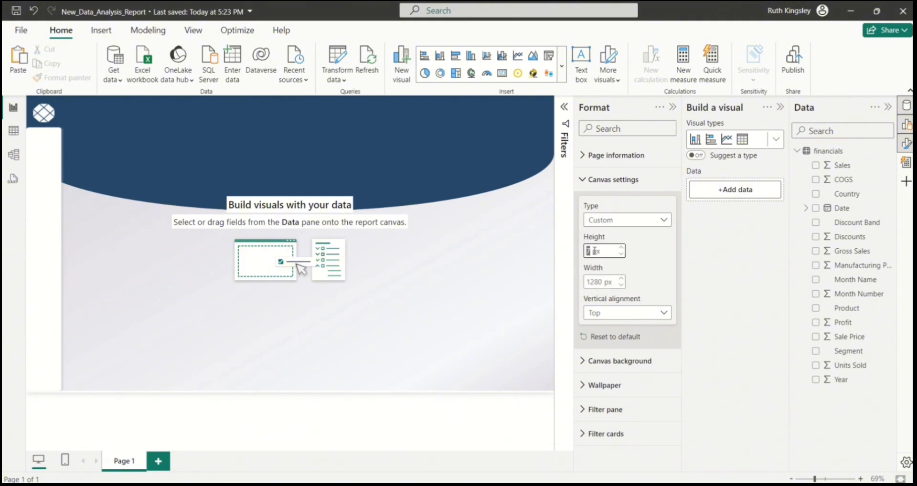
pyautogui.write('120')
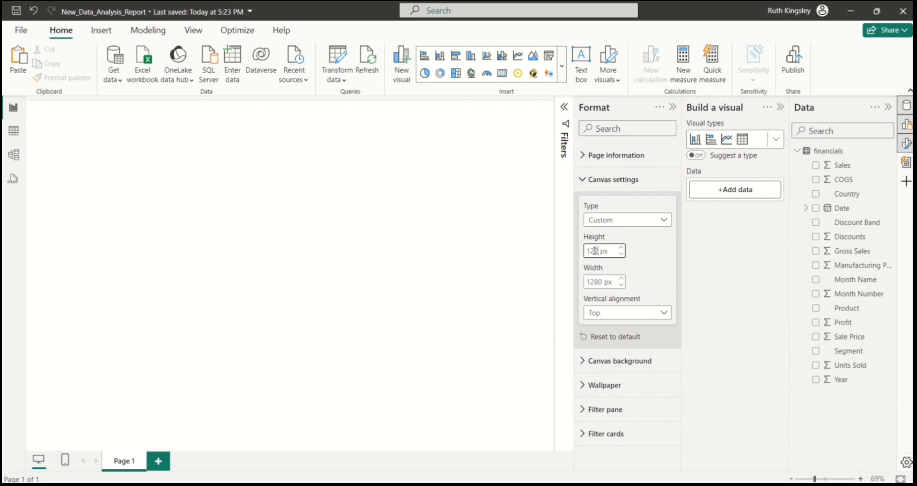
pyautogui.write('0')
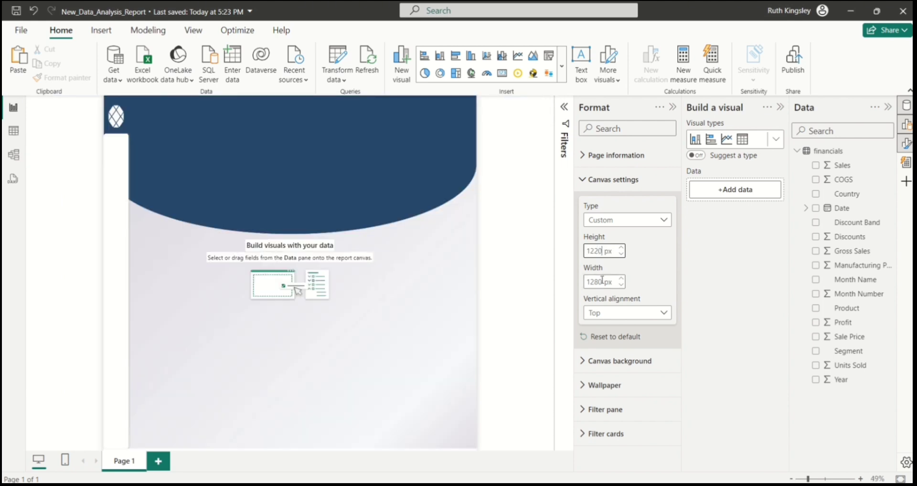
pyautogui.doubleClick(596, 282)
pyautogui.write('1840')
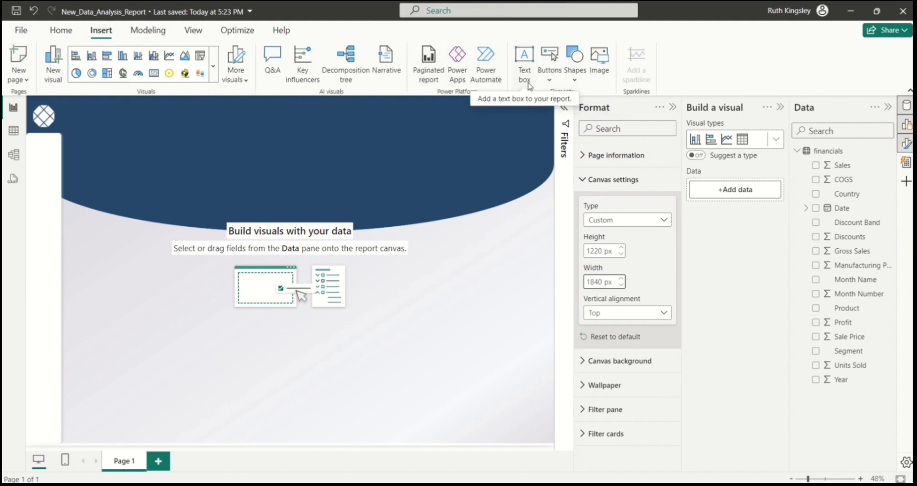
# - Add a text box reading "SALES ANALYSIS" in bold at font size 36
pyautogui.click(528, 84)
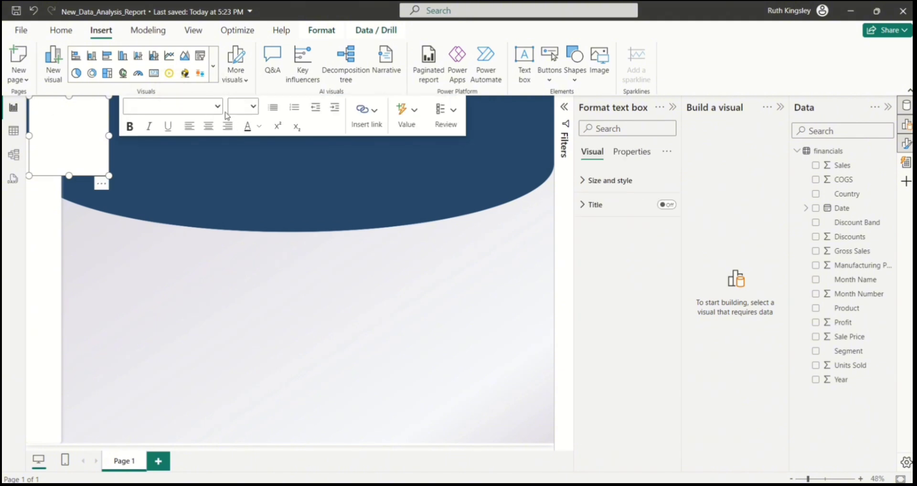
pyautogui.click(253, 108)
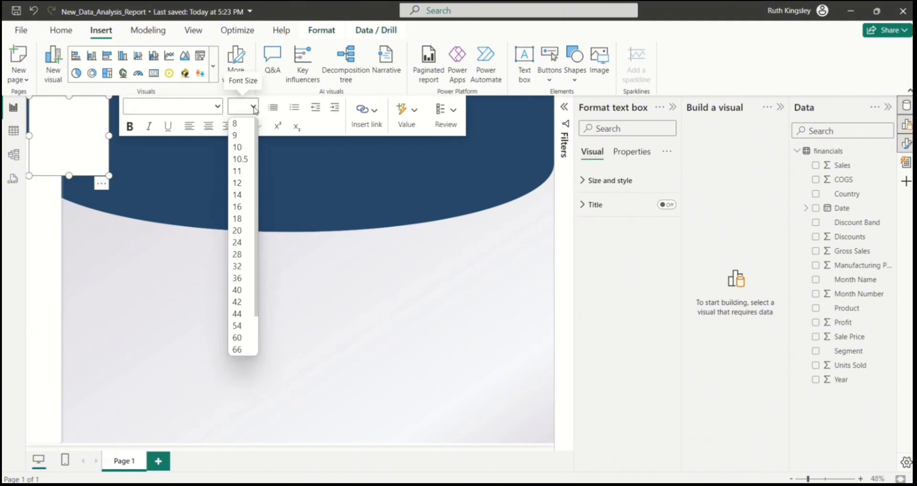
pyautogui.click(240, 279)
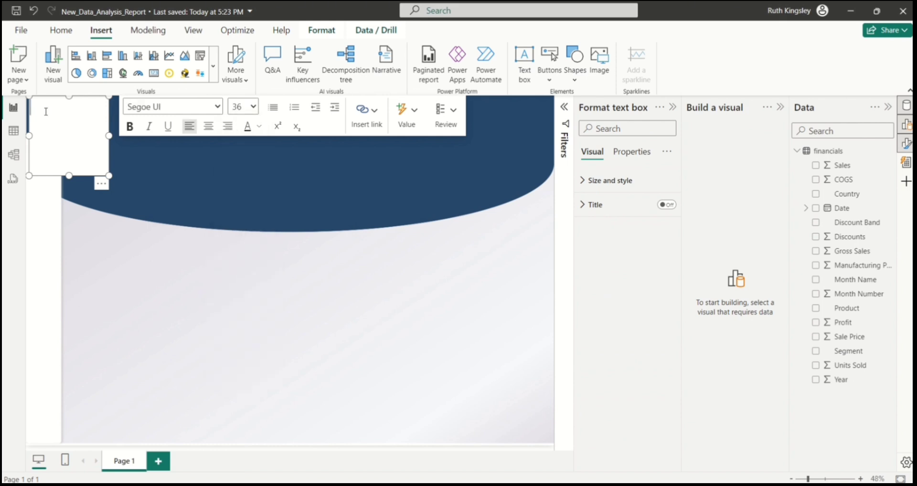
pyautogui.click(130, 126)
pyautogui.write('SALES AN')
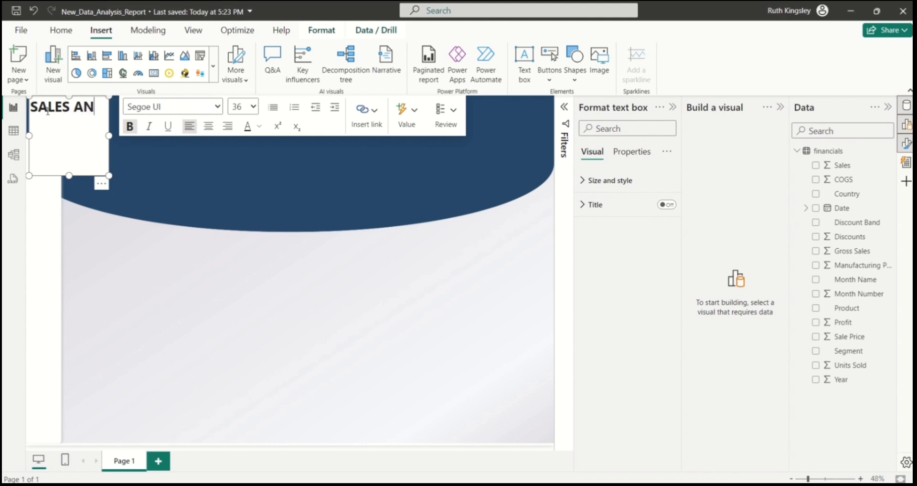
pyautogui.write('ALYSIS')
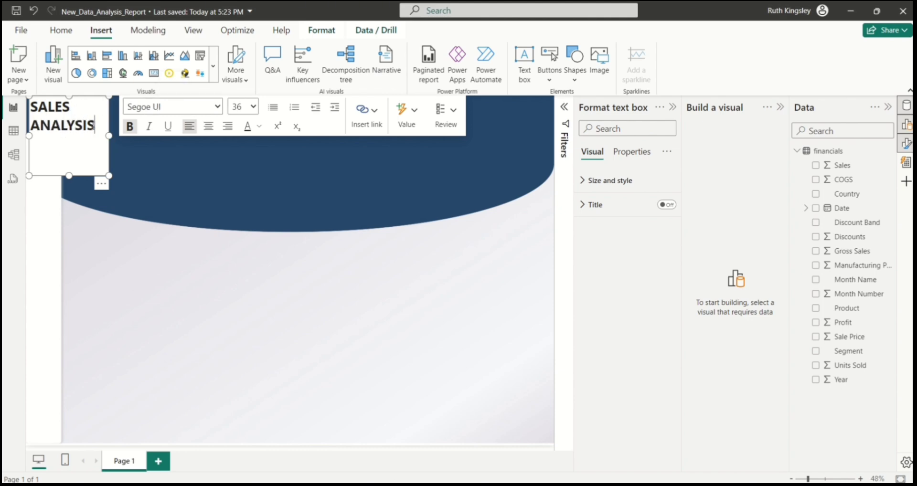
# - Change the font color of the "SALES ANALYSIS" title text to white
pyautogui.tripleClick(45, 115)
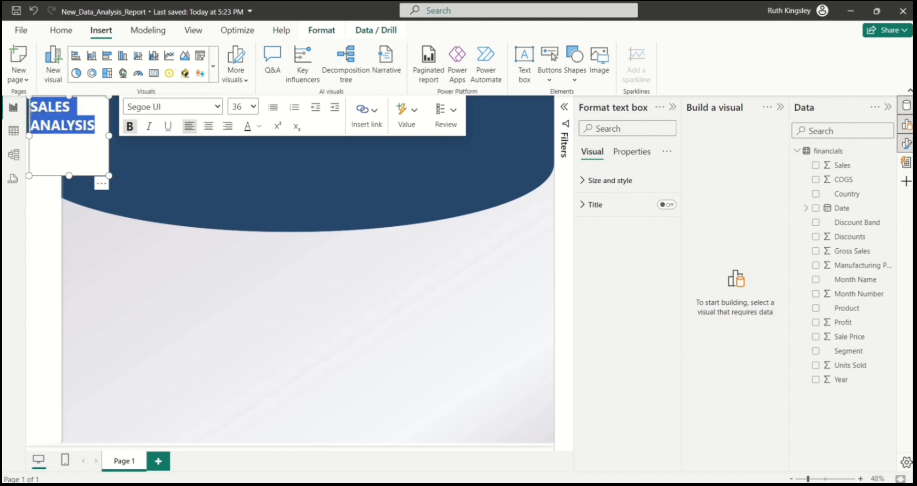
pyautogui.click(258, 127)
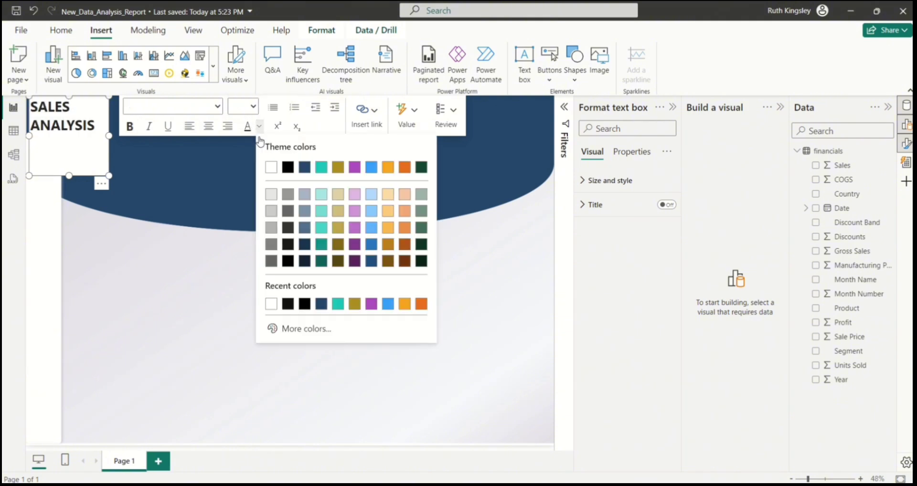
pyautogui.click(273, 170)
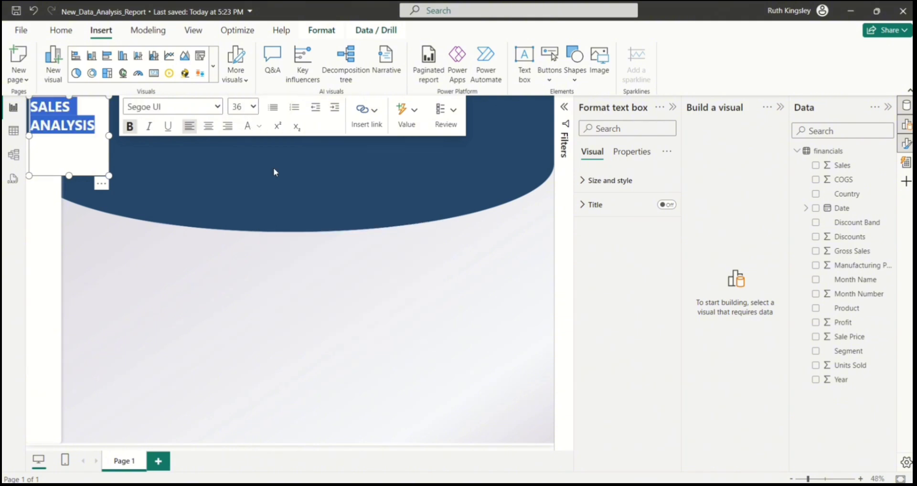
# - Turn off the title text box's background and resize the box to about 574 wide and 85 high
pyautogui.click(586, 181)
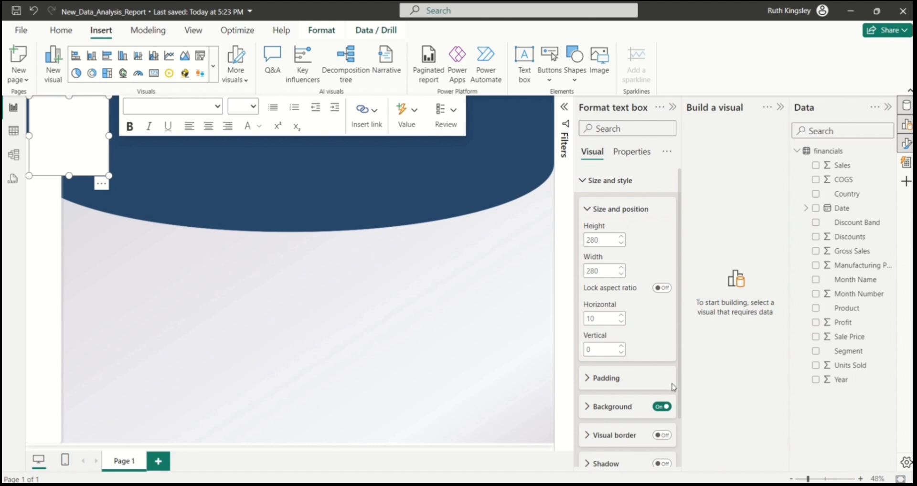
pyautogui.click(662, 407)
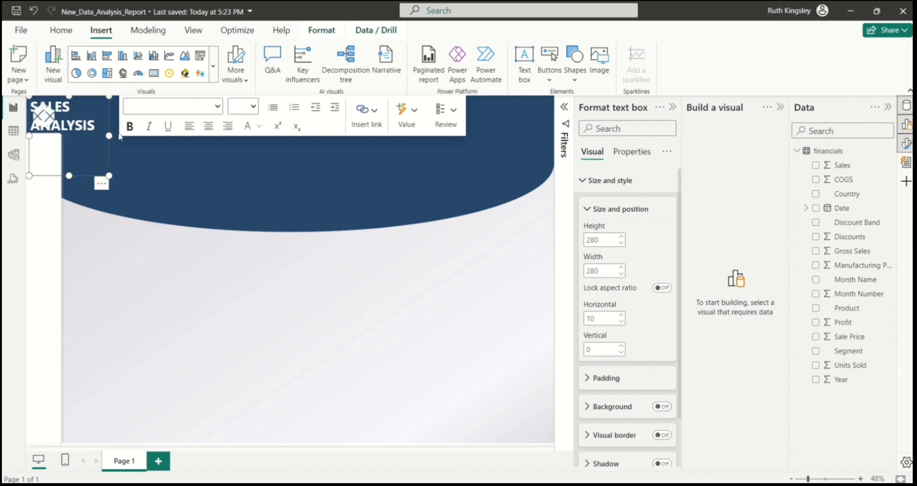
pyautogui.moveTo(110, 136); pyautogui.dragTo(194, 140)
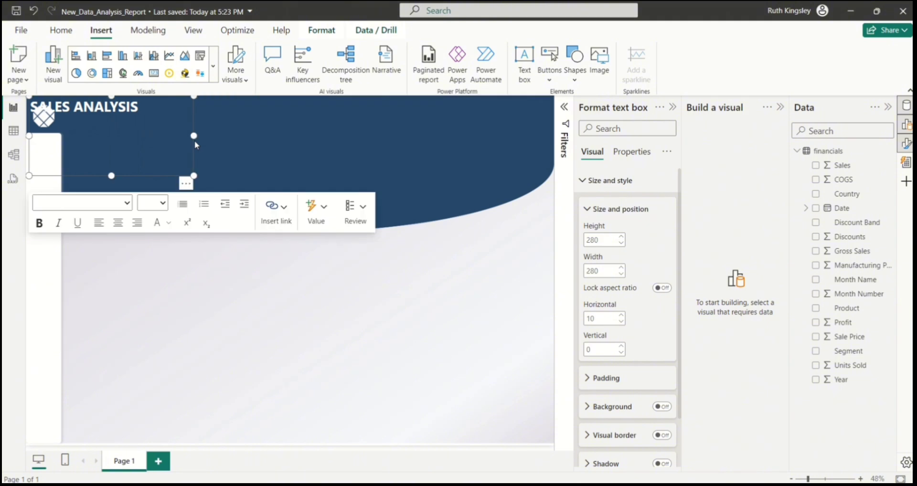
pyautogui.moveTo(111, 175); pyautogui.dragTo(101, 119)
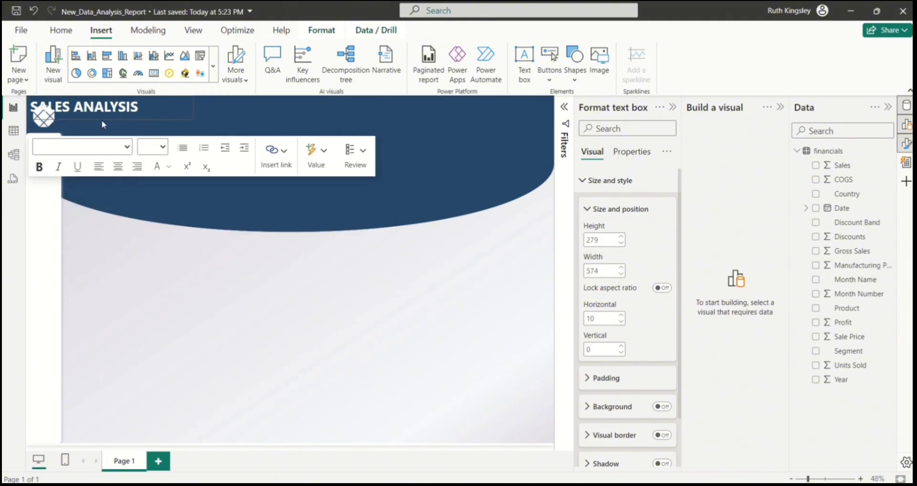
# - Move the title text box beside the logo at about horizontal 176, vertical 33, and narrow it to about 454
pyautogui.click(94, 122)
pyautogui.click(91, 119)
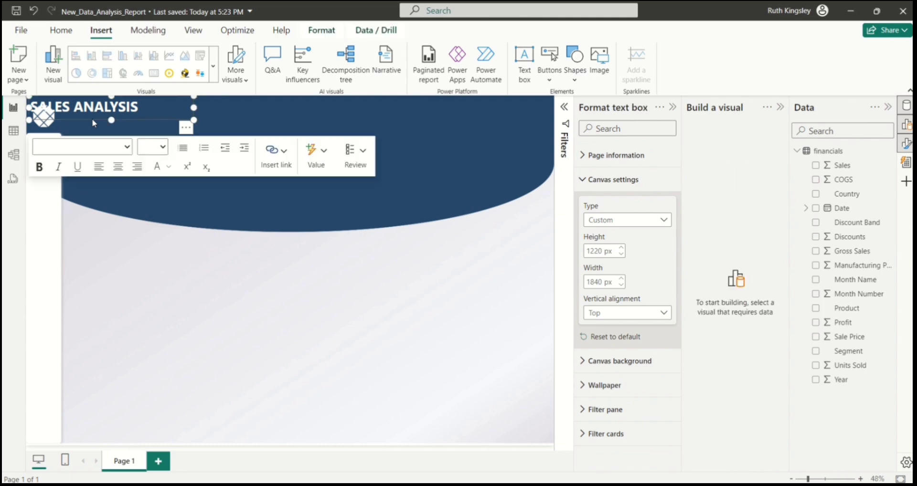
pyautogui.moveTo(94, 119); pyautogui.dragTo(141, 128)
pyautogui.moveTo(241, 117); pyautogui.dragTo(207, 117)
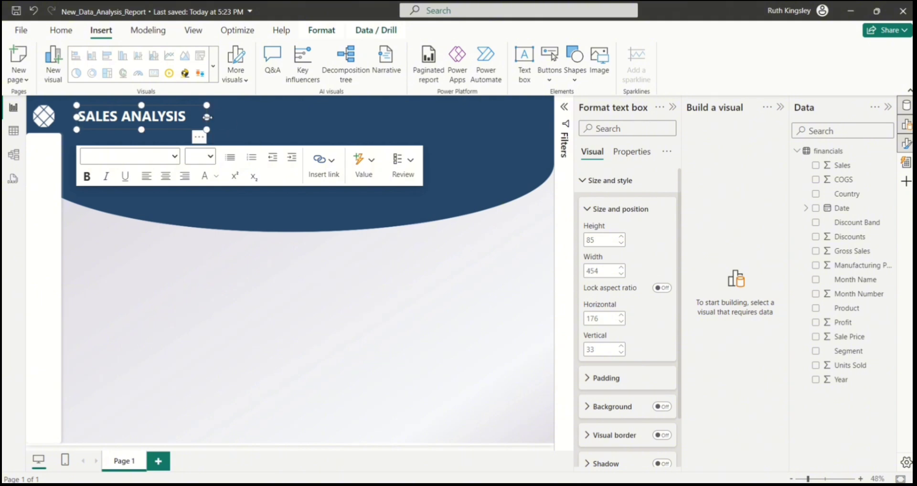
# - Duplicate the "SALES ANALYSIS" text box and place the copy directly below the title at about vertical 118
pyautogui.hotkey('ctrl', 'c')
pyautogui.hotkey('ctrl', 'v')
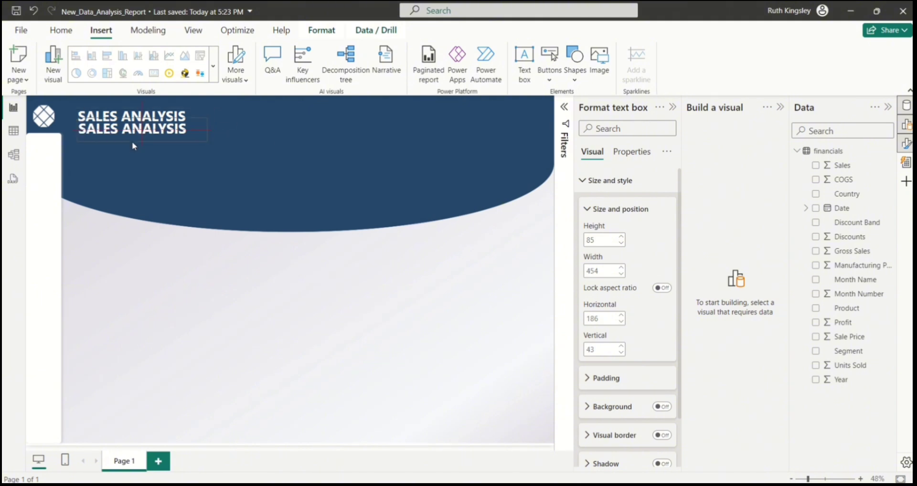
pyautogui.click(133, 152)
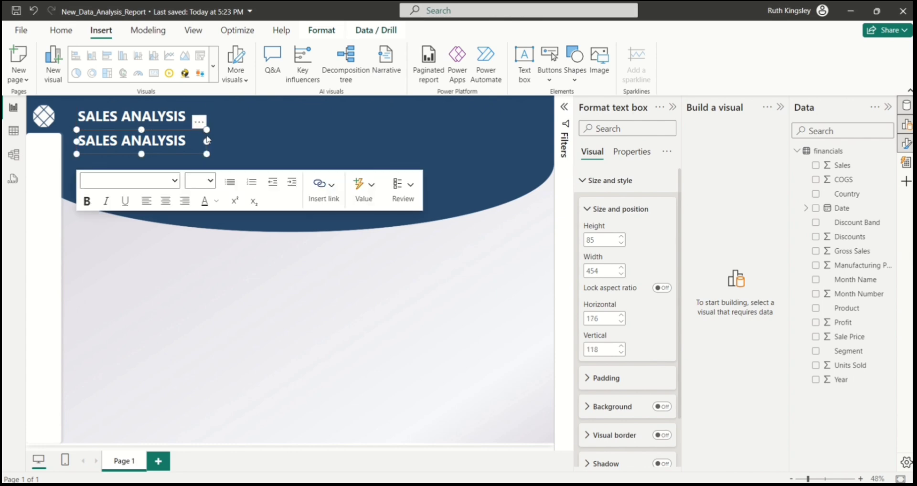
# - Delete all the text in the duplicated text box below the title
pyautogui.press('BackSpace')
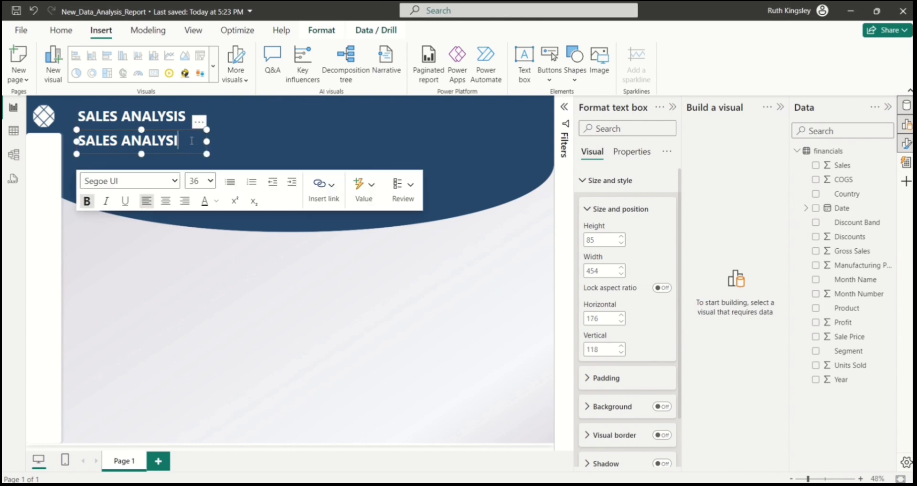
pyautogui.press('BackSpace')
pyautogui.press('BackSpace')
pyautogui.press('BackSpace')
pyautogui.press('BackSpace')
pyautogui.press('BackSpace')
pyautogui.press('BackSpace')
pyautogui.press('BackSpace')
pyautogui.press('BackSpace')
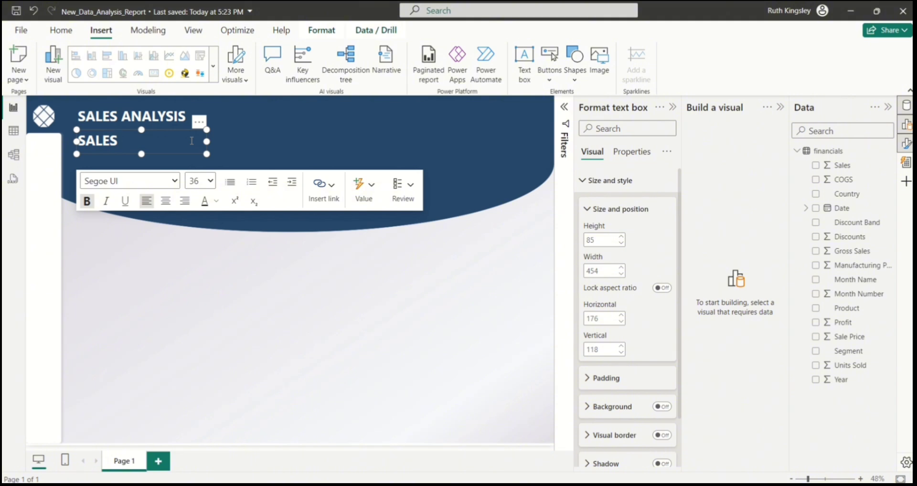
pyautogui.press('BackSpace')
pyautogui.press('BackSpace')
pyautogui.press('BackSpace')
pyautogui.press('BackSpace')
pyautogui.press('BackSpace')
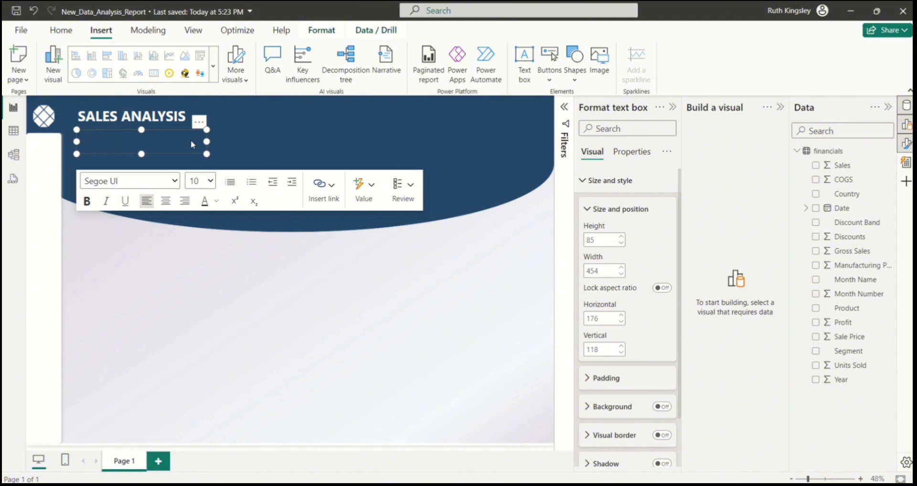
# - Add the white italic size-18 subtitle "This report shows a summary of the sales and financial performance of ABC LIMITED from September 2013 - December 2014"
pyautogui.click(210, 184)
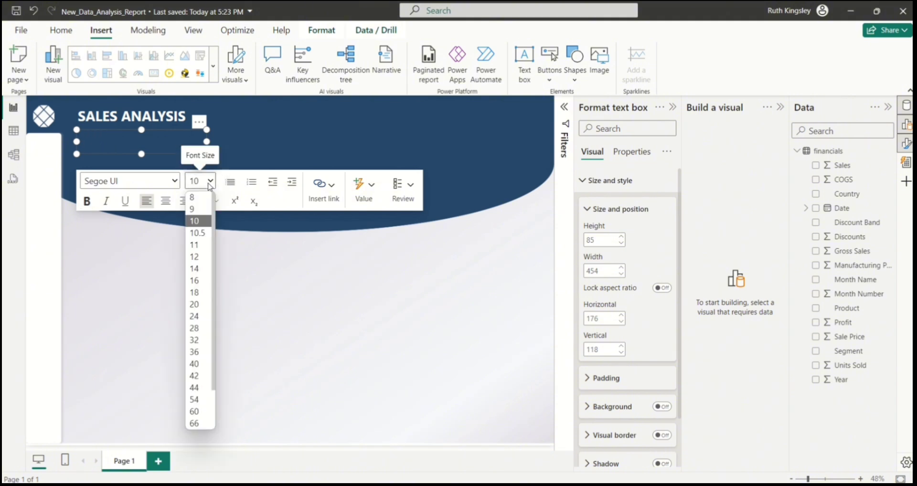
pyautogui.click(199, 293)
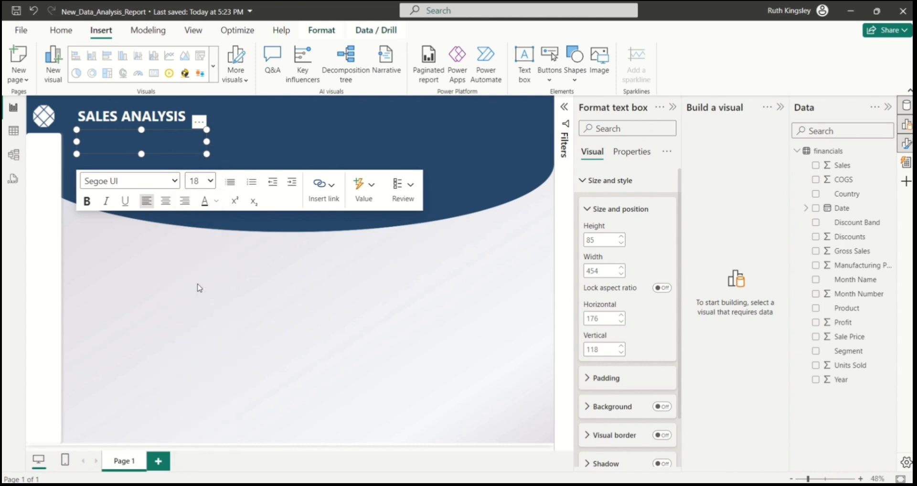
pyautogui.click(102, 202)
pyautogui.click(216, 207)
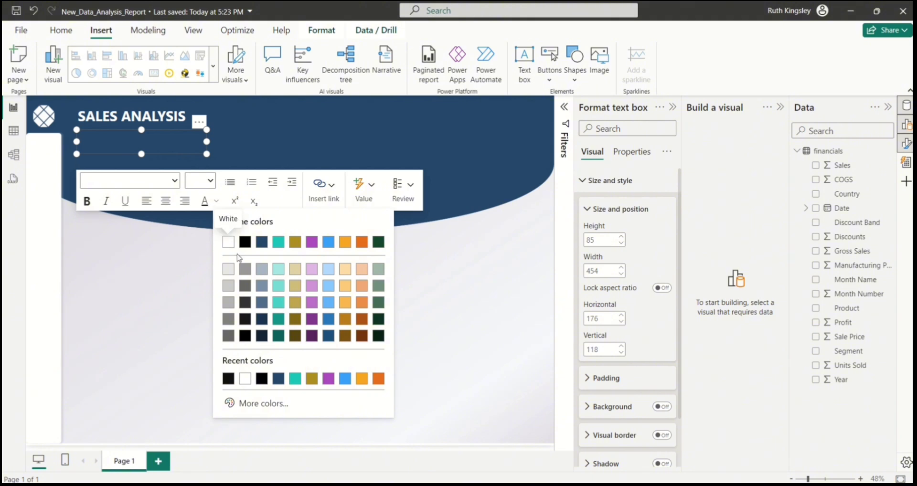
pyautogui.click(229, 245)
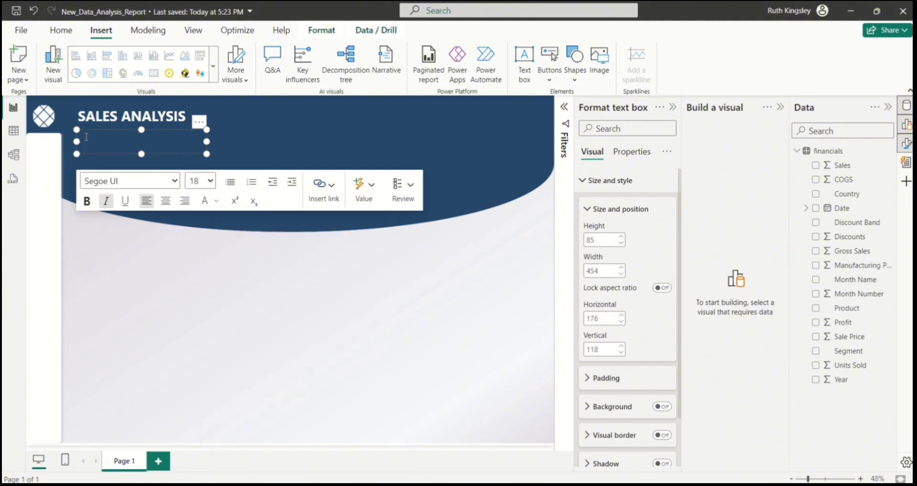
pyautogui.write('This report shows a summary of the sales and financial performance')
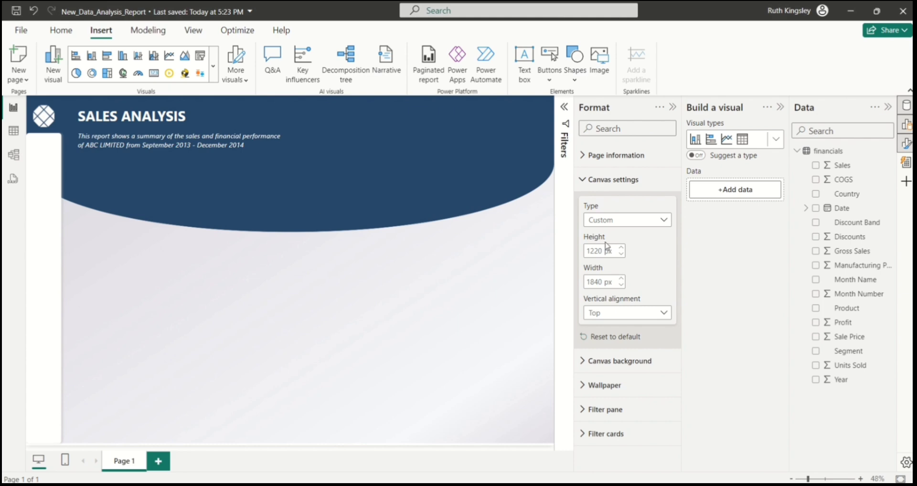
# - Add a multi-value card visual and place it below the subtitle at about horizontal 176, vertical 230
pyautogui.click(776, 141)
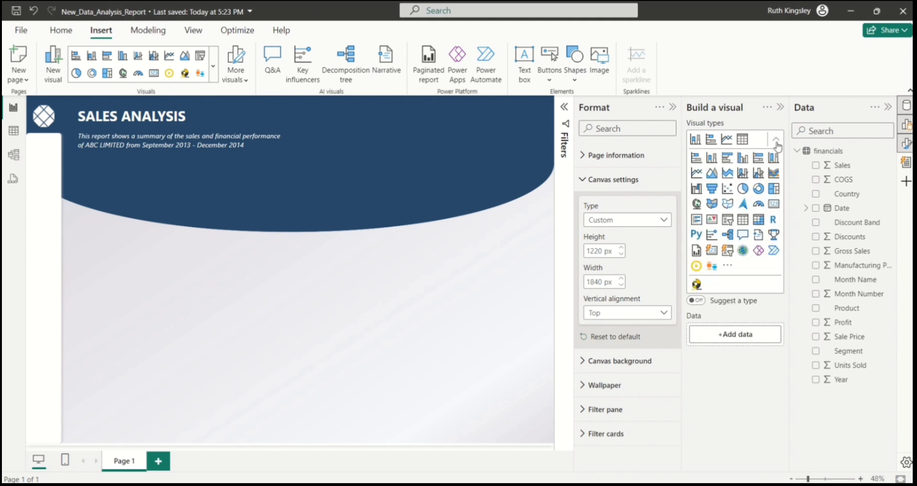
pyautogui.click(712, 256)
pyautogui.moveTo(123, 229); pyautogui.dragTo(128, 200)
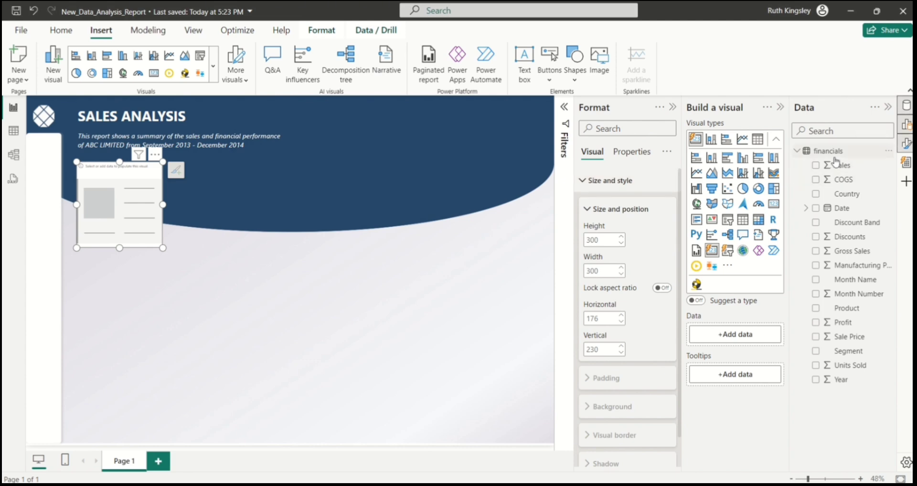
# - Add the Sales, COGS and Units Sold fields to the card visual and widen it to about 1068
pyautogui.click(816, 167)
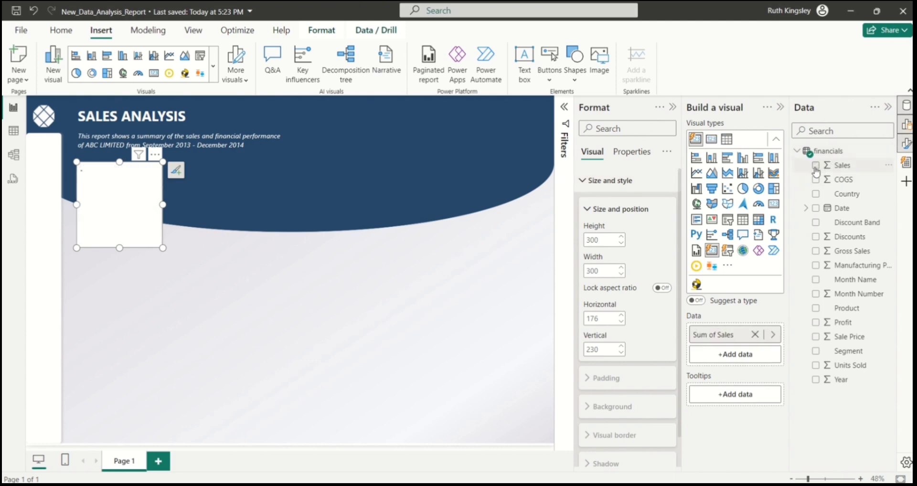
pyautogui.click(816, 323)
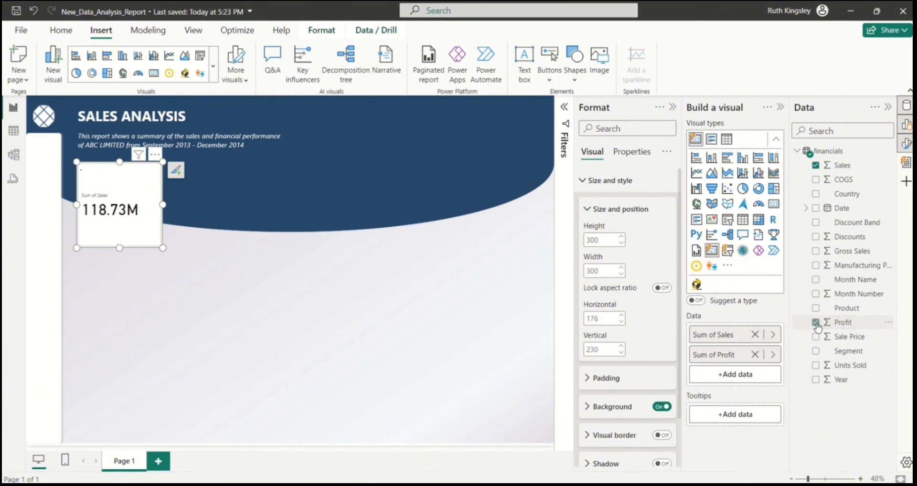
pyautogui.click(816, 324)
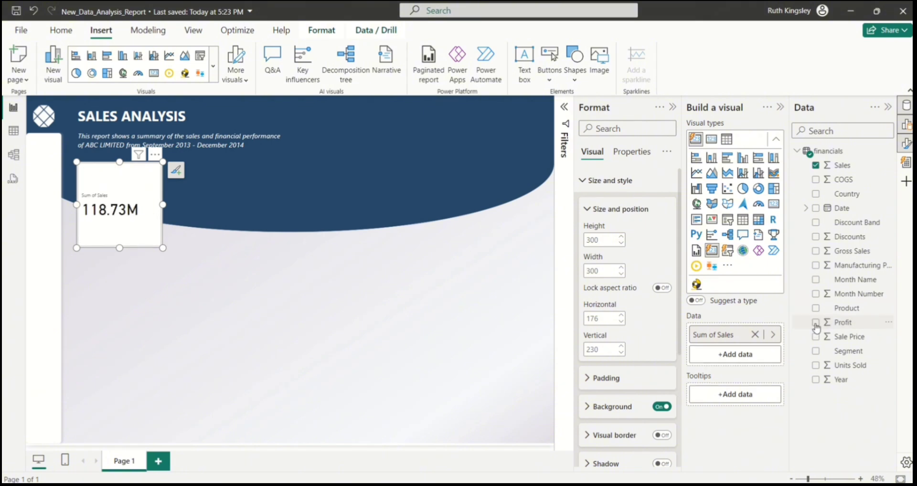
pyautogui.click(816, 180)
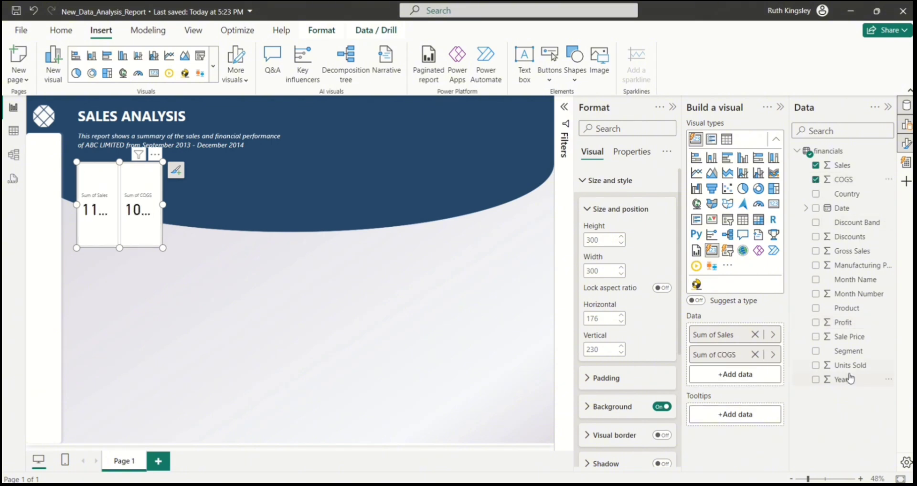
pyautogui.click(816, 365)
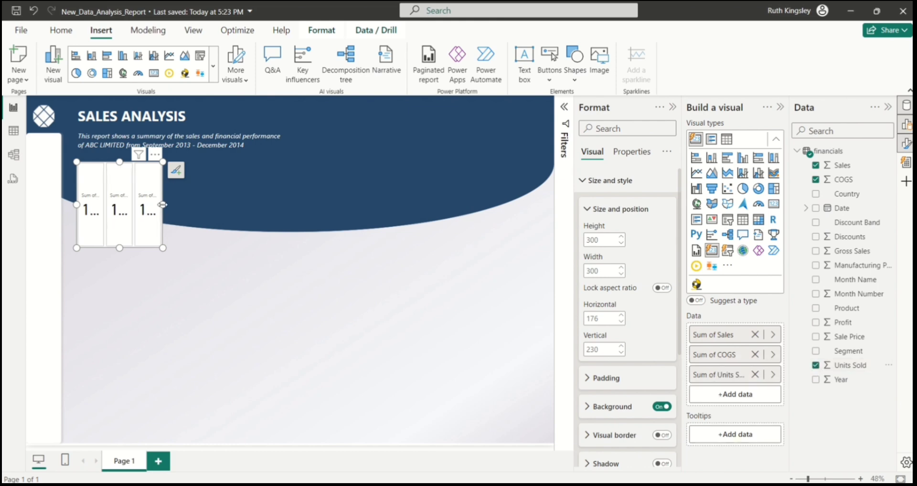
pyautogui.moveTo(163, 206); pyautogui.dragTo(385, 232)
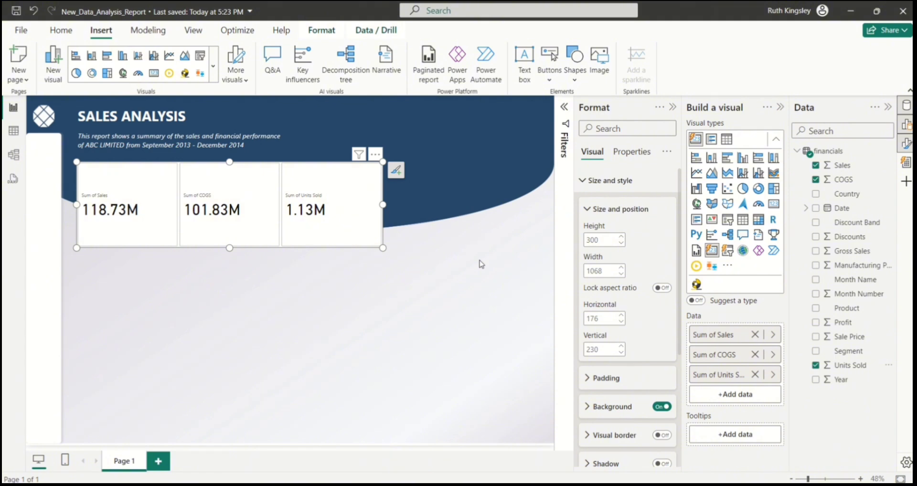
pyautogui.click(477, 240)
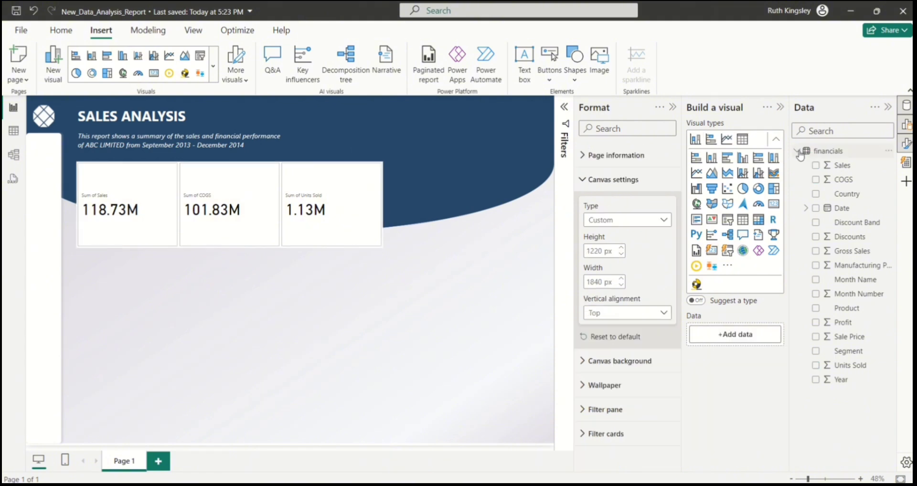
# - Create and load an empty table named Metrics through Enter data
pyautogui.click(800, 154)
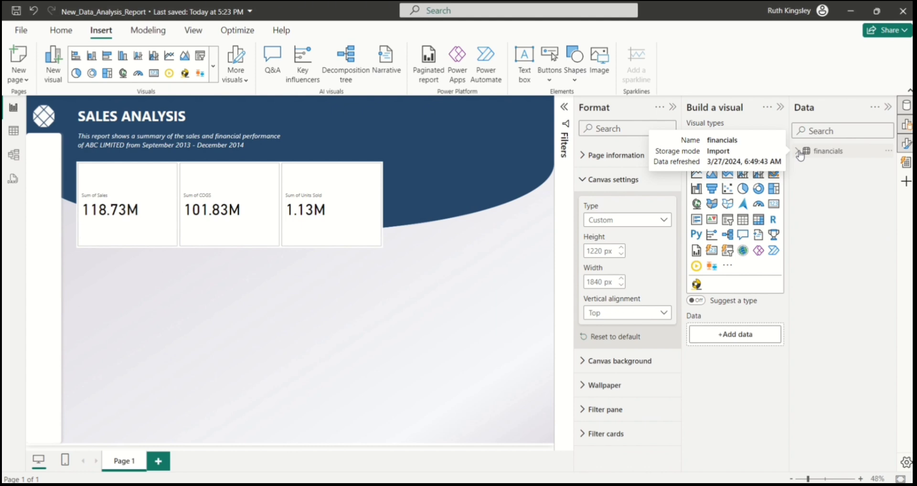
pyautogui.click(57, 29)
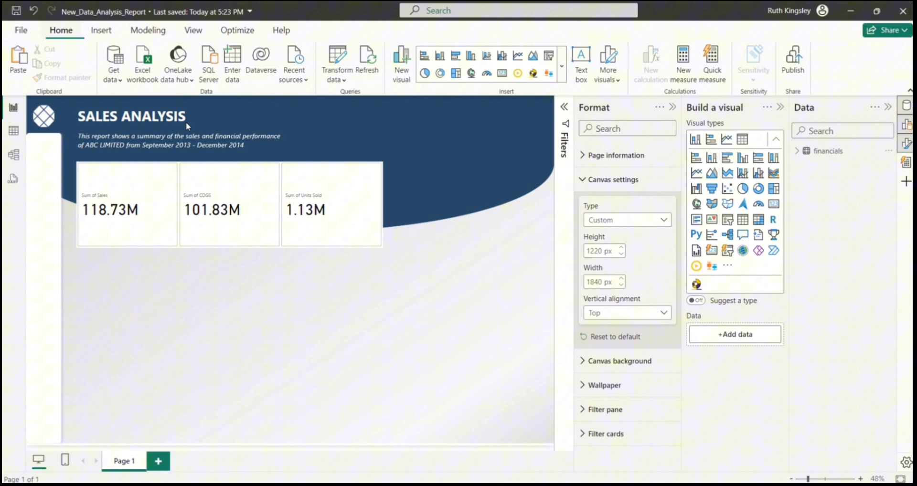
pyautogui.click(236, 79)
pyautogui.press('BackSpace')
pyautogui.press('BackSpace')
pyautogui.press('BackSpace')
pyautogui.press('BackSpace')
pyautogui.press('BackSpace')
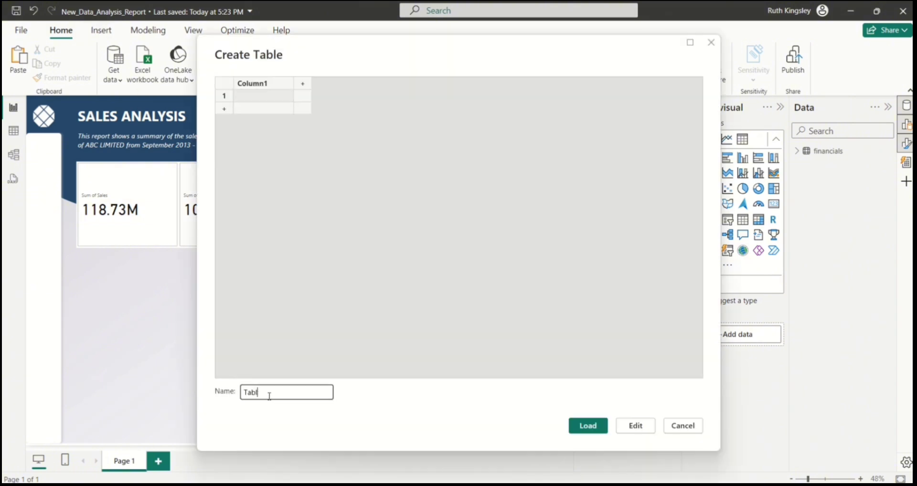
pyautogui.write('Metrics')
pyautogui.click(589, 425)
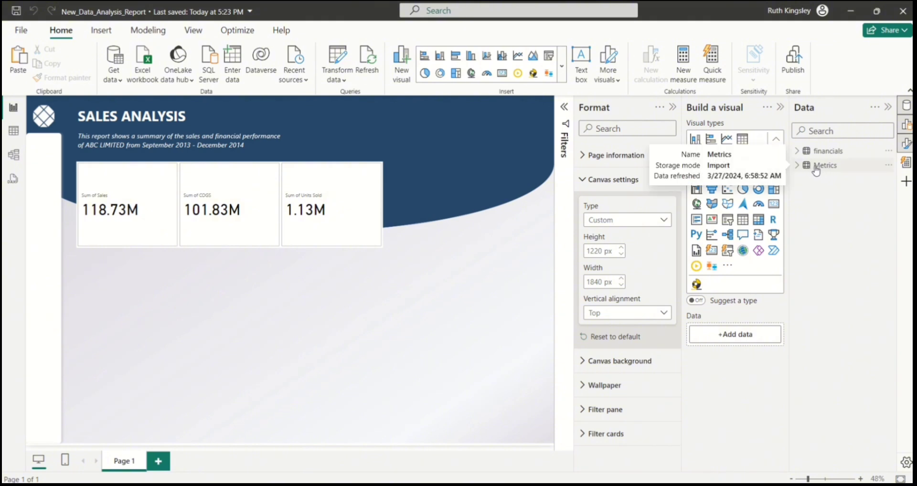
# - Create a measure in the Metrics table: Profit Margin = DIVIDE(SUM(financials[Profit]), SUM(financials[ Sales]), 0)
pyautogui.click(816, 169)
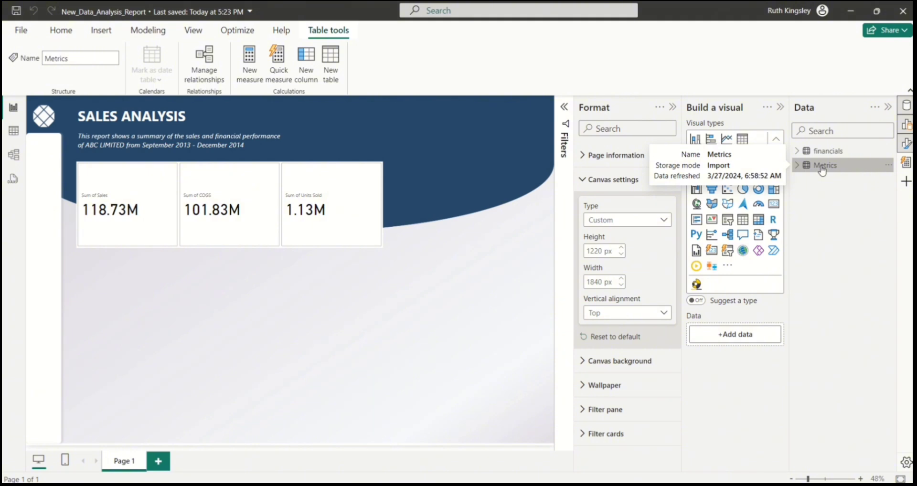
pyautogui.click(249, 72)
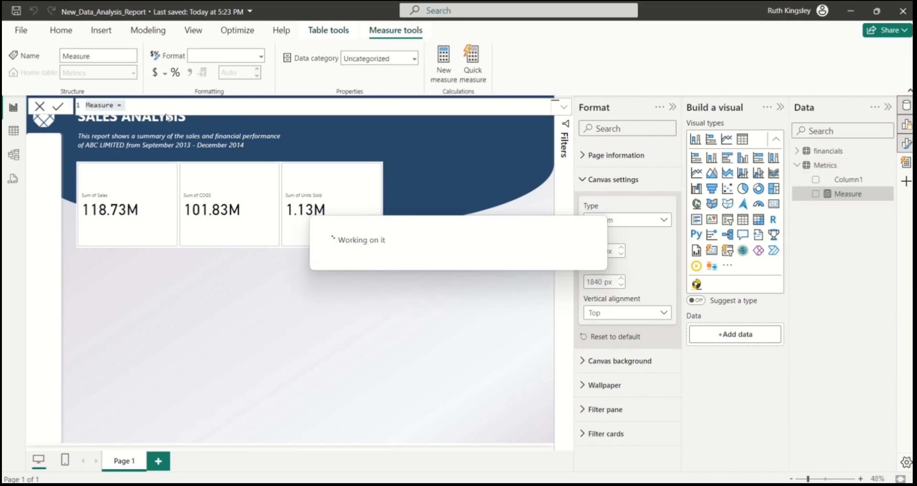
pyautogui.write('P')
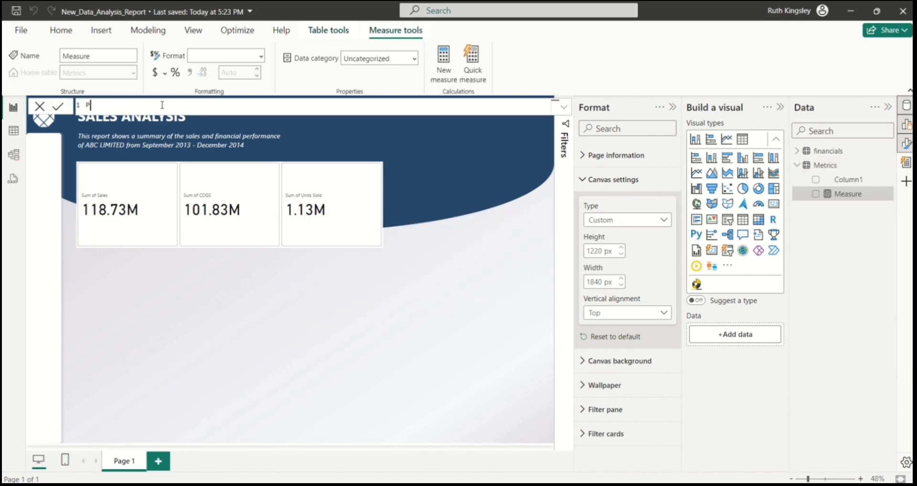
pyautogui.write('rofit Margin = DIV')
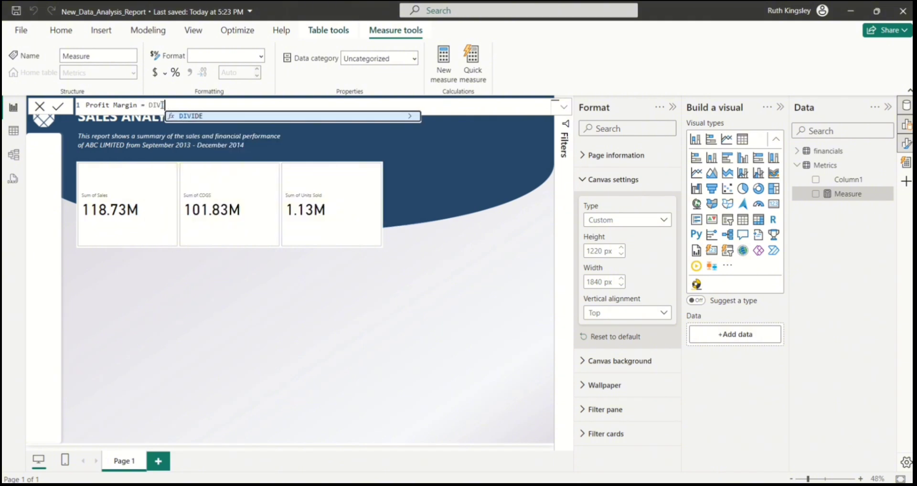
pyautogui.write('IDE(')
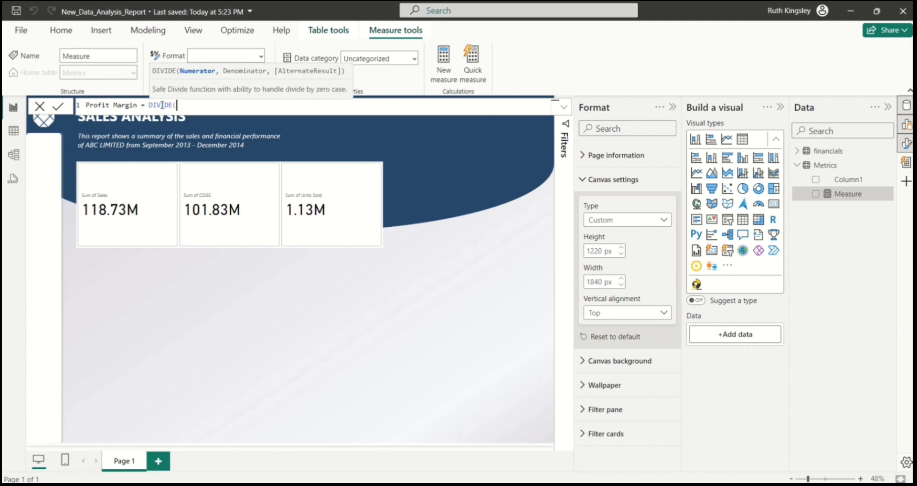
pyautogui.write('SUM')
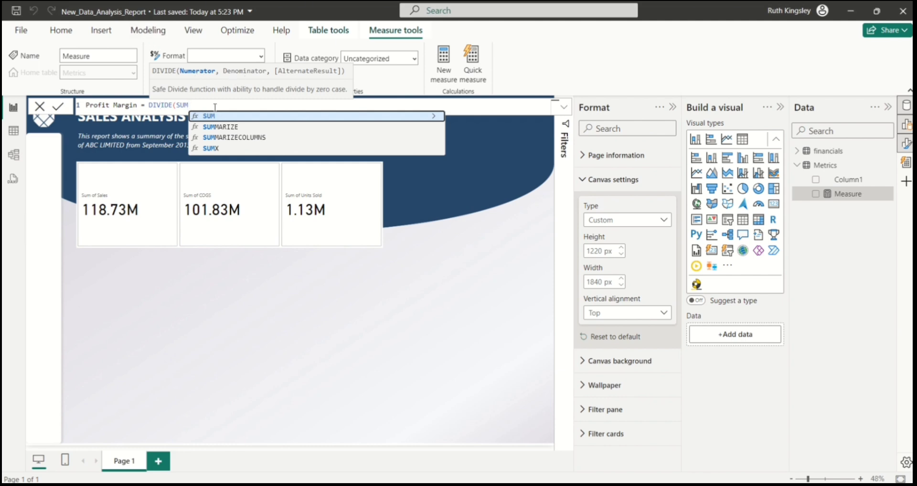
pyautogui.write('(')
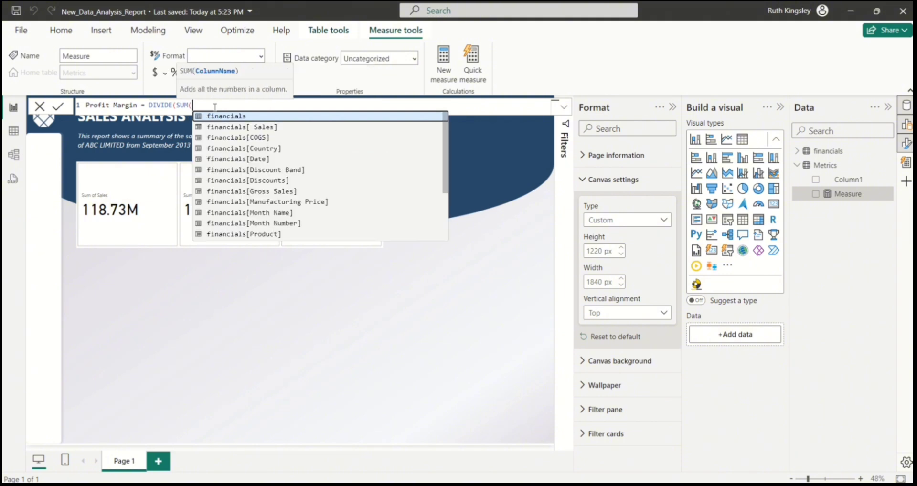
pyautogui.write('PROF')
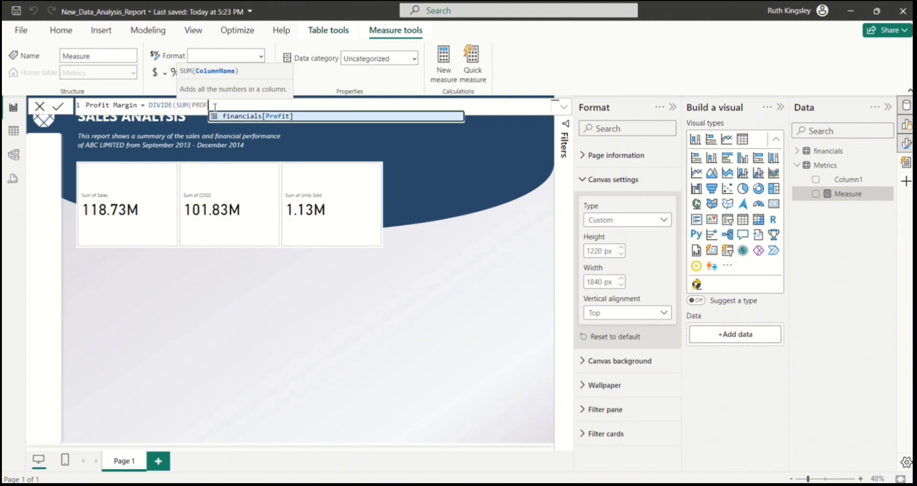
pyautogui.press('Tab')
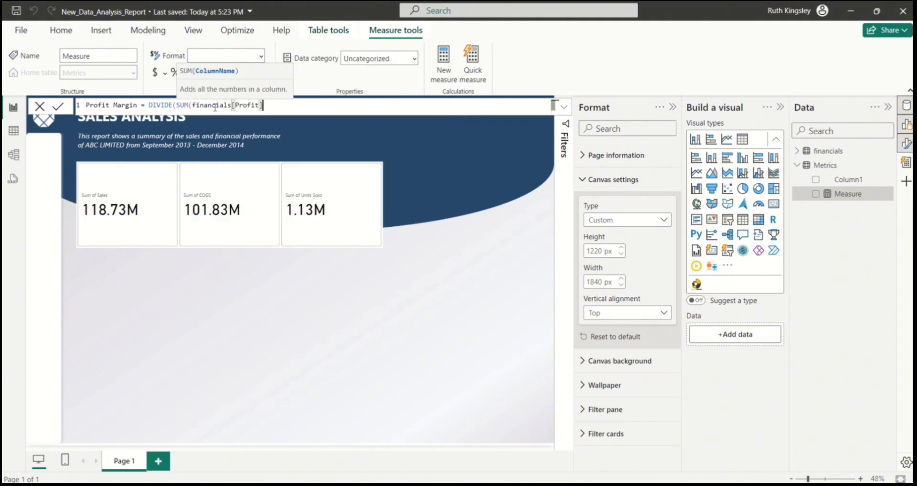
pyautogui.write('), ')
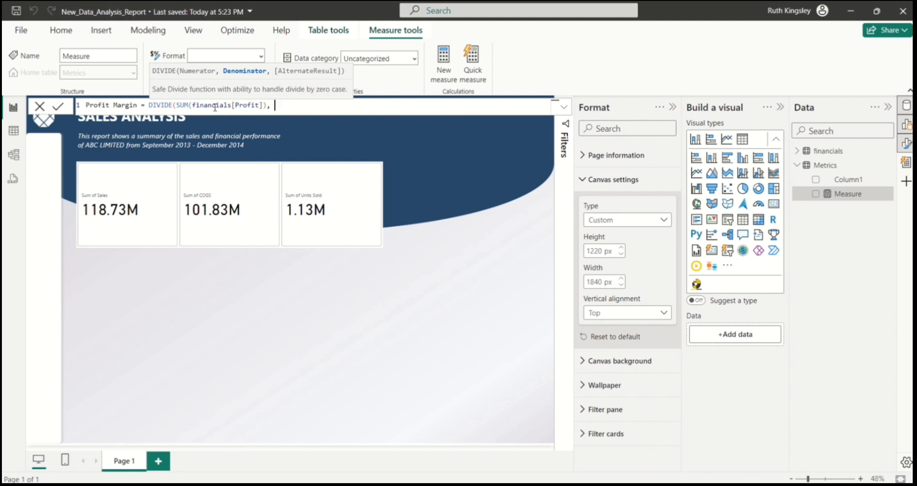
pyautogui.write('SUM')
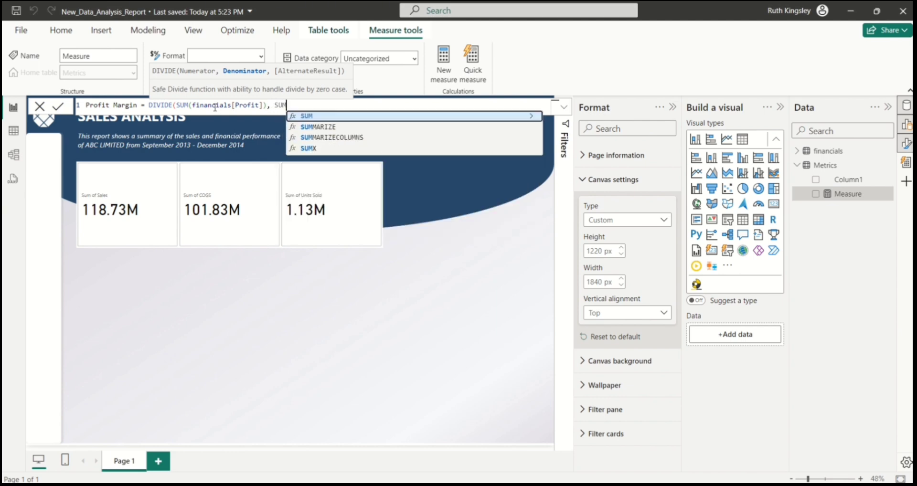
pyautogui.write('(SA')
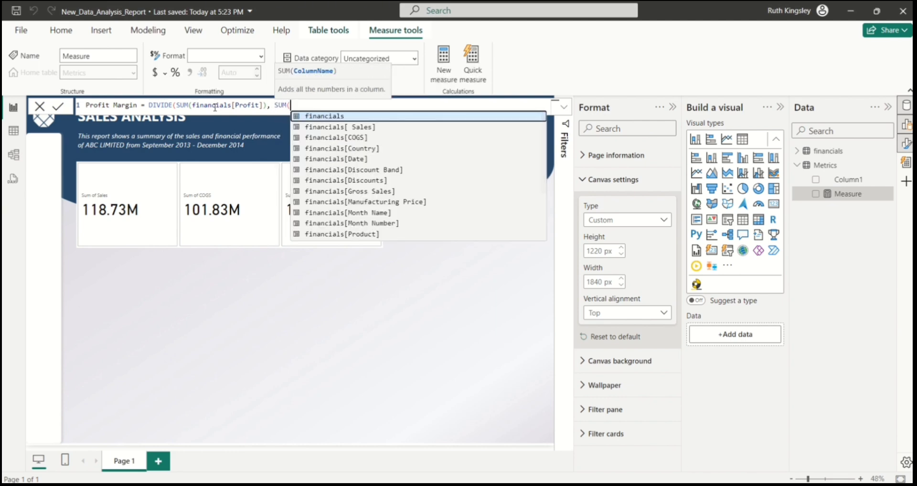
pyautogui.press('Up')
pyautogui.press('Up')
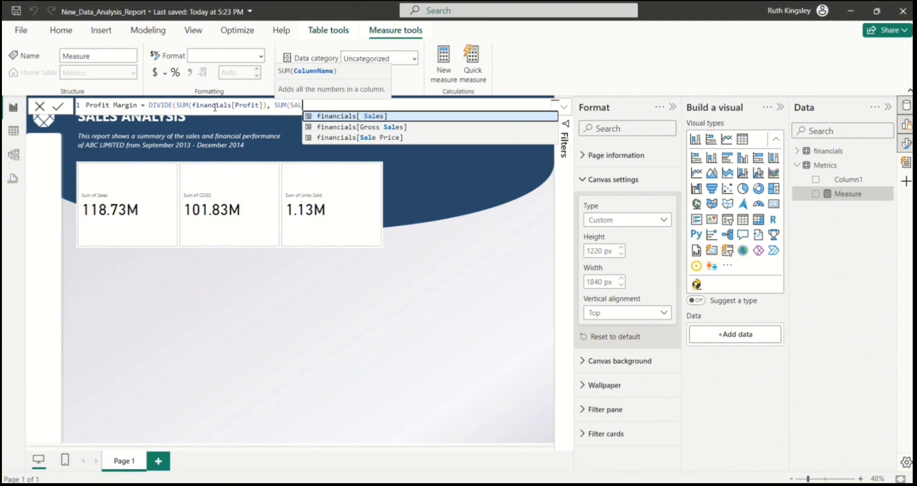
pyautogui.press('Tab')
pyautogui.write(')')
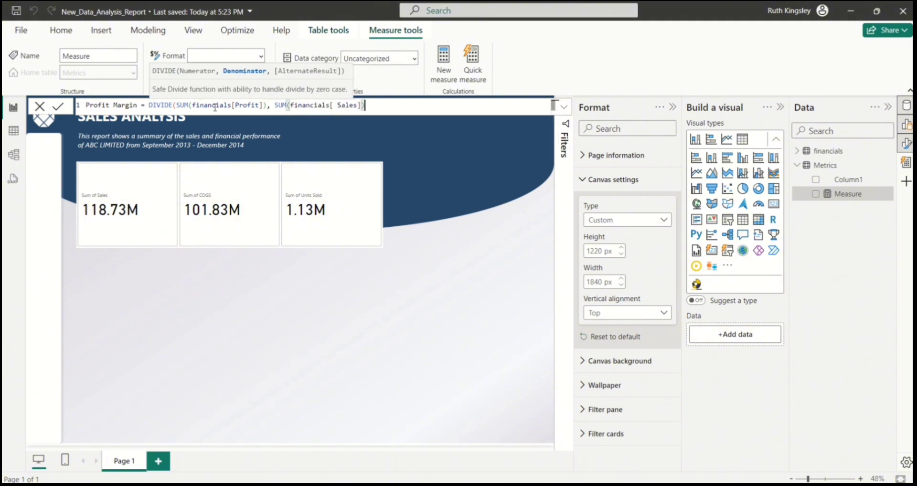
pyautogui.write(',')
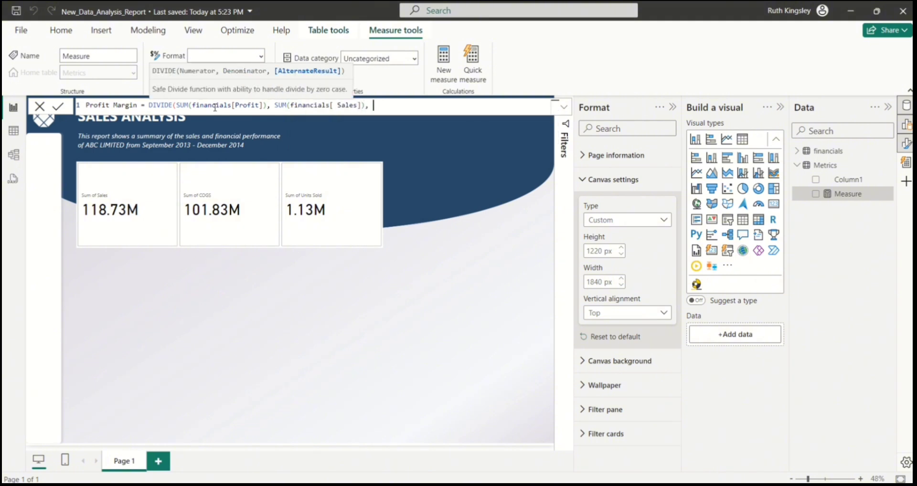
pyautogui.write(' 0)')
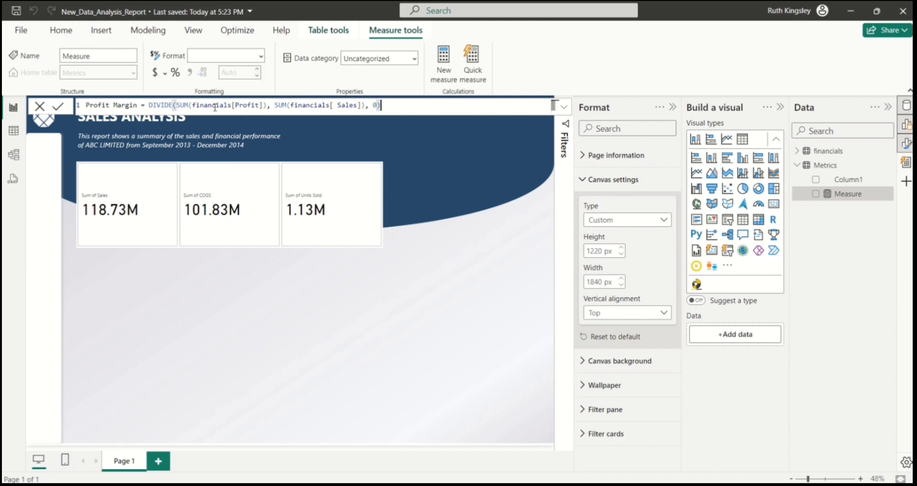
pyautogui.press('Return')
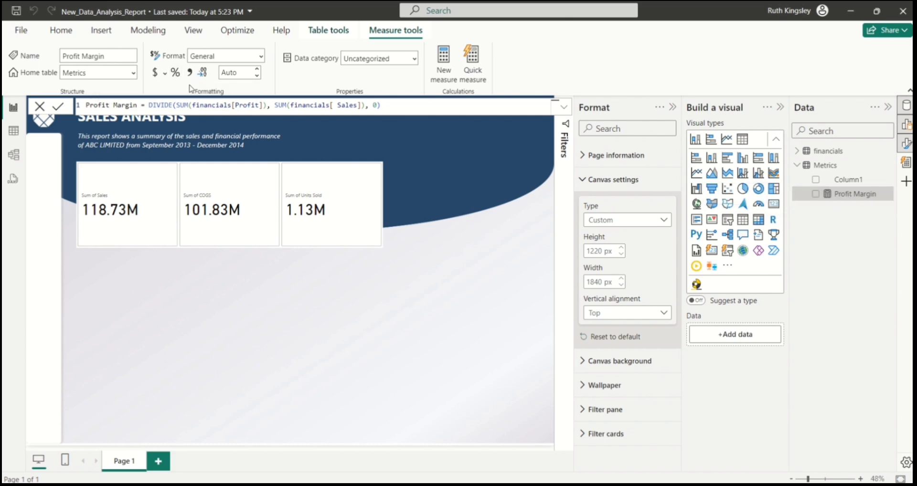
# - Format the Profit Margin measure as a percentage with 0 decimal places
pyautogui.click(176, 73)
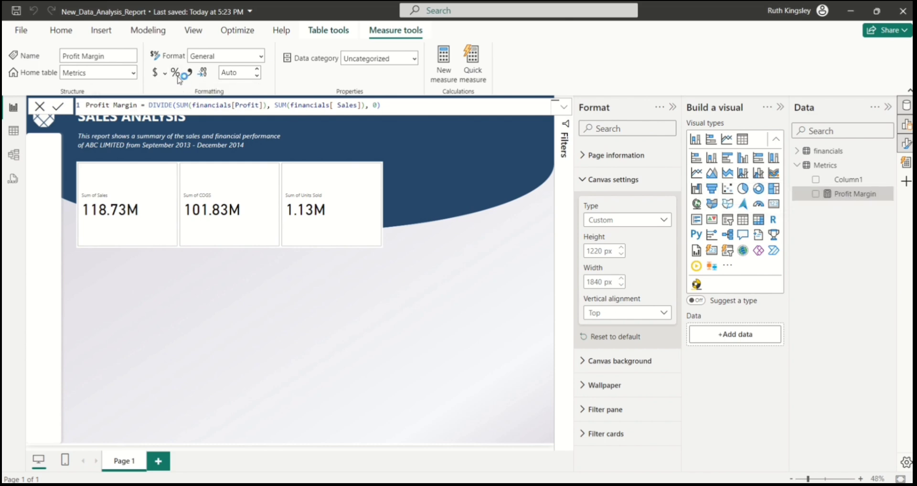
pyautogui.doubleClick(233, 72)
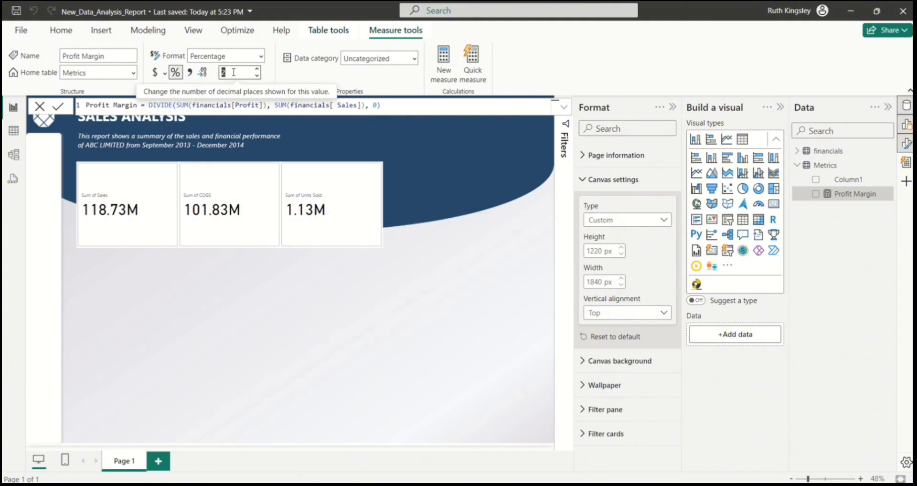
pyautogui.write('0')
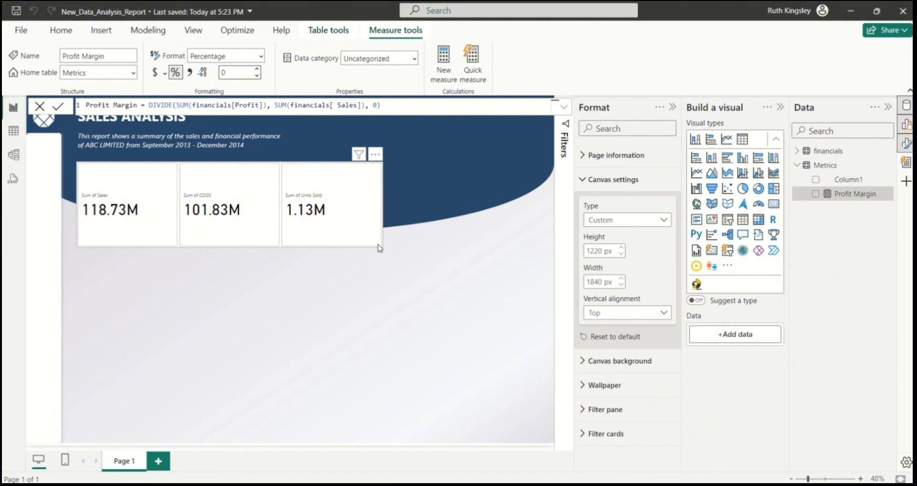
# - Add the Profit Margin measure to the card visual and widen the visual to about 1501
pyautogui.click(378, 245)
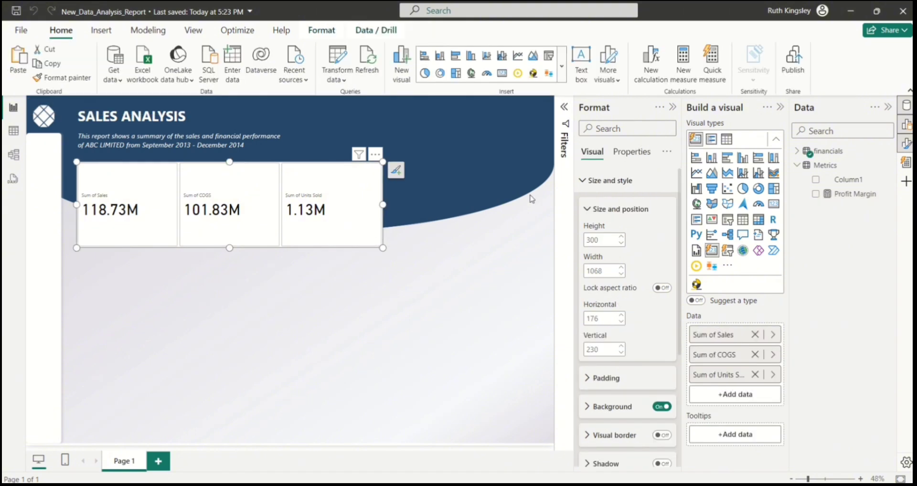
pyautogui.click(816, 194)
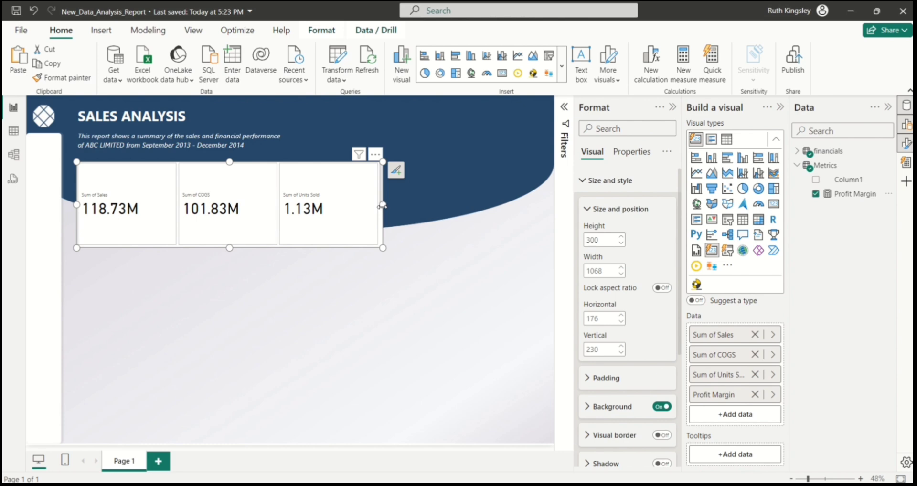
pyautogui.moveTo(383, 205); pyautogui.dragTo(507, 204)
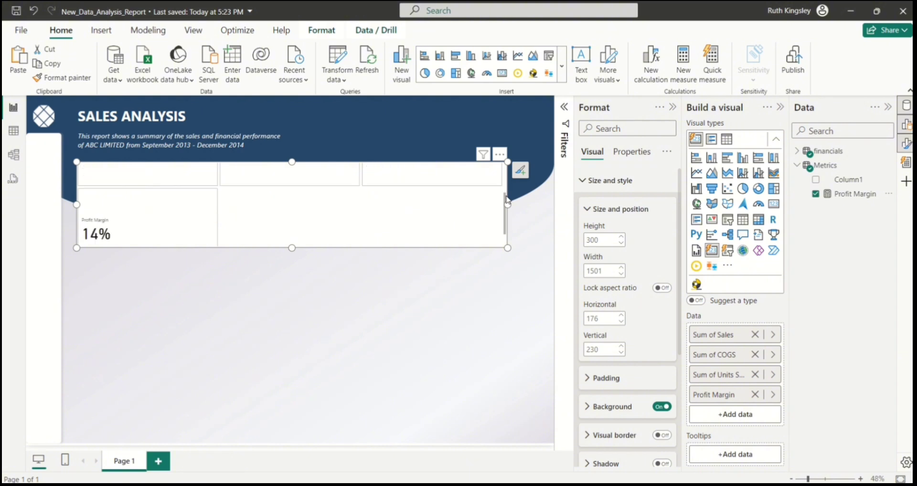
# - Set the card visual's layout to a single row with a maximum of 4 cards shown
pyautogui.click(585, 185)
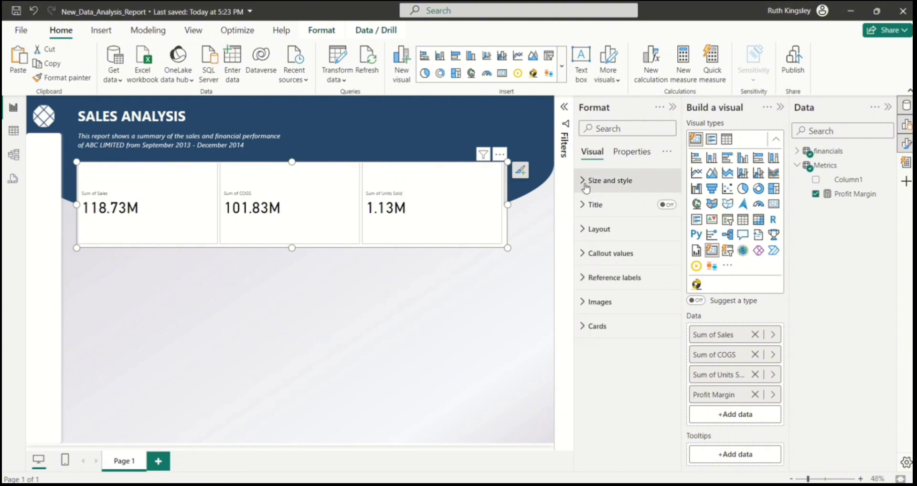
pyautogui.click(588, 231)
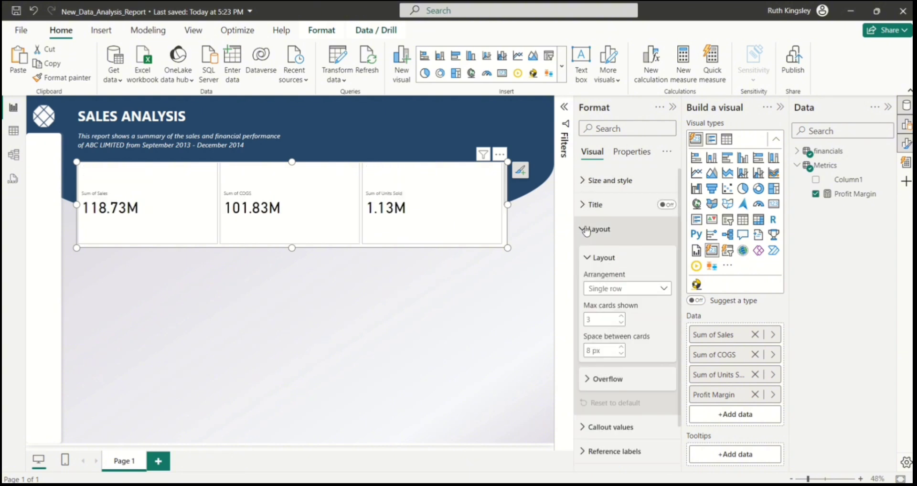
pyautogui.click(663, 291)
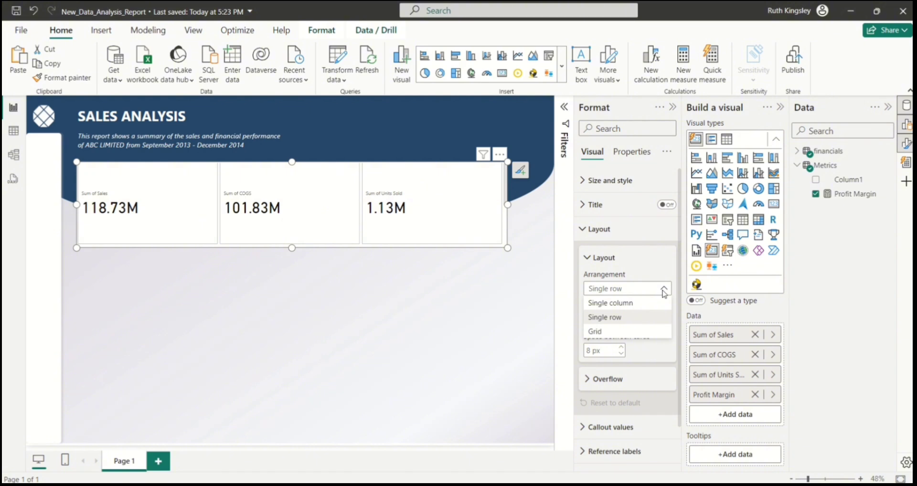
pyautogui.click(647, 317)
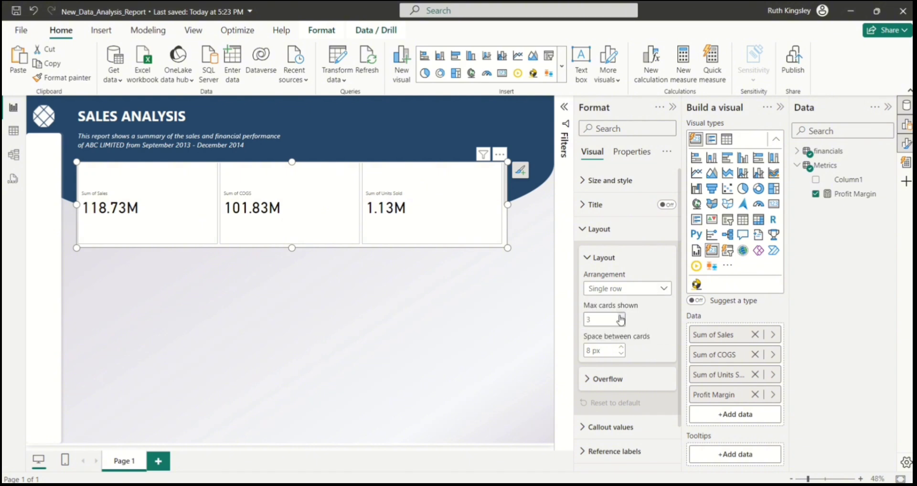
pyautogui.click(620, 318)
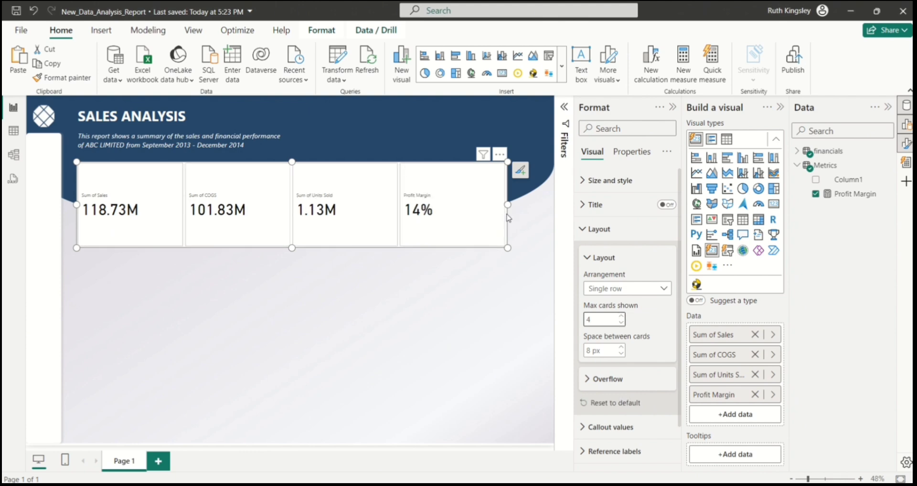
# - Stretch the card visual on both sides to a width of about 1650, starting at about horizontal 155
pyautogui.moveTo(506, 204); pyautogui.dragTo(545, 210)
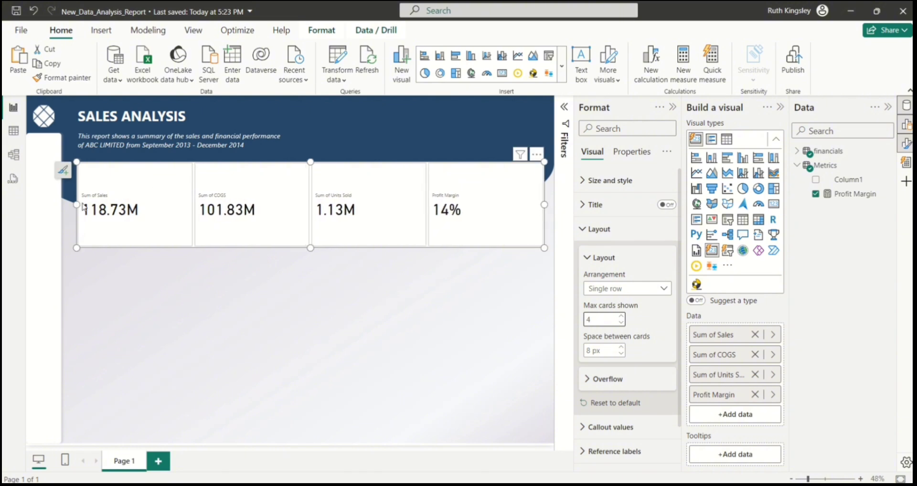
pyautogui.moveTo(76, 206); pyautogui.dragTo(70, 208)
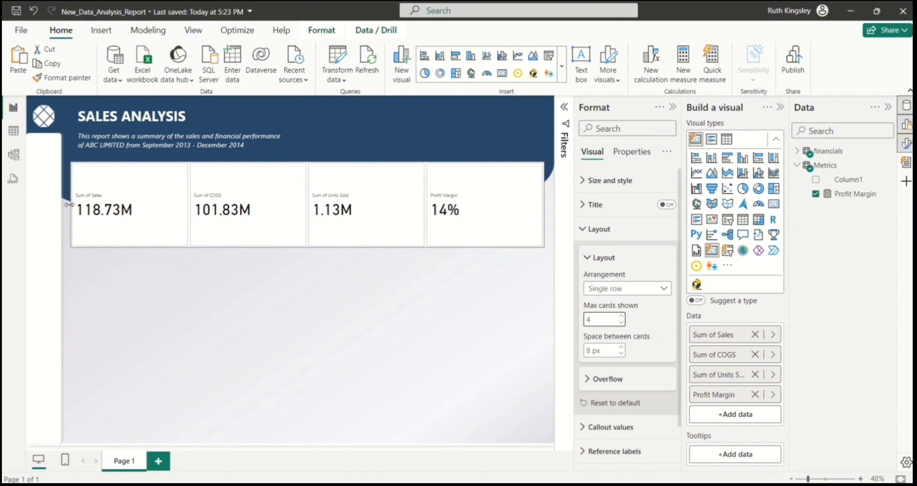
pyautogui.click(588, 235)
# - Turn off the background of the card visual
pyautogui.click(587, 181)
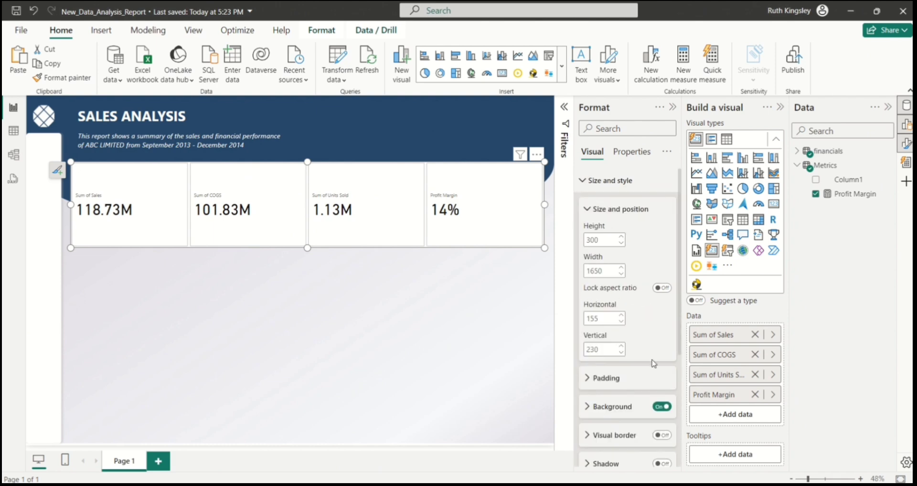
pyautogui.click(662, 407)
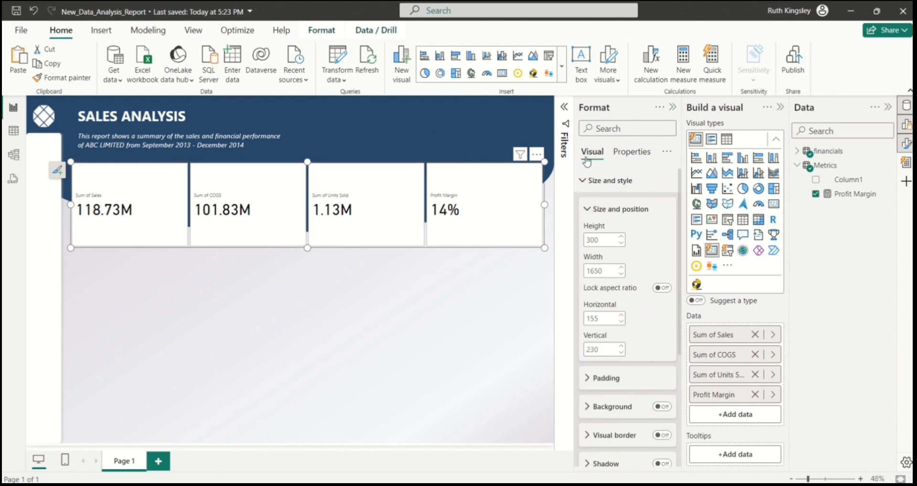
pyautogui.click(586, 183)
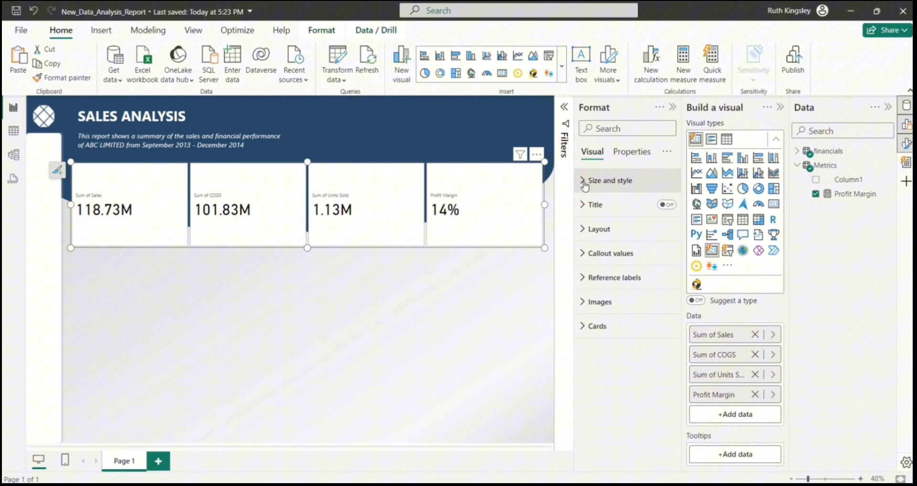
# - Set the font size of the callout values to 35 for all cards
pyautogui.click(591, 259)
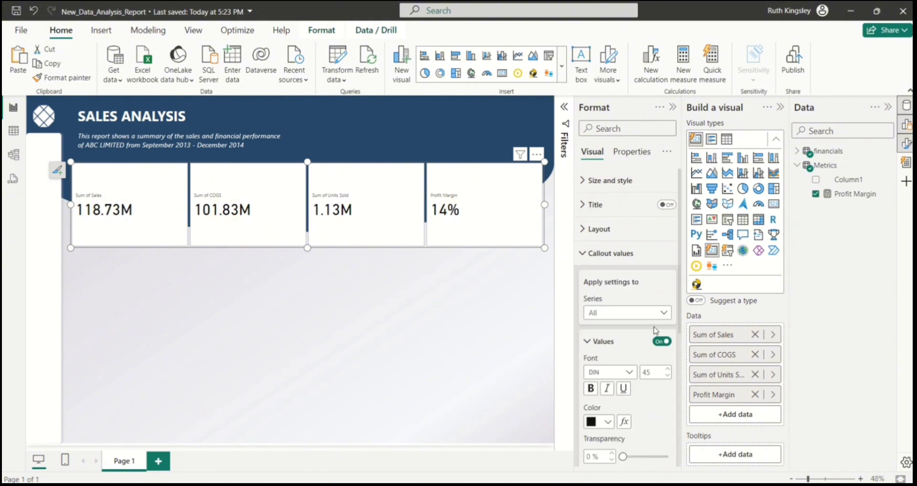
pyautogui.click(652, 372)
pyautogui.write('35')
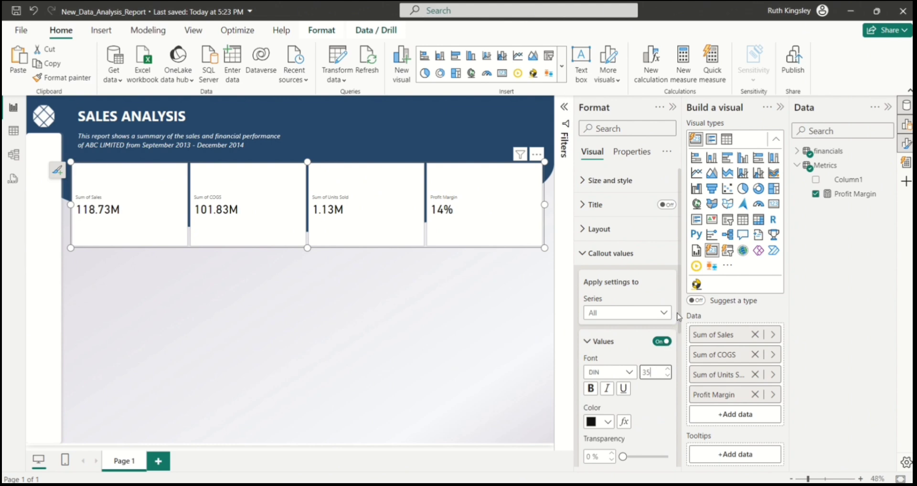
# - Centre the callout values horizontally and make their labels bold at font size 12 for all cards
pyautogui.scroll(-3, 682, 319)
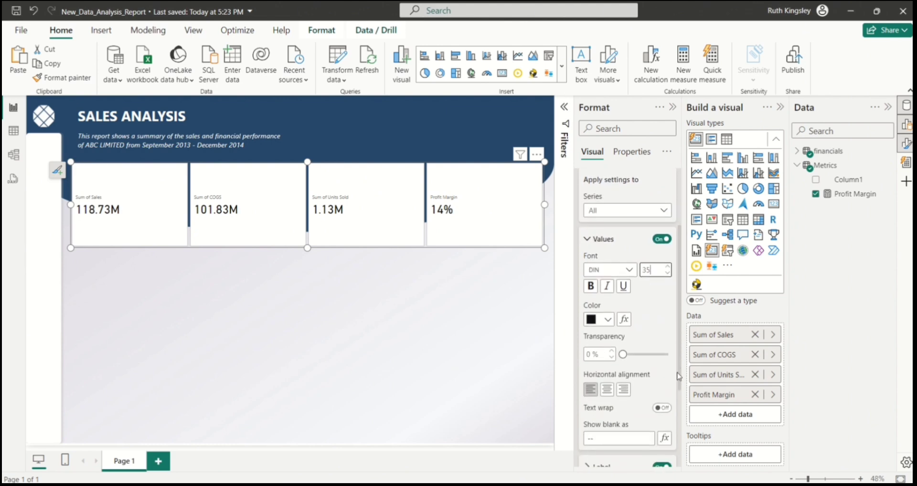
pyautogui.click(607, 390)
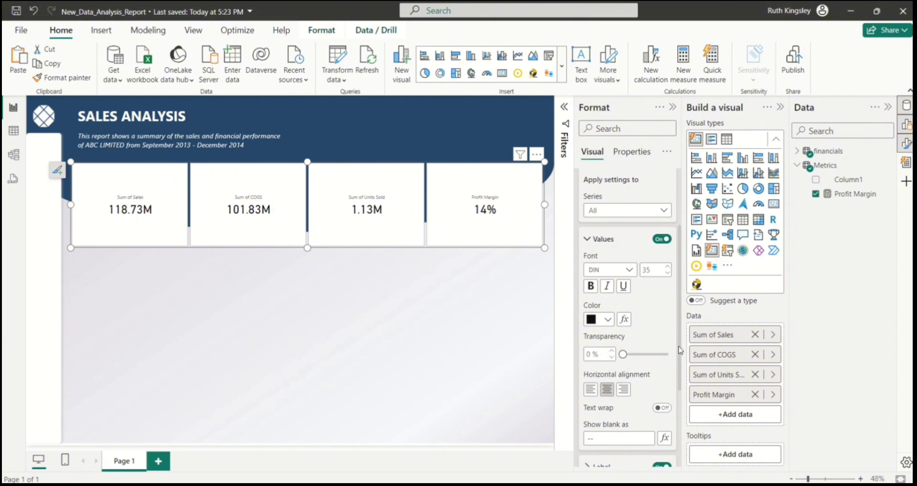
pyautogui.scroll(-1, 681, 375)
pyautogui.scroll(-3, 681, 375)
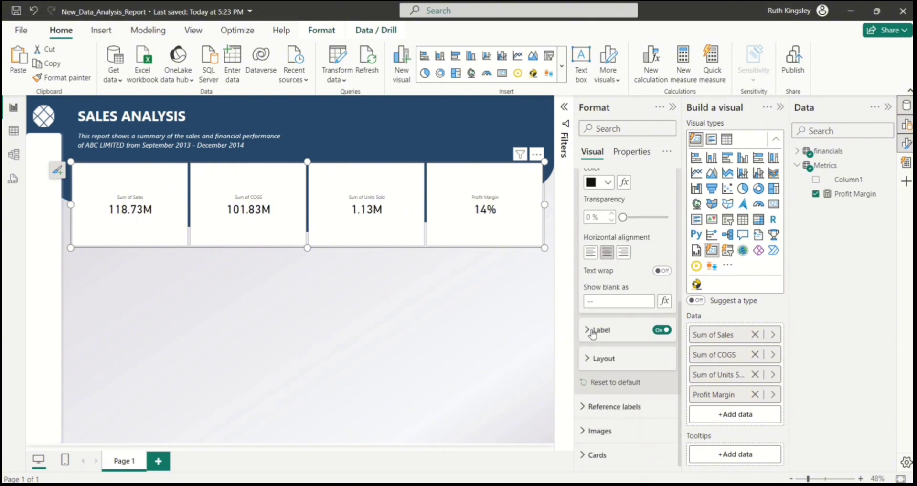
pyautogui.click(591, 334)
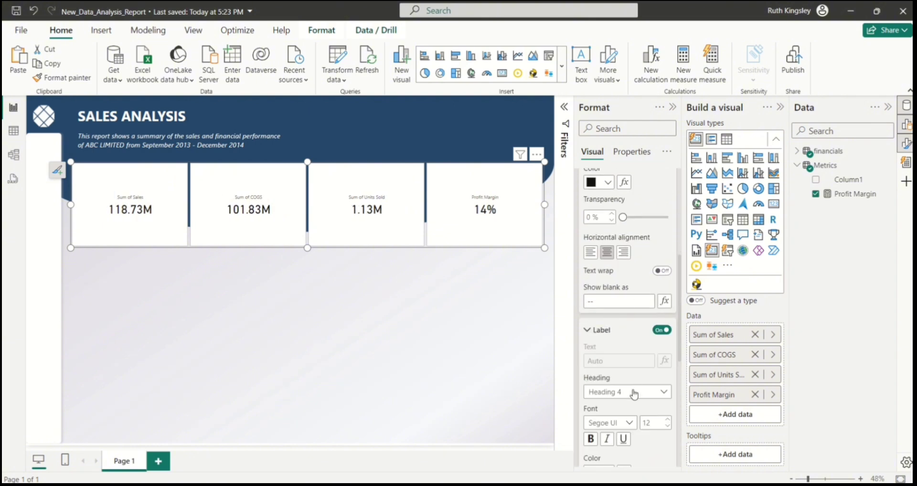
pyautogui.doubleClick(652, 424)
pyautogui.write('12')
pyautogui.scroll(-3, 678, 357)
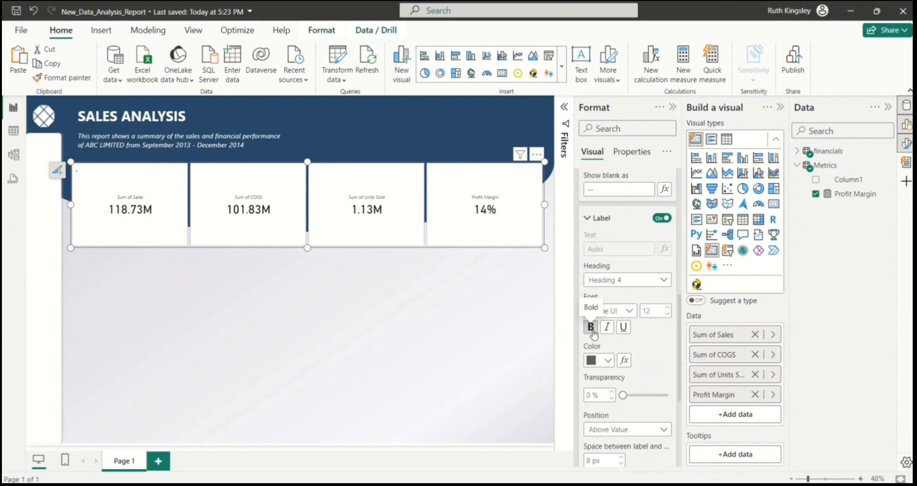
pyautogui.click(591, 328)
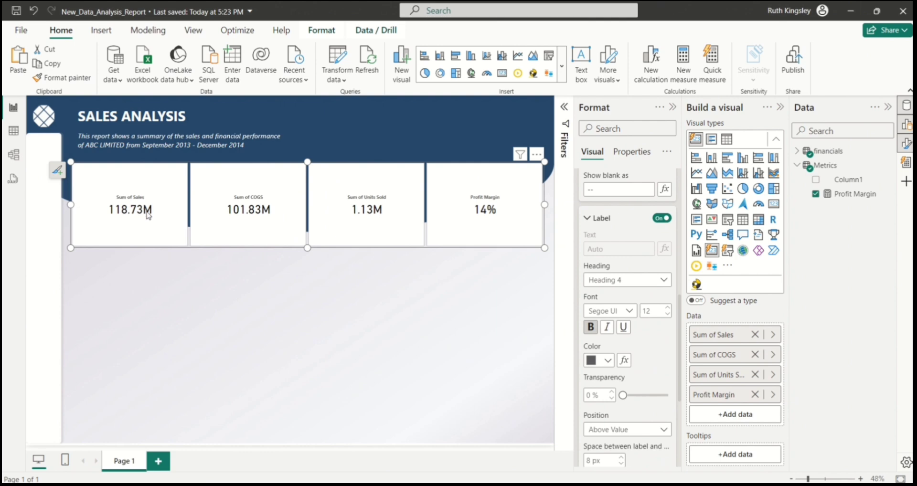
# - Rename the Sum of Sales field in the card visual as Total Sales
pyautogui.doubleClick(717, 336)
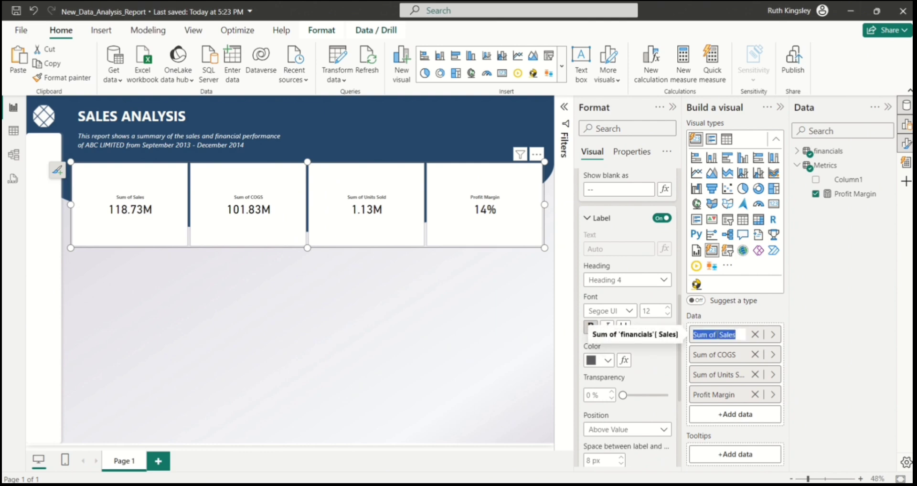
pyautogui.click(719, 337)
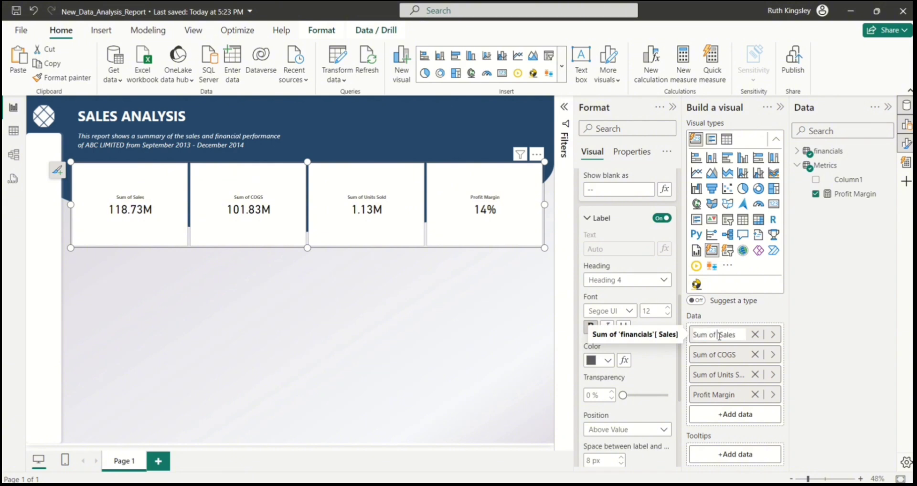
pyautogui.press('BackSpace')
pyautogui.press('BackSpace')
pyautogui.press('BackSpace')
pyautogui.press('BackSpace')
pyautogui.press('BackSpace')
pyautogui.press('BackSpace')
pyautogui.press('BackSpace')
pyautogui.write('Total')
pyautogui.press('Return')
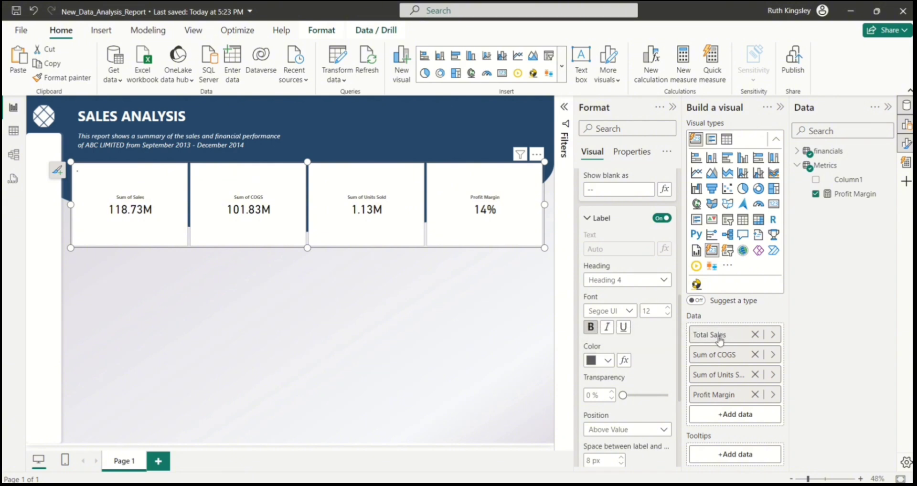
# - Rename the Sum of COGS field in the card visual as COGS
pyautogui.doubleClick(720, 356)
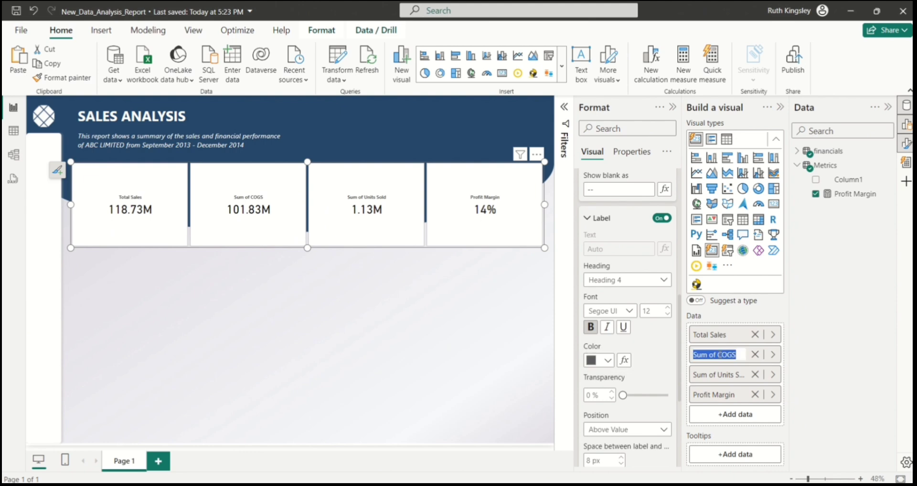
pyautogui.click(719, 355)
pyautogui.press('BackSpace')
pyautogui.press('BackSpace')
pyautogui.press('BackSpace')
pyautogui.press('BackSpace')
pyautogui.press('BackSpace')
pyautogui.press('BackSpace')
pyautogui.press('BackSpace')
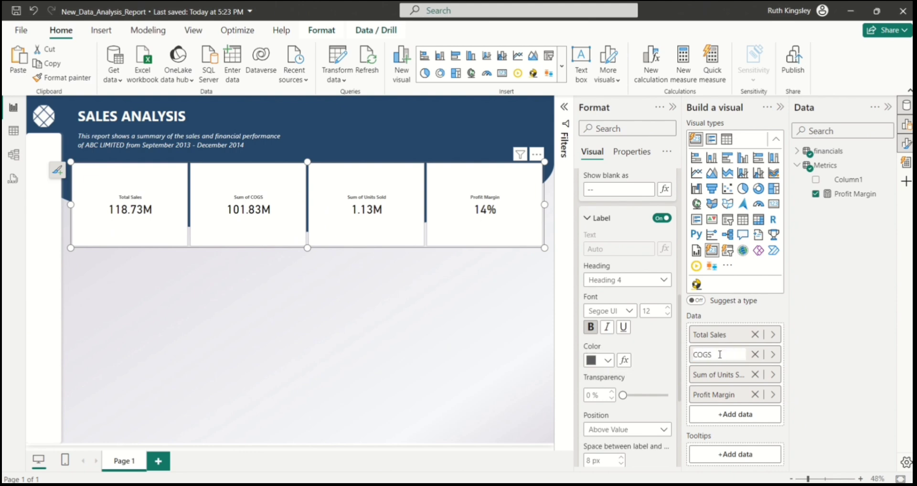
pyautogui.press('Return')
# - Rename the Sum of Units Sold field in the card visual as Units Sold
pyautogui.doubleClick(719, 375)
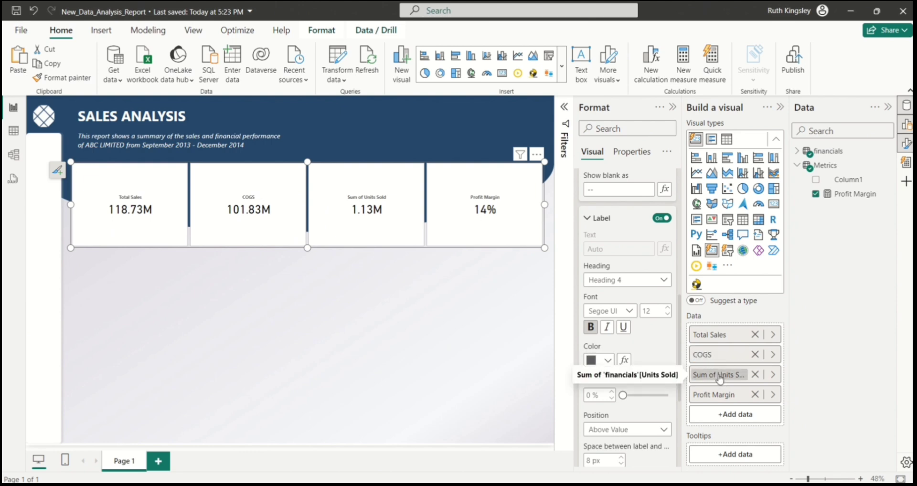
pyautogui.click(715, 375)
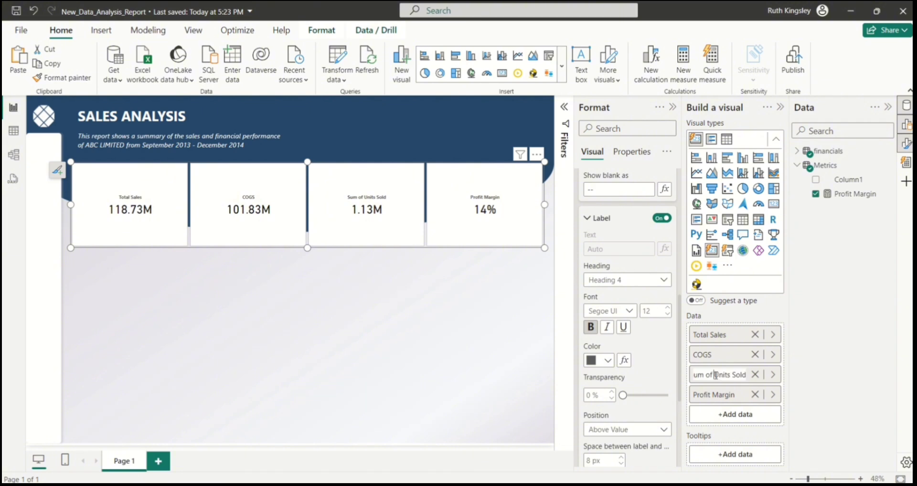
pyautogui.press('BackSpace')
pyautogui.press('BackSpace')
pyautogui.press('BackSpace')
pyautogui.press('BackSpace')
pyautogui.press('BackSpace')
pyautogui.press('BackSpace')
pyautogui.press('BackSpace')
pyautogui.press('Return')
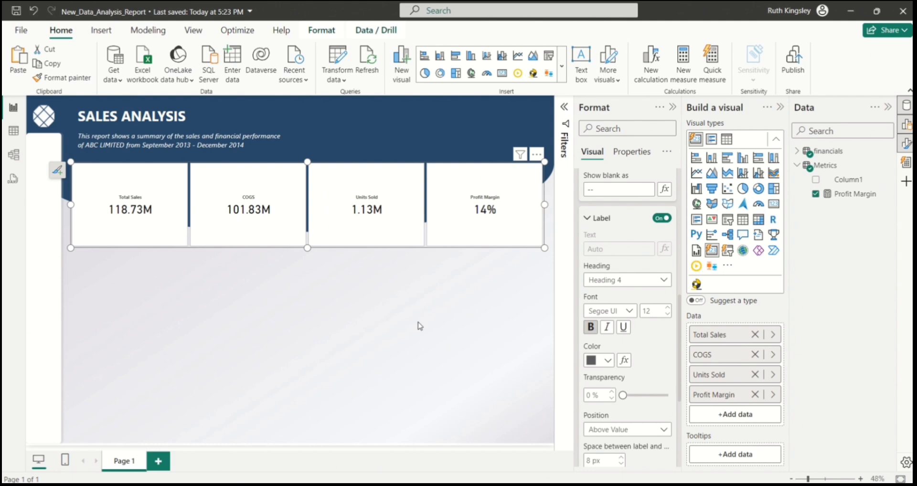
# - Examine the card visual's reference label settings and the data fields on offer for a label on the Total Sales series
pyautogui.click(590, 218)
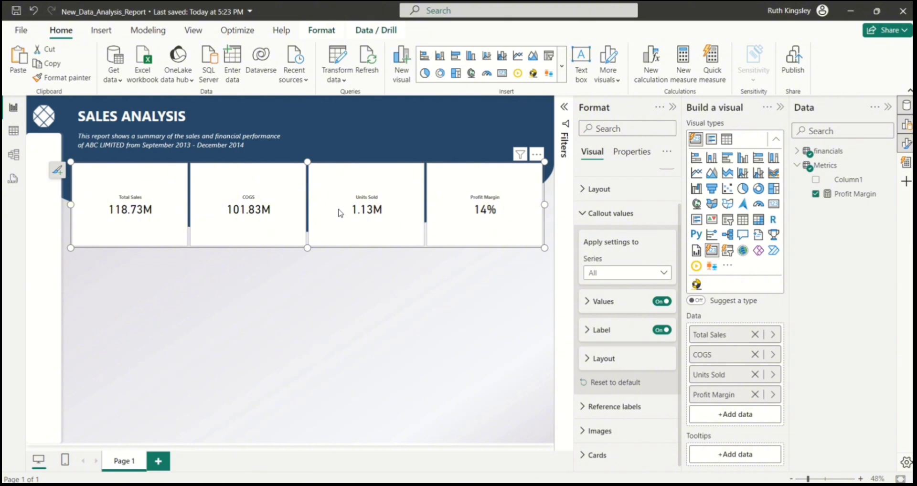
pyautogui.click(586, 216)
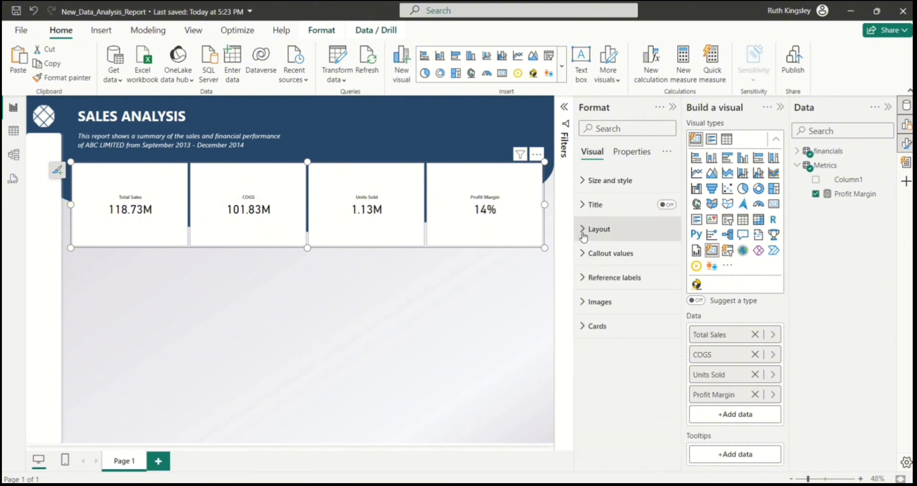
pyautogui.click(584, 279)
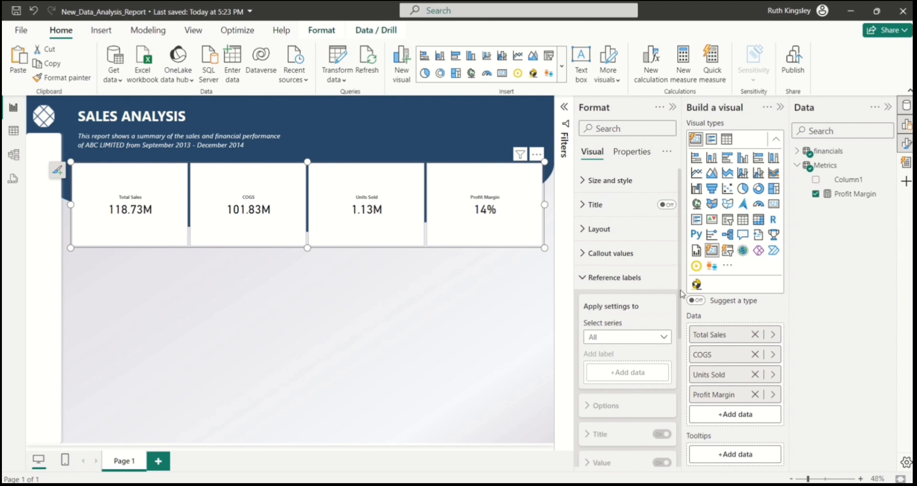
pyautogui.moveTo(682, 293); pyautogui.dragTo(677, 345)
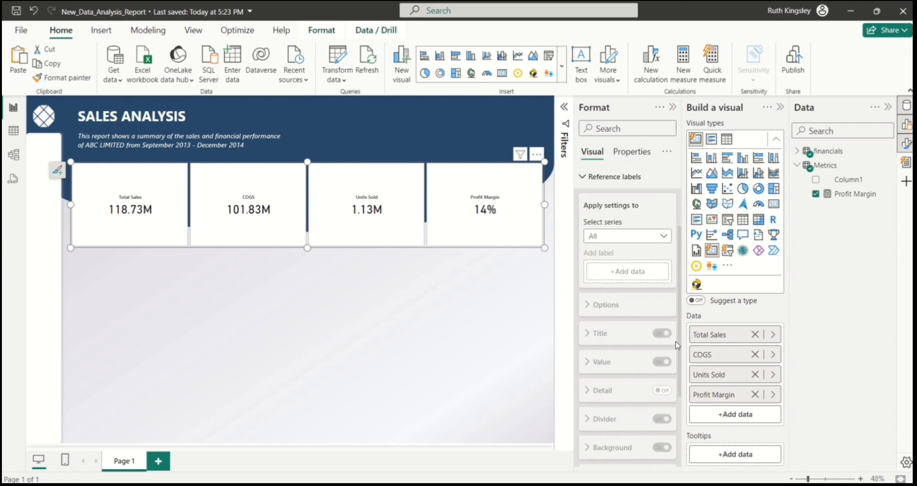
pyautogui.scroll(-3, 676, 345)
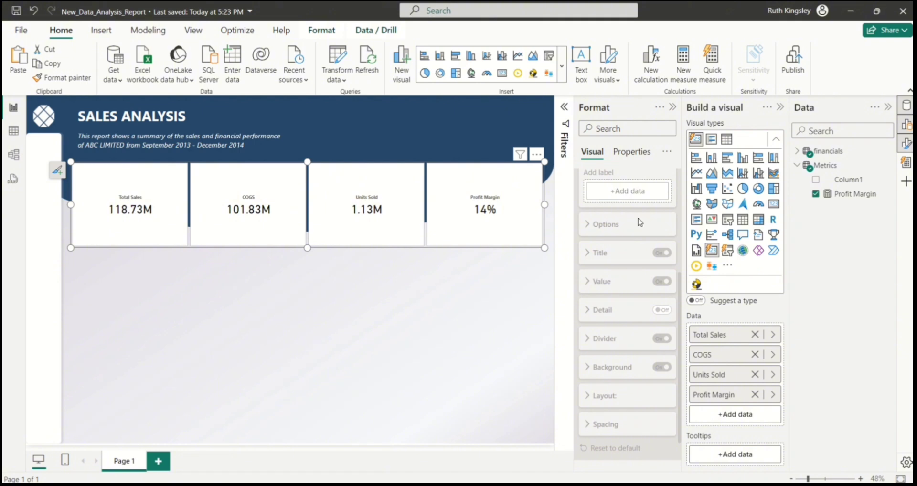
pyautogui.moveTo(680, 290); pyautogui.dragTo(682, 249)
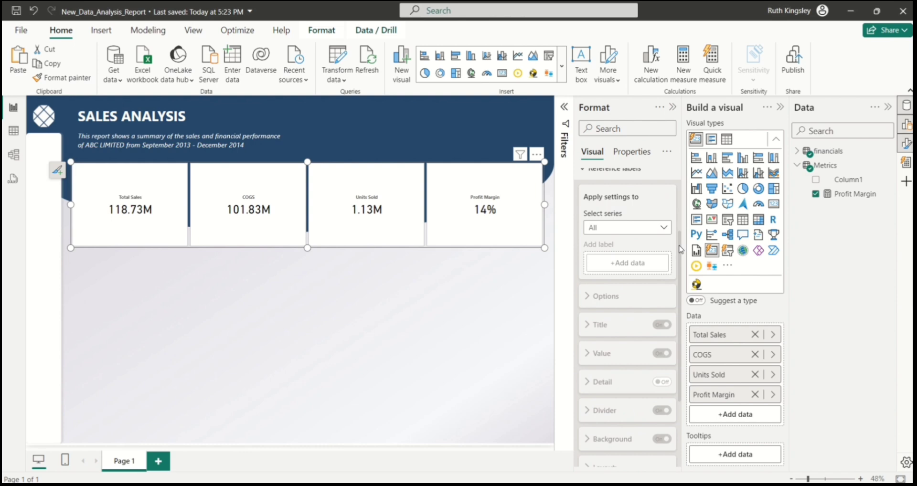
pyautogui.click(659, 228)
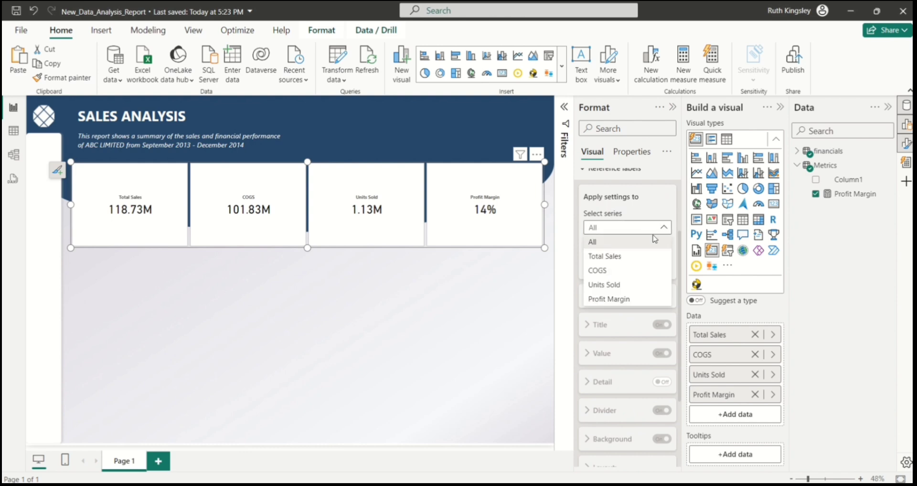
pyautogui.click(629, 260)
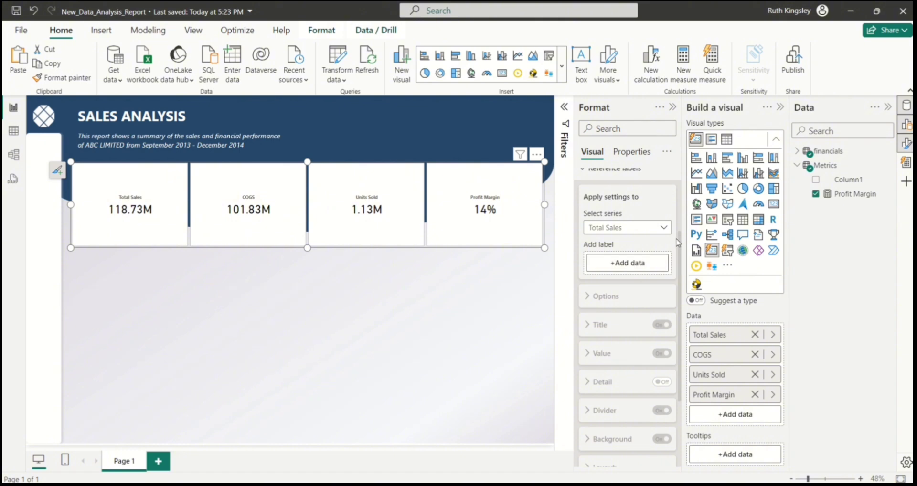
pyautogui.scroll(-1, 678, 244)
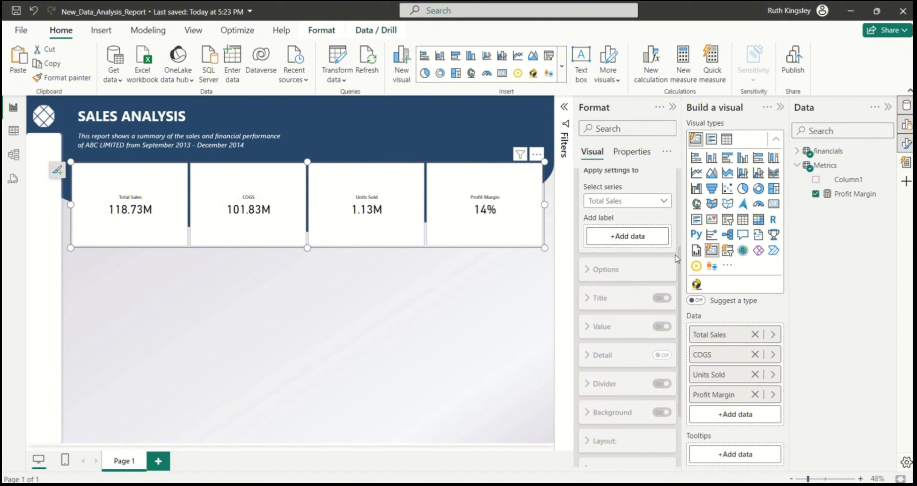
pyautogui.click(631, 235)
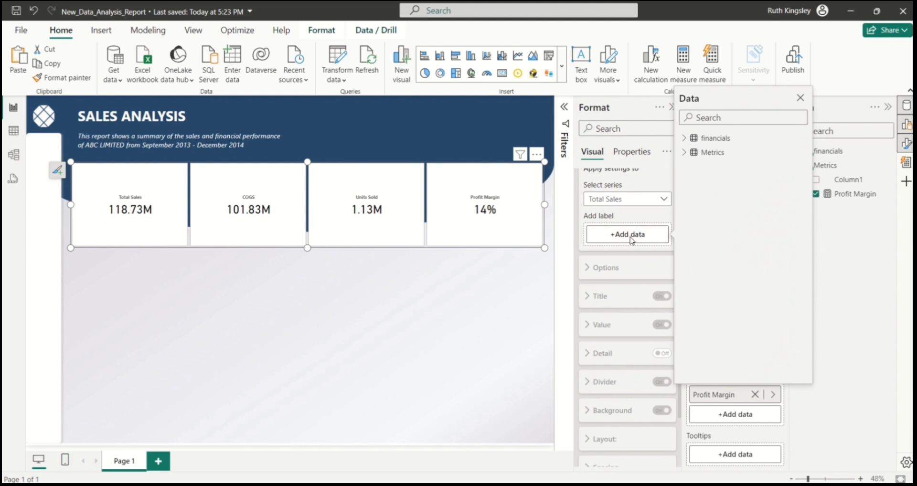
pyautogui.click(685, 152)
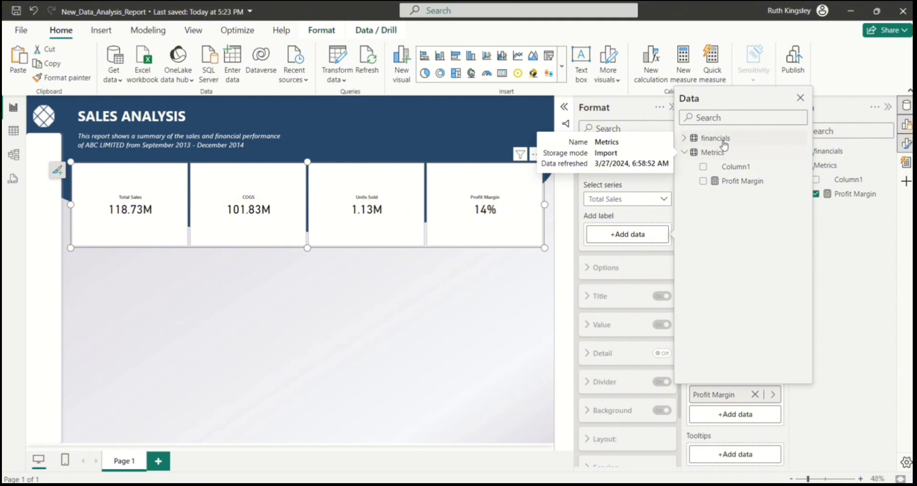
pyautogui.click(800, 98)
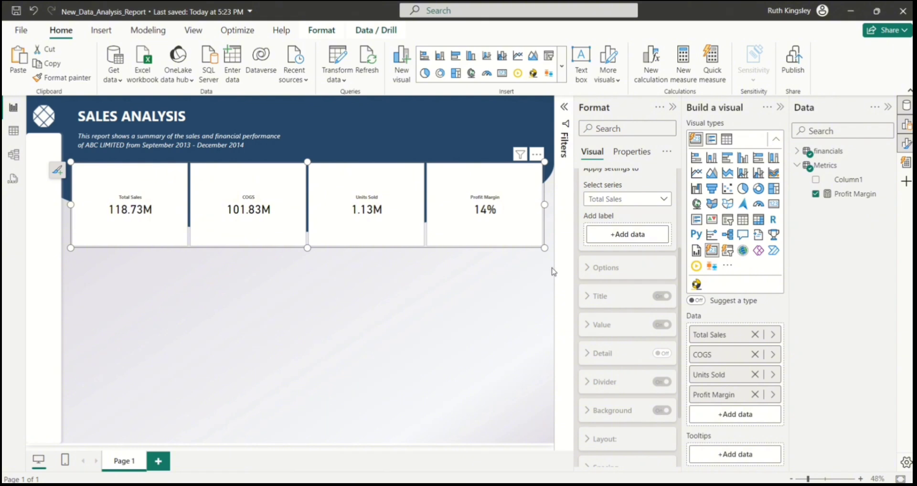
pyautogui.click(540, 270)
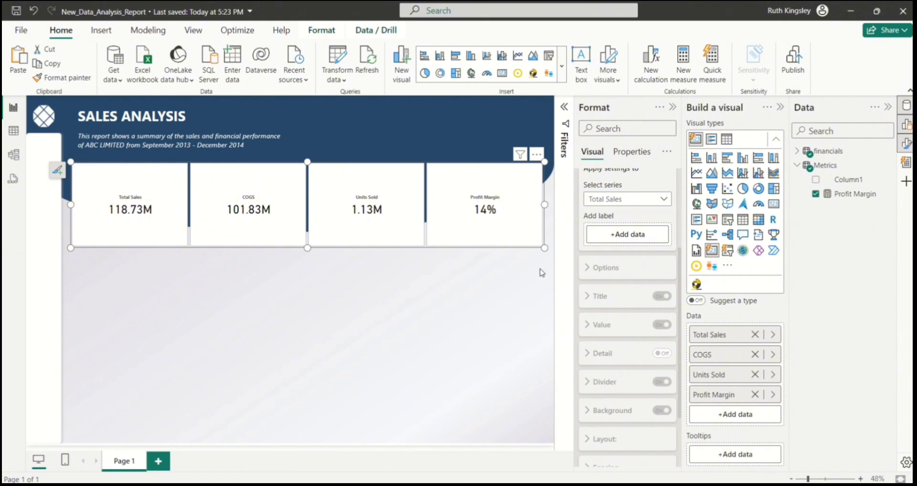
# - Start a quick measure in the Metrics table with the Month-over-month change calculation
pyautogui.click(824, 166)
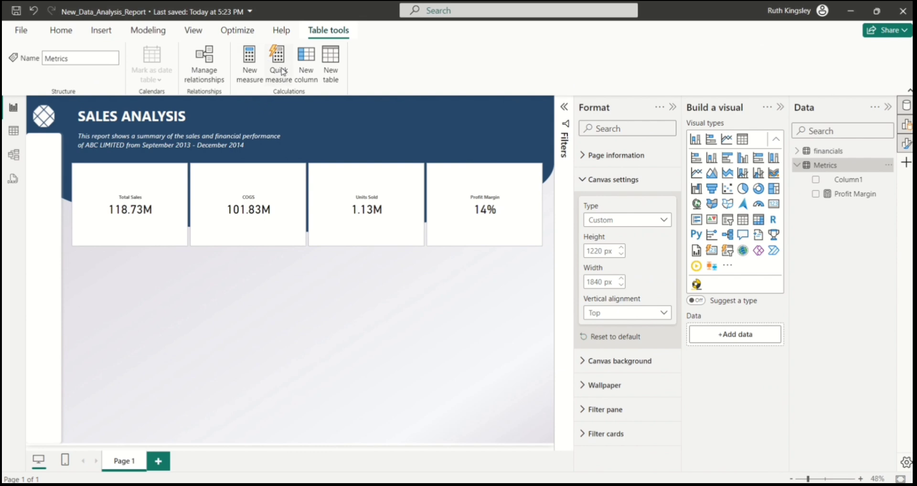
pyautogui.click(283, 72)
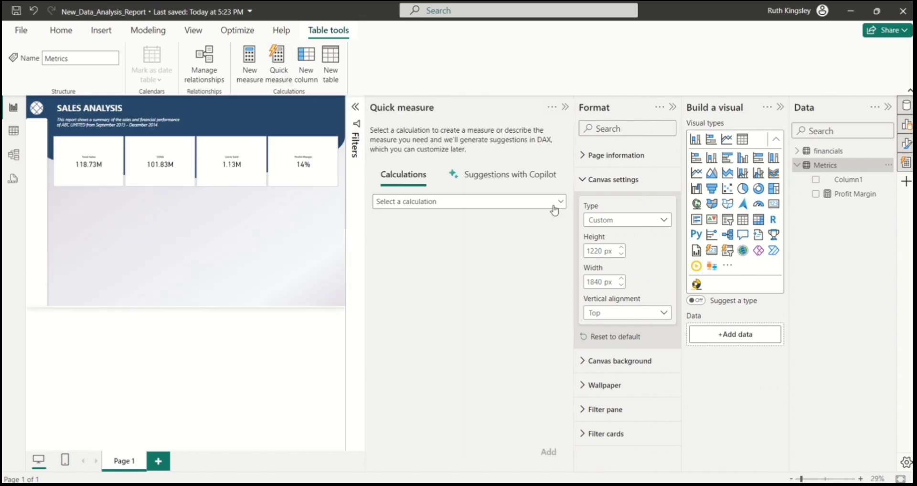
pyautogui.click(560, 202)
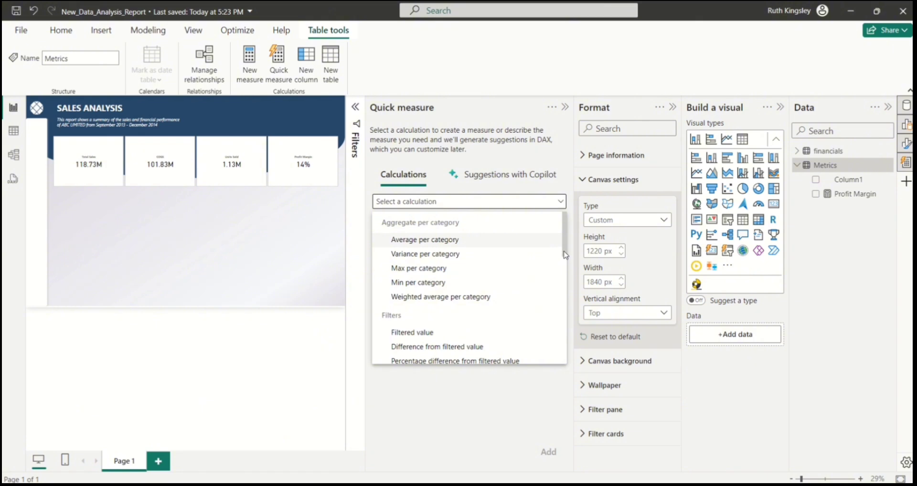
pyautogui.moveTo(565, 253); pyautogui.dragTo(563, 305)
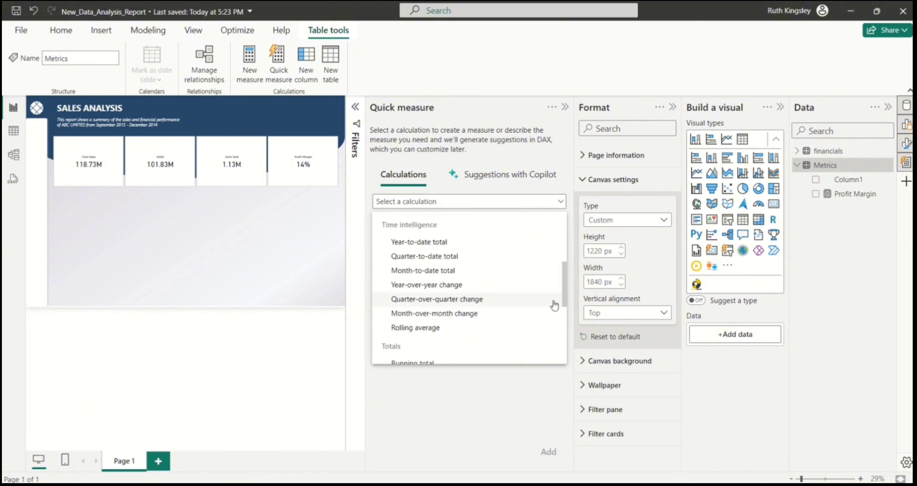
pyautogui.click(429, 316)
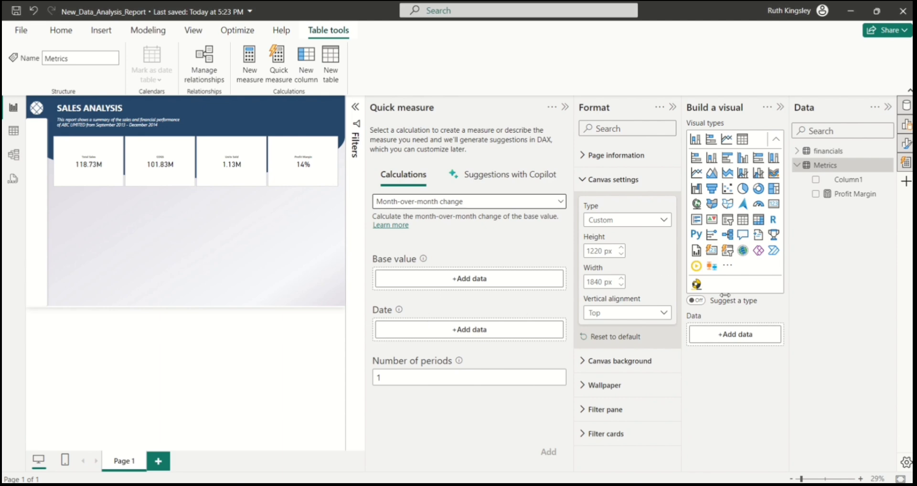
# - Add the month-over-month change quick measure with Sales from financials as the base value and Date as the date, and view its DAX formula
pyautogui.click(802, 152)
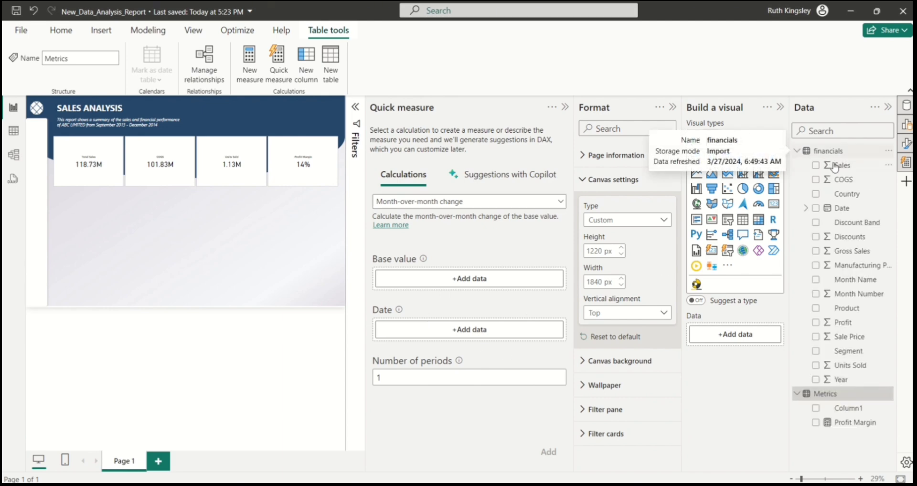
pyautogui.moveTo(843, 166); pyautogui.dragTo(454, 283)
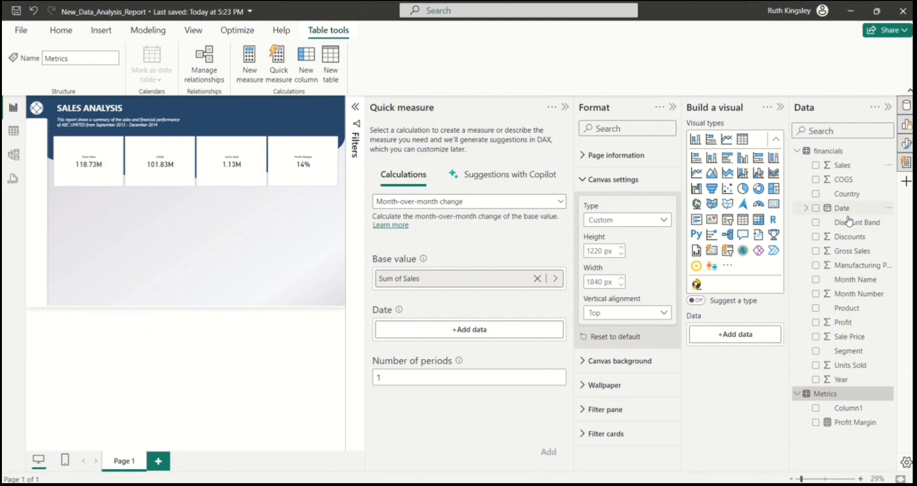
pyautogui.moveTo(848, 210); pyautogui.dragTo(462, 337)
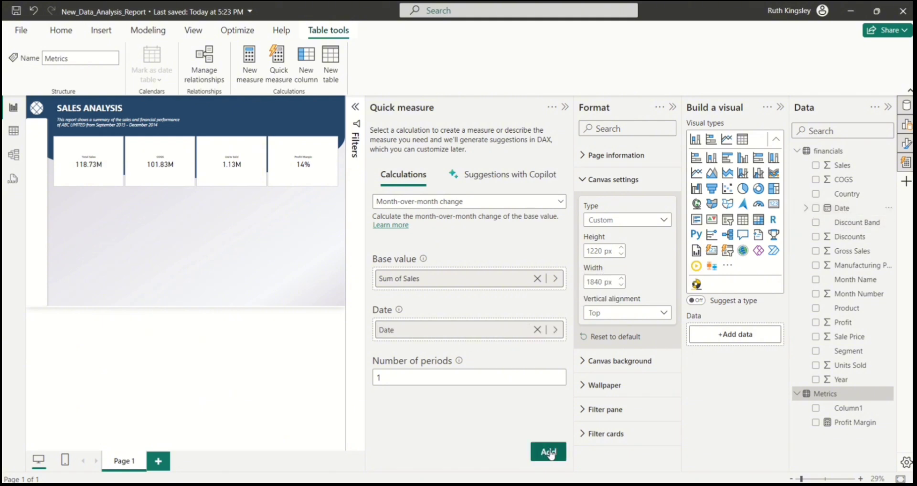
pyautogui.click(549, 451)
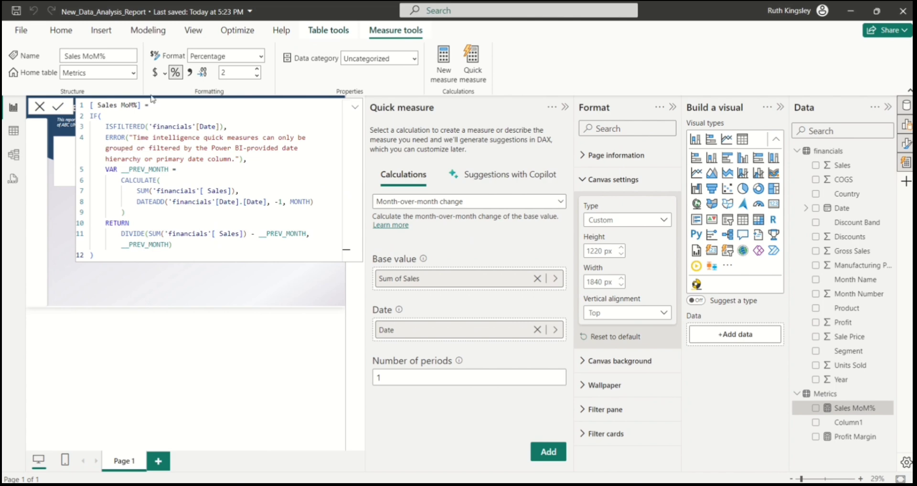
pyautogui.click(355, 107)
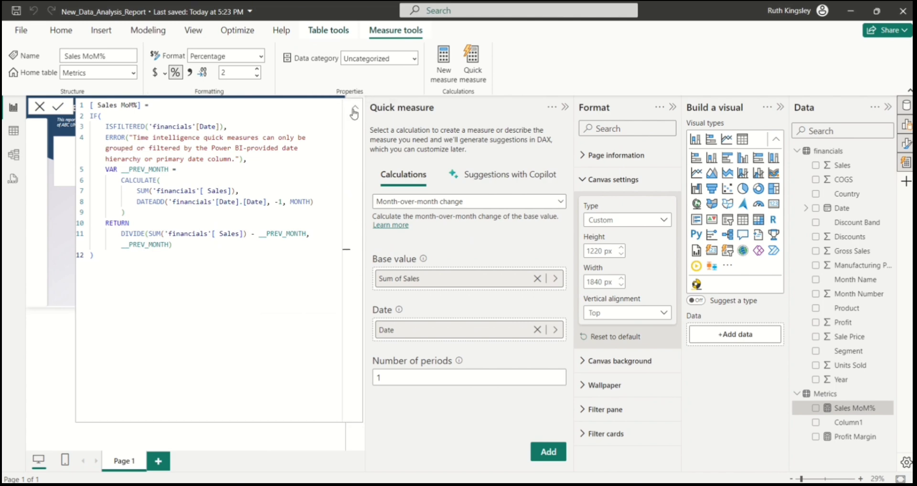
pyautogui.click(355, 107)
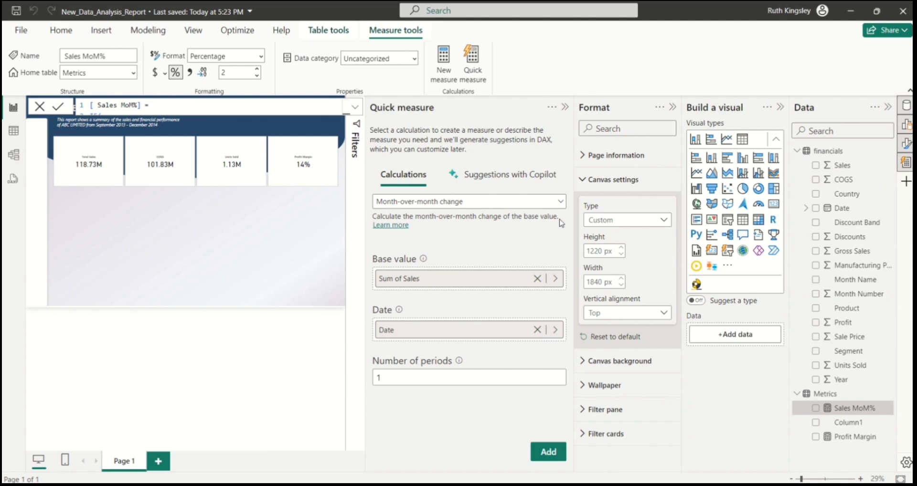
# - Add a year-over-year change quick measure for Sales by Date, and view its DAX formula
pyautogui.click(561, 205)
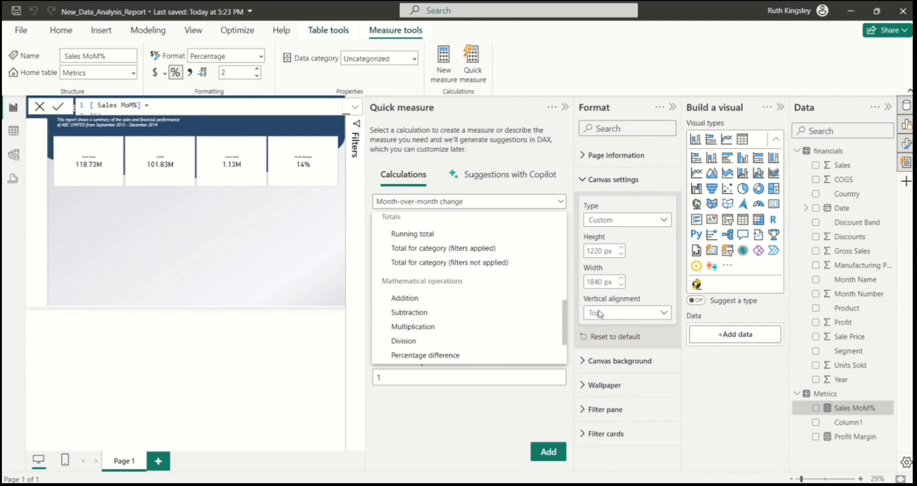
pyautogui.moveTo(565, 314); pyautogui.dragTo(565, 330)
pyautogui.scroll(6, 468, 293)
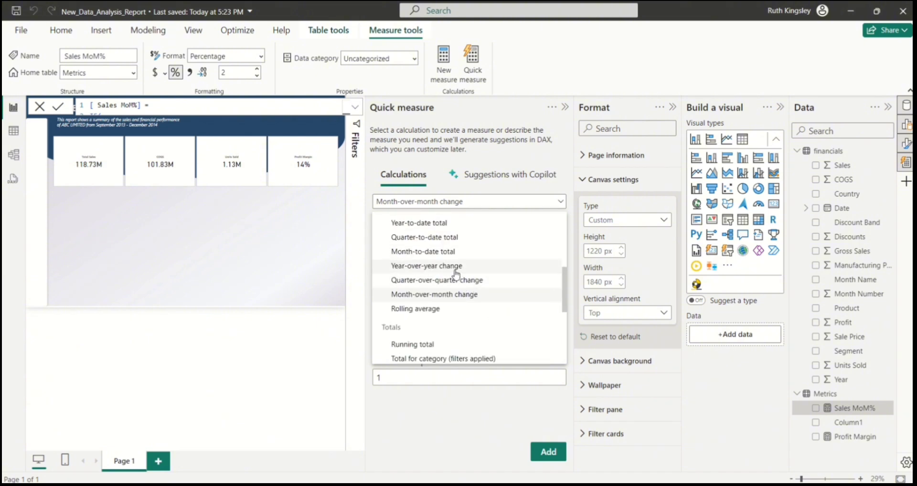
pyautogui.click(455, 275)
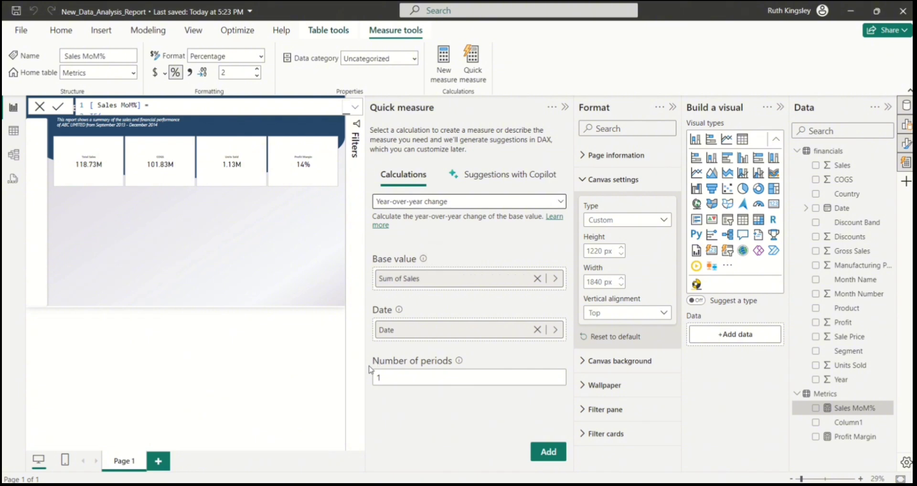
pyautogui.click(546, 452)
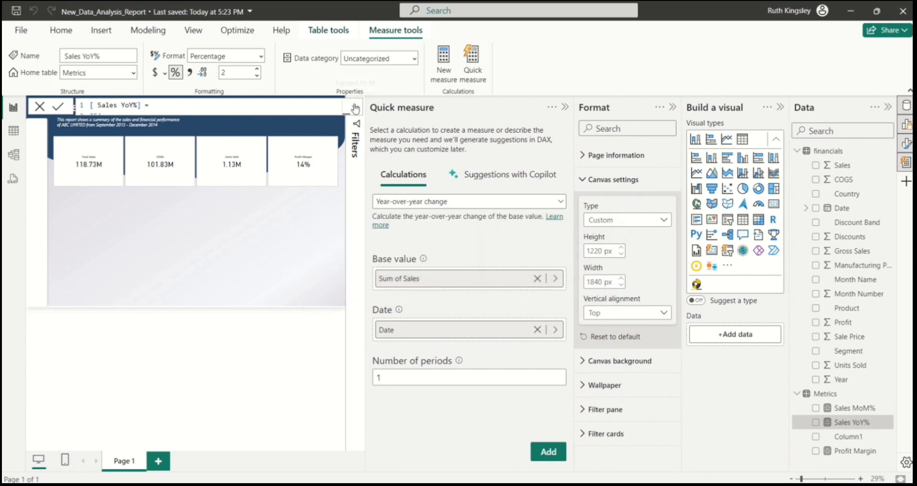
pyautogui.click(355, 107)
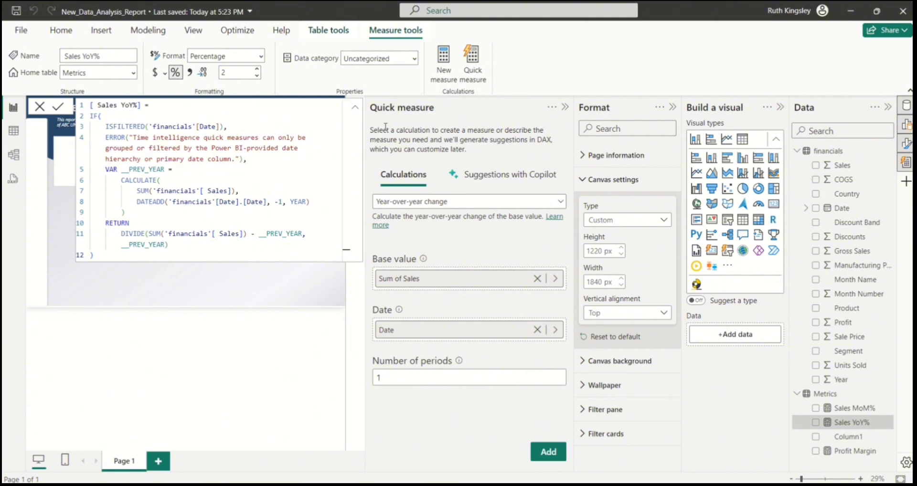
pyautogui.click(355, 107)
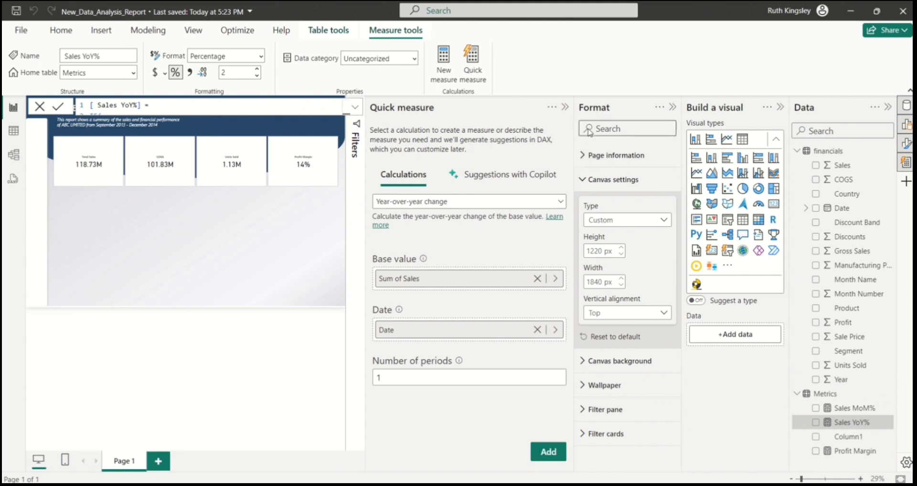
pyautogui.click(566, 108)
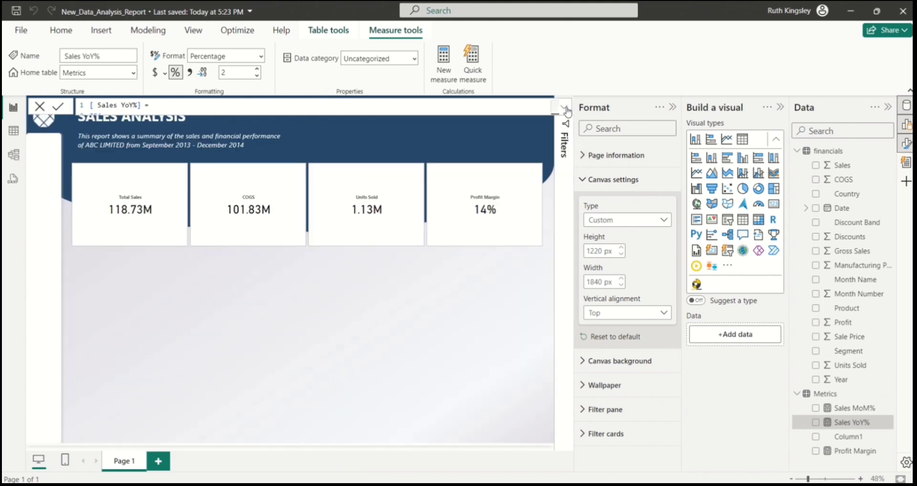
# - Group the Sales MoM% and Sales YoY% measures into a display folder named Sales KPIs in the model view
pyautogui.click(855, 414)
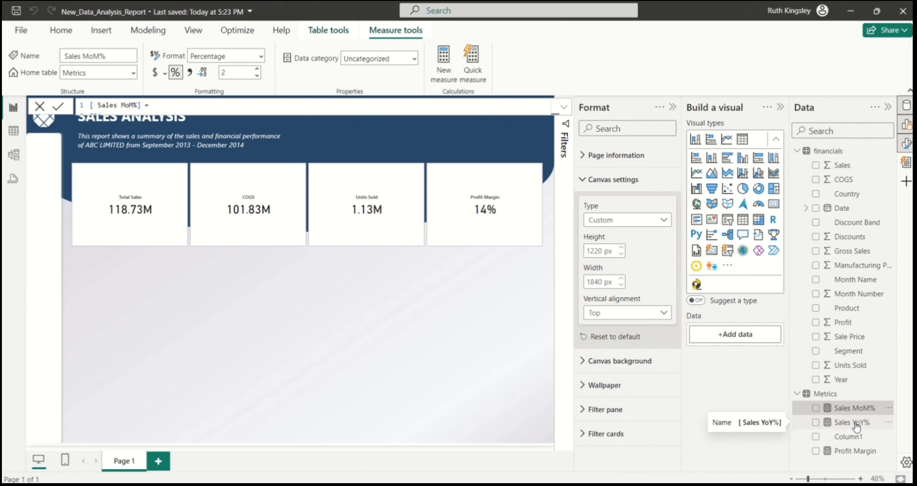
pyautogui.click(19, 162)
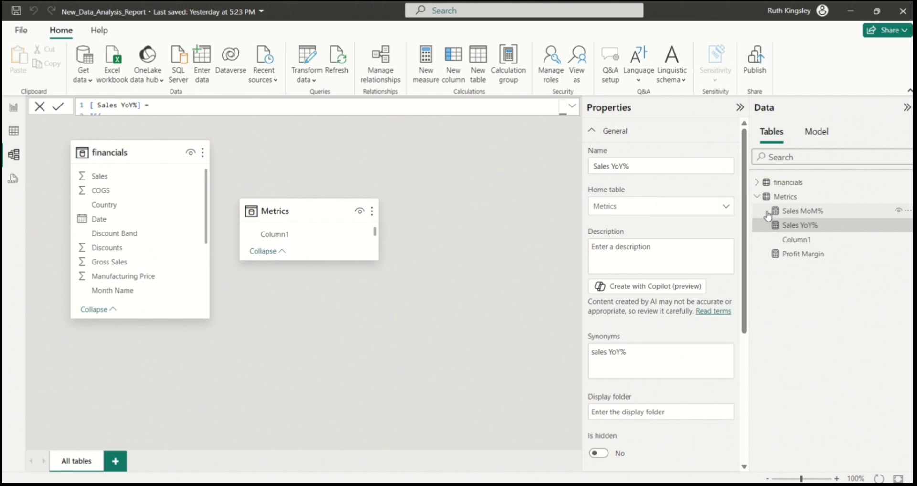
pyautogui.keyDown('ctrl'); pyautogui.click(767, 213); pyautogui.keyUp('ctrl')
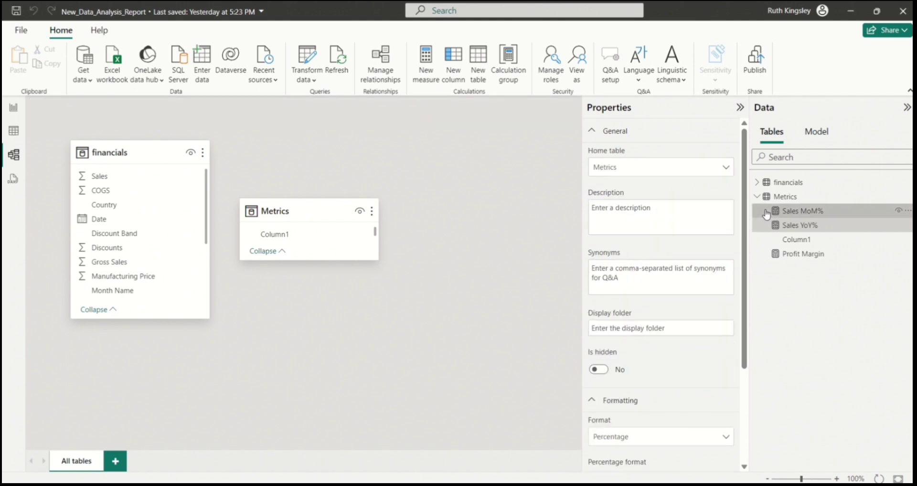
pyautogui.click(675, 330)
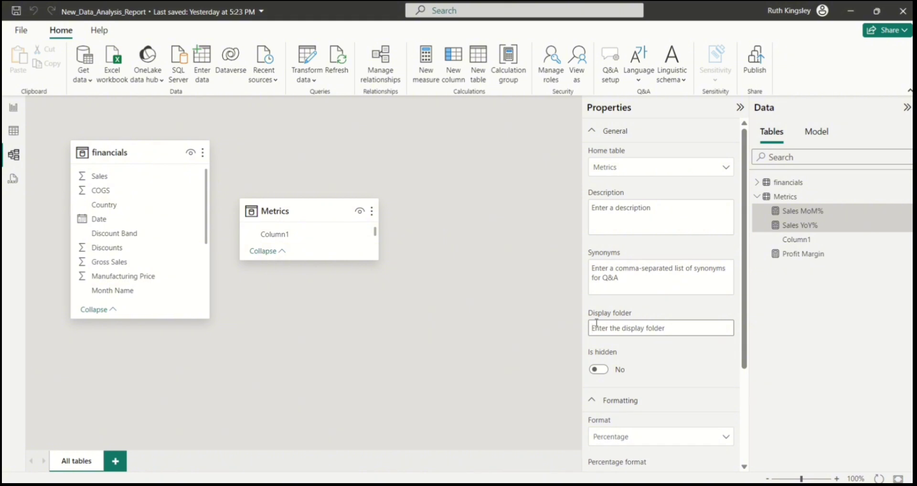
pyautogui.write('Sales KPIs')
pyautogui.press('Return')
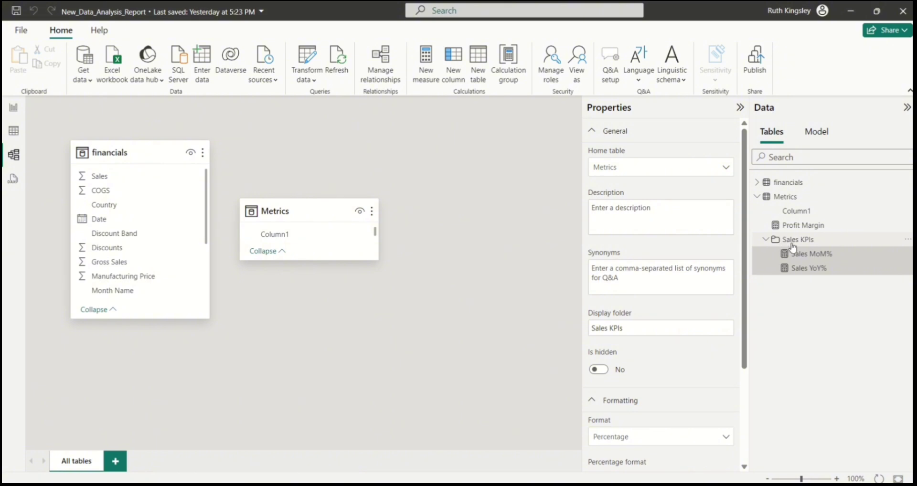
# - Set the format of the Sales MoM% and Sales YoY% measures to Dynamic
pyautogui.keyDown('ctrl'); pyautogui.click(773, 258); pyautogui.keyUp('ctrl')
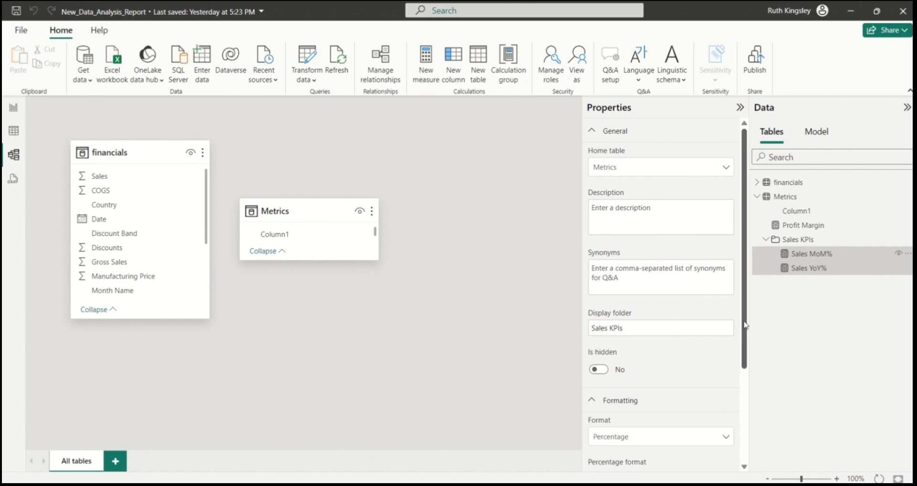
pyautogui.moveTo(744, 322); pyautogui.dragTo(745, 417)
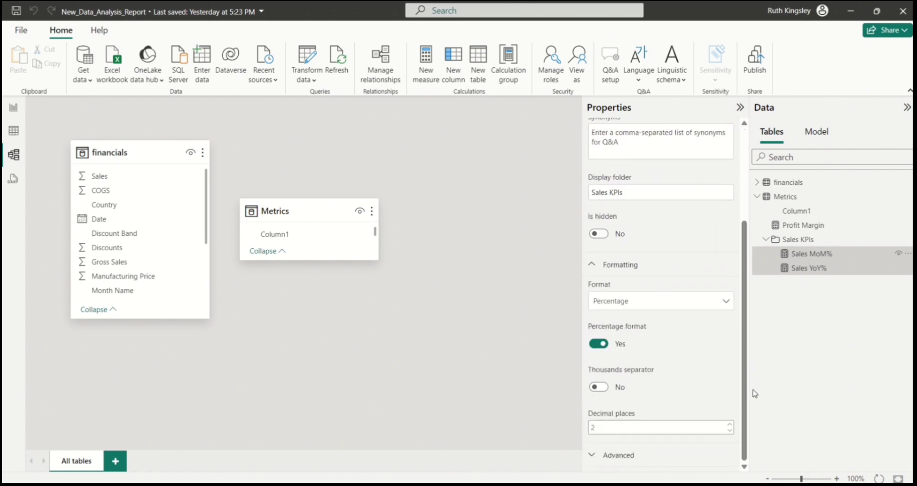
pyautogui.click(726, 301)
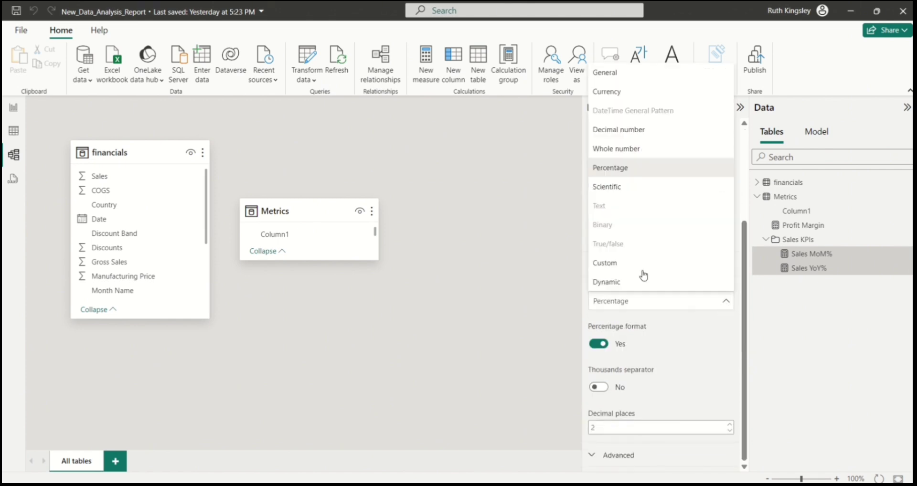
pyautogui.click(623, 282)
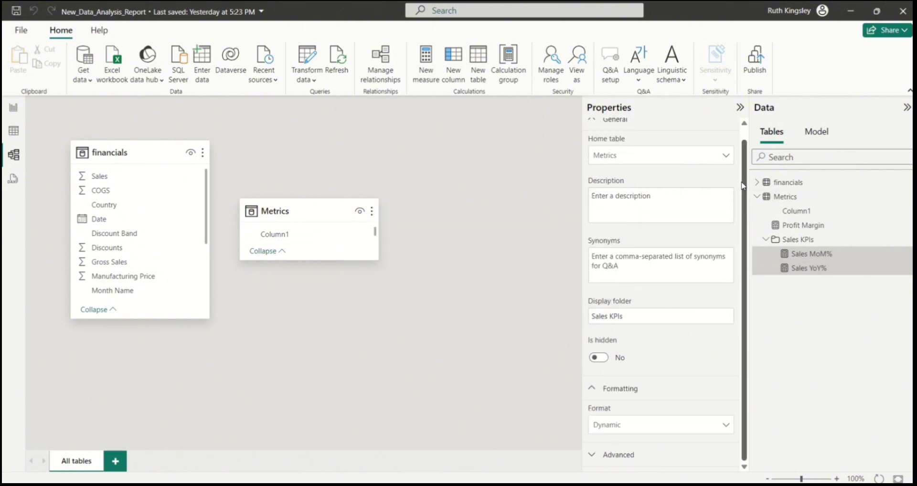
pyautogui.scroll(2, 745, 183)
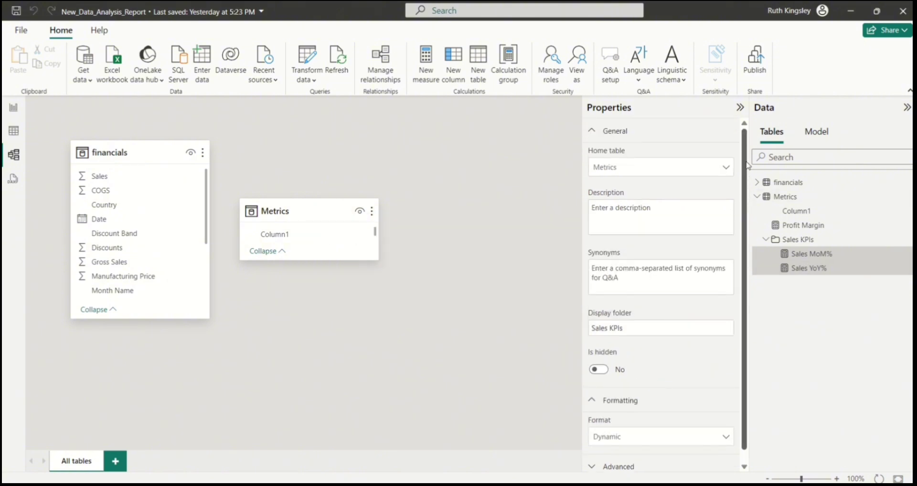
# - Change the dynamic format string of Sales MoM% to "+0.00%;-0.00%;0.00%" and apply it
pyautogui.click(815, 262)
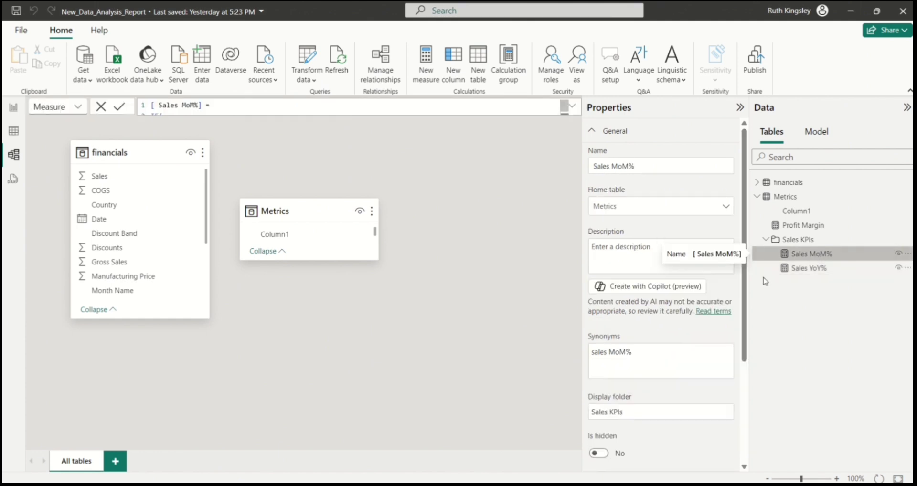
pyautogui.scroll(-1, 743, 339)
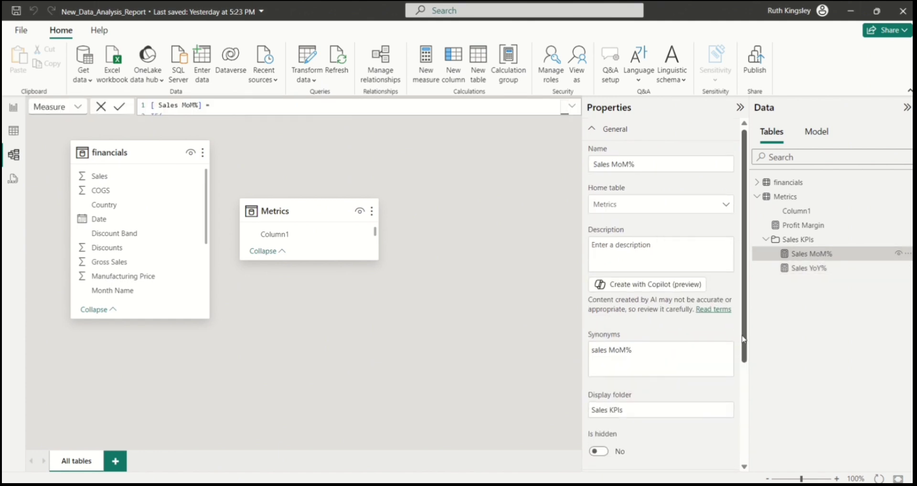
pyautogui.moveTo(743, 340); pyautogui.dragTo(749, 439)
pyautogui.click(727, 371)
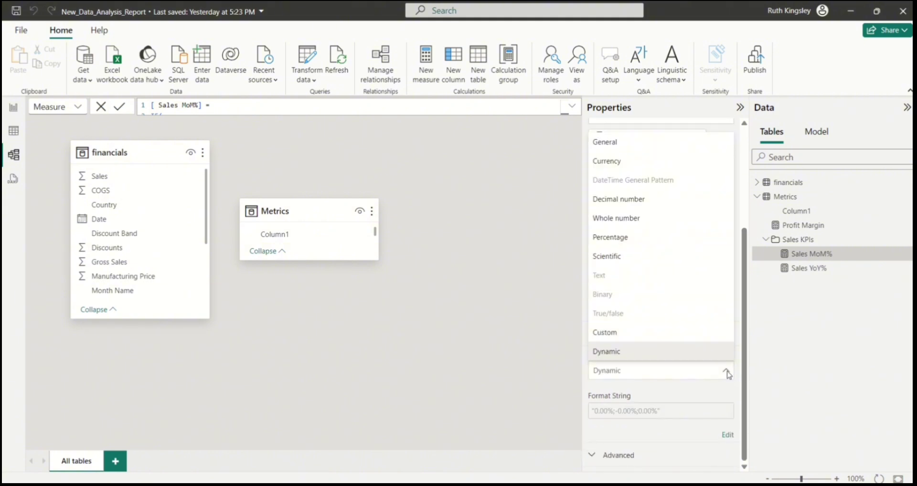
pyautogui.click(663, 357)
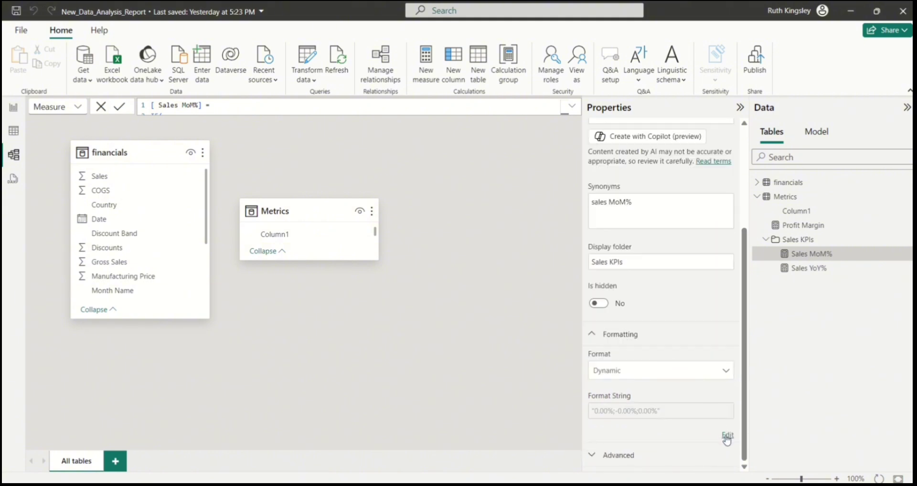
pyautogui.click(727, 436)
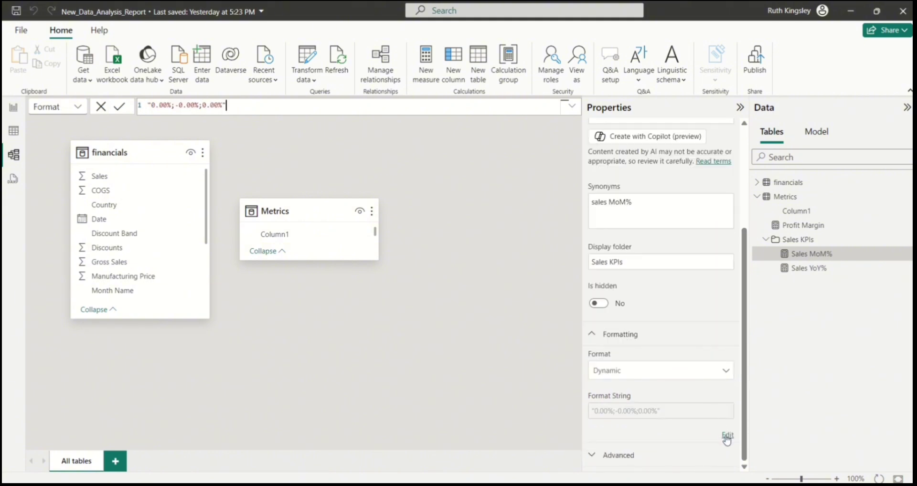
pyautogui.click(151, 106)
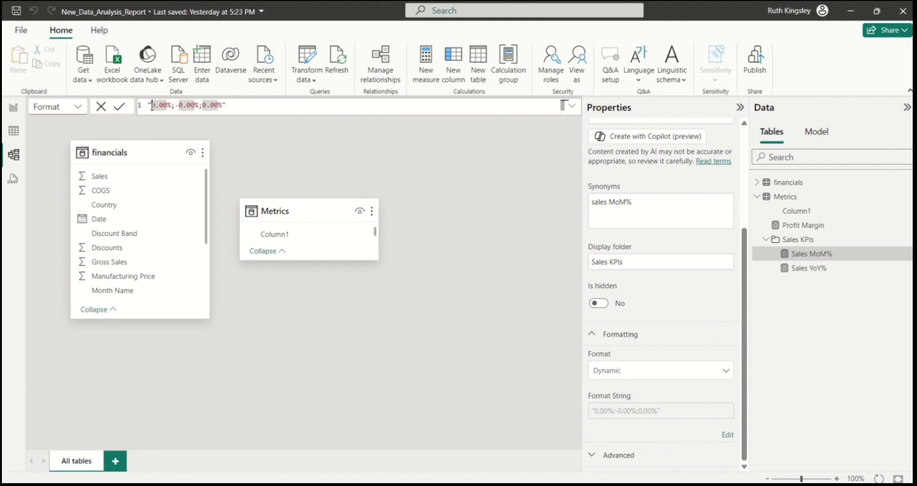
pyautogui.write('1')
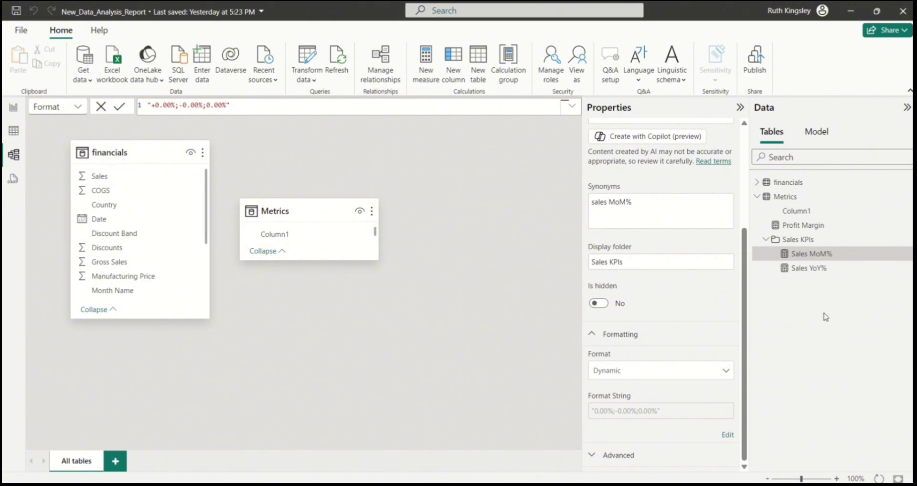
pyautogui.click(776, 271)
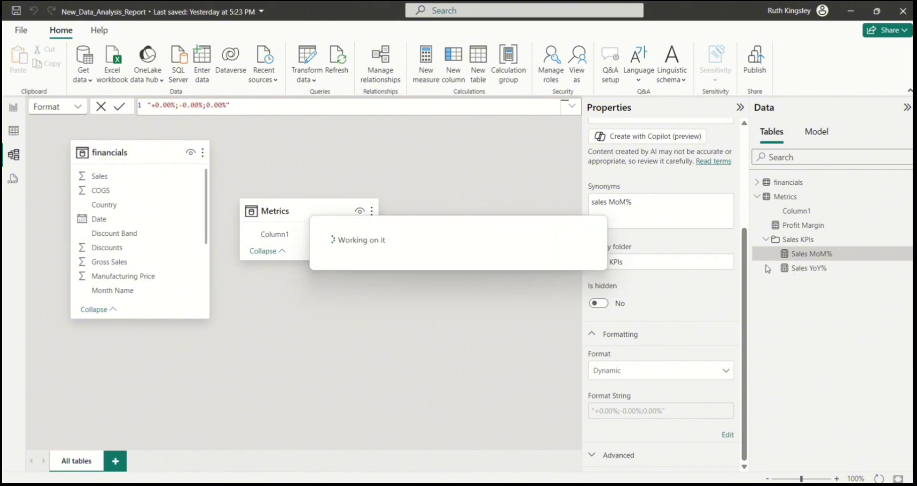
# - Change the dynamic format string of Sales YoY% to "+0.00%;-0.00%;0.00%" and apply it
pyautogui.click(775, 269)
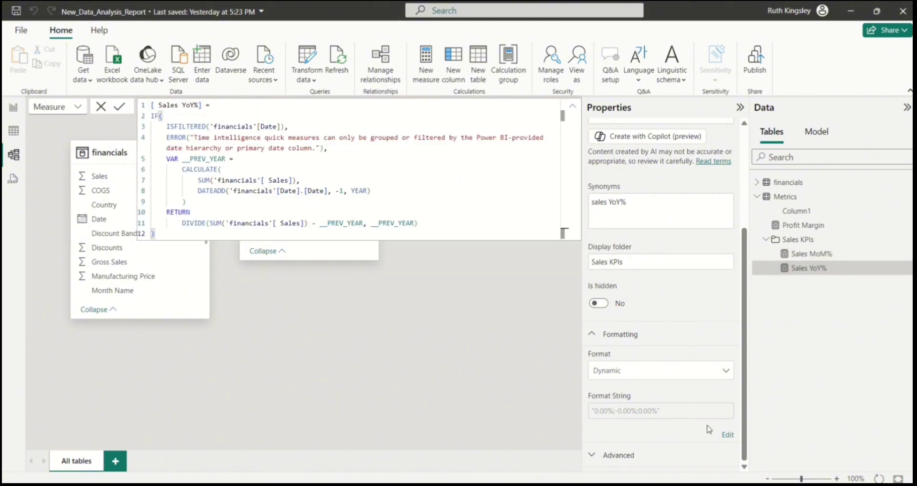
pyautogui.click(727, 436)
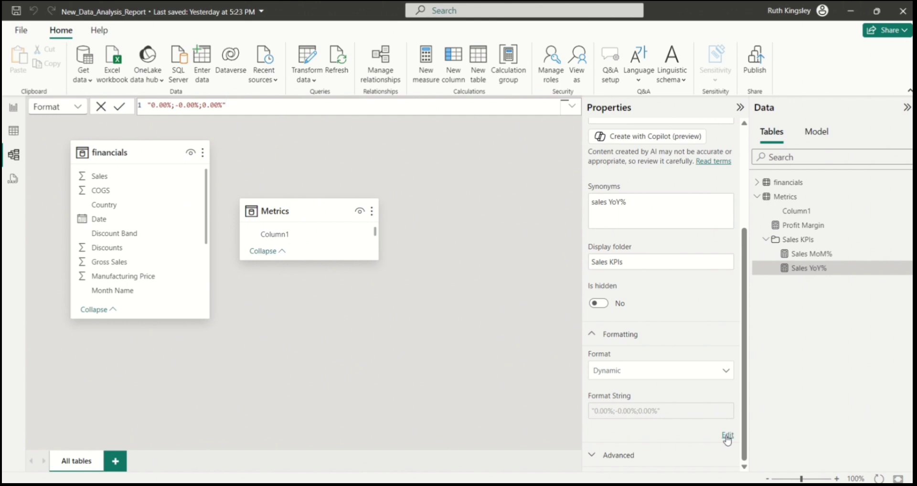
pyautogui.click(152, 104)
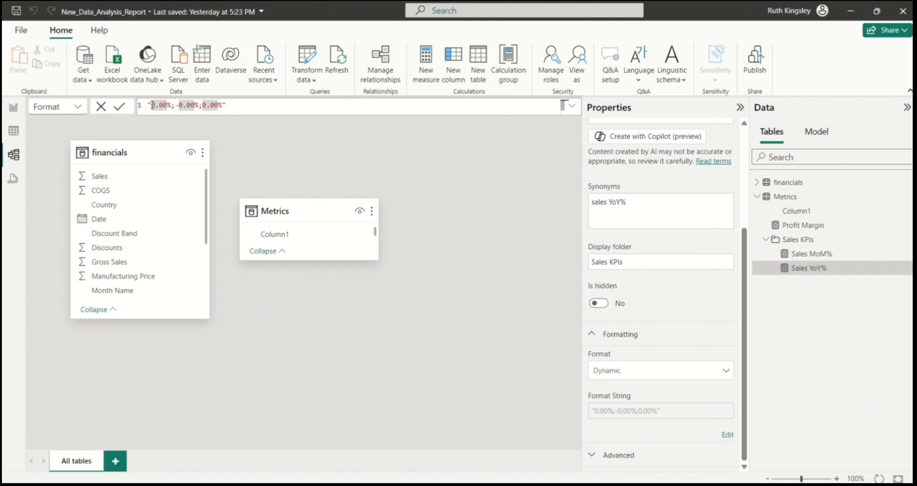
pyautogui.write('1')
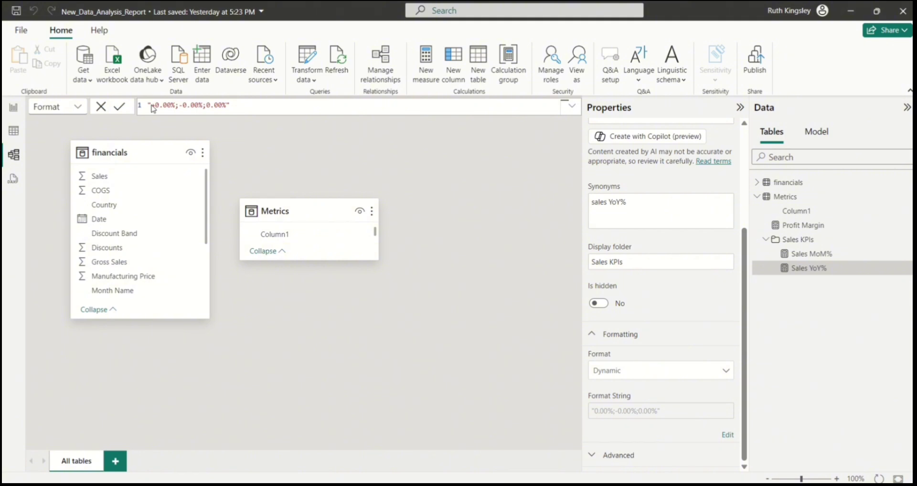
pyautogui.press('Return')
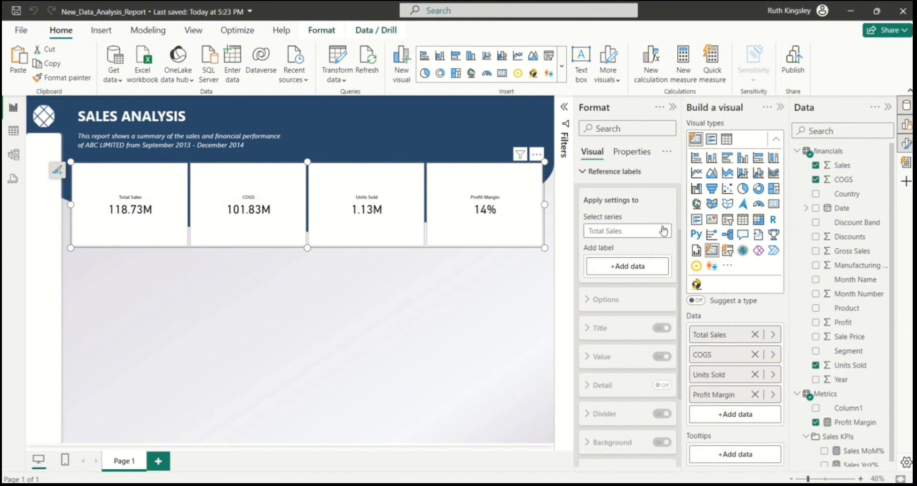
# - Add the Sales MoM% measure from the Sales KPIs folder as a reference label for the Total Sales card
pyautogui.click(619, 267)
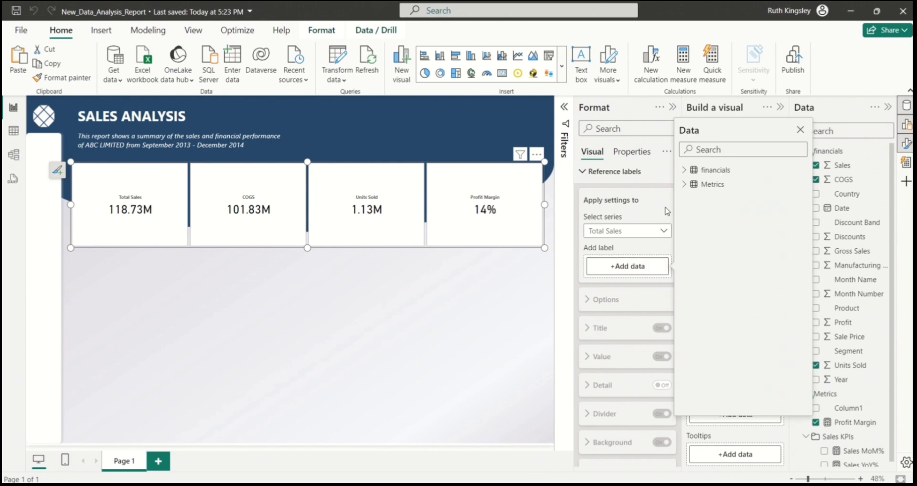
pyautogui.click(685, 186)
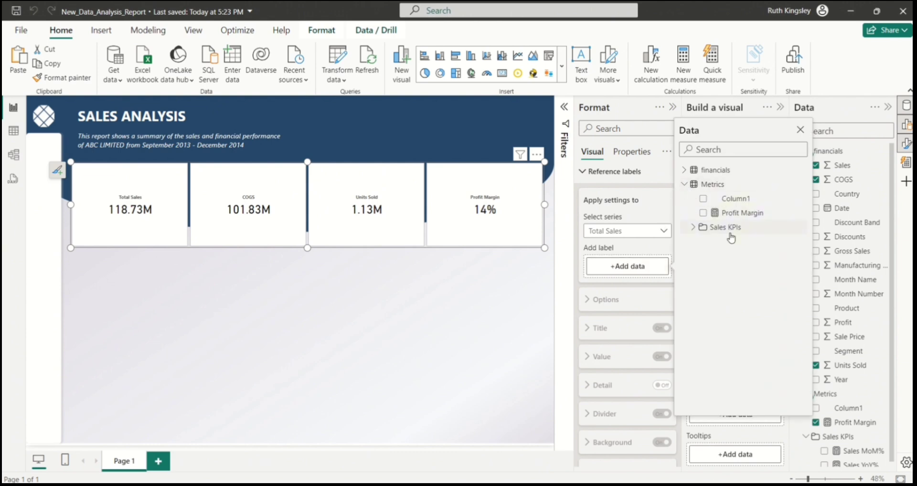
pyautogui.click(697, 228)
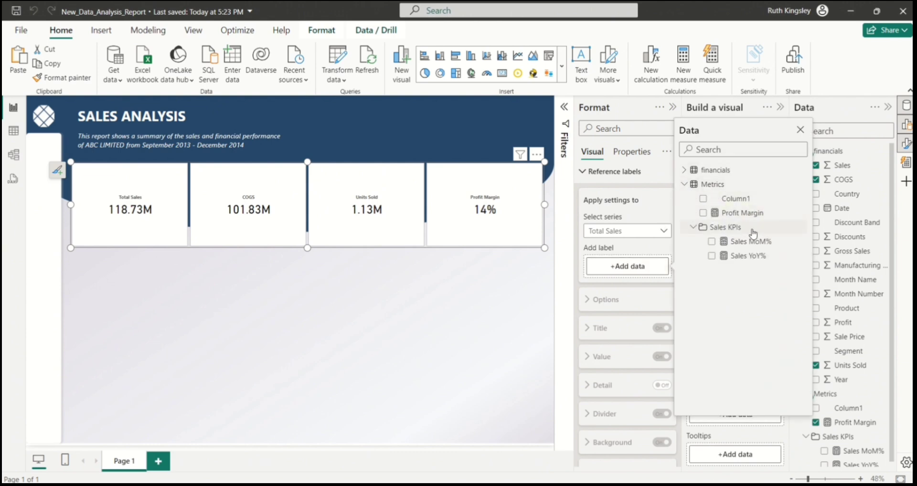
pyautogui.click(712, 242)
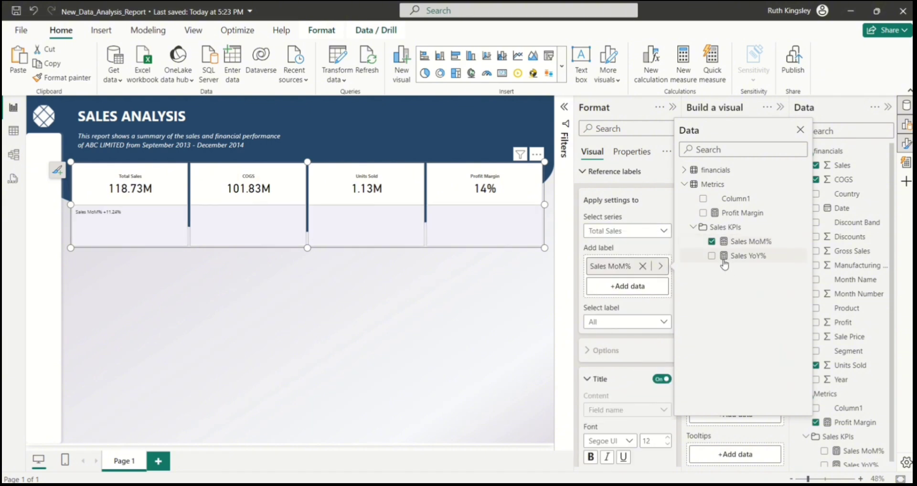
# - Add the Sales YoY% measure as a second reference label for the Total Sales card
pyautogui.click(630, 288)
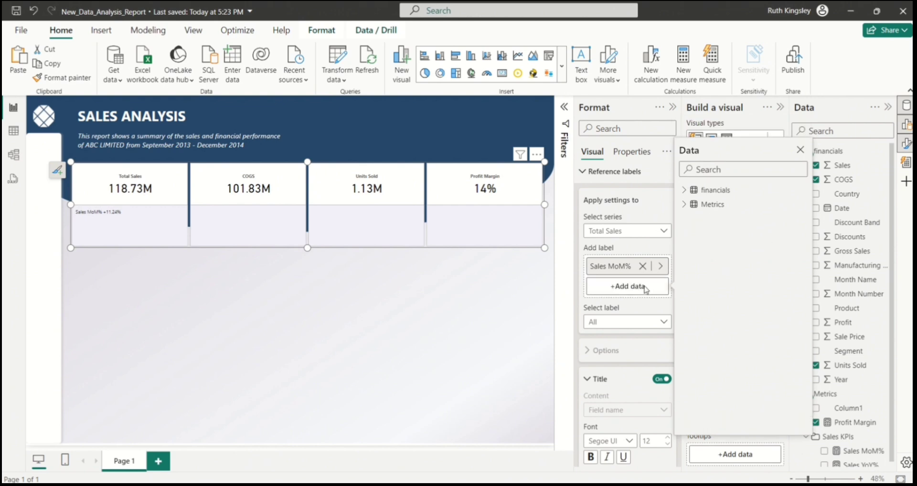
pyautogui.click(685, 205)
pyautogui.click(706, 250)
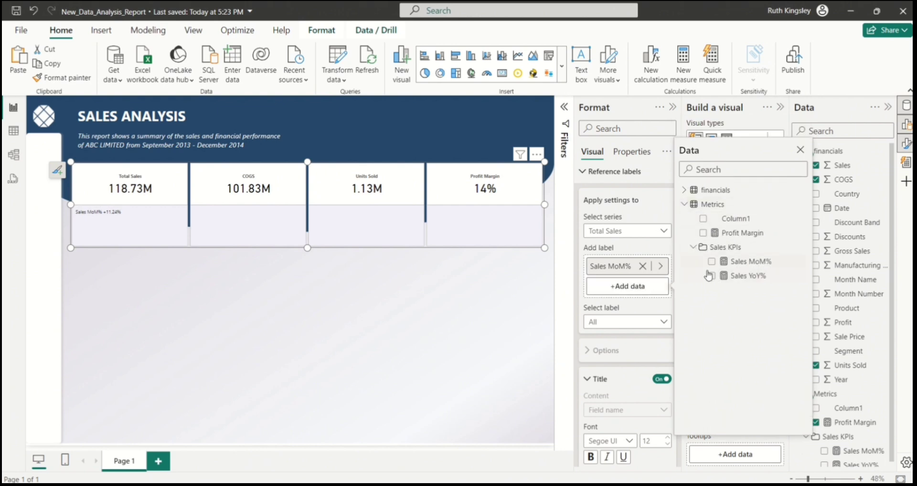
pyautogui.click(712, 277)
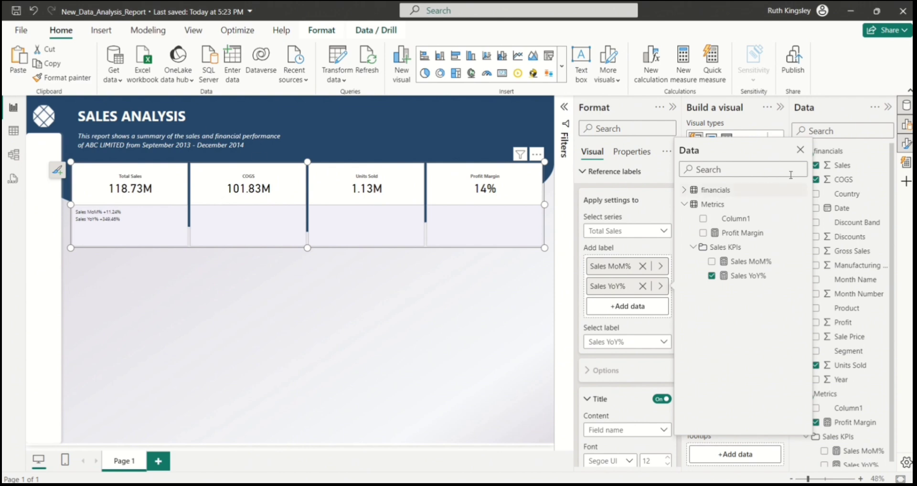
pyautogui.click(800, 150)
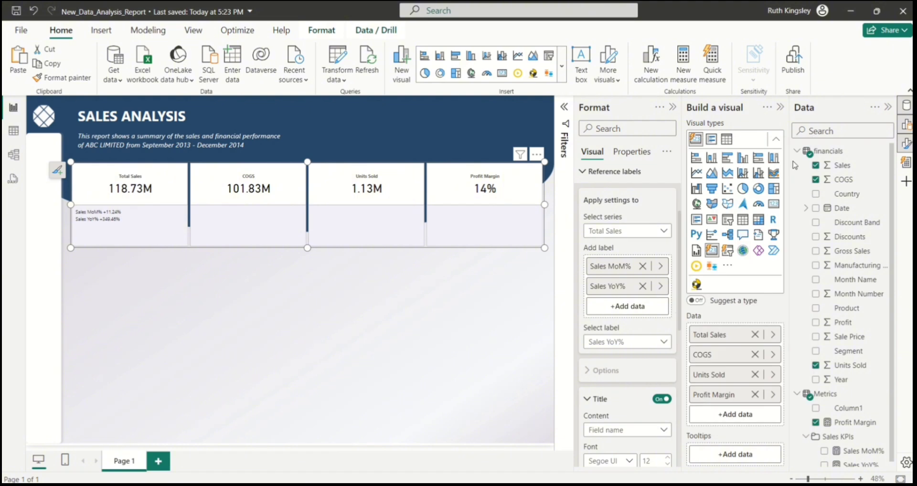
# - Set the title content of the Sales YoY% reference label to Custom with the text Y/Y
pyautogui.moveTo(679, 271); pyautogui.dragTo(678, 320)
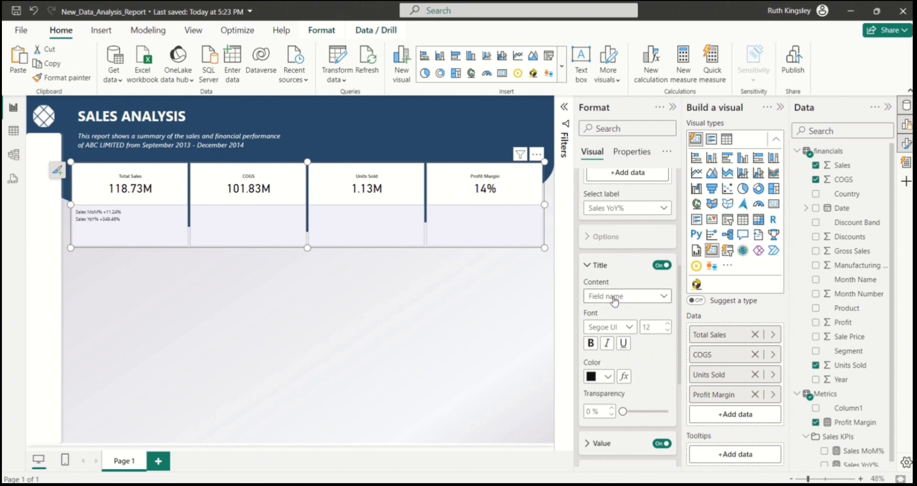
pyautogui.click(664, 299)
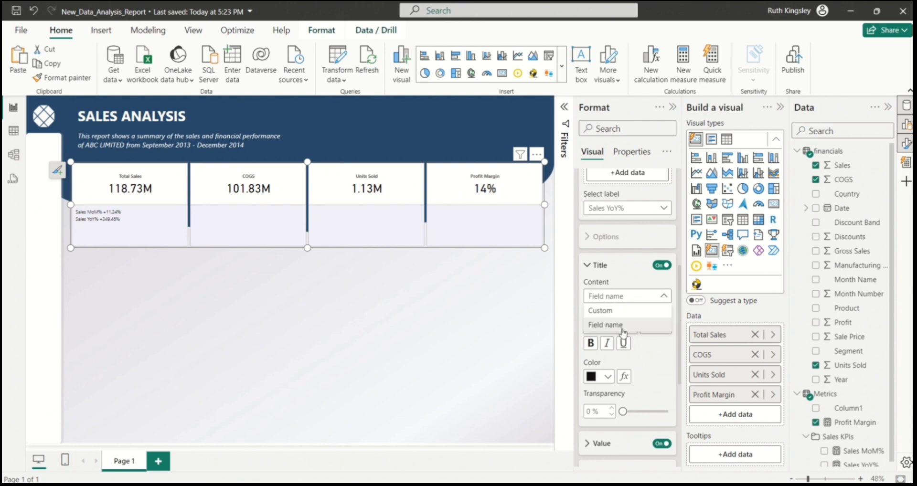
pyautogui.click(612, 312)
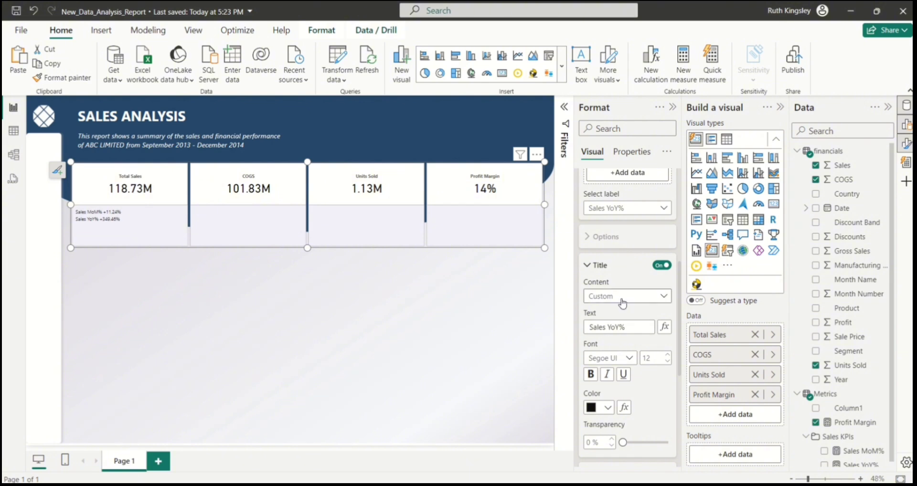
pyautogui.moveTo(628, 329); pyautogui.dragTo(581, 337)
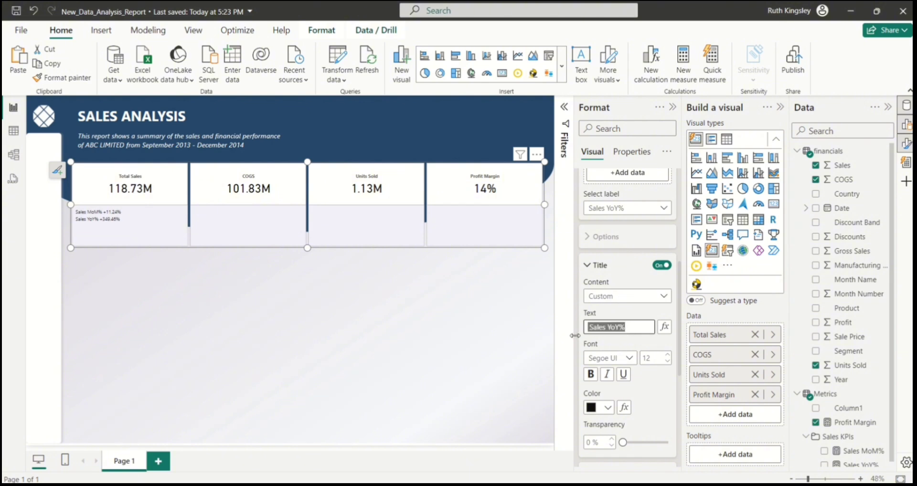
pyautogui.write('y')
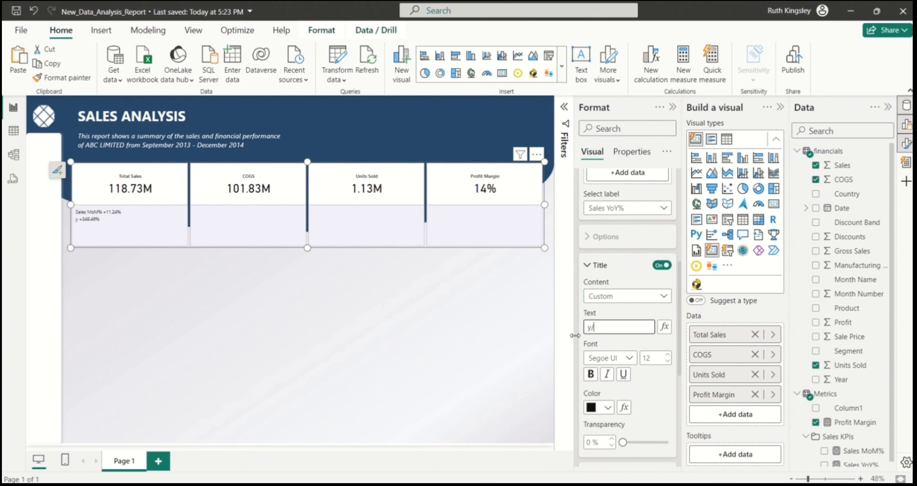
pyautogui.write('/y')
pyautogui.press('BackSpace')
pyautogui.press('BackSpace')
pyautogui.write('Y/Y')
# - Set the title content of the Sales MoM% reference label to Custom with the text M/M
pyautogui.click(665, 210)
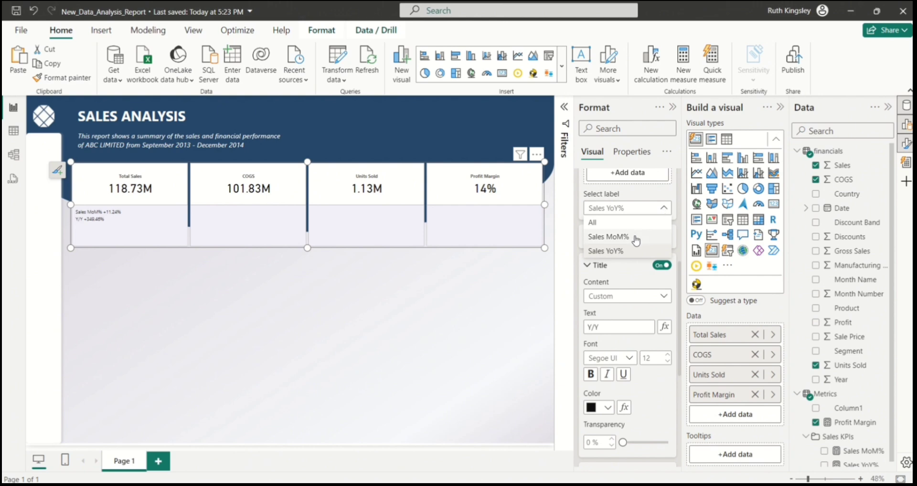
pyautogui.click(611, 239)
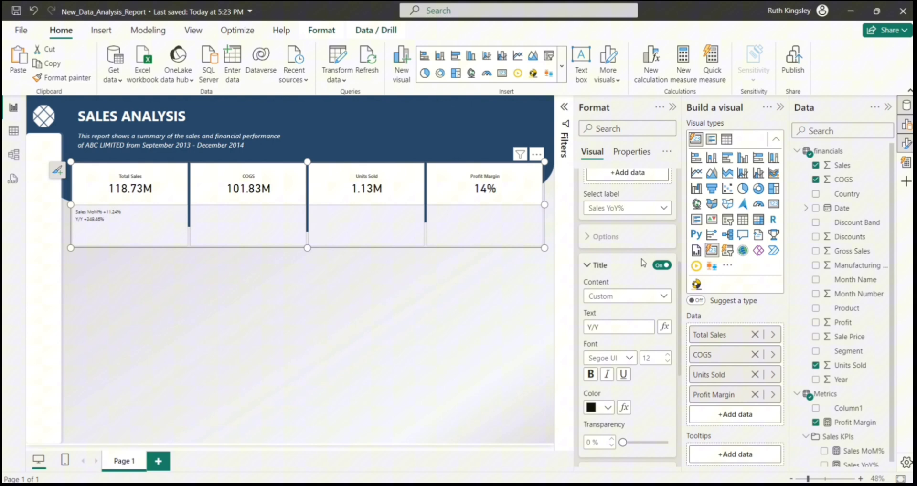
pyautogui.click(633, 304)
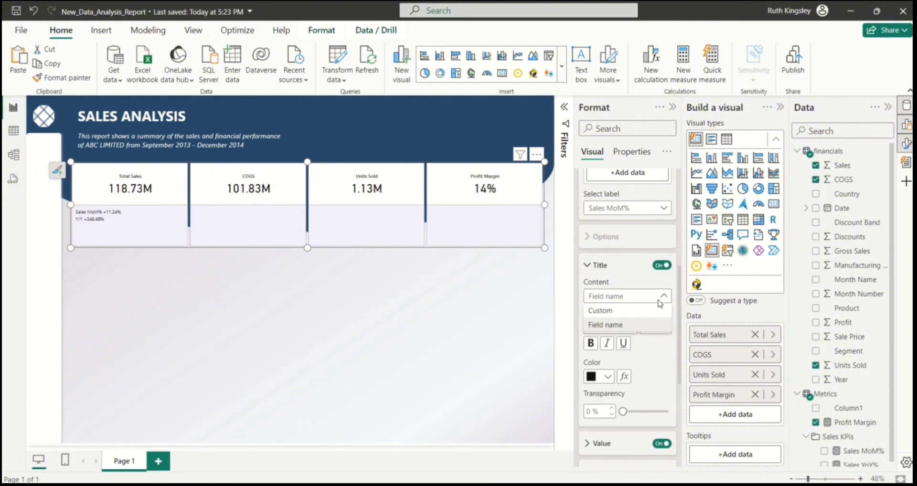
pyautogui.click(633, 312)
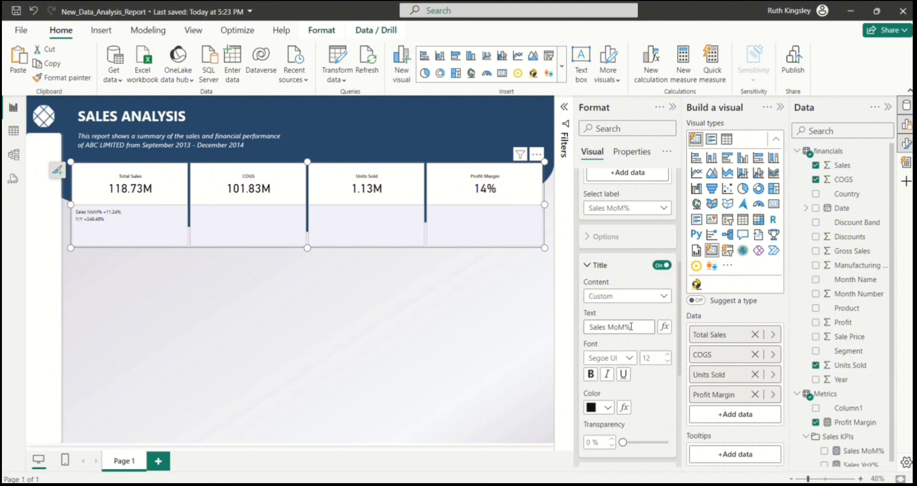
pyautogui.moveTo(631, 327); pyautogui.dragTo(591, 327)
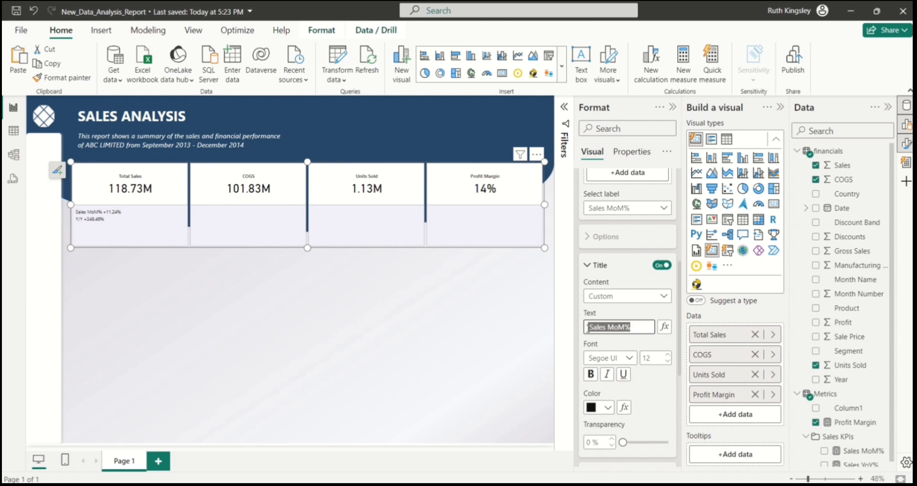
pyautogui.write('M/M')
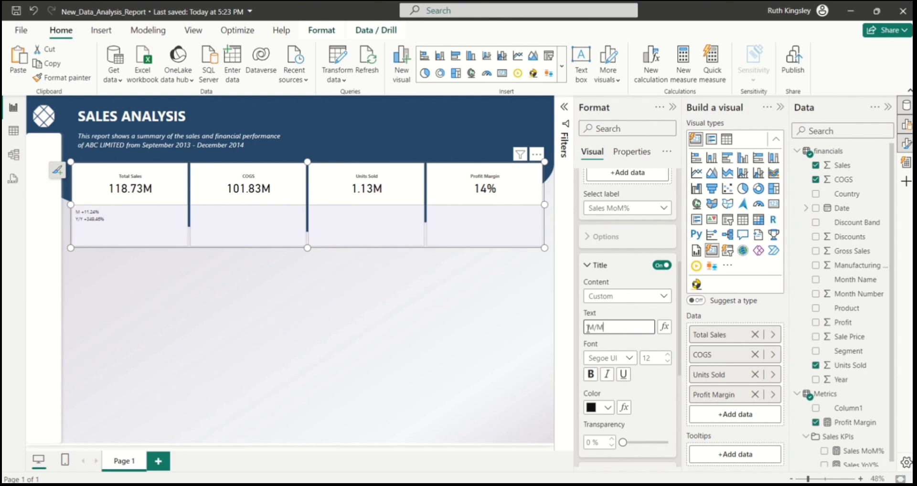
pyautogui.click(594, 265)
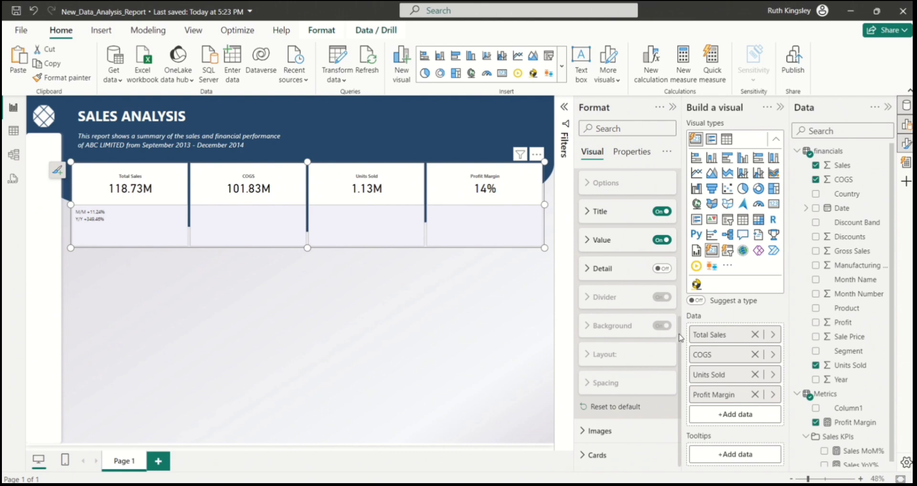
# - Apply the reference label settings to all series and set their layout style to Tabular
pyautogui.scroll(10, 646, 296)
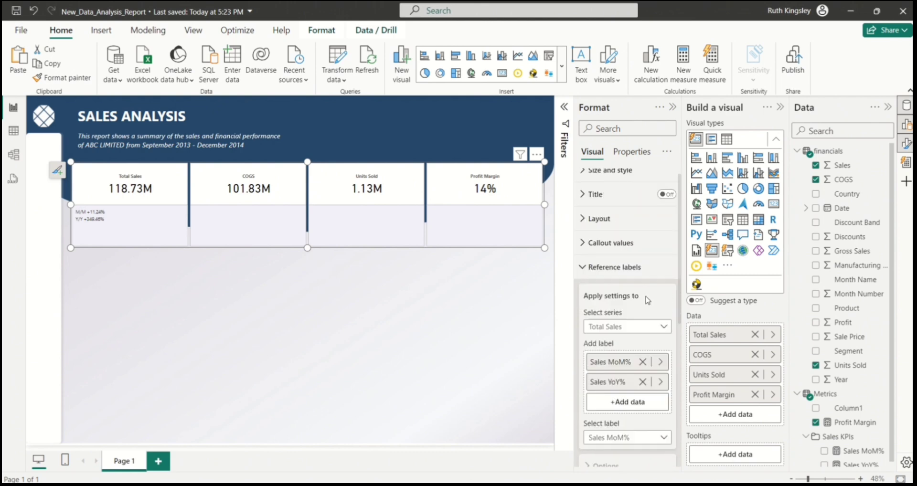
pyautogui.click(660, 325)
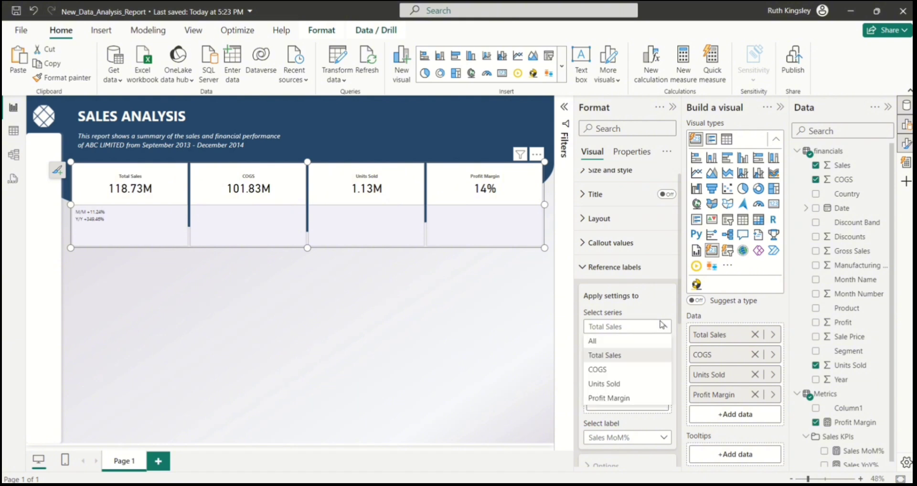
pyautogui.click(637, 340)
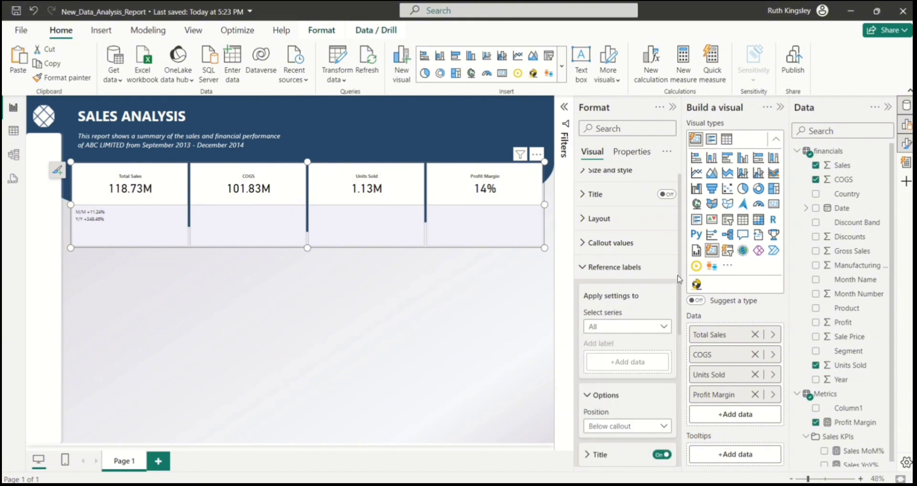
pyautogui.moveTo(682, 277); pyautogui.dragTo(683, 431)
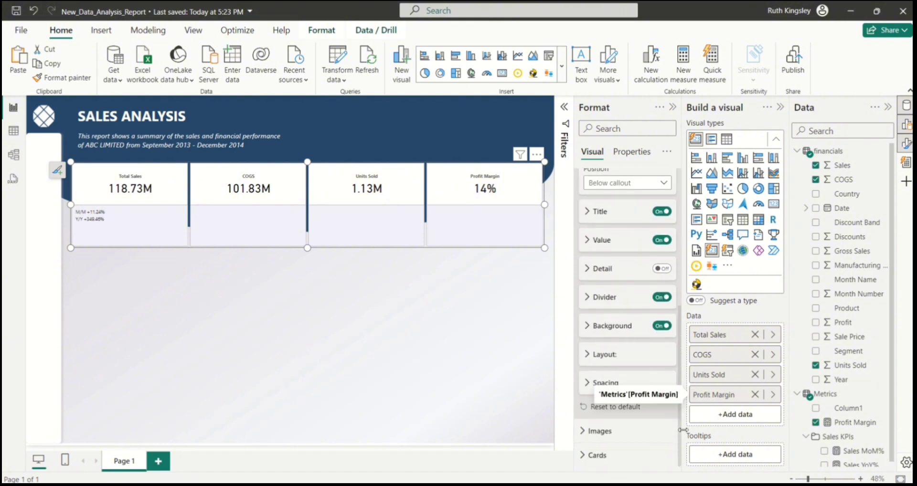
pyautogui.click(586, 354)
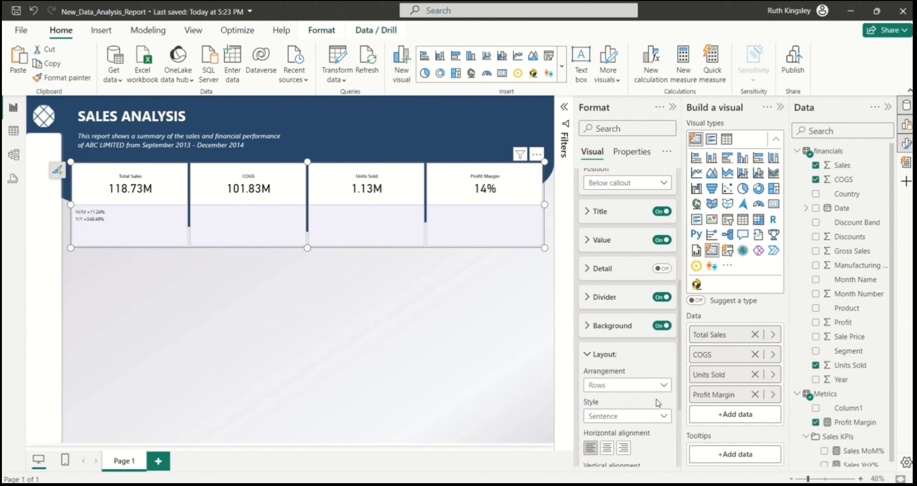
pyautogui.click(664, 417)
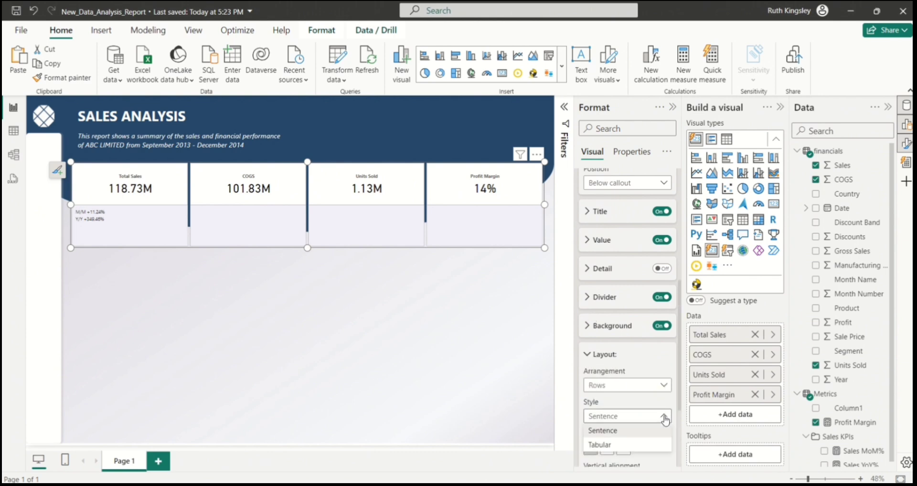
pyautogui.click(622, 446)
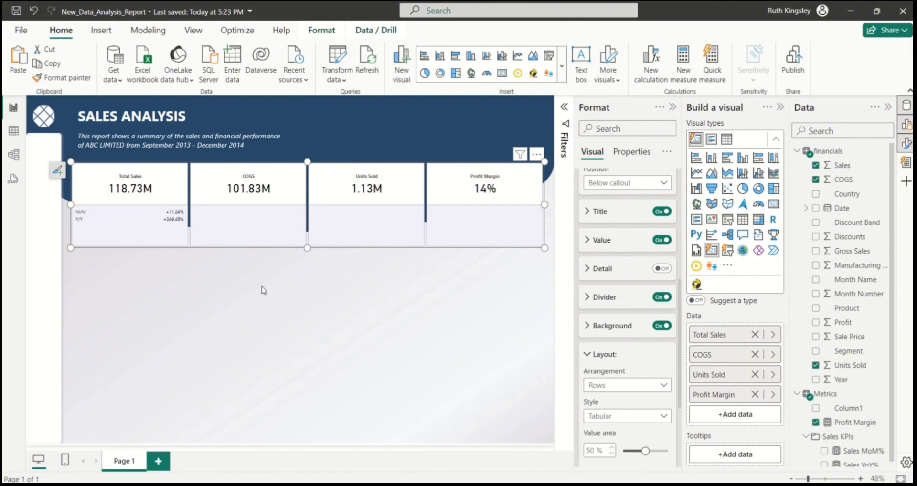
# - Change the reference labels' layout arrangement to Columns for all series
pyautogui.moveTo(680, 324); pyautogui.dragTo(681, 337)
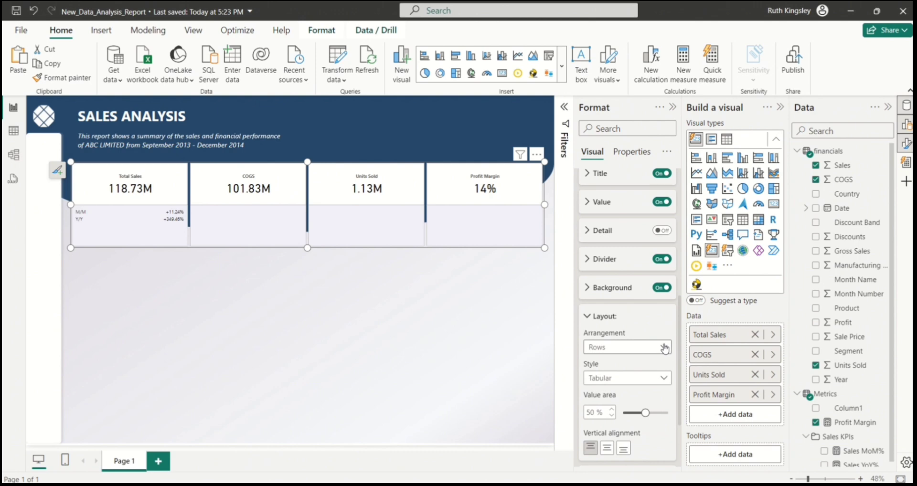
pyautogui.click(665, 348)
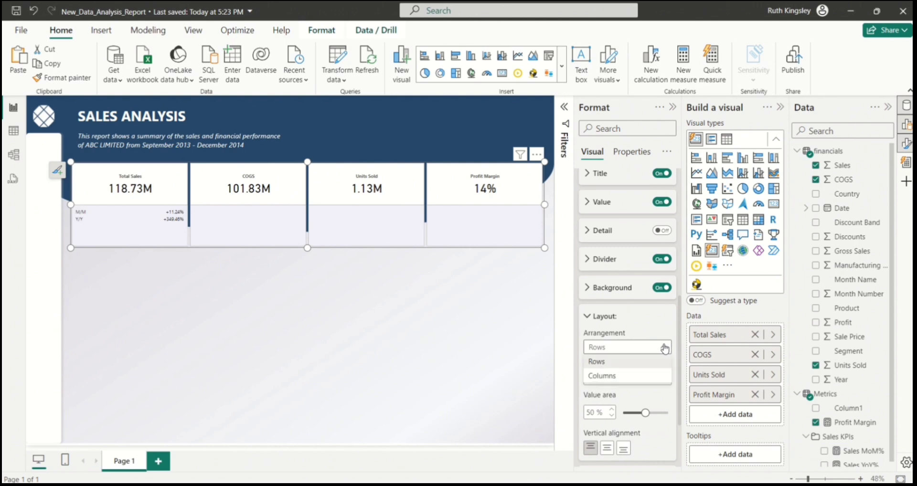
pyautogui.click(626, 377)
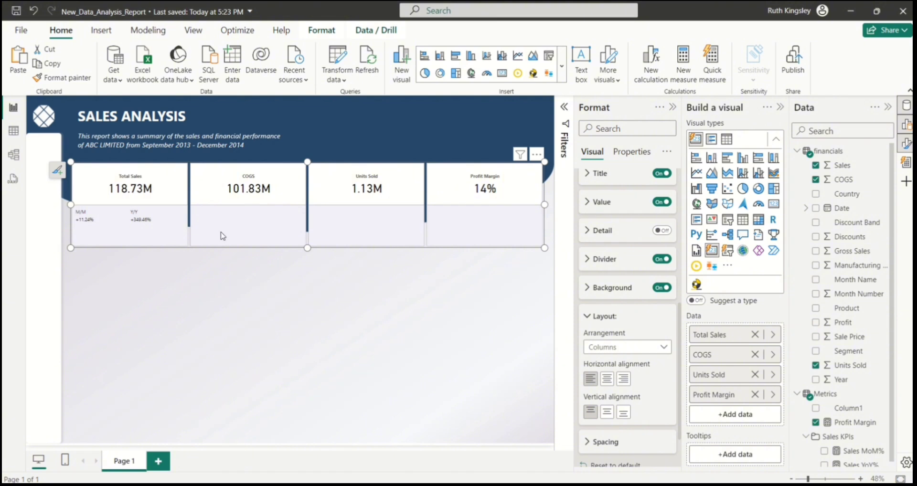
# - Set the reference labels' layout arrangement to Rows for all series
pyautogui.click(662, 350)
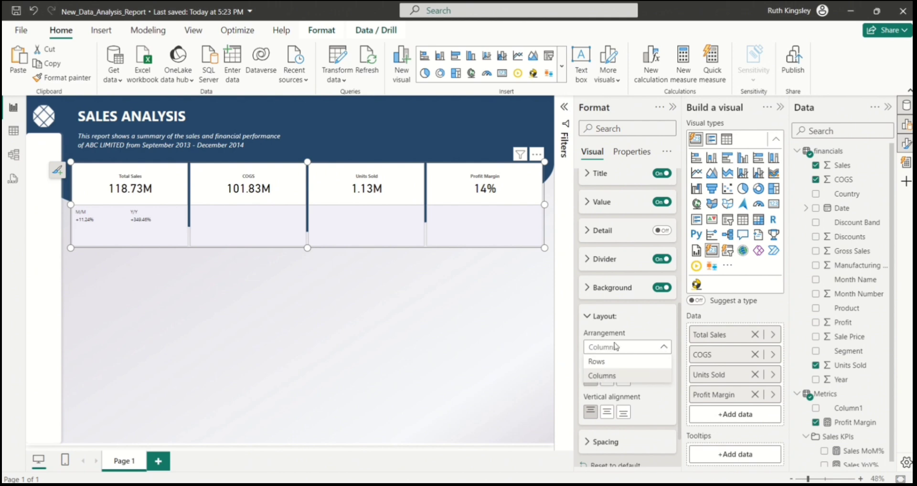
pyautogui.click(613, 361)
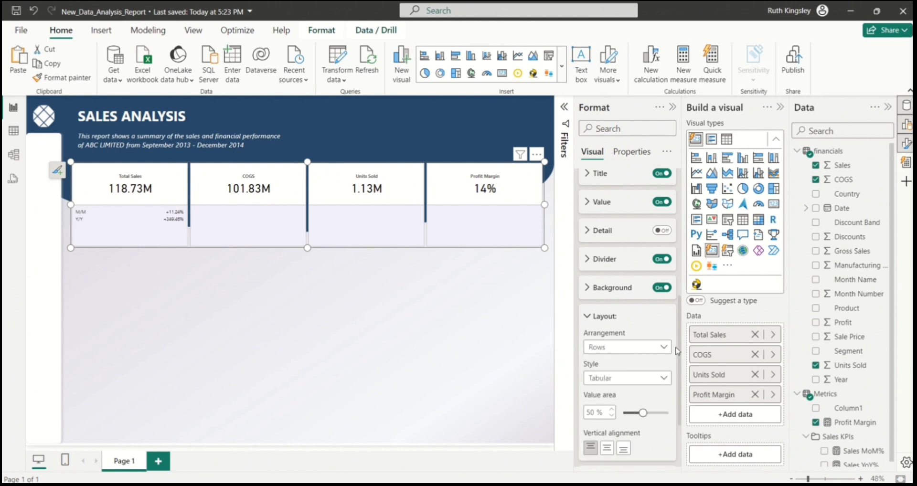
pyautogui.click(587, 320)
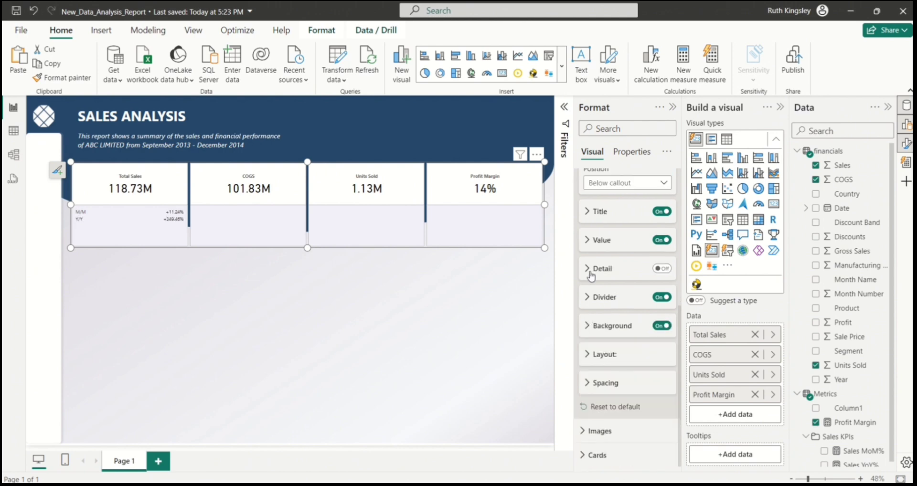
# - Turn off the reference labels' background and disable the Ignore padding option of their divider
pyautogui.click(660, 326)
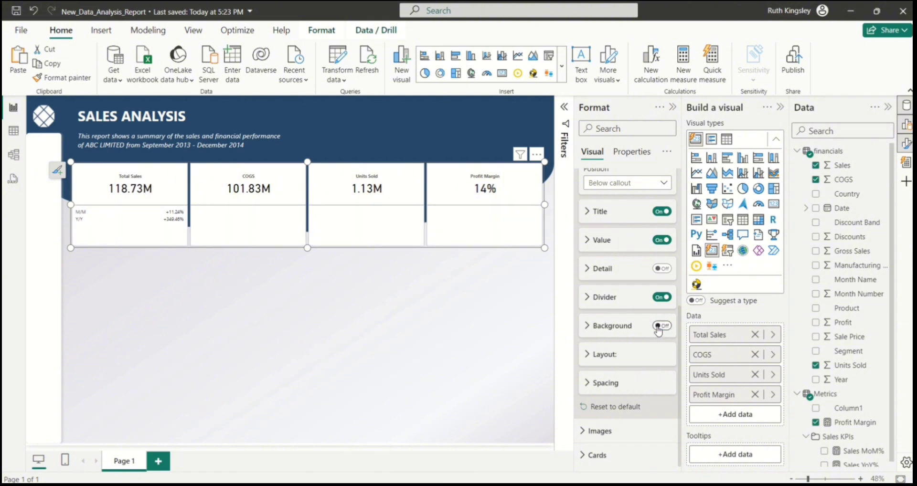
pyautogui.click(592, 299)
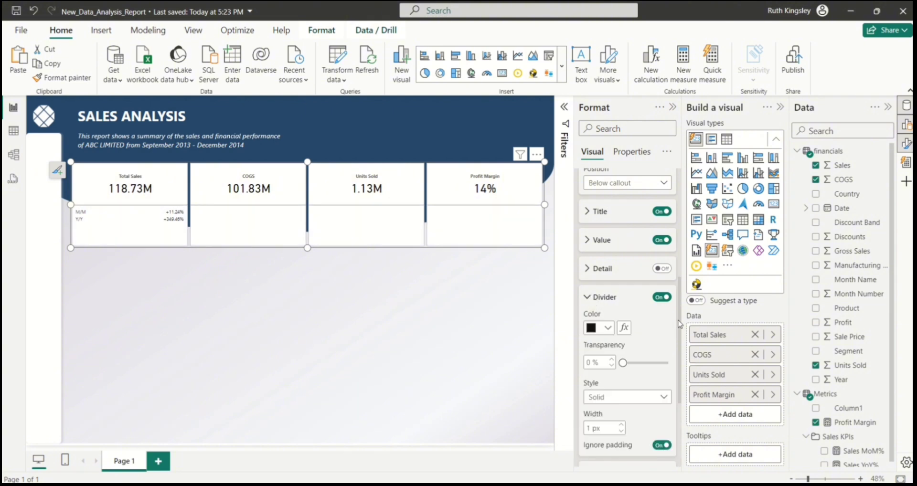
pyautogui.moveTo(680, 324); pyautogui.dragTo(677, 353)
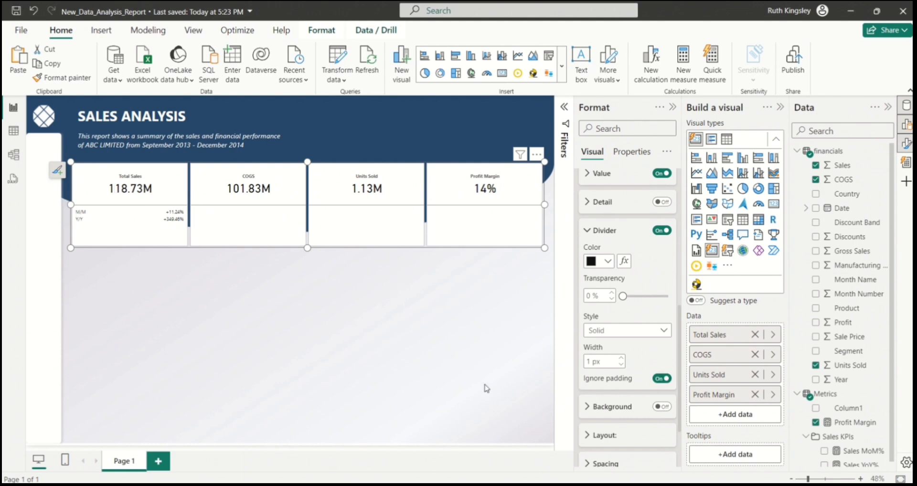
pyautogui.click(662, 379)
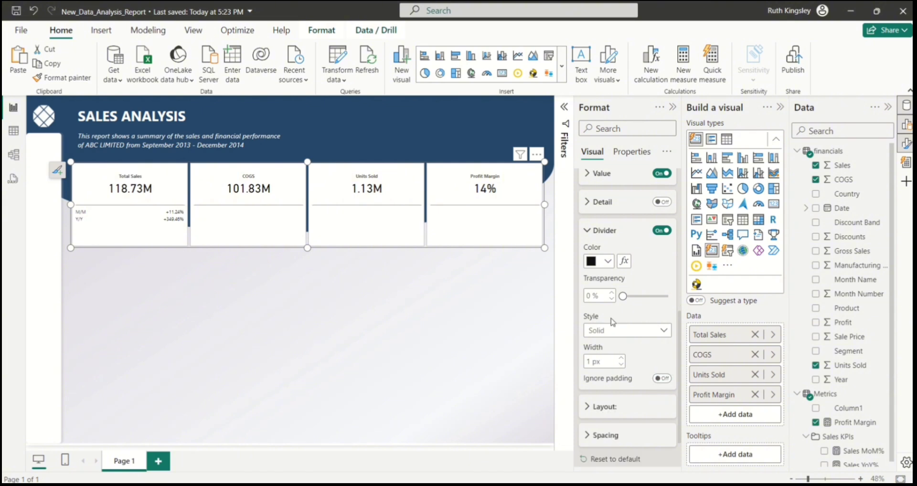
pyautogui.click(589, 233)
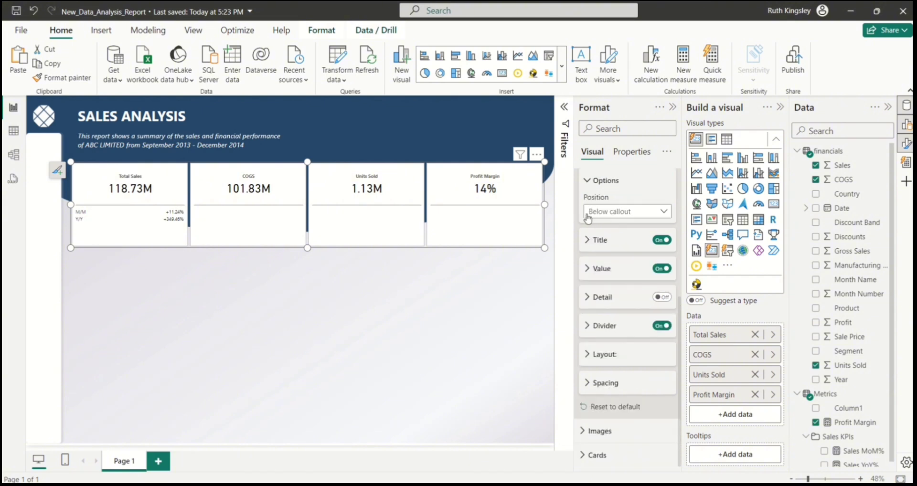
# - Set the font size of the reference label values to 14
pyautogui.click(590, 270)
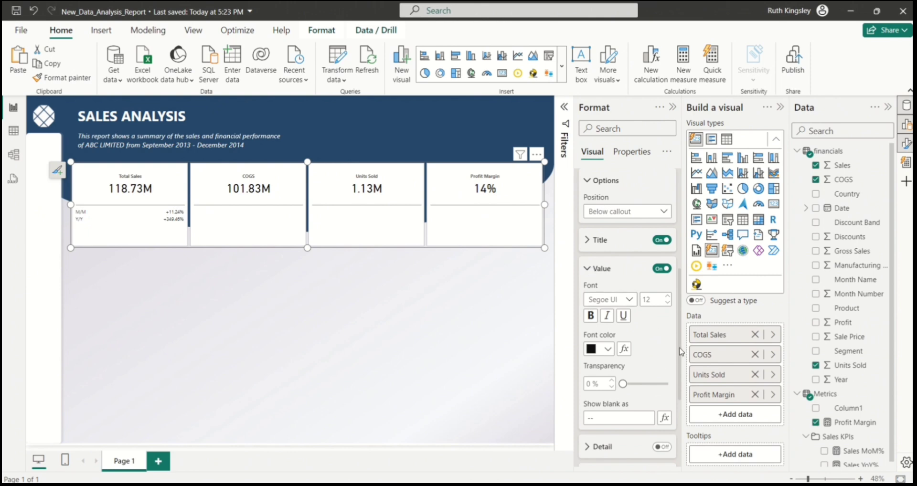
pyautogui.scroll(-1, 681, 350)
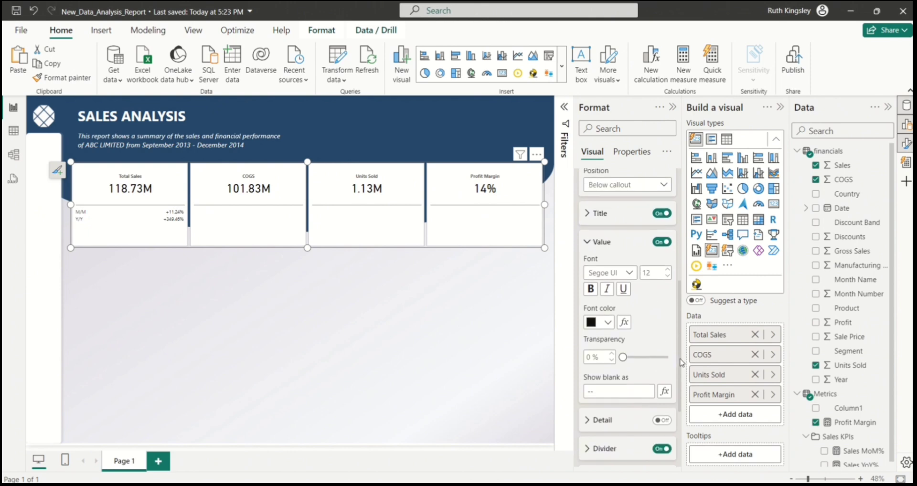
pyautogui.doubleClick(655, 275)
pyautogui.write('1')
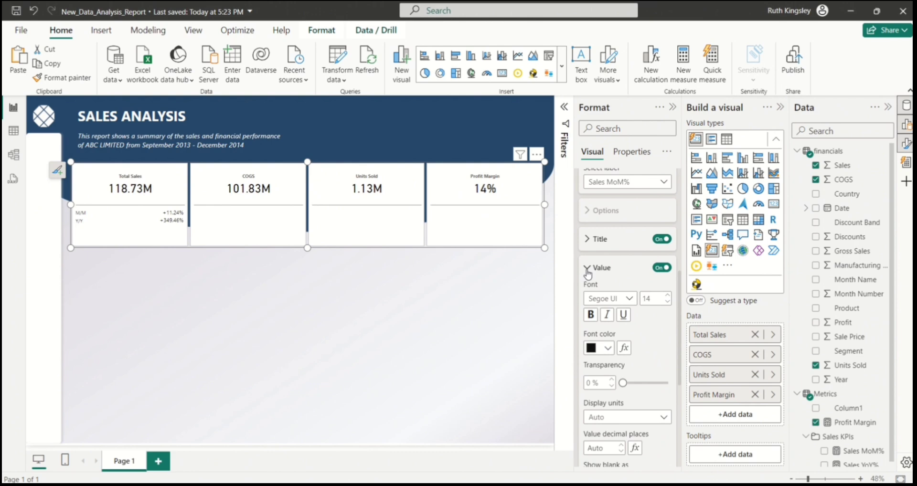
pyautogui.click(589, 268)
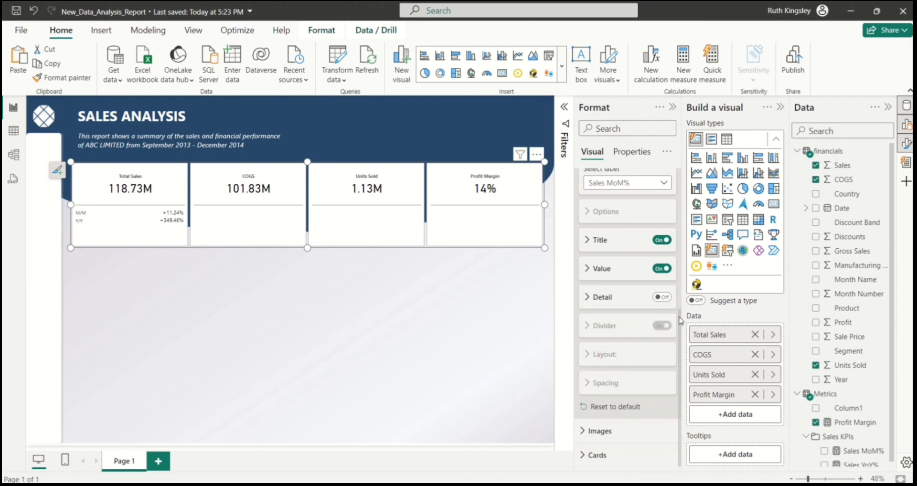
pyautogui.moveTo(681, 340); pyautogui.dragTo(674, 234)
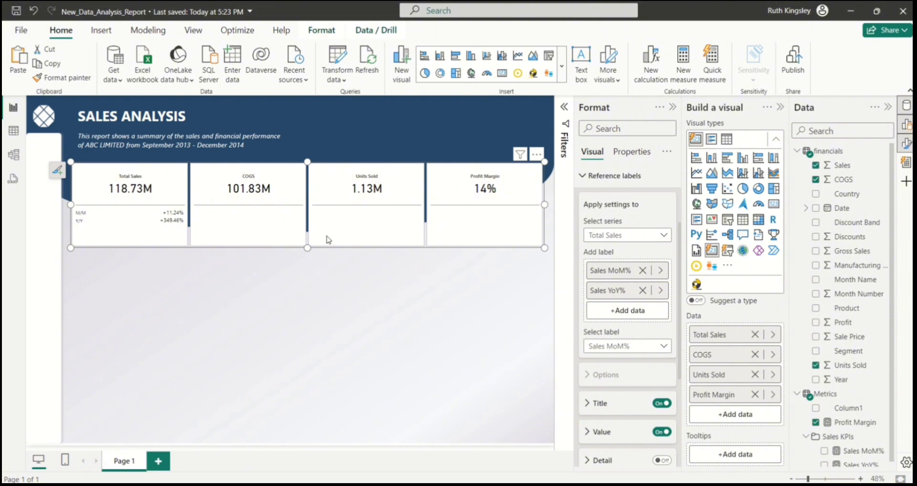
# - Deselect the card visual and collapse the Sales KPIs and Unit Sold KPIs folders of the Metrics table
pyautogui.click(487, 266)
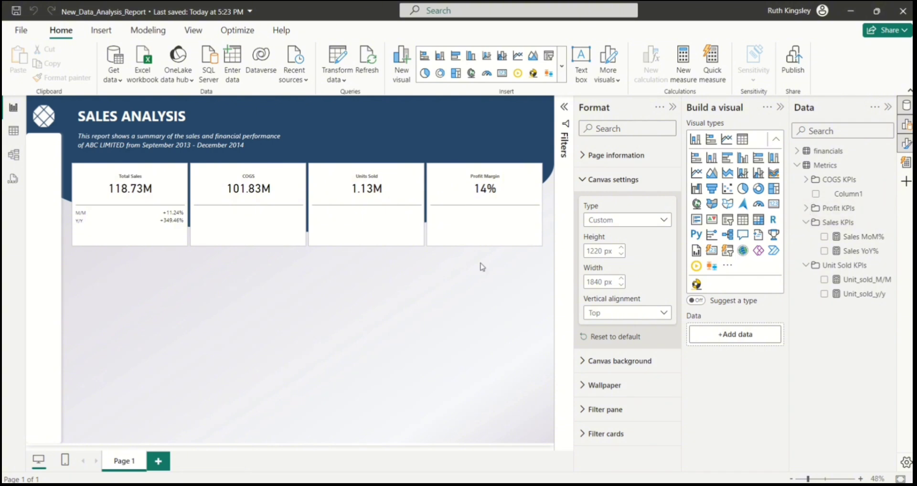
pyautogui.click(808, 181)
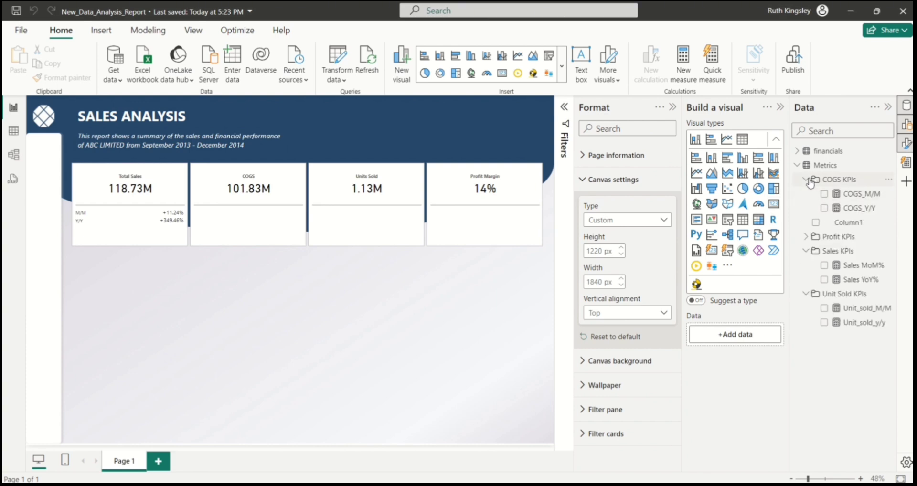
pyautogui.click(808, 180)
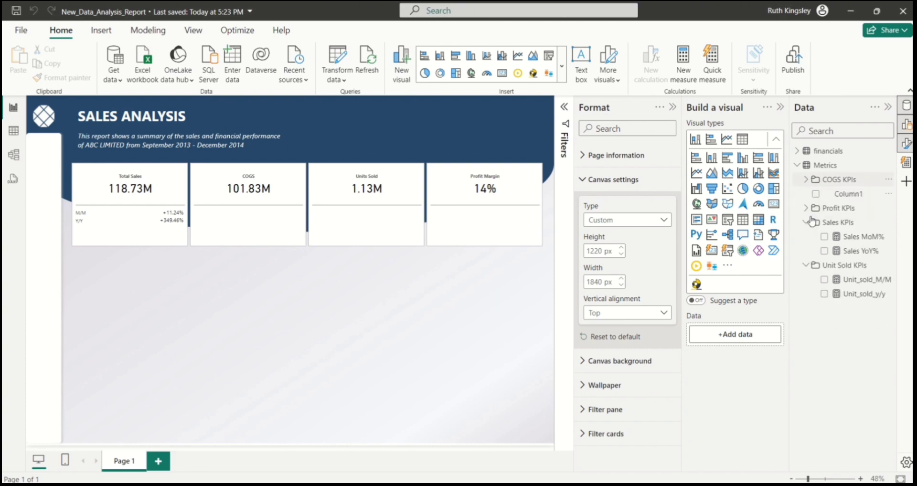
pyautogui.click(806, 266)
pyautogui.click(807, 223)
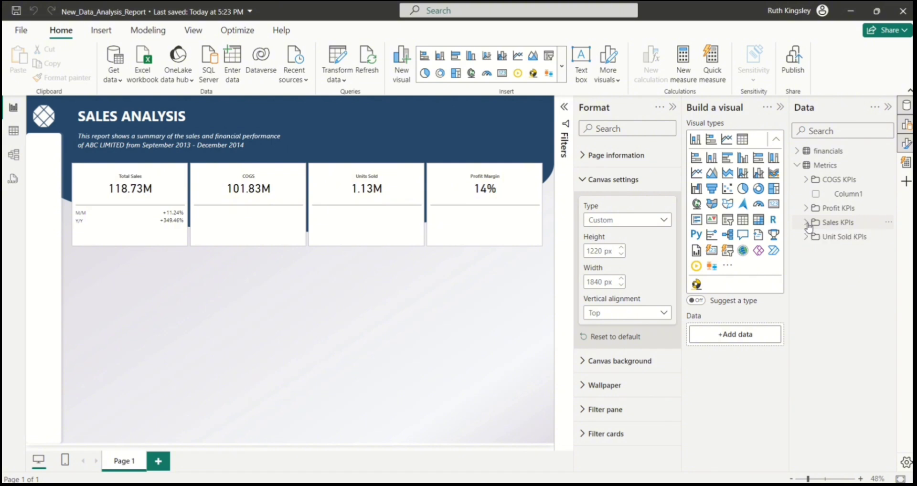
# - Add the COGS_M/M measure from the COGS KPIs folder as a reference label for the COGS series of the card visual
pyautogui.click(467, 231)
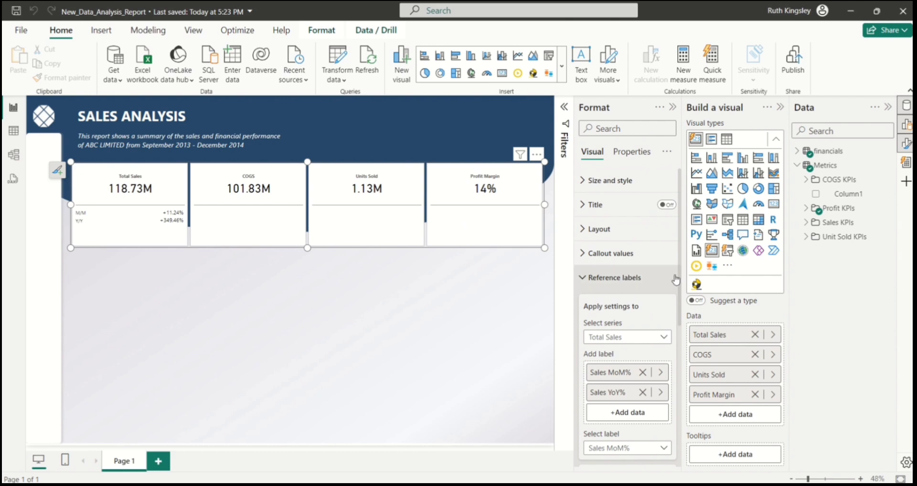
pyautogui.scroll(-3, 669, 239)
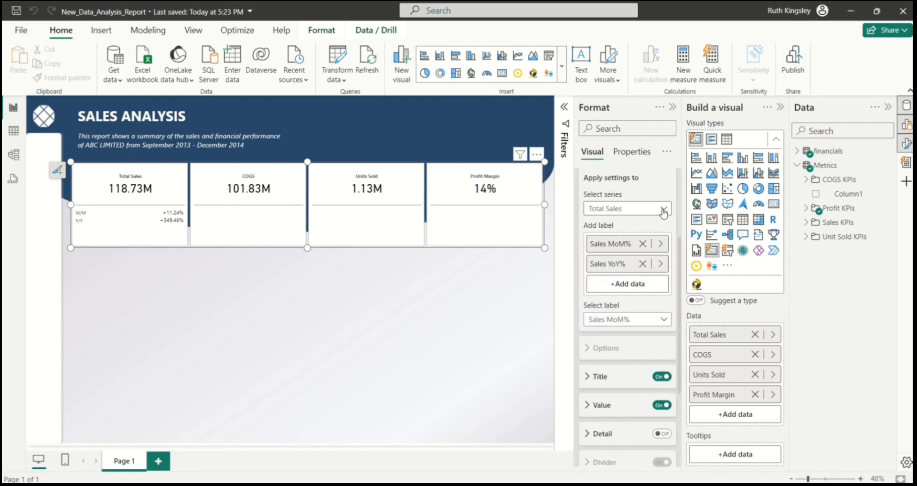
pyautogui.click(663, 213)
pyautogui.click(624, 252)
pyautogui.click(629, 246)
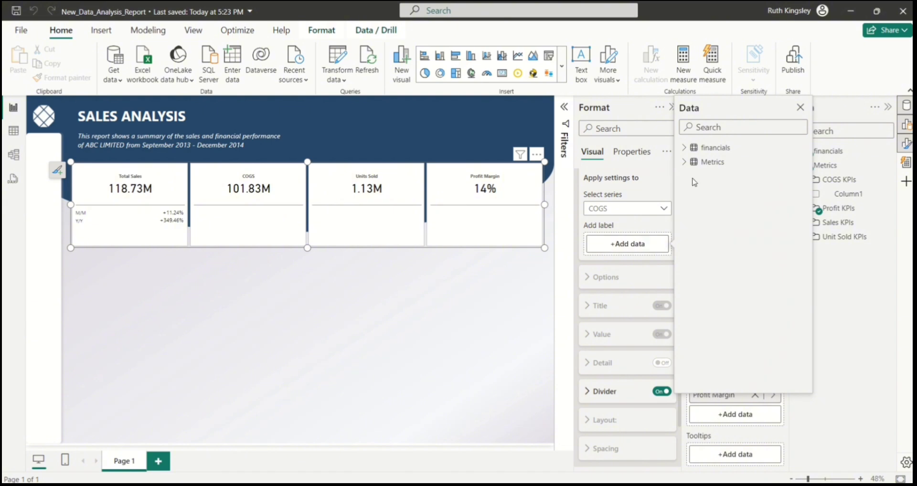
pyautogui.click(686, 162)
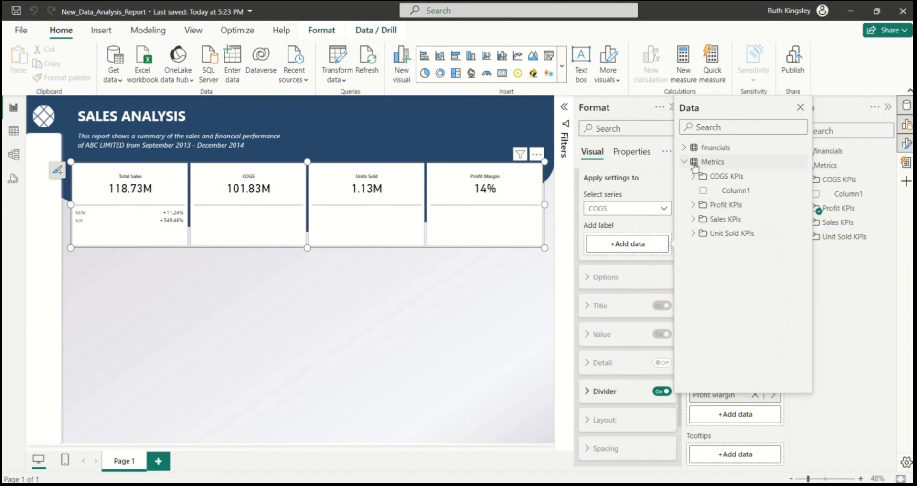
pyautogui.click(694, 176)
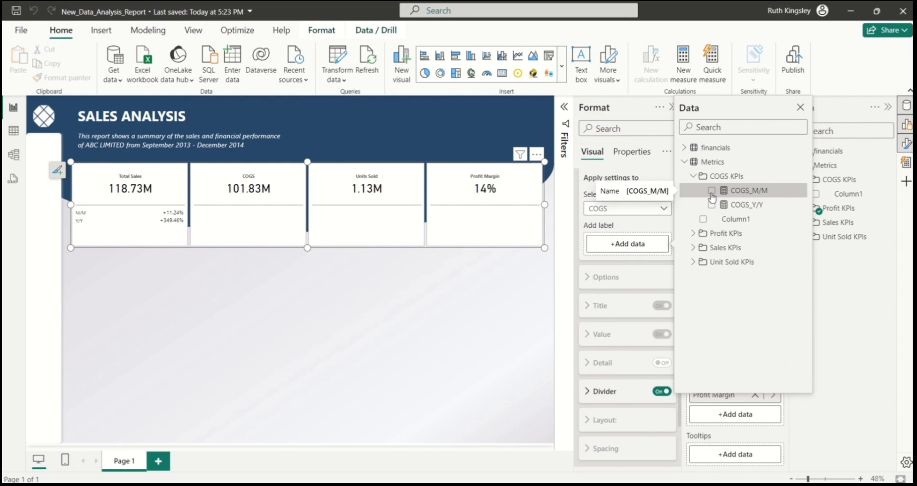
pyautogui.click(713, 194)
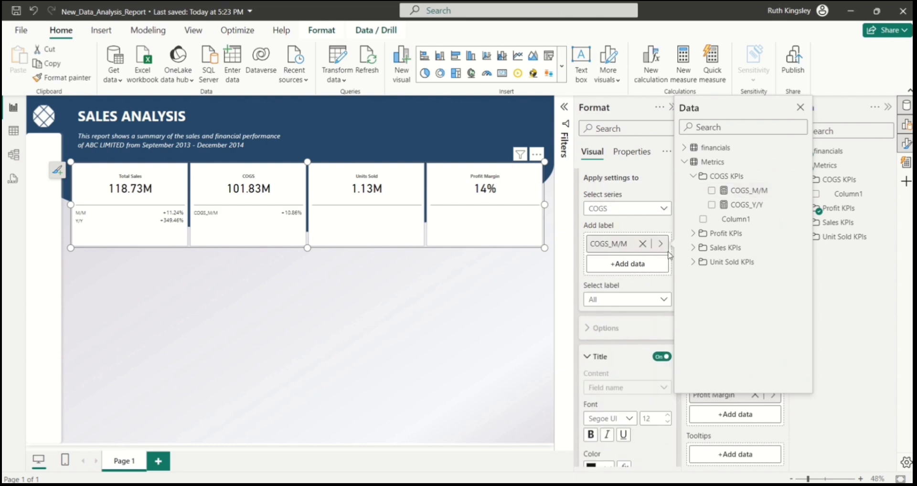
# - Add the COGS_Y/Y measure as a second reference label for the COGS series
pyautogui.click(637, 266)
pyautogui.click(686, 183)
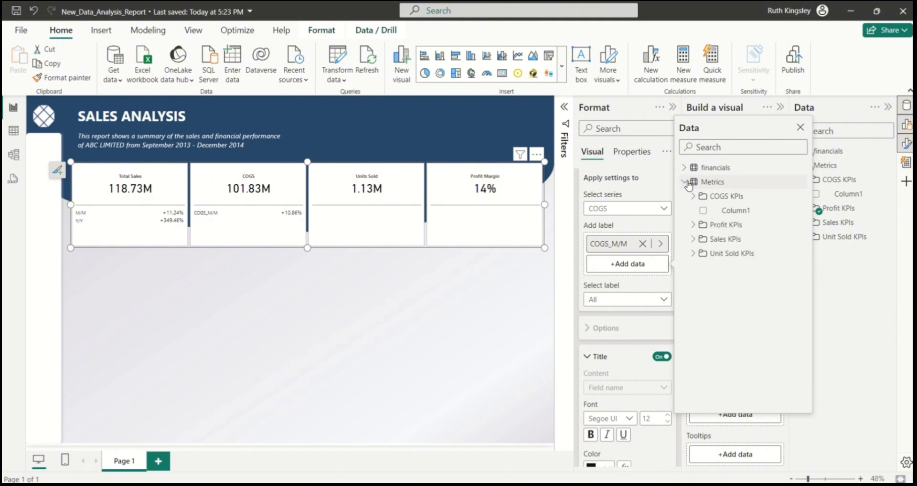
pyautogui.click(694, 196)
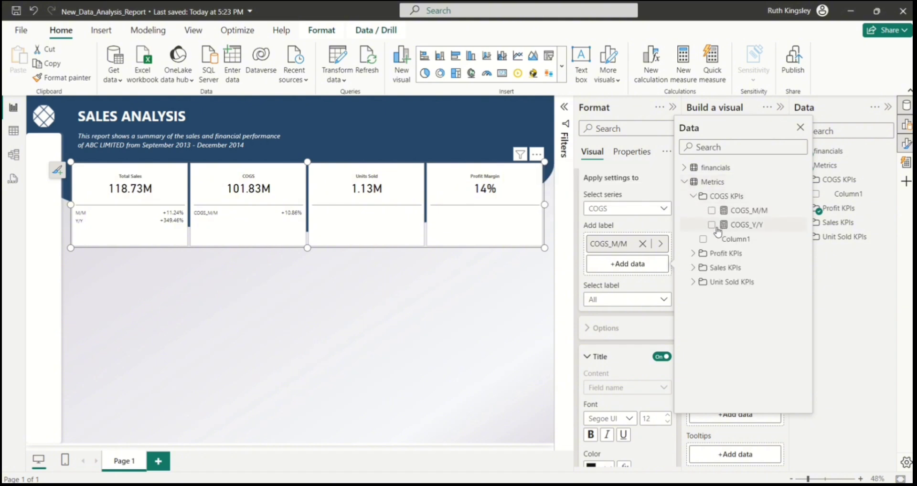
pyautogui.click(712, 225)
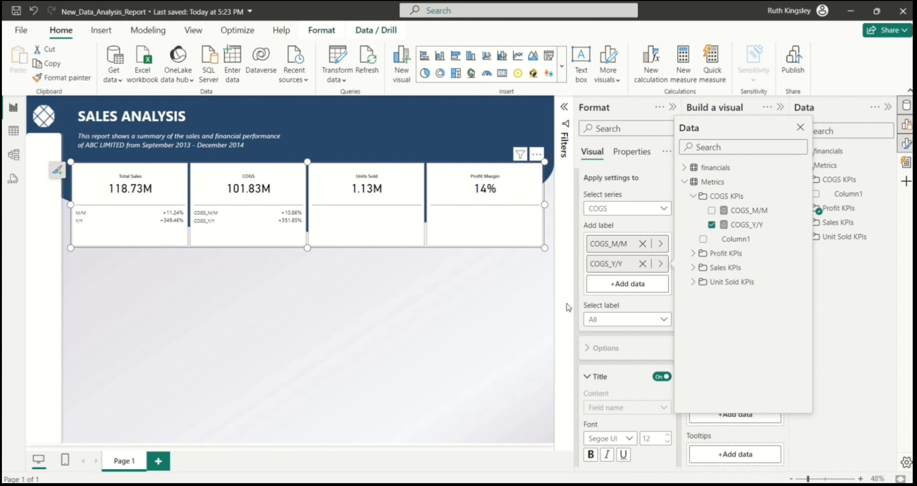
pyautogui.click(548, 301)
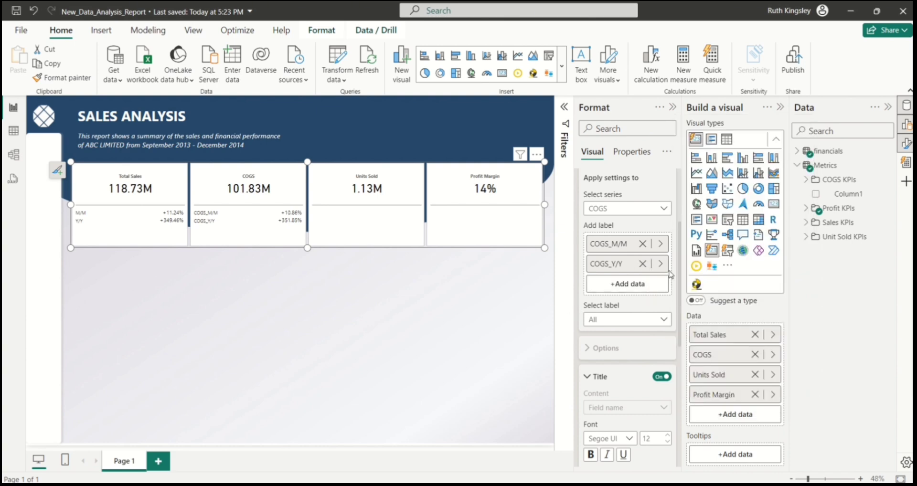
# - Add the Unit_sold_M/M measure from the Unit Sold KPIs folder as a reference label for the Units Sold series
pyautogui.click(663, 208)
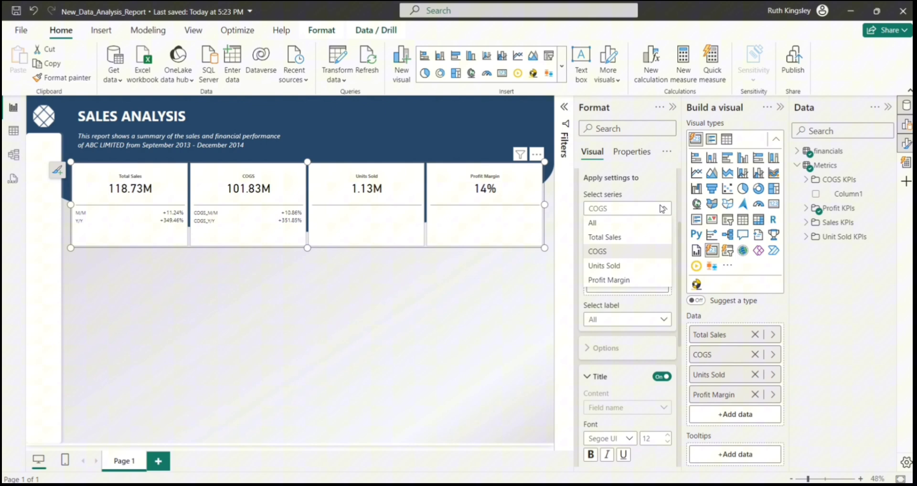
pyautogui.click(622, 268)
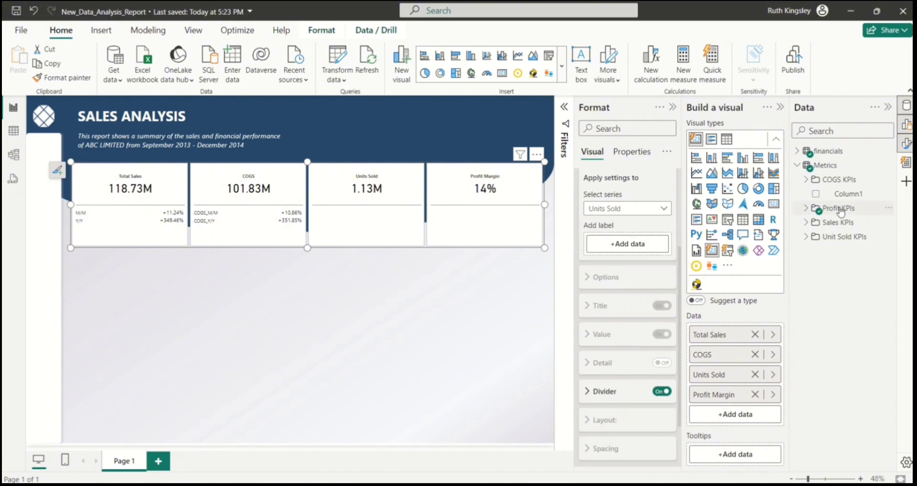
pyautogui.click(627, 244)
pyautogui.click(686, 164)
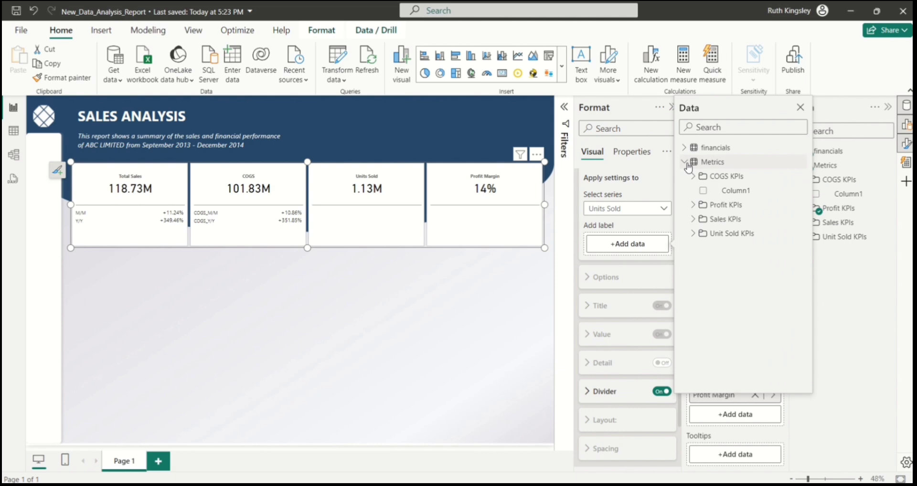
pyautogui.click(699, 235)
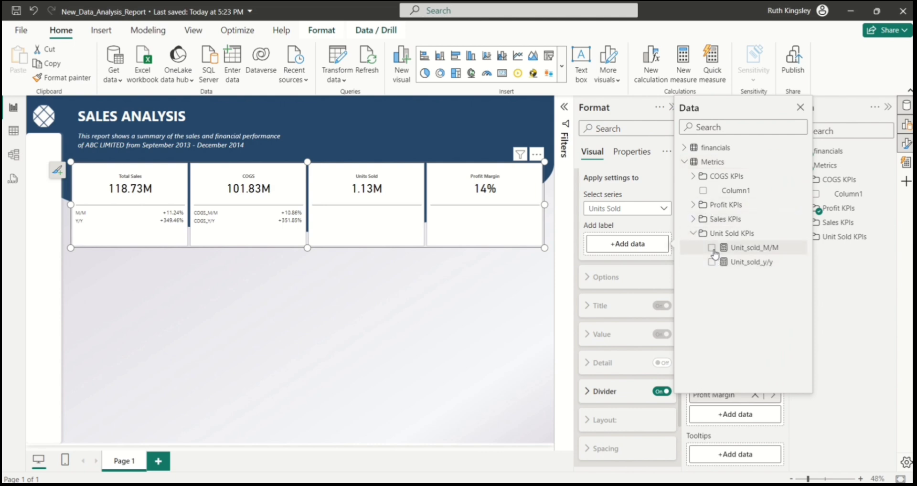
pyautogui.click(712, 249)
# - Add the Unit_sold_y/y measure as a second reference label for the Units Sold series
pyautogui.click(655, 264)
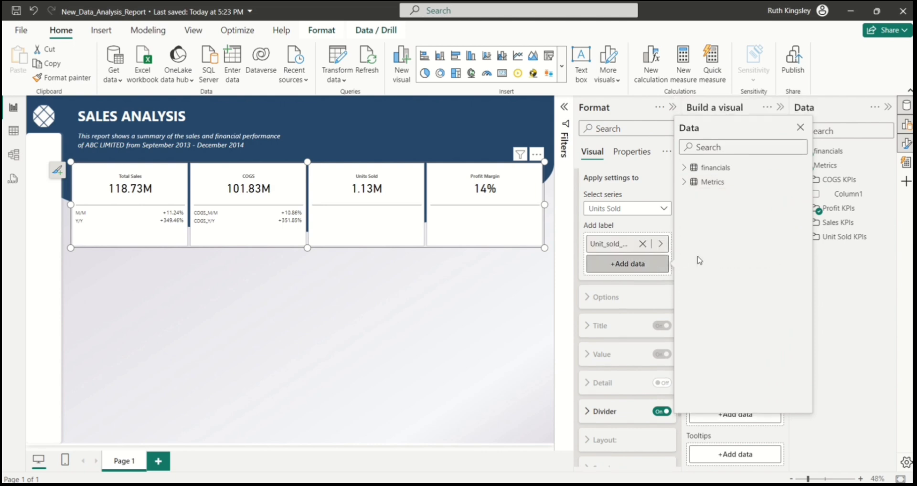
pyautogui.click(685, 183)
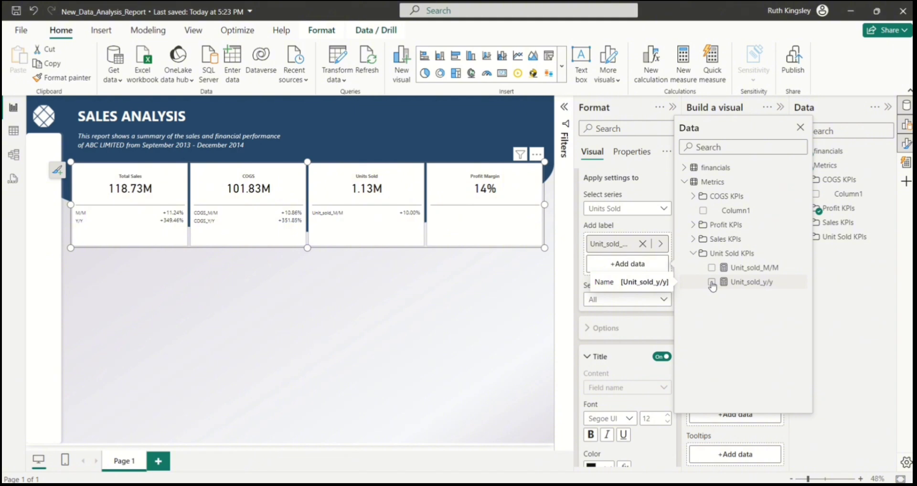
pyautogui.click(712, 283)
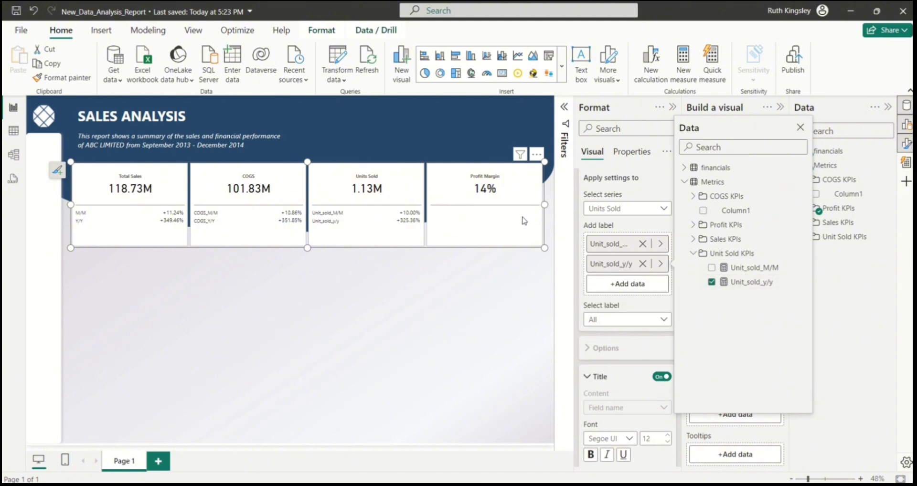
# - Add the Profit_margin_m/m measure from the Profit KPIs folder as a reference label for the Profit Margin series
pyautogui.click(663, 211)
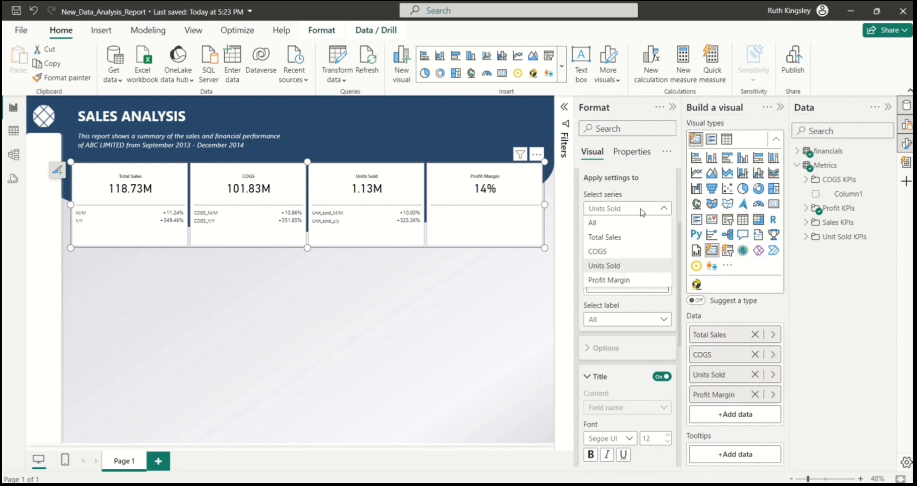
pyautogui.click(612, 280)
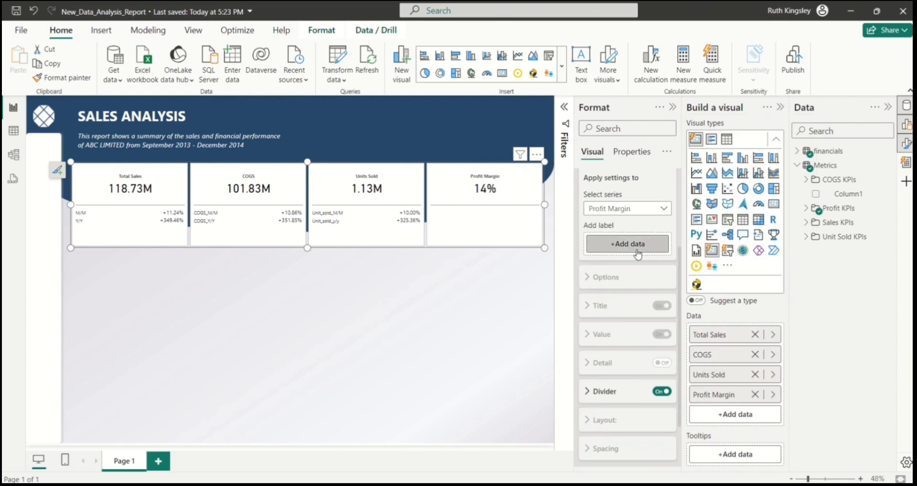
pyautogui.click(636, 251)
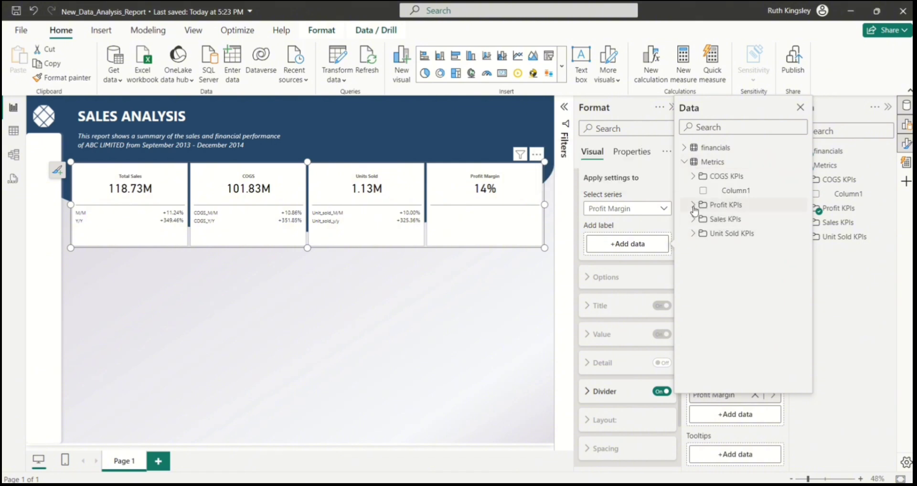
pyautogui.click(693, 206)
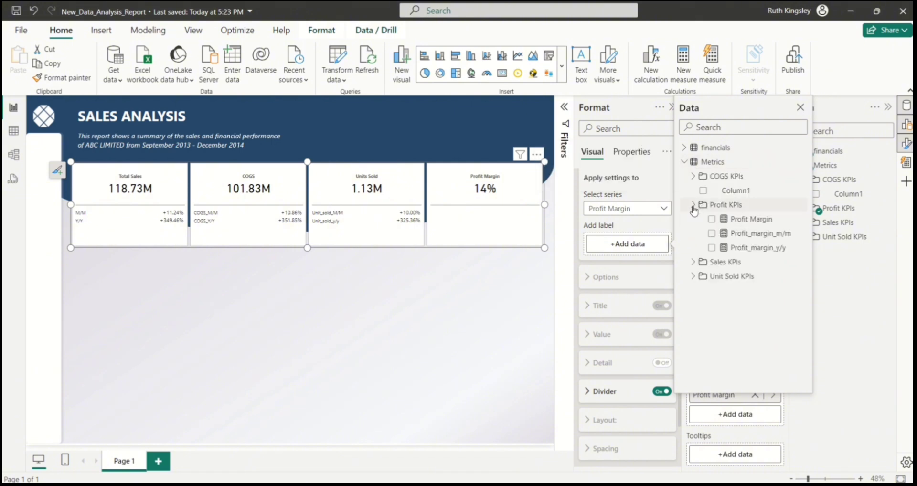
pyautogui.click(712, 233)
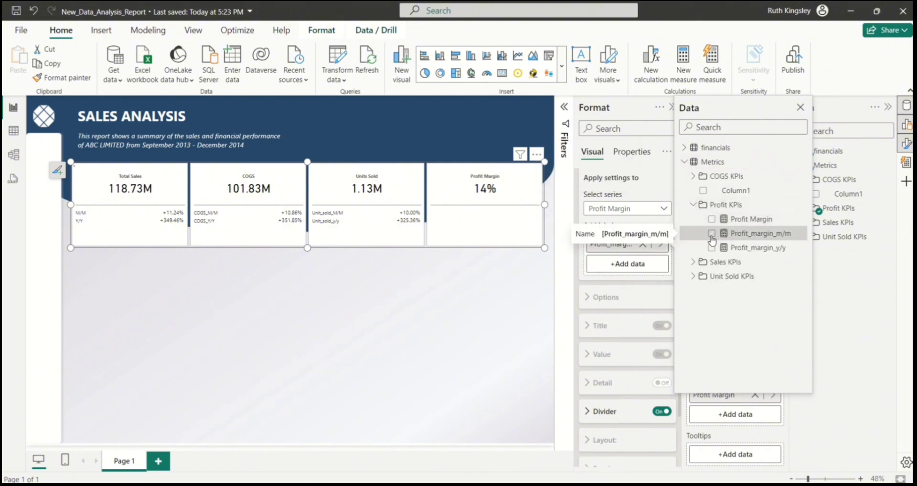
# - Add the Profit_margin_y/y measure as a second reference label for the Profit Margin series
pyautogui.click(648, 269)
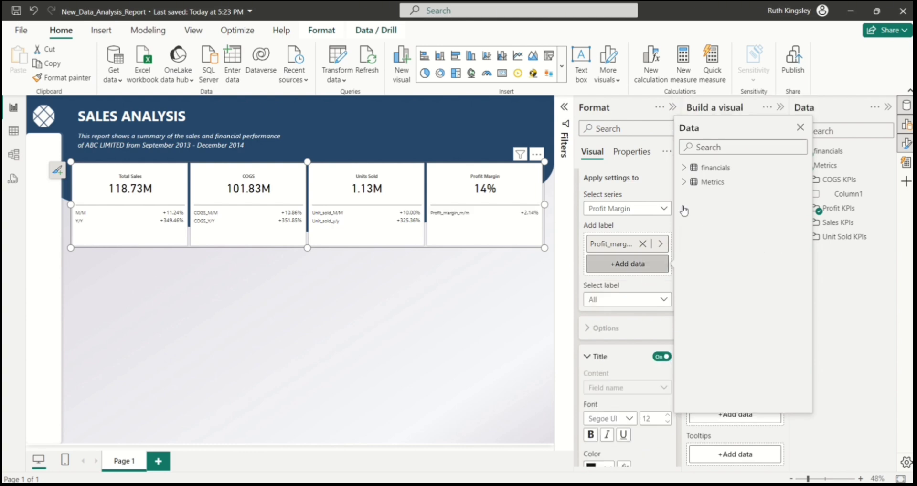
pyautogui.click(684, 182)
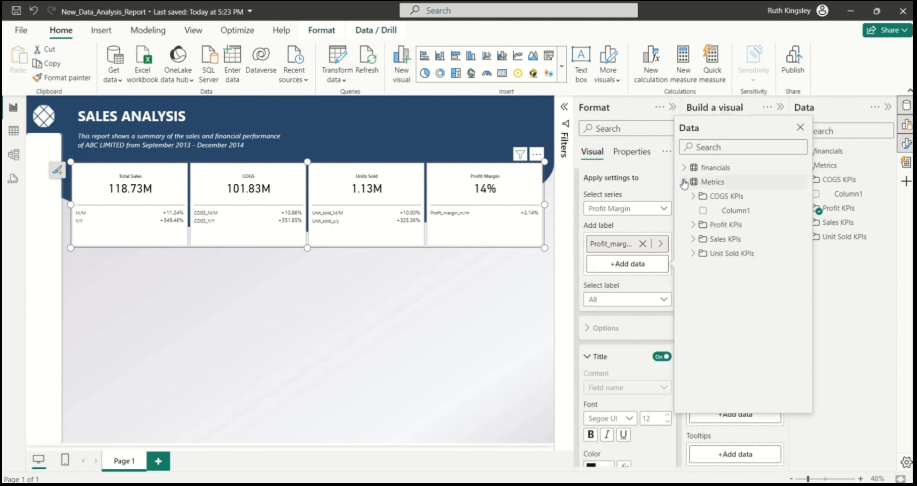
pyautogui.click(696, 226)
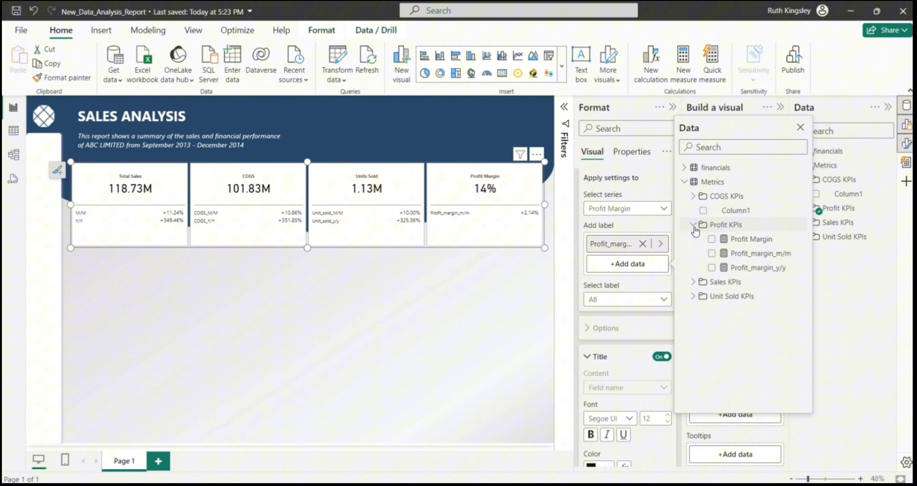
pyautogui.click(712, 268)
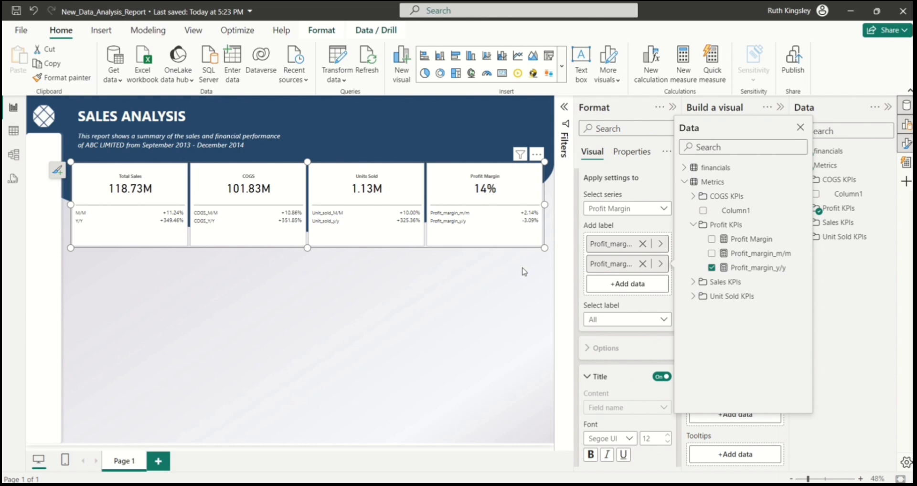
pyautogui.press('Escape')
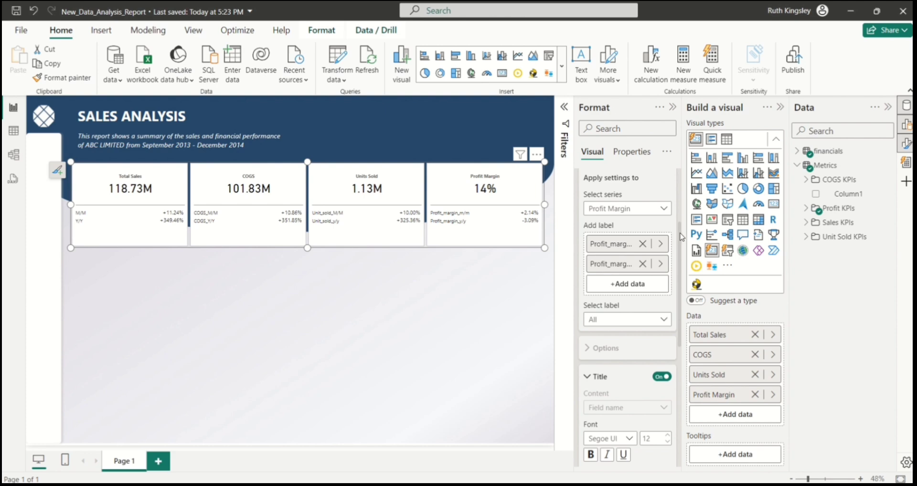
# - Give the COGS series' COGS_M/M reference label a custom title reading M/M
pyautogui.moveTo(681, 233); pyautogui.dragTo(679, 164)
pyautogui.scroll(-4, 660, 239)
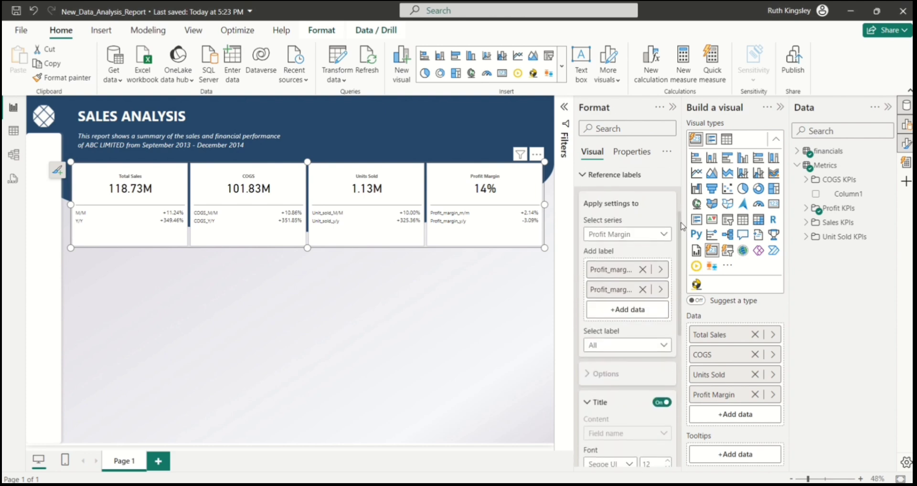
pyautogui.click(664, 235)
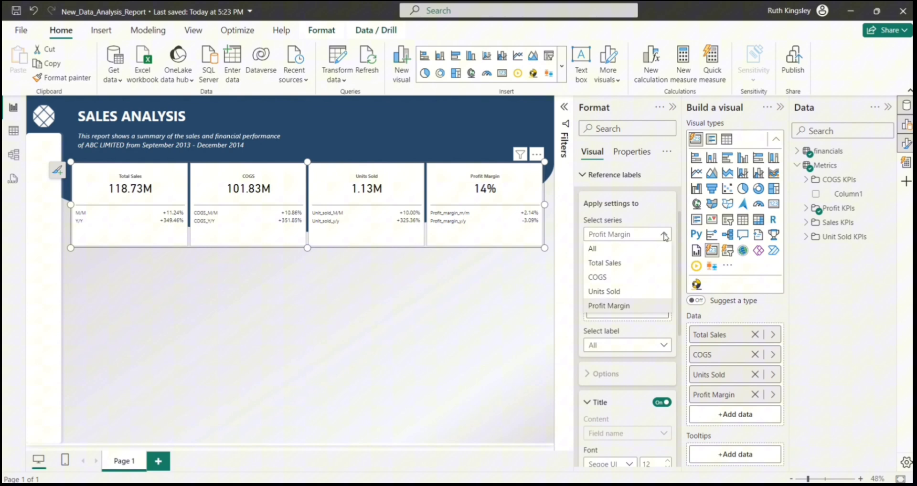
pyautogui.click(622, 278)
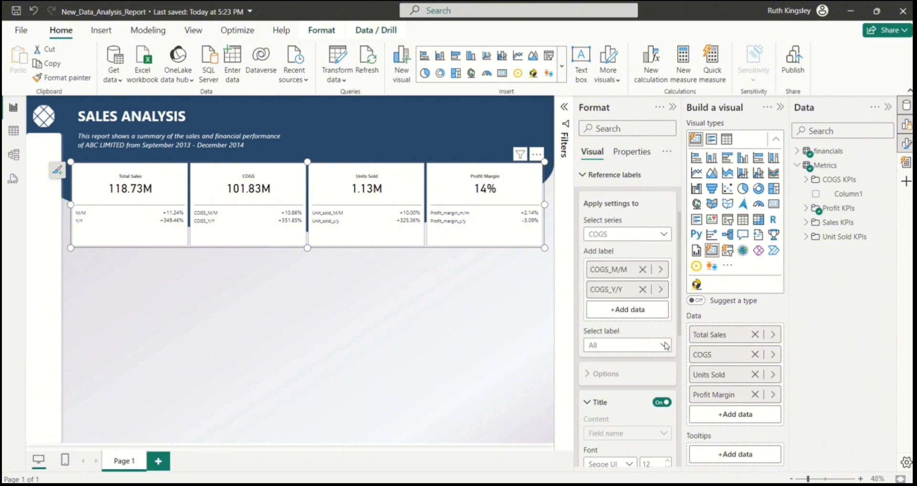
pyautogui.click(664, 345)
pyautogui.click(600, 349)
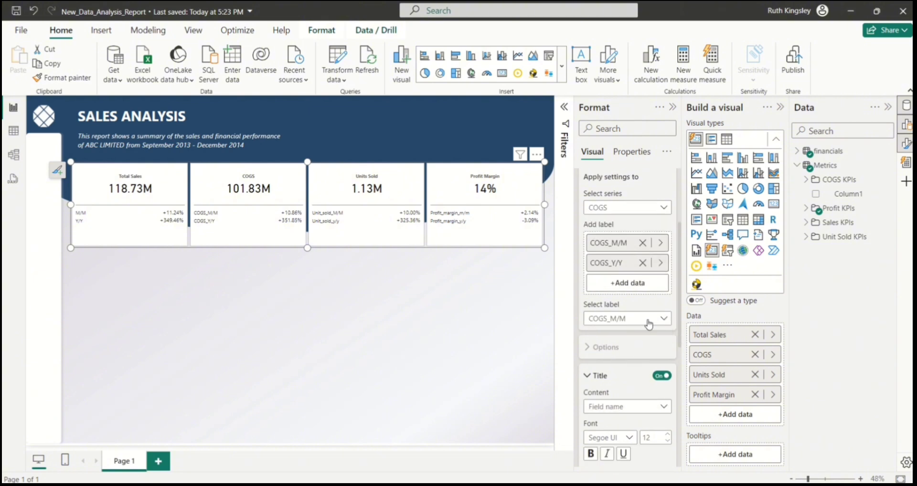
pyautogui.scroll(-2, 681, 330)
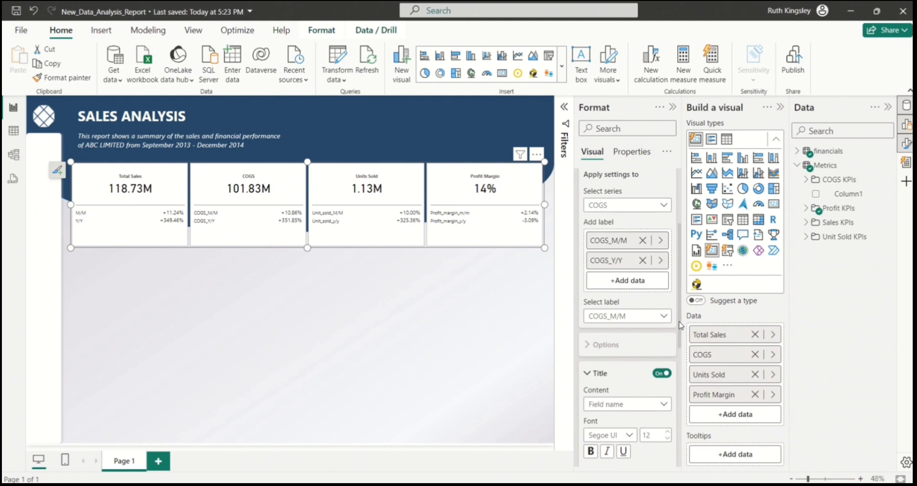
pyautogui.scroll(-3, 681, 332)
pyautogui.click(664, 359)
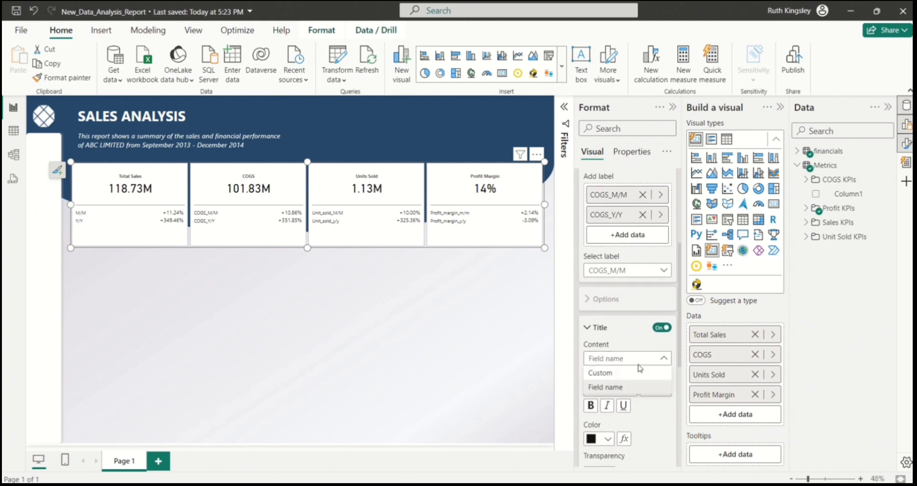
pyautogui.click(614, 373)
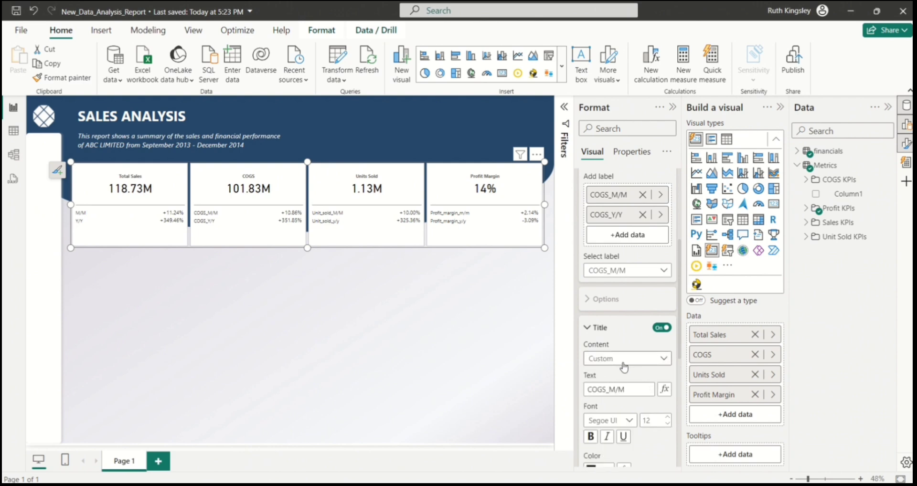
pyautogui.click(611, 391)
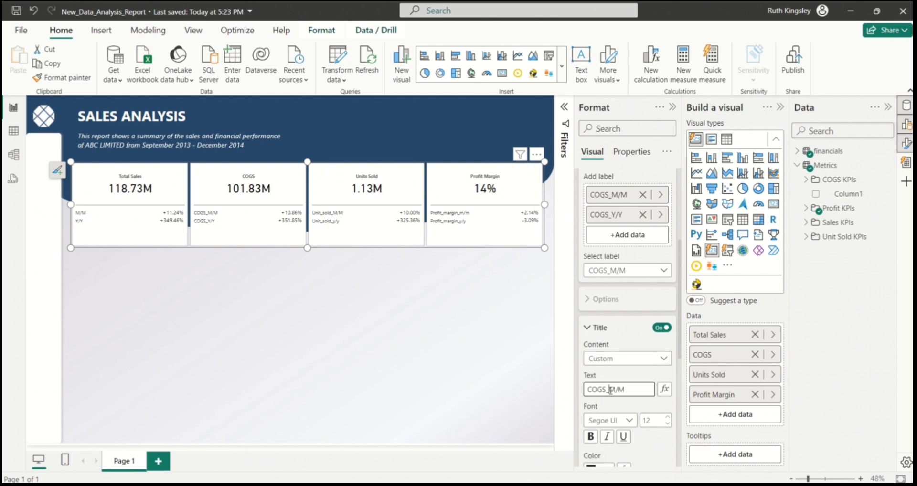
pyautogui.press('BackSpace')
pyautogui.press('BackSpace')
pyautogui.press('BackSpace')
pyautogui.press('BackSpace')
pyautogui.press('BackSpace')
# - Give the COGS series' COGS_Y/Y reference label a custom title reading Y/Y
pyautogui.click(657, 270)
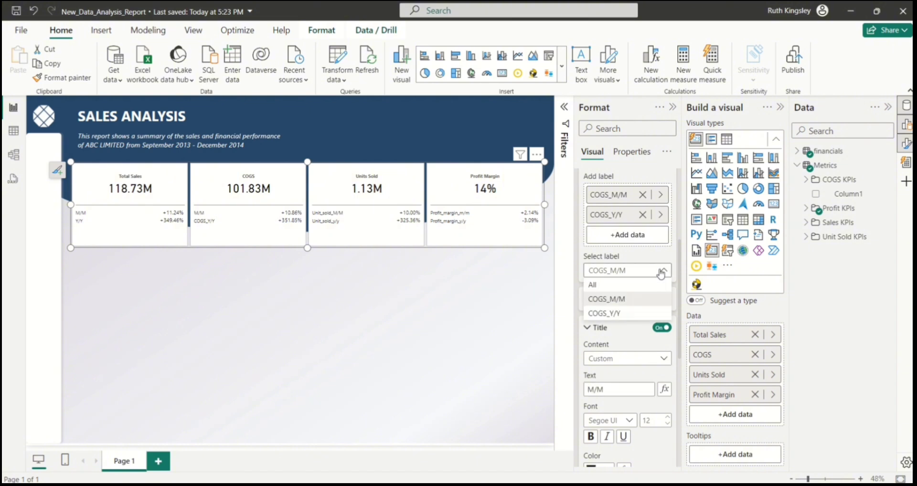
pyautogui.click(625, 314)
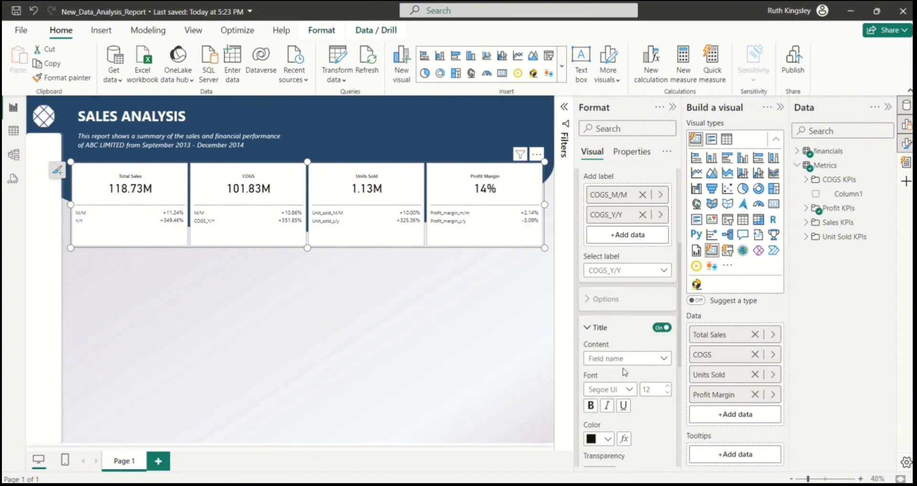
pyautogui.click(641, 364)
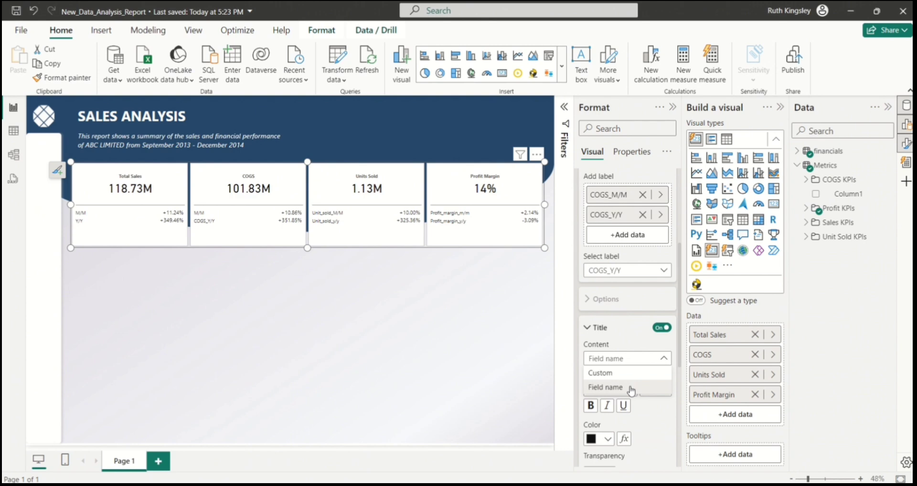
pyautogui.click(621, 373)
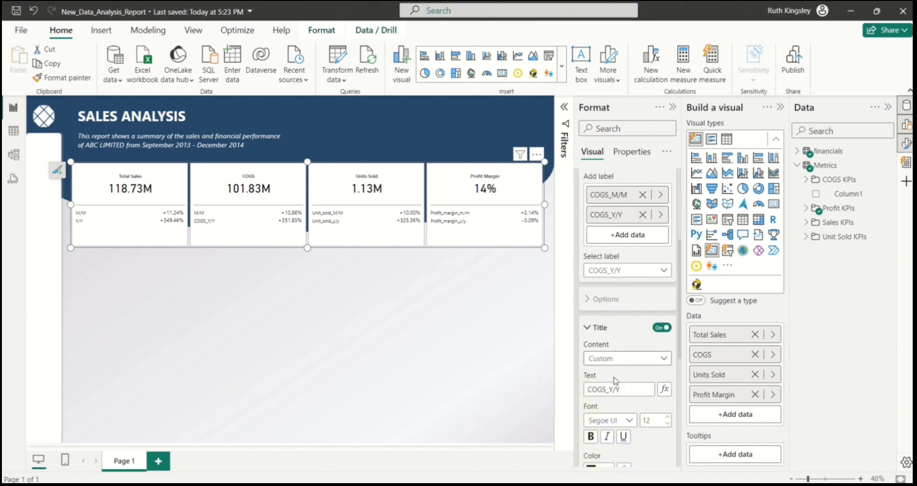
pyautogui.click(611, 390)
pyautogui.press('BackSpace')
pyautogui.press('BackSpace')
pyautogui.press('BackSpace')
pyautogui.press('BackSpace')
pyautogui.press('BackSpace')
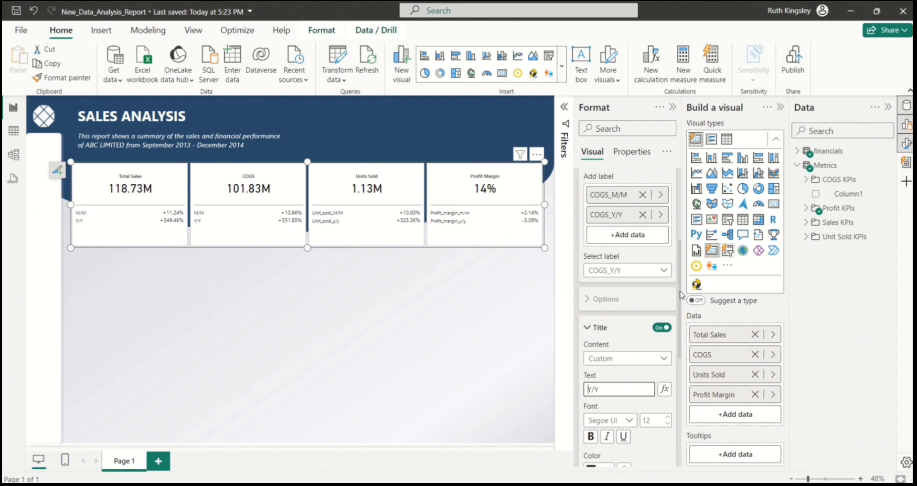
# - Change the shape of all cards to Rounded Rectangle with 9 px rounded corners
pyautogui.moveTo(680, 292); pyautogui.dragTo(681, 426)
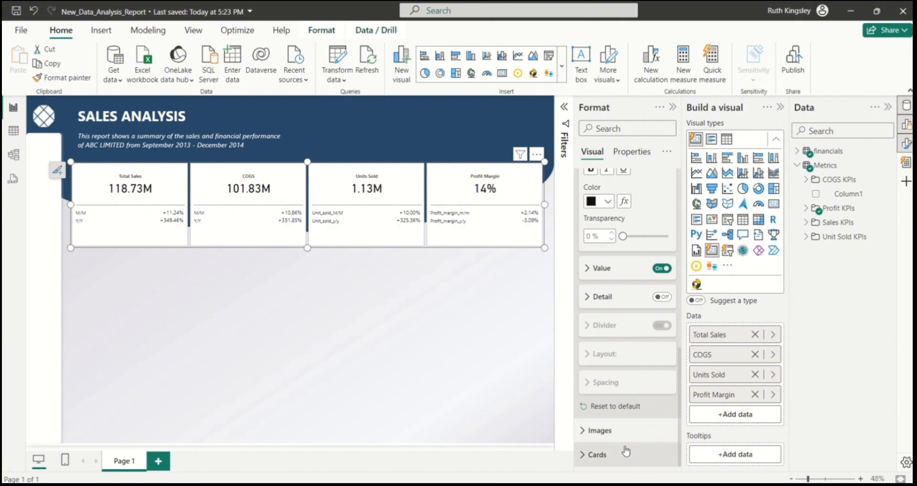
pyautogui.click(585, 458)
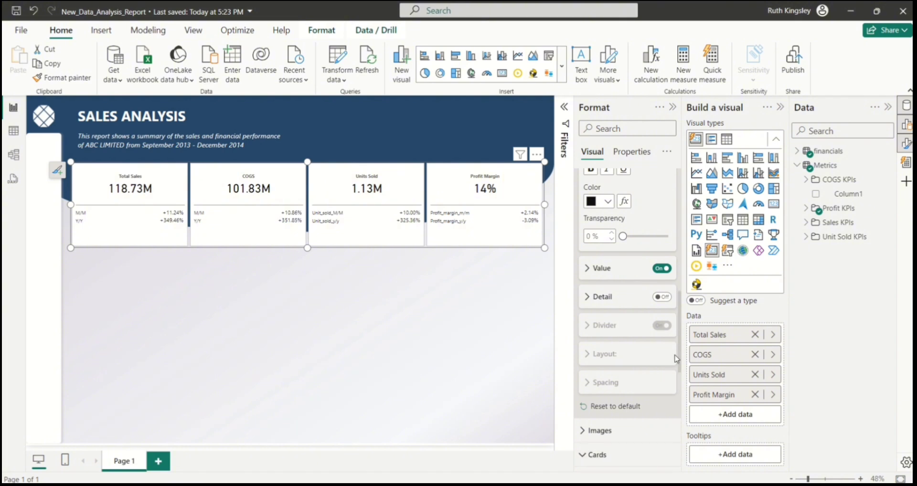
pyautogui.moveTo(681, 344); pyautogui.dragTo(682, 402)
pyautogui.scroll(-5, 673, 210)
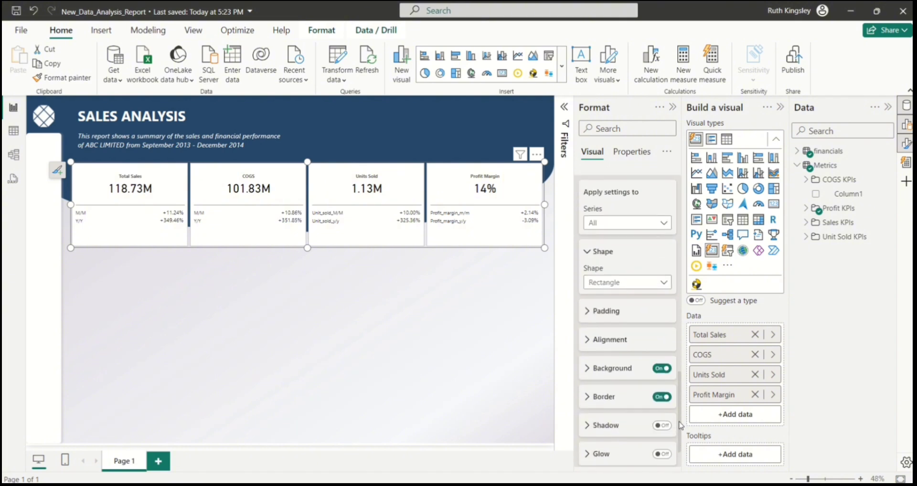
pyautogui.click(660, 231)
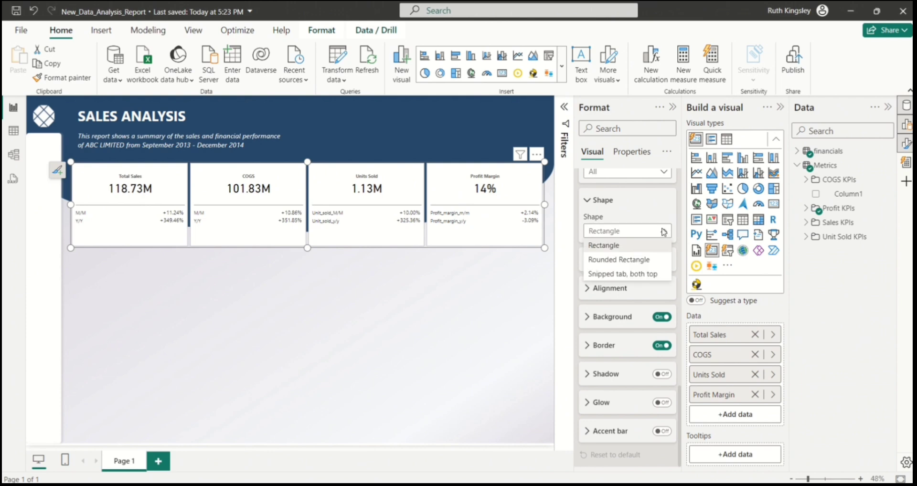
pyautogui.click(596, 262)
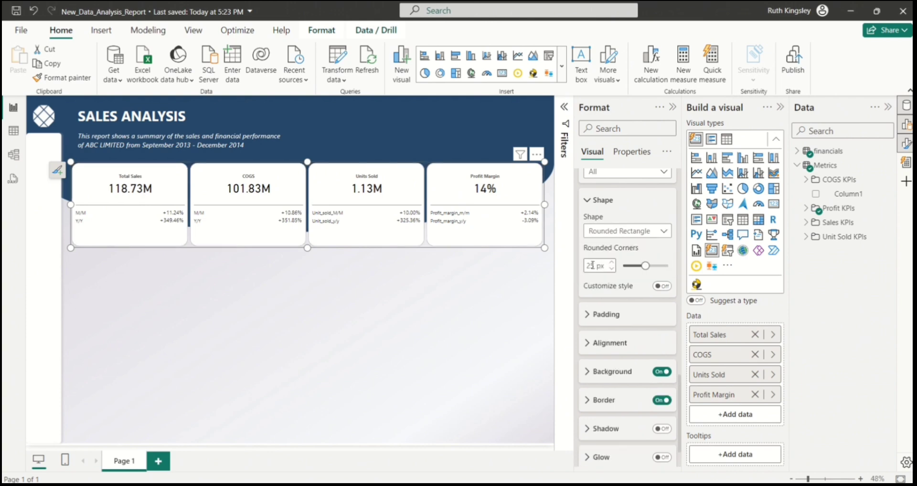
pyautogui.doubleClick(593, 266)
pyautogui.write('9')
pyautogui.click(545, 277)
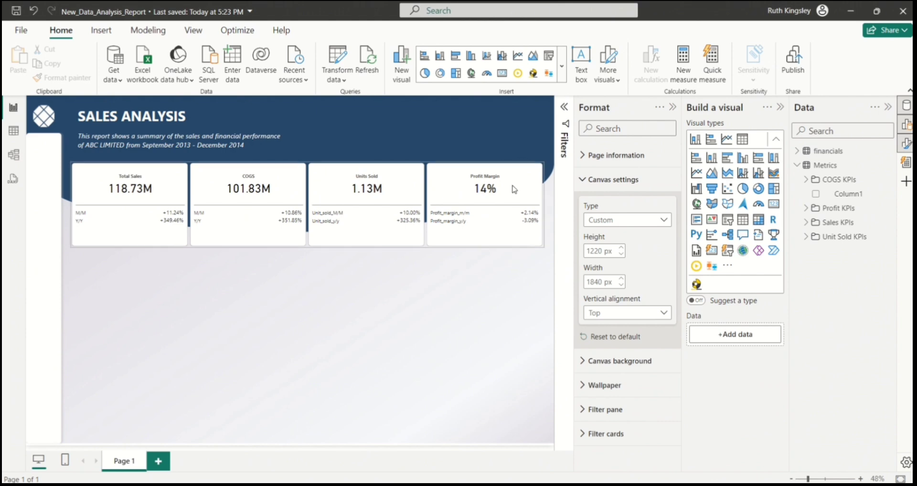
# - Widen the KPI card visual slightly on both sides and reduce its height a little
pyautogui.click(542, 204)
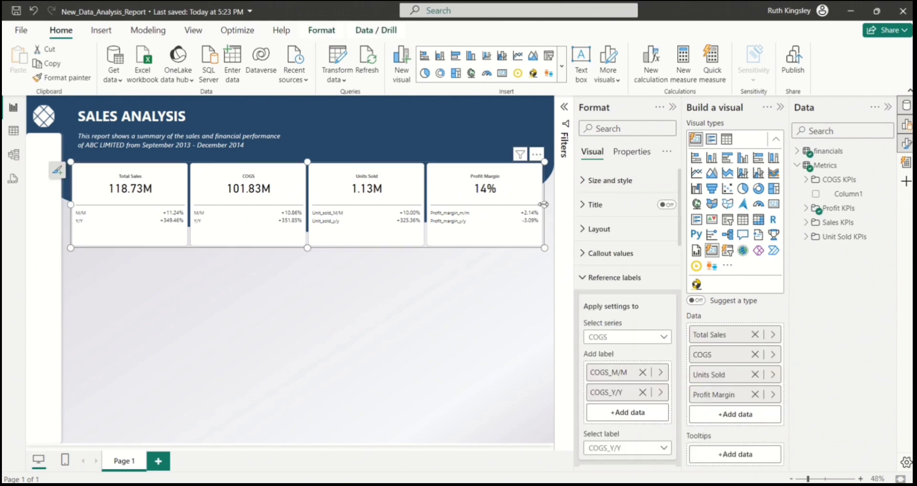
pyautogui.moveTo(542, 204); pyautogui.dragTo(550, 212)
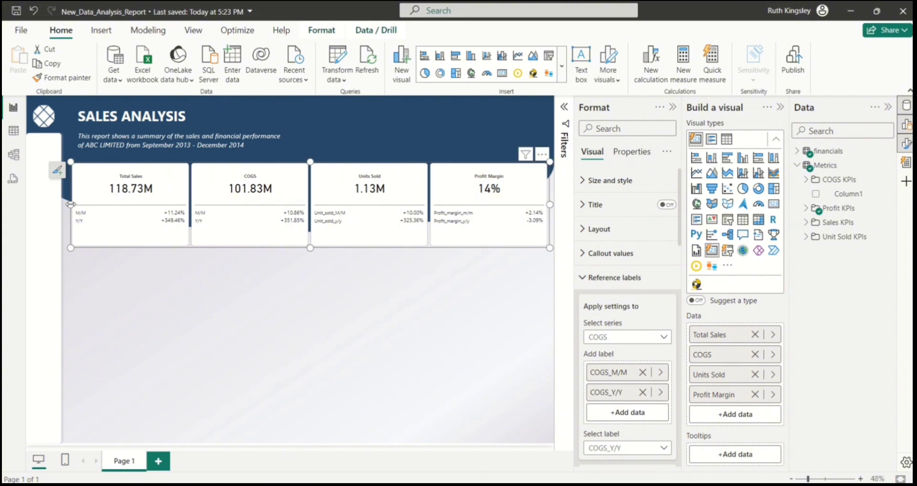
pyautogui.moveTo(67, 205); pyautogui.dragTo(68, 205)
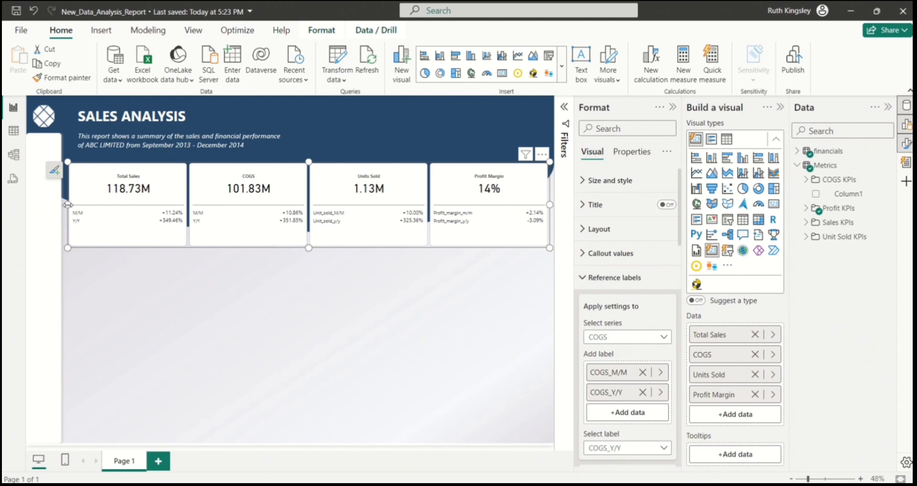
pyautogui.click(108, 258)
# - Insert a rectangle shape directly below the KPI cards, spanning their full width
pyautogui.click(102, 31)
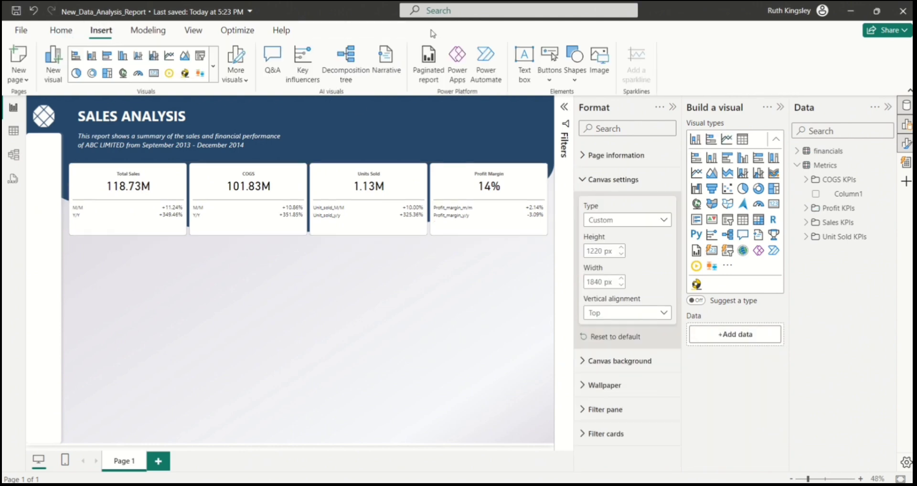
pyautogui.click(573, 75)
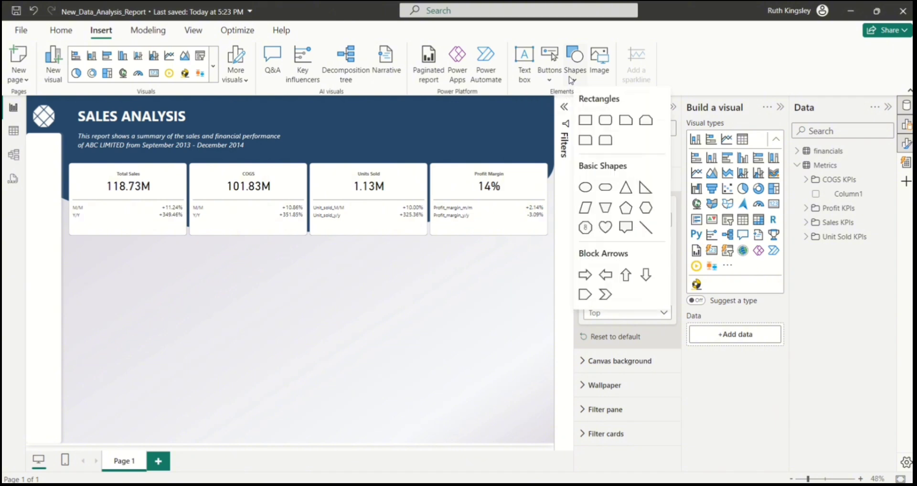
pyautogui.click(586, 122)
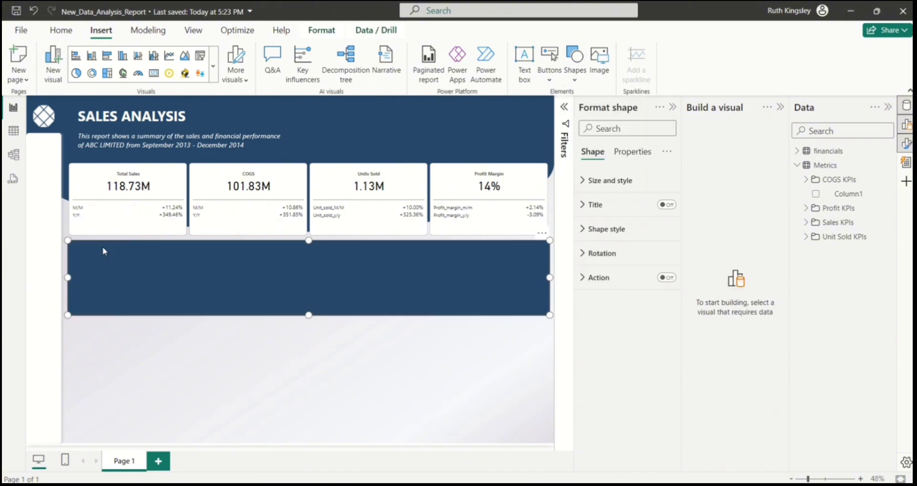
# - Extend the rectangle's lower edge down to the bottom of the page and move the KPI cards up slightly
pyautogui.moveTo(308, 316); pyautogui.dragTo(304, 443)
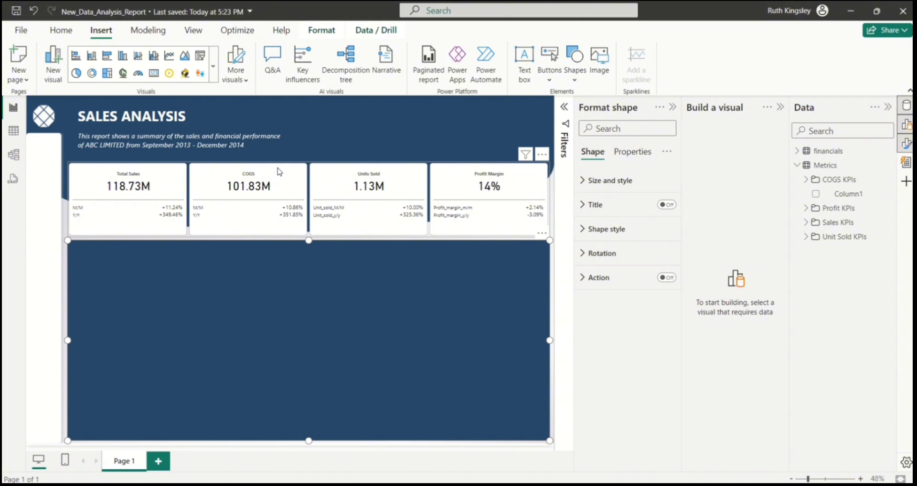
pyautogui.moveTo(279, 170); pyautogui.dragTo(278, 163)
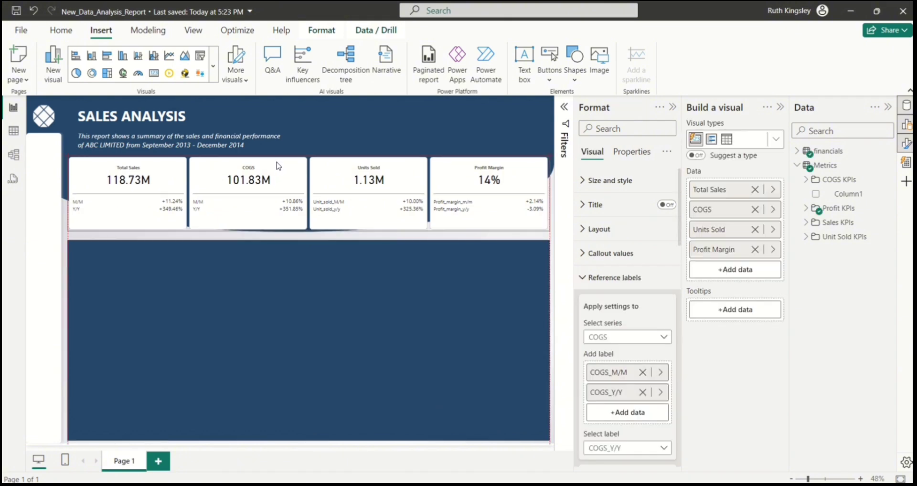
pyautogui.moveTo(279, 166); pyautogui.dragTo(279, 166)
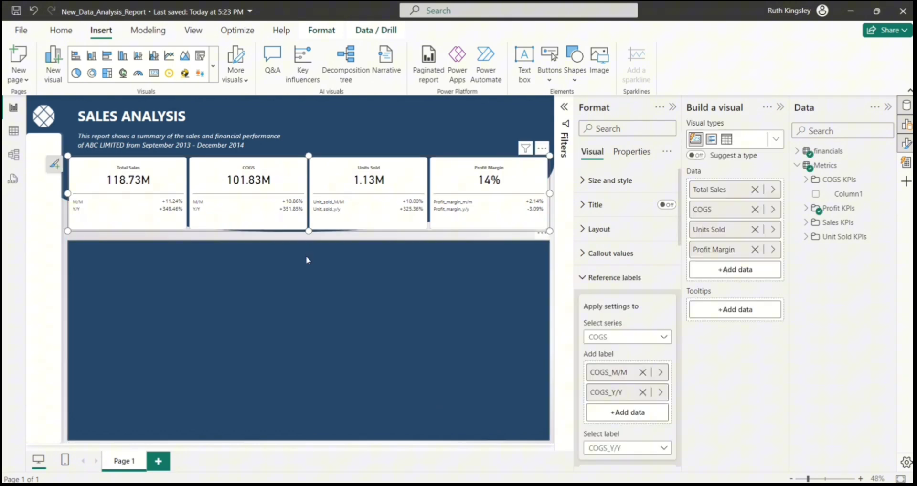
# - Nudge the rectangle up closer to the KPI cards and extend its lower edge to make it about 719 high
pyautogui.click(306, 258)
pyautogui.press('Up')
pyautogui.press('Up')
pyautogui.press('Up')
pyautogui.press('Up')
pyautogui.press('Up')
pyautogui.press('Up')
pyautogui.press('Up')
pyautogui.press('Up')
pyautogui.press('Up')
pyautogui.press('Up')
pyautogui.press('Up')
pyautogui.press('Up')
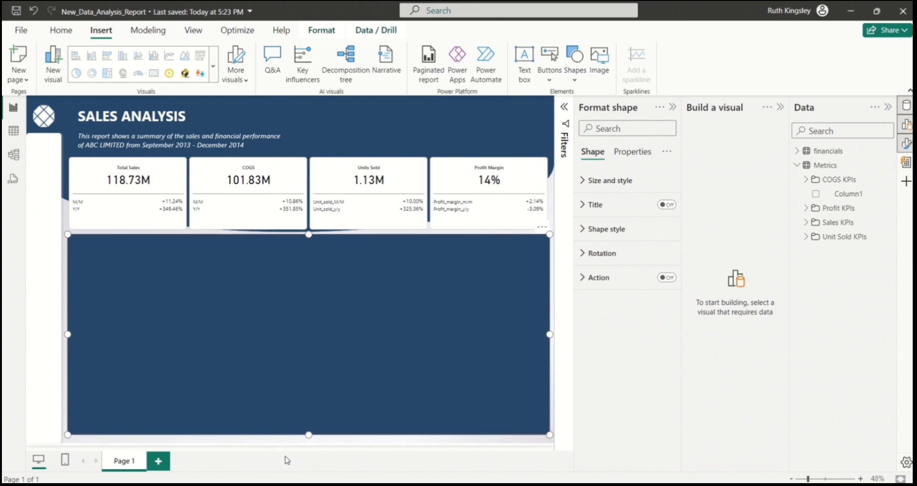
pyautogui.moveTo(308, 436); pyautogui.dragTo(309, 441)
# - Fill the large rectangle below the KPI cards with white and turn off its border
pyautogui.click(589, 232)
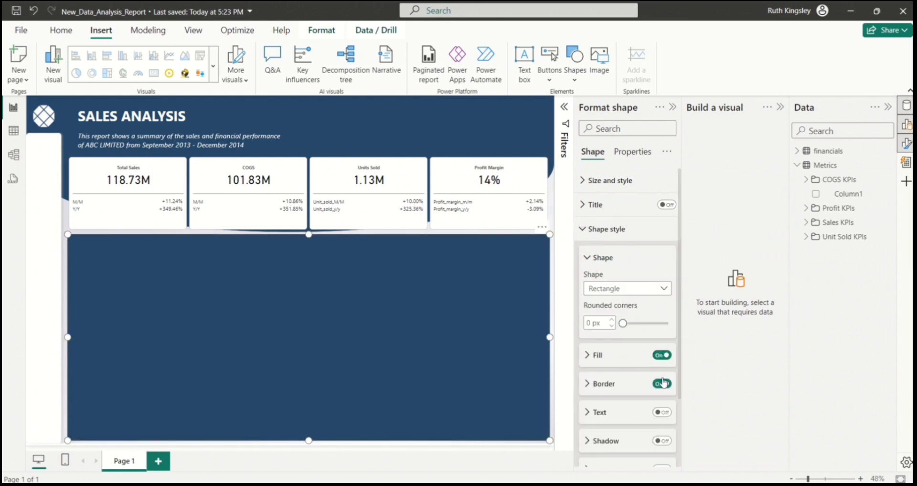
pyautogui.click(592, 356)
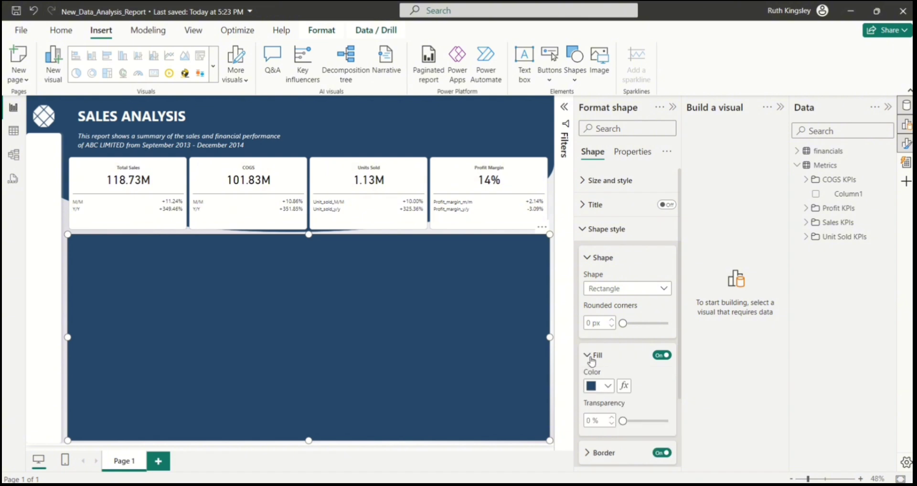
pyautogui.click(608, 387)
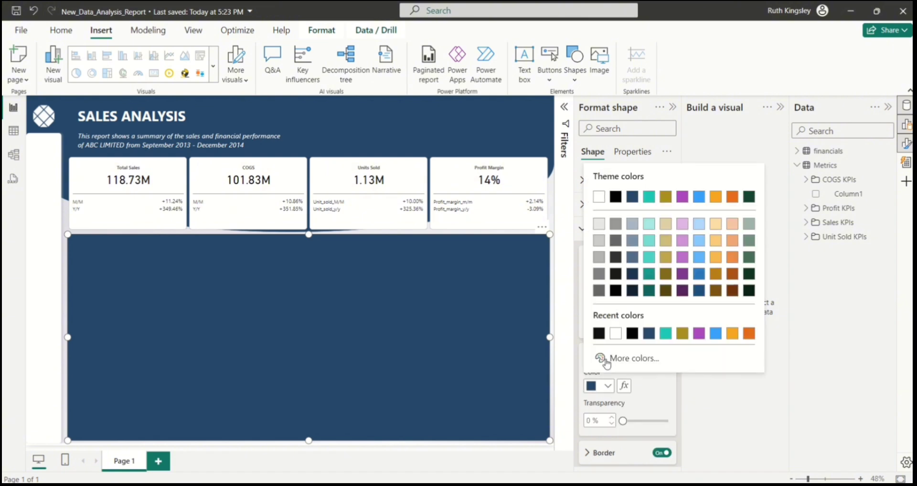
pyautogui.click(613, 338)
pyautogui.click(661, 453)
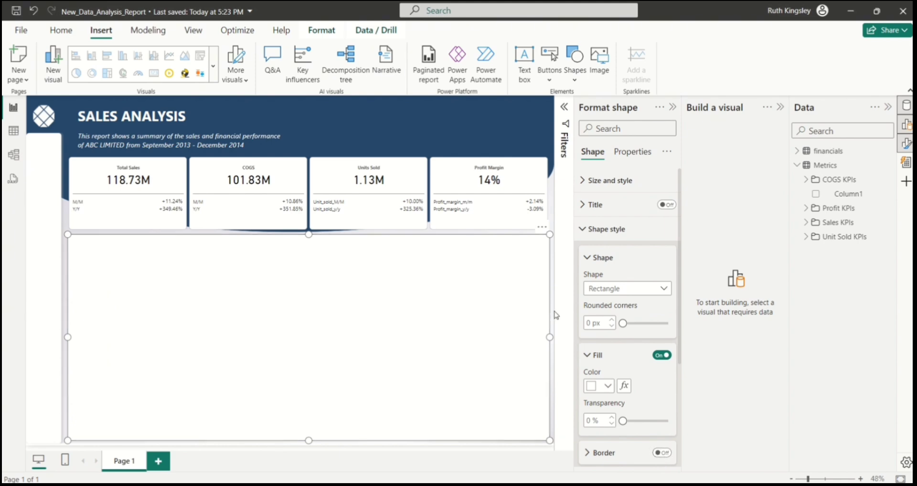
pyautogui.click(473, 128)
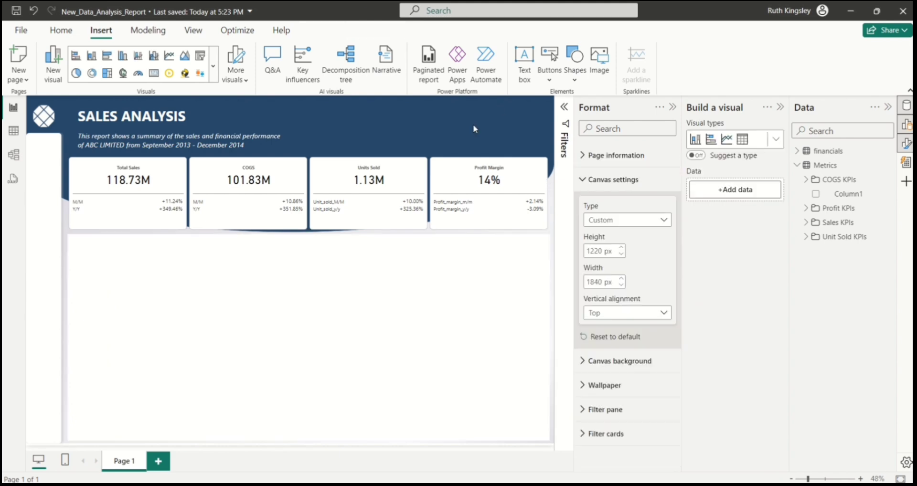
# - Change the white rectangle's shape to Rounded Rectangle with 2% rounded corners
pyautogui.click(273, 299)
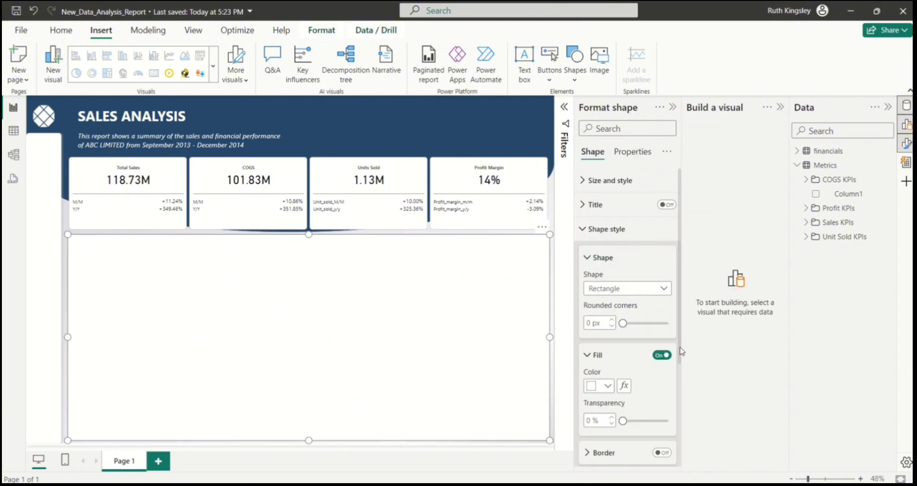
pyautogui.scroll(-1, 682, 352)
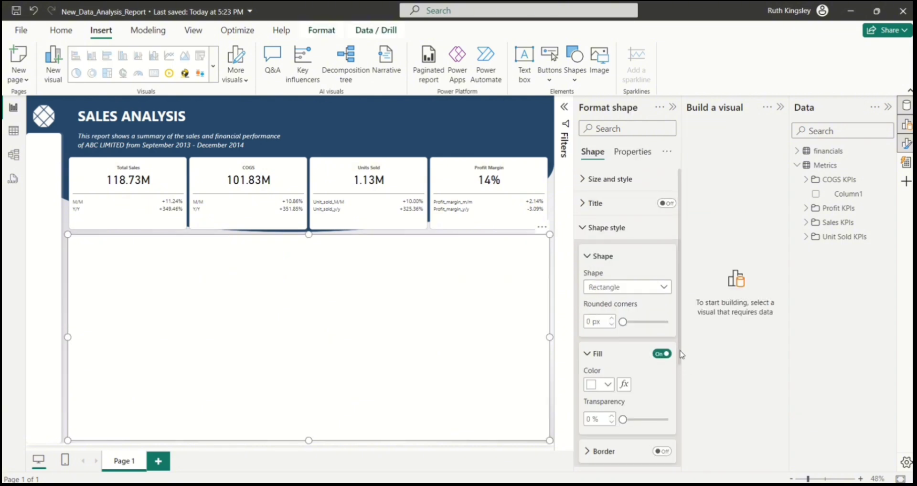
pyautogui.click(579, 180)
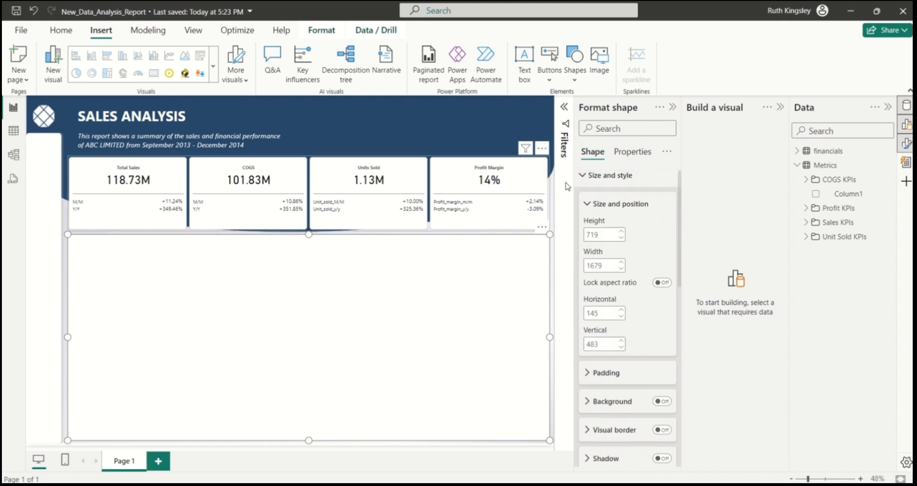
pyautogui.click(580, 178)
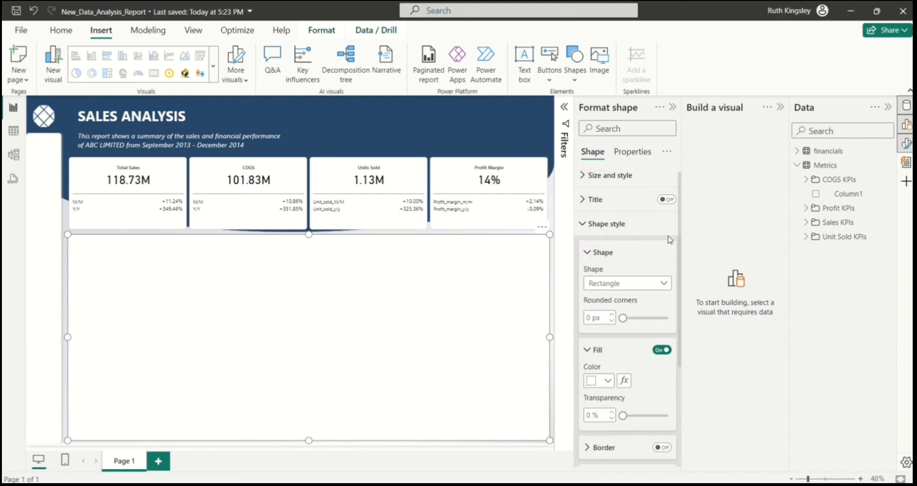
pyautogui.moveTo(680, 239)
pyautogui.mouseDown()
pyautogui.moveTo(679, 352)
pyautogui.moveTo(678, 234)
pyautogui.mouseUp()
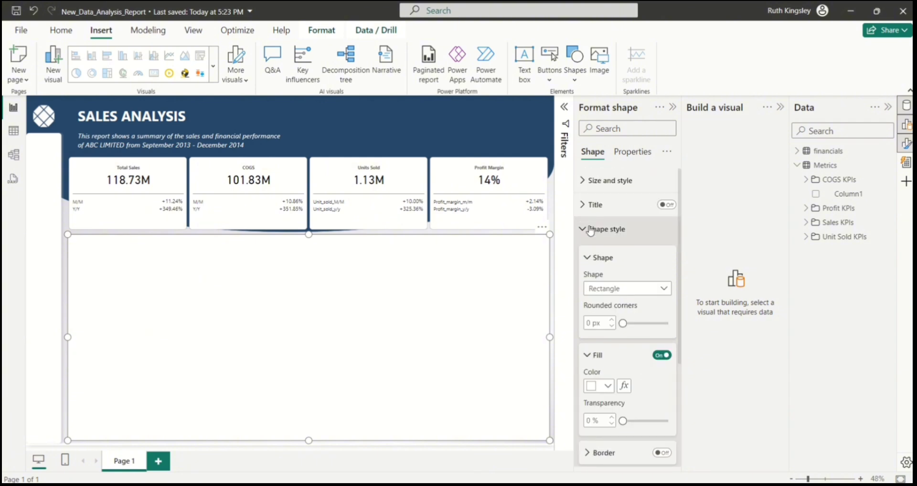
pyautogui.click(664, 291)
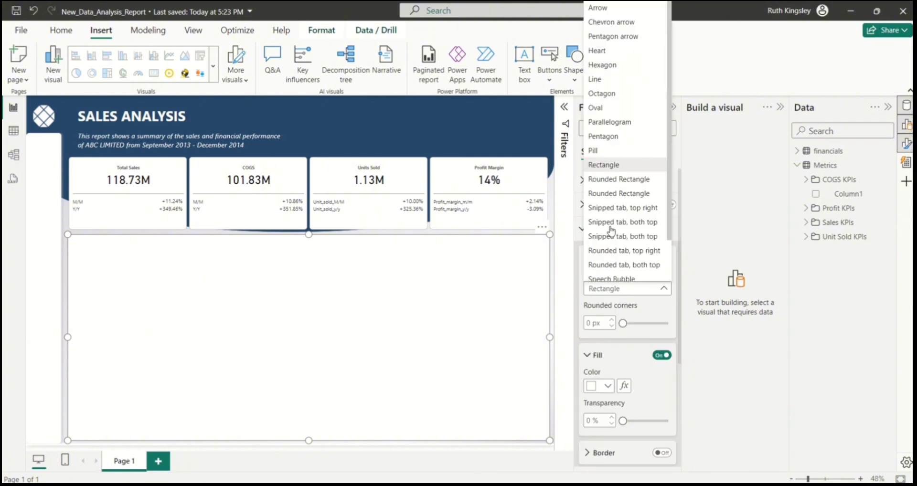
pyautogui.click(617, 179)
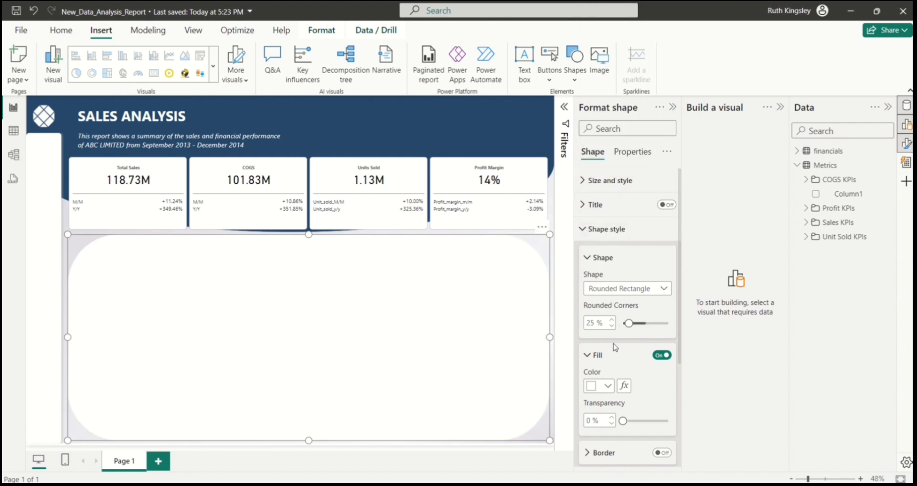
pyautogui.doubleClick(593, 322)
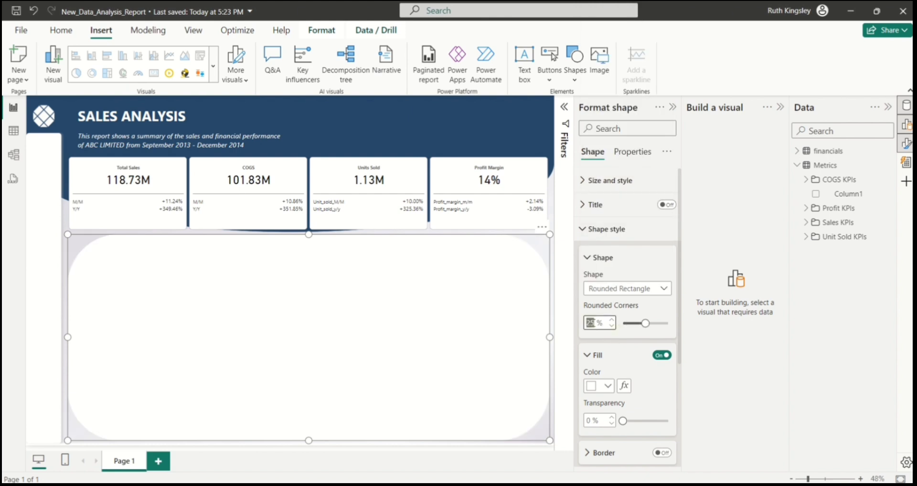
pyautogui.write('2')
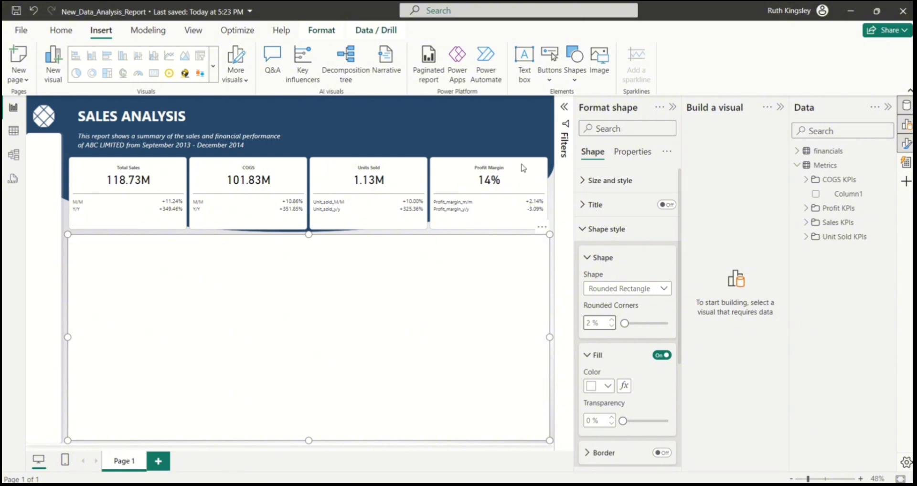
pyautogui.click(525, 117)
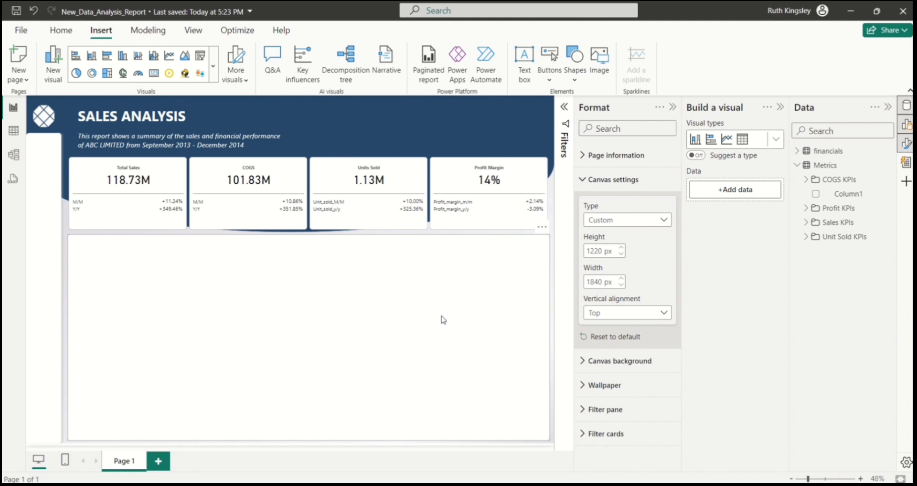
# - Add a scatter chart in the white panel's upper-left area and enlarge it to nearly half the panel's width
pyautogui.click(776, 139)
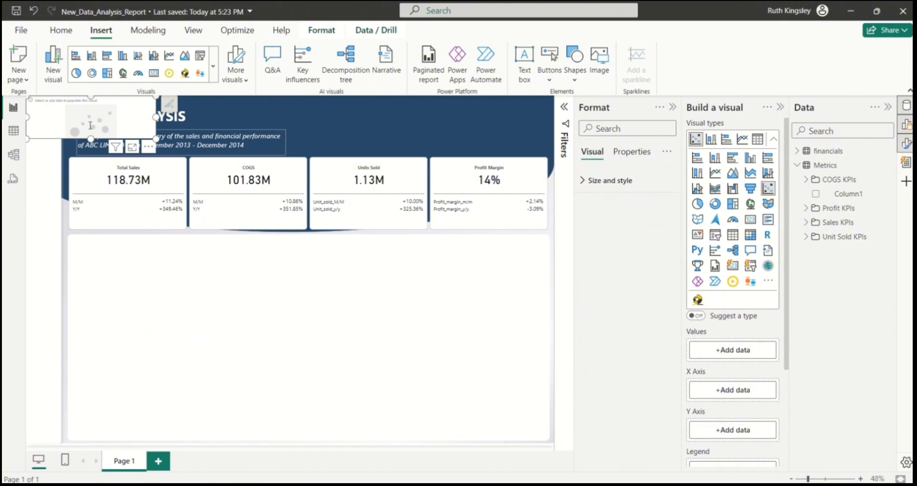
pyautogui.moveTo(88, 118); pyautogui.dragTo(135, 267)
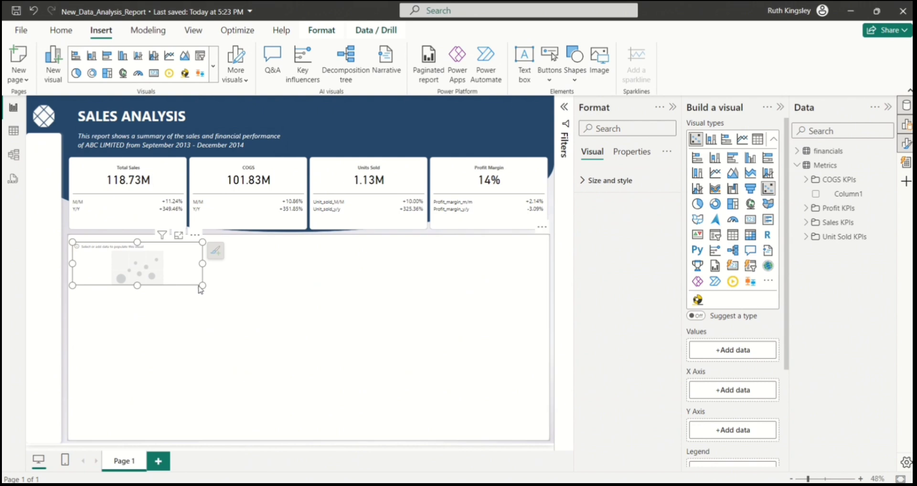
pyautogui.moveTo(201, 285); pyautogui.dragTo(232, 341)
pyautogui.moveTo(245, 342); pyautogui.dragTo(295, 356)
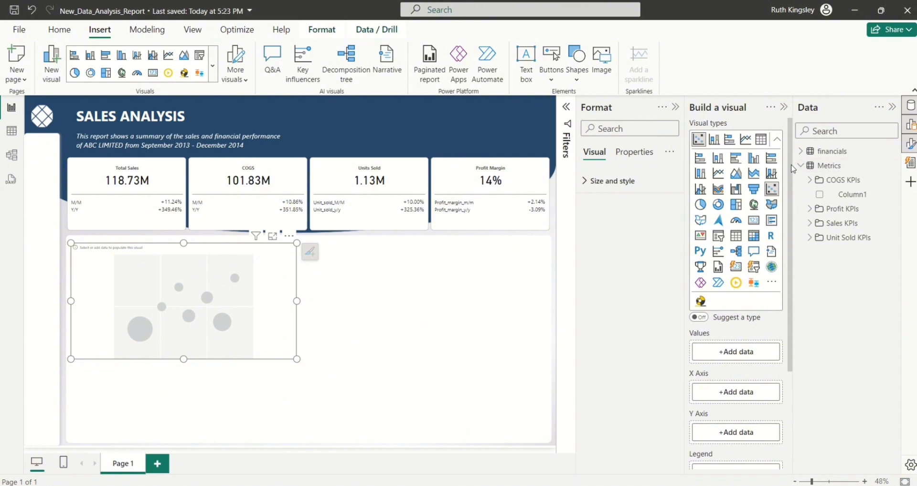
# - Assign Product to the scatter chart's X axis and Sales to its Y axis, both from the financials table
pyautogui.moveTo(791, 168); pyautogui.dragTo(792, 226)
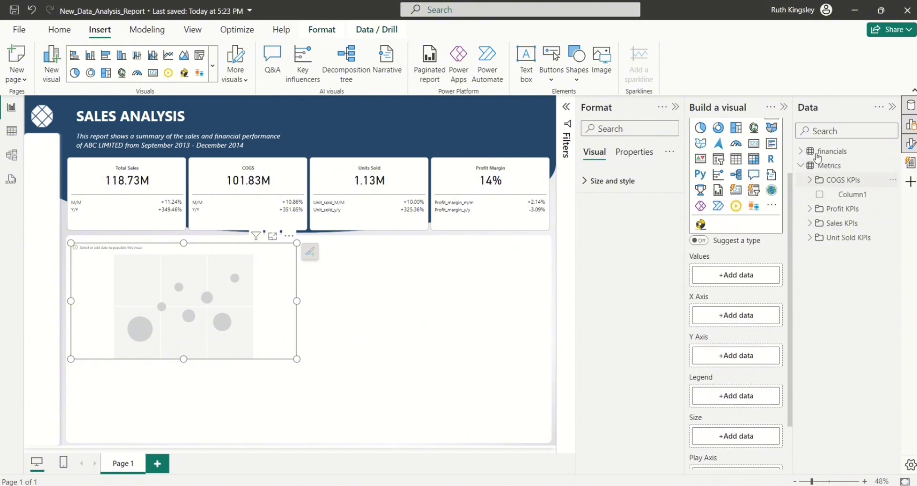
pyautogui.click(801, 165)
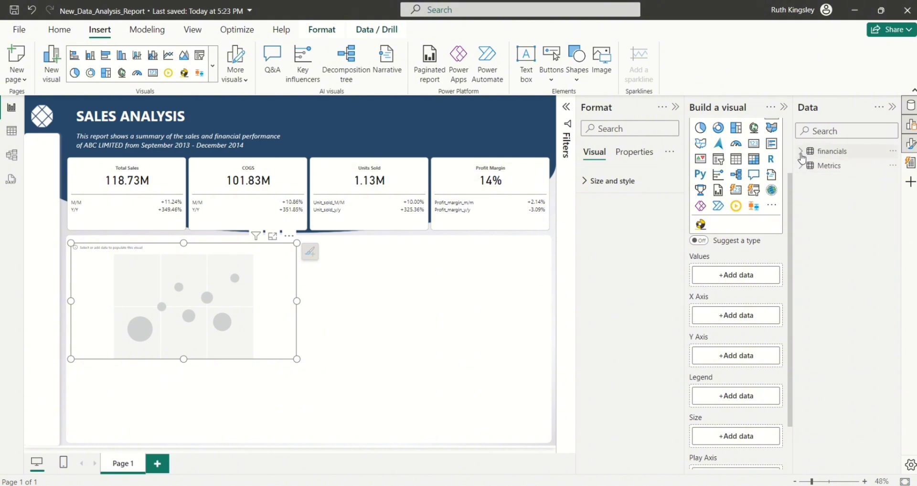
pyautogui.click(801, 152)
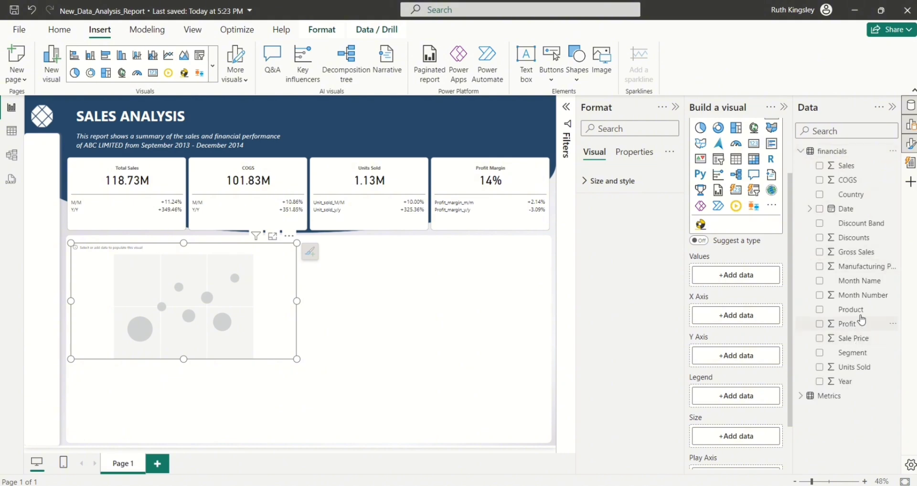
pyautogui.moveTo(860, 311); pyautogui.dragTo(754, 317)
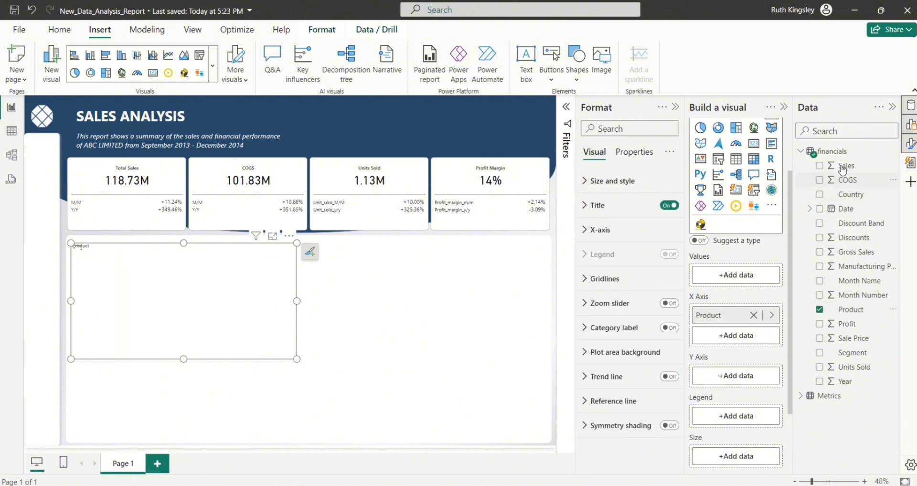
pyautogui.moveTo(842, 169); pyautogui.dragTo(760, 378)
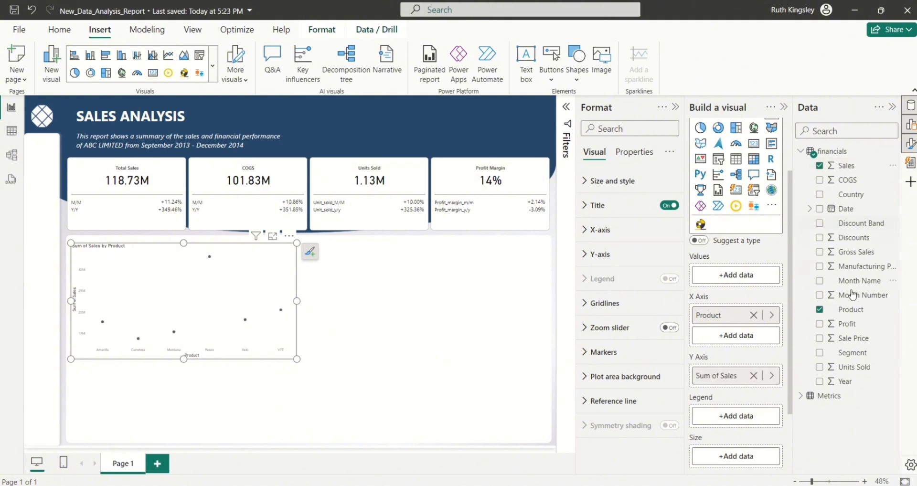
# - Size the scatter chart's markers by Units Sold and change their shape to a diamond for all series
pyautogui.moveTo(854, 370); pyautogui.dragTo(750, 461)
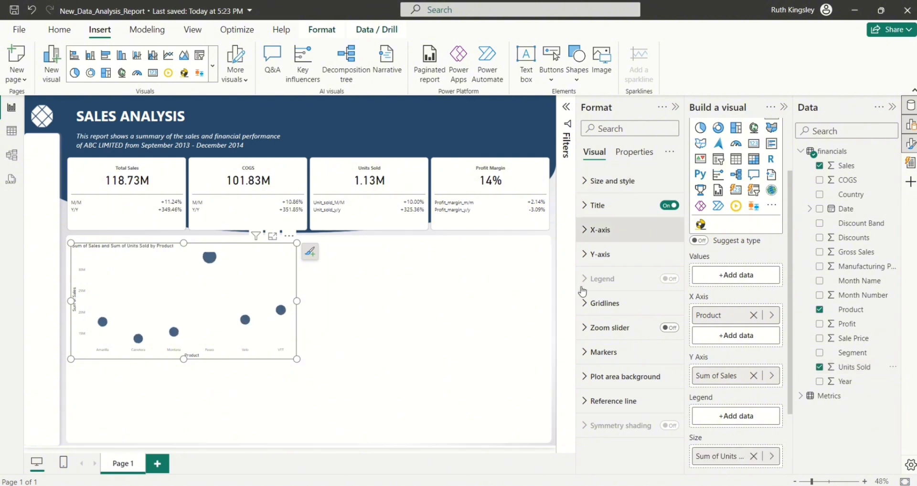
pyautogui.click(587, 355)
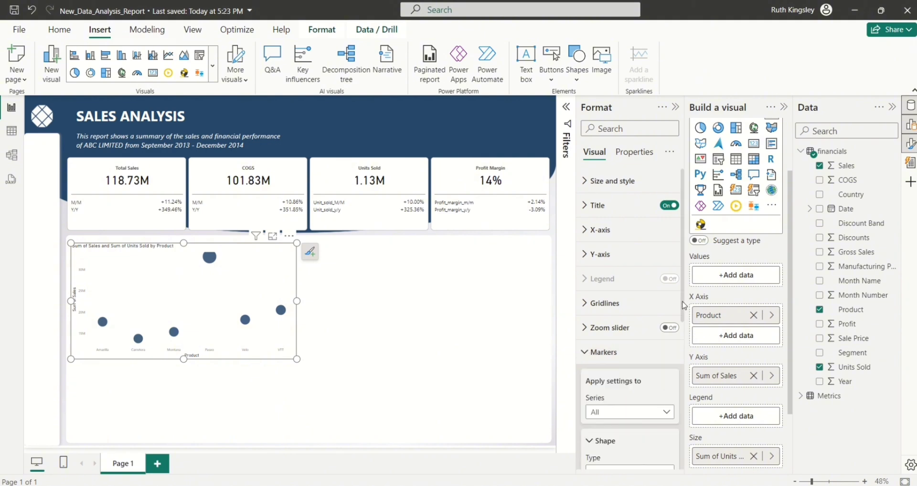
pyautogui.scroll(-4, 664, 335)
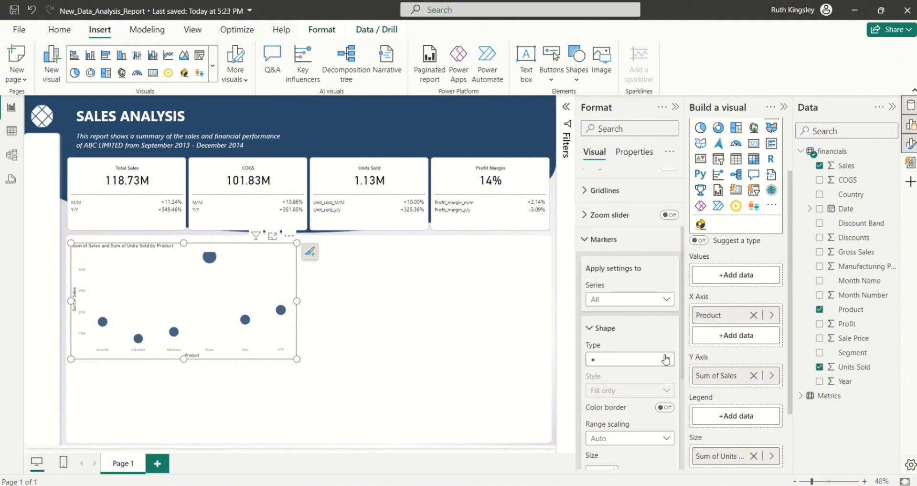
pyautogui.click(665, 360)
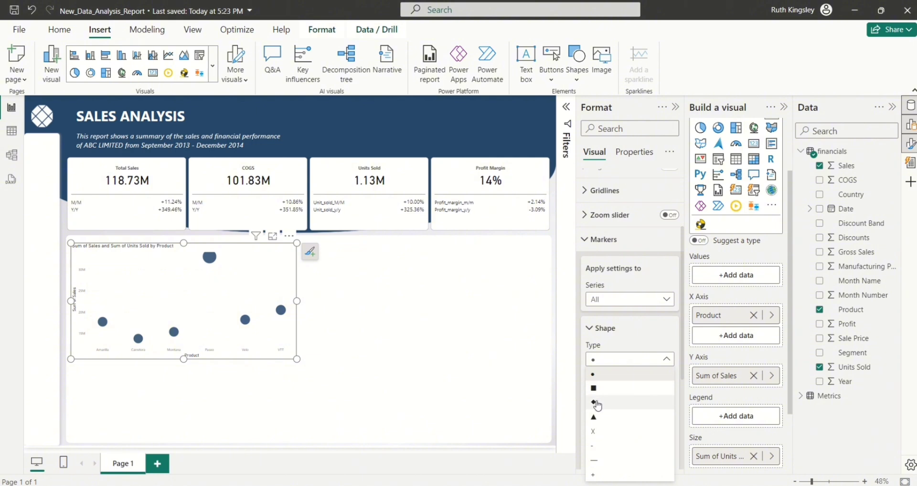
pyautogui.click(595, 406)
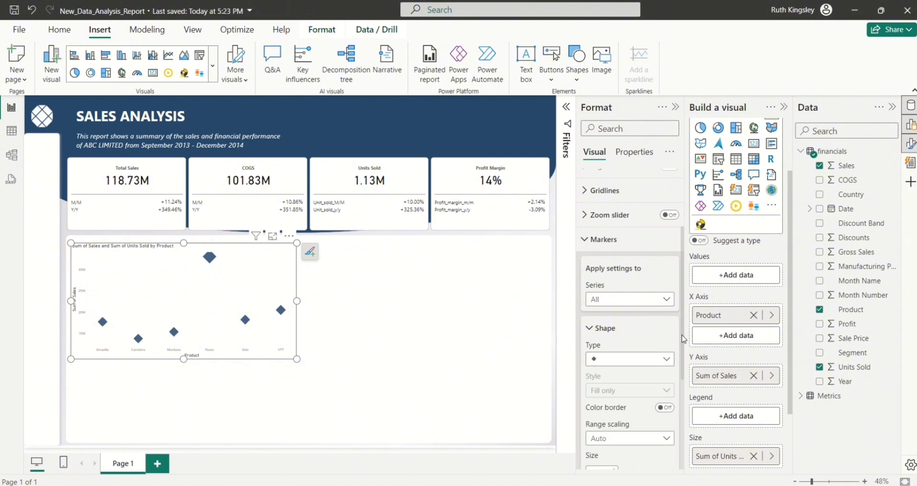
# - Set the size of the scatter chart's diamond markers to 15
pyautogui.moveTo(683, 339); pyautogui.dragTo(681, 408)
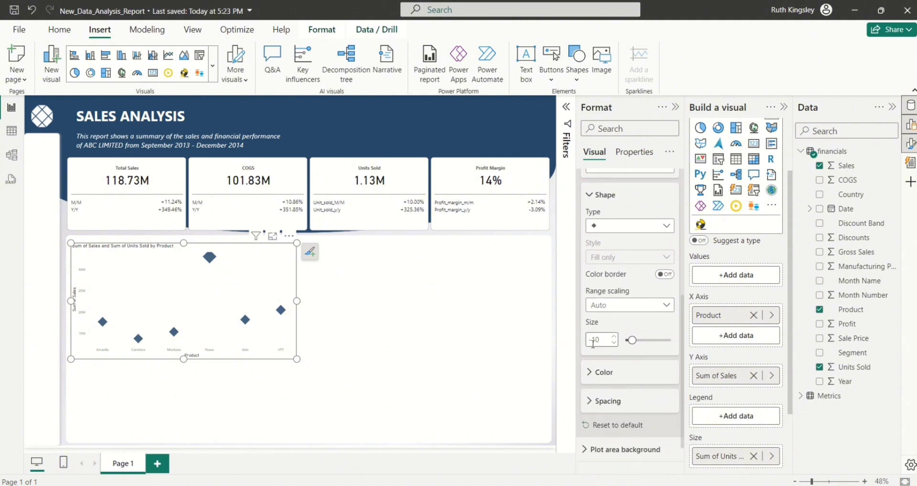
pyautogui.click(600, 341)
pyautogui.write('15')
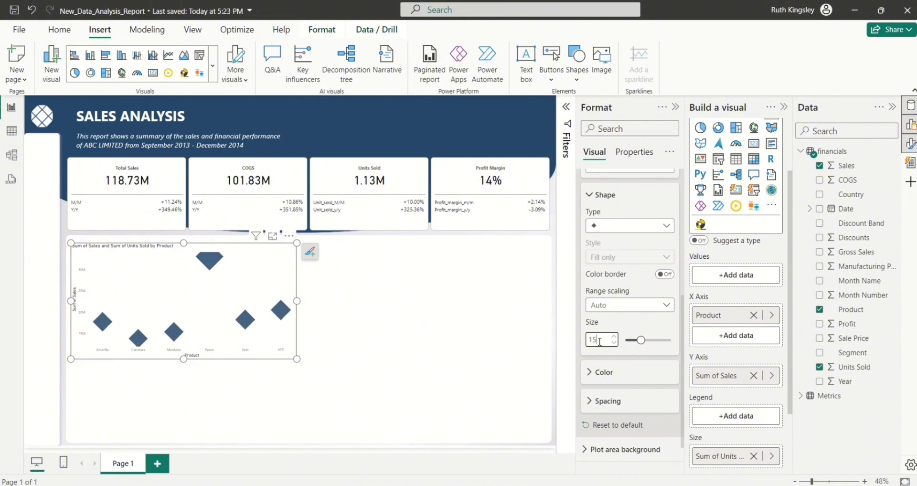
# - Enable separate marker colors for every product and color the Carretera marker teal
pyautogui.click(590, 376)
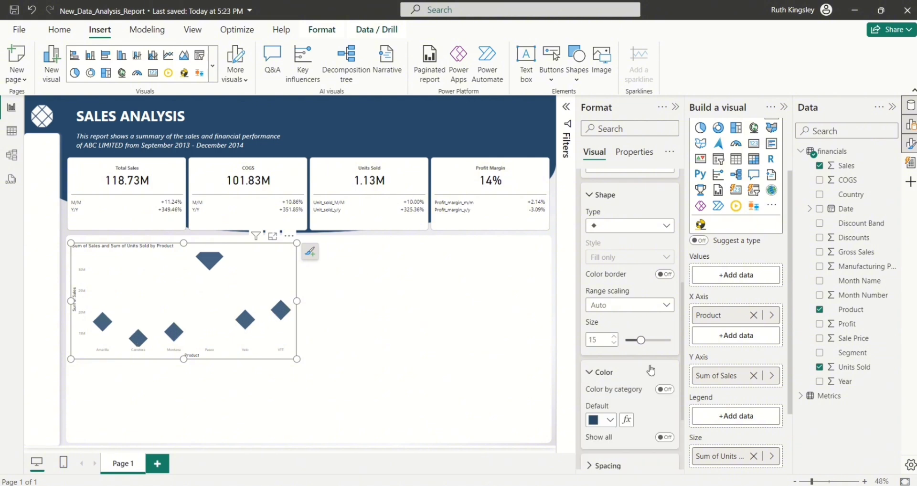
pyautogui.scroll(-3, 685, 355)
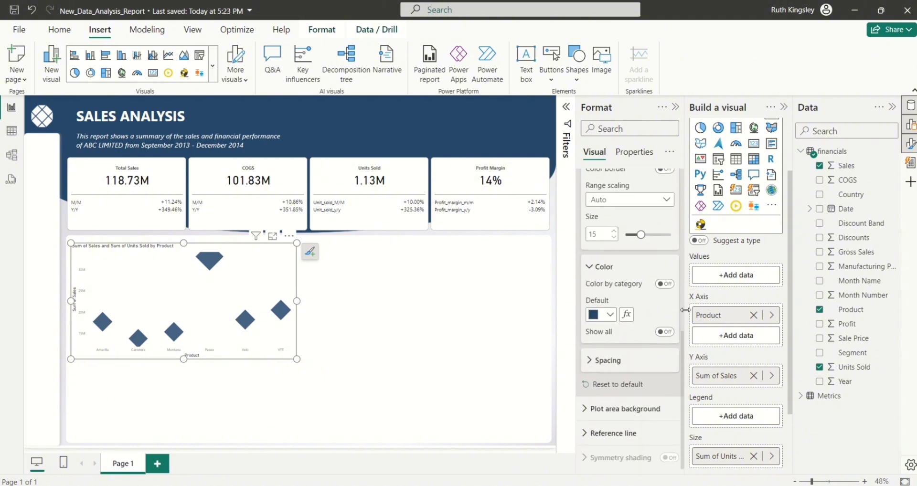
pyautogui.click(665, 332)
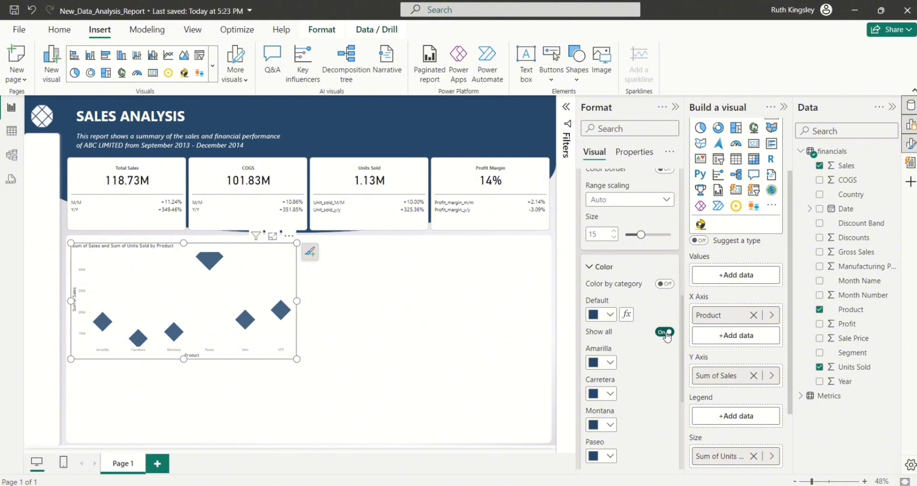
pyautogui.scroll(-1, 683, 335)
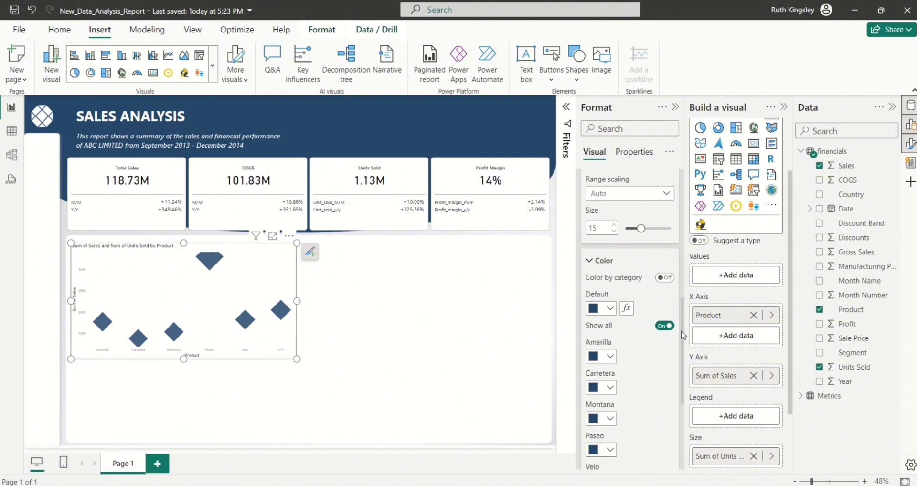
pyautogui.scroll(-5, 683, 334)
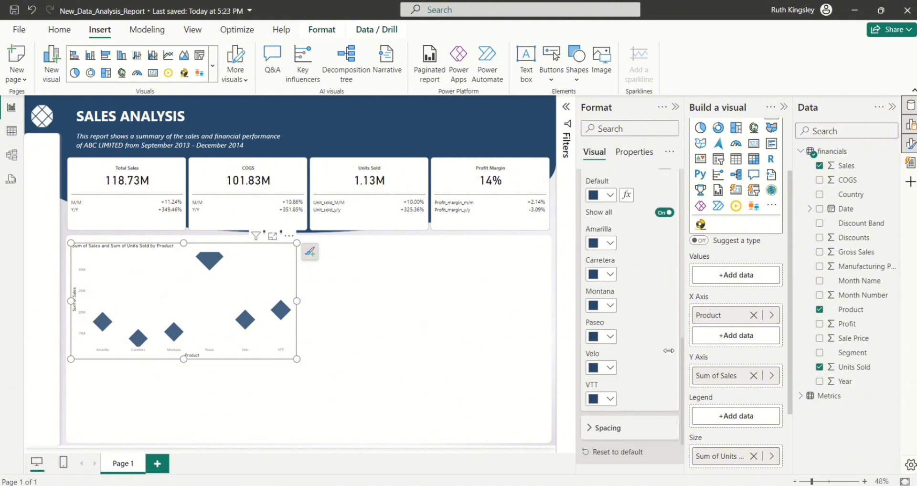
pyautogui.click(610, 274)
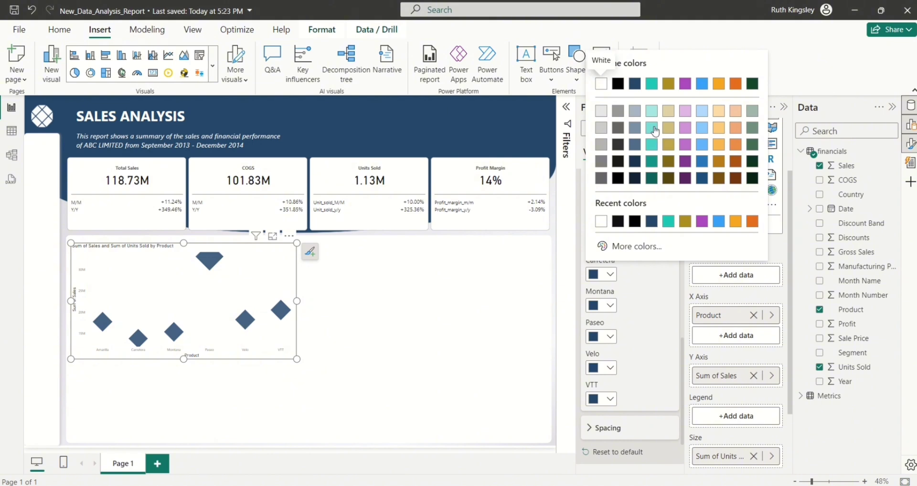
pyautogui.click(650, 86)
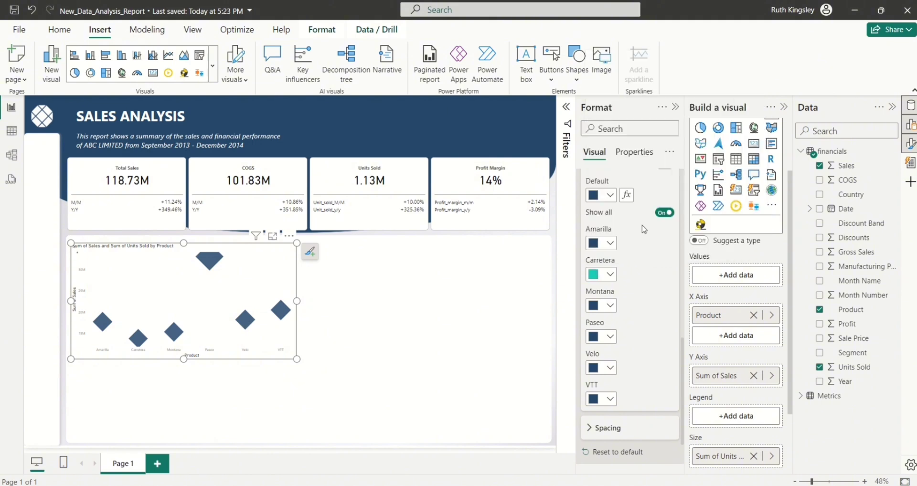
# - Color the Montana marker gold and the Paseo marker dark orange
pyautogui.click(610, 306)
pyautogui.click(661, 113)
pyautogui.click(611, 336)
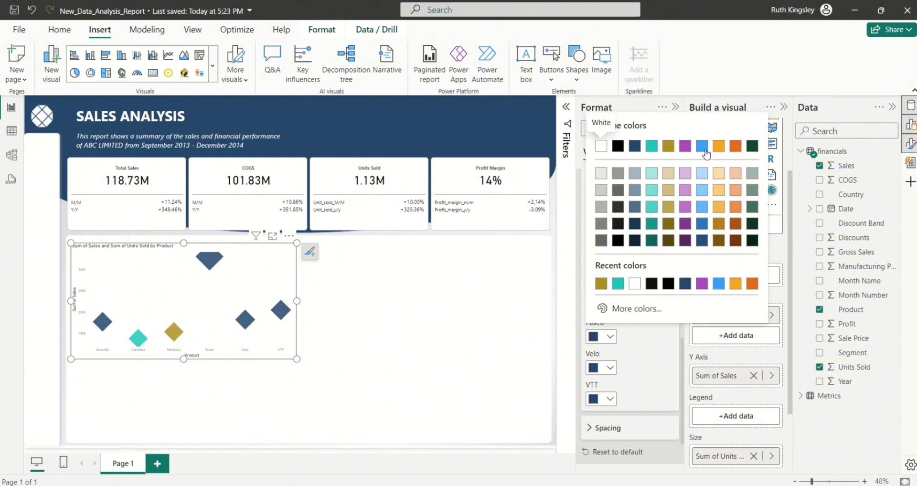
pyautogui.click(736, 224)
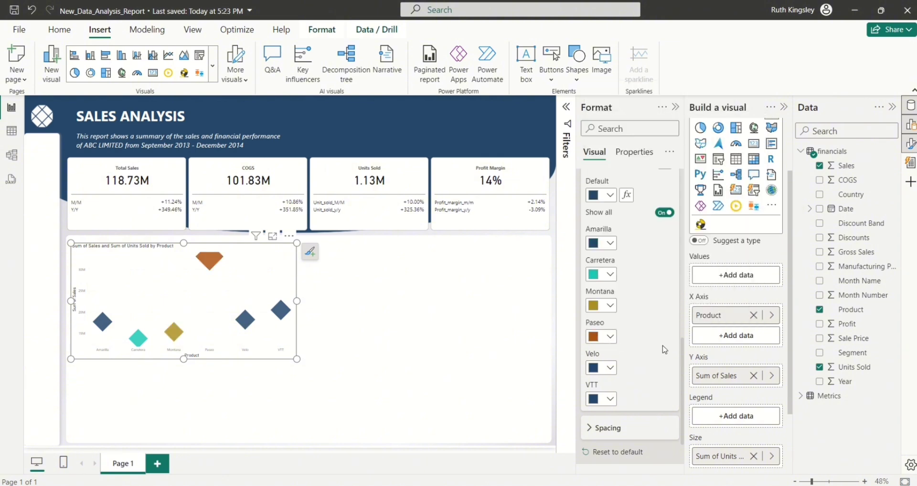
# - Color the Velo marker a lighter shade of dark green and the VTT marker dark purple
pyautogui.click(610, 368)
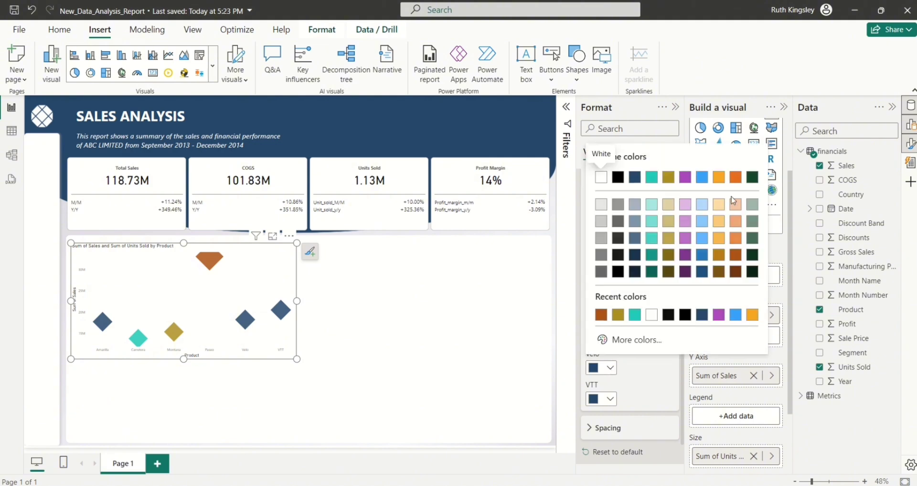
pyautogui.click(753, 237)
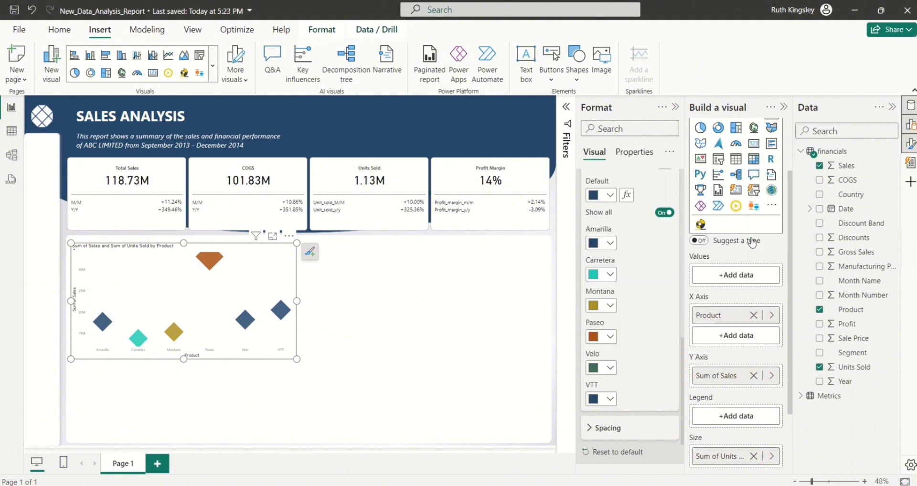
pyautogui.click(610, 400)
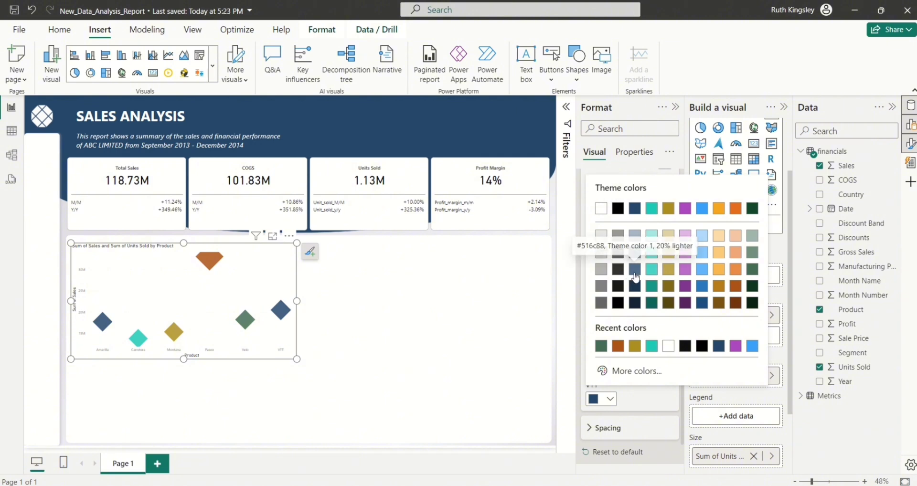
pyautogui.click(686, 287)
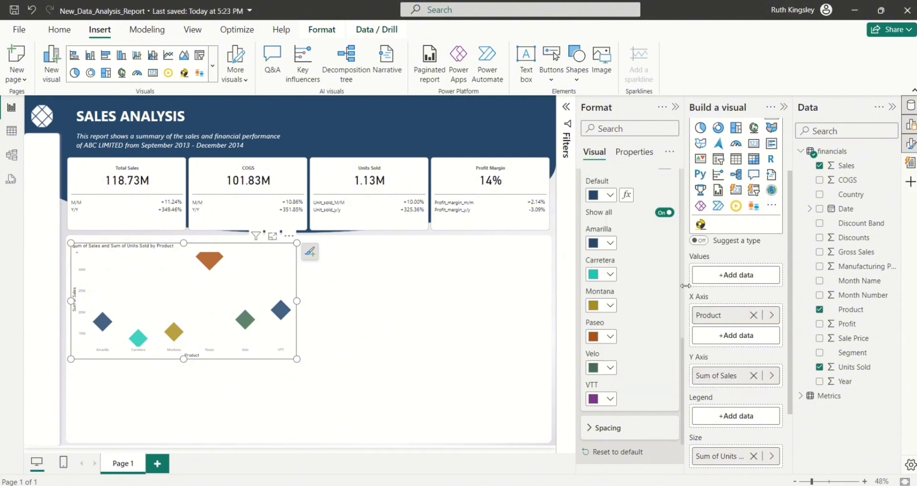
# - Recolor the Paseo marker theme dark blue, the Amarilla marker dark amber and the Montana marker dark orange
pyautogui.click(611, 337)
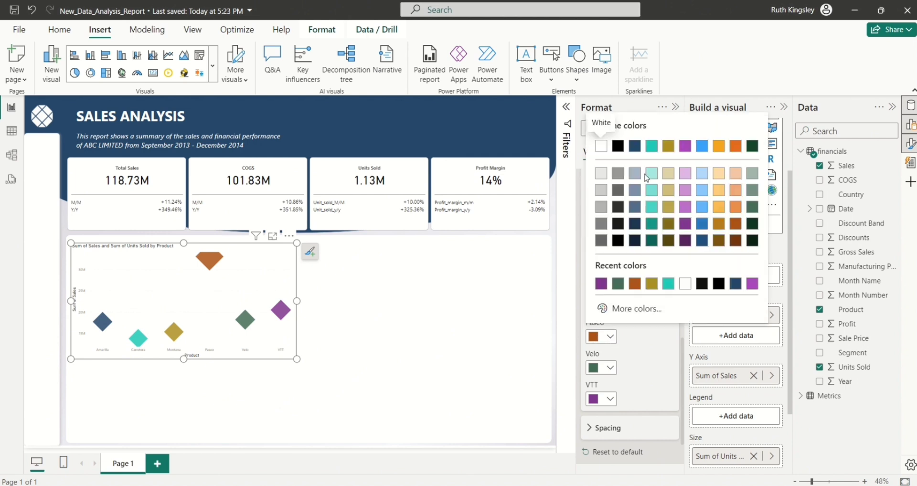
pyautogui.click(635, 146)
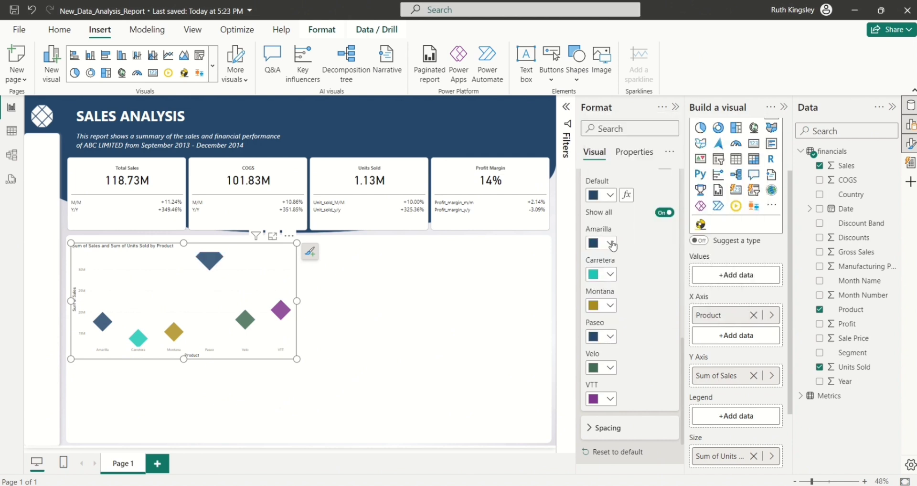
pyautogui.click(612, 244)
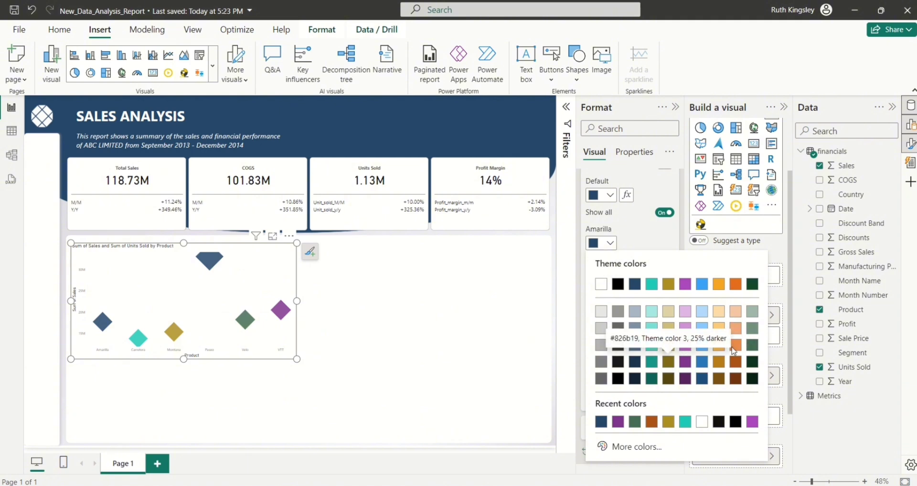
pyautogui.click(718, 362)
pyautogui.click(610, 305)
pyautogui.click(673, 257)
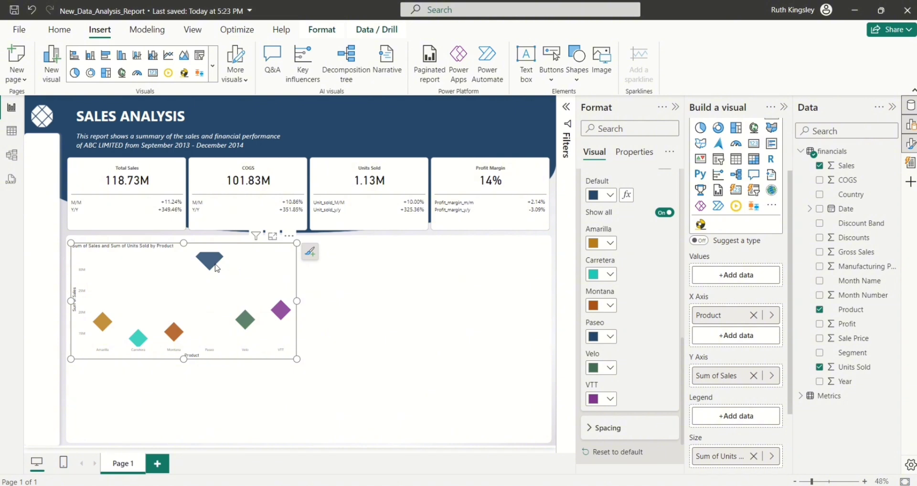
pyautogui.moveTo(216, 269)
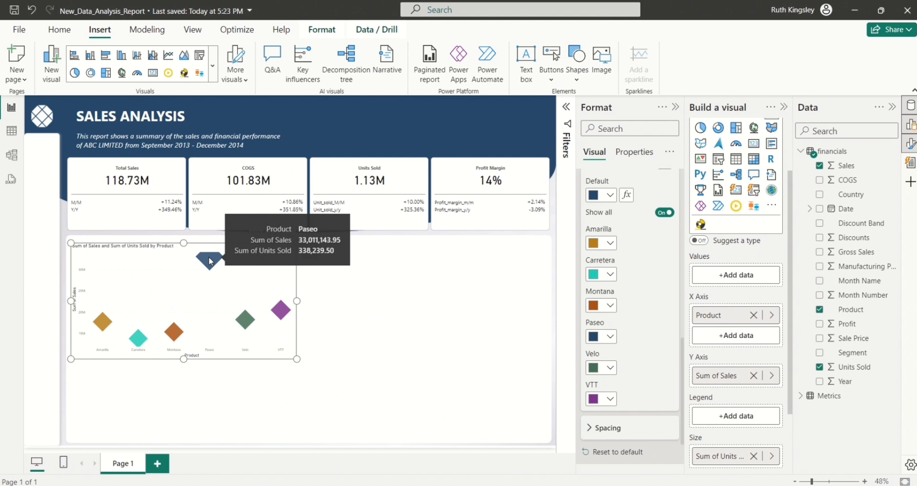
# - Add an average reference line to the scatter chart
pyautogui.scroll(3, 589, 249)
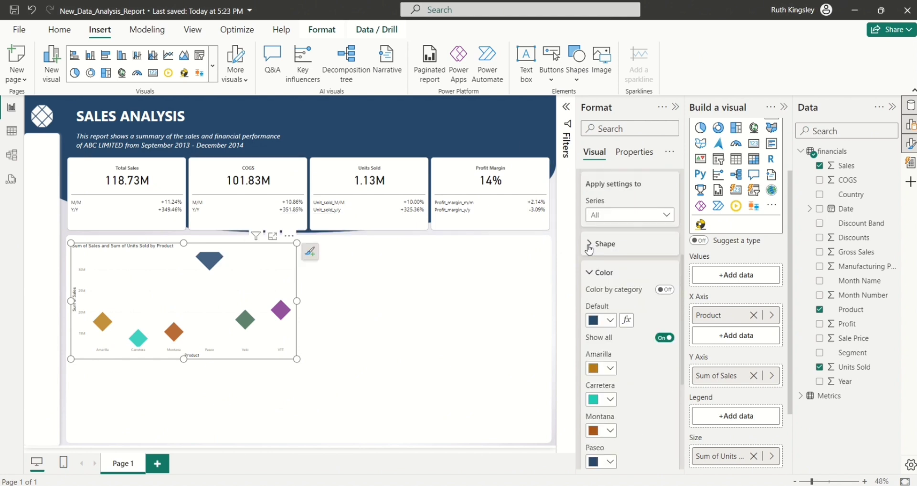
pyautogui.click(590, 274)
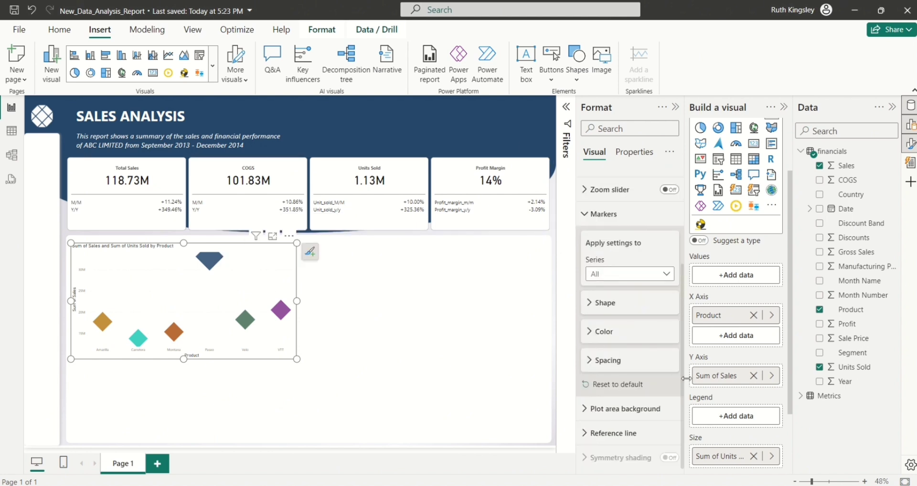
pyautogui.click(586, 434)
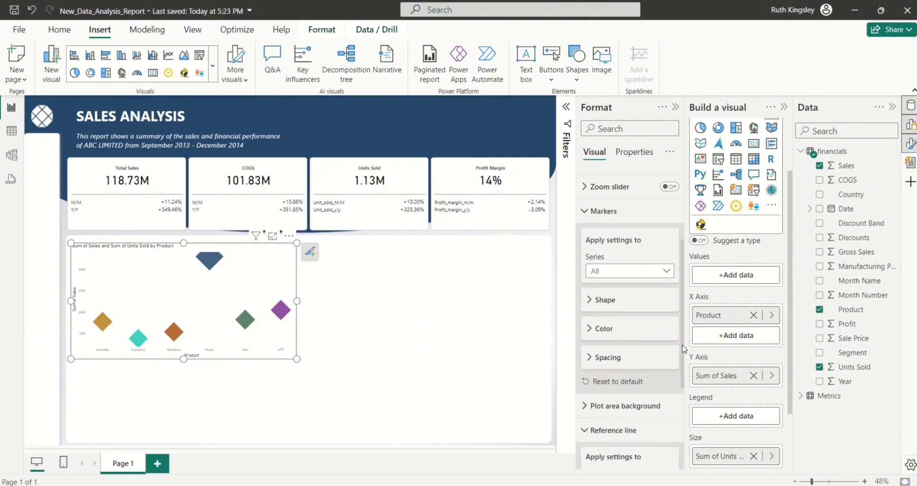
pyautogui.moveTo(684, 347); pyautogui.dragTo(689, 410)
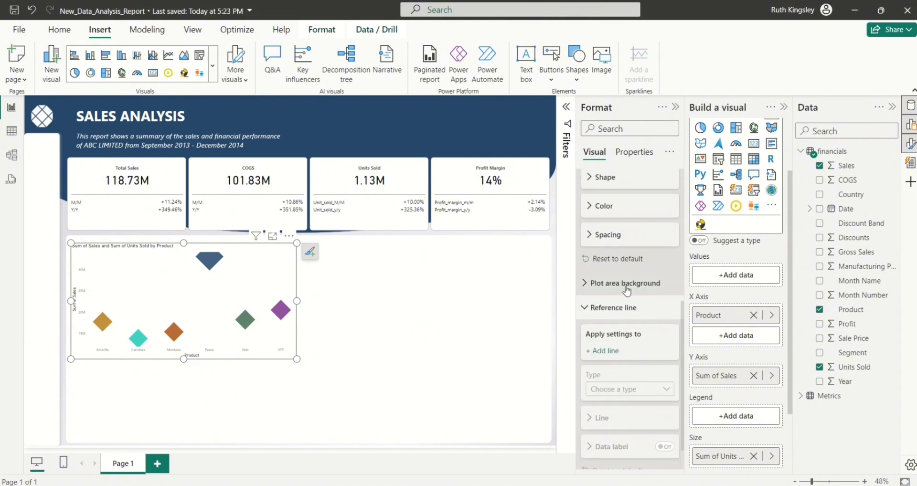
pyautogui.click(601, 353)
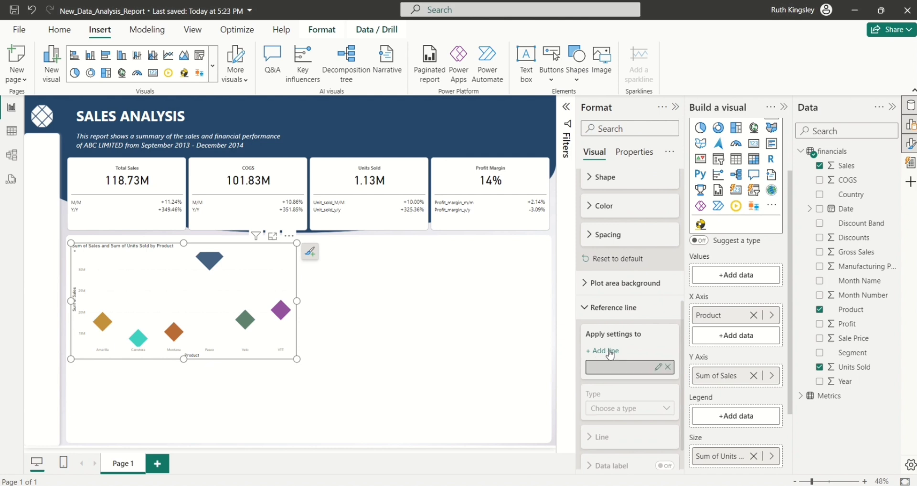
pyautogui.click(668, 410)
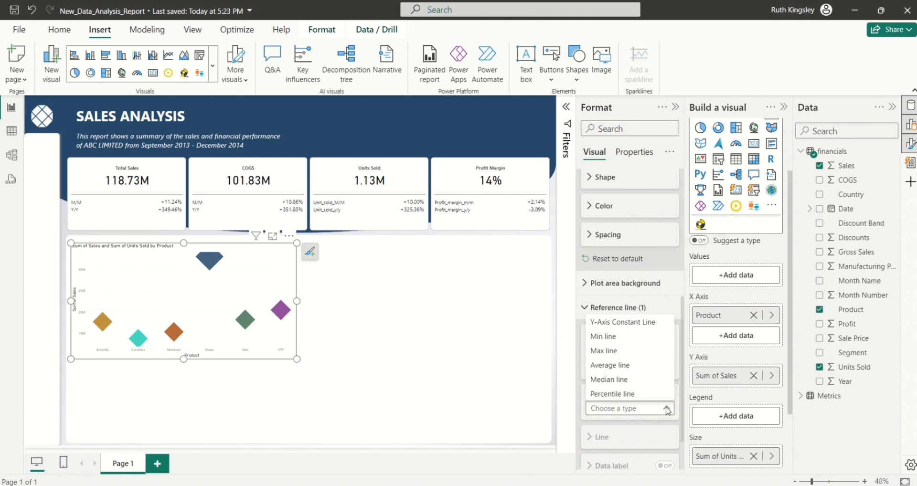
pyautogui.click(610, 365)
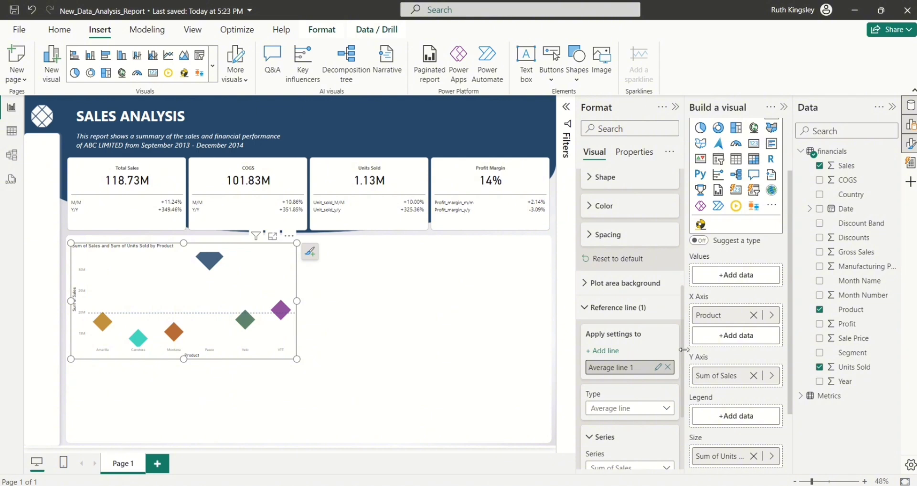
# - Turn on the data label for the scatter chart's average reference line
pyautogui.moveTo(683, 349); pyautogui.dragTo(686, 402)
pyautogui.click(666, 409)
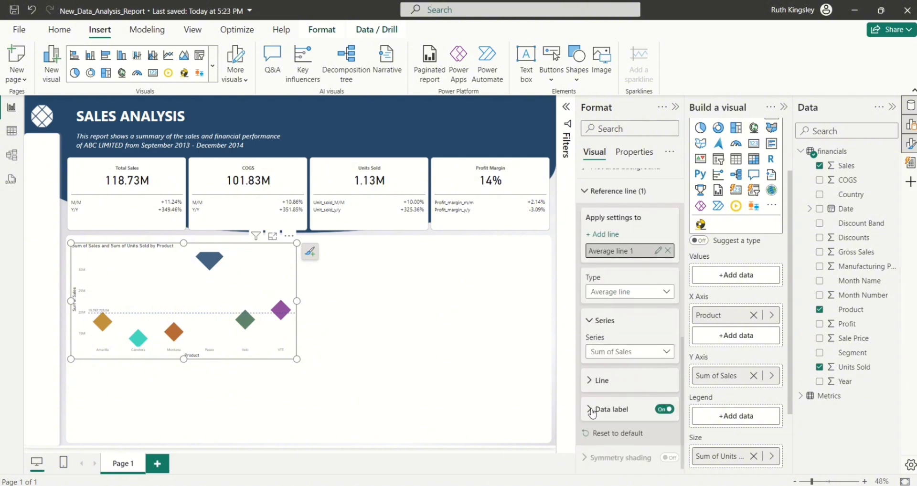
pyautogui.click(591, 412)
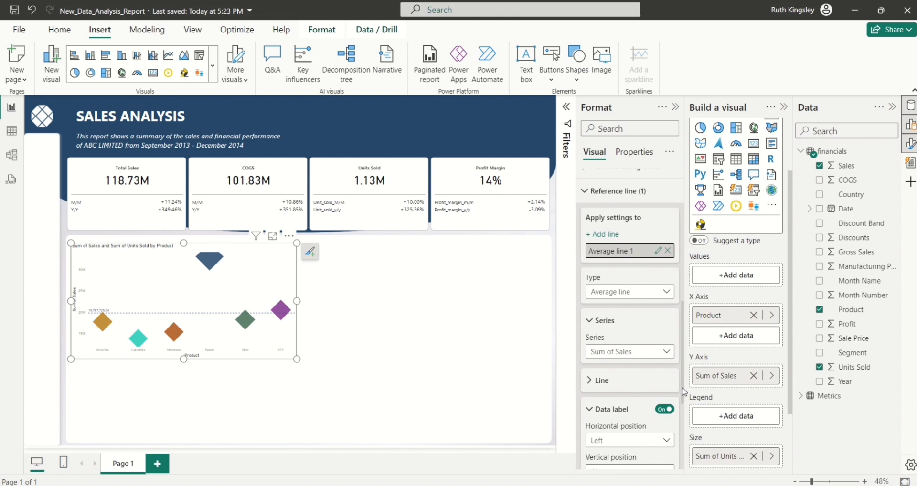
# - Examine the average line's line style and data label options, including horizontal position and display units
pyautogui.moveTo(683, 391); pyautogui.dragTo(684, 452)
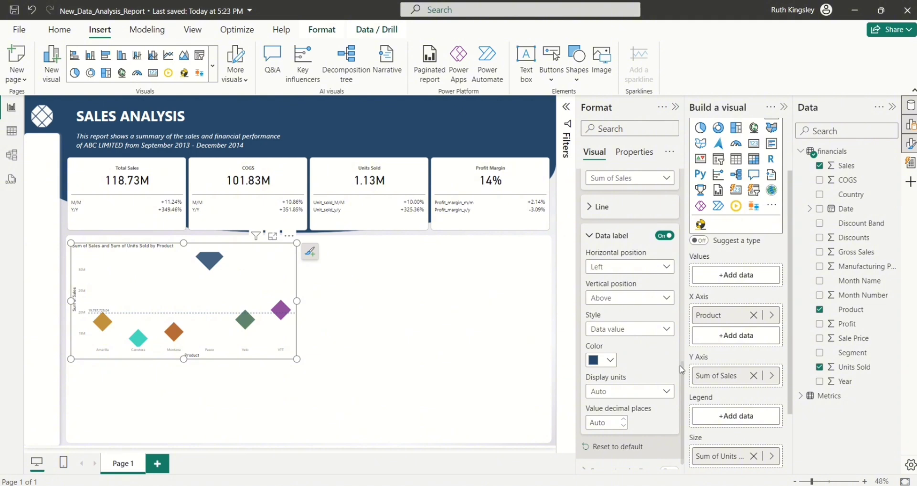
pyautogui.moveTo(685, 370)
pyautogui.mouseDown()
pyautogui.moveTo(684, 382)
pyautogui.moveTo(683, 344)
pyautogui.mouseUp()
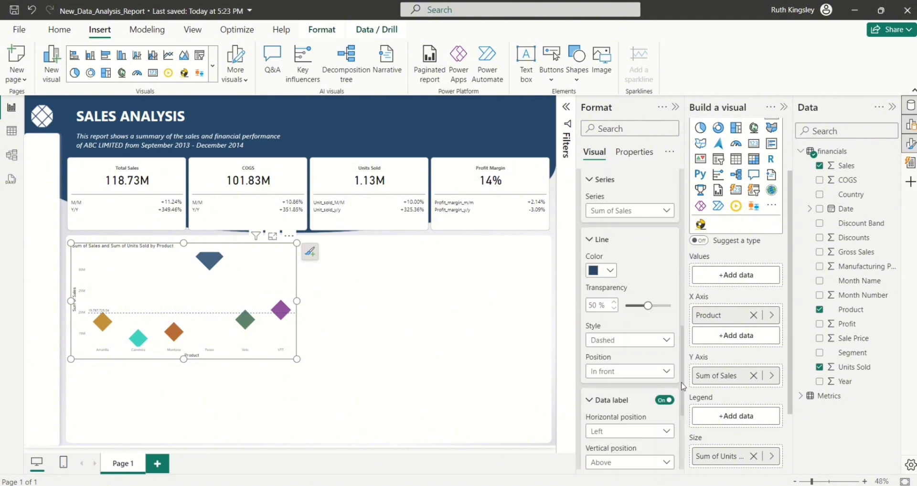
pyautogui.scroll(-5, 683, 386)
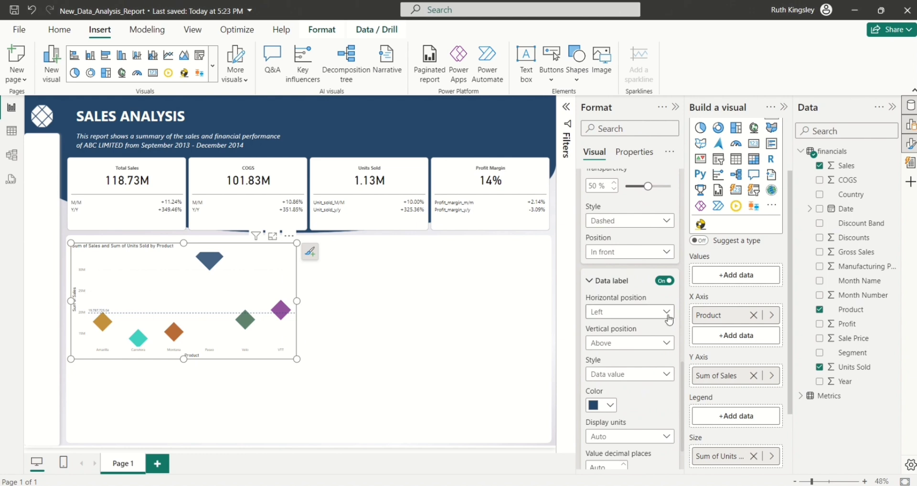
pyautogui.click(666, 313)
pyautogui.click(667, 314)
pyautogui.moveTo(683, 395); pyautogui.dragTo(683, 419)
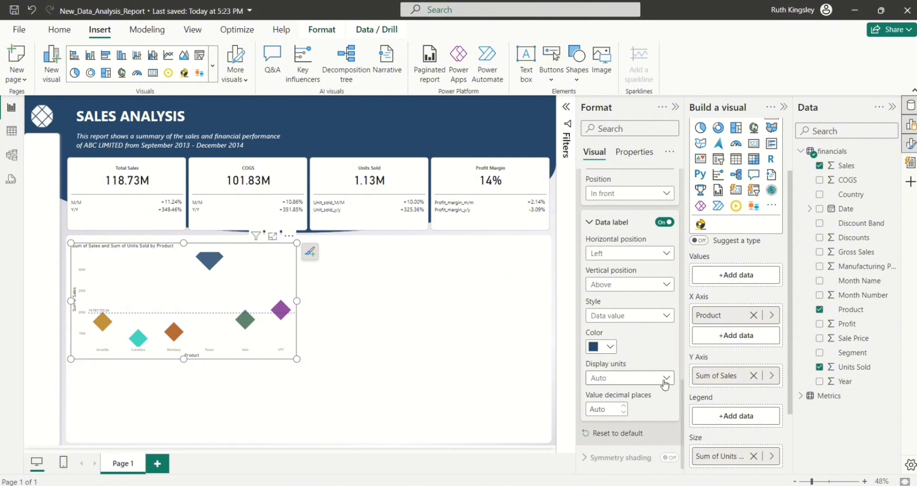
pyautogui.moveTo(683, 393); pyautogui.dragTo(674, 279)
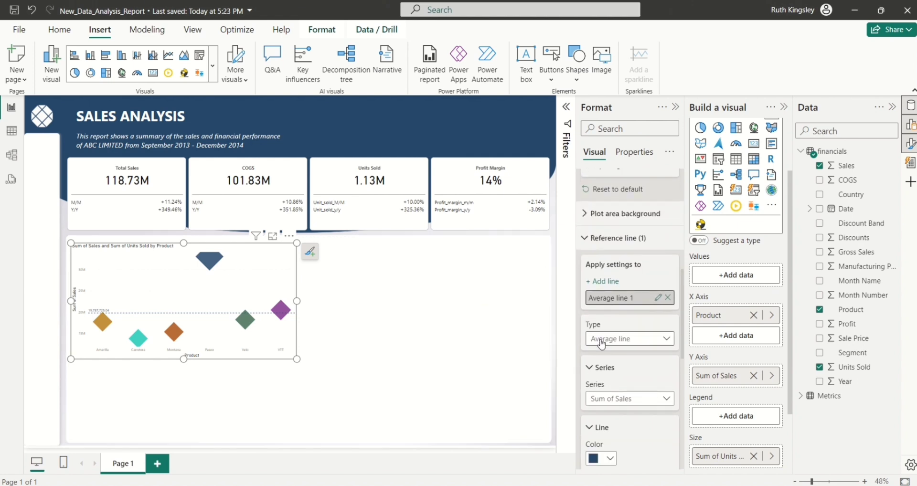
pyautogui.click(591, 373)
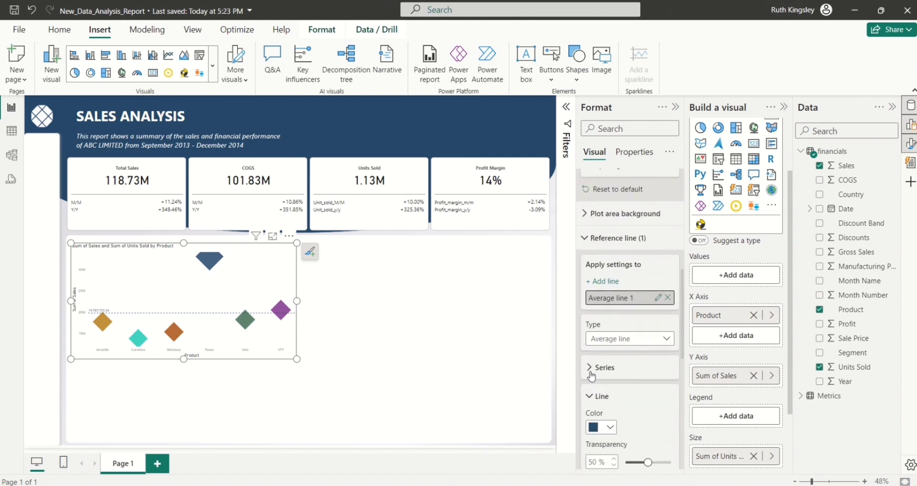
pyautogui.click(588, 240)
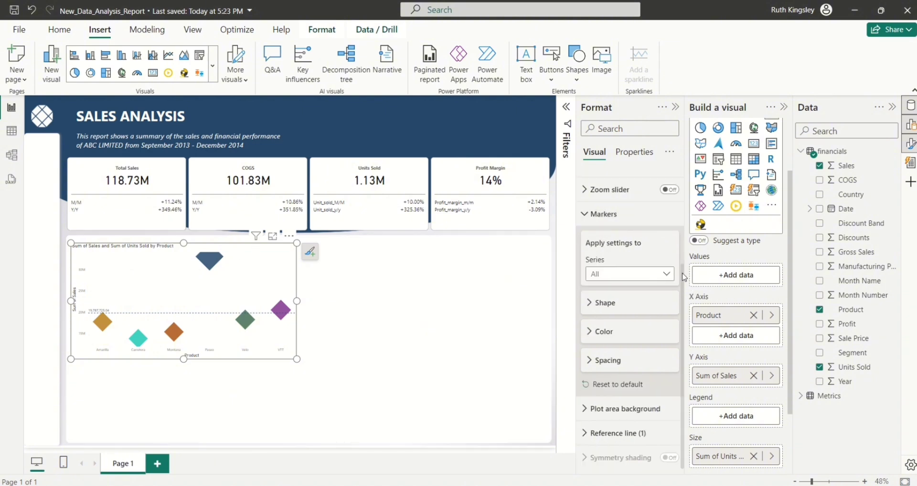
# - Change the scatter chart's title to "Sales and Units Sold by Product"
pyautogui.scroll(3, 686, 243)
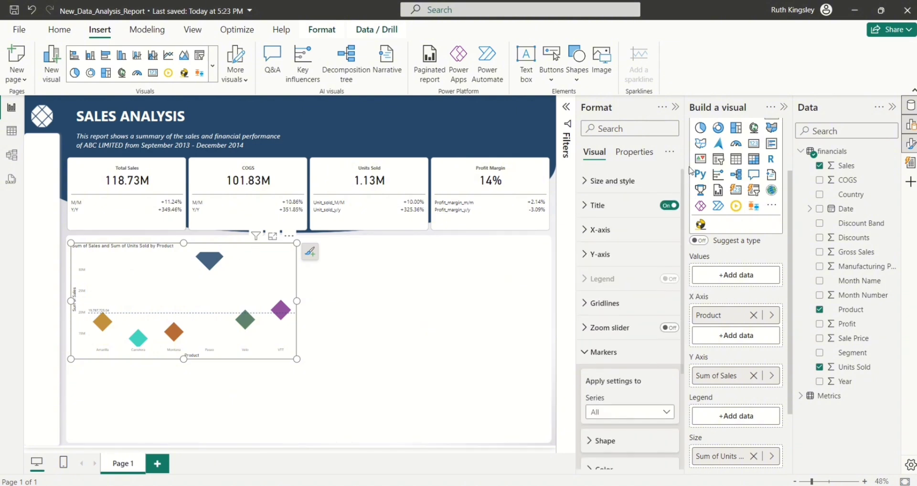
pyautogui.click(587, 210)
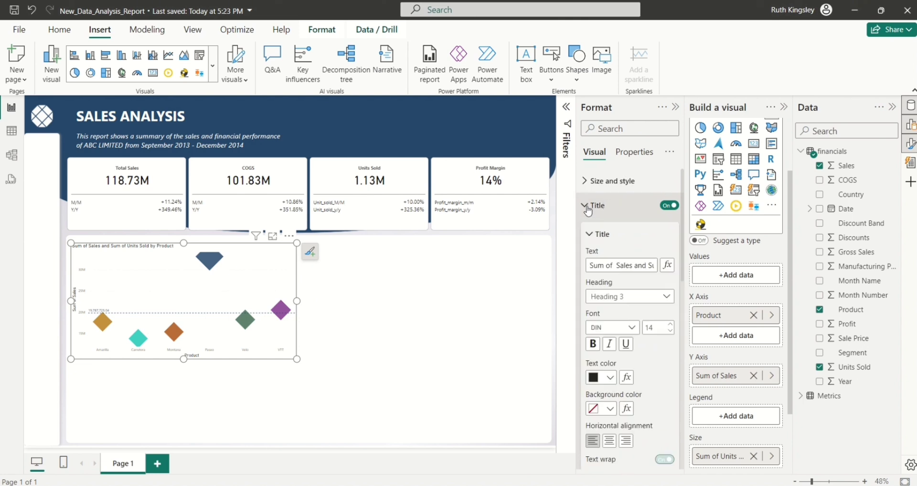
pyautogui.click(619, 266)
pyautogui.press('BackSpace')
pyautogui.press('BackSpace')
pyautogui.press('BackSpace')
pyautogui.press('BackSpace')
pyautogui.press('BackSpace')
pyautogui.press('BackSpace')
pyautogui.press('BackSpace')
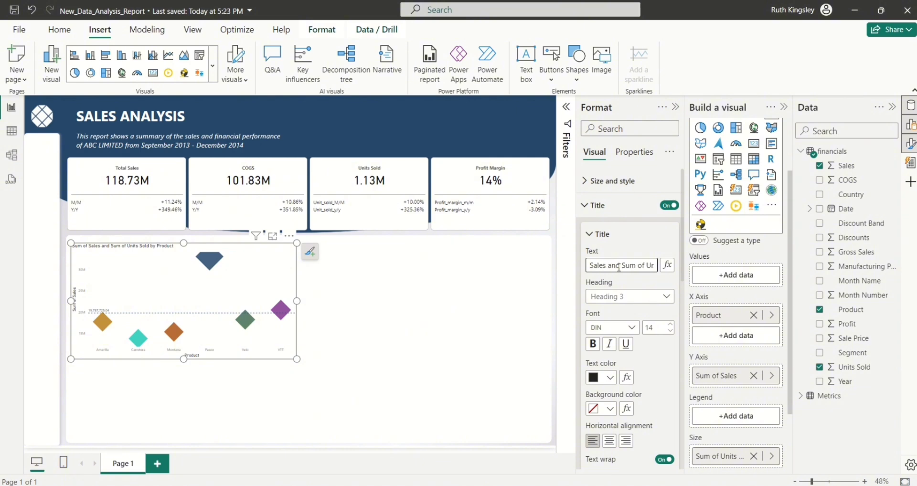
pyautogui.press('Right')
pyautogui.press('Right')
pyautogui.press('Right')
pyautogui.press('BackSpace')
pyautogui.press('BackSpace')
pyautogui.press('BackSpace')
pyautogui.press('BackSpace')
pyautogui.press('BackSpace')
pyautogui.press('BackSpace')
pyautogui.press('BackSpace')
pyautogui.press('BackSpace')
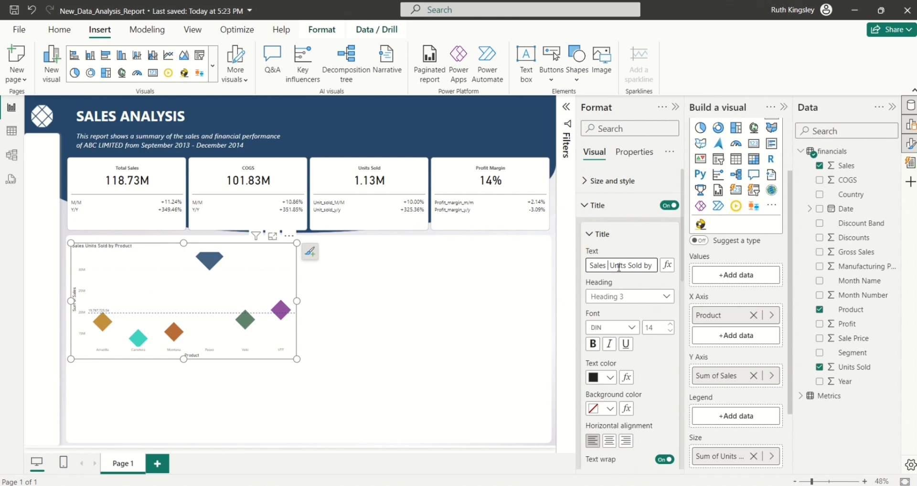
pyautogui.write('and')
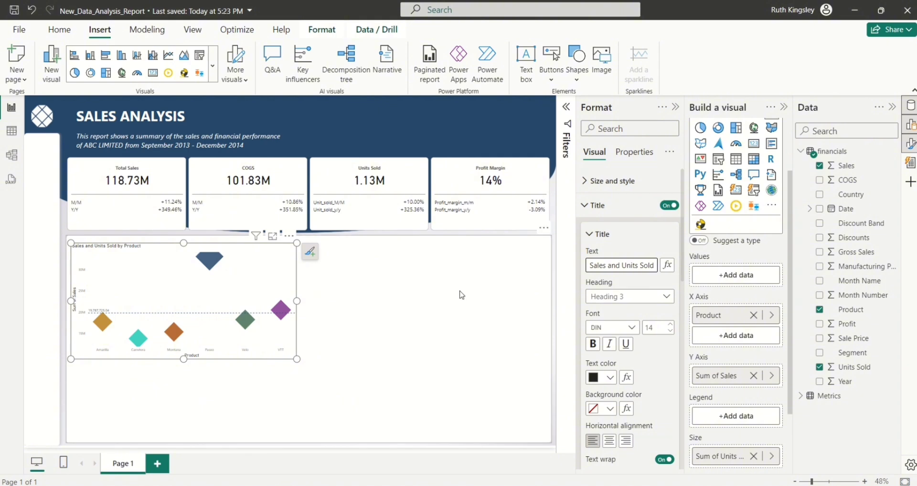
pyautogui.click(590, 205)
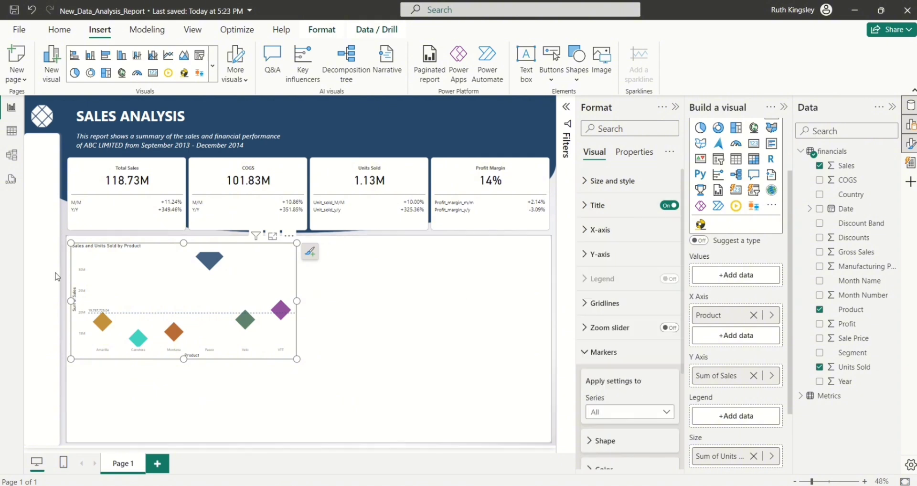
# - Set the scatter chart's Y-axis range to a minimum of 0 and a maximum of 40000000
pyautogui.moveTo(215, 263)
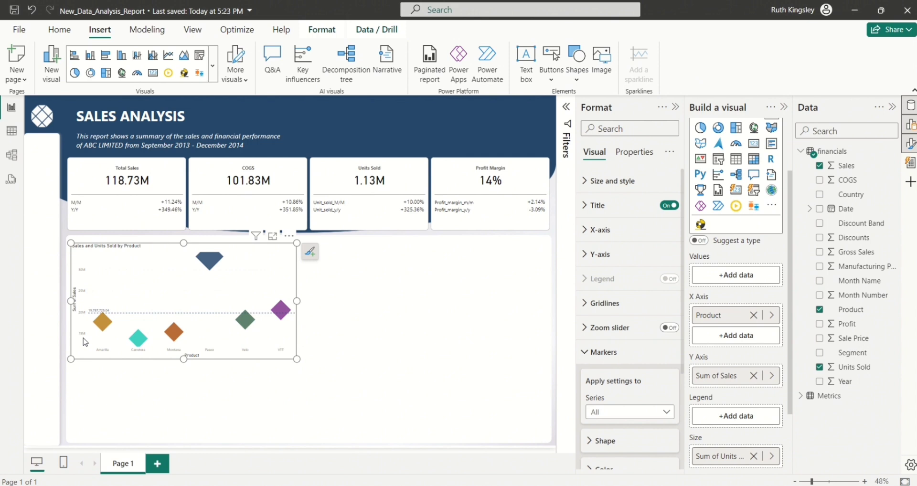
pyautogui.click(587, 259)
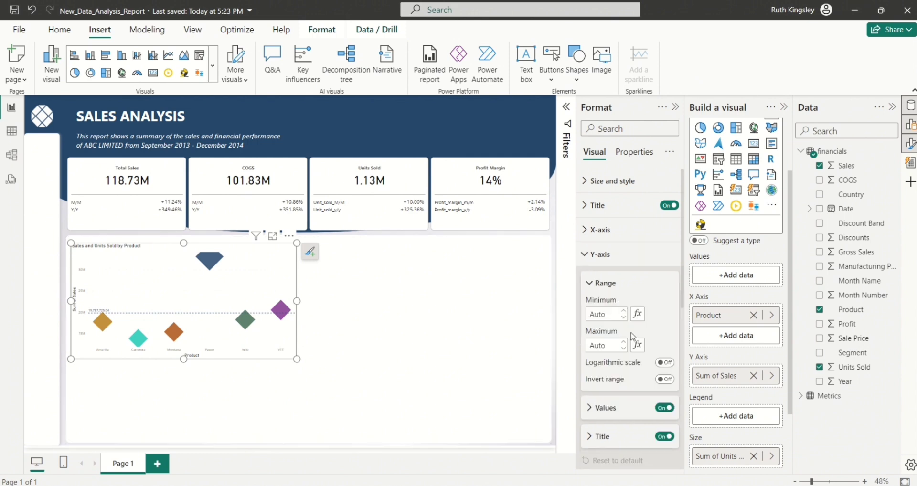
pyautogui.click(610, 315)
pyautogui.write('0')
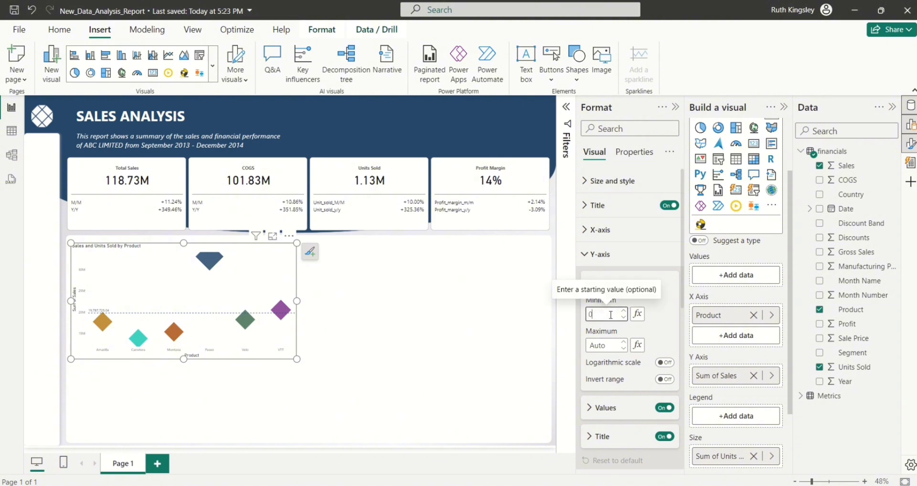
pyautogui.click(610, 344)
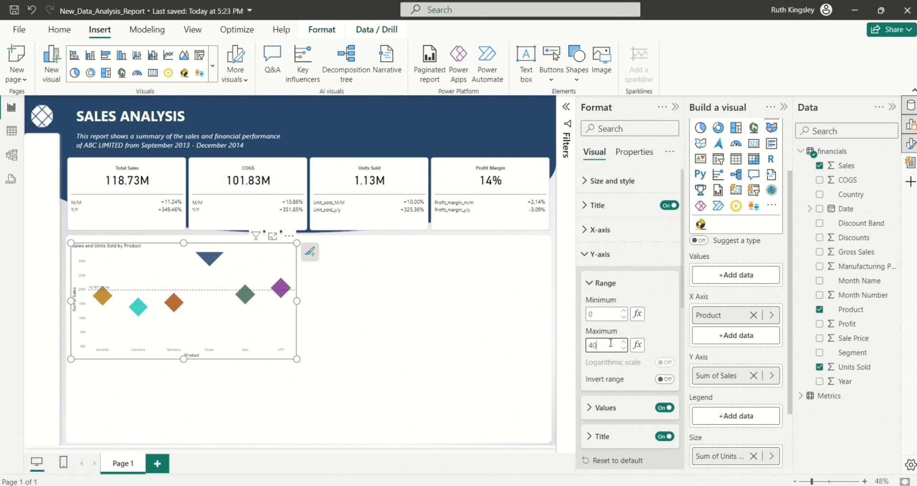
pyautogui.press('Return')
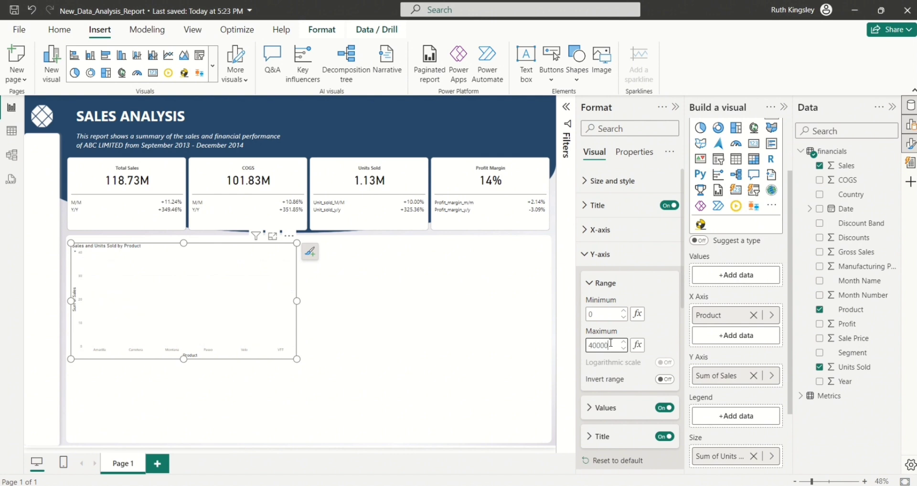
pyautogui.write('0000')
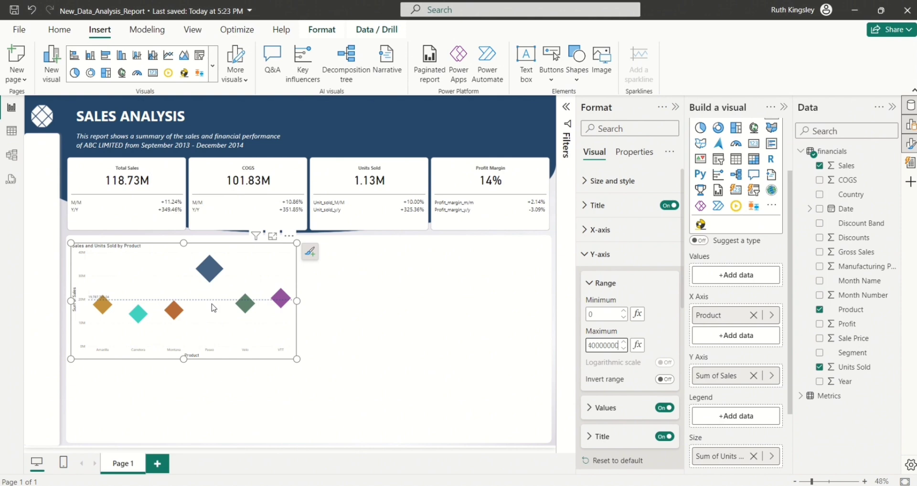
# - Add a donut chart to the page and place it directly beside the scatter chart
pyautogui.click(331, 306)
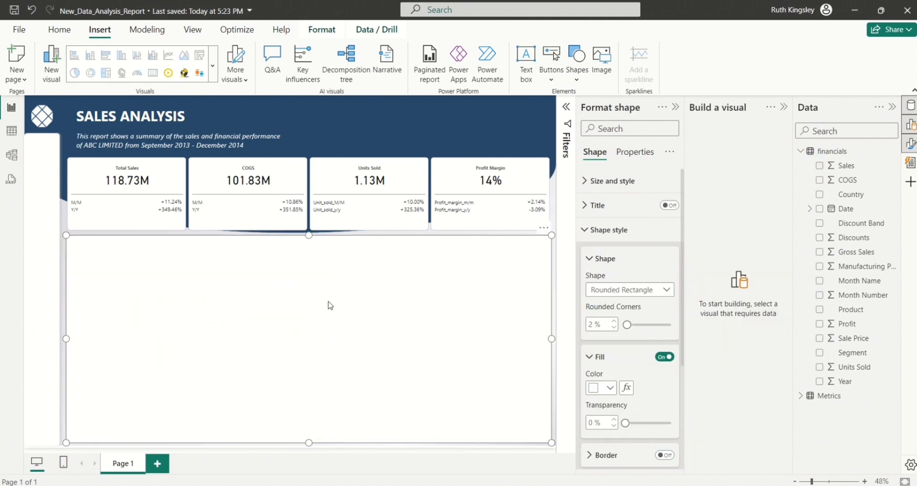
pyautogui.click(330, 307)
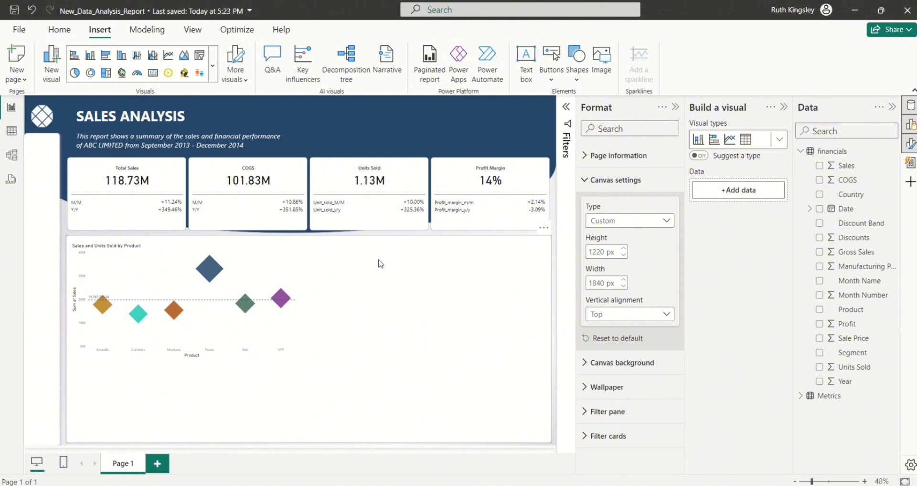
pyautogui.click(780, 139)
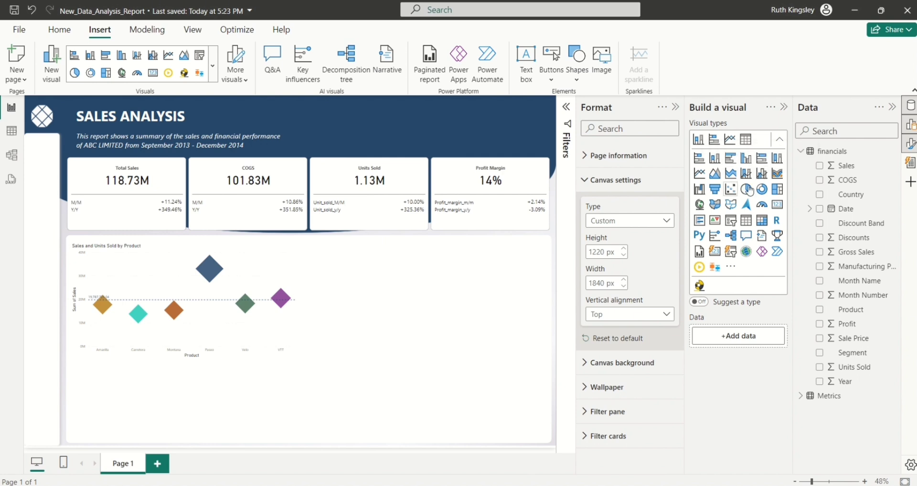
pyautogui.click(762, 191)
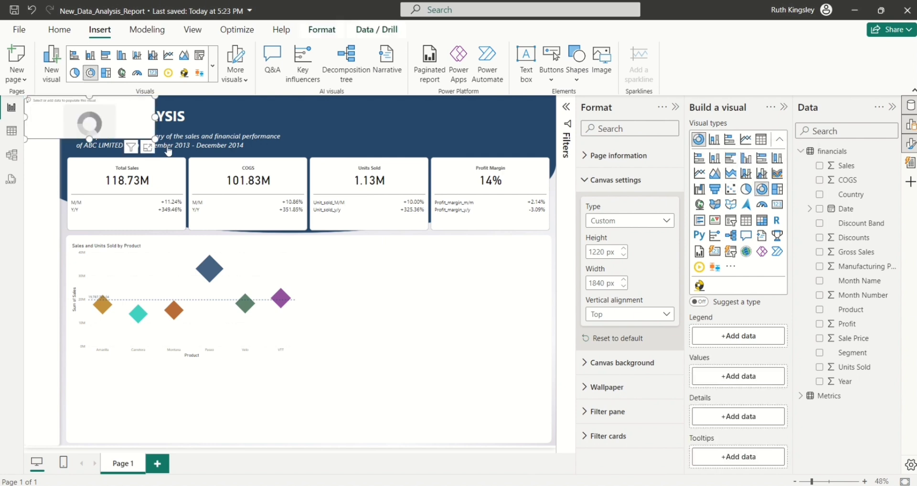
pyautogui.moveTo(66, 122); pyautogui.dragTo(366, 351)
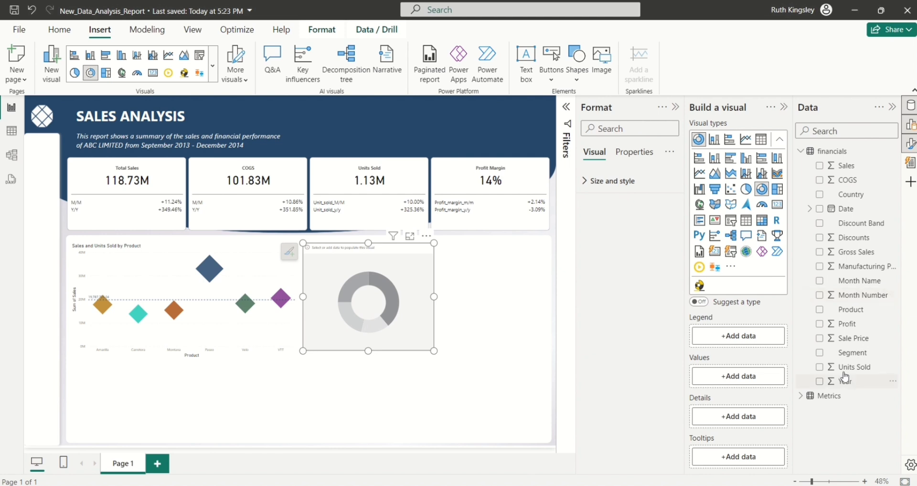
# - Populate the donut chart with Segment as legend and Sales as values, and turn off its detail labels
pyautogui.click(820, 354)
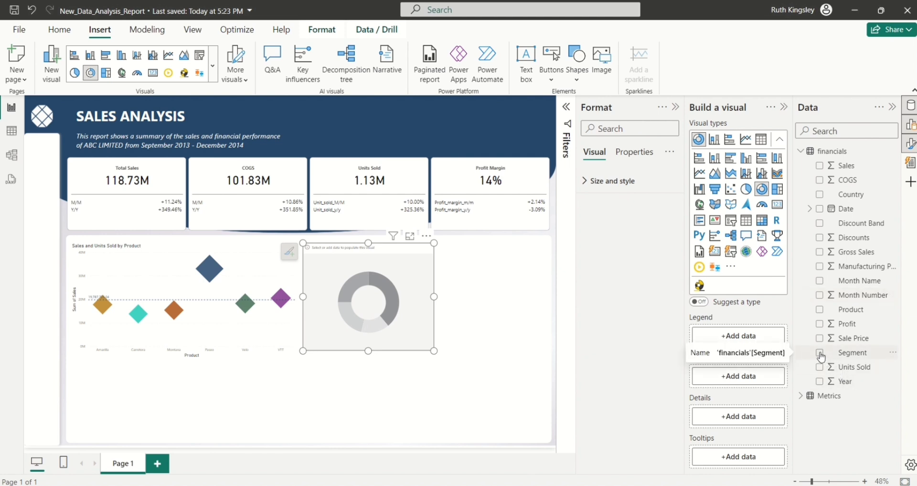
pyautogui.click(820, 167)
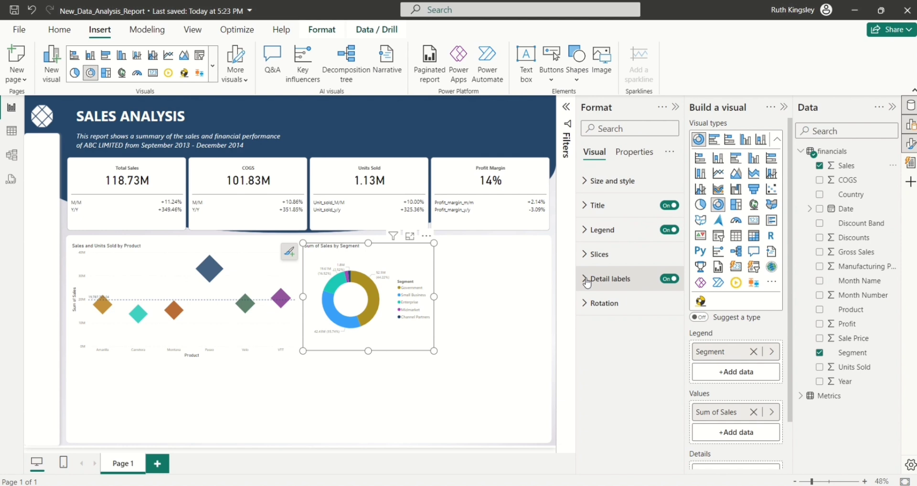
pyautogui.click(668, 279)
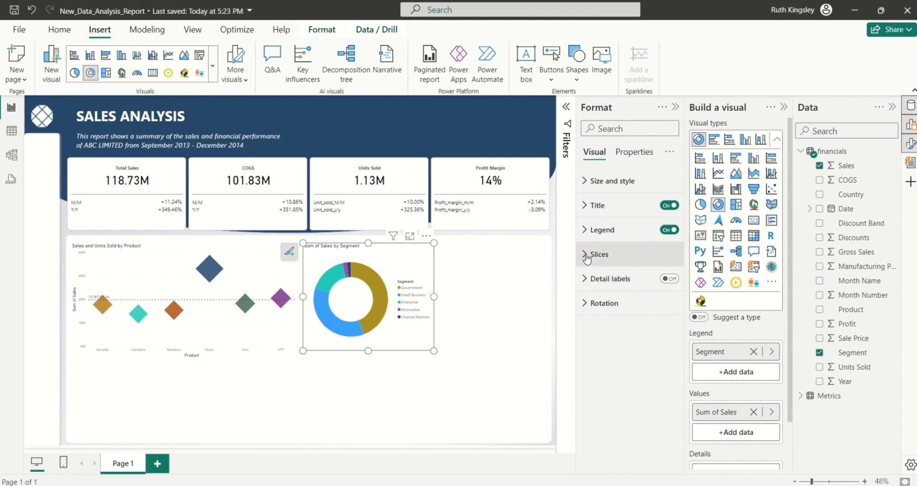
# - Color the donut chart's Government slice dark blue and its Small Business slice dark teal
pyautogui.click(598, 255)
pyautogui.click(610, 314)
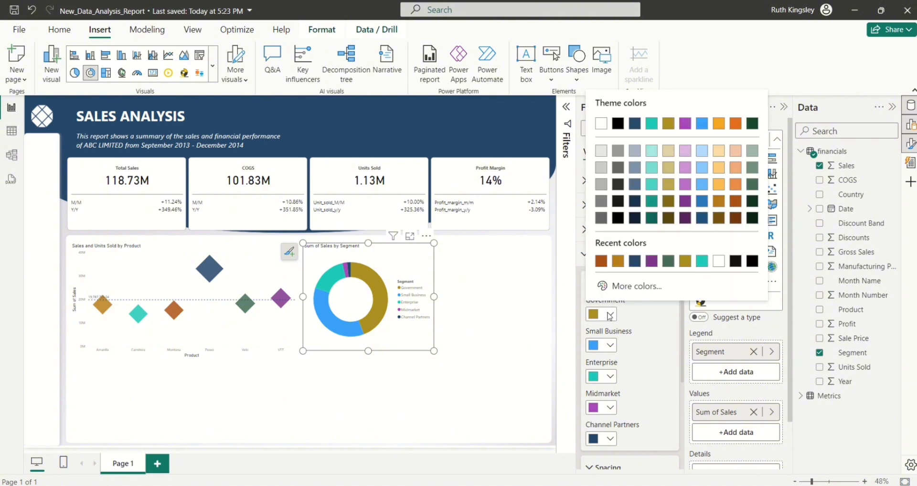
pyautogui.click(635, 261)
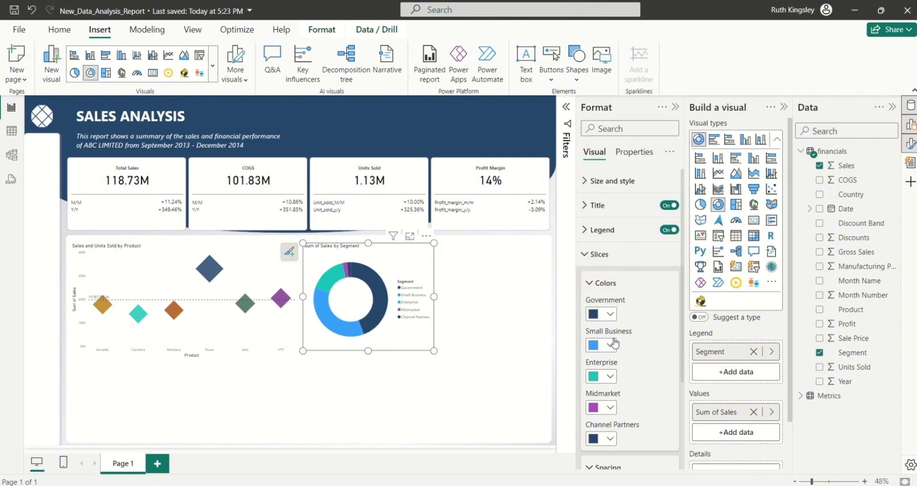
pyautogui.click(610, 345)
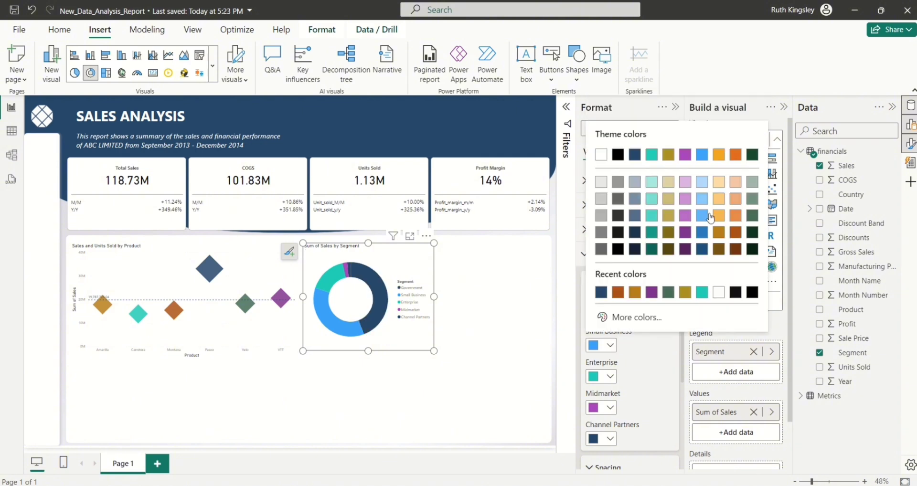
pyautogui.click(754, 216)
pyautogui.click(610, 344)
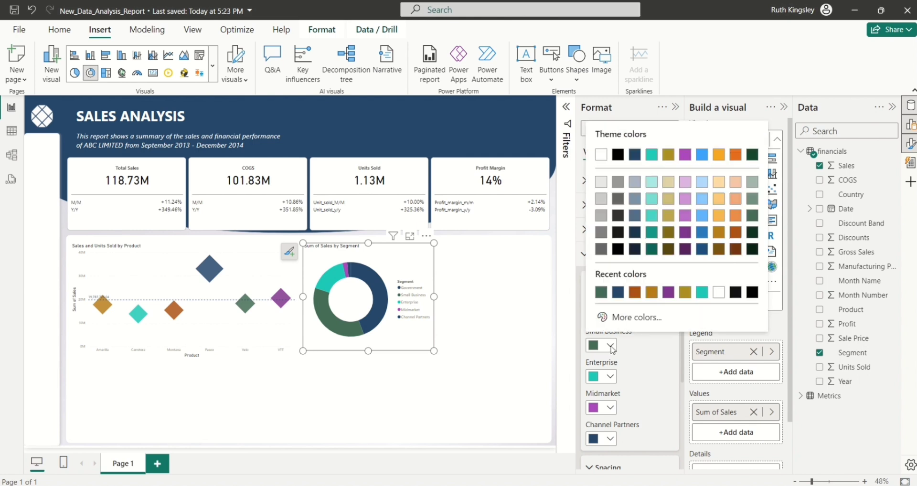
pyautogui.click(652, 233)
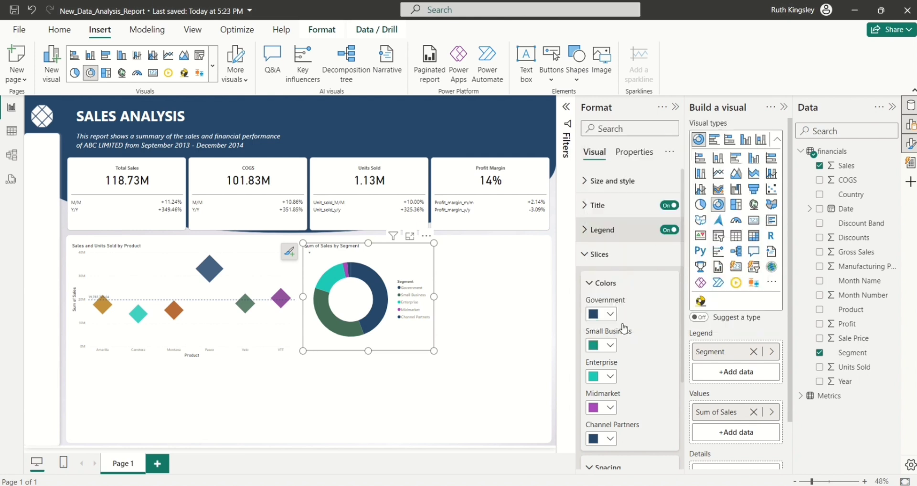
pyautogui.click(584, 254)
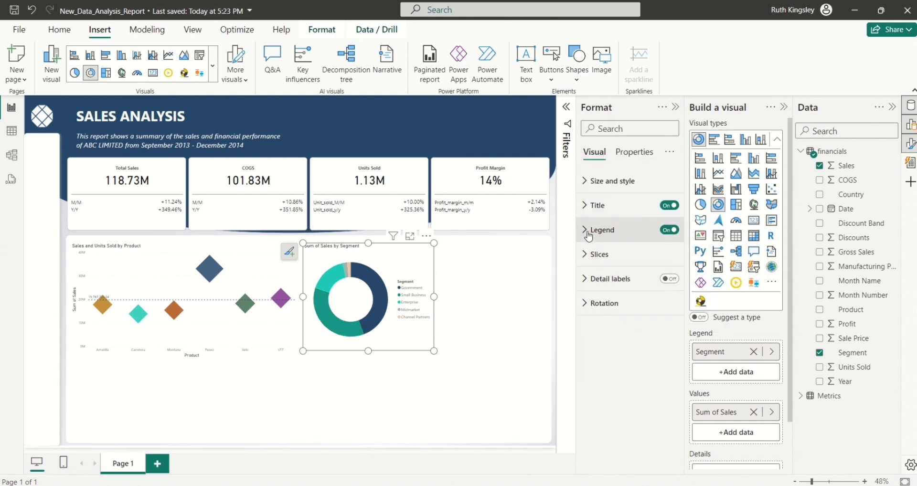
# - Set the inner radius of the donut chart's slices to 73%
pyautogui.click(588, 260)
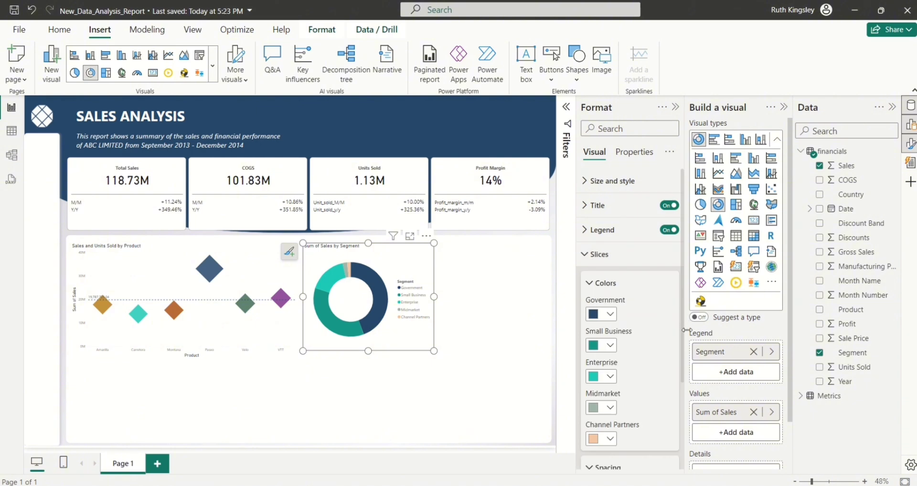
pyautogui.scroll(-3, 662, 411)
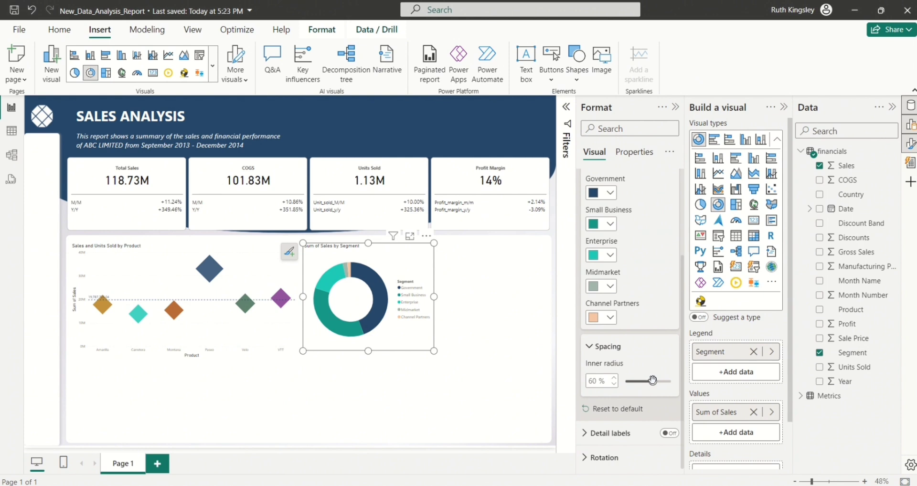
pyautogui.moveTo(652, 381); pyautogui.dragTo(660, 382)
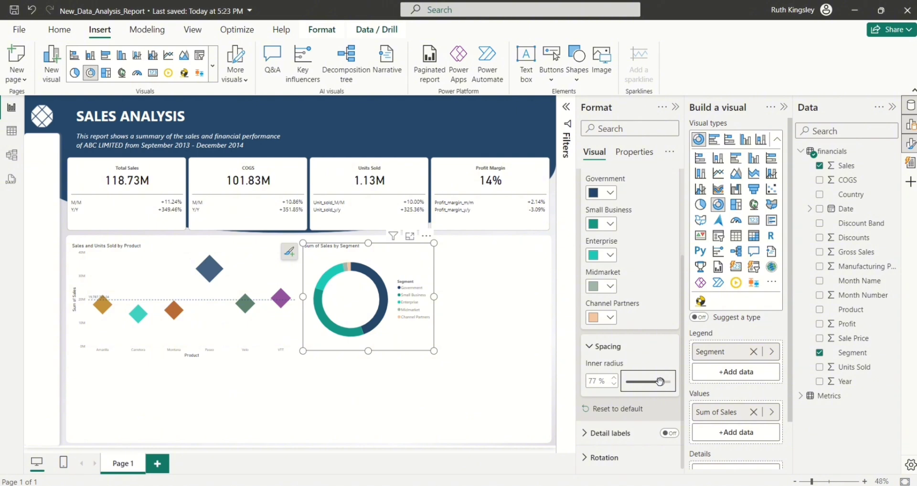
pyautogui.moveTo(660, 381); pyautogui.dragTo(658, 383)
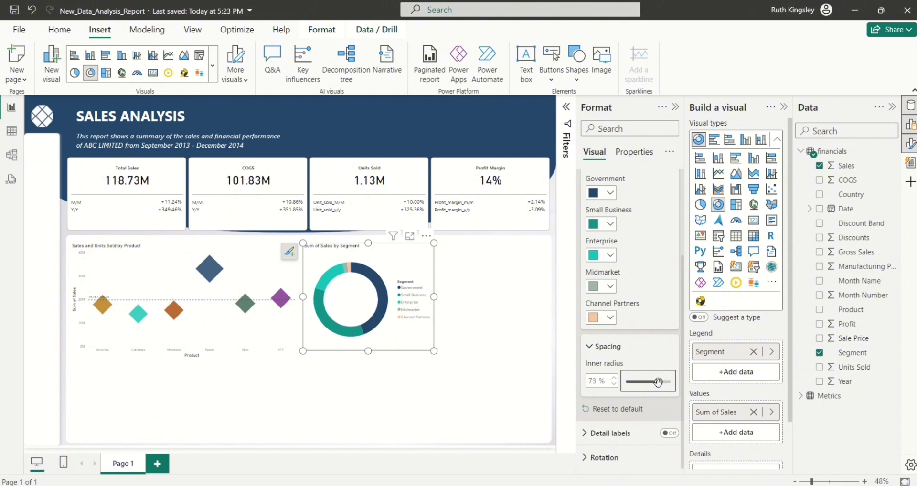
pyautogui.click(470, 279)
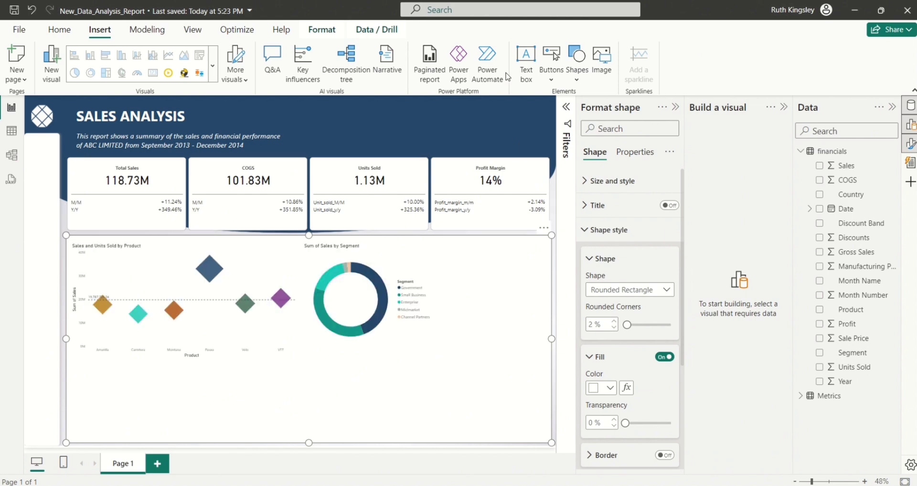
# - Add a card showing Sales and shrink it to fit inside the donut chart's hole
pyautogui.click(502, 108)
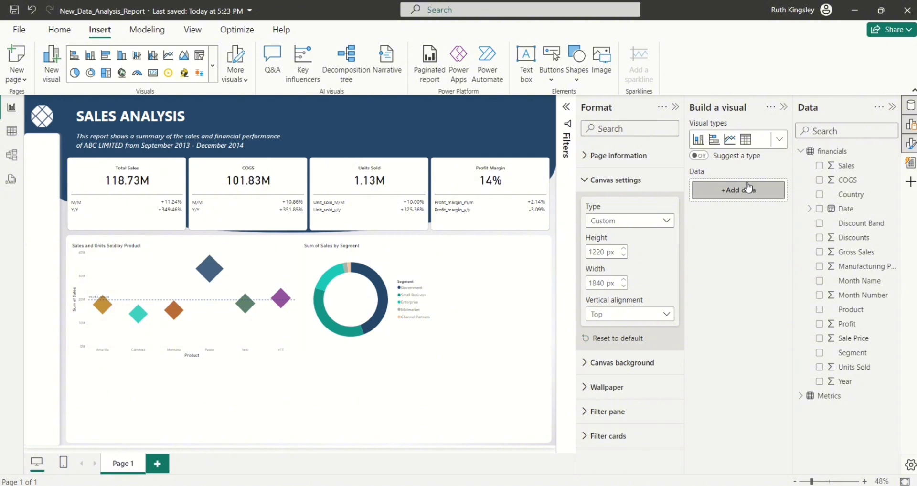
pyautogui.click(779, 141)
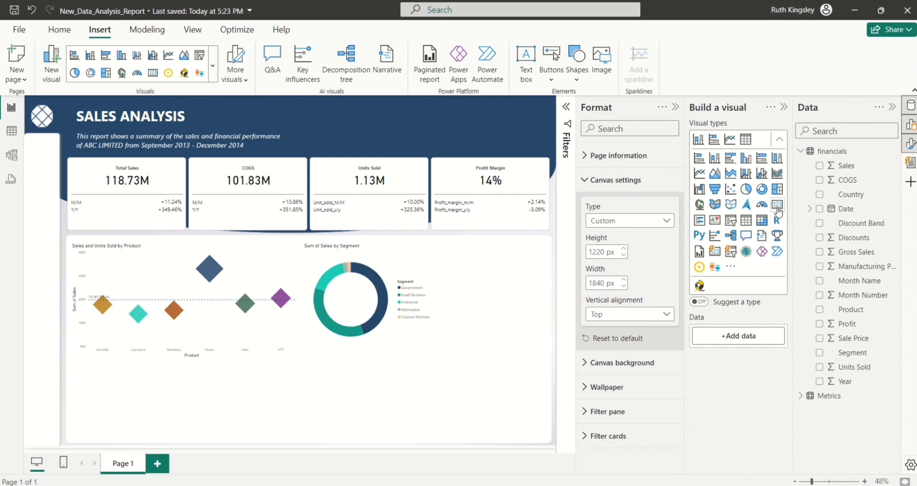
pyautogui.click(777, 205)
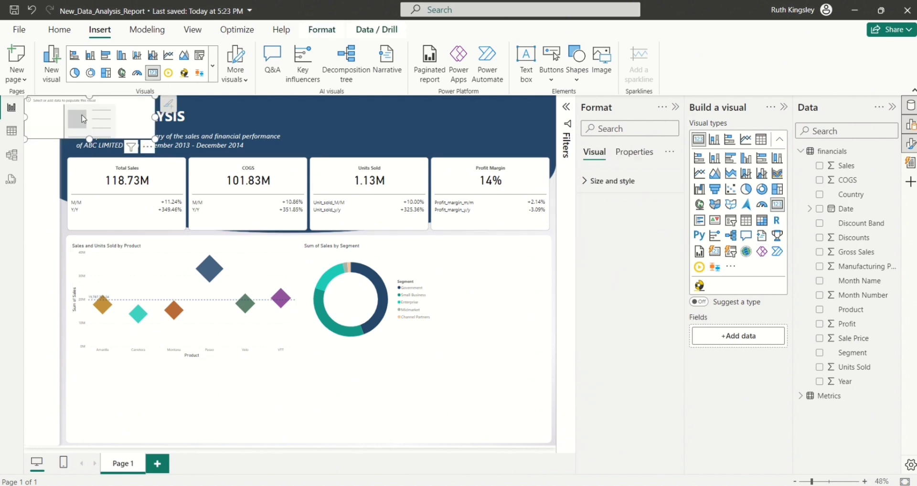
pyautogui.moveTo(85, 119); pyautogui.dragTo(408, 307)
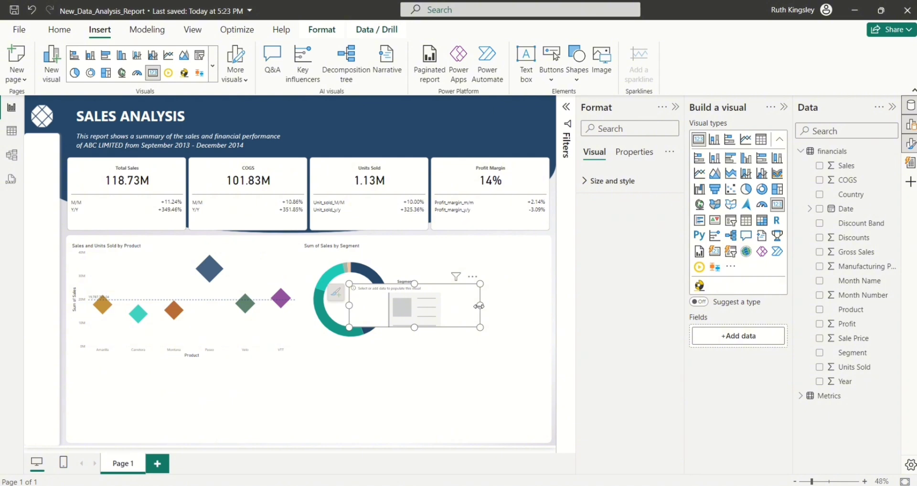
pyautogui.moveTo(480, 306); pyautogui.dragTo(367, 308)
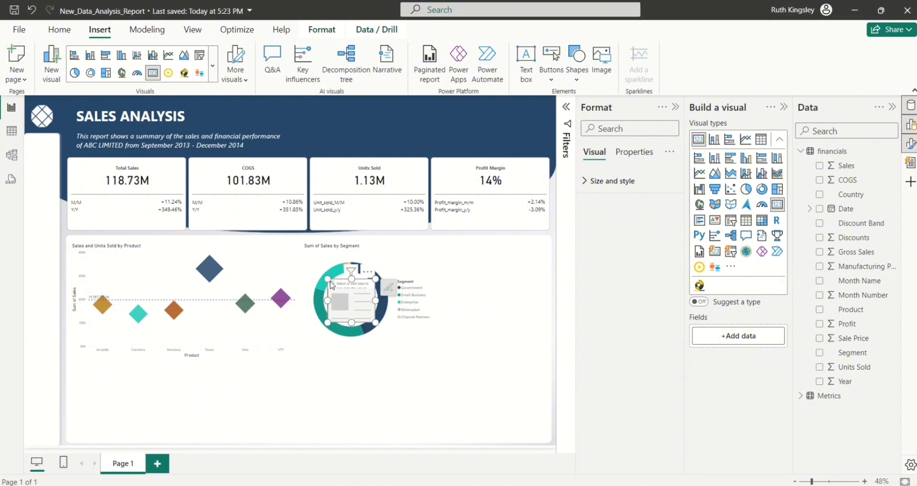
pyautogui.moveTo(328, 279); pyautogui.dragTo(354, 309)
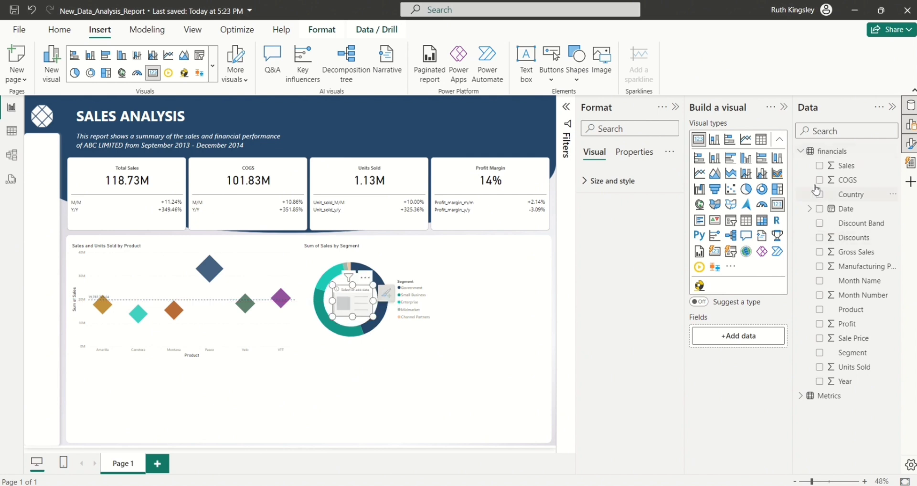
pyautogui.click(820, 166)
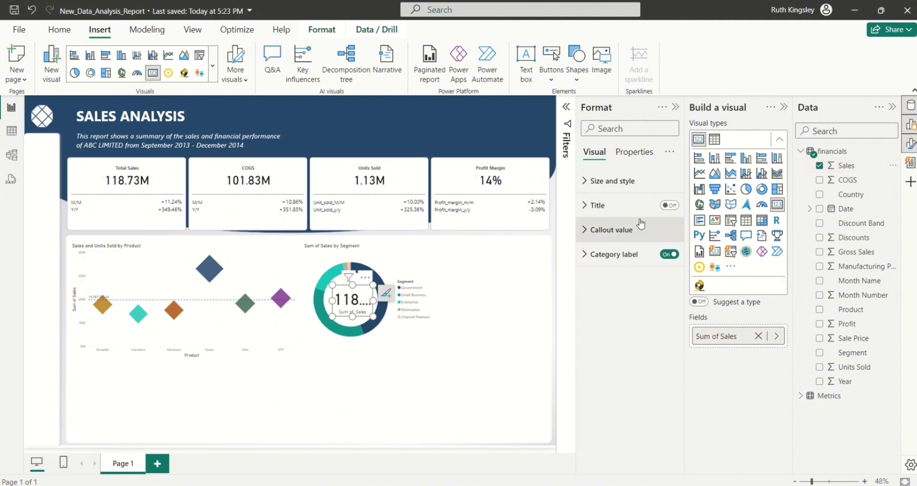
# - Set the card's callout value font size to 30 and turn off its category label
pyautogui.click(590, 232)
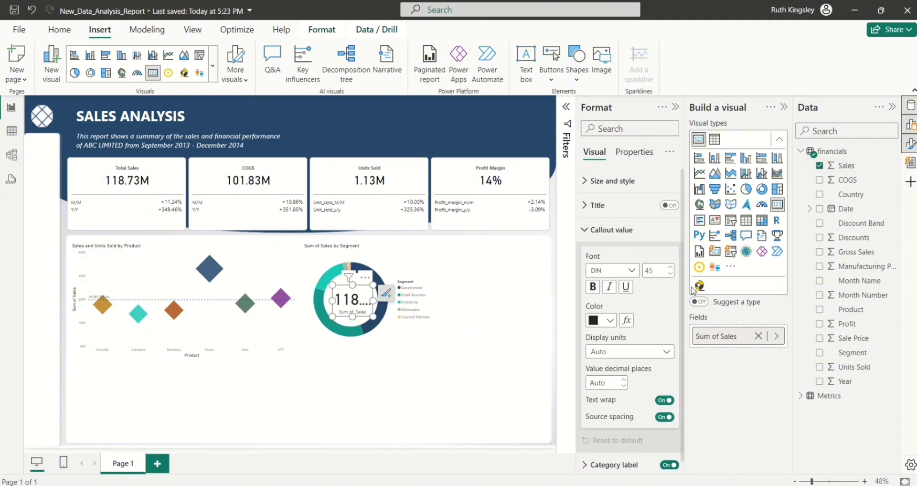
pyautogui.click(654, 270)
pyautogui.write('30')
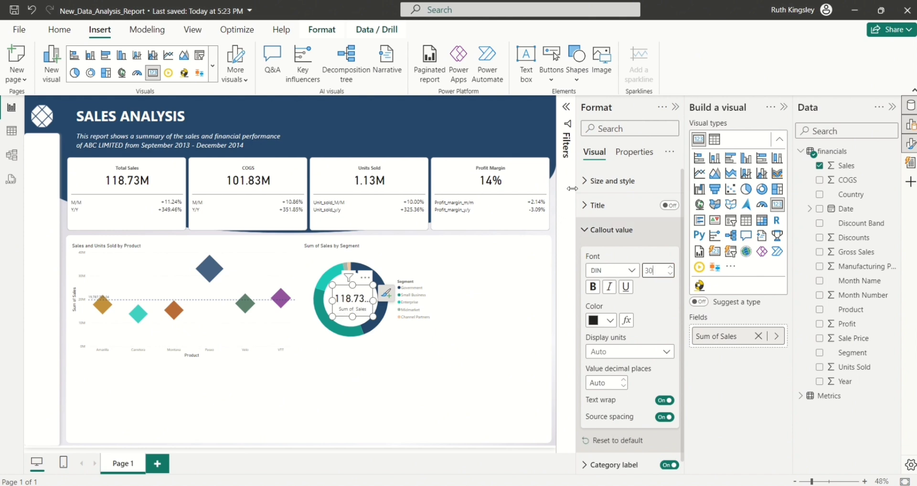
pyautogui.click(585, 232)
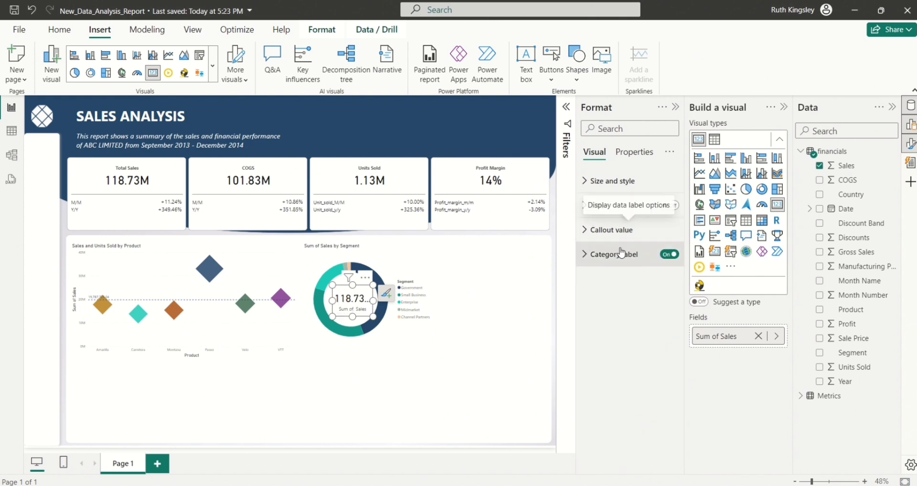
pyautogui.click(668, 257)
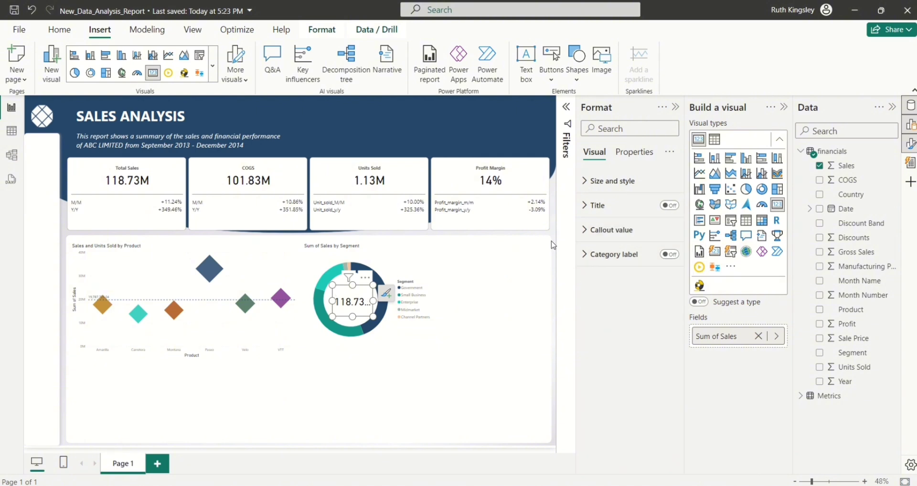
# - Reduce the card's callout value font size to 25 and set its value decimal places to 0
pyautogui.click(595, 230)
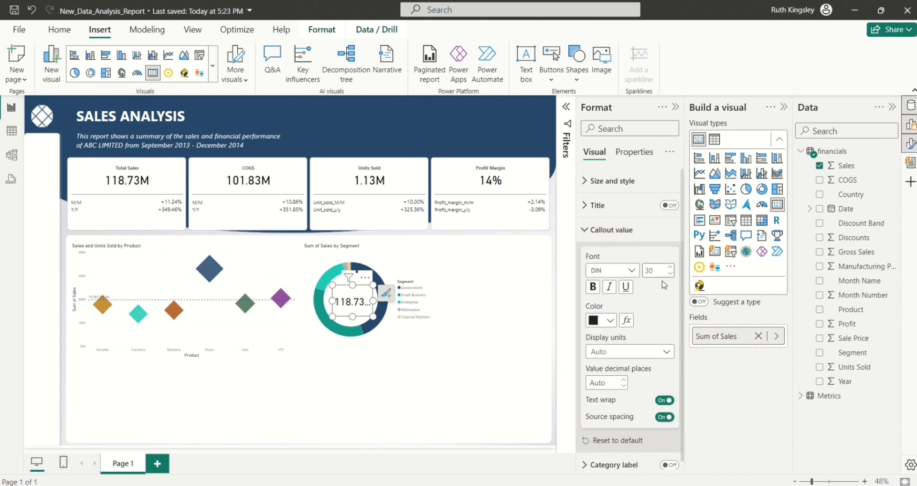
pyautogui.doubleClick(656, 272)
pyautogui.write('2')
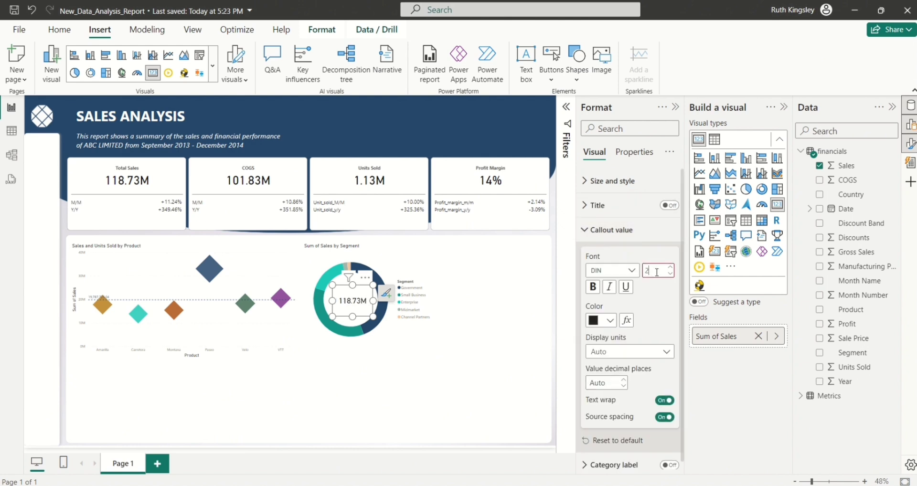
pyautogui.write('255')
pyautogui.click(612, 381)
pyautogui.click(609, 382)
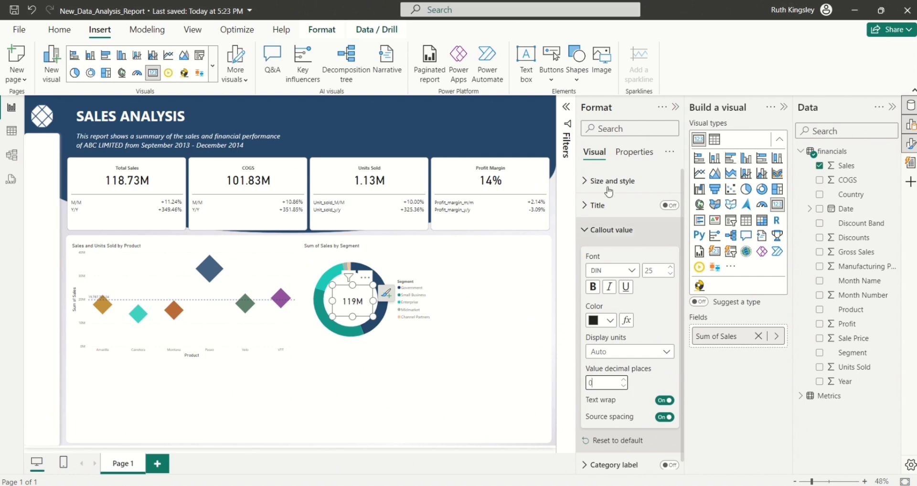
# - Filter the card by Segment with a Top N filter showing the top 1 by Sum of Sales
pyautogui.click(566, 111)
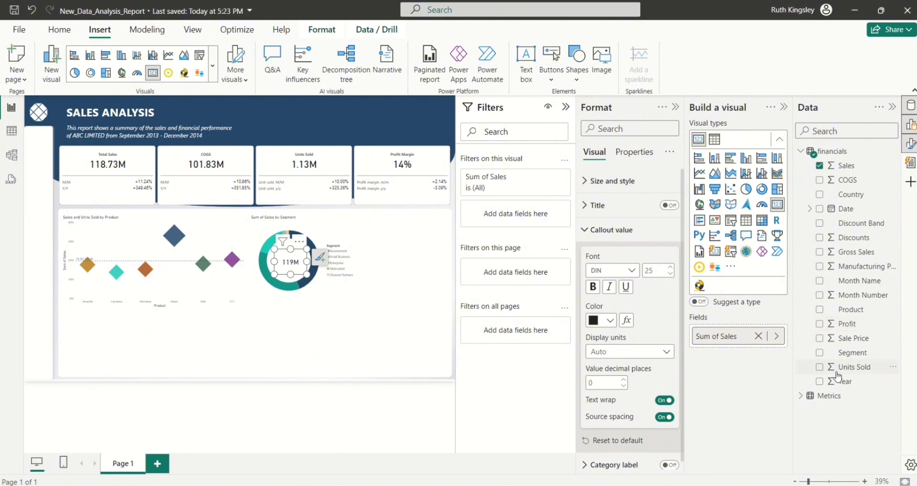
pyautogui.moveTo(848, 357); pyautogui.dragTo(507, 223)
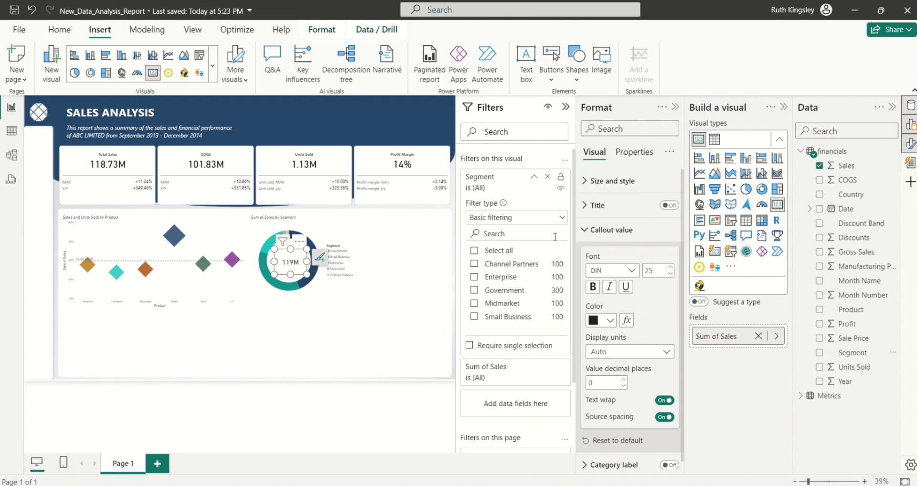
pyautogui.click(563, 219)
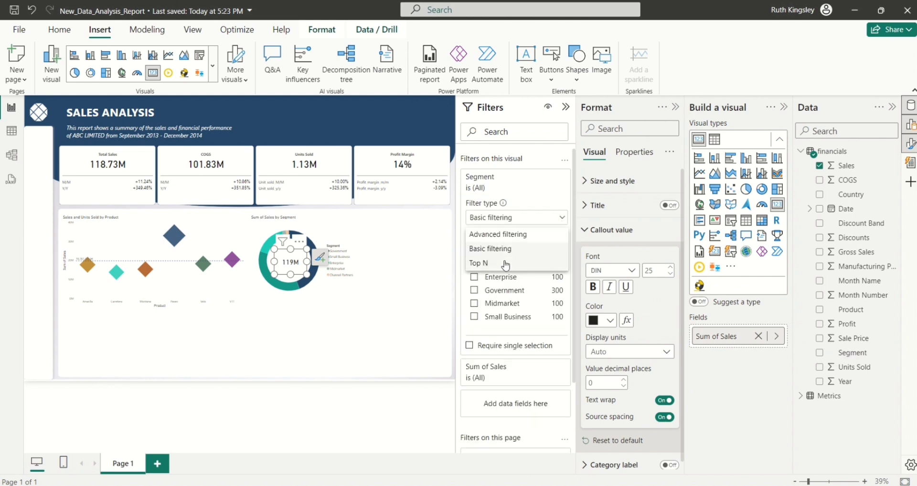
pyautogui.click(506, 265)
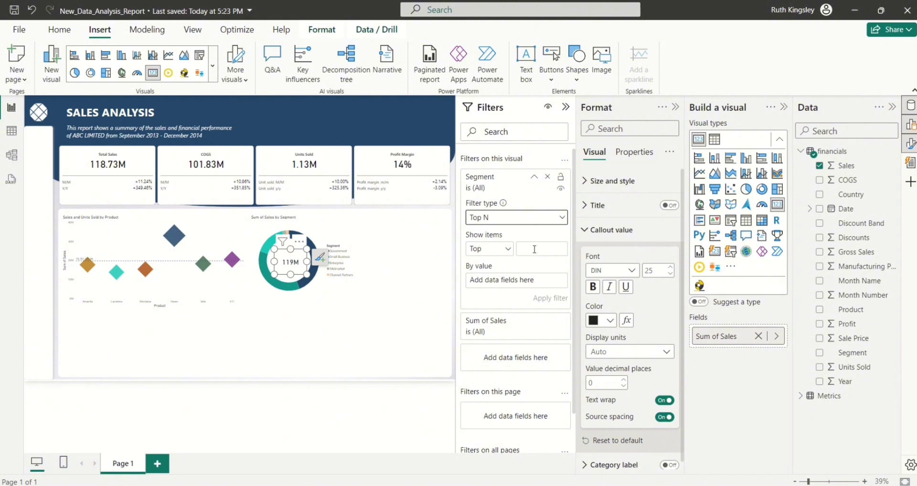
pyautogui.click(534, 250)
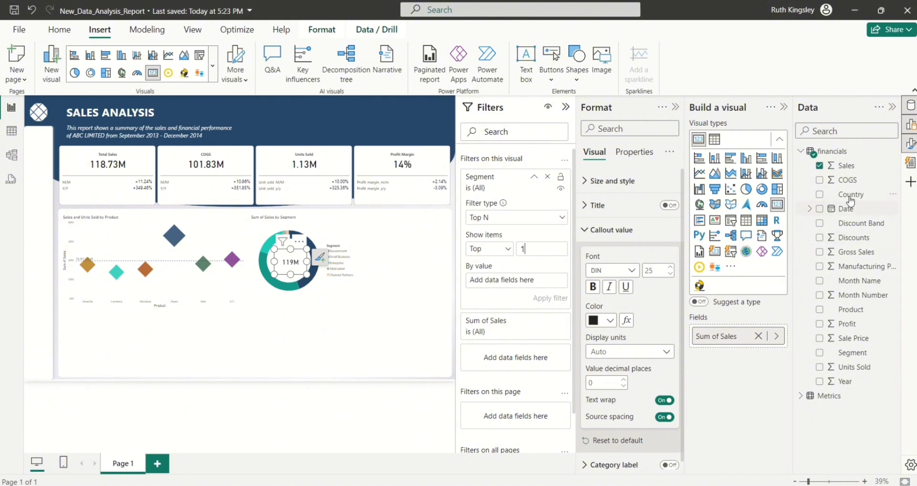
pyautogui.moveTo(858, 171); pyautogui.dragTo(524, 286)
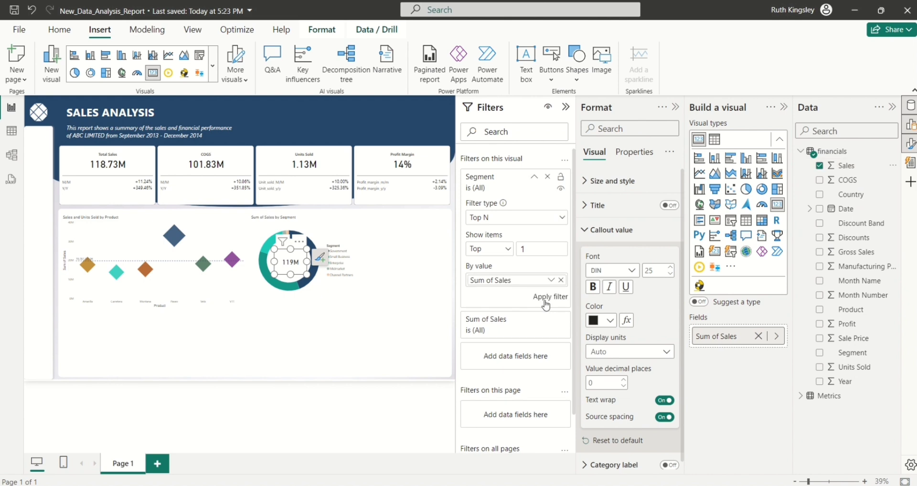
pyautogui.click(547, 300)
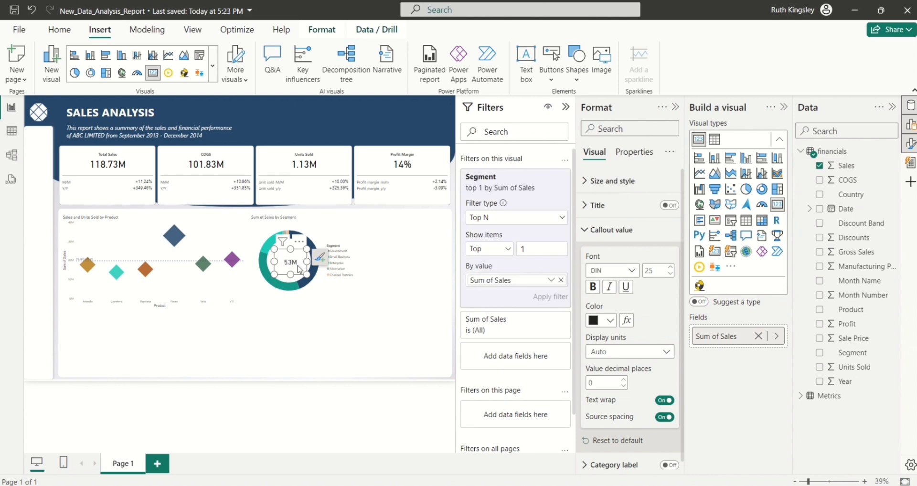
# - Rename the card's Sum of Sales field to Government for this visual
pyautogui.moveTo(313, 247)
pyautogui.doubleClick(723, 337)
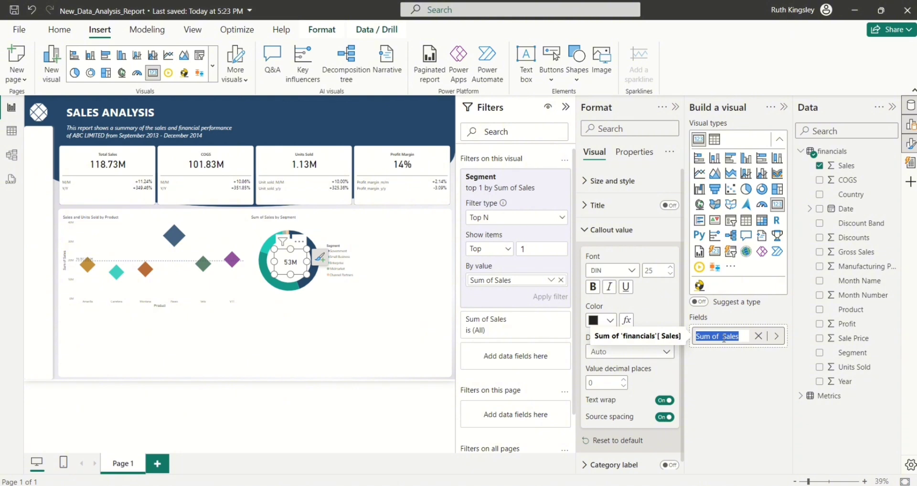
pyautogui.write('Government')
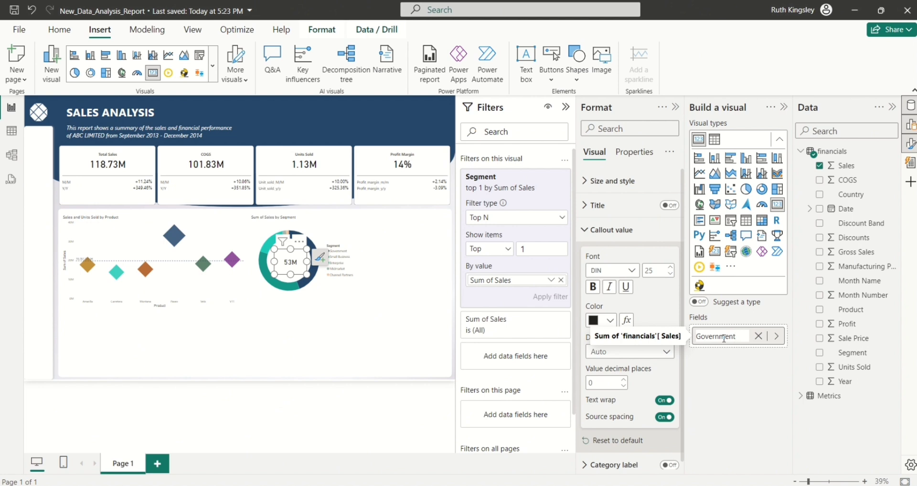
pyautogui.click(347, 340)
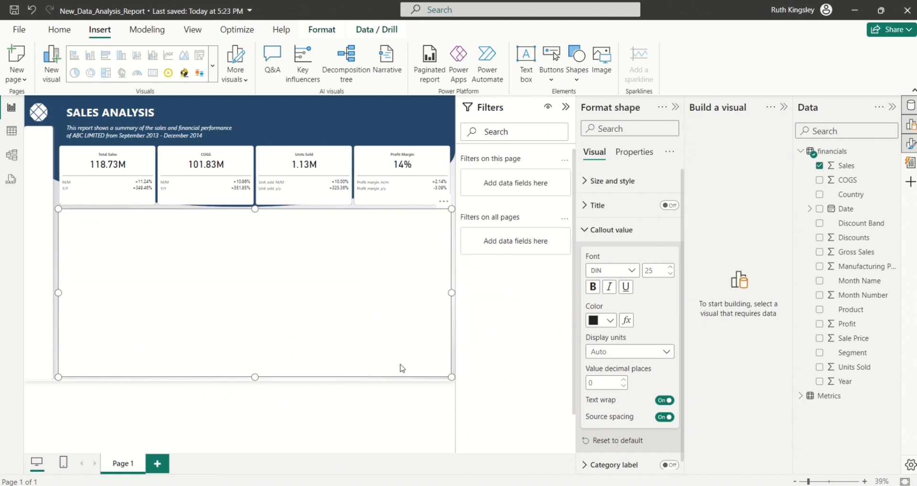
pyautogui.click(374, 122)
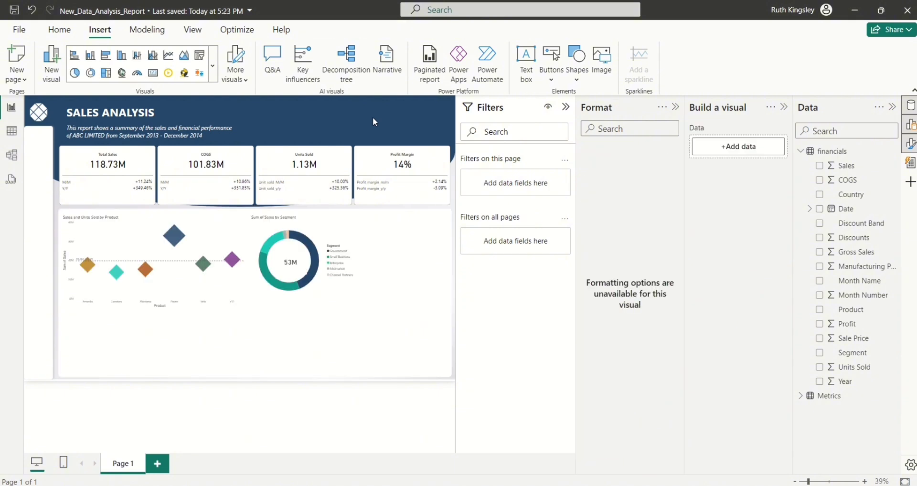
# - Duplicate the donut chart, place the copy beside the original, and narrow it to fit within the white background panel
pyautogui.click(319, 235)
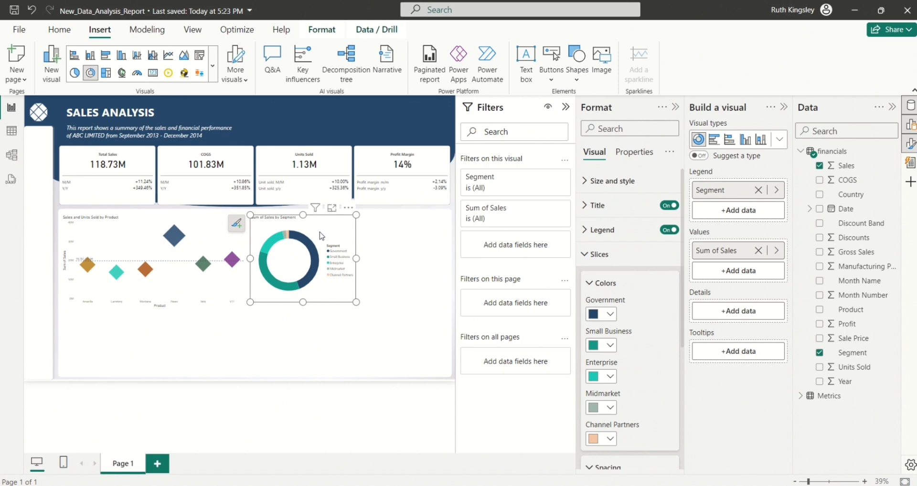
pyautogui.hotkey('ctrl', 'c')
pyautogui.hotkey('ctrl', 'v')
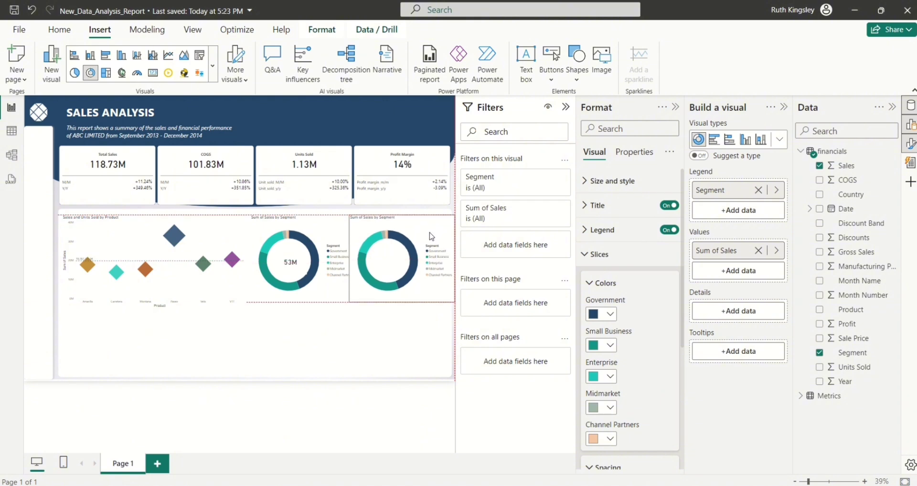
pyautogui.click(431, 236)
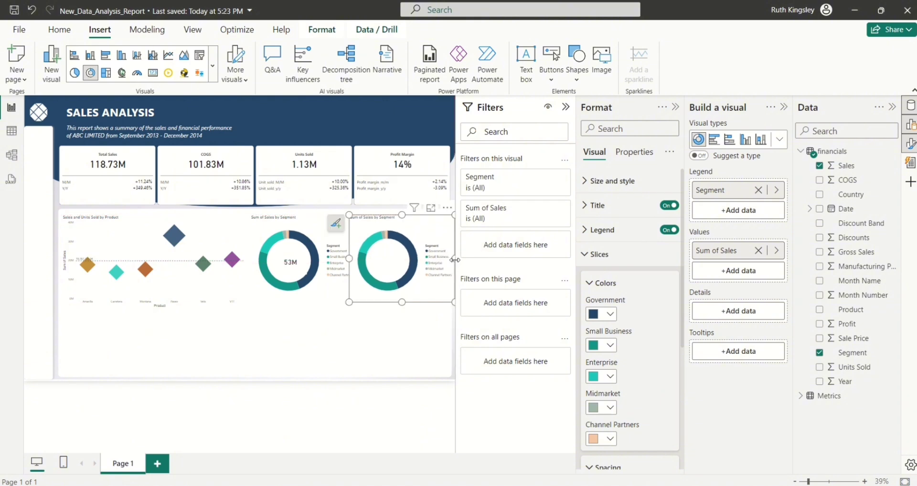
pyautogui.moveTo(454, 259); pyautogui.dragTo(445, 261)
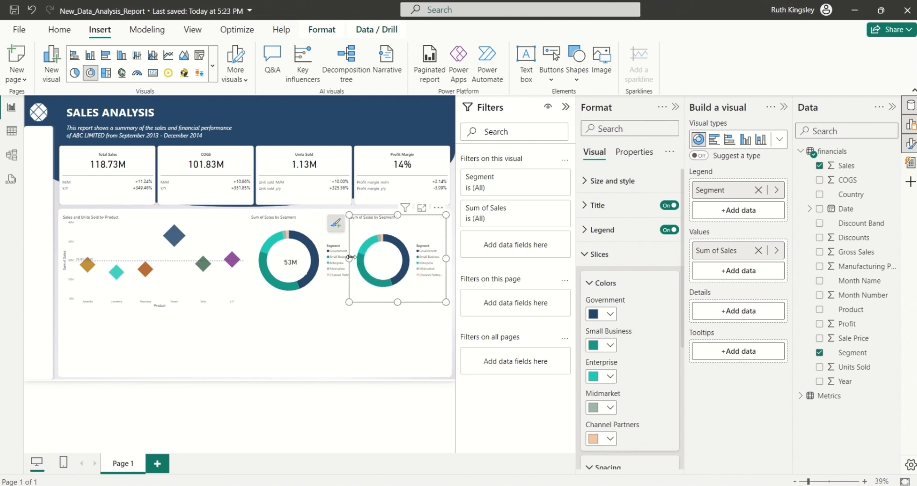
# - Turn on the category label of the card inside the Sales by Segment donut chart
pyautogui.click(286, 259)
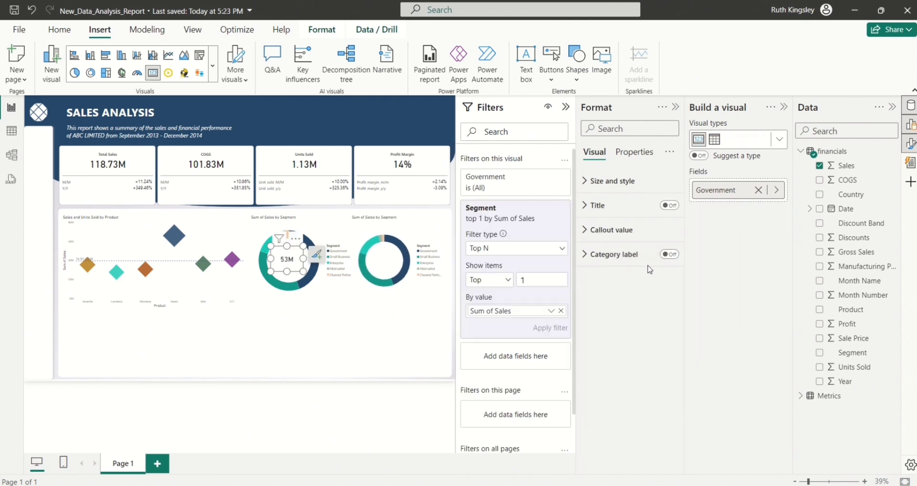
pyautogui.click(670, 254)
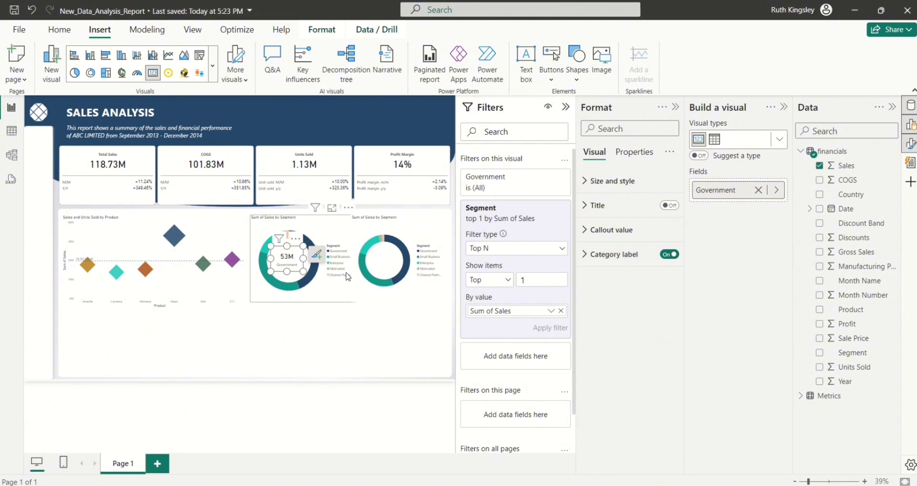
# - Replace the copied donut chart's Segment legend with Discount Band, adding the same field to its details
pyautogui.click(391, 277)
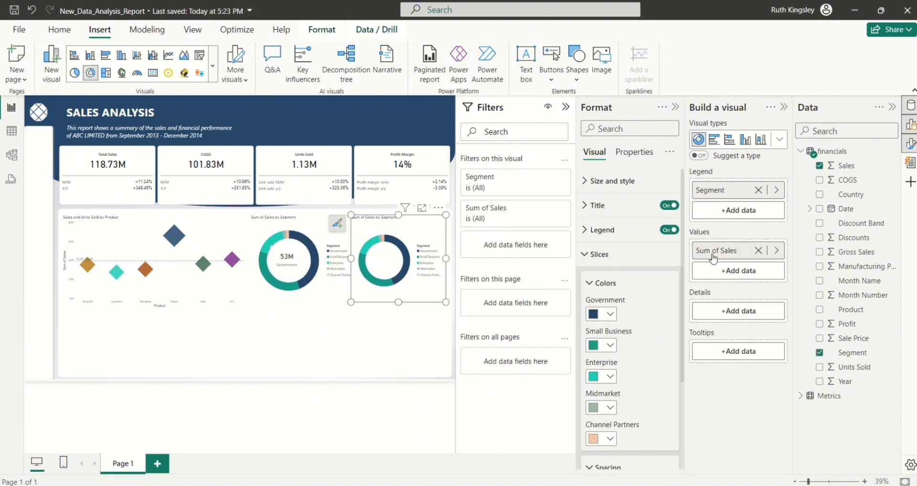
pyautogui.click(758, 190)
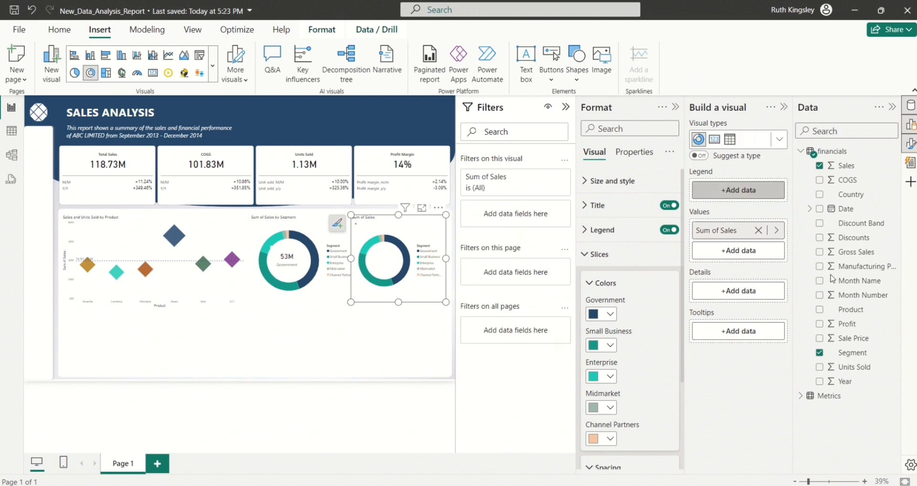
pyautogui.click(820, 224)
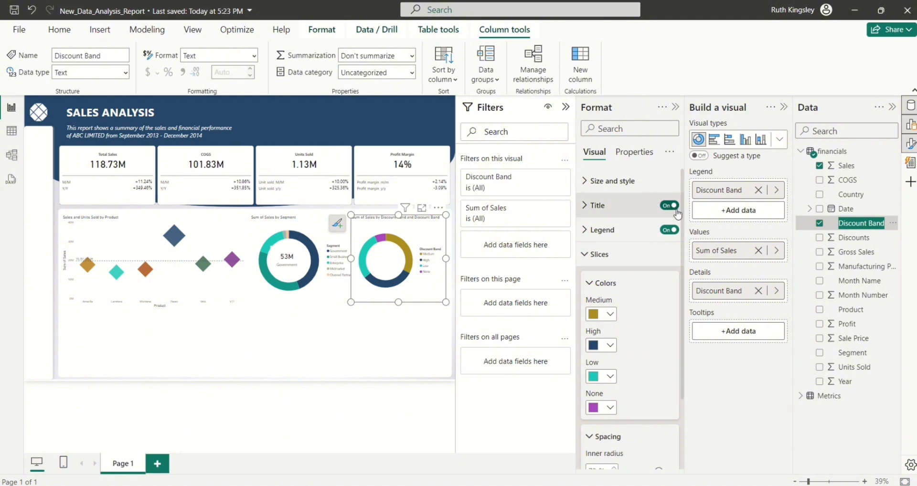
# - Duplicate the Government card into the center of the Discount Band donut chart and turn off the copy's background
pyautogui.click(286, 265)
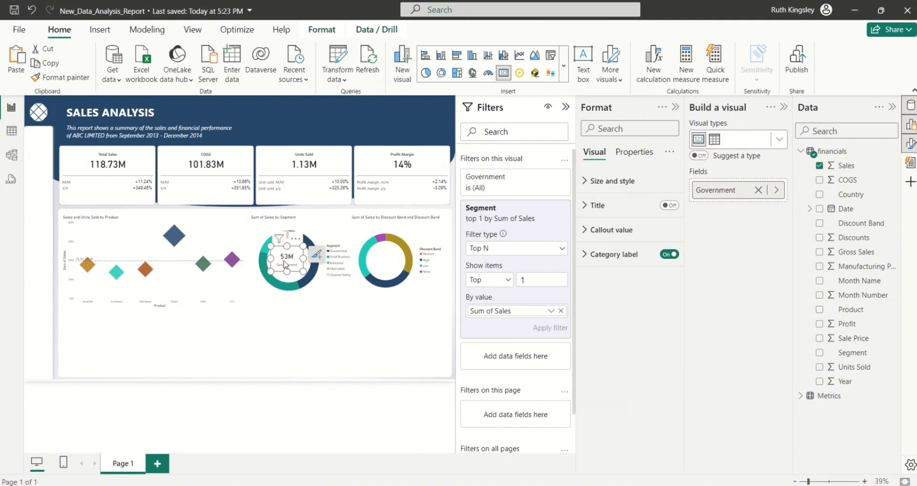
pyautogui.moveTo(285, 265); pyautogui.dragTo(387, 260)
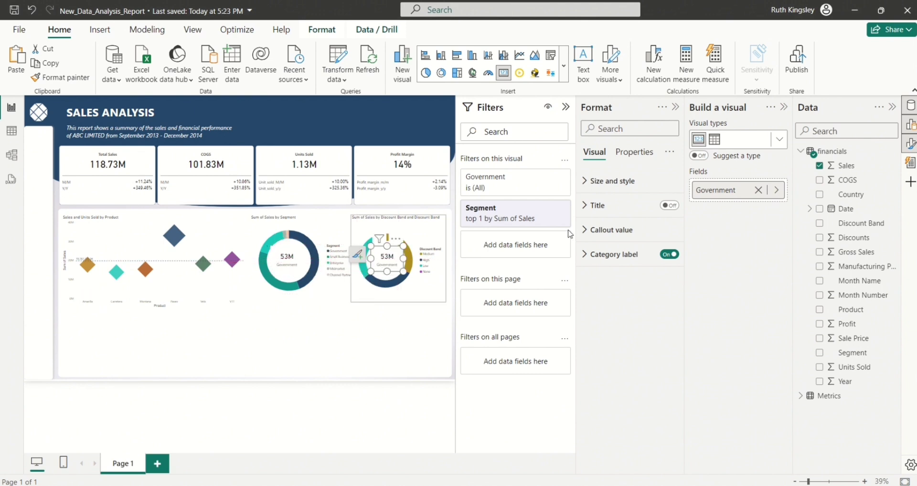
pyautogui.click(591, 182)
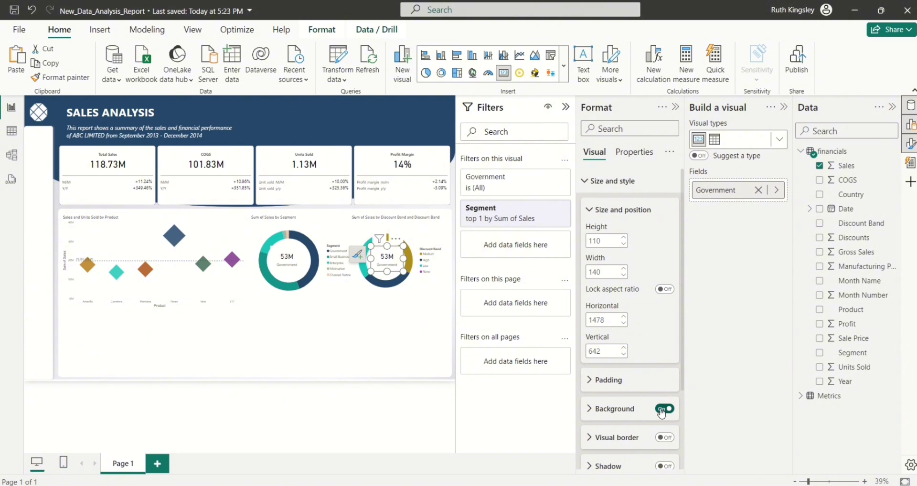
pyautogui.click(665, 409)
# - Replace the copied card's Segment filter with a Discount Band Top N filter showing the top 1 by Sum of Sales
pyautogui.moveTo(521, 208)
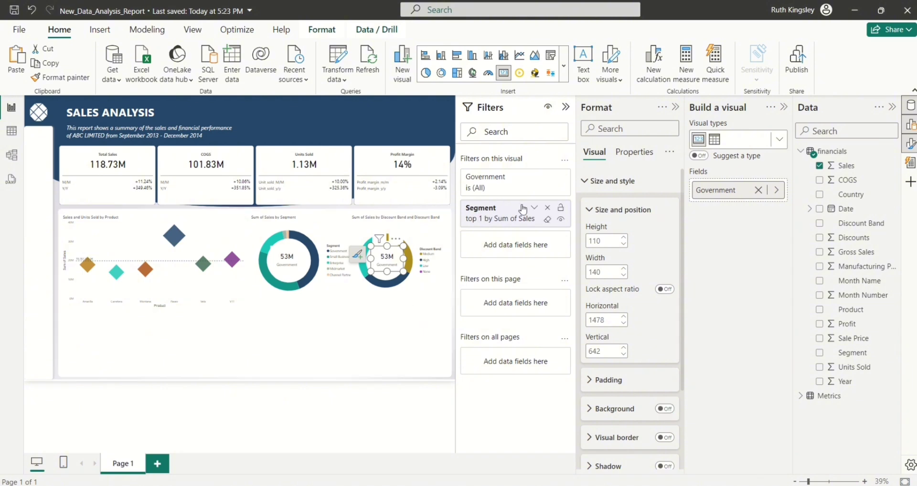
pyautogui.click(547, 208)
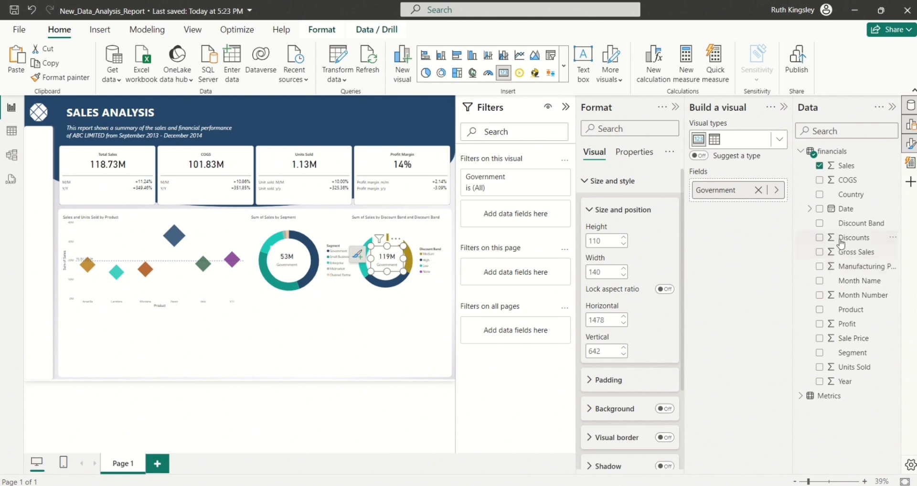
pyautogui.moveTo(843, 230); pyautogui.dragTo(511, 218)
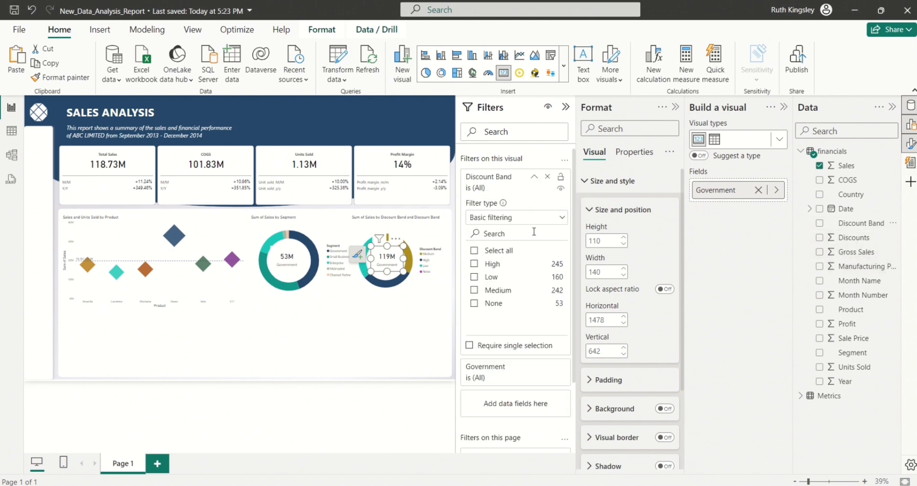
pyautogui.click(560, 218)
pyautogui.click(519, 264)
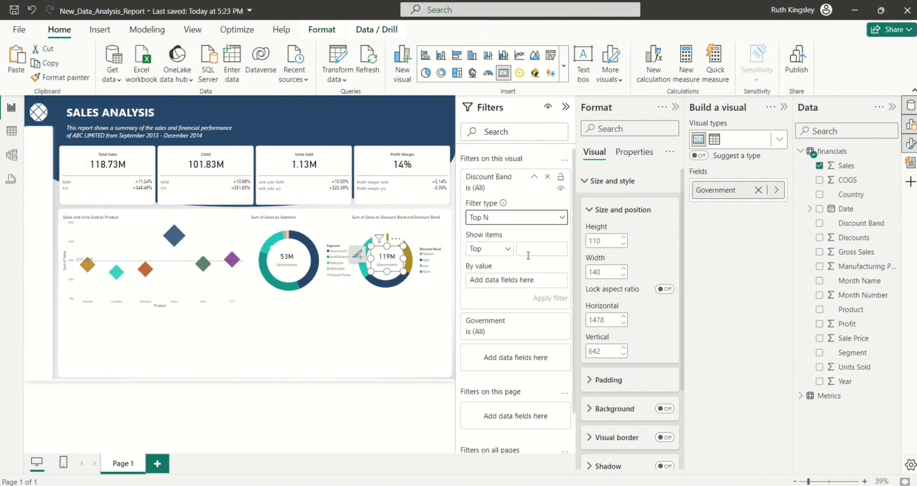
pyautogui.click(530, 251)
pyautogui.moveTo(867, 166); pyautogui.dragTo(533, 287)
pyautogui.click(548, 300)
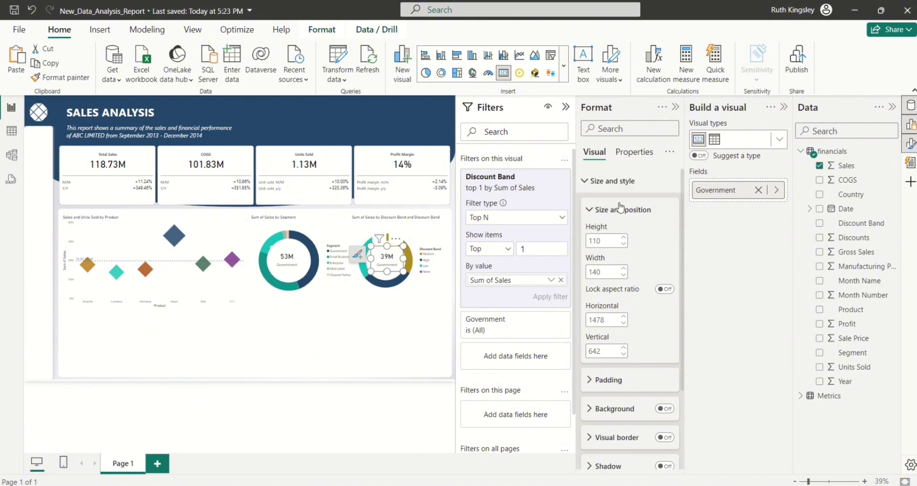
# - Compare the Discount Band donut's slices and rename the copied card's field to Medium for this visual
pyautogui.click(378, 262)
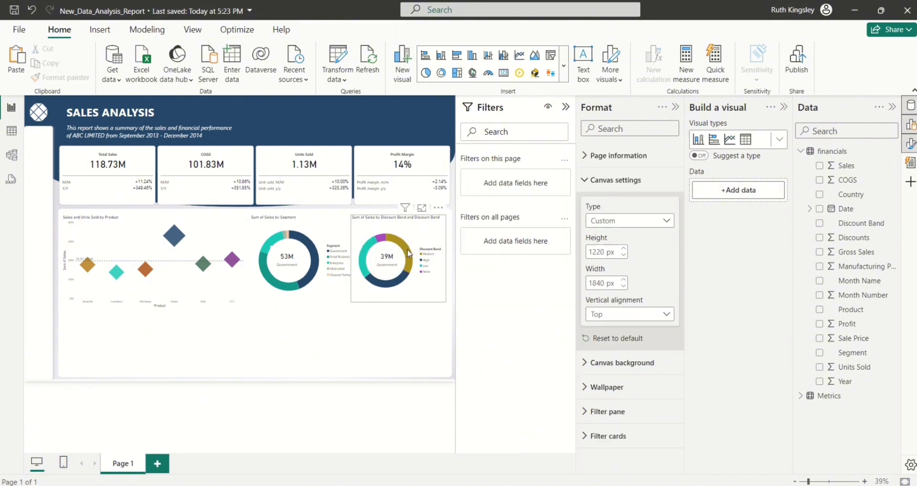
pyautogui.moveTo(408, 253)
pyautogui.moveTo(393, 286)
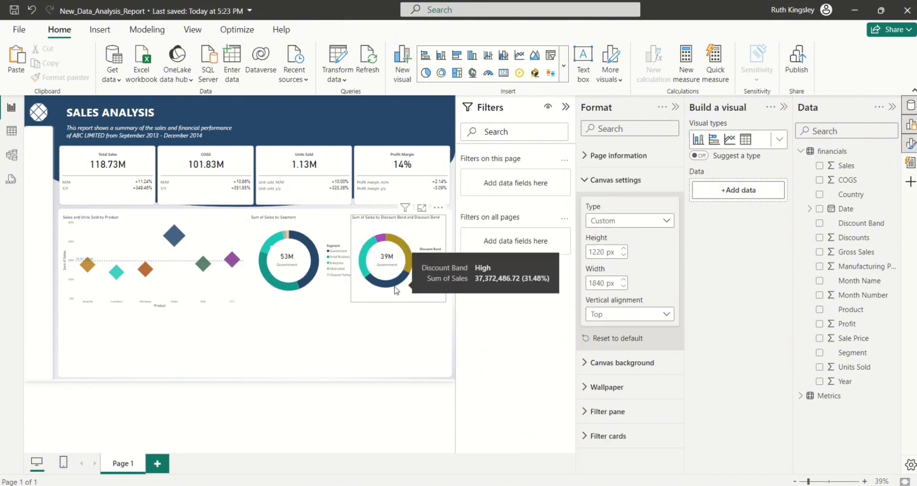
pyautogui.moveTo(365, 271)
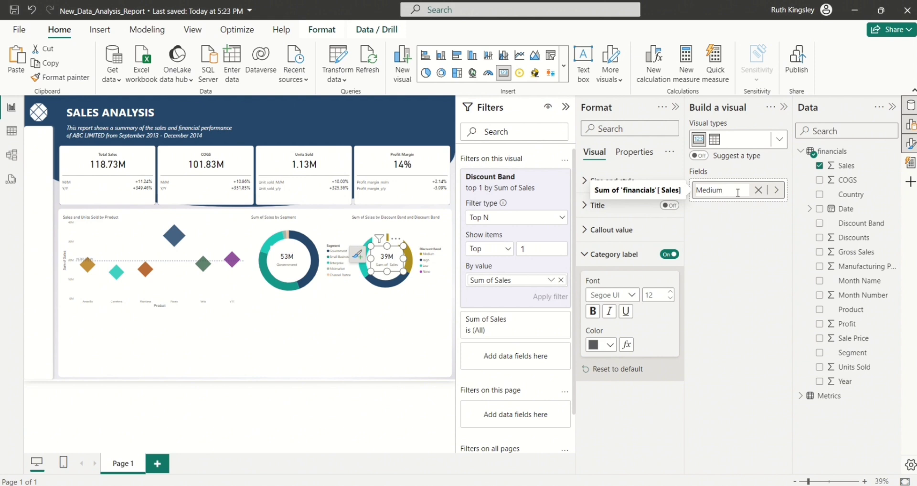
pyautogui.press('Return')
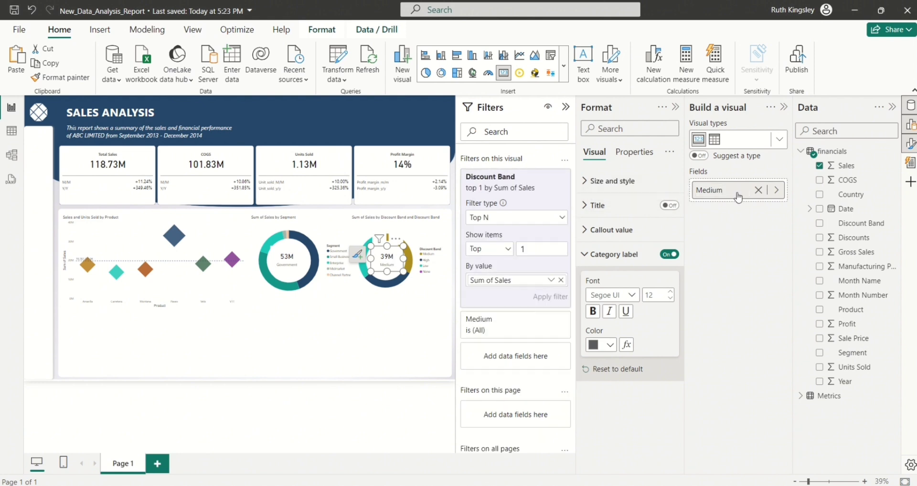
# - Turn off the background of the Government card in the Segment donut chart
pyautogui.click(334, 347)
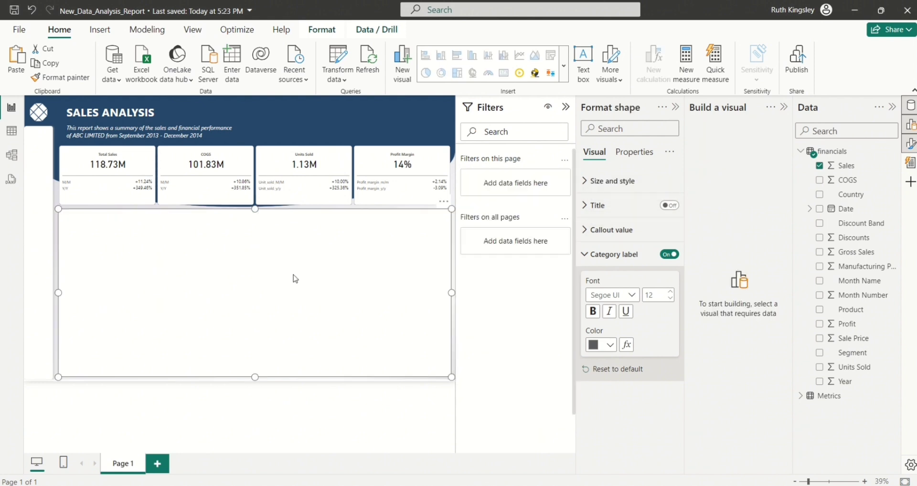
pyautogui.click(333, 112)
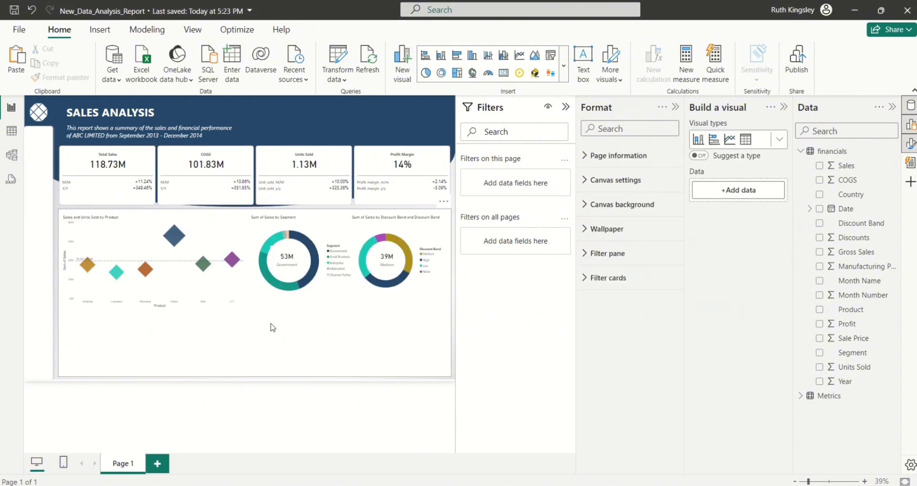
pyautogui.click(283, 272)
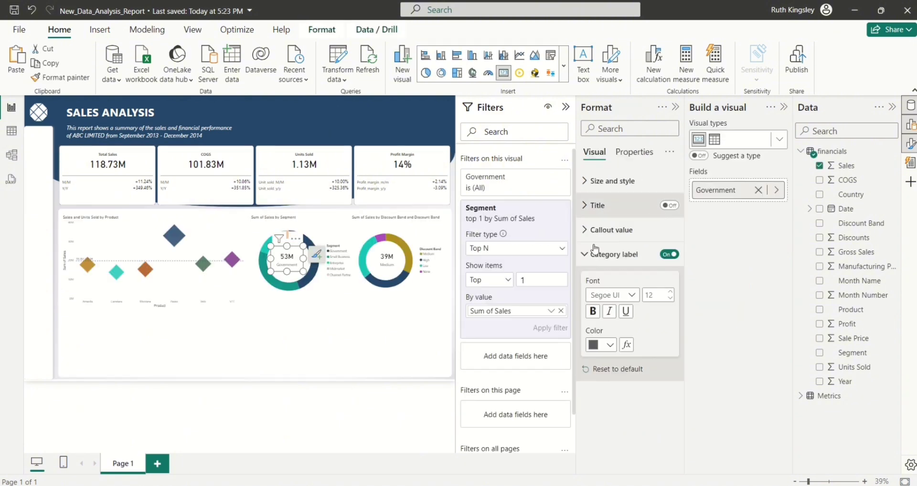
pyautogui.click(595, 184)
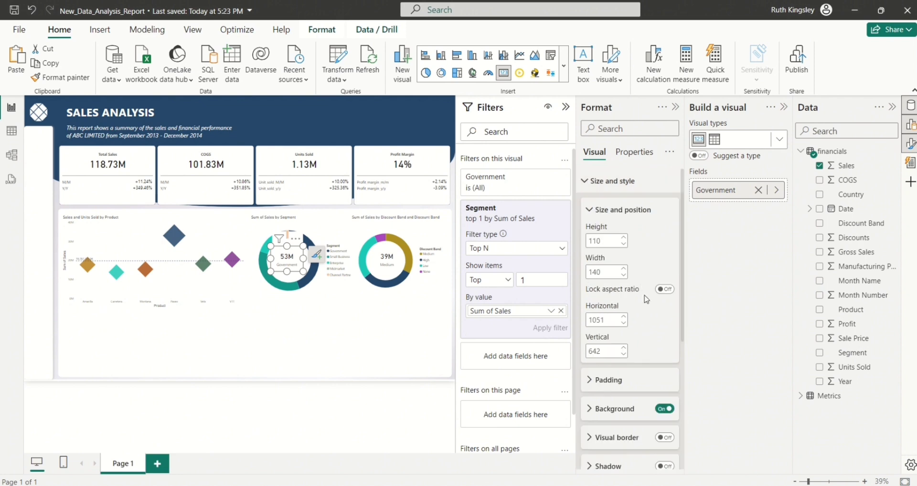
pyautogui.click(664, 410)
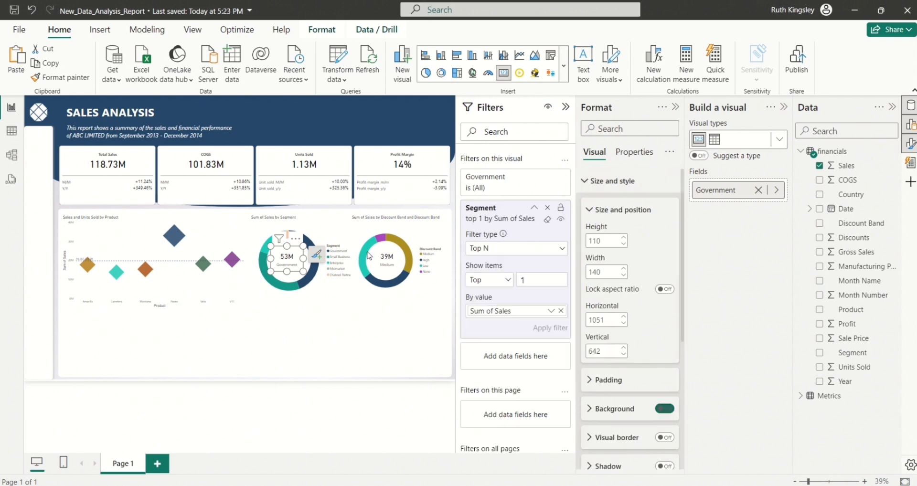
# - Narrow the Segment donut chart to a width of about 429 so it clears the Discount Band donut
pyautogui.click(320, 225)
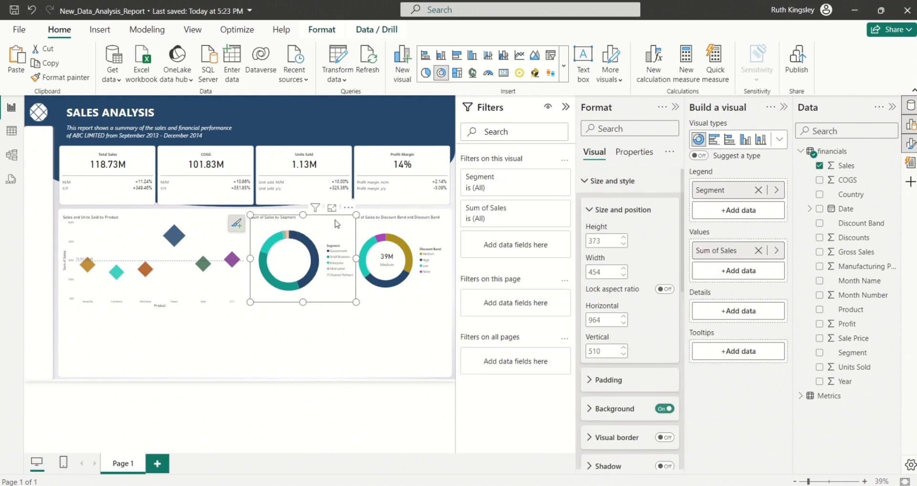
pyautogui.moveTo(356, 215); pyautogui.dragTo(348, 219)
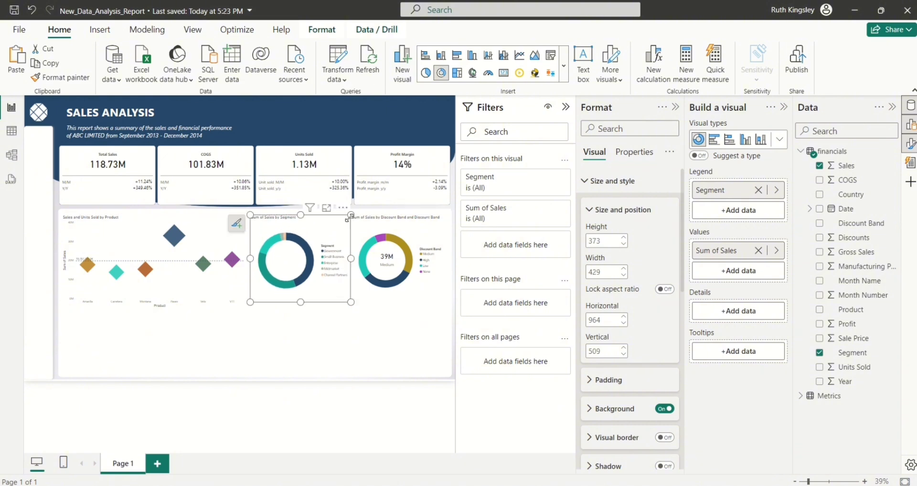
pyautogui.click(312, 312)
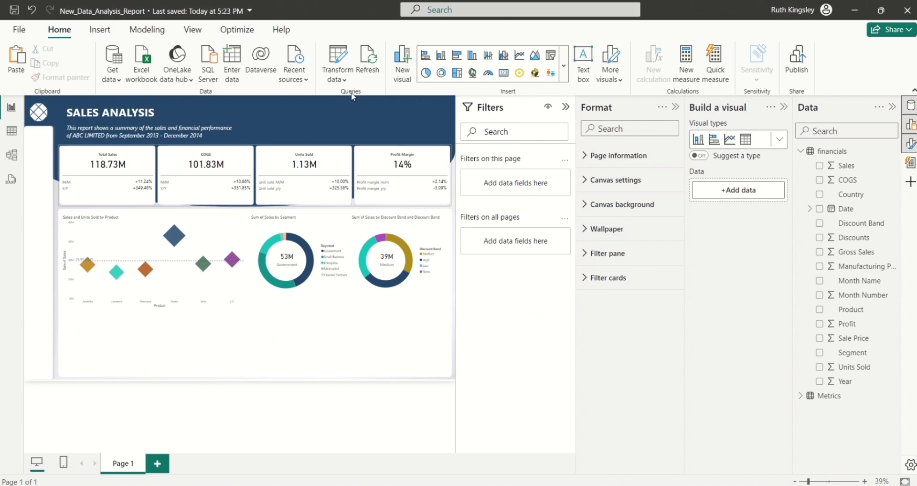
# - Insert a waterfall chart and fit it beneath the existing charts within the white panel, about 1622 wide and 299 high
pyautogui.click(779, 140)
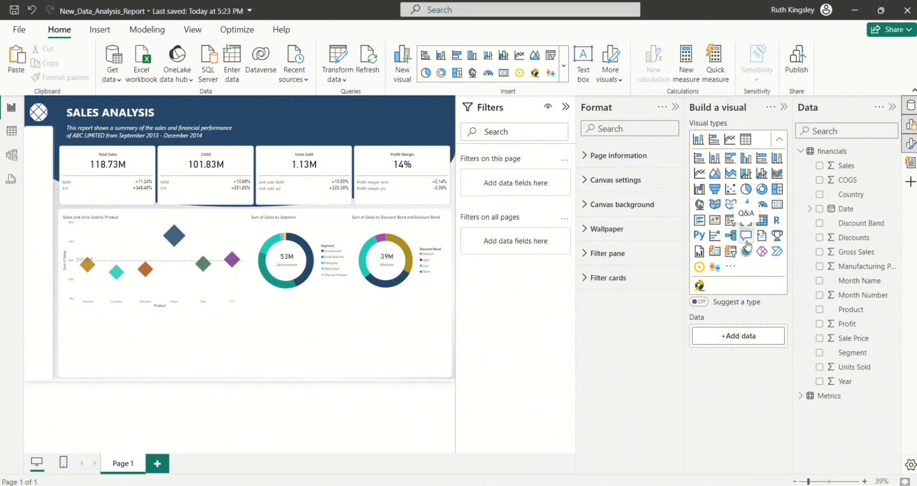
pyautogui.click(699, 190)
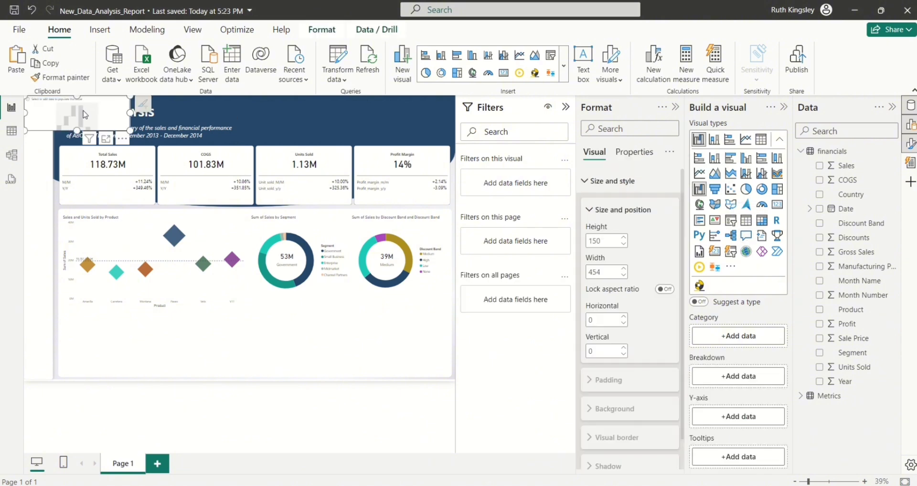
pyautogui.moveTo(84, 114); pyautogui.dragTo(446, 372)
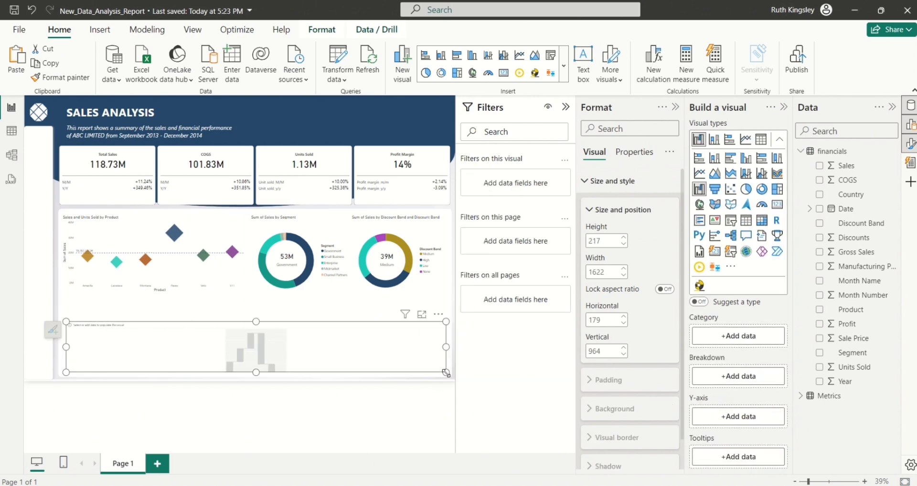
pyautogui.moveTo(289, 323); pyautogui.dragTo(288, 304)
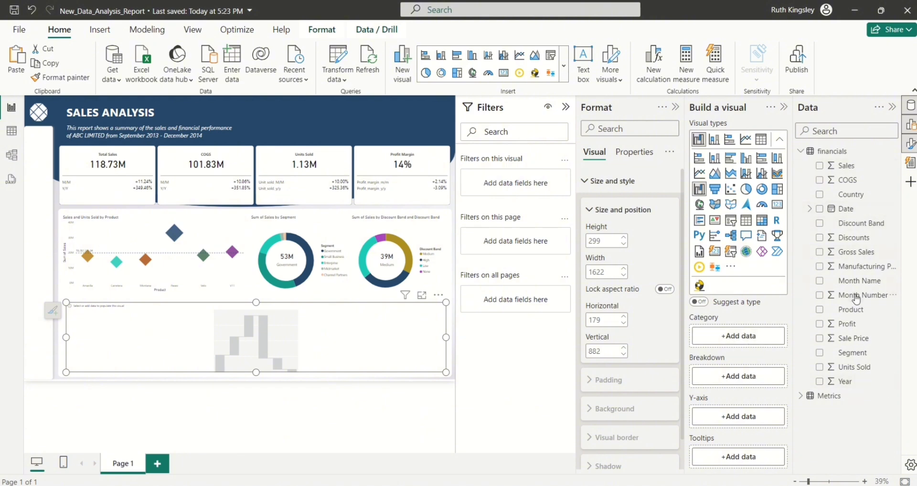
# - Set the waterfall chart's category to Month Name and its Y-axis to Sum of Sales
pyautogui.moveTo(856, 288); pyautogui.dragTo(740, 344)
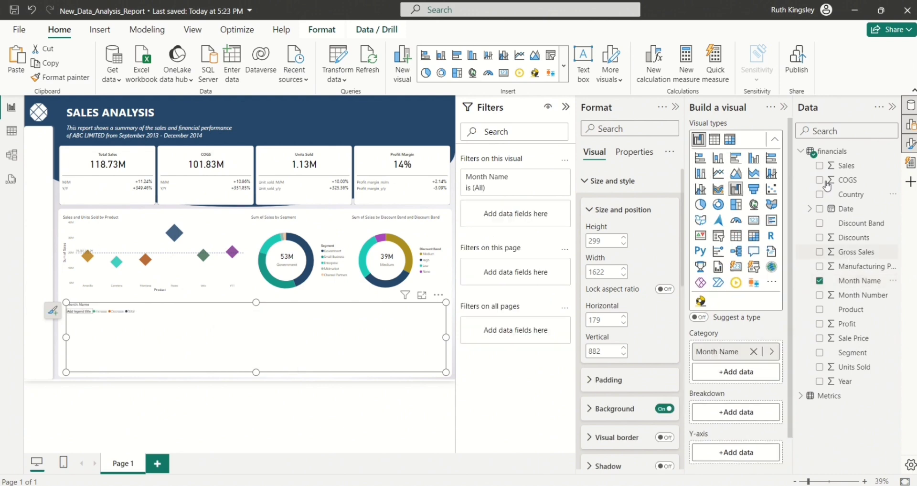
pyautogui.moveTo(843, 169); pyautogui.dragTo(721, 461)
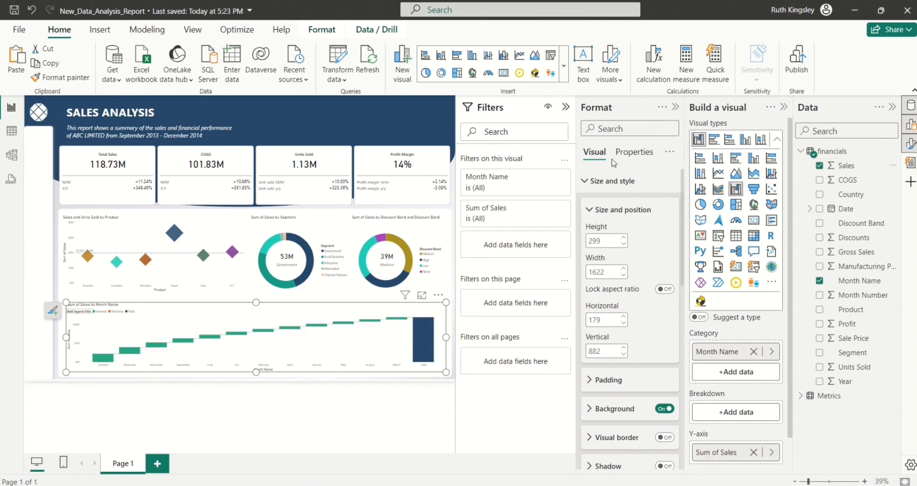
# - Recolor the waterfall chart's increase columns to a lighter greyish tint of the dark blue theme color and turn on its data labels
pyautogui.click(590, 182)
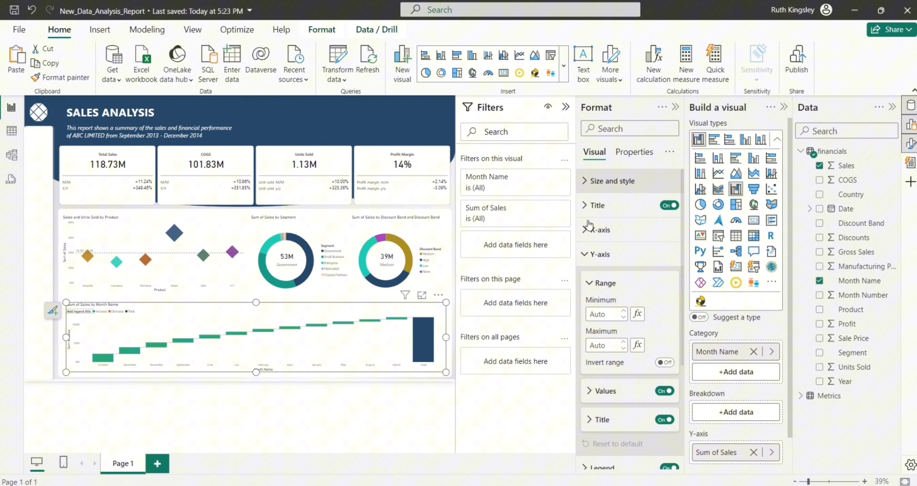
pyautogui.click(586, 257)
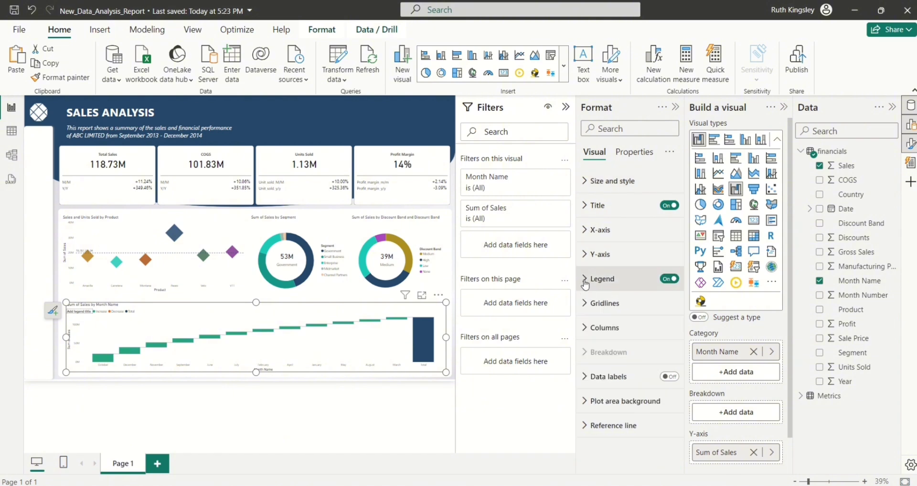
pyautogui.click(586, 328)
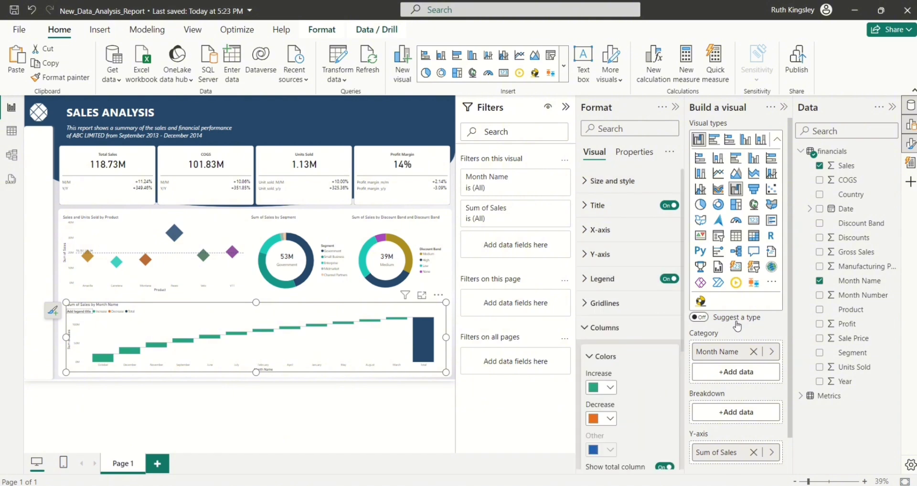
pyautogui.moveTo(683, 324); pyautogui.dragTo(683, 326)
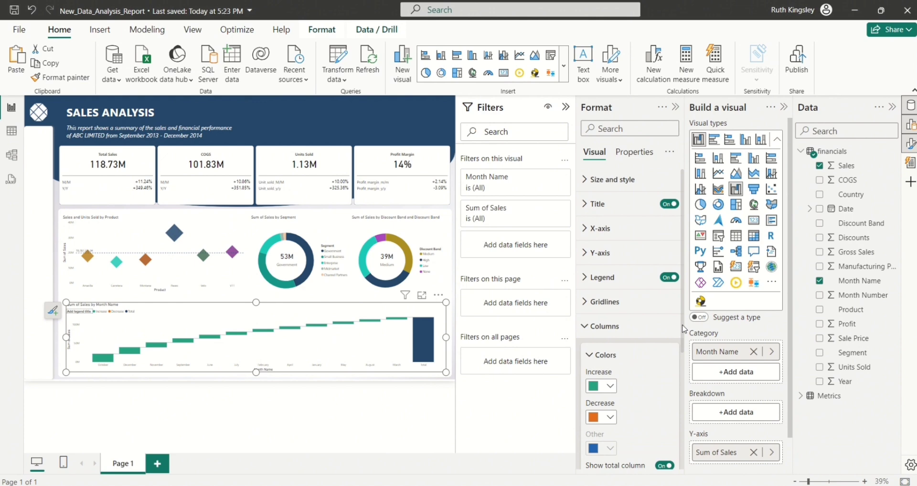
pyautogui.click(610, 387)
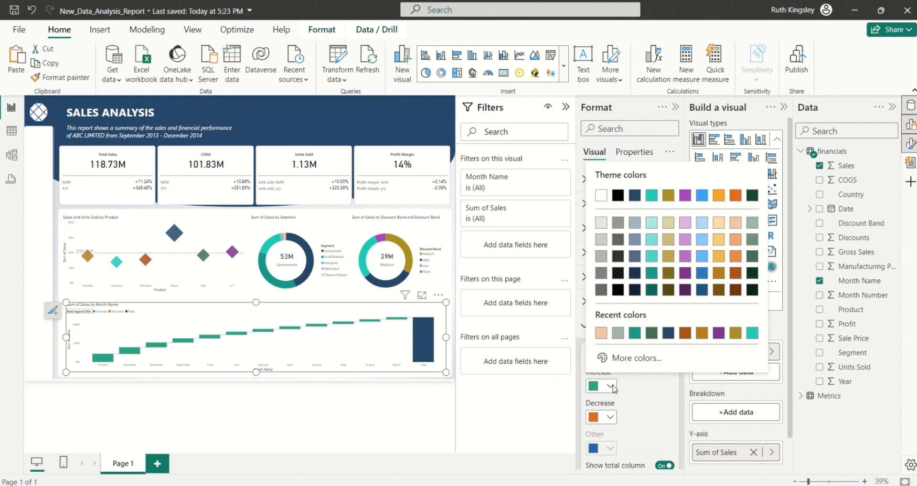
pyautogui.click(635, 240)
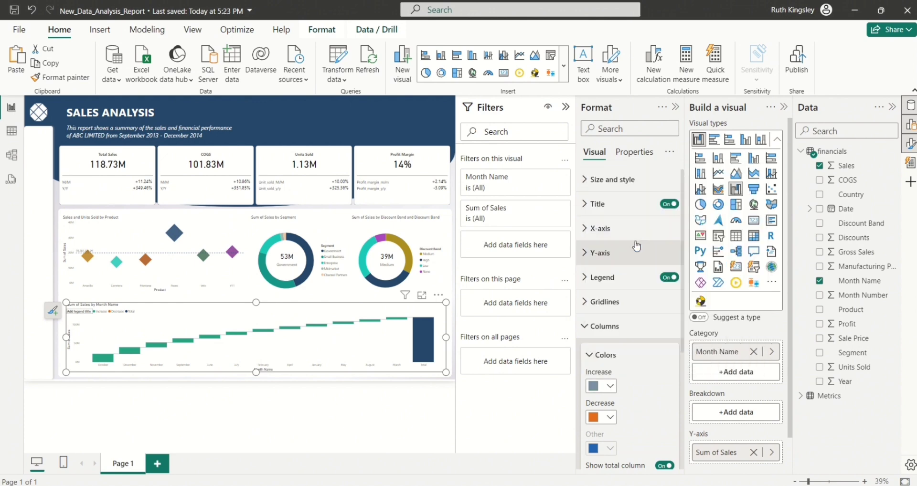
pyautogui.click(585, 329)
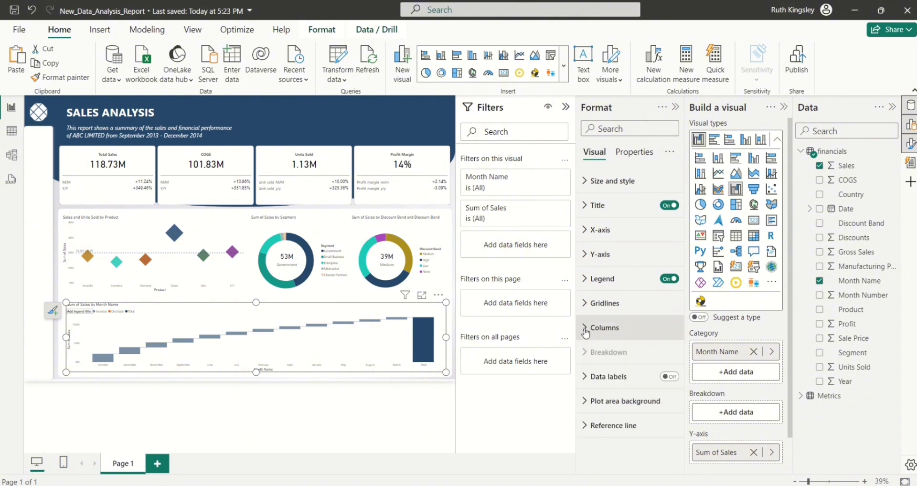
pyautogui.click(673, 378)
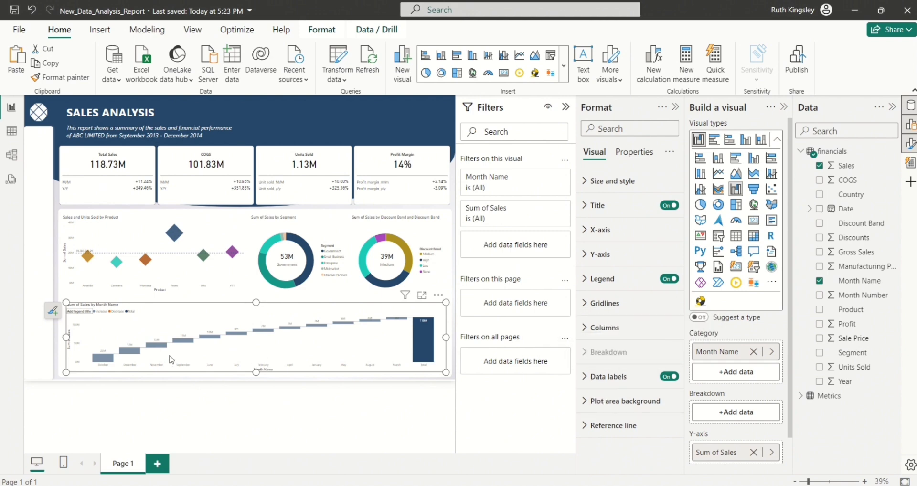
# - Collapse the Filters pane and set the Month Name column to sort by Month Number
pyautogui.click(564, 109)
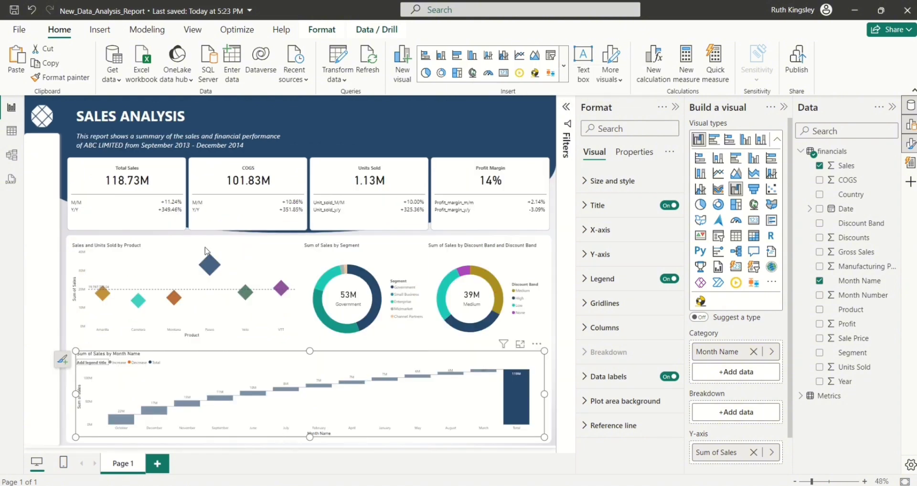
pyautogui.click(856, 286)
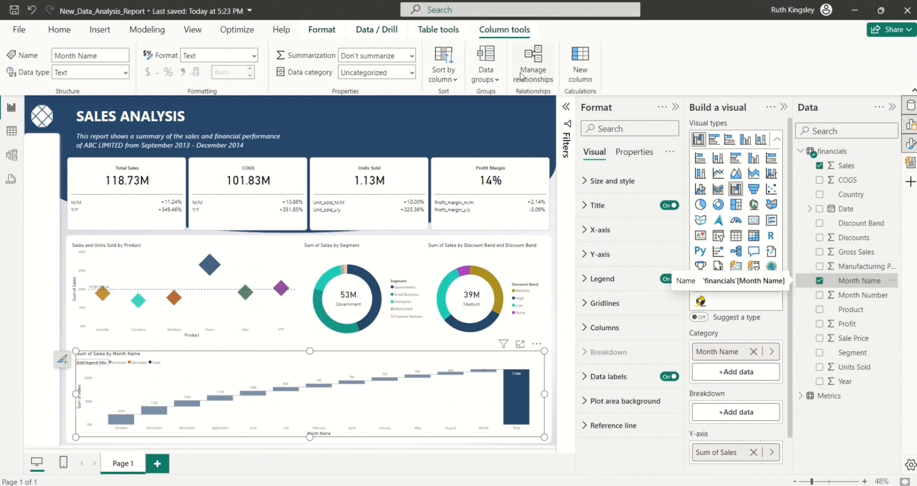
pyautogui.click(453, 80)
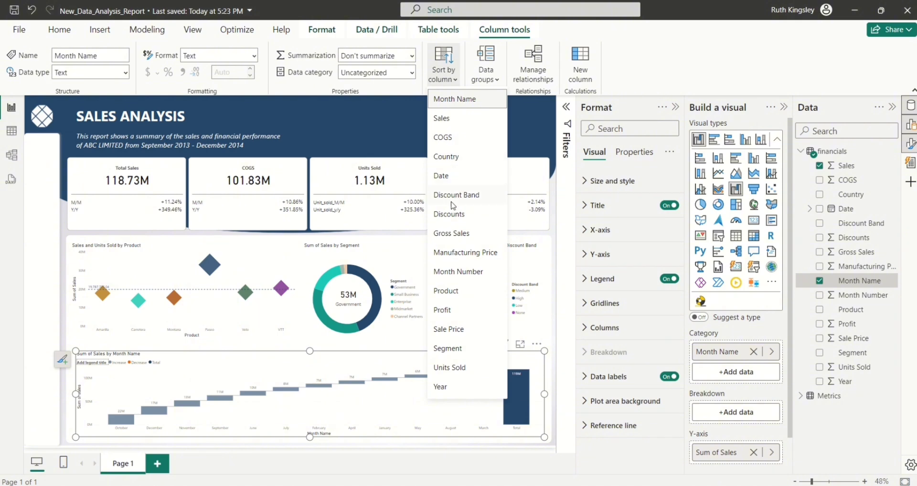
pyautogui.click(458, 271)
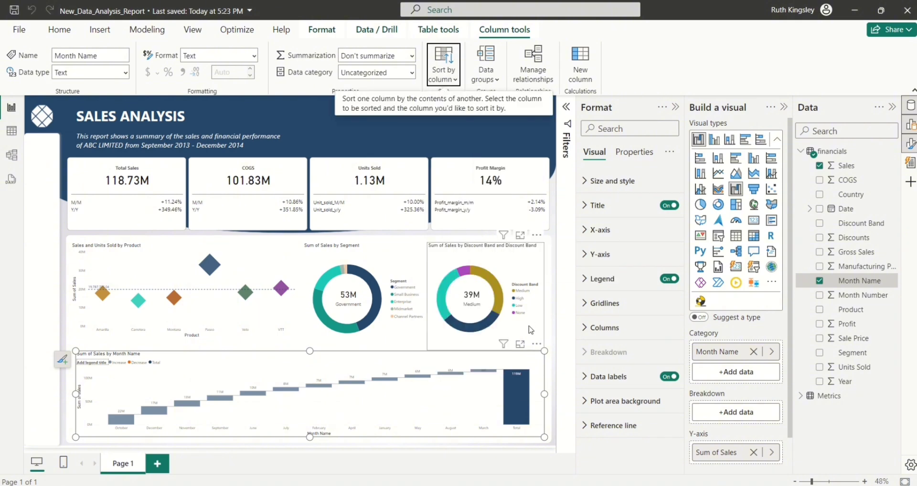
# - Sort the waterfall chart's axis by Month Name in ascending order
pyautogui.click(535, 346)
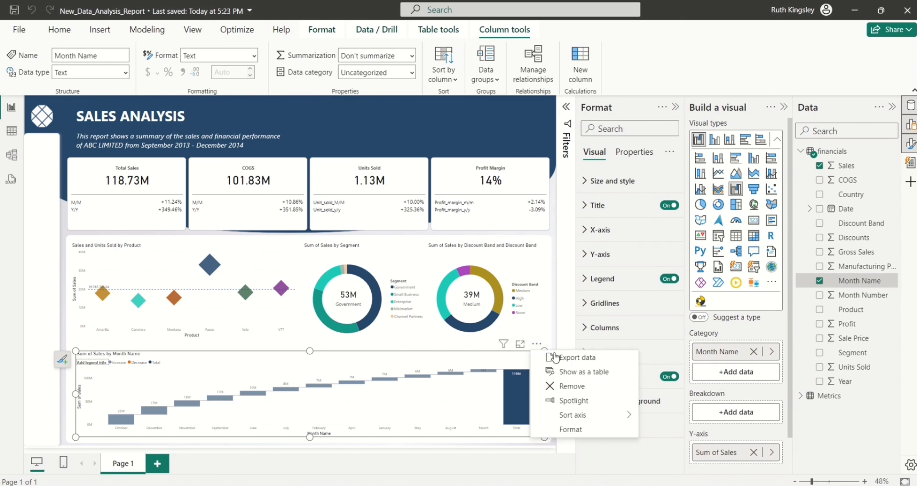
pyautogui.moveTo(573, 413)
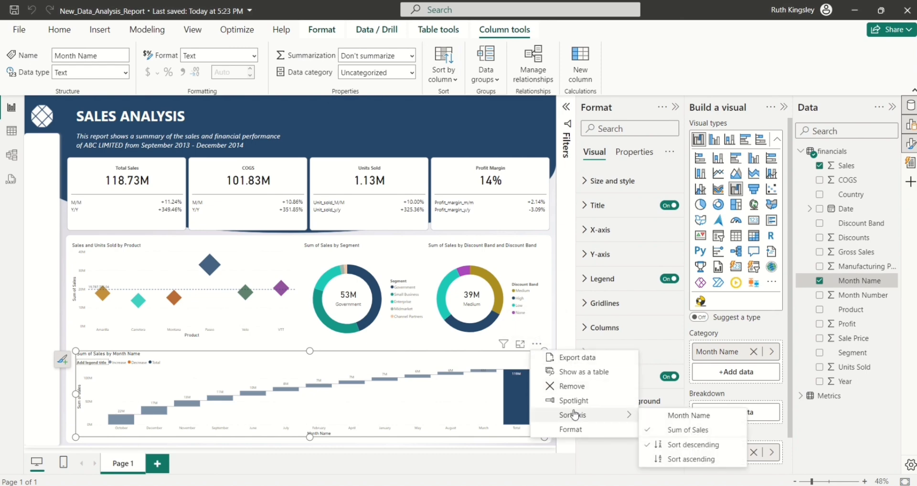
pyautogui.click(647, 418)
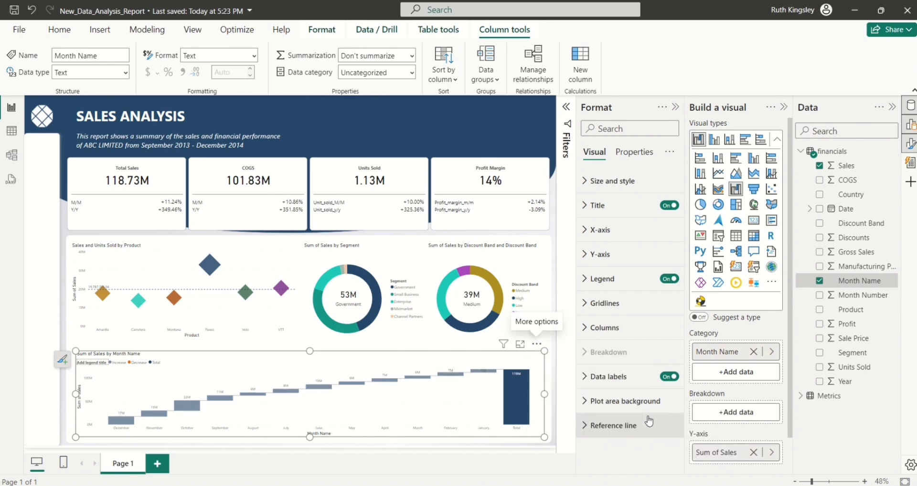
pyautogui.click(537, 345)
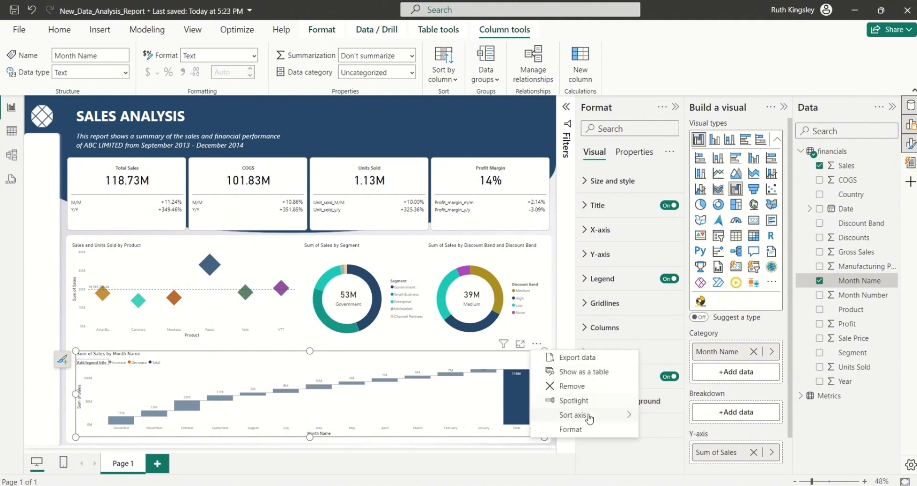
pyautogui.moveTo(616, 415)
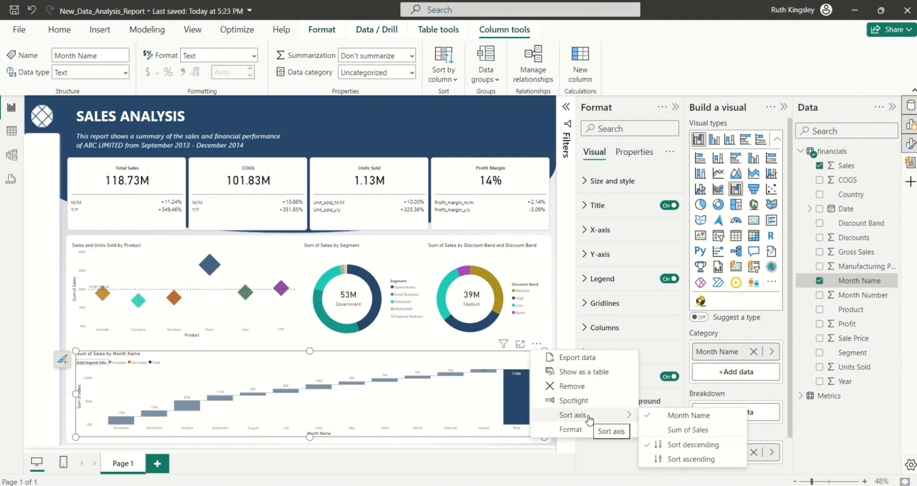
pyautogui.click(655, 460)
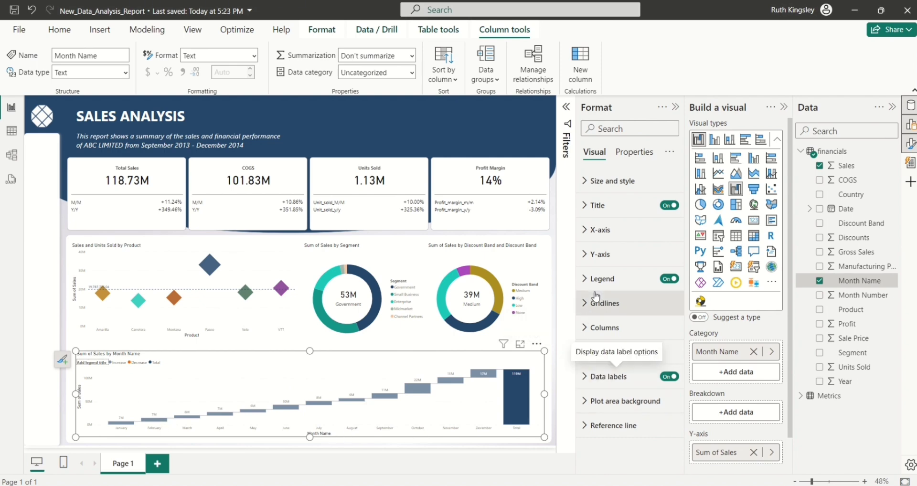
# - Turn off the X-axis title and the legend of the waterfall chart
pyautogui.click(592, 230)
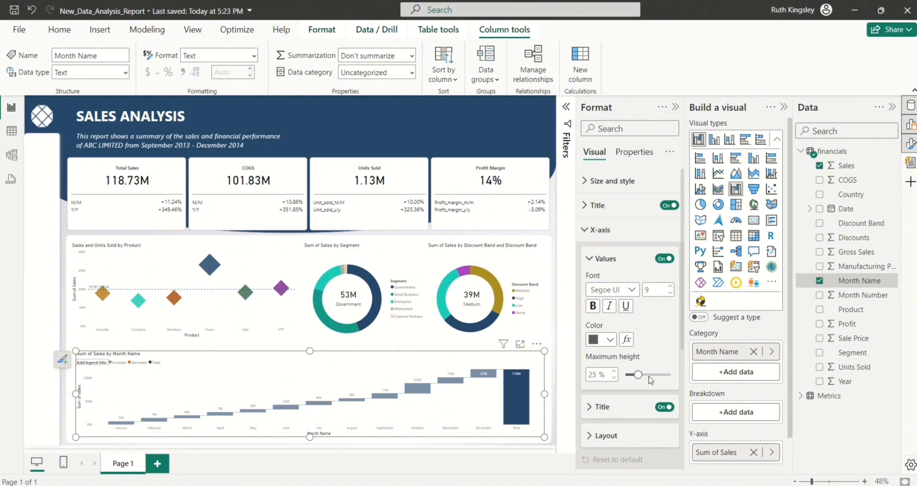
pyautogui.click(661, 408)
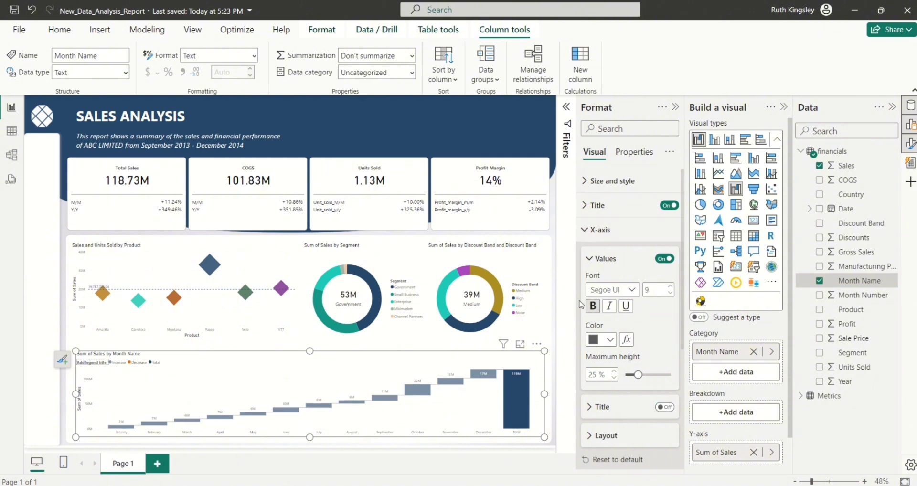
pyautogui.click(580, 230)
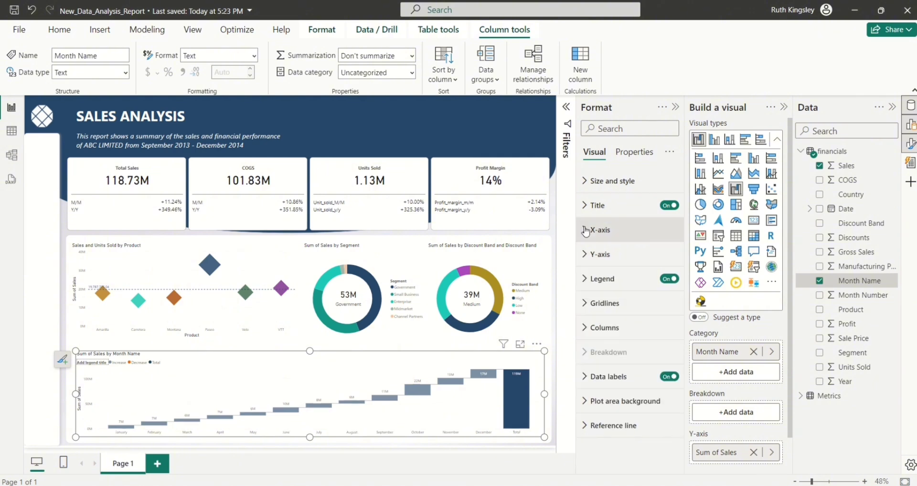
pyautogui.click(665, 277)
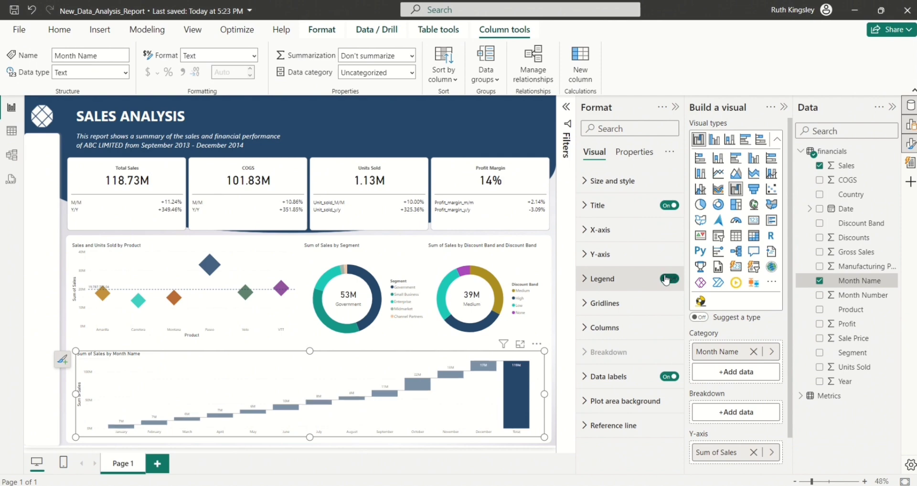
# - Shorten the waterfall chart's title to "Sales by Month Name"
pyautogui.click(594, 205)
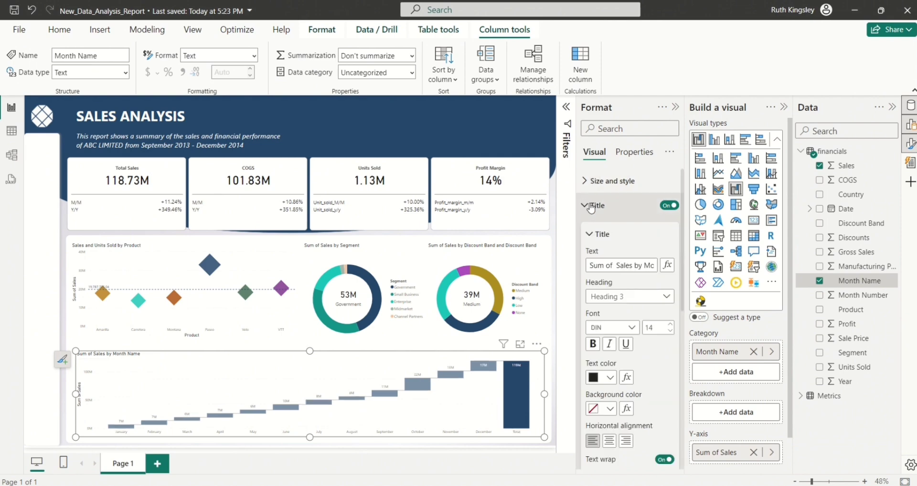
pyautogui.click(616, 265)
pyautogui.press('BackSpace')
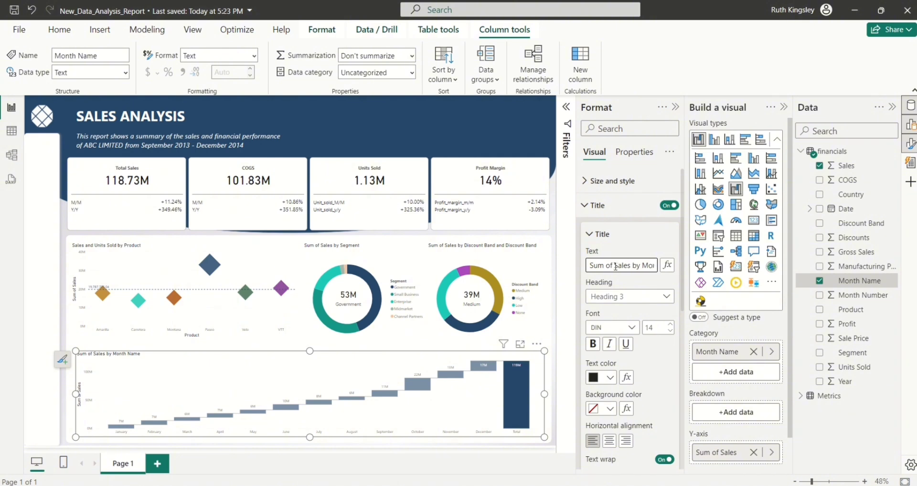
pyautogui.press('BackSpace')
pyautogui.press('BackSpace')
pyautogui.press('BackSpace')
pyautogui.press('BackSpace')
pyautogui.press('BackSpace')
pyautogui.press('BackSpace')
pyautogui.press('BackSpace')
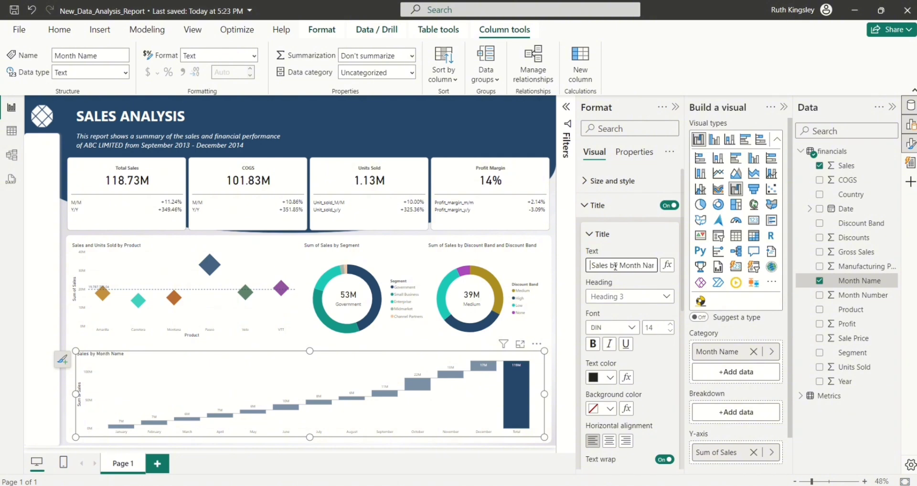
pyautogui.press('BackSpace')
pyautogui.click(44, 231)
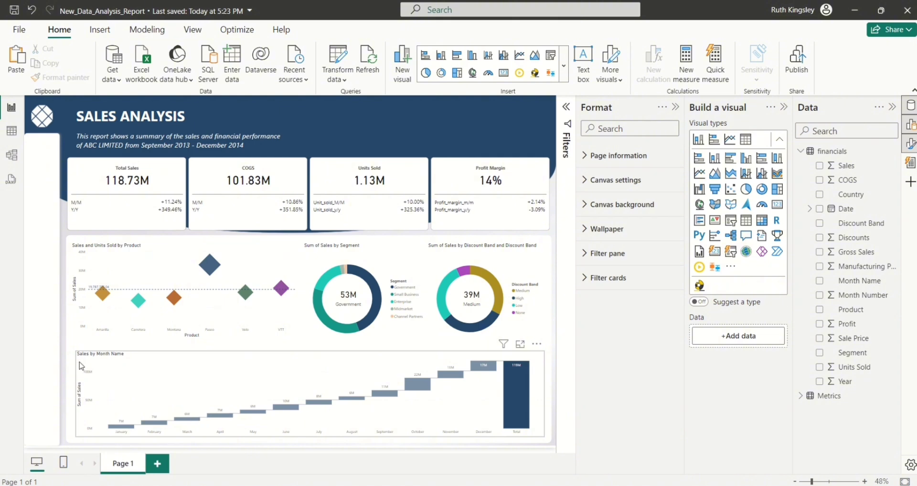
# - Widen the waterfall chart slightly at its left edge so it lines up with the scatter chart above
pyautogui.click(78, 395)
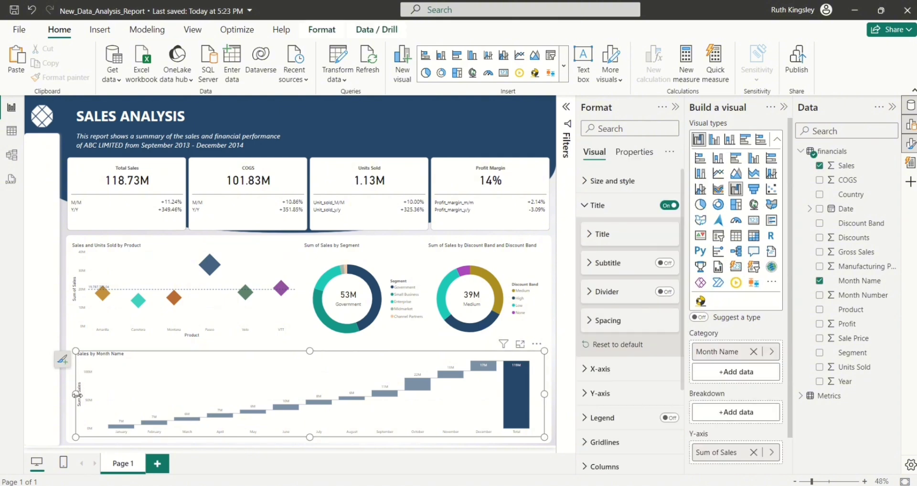
pyautogui.moveTo(74, 395); pyautogui.dragTo(71, 395)
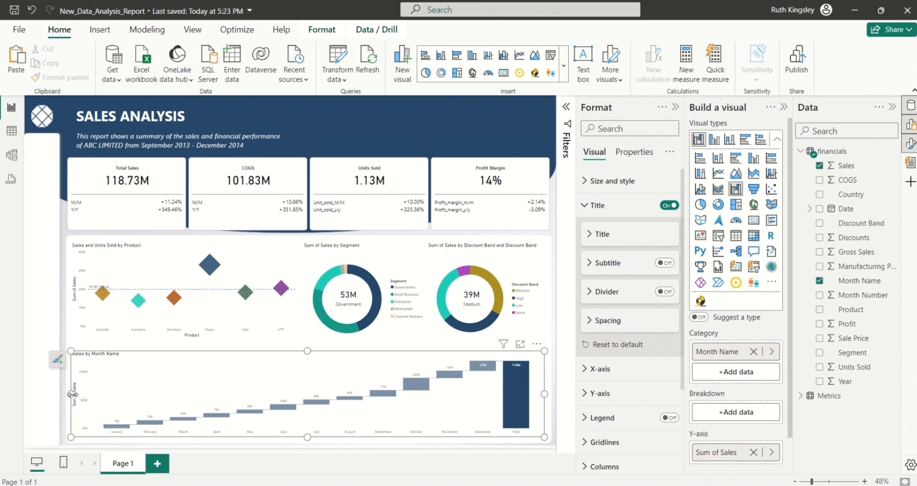
pyautogui.click(334, 130)
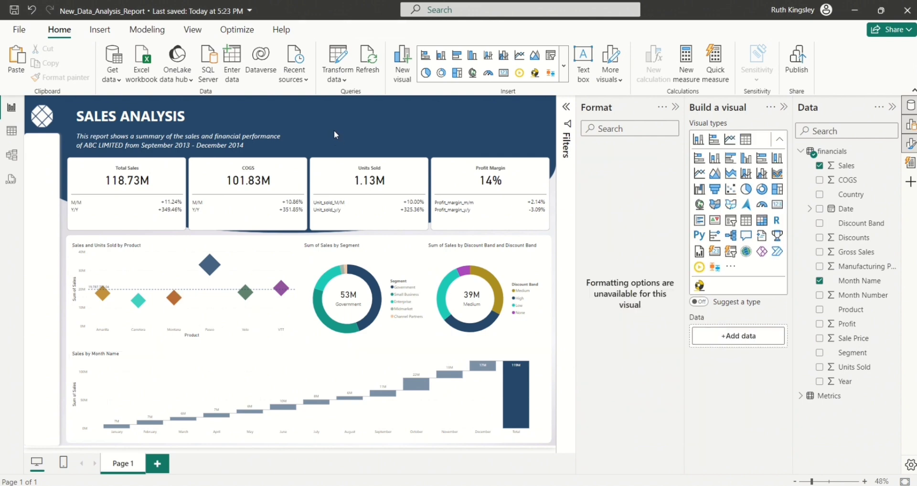
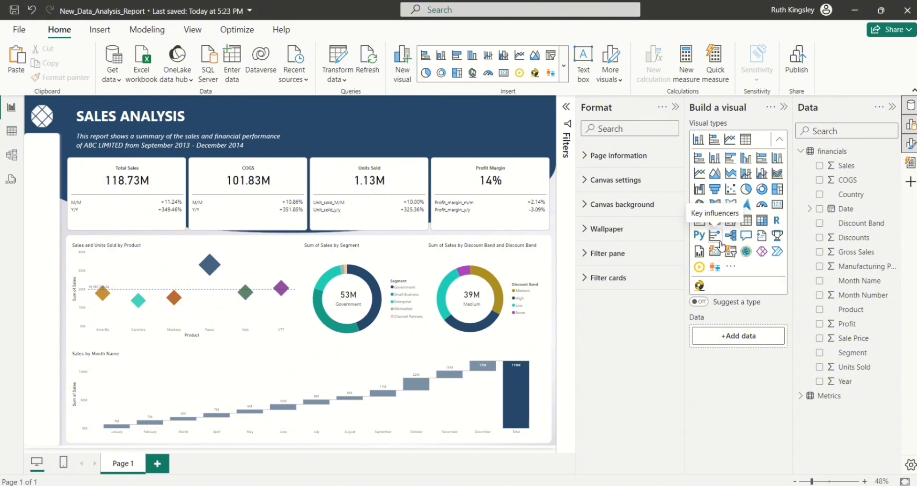
# - Insert a Play Axis visual, place it over the upper-left part of the waterfall chart, and reduce its height to a narrow strip
pyautogui.click(698, 268)
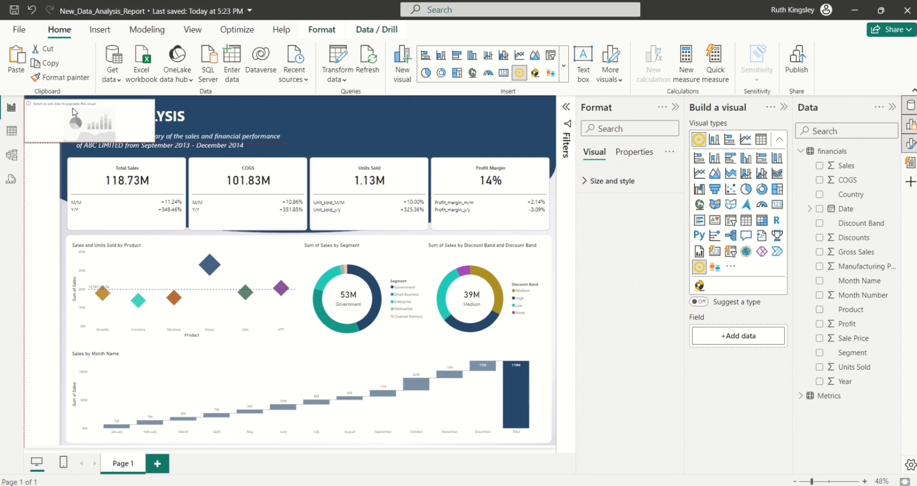
pyautogui.moveTo(73, 100); pyautogui.dragTo(147, 360)
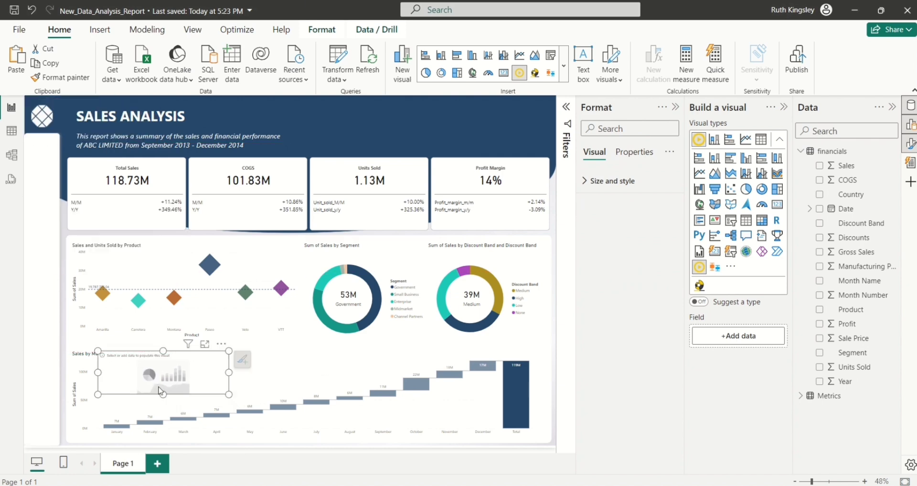
pyautogui.moveTo(163, 393); pyautogui.dragTo(163, 376)
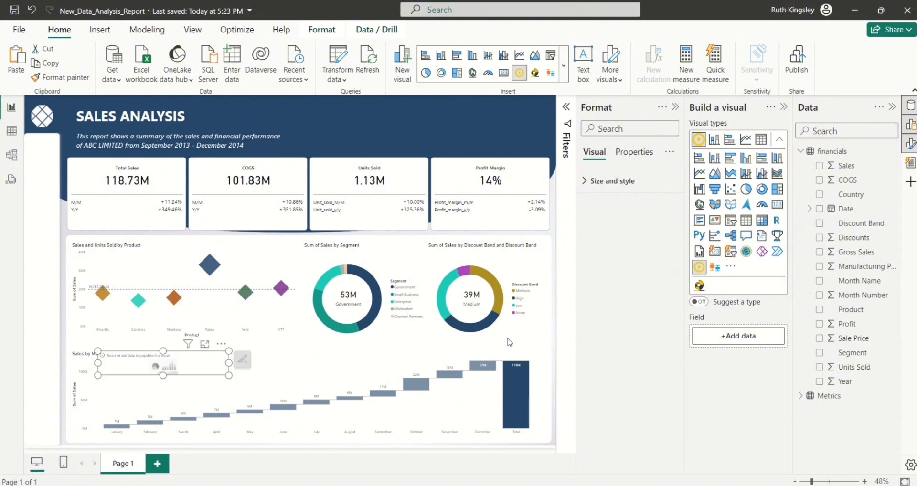
# - Set the Play Axis visual's field to Month Name and turn off its caption
pyautogui.click(820, 283)
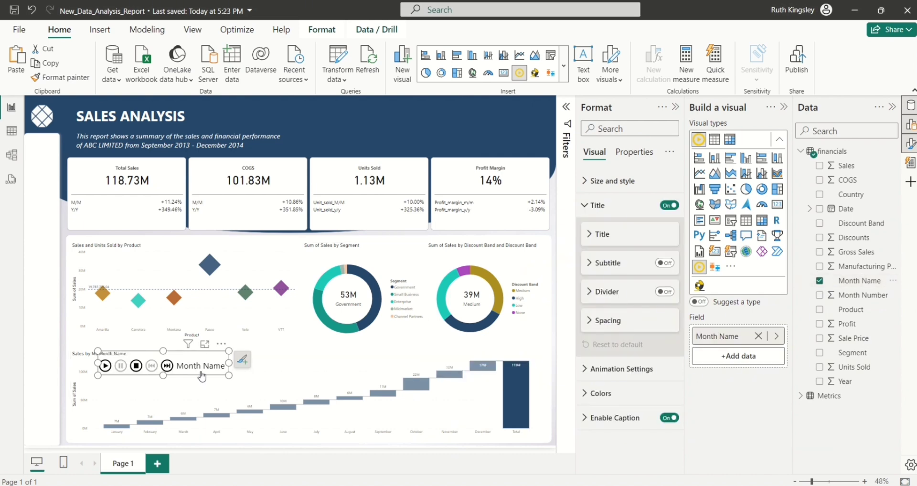
pyautogui.click(669, 418)
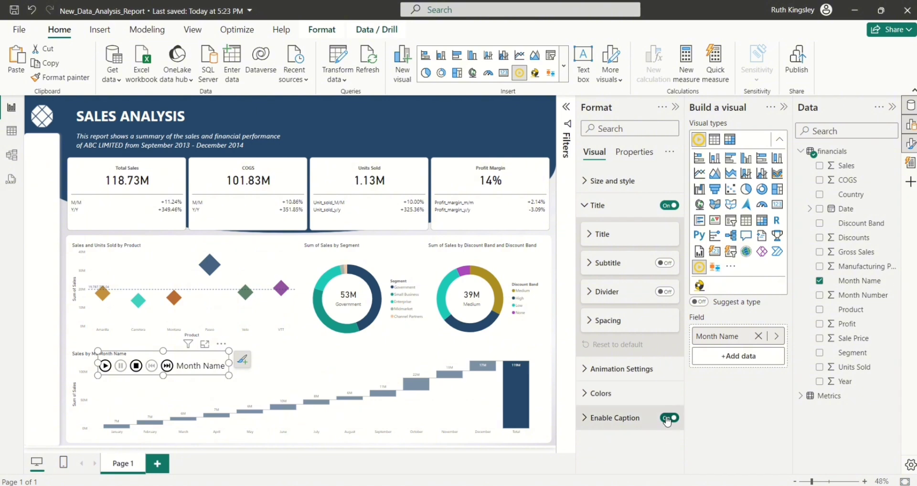
# - Set the Play Axis visual's title text to "Click to see monthly sales progression"
pyautogui.click(592, 206)
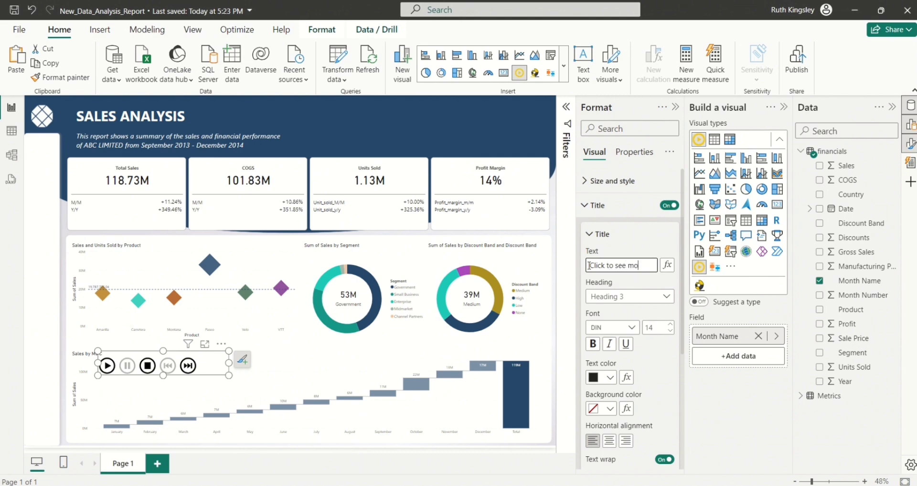
pyautogui.write('ly sales progression')
pyautogui.click(588, 234)
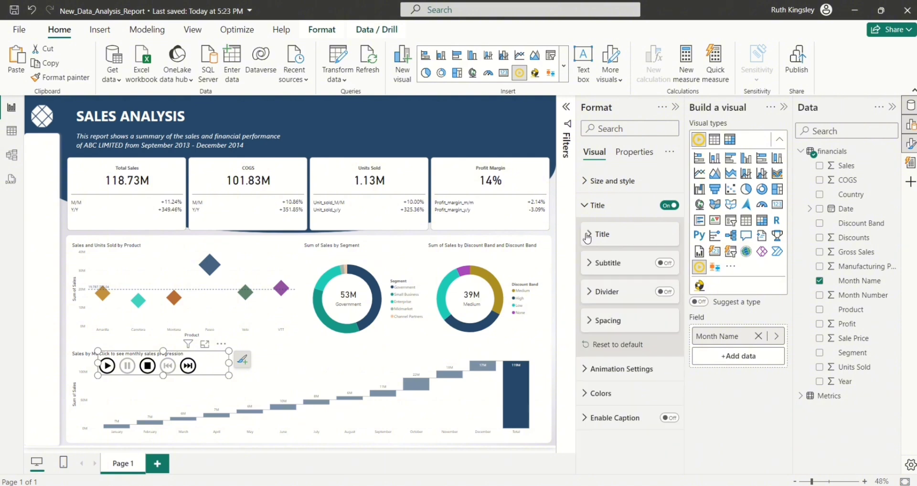
# - Enable individual colors for all Play Axis buttons and set the Play button to dark teal
pyautogui.click(596, 394)
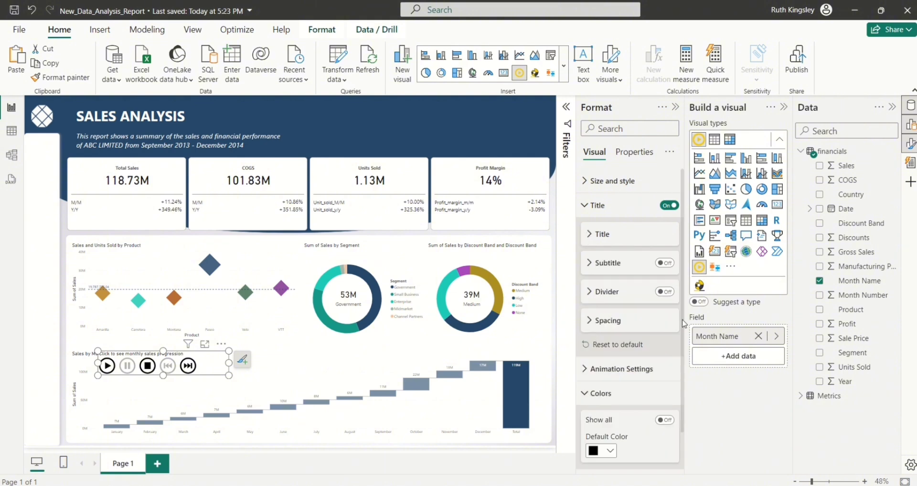
pyautogui.moveTo(684, 324); pyautogui.dragTo(684, 403)
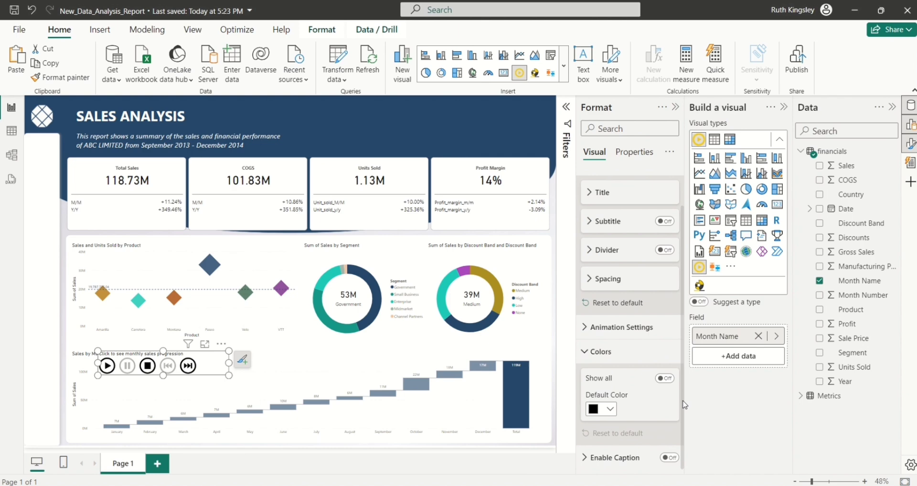
pyautogui.click(666, 379)
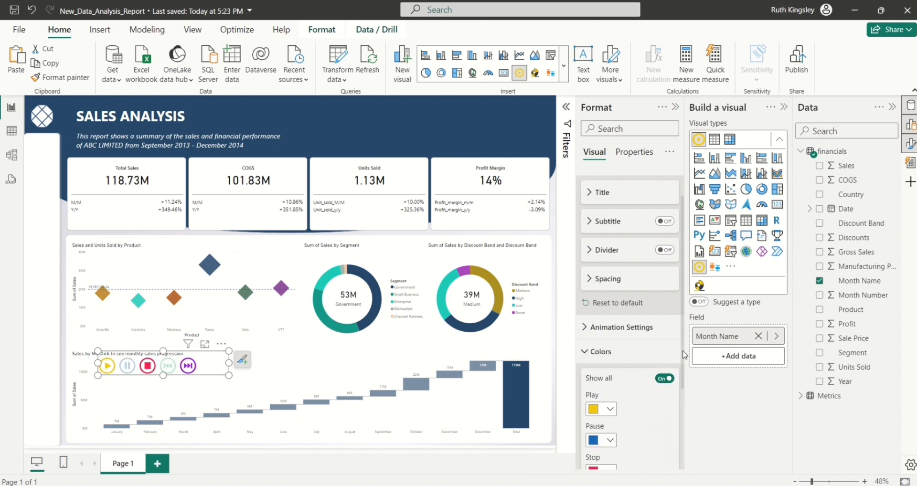
pyautogui.moveTo(683, 354); pyautogui.dragTo(685, 402)
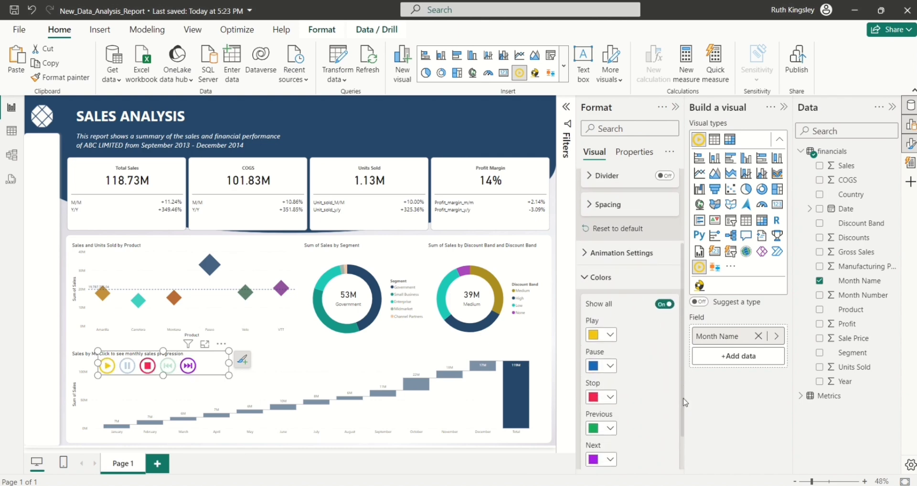
pyautogui.click(610, 335)
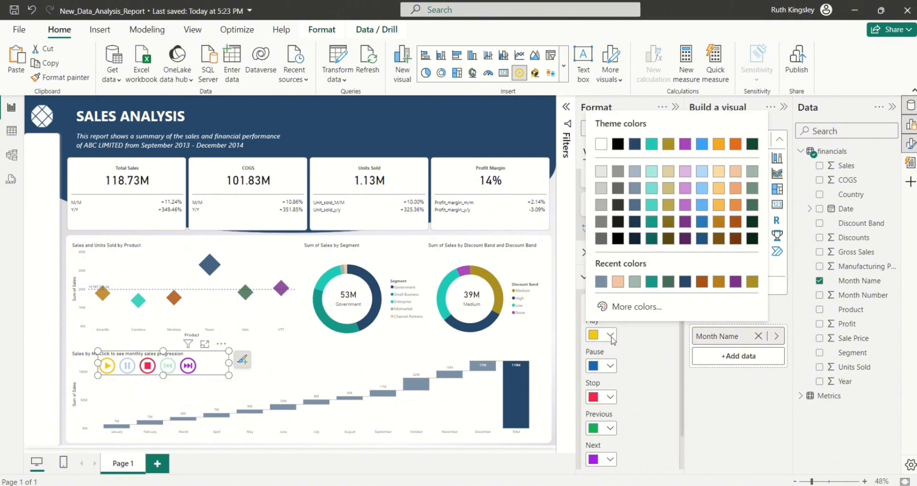
pyautogui.click(655, 229)
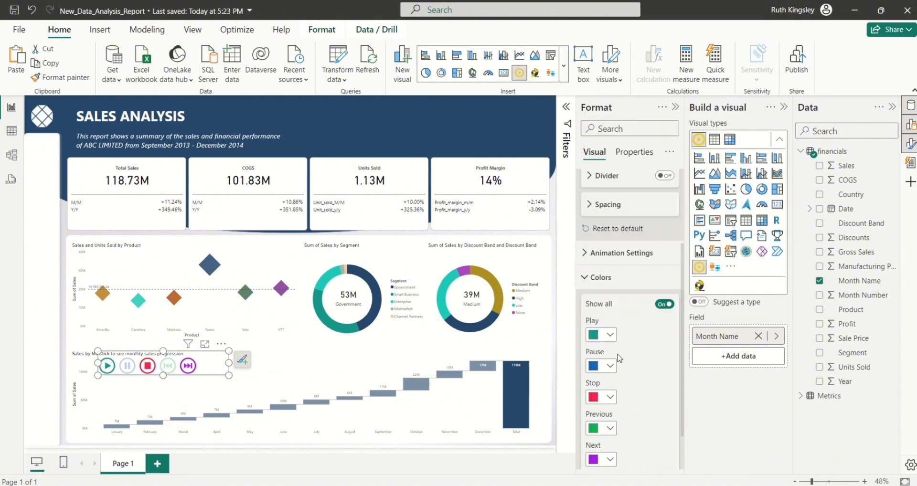
# - Color the Play Axis buttons: Next dark purple, Stop dark orange and Previous turquoise
pyautogui.click(610, 460)
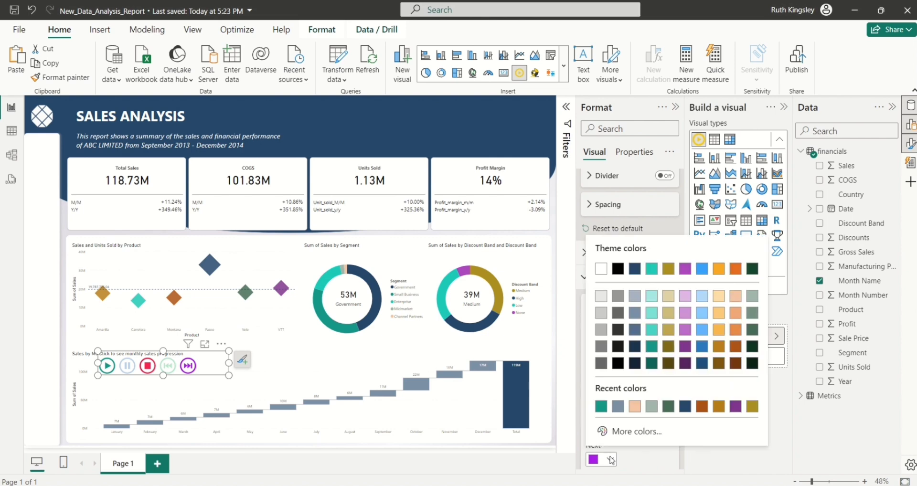
pyautogui.click(685, 346)
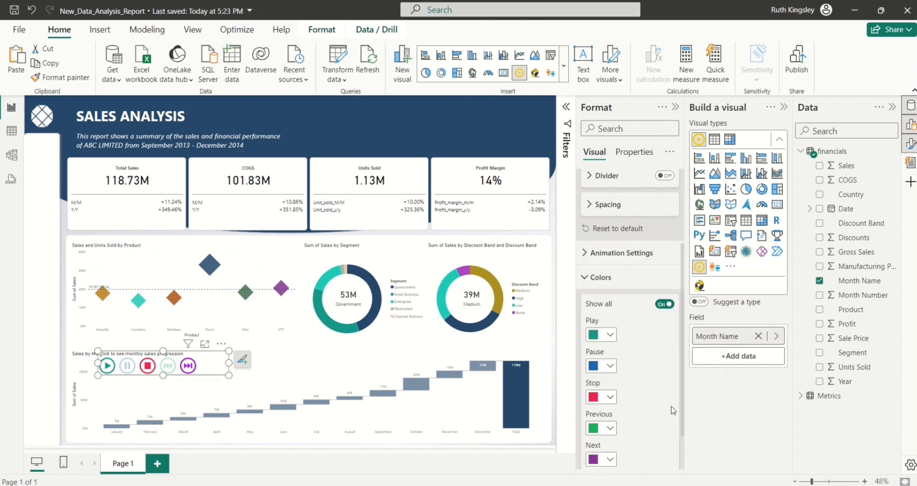
pyautogui.click(610, 397)
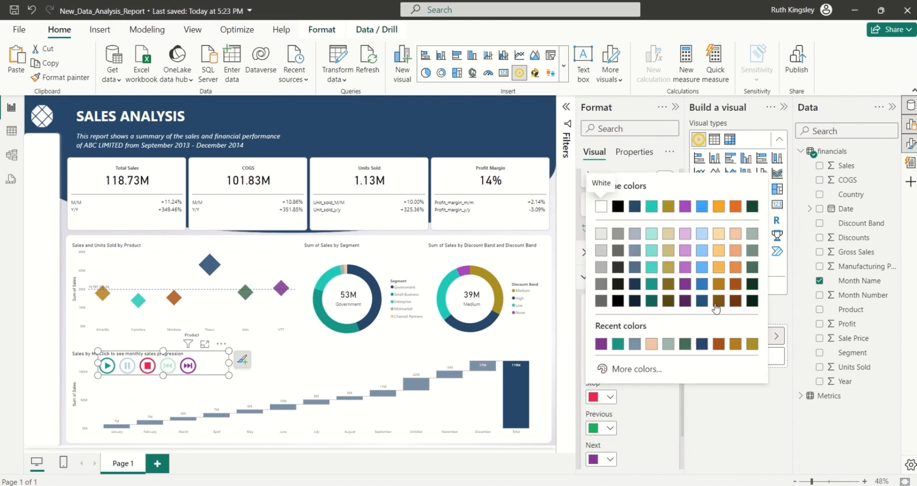
pyautogui.click(736, 285)
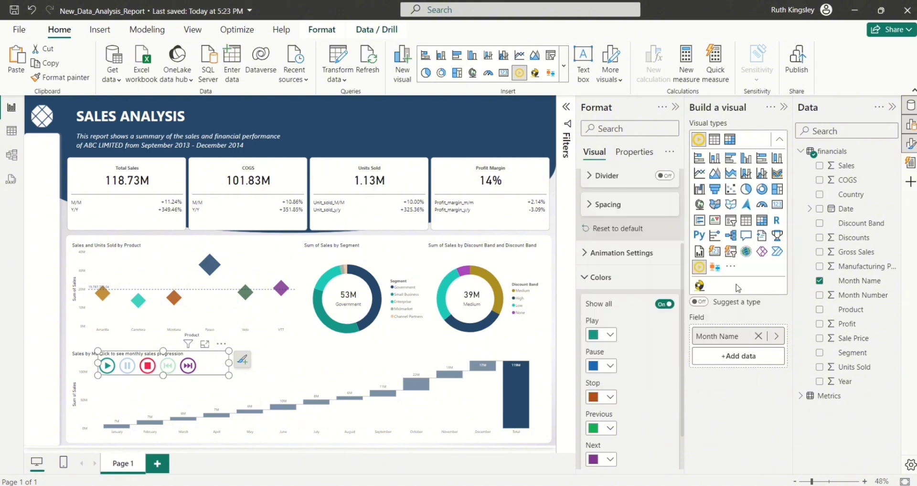
pyautogui.click(610, 428)
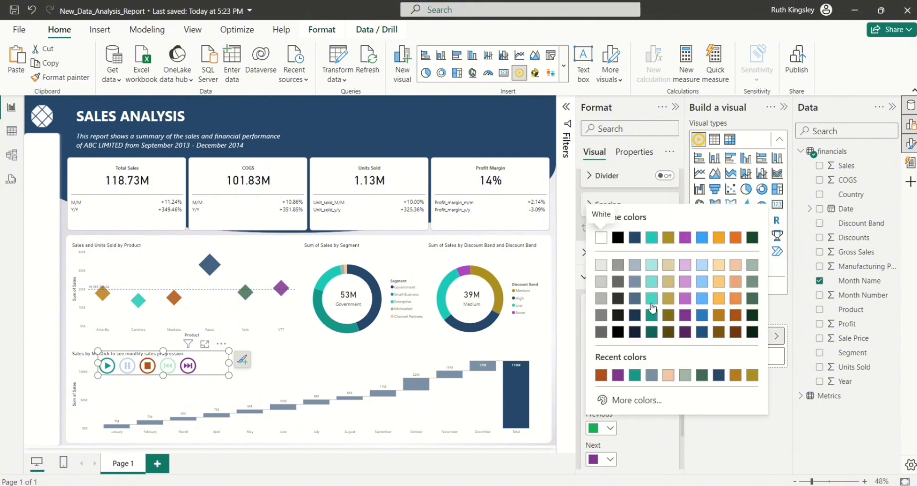
pyautogui.click(657, 281)
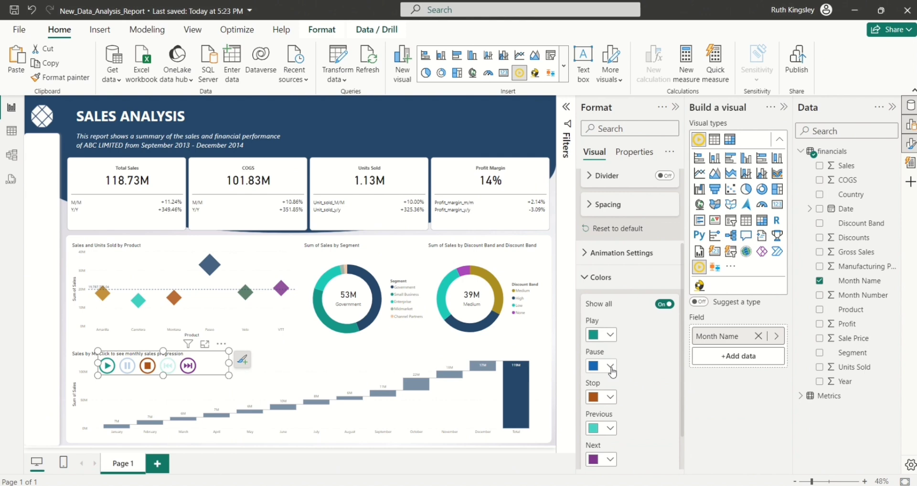
# - Check the Play Axis visual's animation settings for Auto Start, Loop and time
pyautogui.click(587, 282)
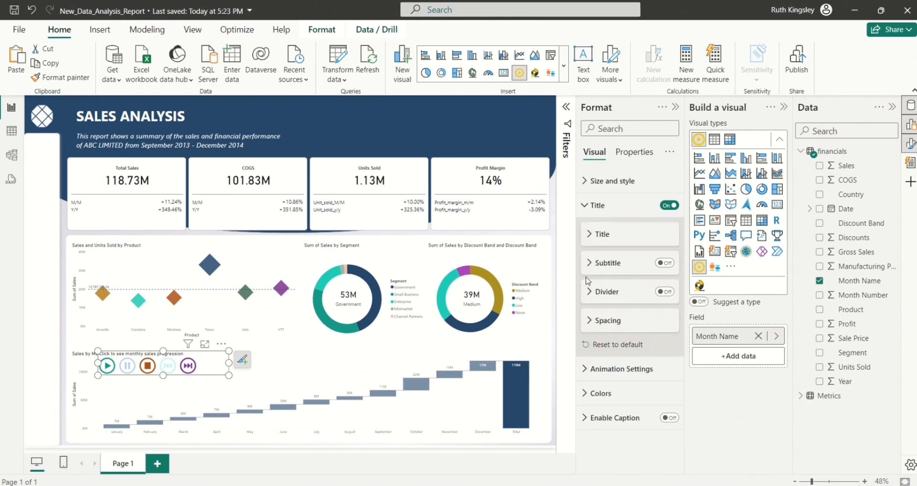
pyautogui.click(590, 371)
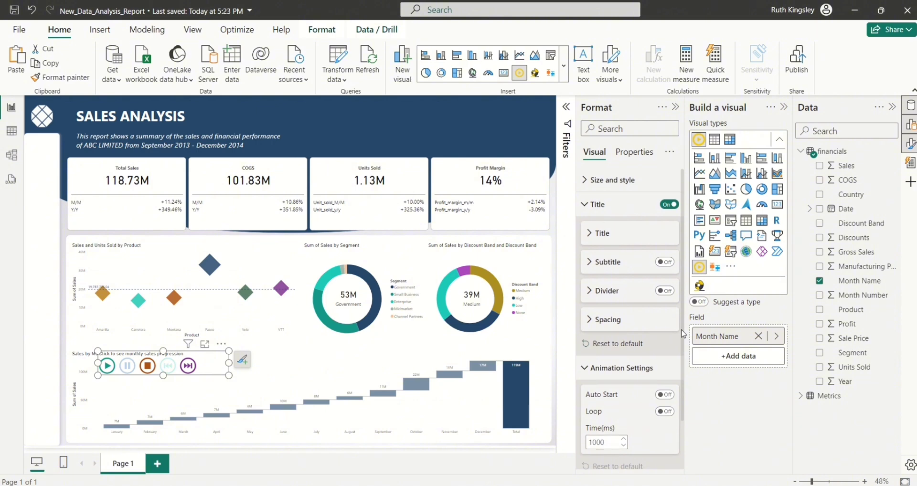
pyautogui.scroll(-2, 678, 378)
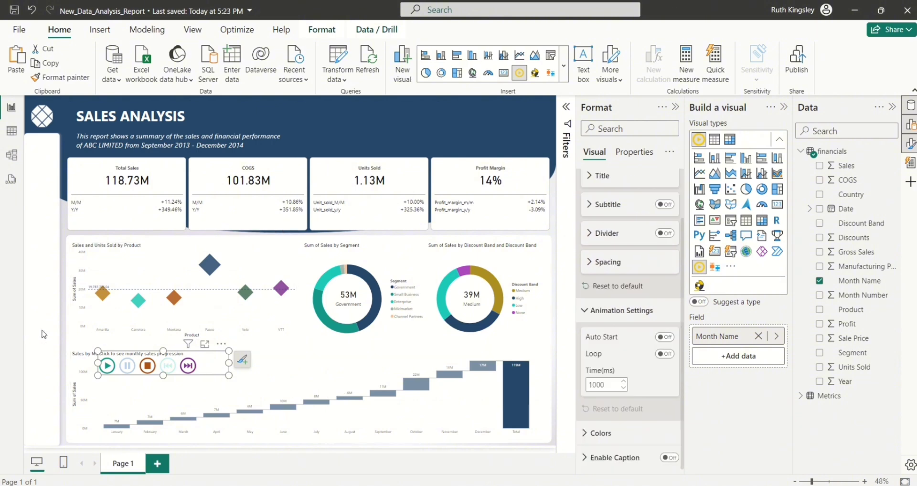
# - Extend the waterfall chart upward so its title sits above the Play Axis, and align the Play Axis just below that title
pyautogui.click(152, 369)
pyautogui.click(164, 373)
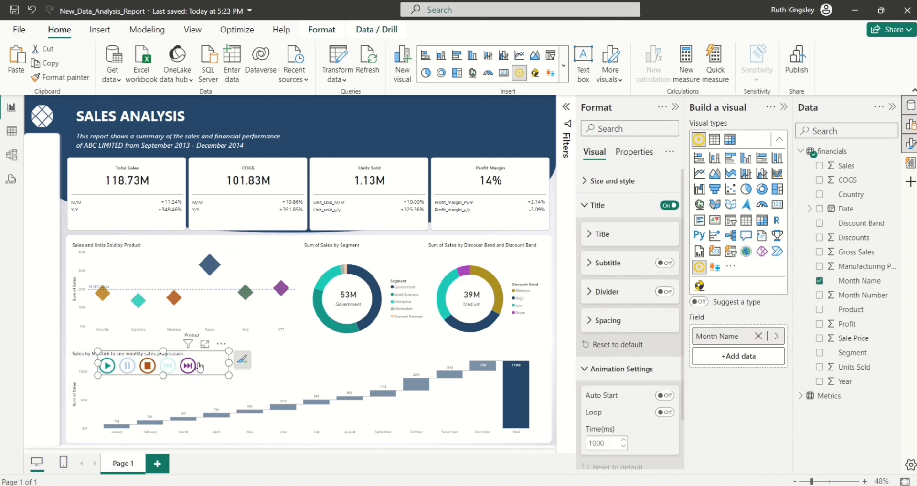
pyautogui.click(194, 361)
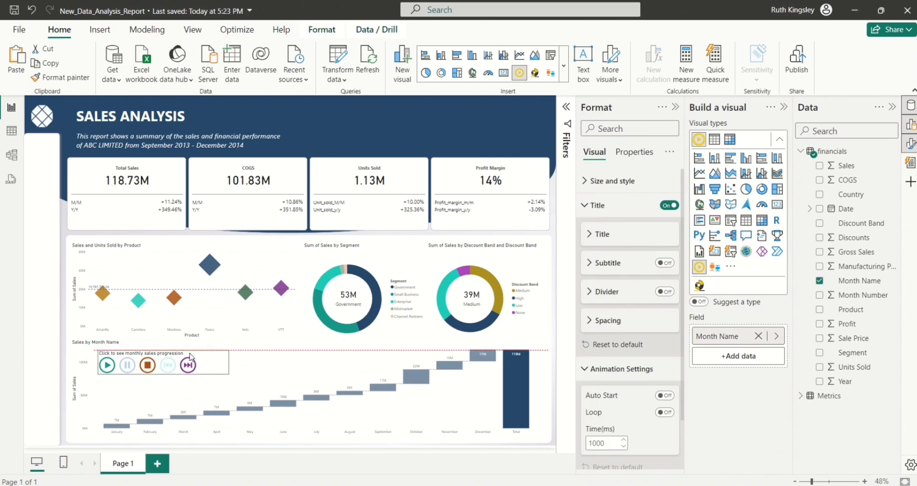
pyautogui.click(190, 357)
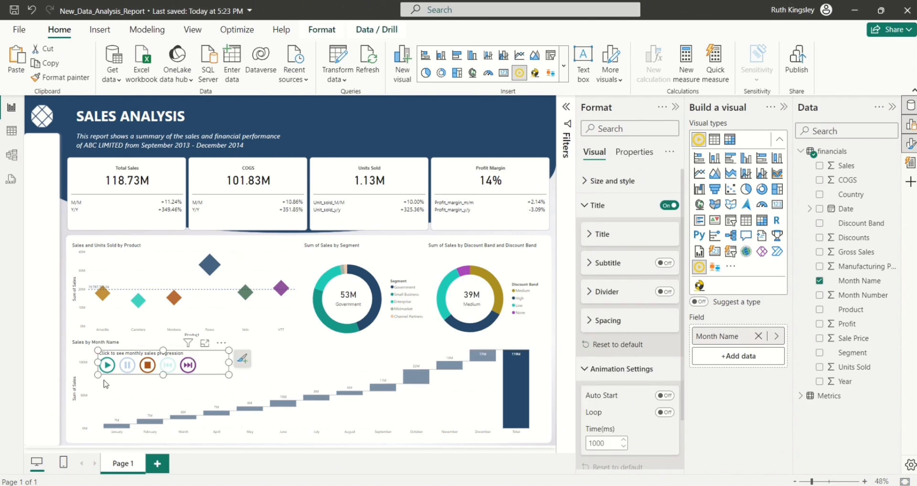
pyautogui.click(357, 141)
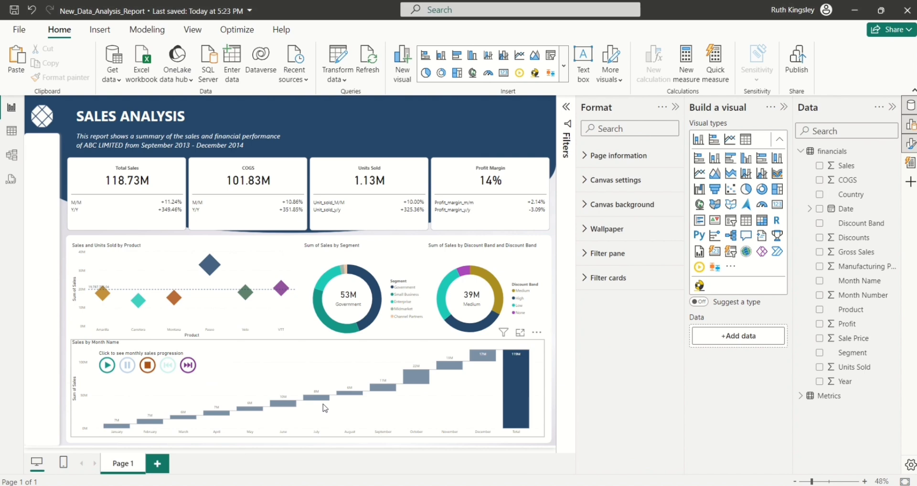
# - Test the Play Axis by playing the monthly animation, pausing it and stopping it
pyautogui.click(112, 368)
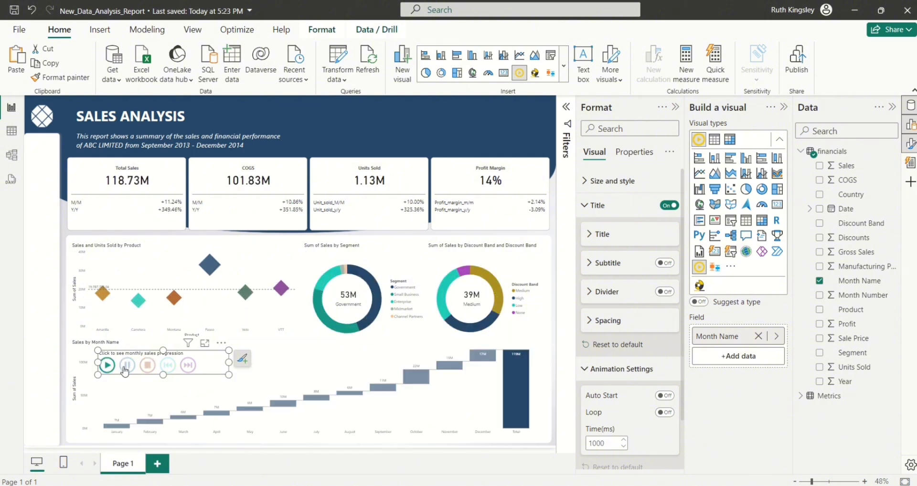
pyautogui.click(108, 366)
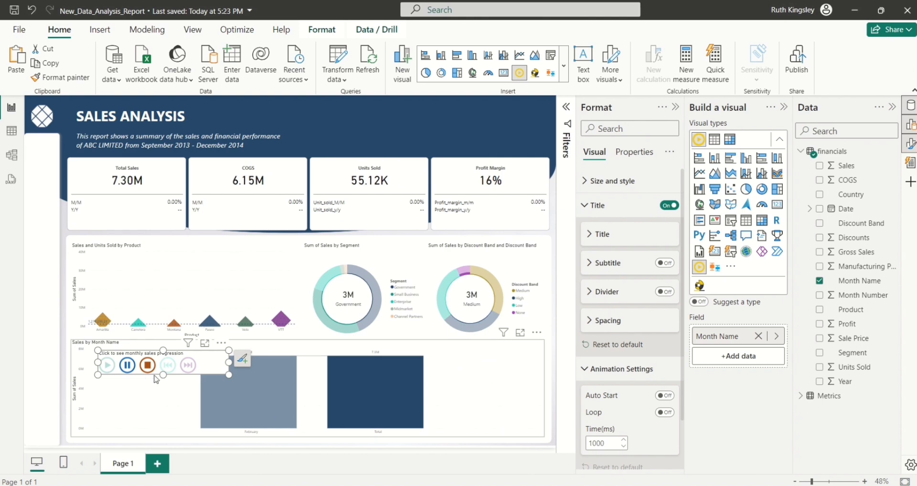
pyautogui.click(128, 366)
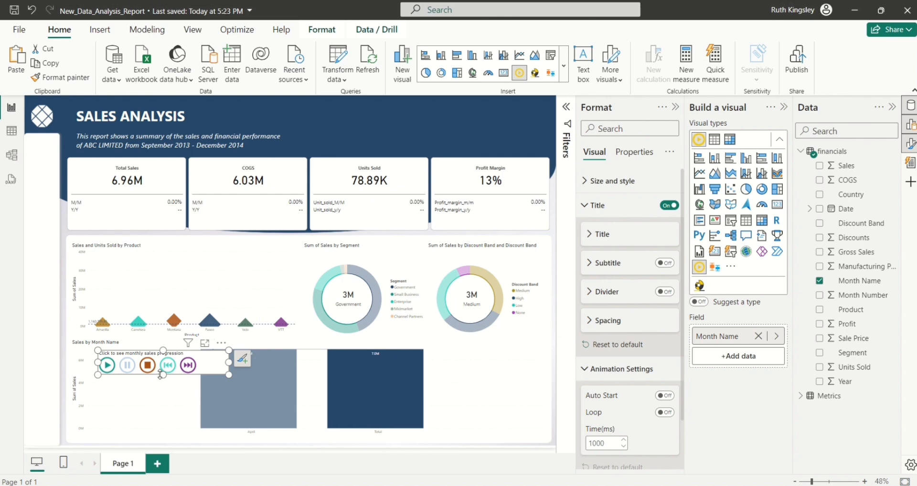
pyautogui.click(148, 366)
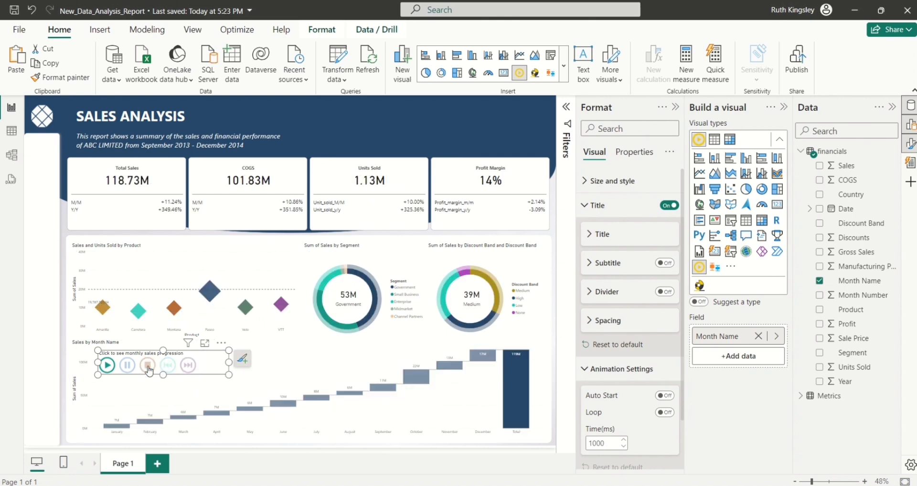
# - Play the monthly animation again, pause it, and step one month back and one month forward
pyautogui.click(107, 366)
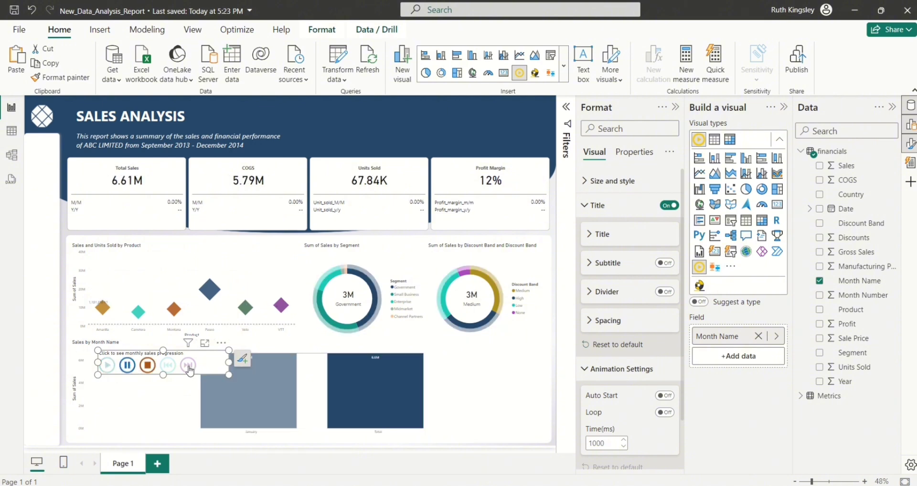
pyautogui.click(127, 366)
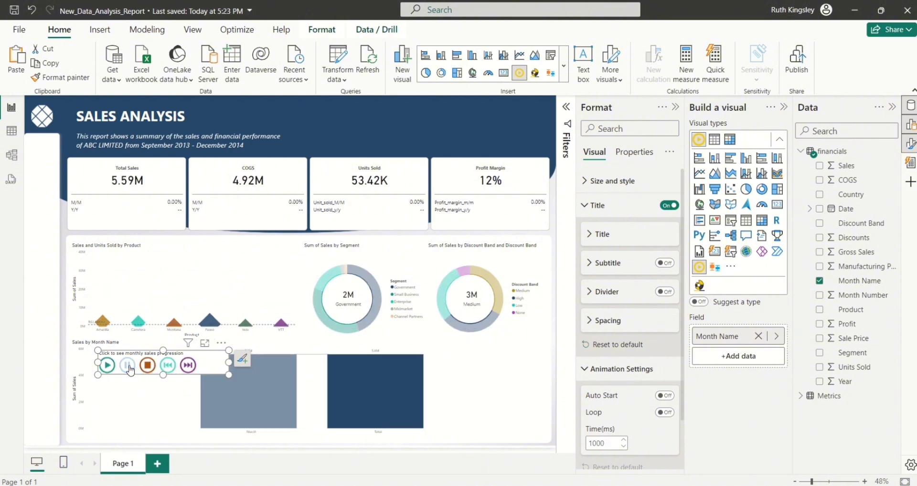
pyautogui.click(171, 367)
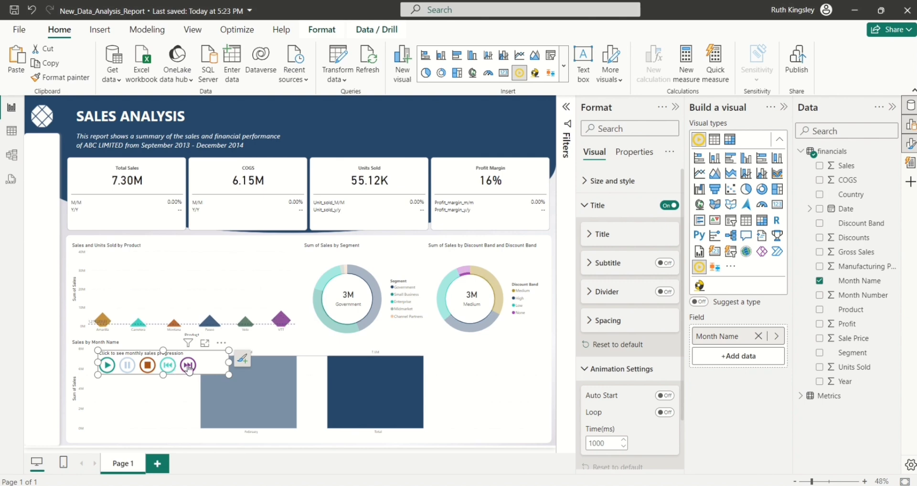
pyautogui.click(189, 366)
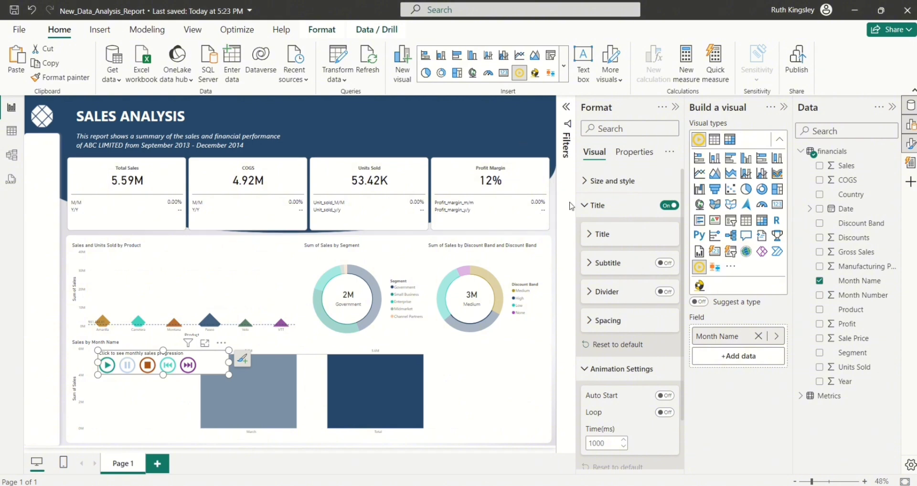
# - Turn off the Play Axis visual's background and shift the visual slightly left over the waterfall chart
pyautogui.click(590, 182)
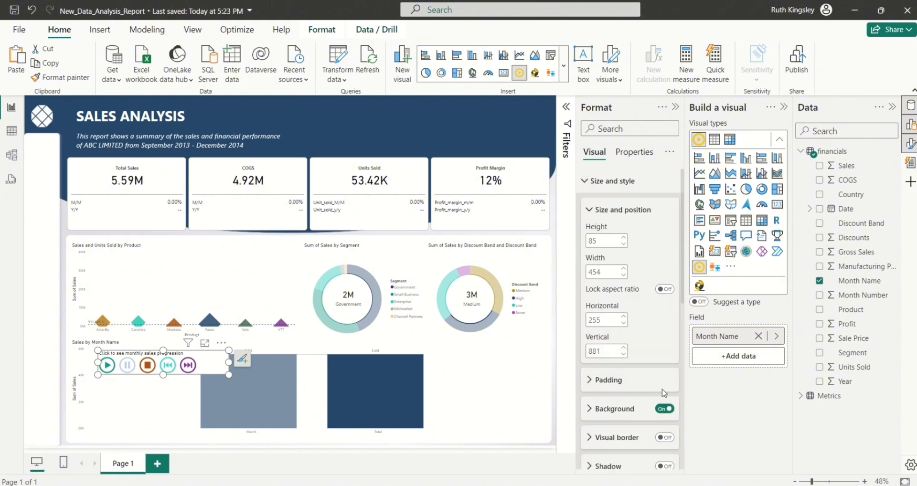
pyautogui.click(665, 409)
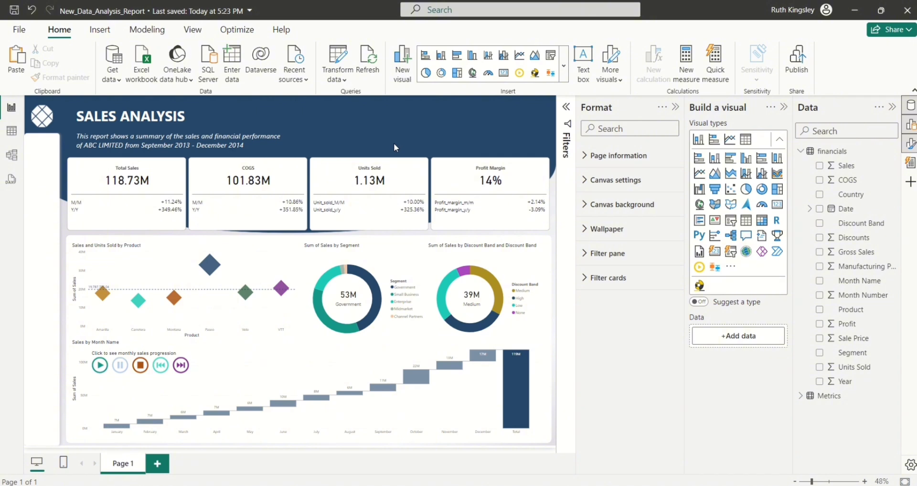
# - Insert a slicer on the Product field and turn off its background
pyautogui.click(731, 220)
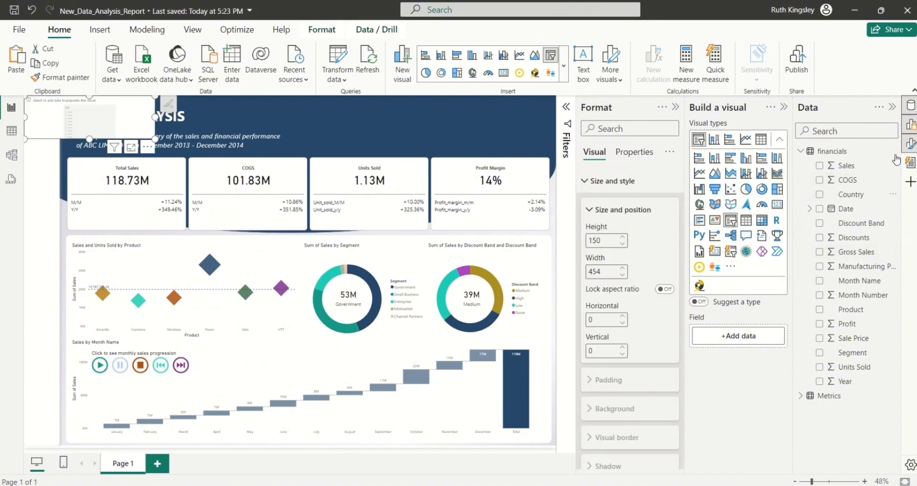
pyautogui.click(820, 310)
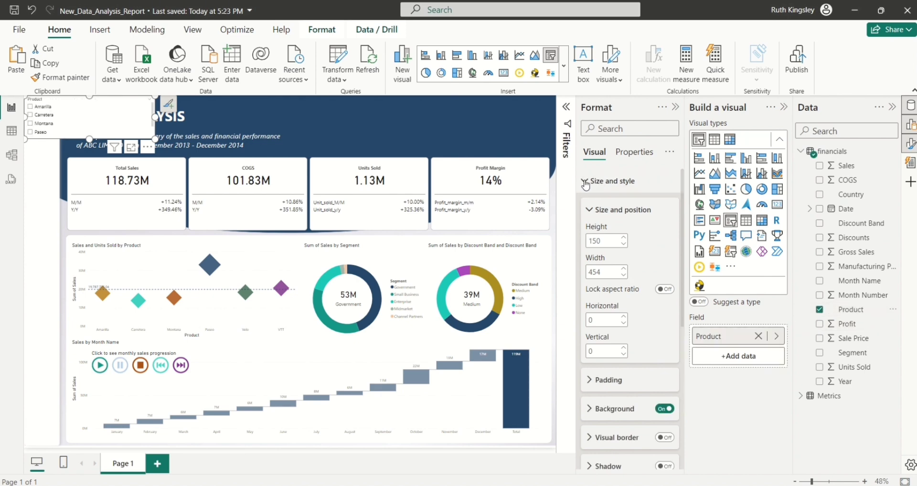
pyautogui.click(664, 409)
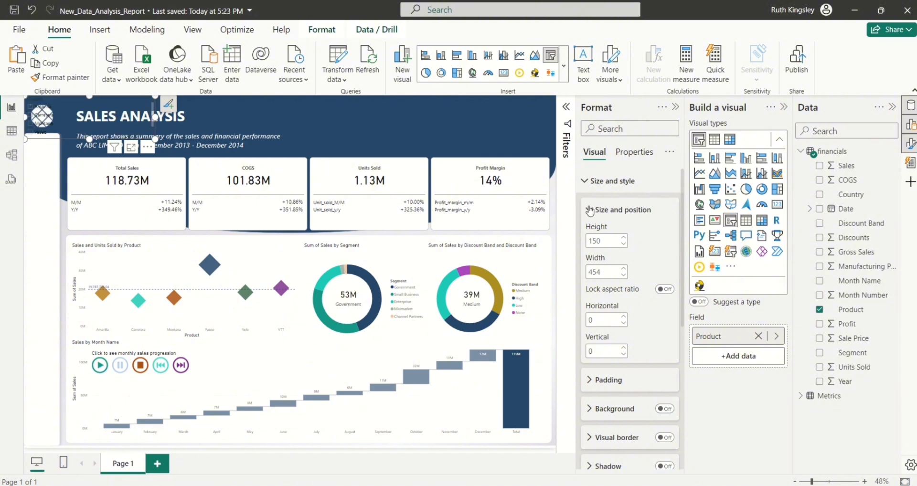
pyautogui.click(591, 211)
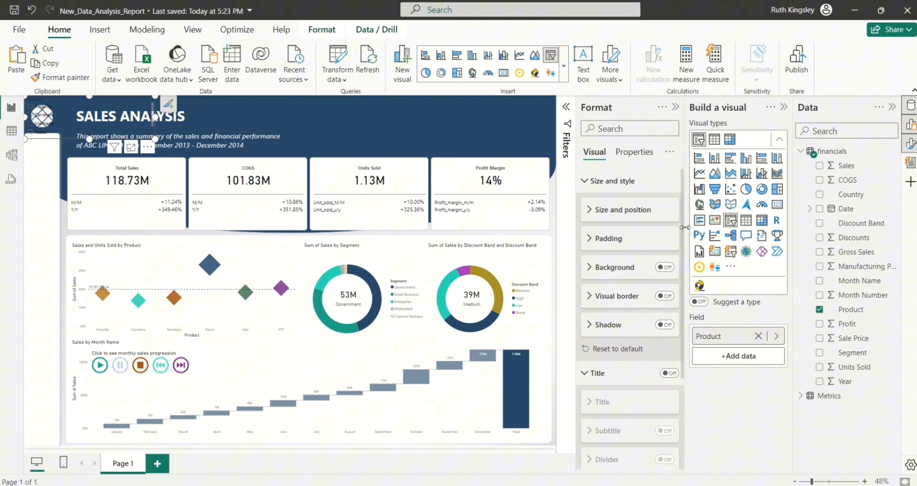
# - Change the Product slicer's style to Dropdown in its slicer settings
pyautogui.scroll(-3, 683, 233)
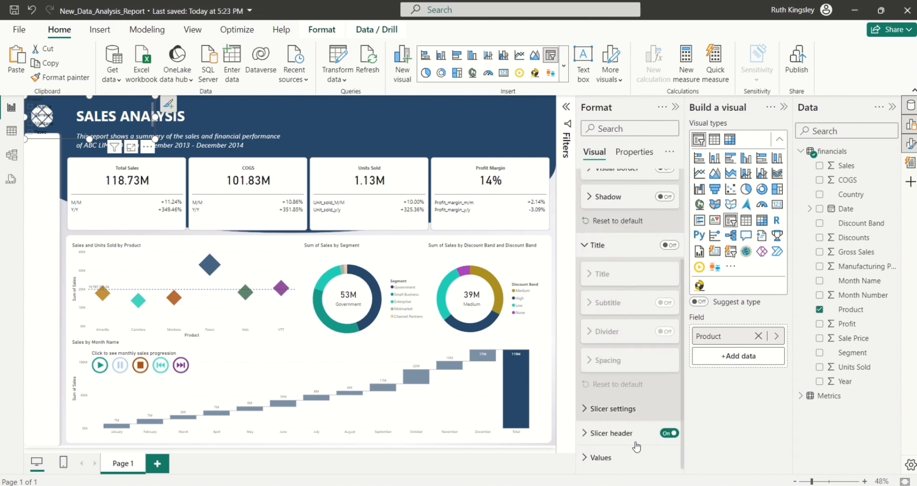
pyautogui.click(589, 410)
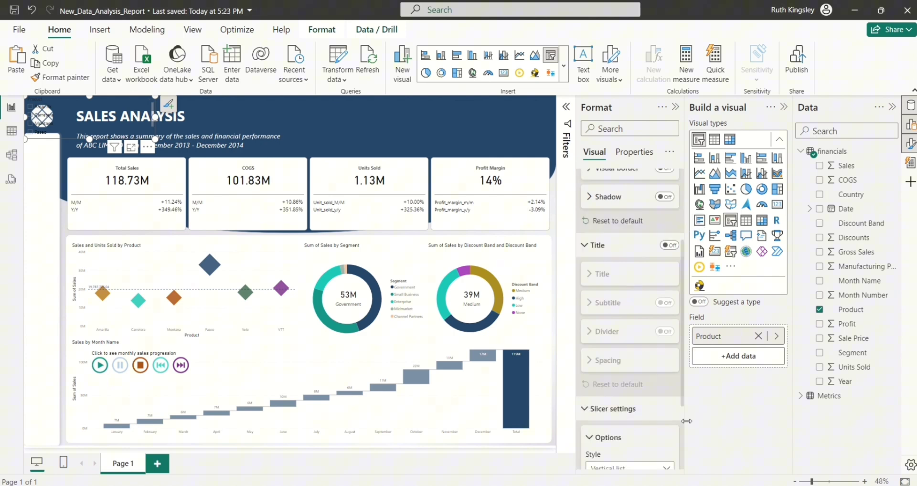
pyautogui.moveTo(682, 381); pyautogui.dragTo(683, 449)
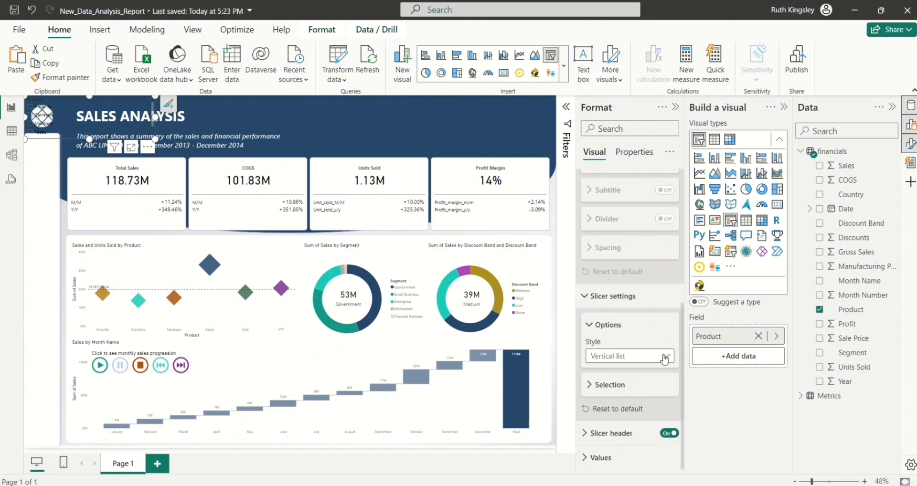
pyautogui.click(665, 359)
pyautogui.click(616, 403)
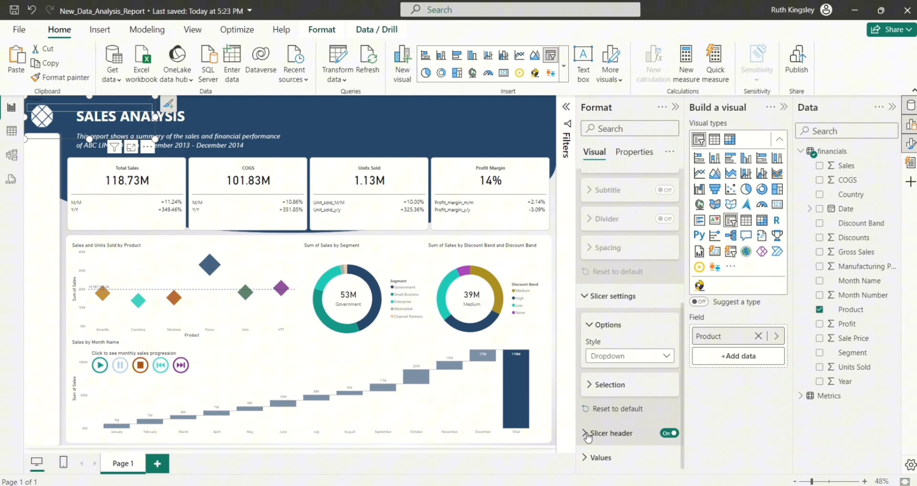
# - Set the Product slicer header's font color to white and move the resized slicer into the blue banner above the Units Sold card
pyautogui.click(588, 436)
pyautogui.moveTo(682, 355); pyautogui.dragTo(686, 442)
pyautogui.click(610, 336)
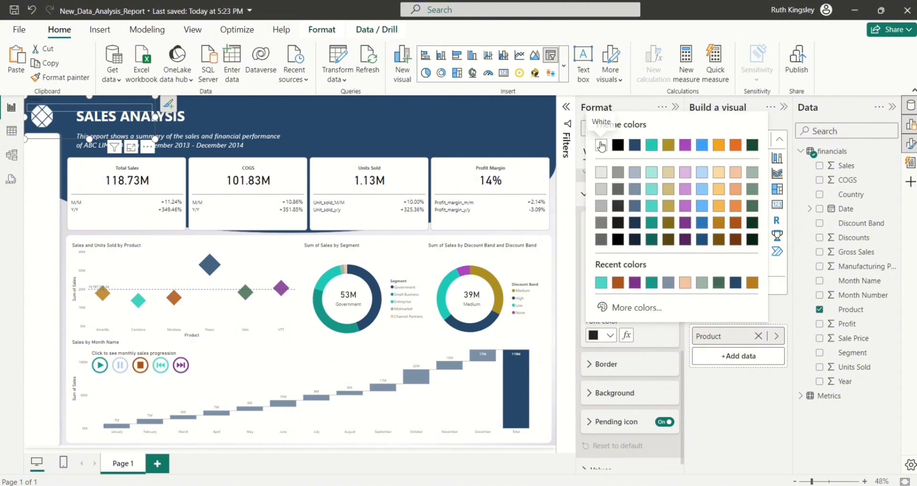
pyautogui.click(603, 144)
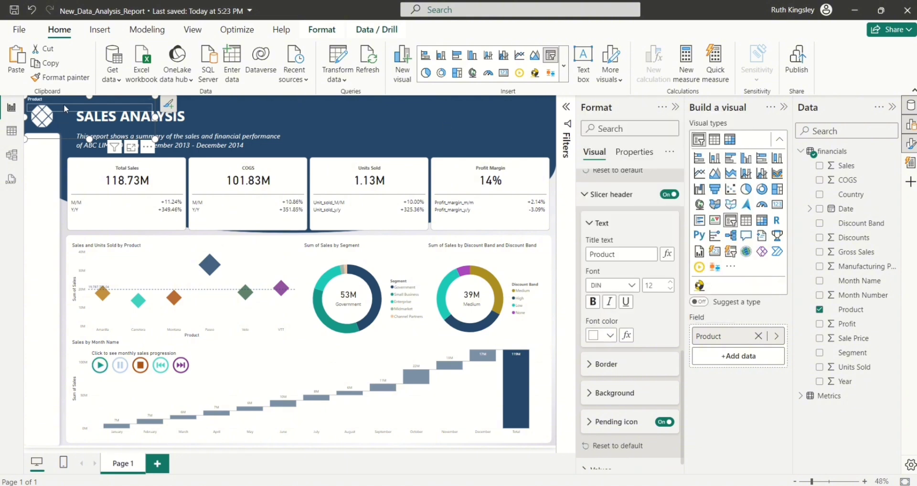
pyautogui.moveTo(65, 105); pyautogui.dragTo(340, 121)
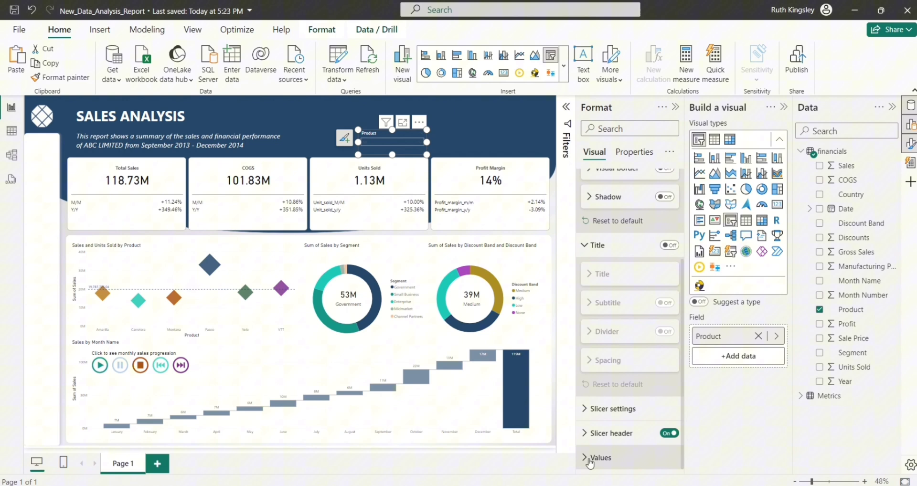
# - Set the Product slicer's values background to light grey and check its dropdown list
pyautogui.click(589, 460)
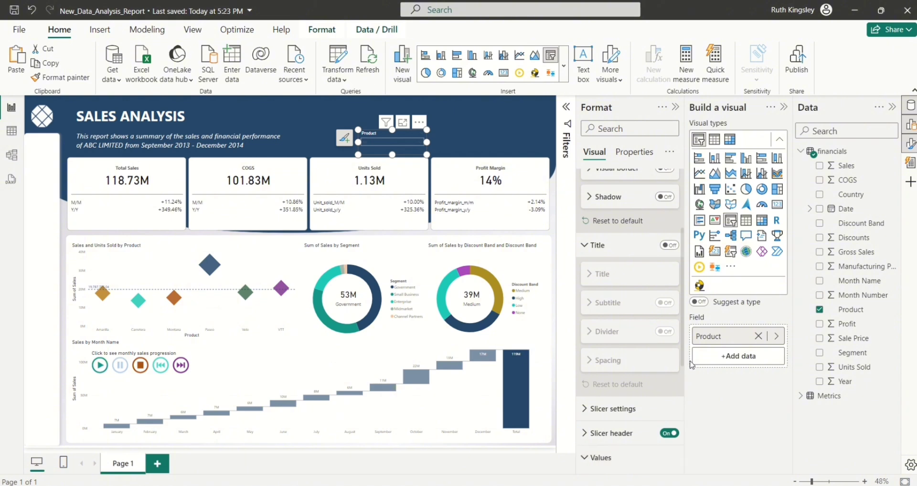
pyautogui.moveTo(684, 349); pyautogui.dragTo(687, 460)
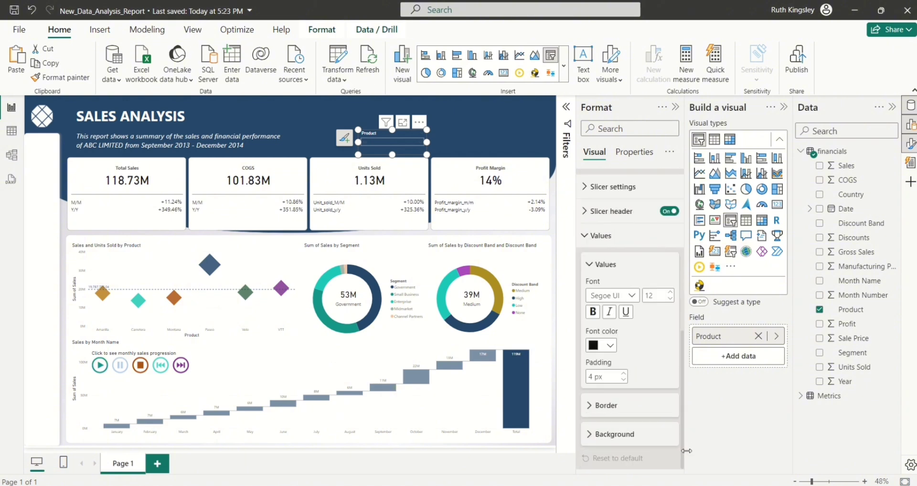
pyautogui.click(590, 435)
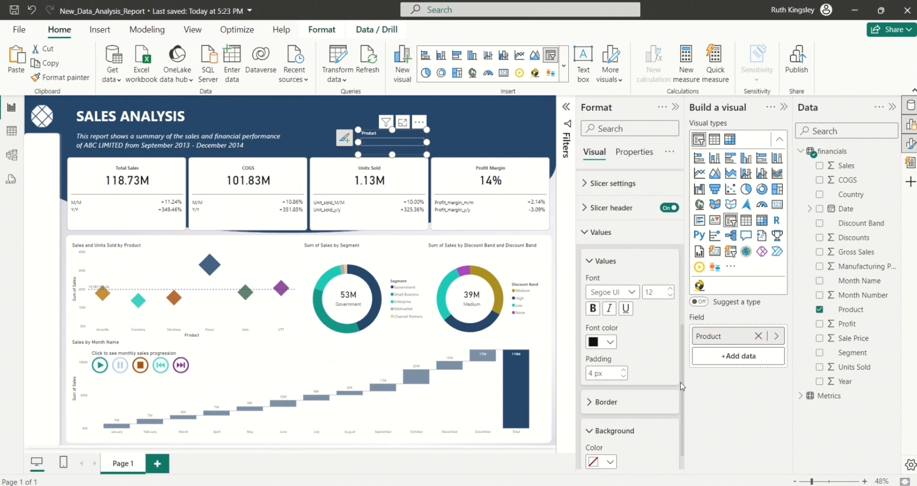
pyautogui.moveTo(684, 414); pyautogui.dragTo(686, 431)
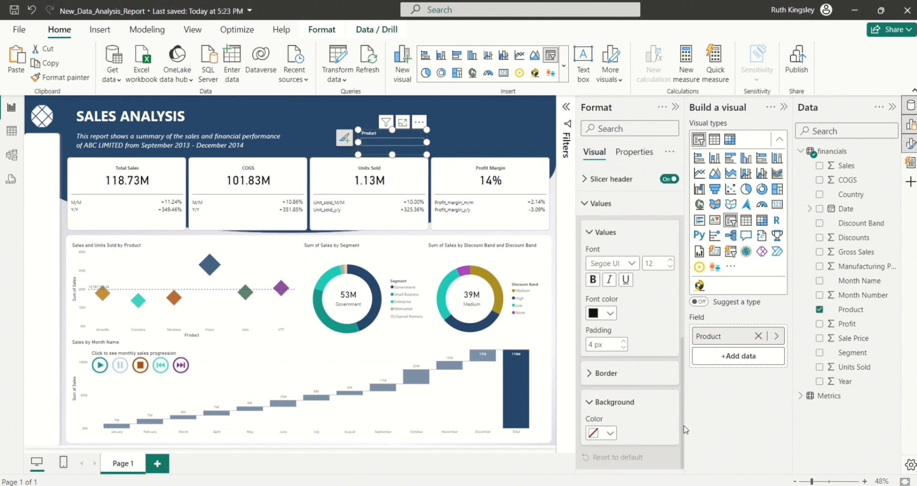
pyautogui.click(609, 433)
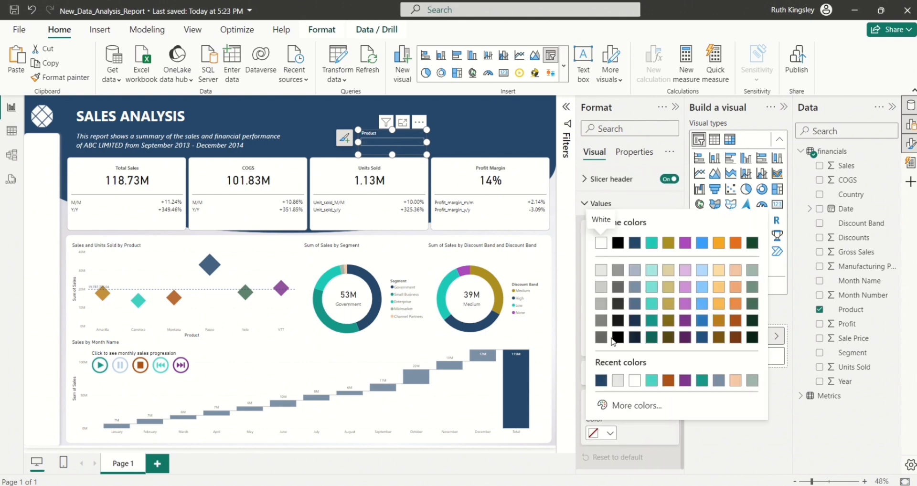
pyautogui.click(601, 270)
pyautogui.click(421, 144)
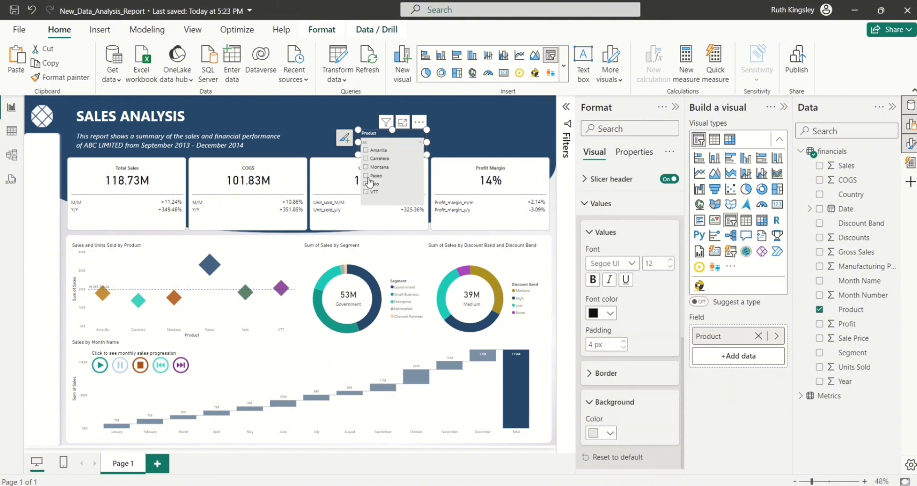
pyautogui.click(460, 133)
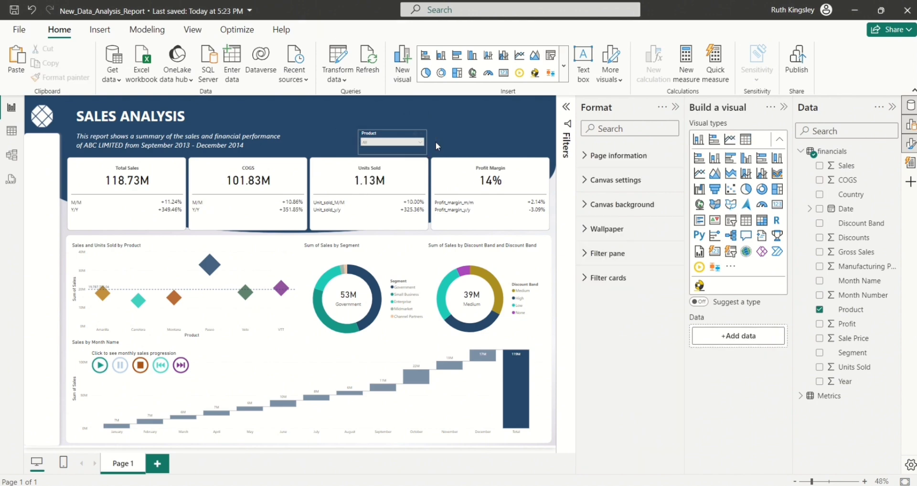
# - Duplicate the Product slicer twice and arrange the three slicers side by side in the blue banner
pyautogui.click(414, 152)
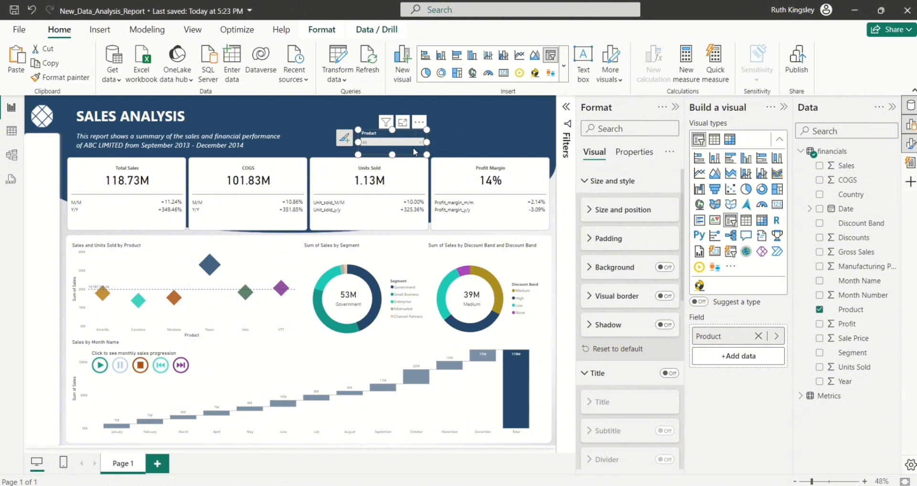
pyautogui.hotkey('ctrl', 'v')
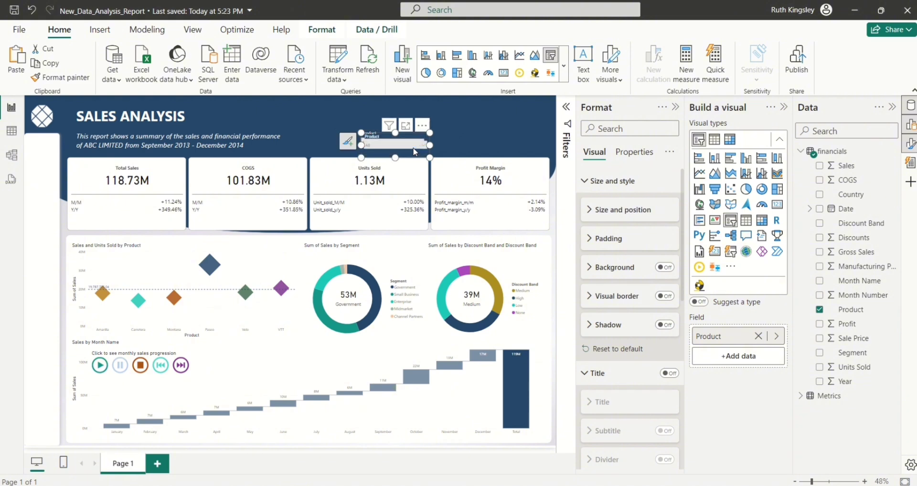
pyautogui.hotkey('ctrl', 'v')
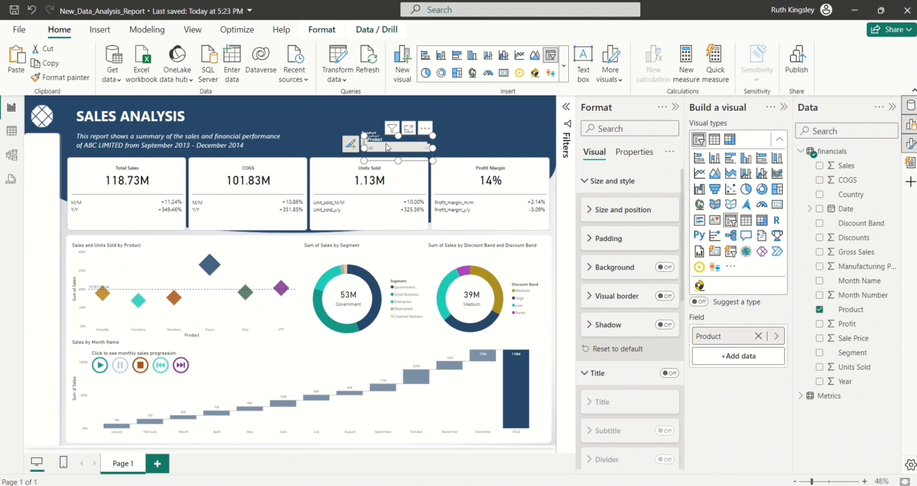
pyautogui.moveTo(387, 147); pyautogui.dragTo(447, 141)
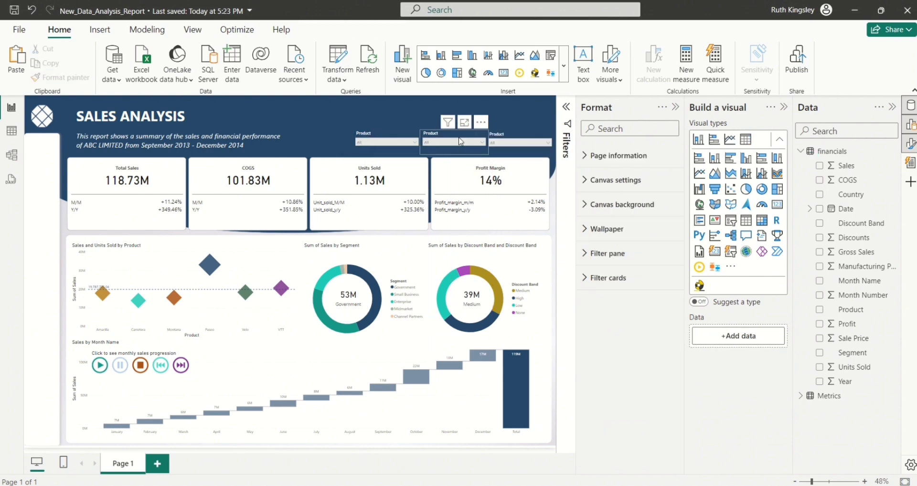
# - Replace the Product field with Country in the middle slicer
pyautogui.click(482, 137)
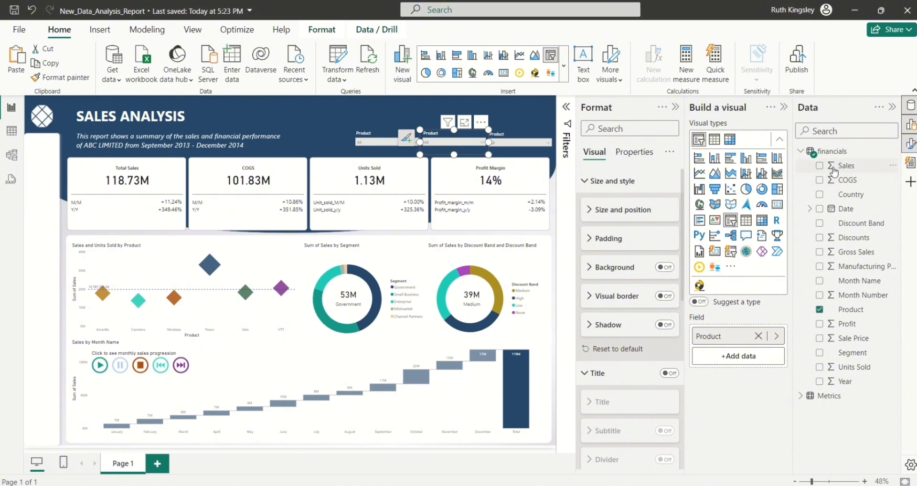
pyautogui.click(820, 195)
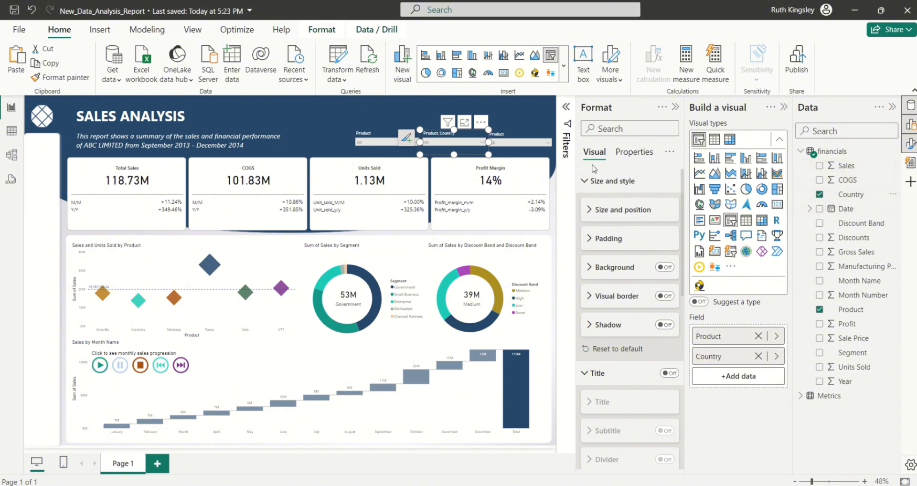
pyautogui.click(819, 310)
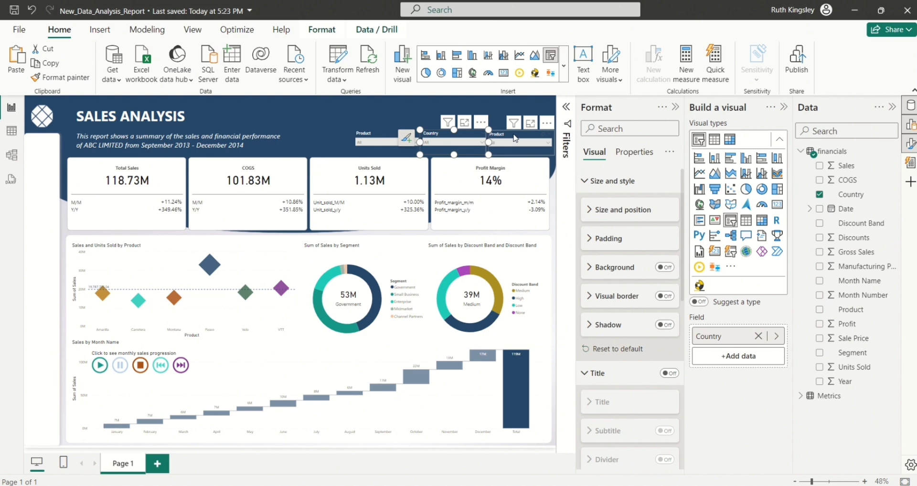
# - Replace the Product field with Discount Band in the third slicer and check the Discount Band and Country dropdown lists
pyautogui.click(522, 120)
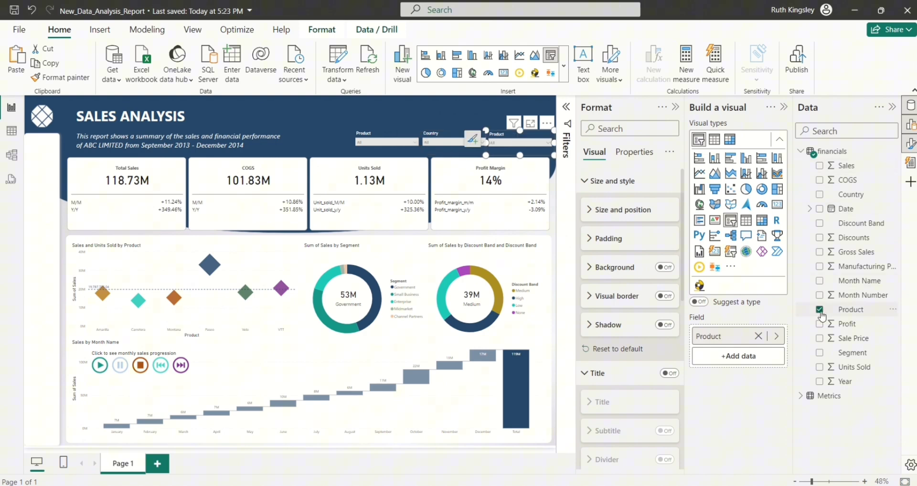
pyautogui.click(819, 223)
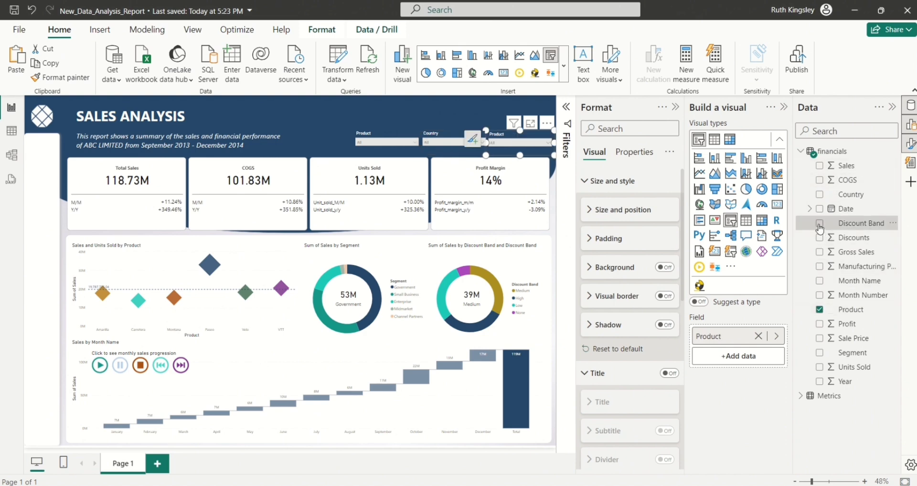
pyautogui.click(820, 309)
pyautogui.click(542, 144)
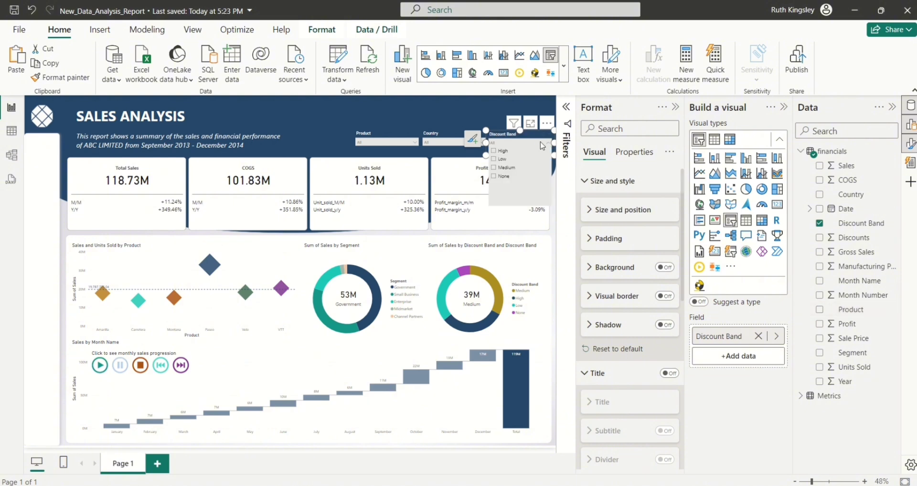
pyautogui.click(542, 143)
pyautogui.click(435, 143)
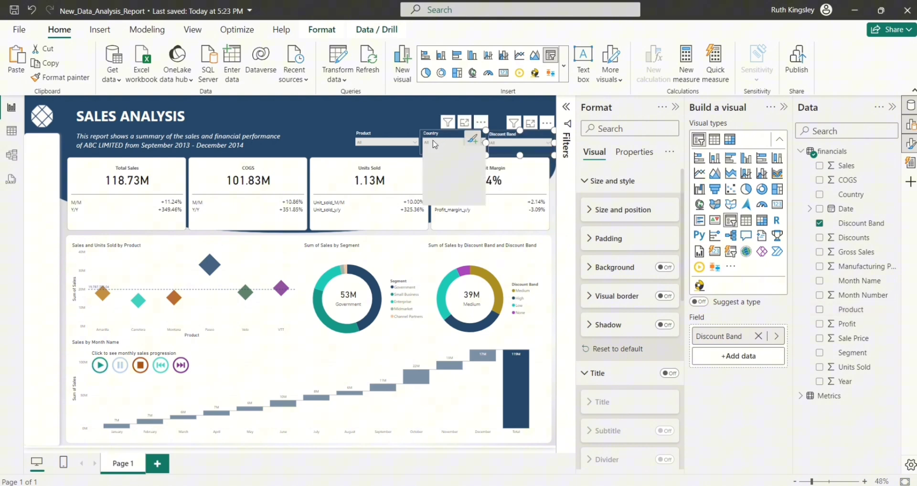
pyautogui.click(434, 143)
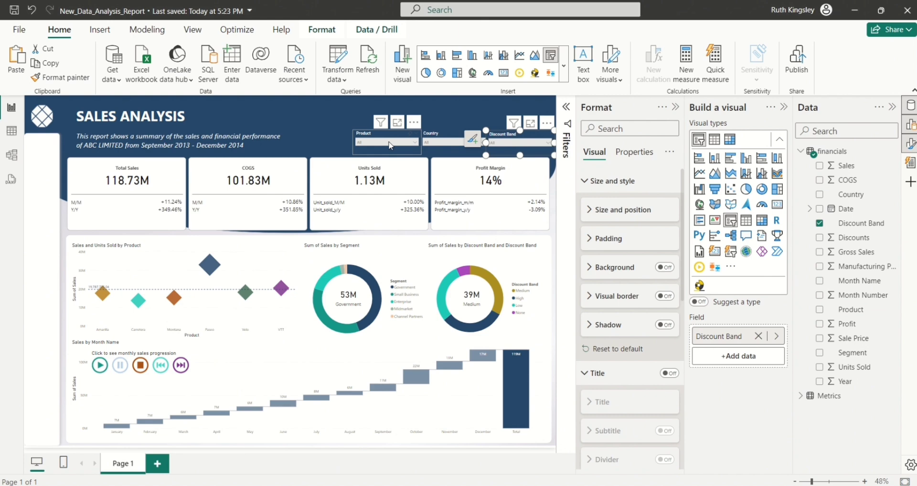
pyautogui.click(408, 109)
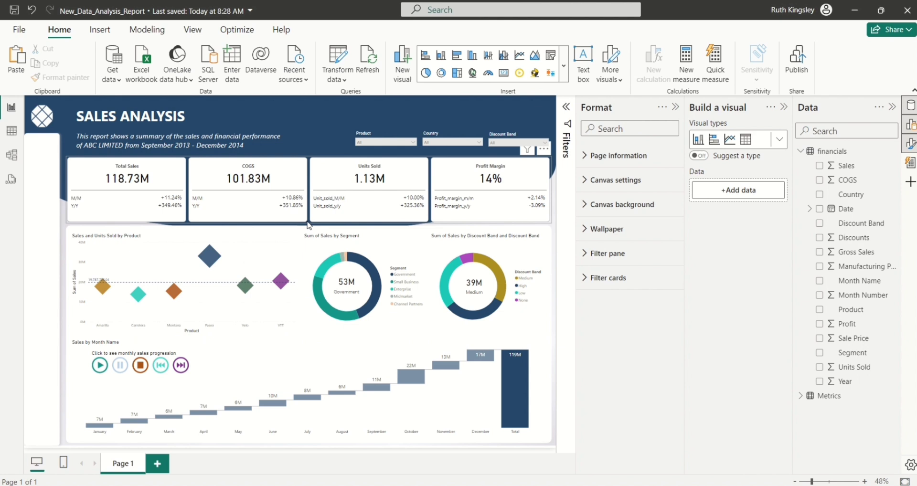
# - Insert a blank button, place it on the white side strip beside the Total Sales card and shrink it to a small square
pyautogui.click(102, 37)
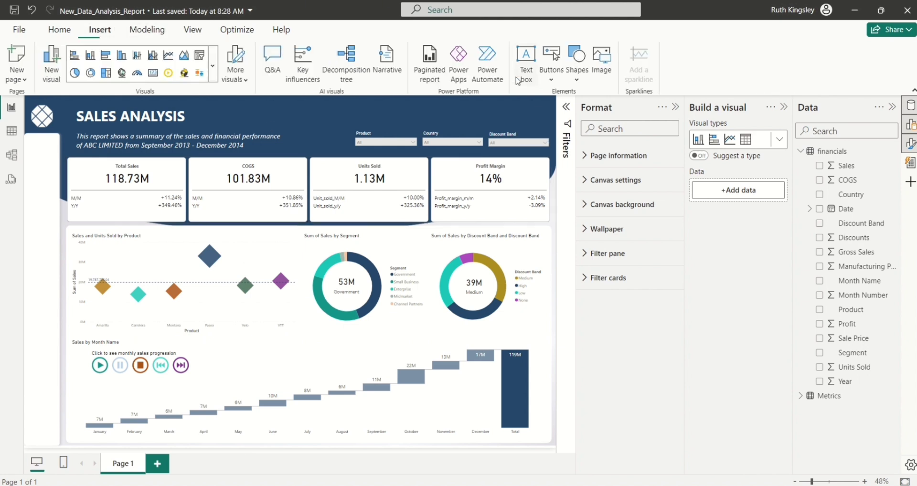
pyautogui.click(552, 79)
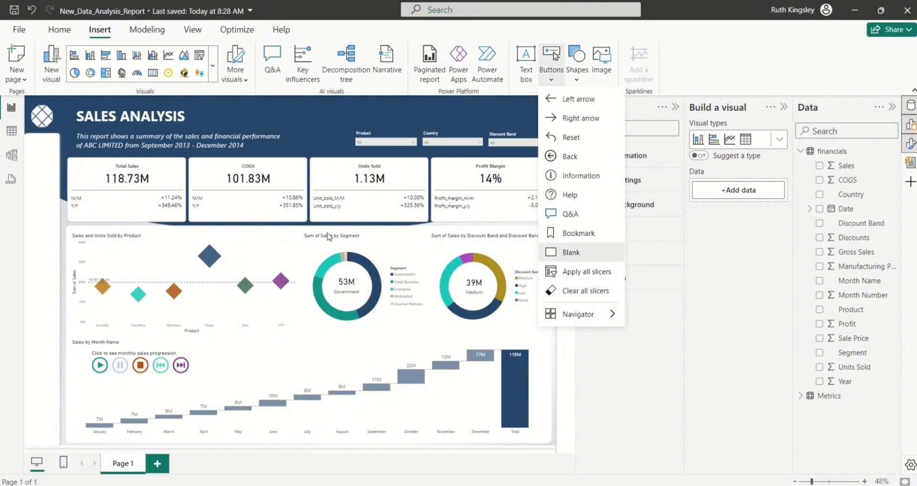
pyautogui.click(607, 256)
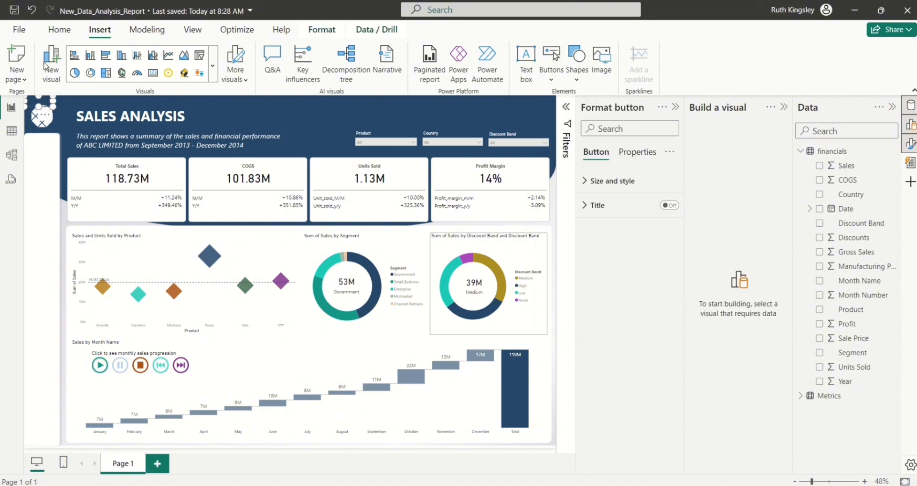
pyautogui.moveTo(39, 104); pyautogui.dragTo(44, 218)
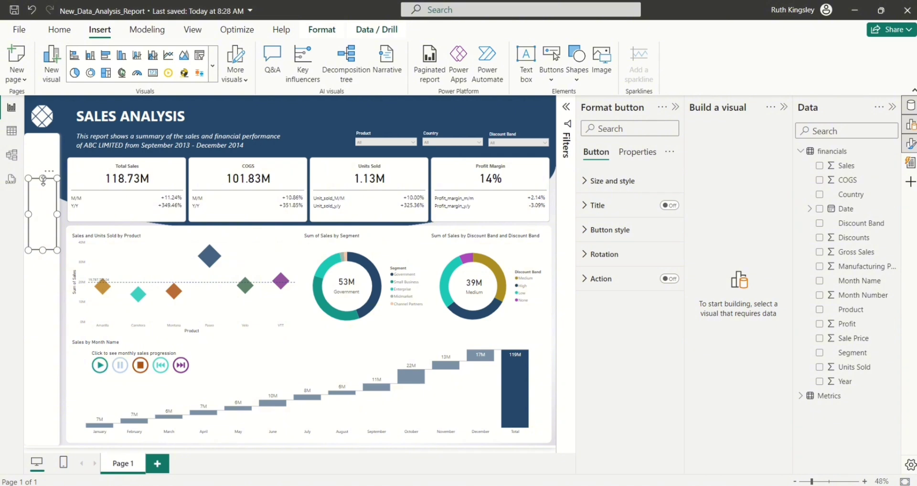
pyautogui.moveTo(43, 180); pyautogui.dragTo(43, 187)
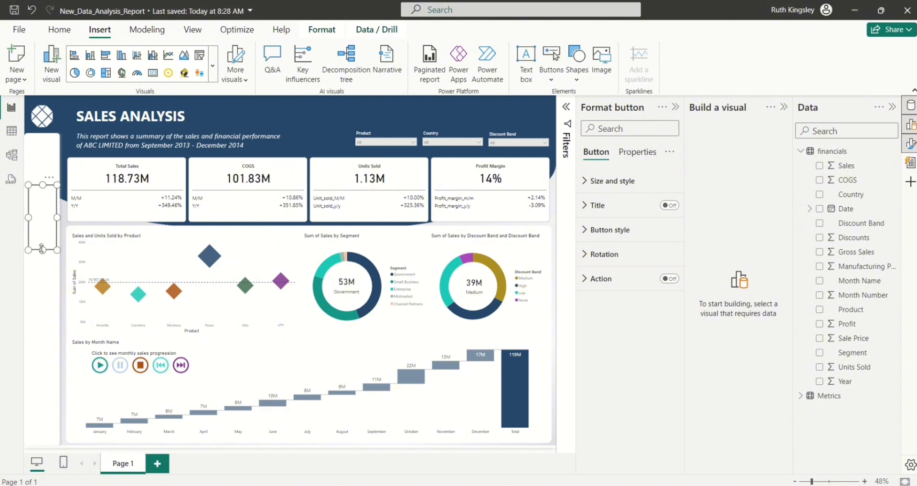
pyautogui.moveTo(42, 249); pyautogui.dragTo(44, 217)
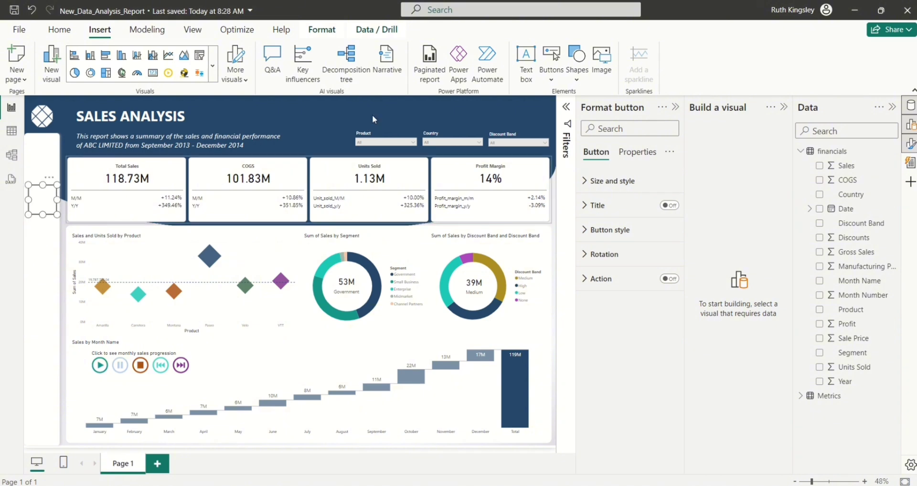
# - Change the blank button's shape to Rounded Rectangle with 13% rounded corners
pyautogui.click(587, 232)
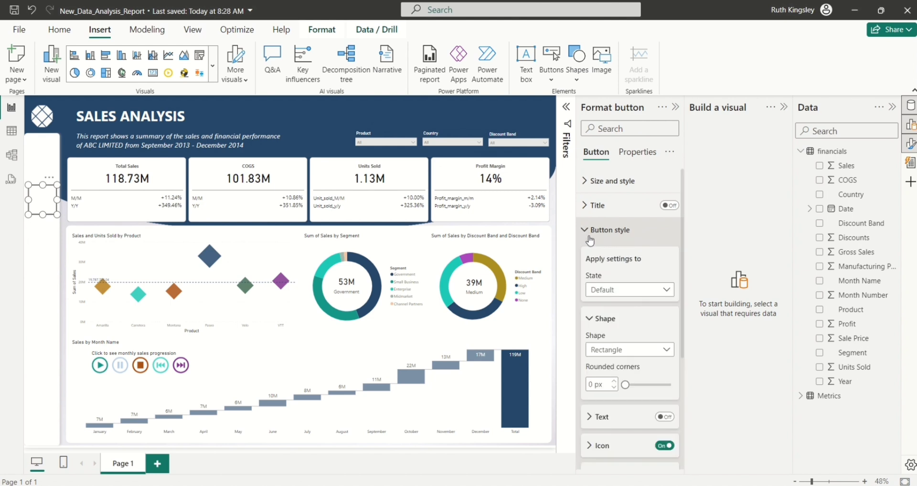
pyautogui.click(664, 352)
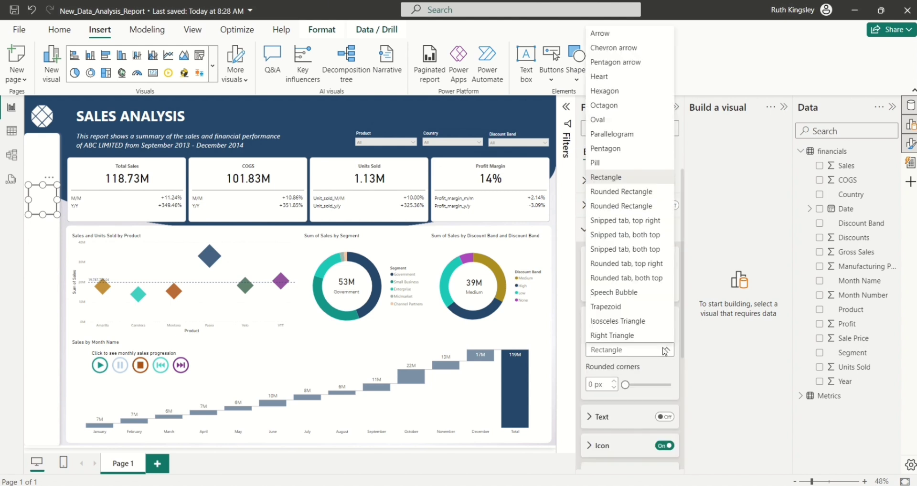
pyautogui.click(609, 196)
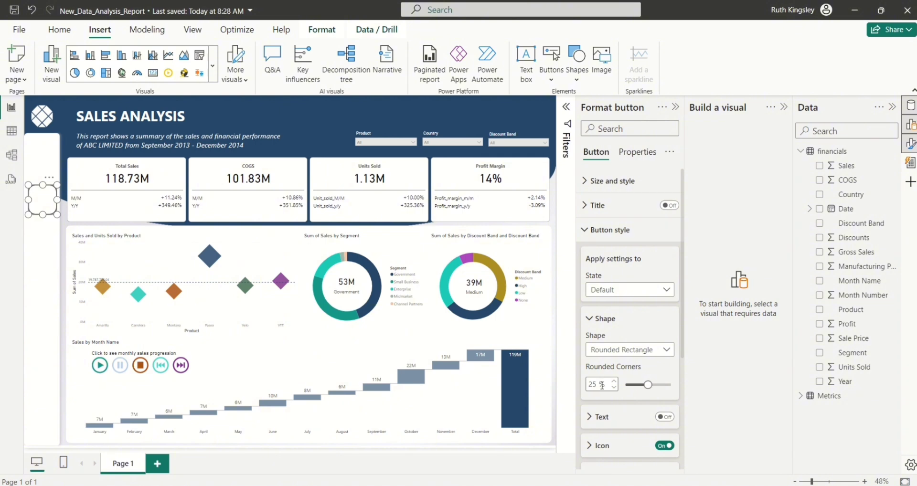
pyautogui.doubleClick(597, 385)
pyautogui.write('13')
pyautogui.click(56, 230)
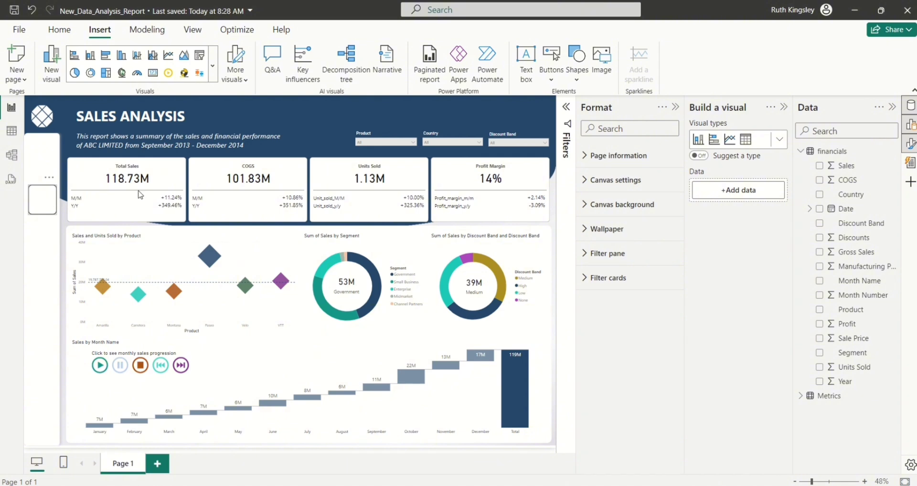
# - Give the side-strip button a custom icon using the cogs image and set the image fit to Fit
pyautogui.click(43, 200)
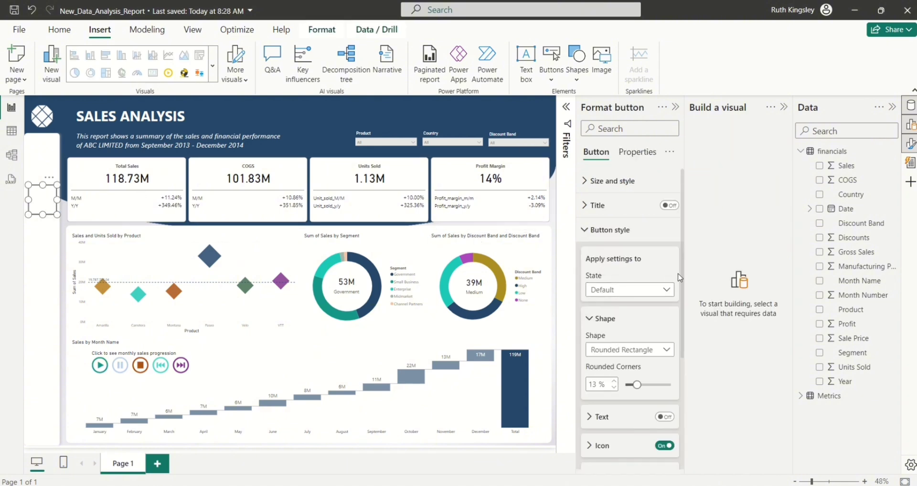
pyautogui.moveTo(682, 269); pyautogui.dragTo(683, 375)
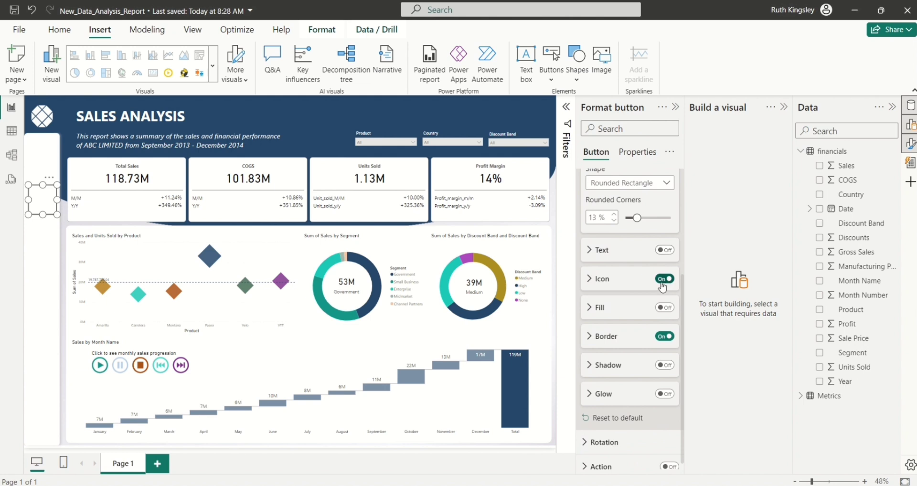
pyautogui.click(590, 281)
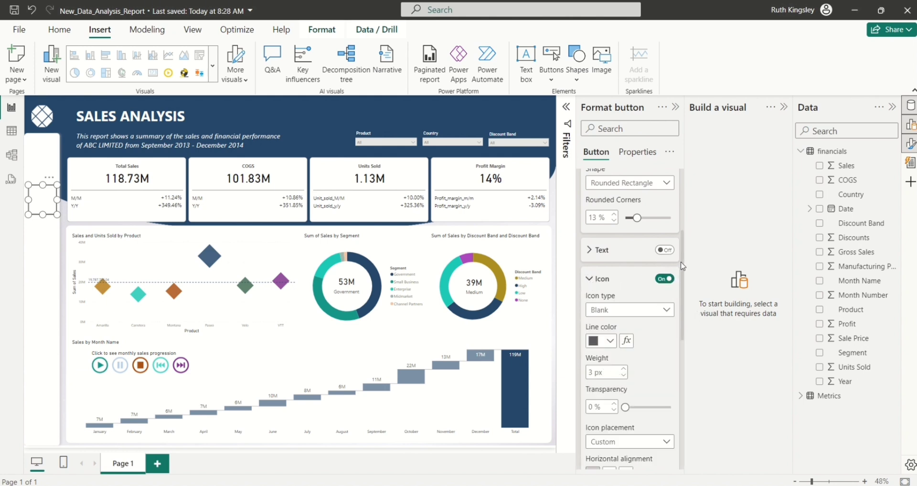
pyautogui.moveTo(684, 263); pyautogui.dragTo(676, 279)
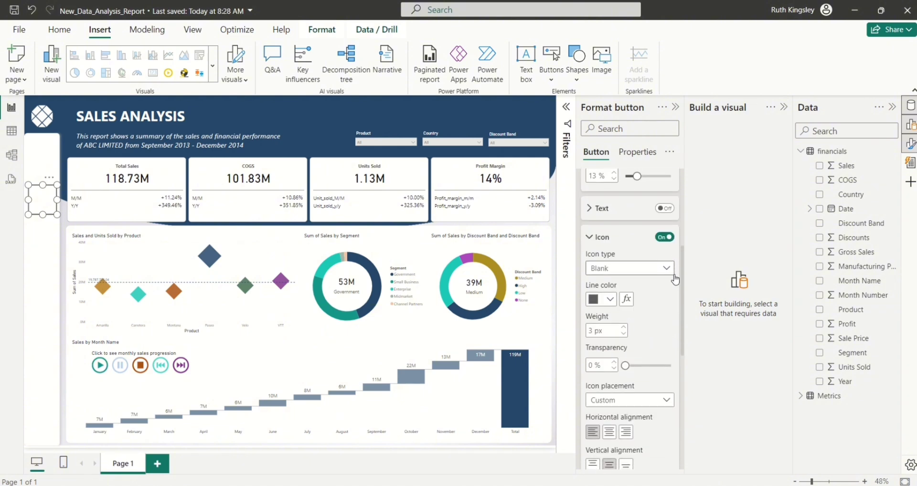
pyautogui.click(668, 272)
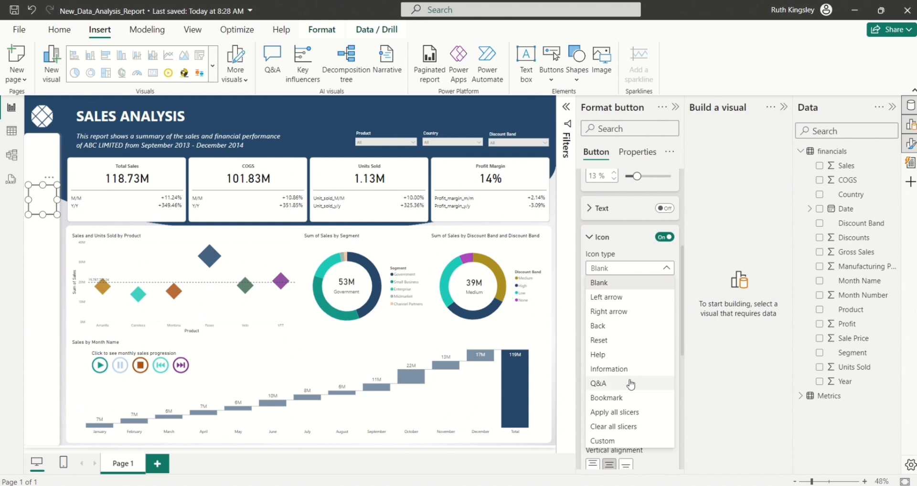
pyautogui.click(616, 443)
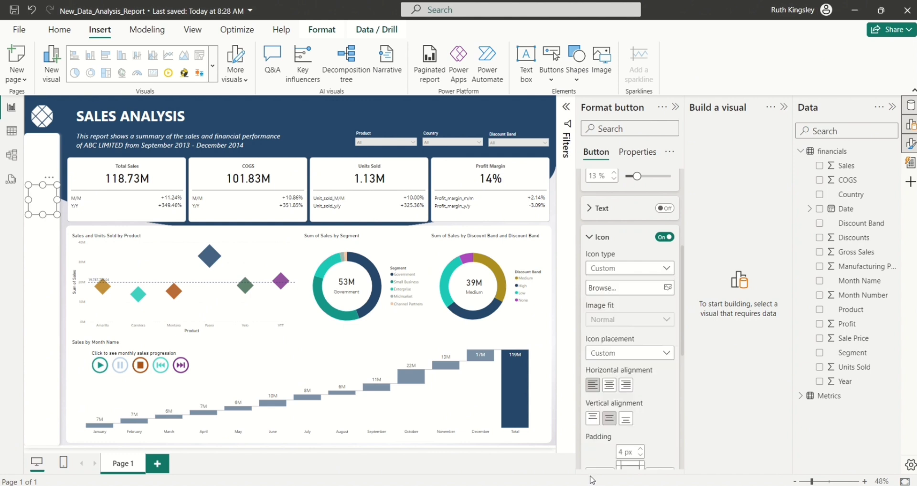
pyautogui.click(669, 292)
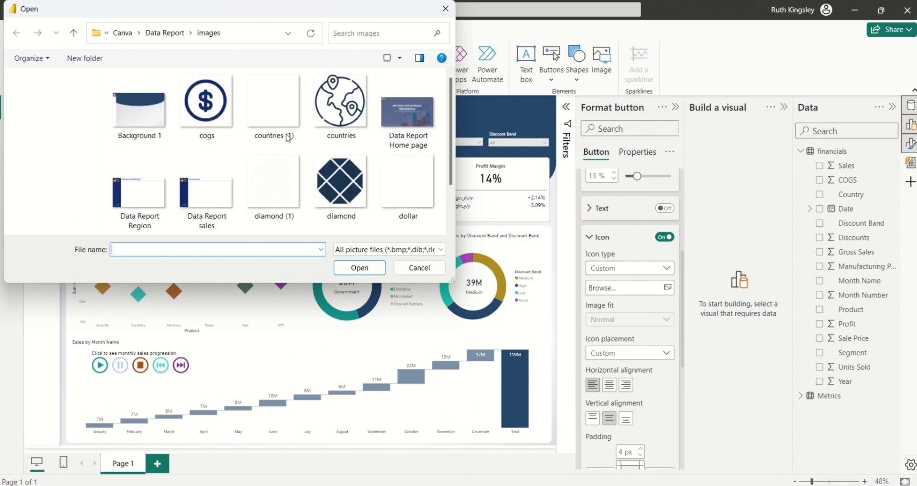
pyautogui.click(206, 107)
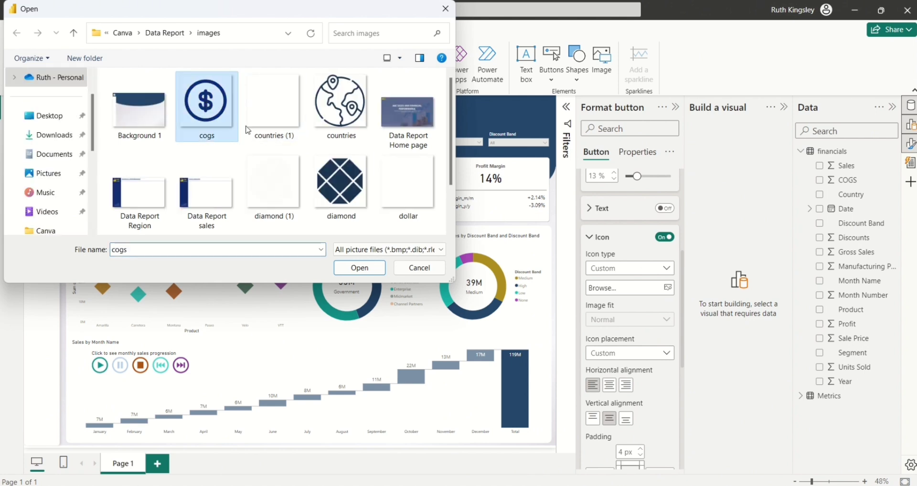
pyautogui.click(360, 268)
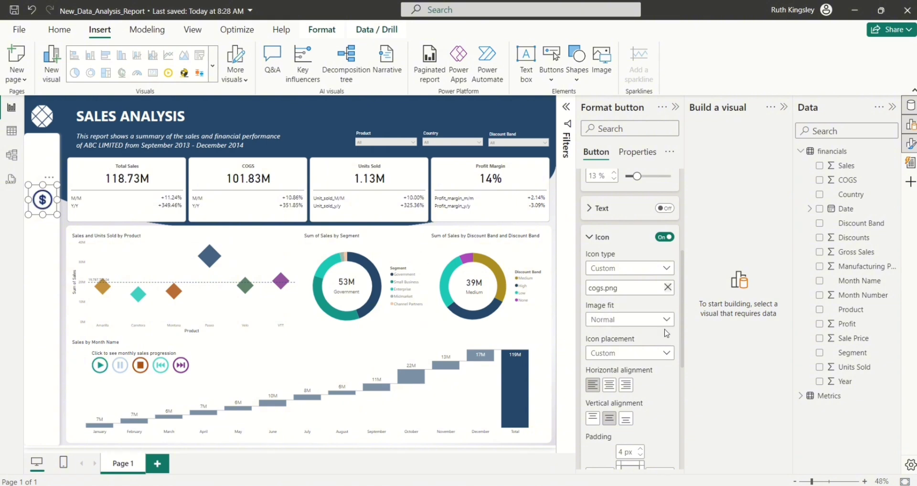
pyautogui.click(669, 324)
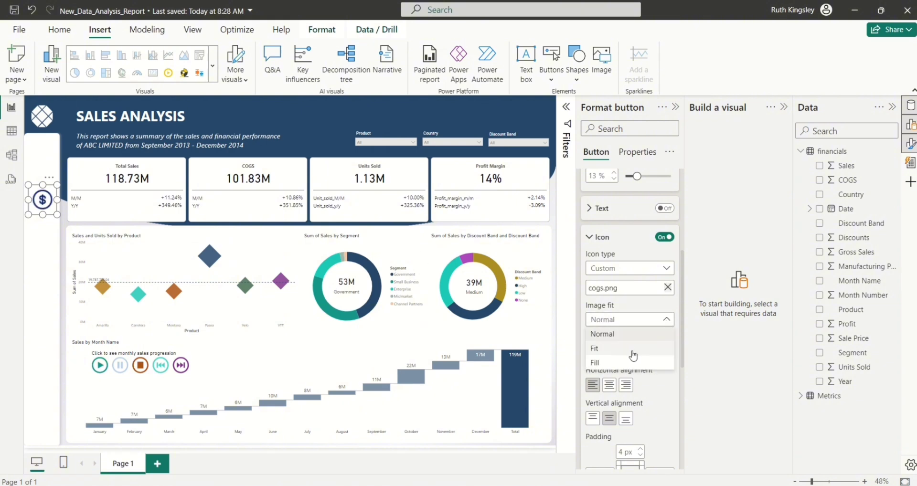
pyautogui.click(632, 355)
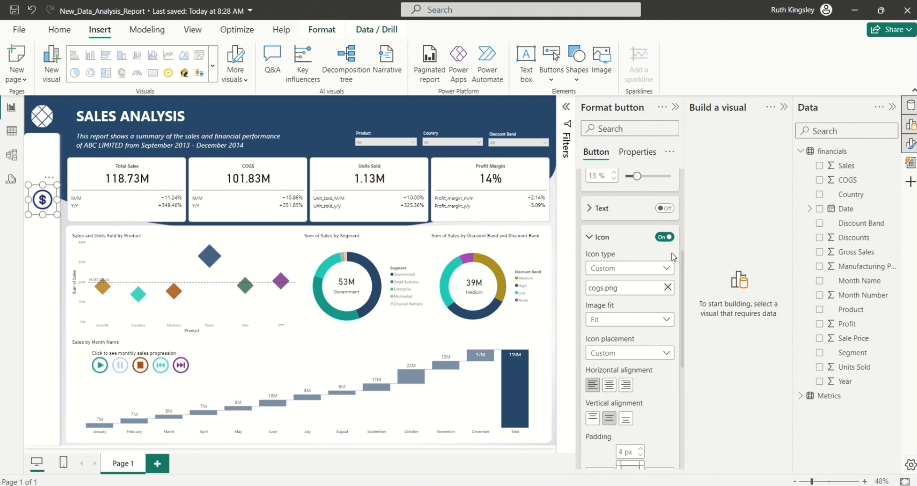
# - Turn off the border of the dollar icon button
pyautogui.moveTo(683, 262); pyautogui.dragTo(681, 286)
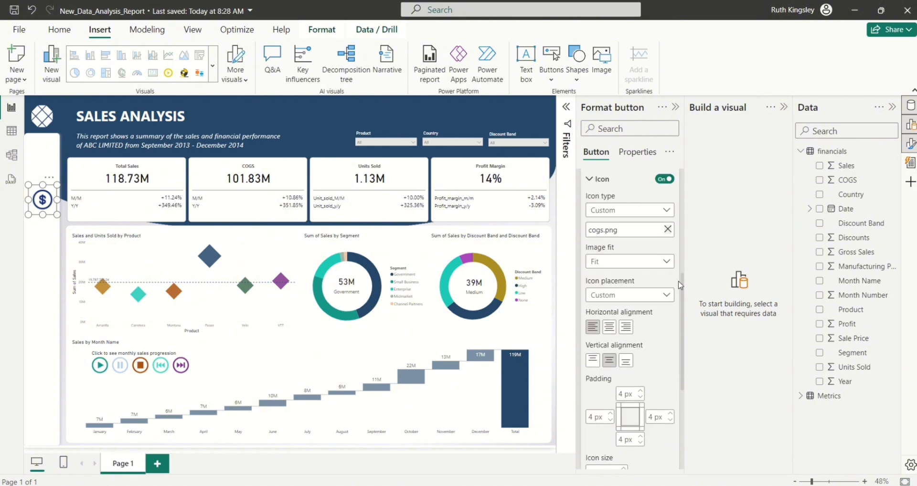
pyautogui.click(593, 182)
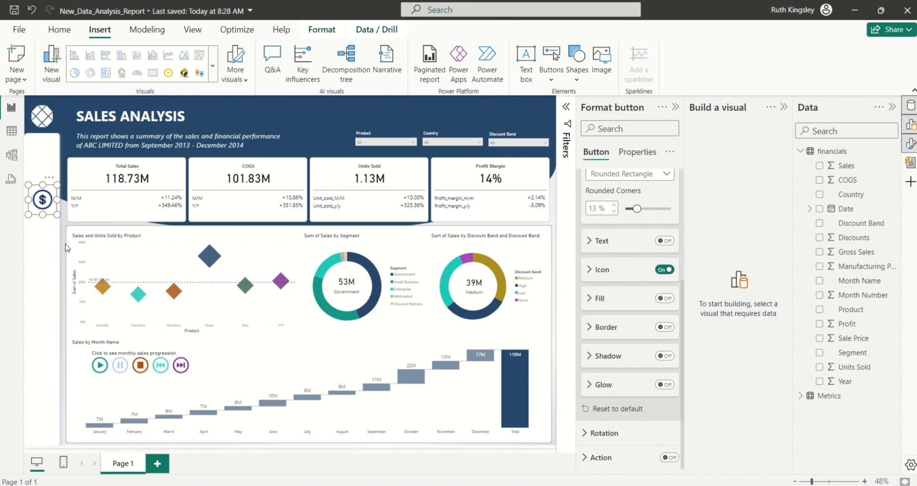
pyautogui.click(50, 239)
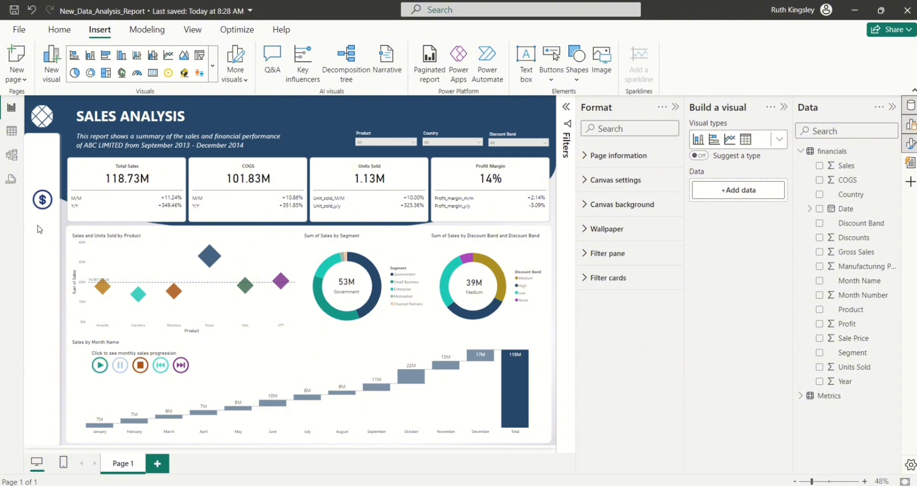
# - Duplicate the dollar icon button and place the copy directly below it on the white side strip
pyautogui.click(42, 208)
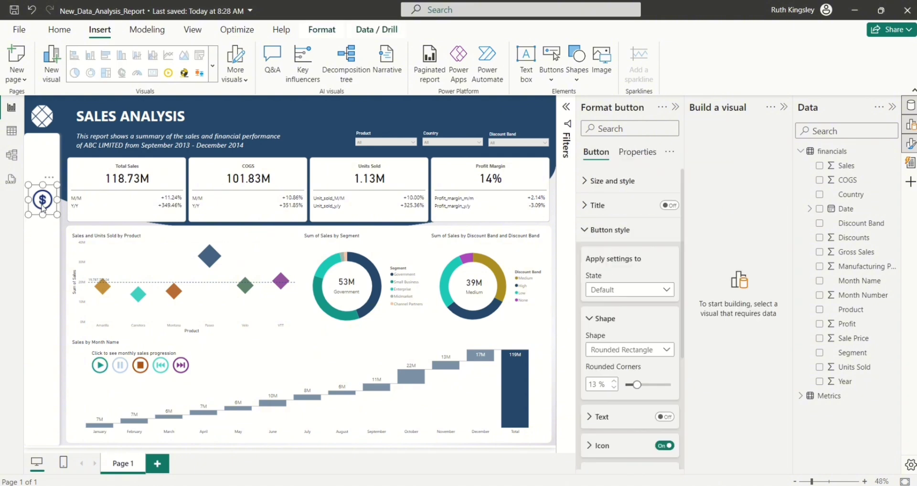
pyautogui.hotkey('ctrl', 'v')
pyautogui.moveTo(44, 209); pyautogui.dragTo(43, 241)
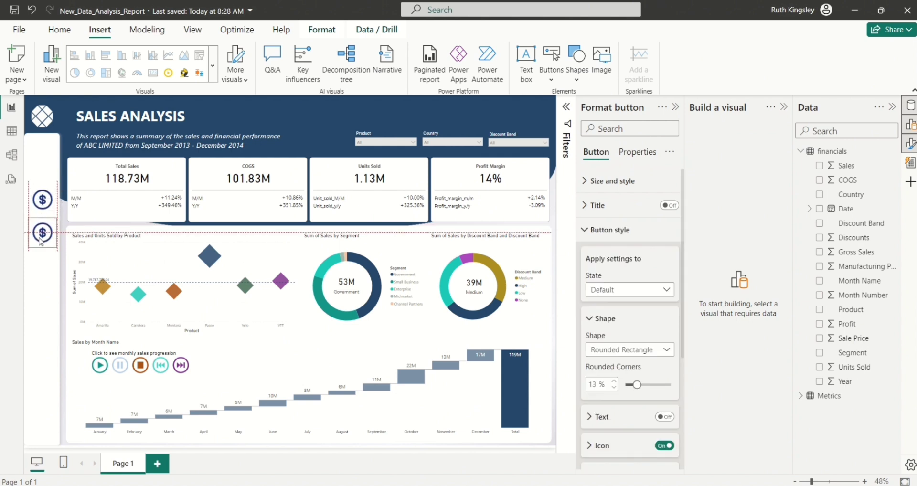
pyautogui.moveTo(40, 241); pyautogui.dragTo(40, 241)
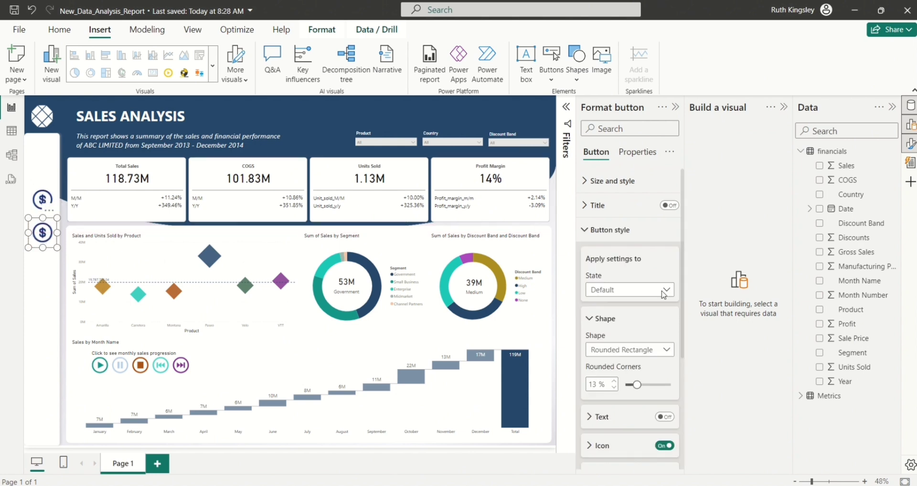
# - Replace the copied button's icon with the countries image and set the image fit to Fit
pyautogui.scroll(-5, 682, 312)
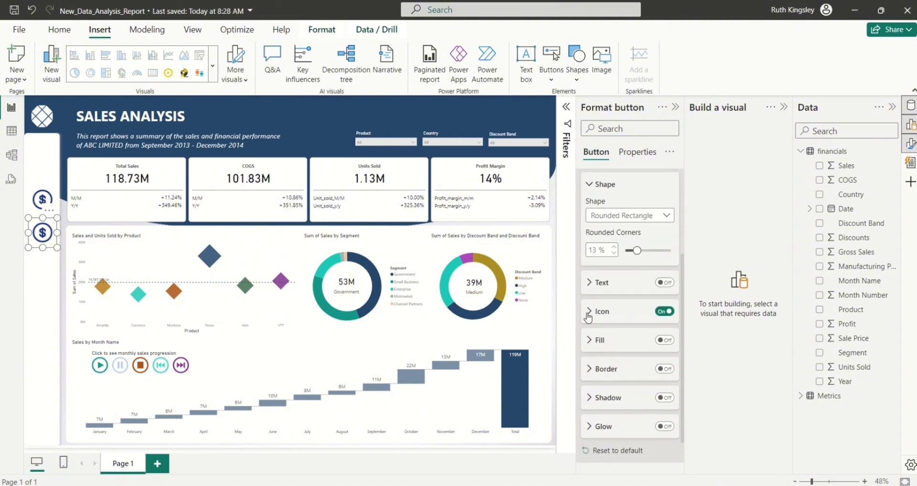
pyautogui.click(590, 315)
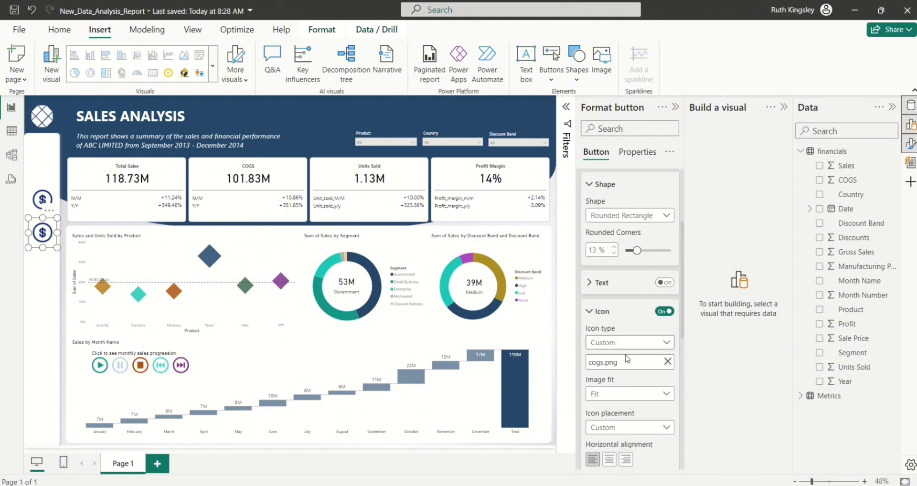
pyautogui.click(668, 363)
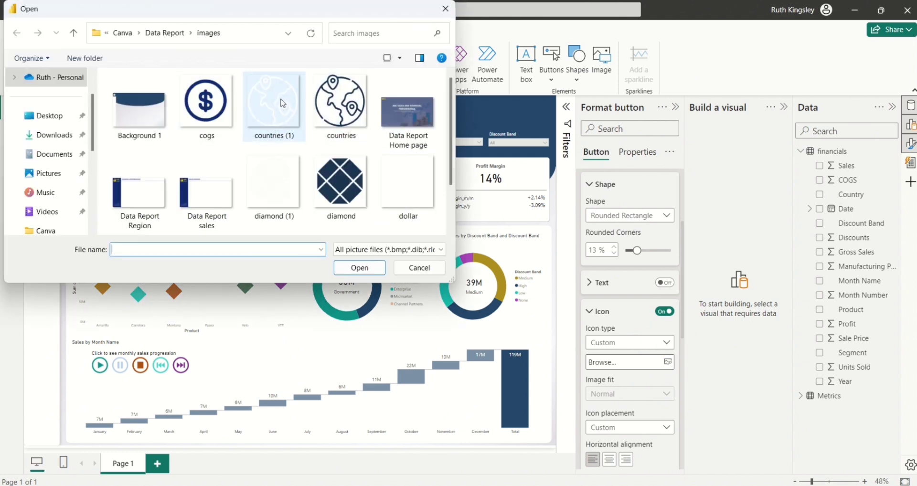
pyautogui.click(347, 107)
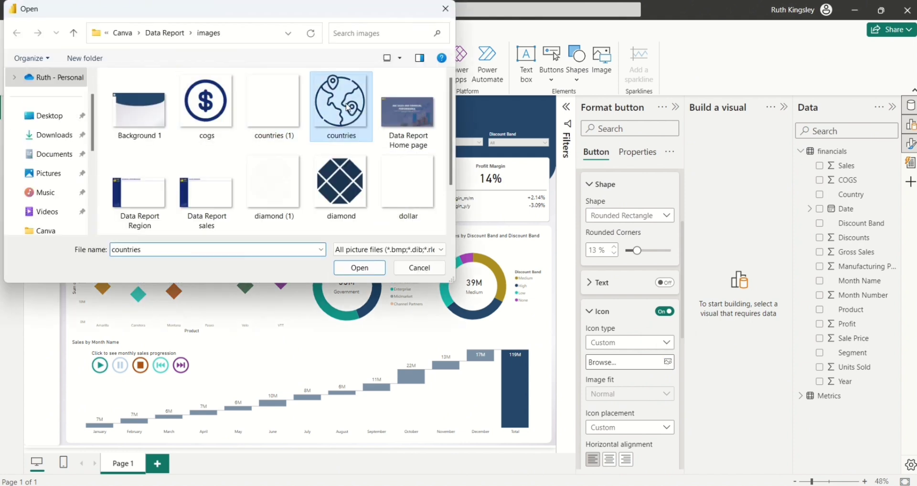
pyautogui.click(359, 268)
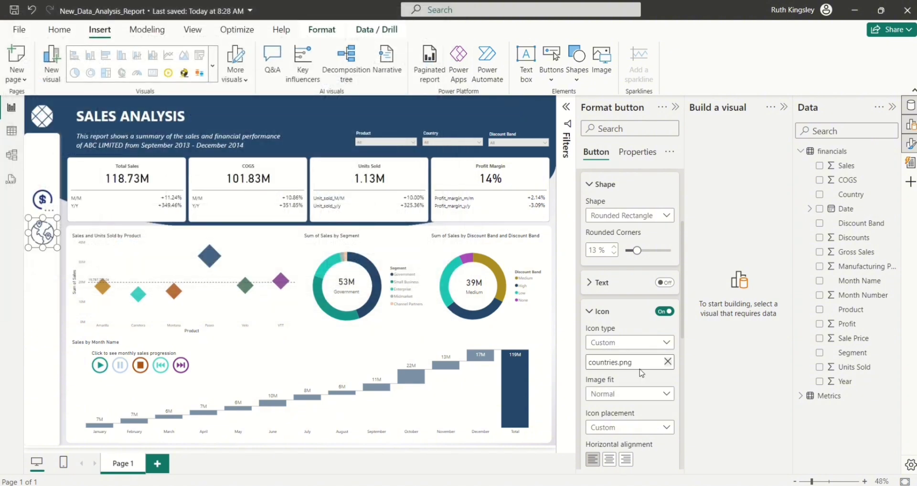
pyautogui.click(666, 394)
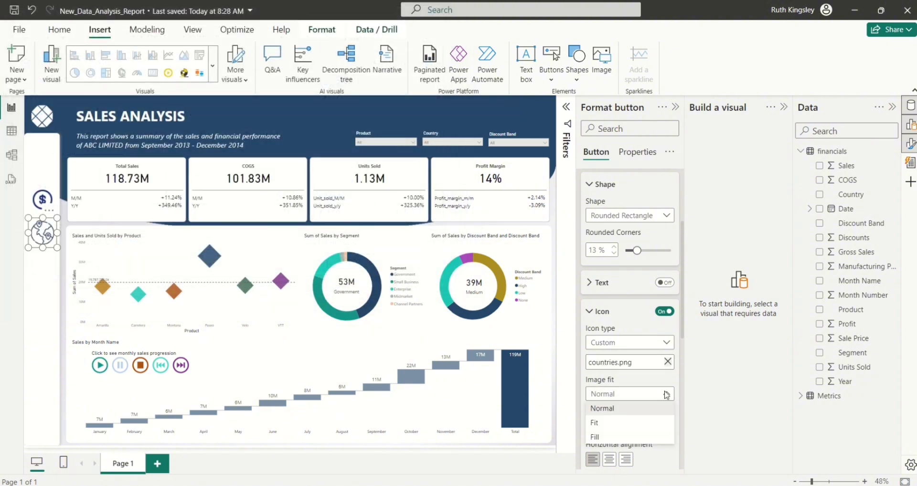
pyautogui.click(594, 423)
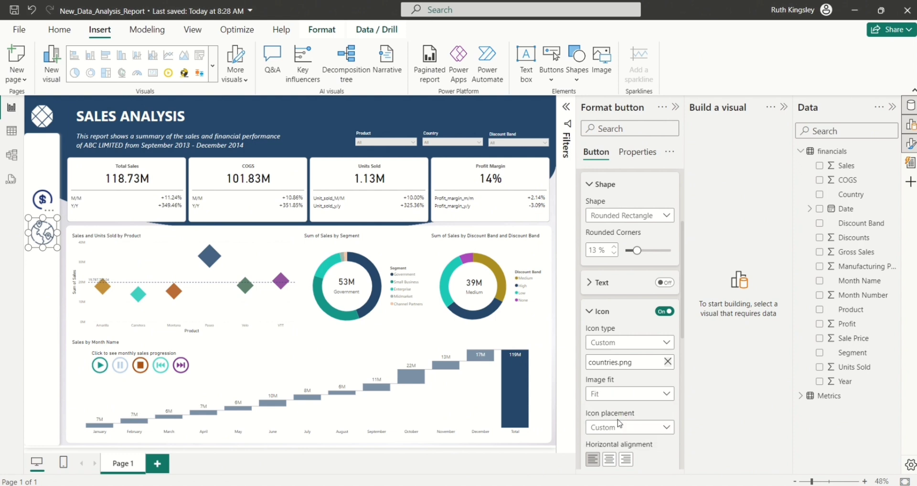
# - Shift the globe button slightly down, duplicate it and place the copy directly below it on the side strip
pyautogui.click(50, 253)
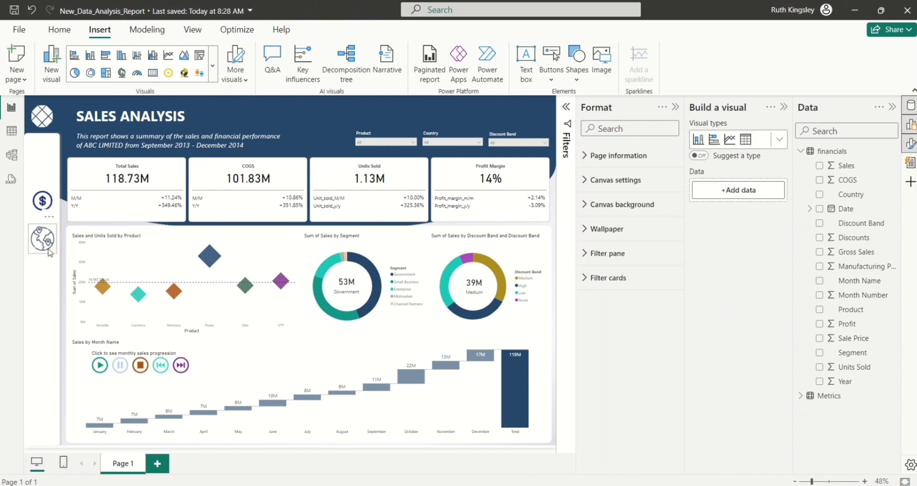
pyautogui.click(50, 253)
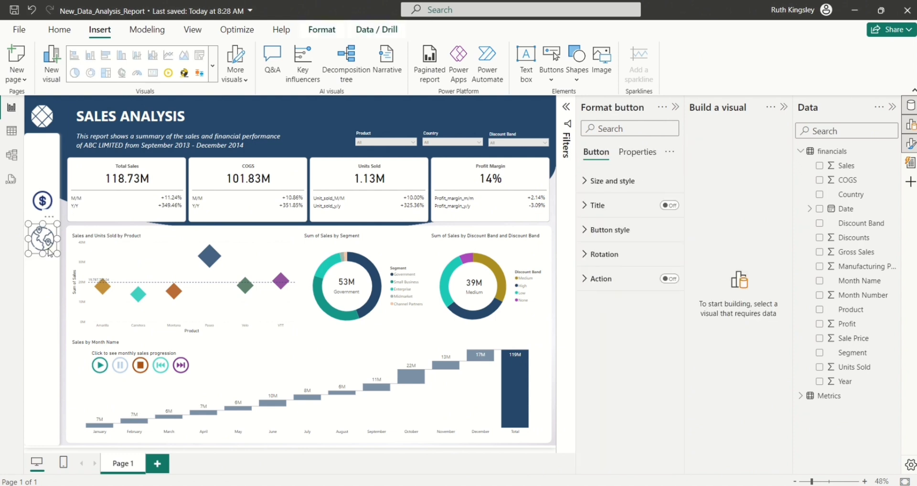
pyautogui.hotkey('ctrl', 'c')
pyautogui.hotkey('ctrl', 'v')
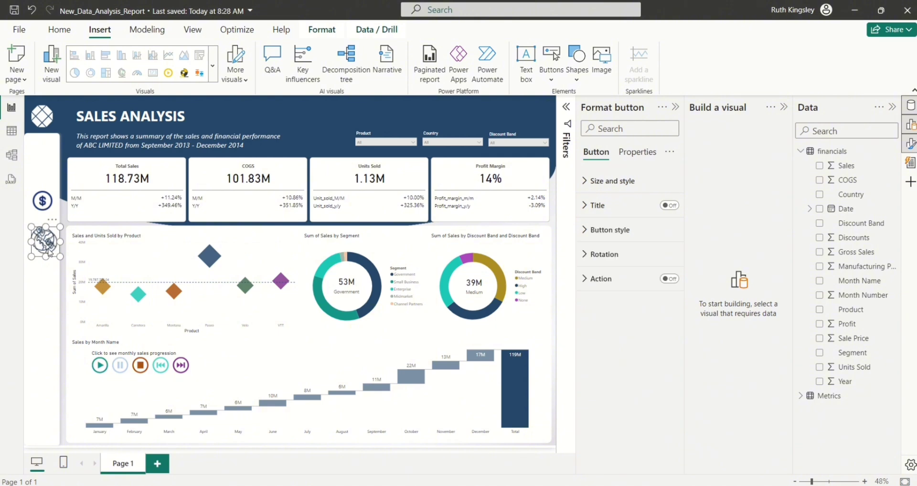
pyautogui.moveTo(50, 253); pyautogui.dragTo(45, 287)
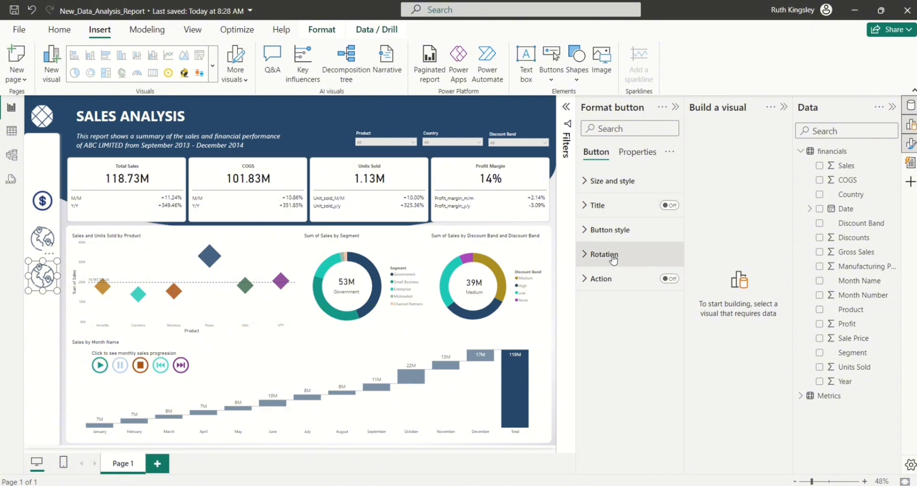
# - Remove the countries image from the lowest button on the side strip
pyautogui.click(589, 233)
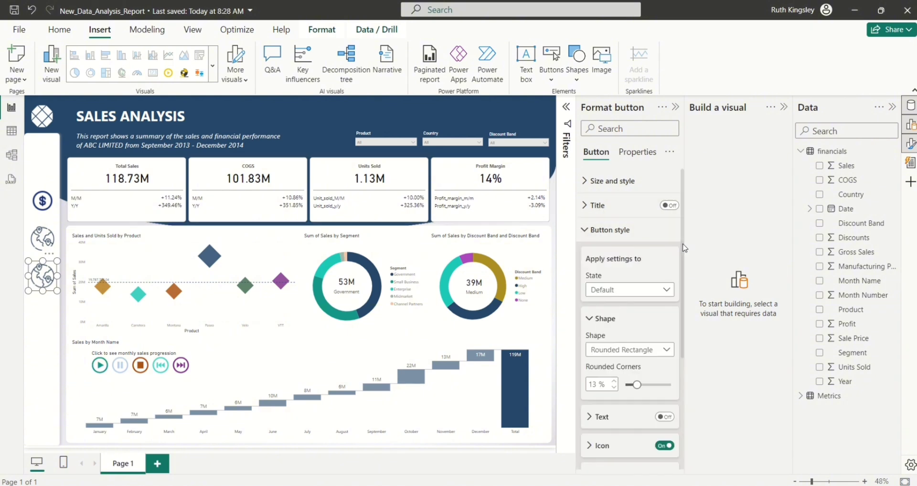
pyautogui.scroll(-5, 683, 248)
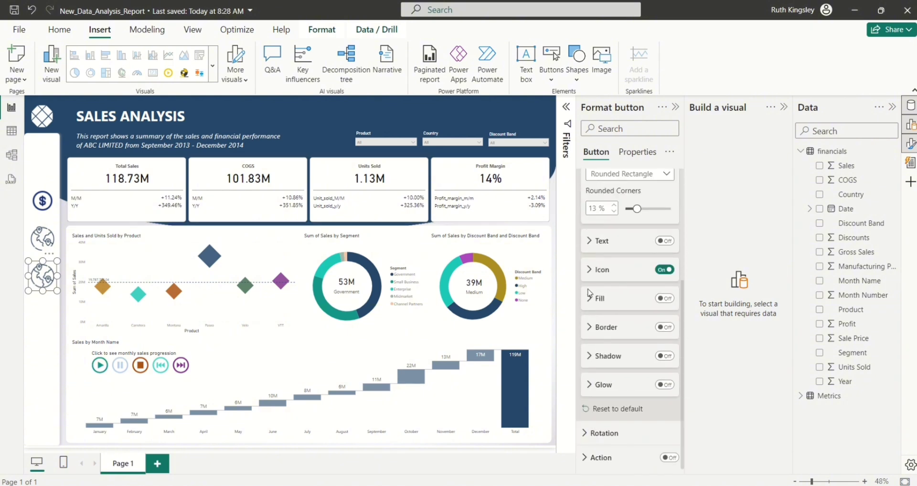
pyautogui.click(590, 274)
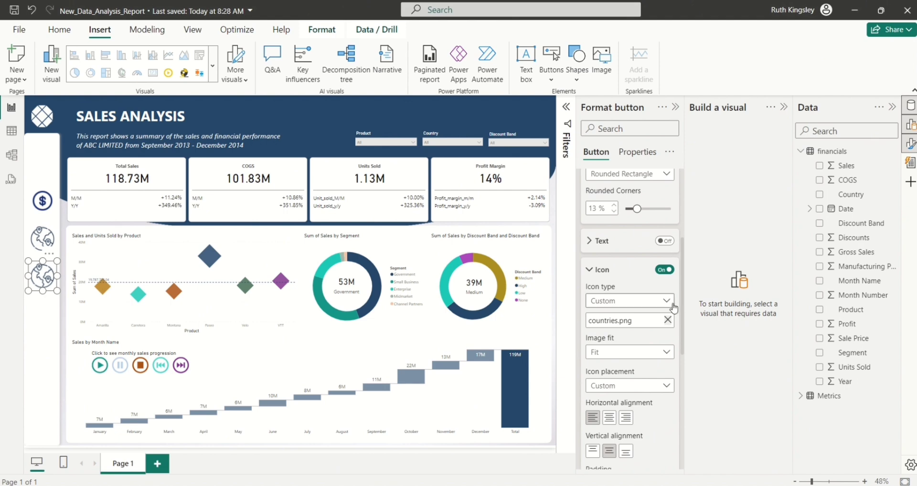
pyautogui.click(668, 321)
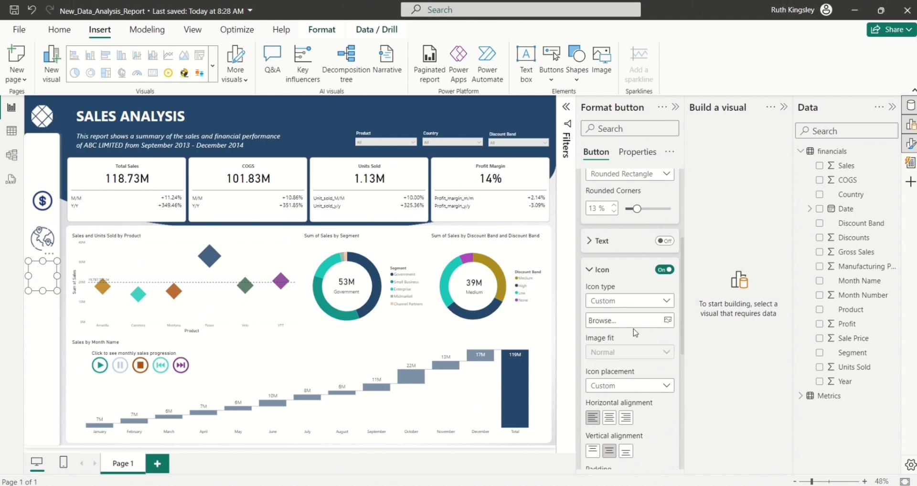
# - Set the lowest side-strip button's icon type to Clear all slicers and its line color to the dark blue theme color
pyautogui.click(668, 304)
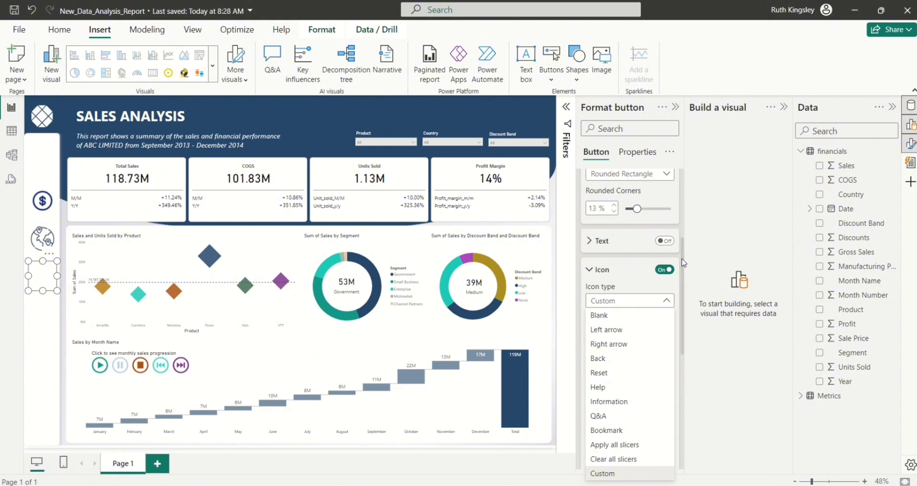
pyautogui.scroll(-3, 684, 313)
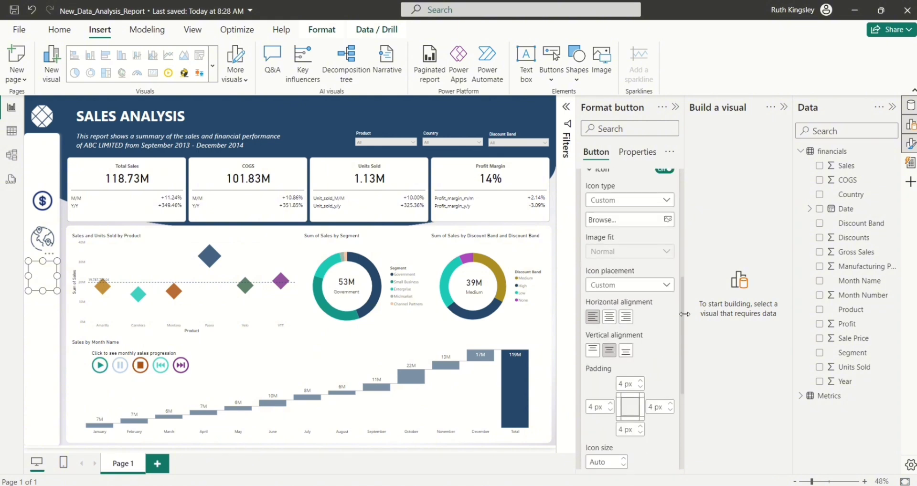
pyautogui.click(665, 205)
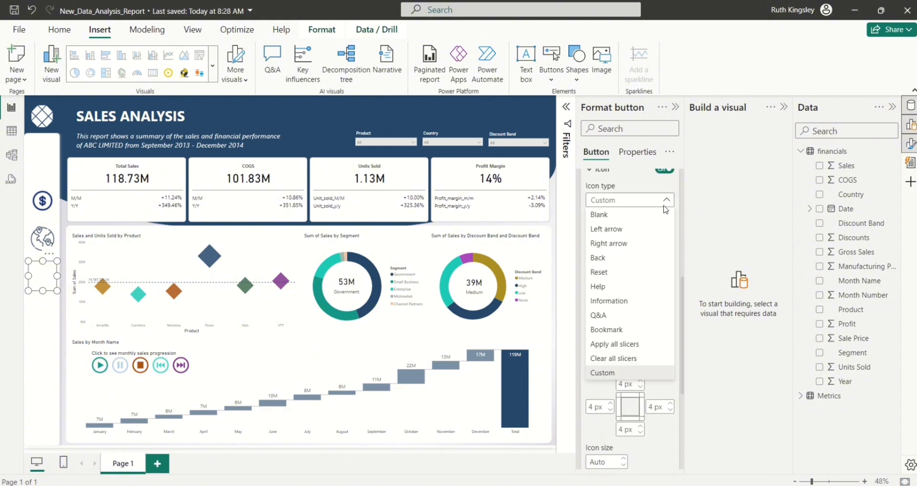
pyautogui.click(615, 363)
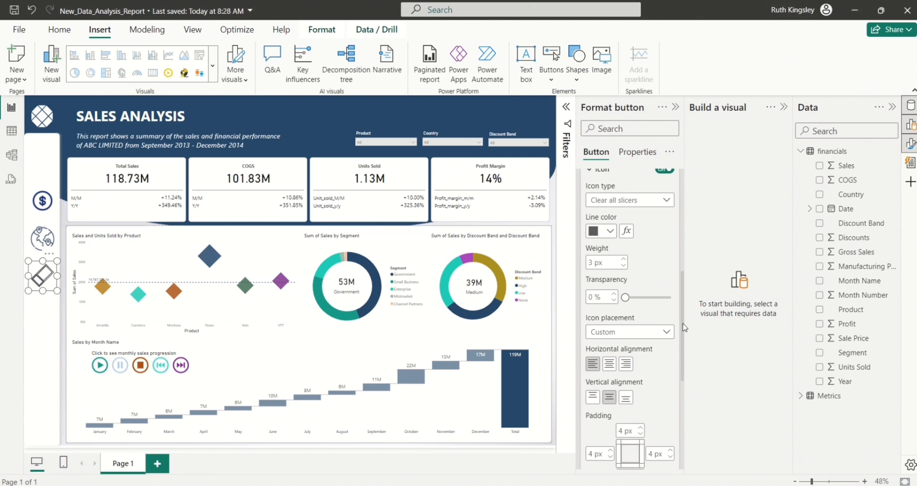
pyautogui.click(612, 231)
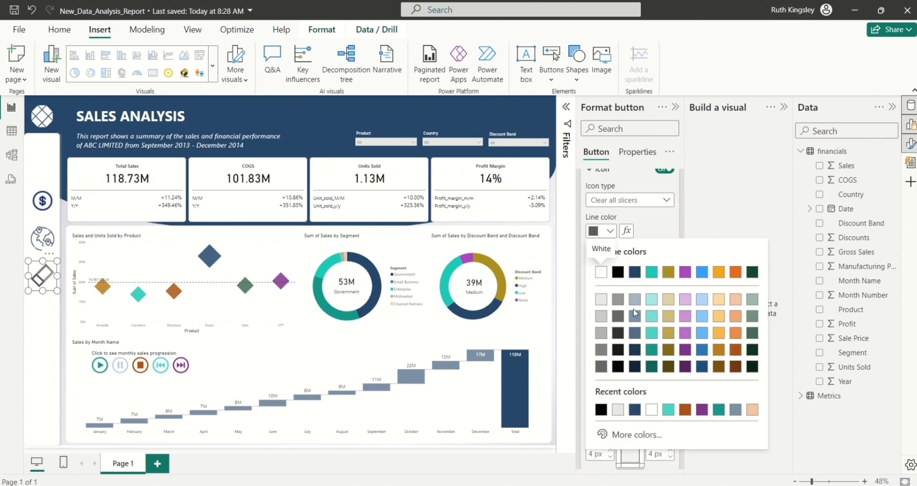
pyautogui.click(635, 273)
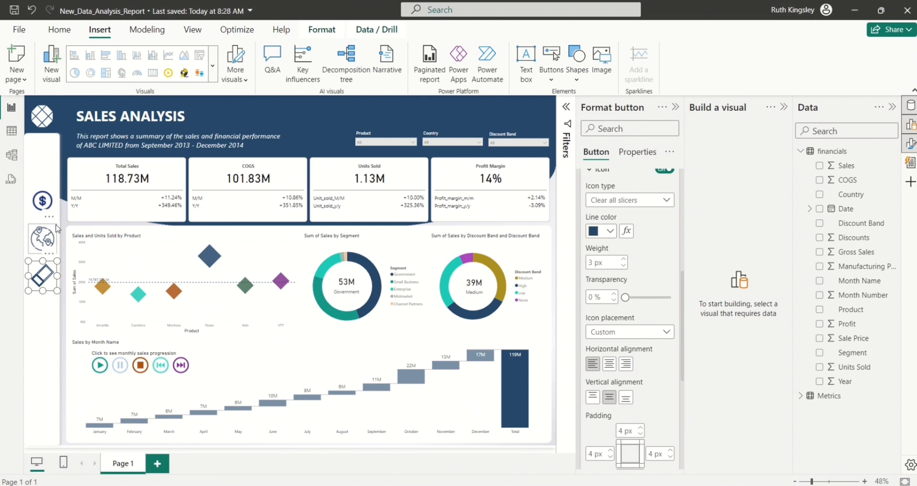
# - Show the Bookmarks and Selection panes
pyautogui.click(193, 29)
pyautogui.click(167, 99)
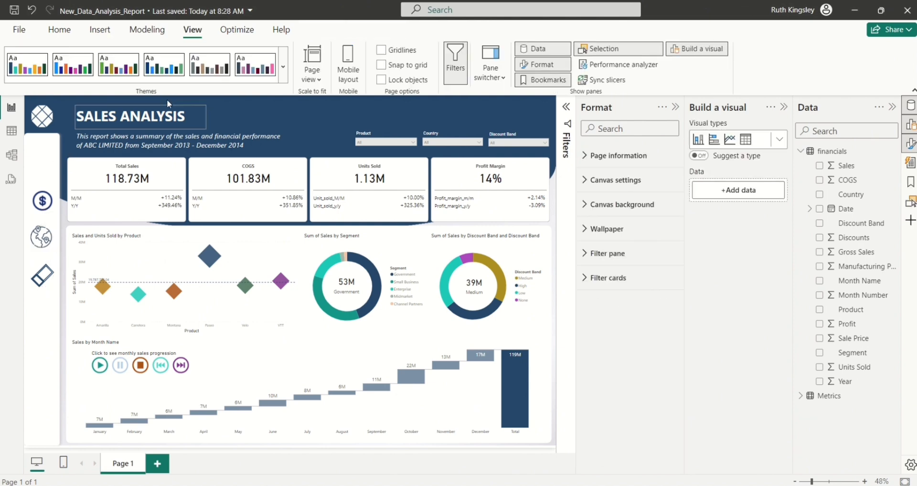
pyautogui.click(543, 81)
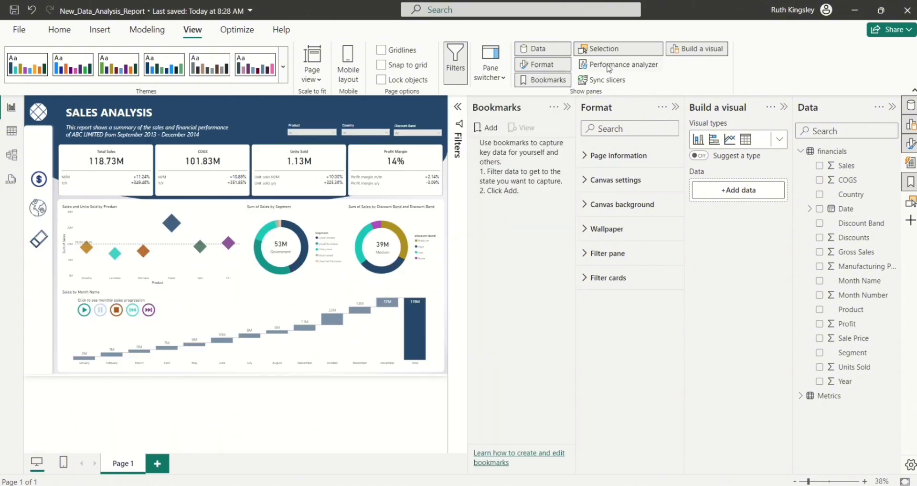
pyautogui.click(609, 49)
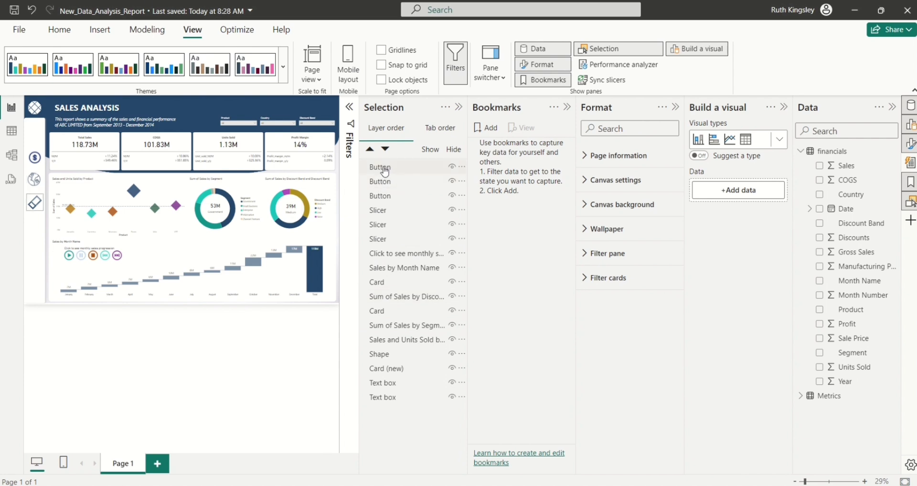
# - Rename the globe button's layer as Inactive Region
pyautogui.click(385, 168)
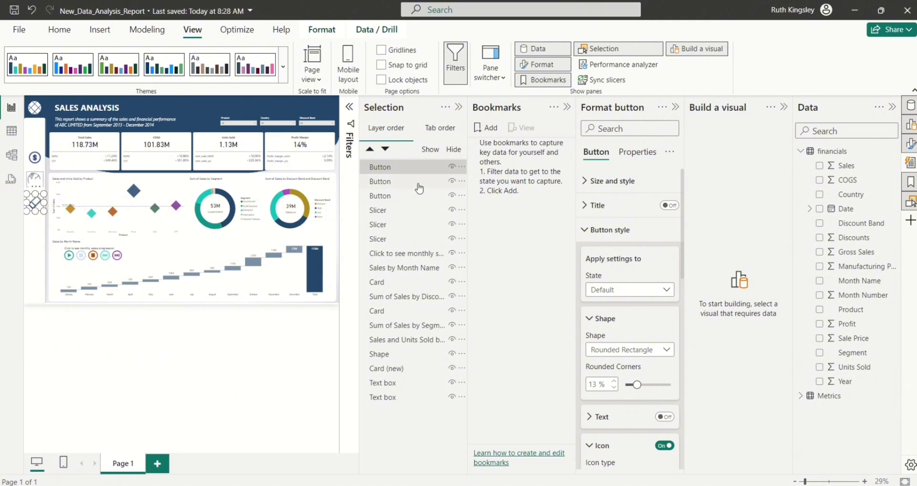
pyautogui.keyDown('ctrl'); pyautogui.click(386, 187); pyautogui.keyUp('ctrl')
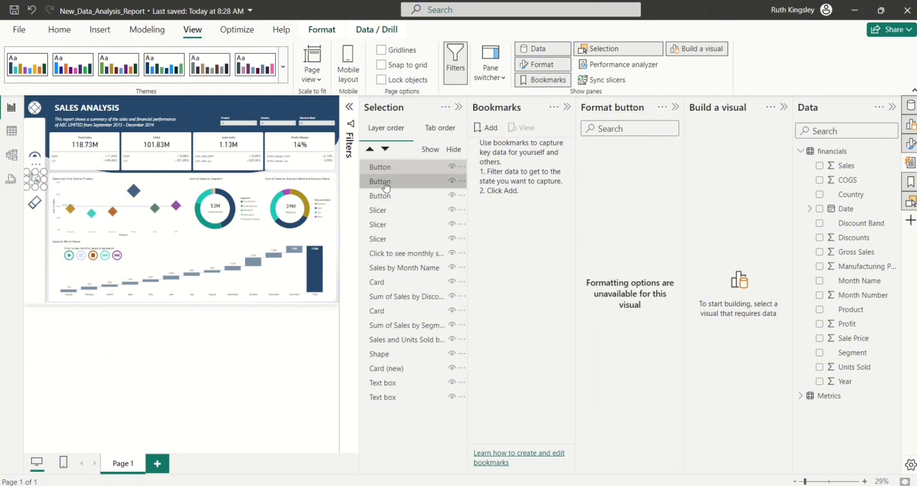
pyautogui.click(386, 186)
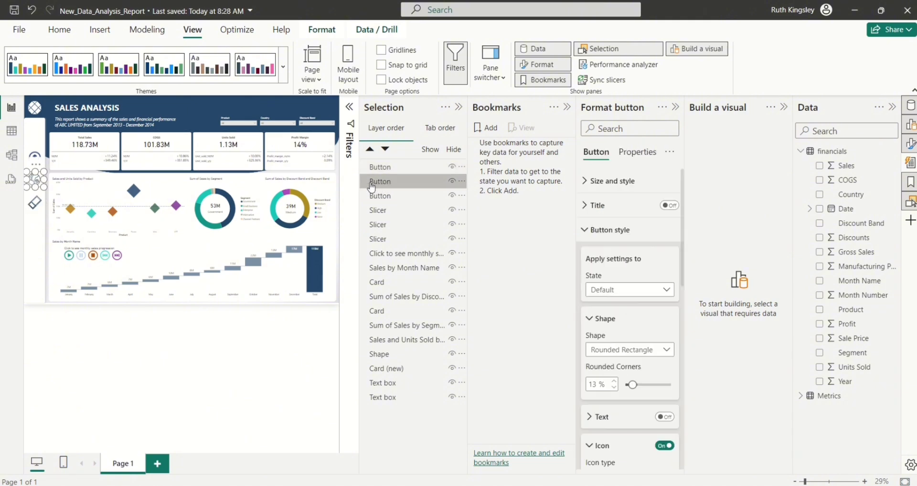
pyautogui.doubleClick(396, 184)
pyautogui.write('Inactive Region')
pyautogui.press('Return')
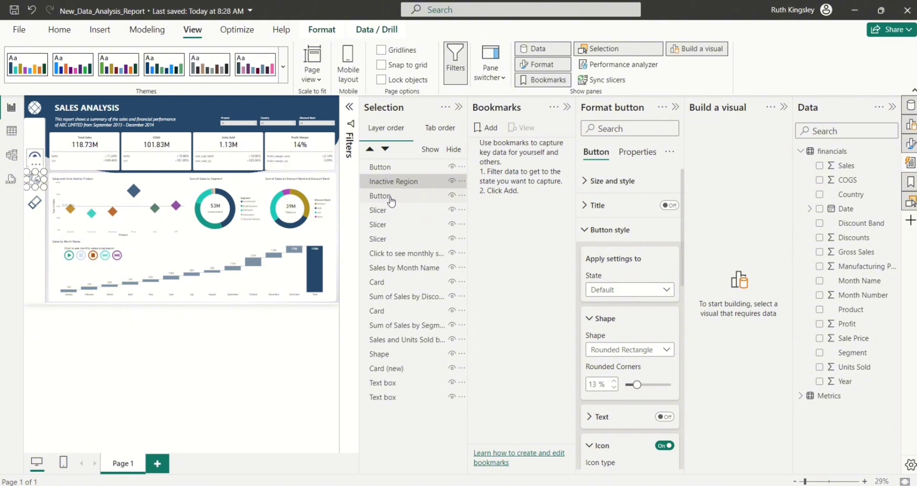
# - Rename the dollar icon button's layer as Inactive Sales
pyautogui.click(394, 200)
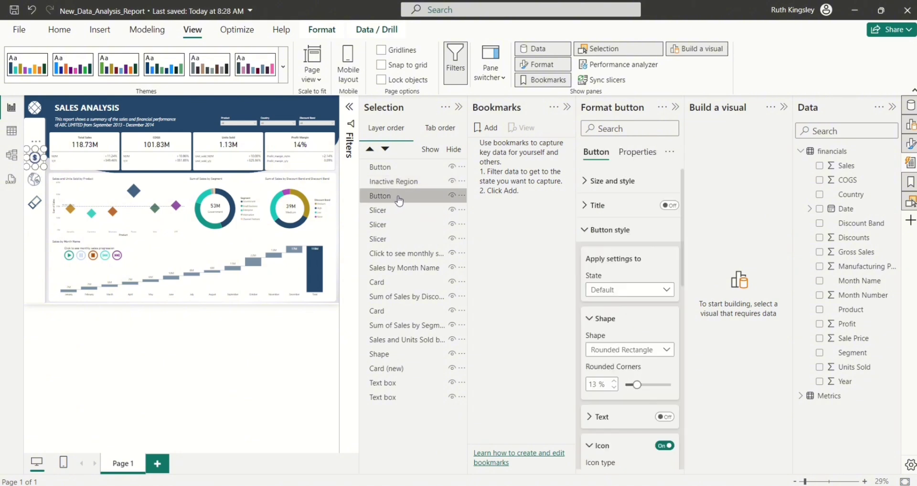
pyautogui.doubleClick(398, 199)
pyautogui.write('Inactive D')
pyautogui.press('BackSpace')
pyautogui.write('Sales')
pyautogui.click(229, 349)
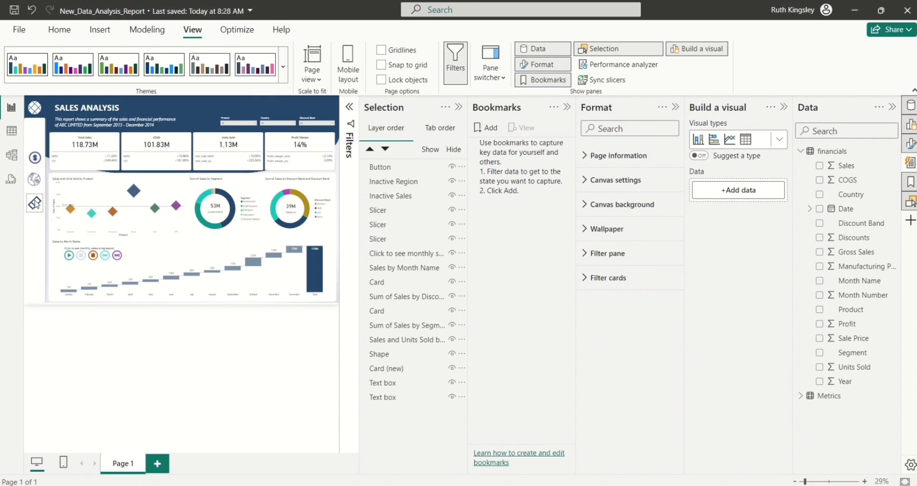
# - Duplicate the Inactive Sales button and place the copy exactly over the original on the side strip
pyautogui.click(31, 160)
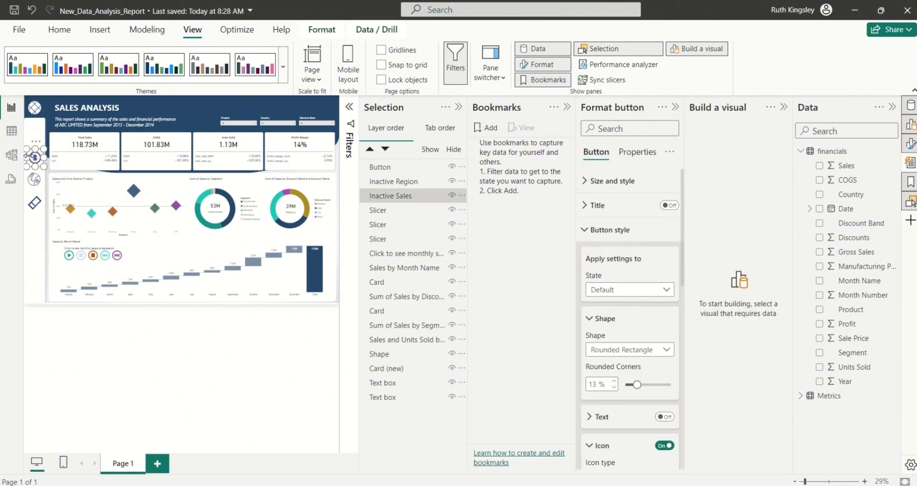
pyautogui.hotkey('ctrl', 'v')
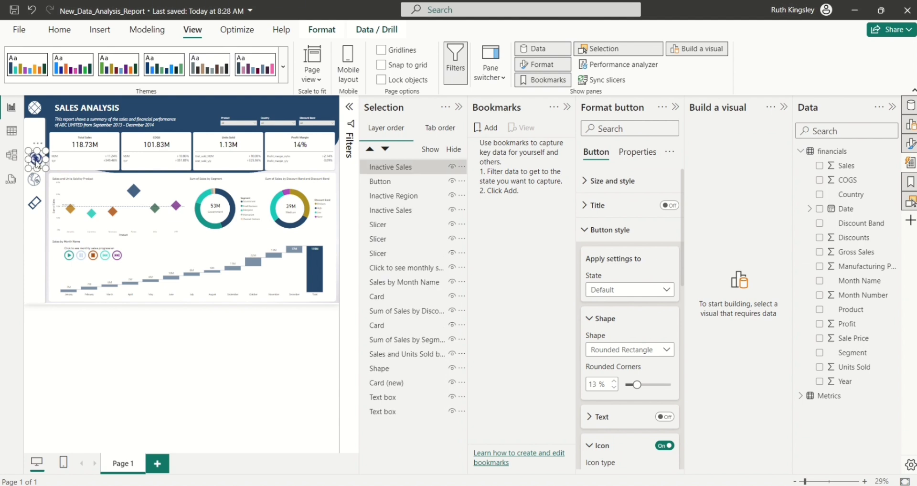
pyautogui.moveTo(37, 163); pyautogui.dragTo(34, 160)
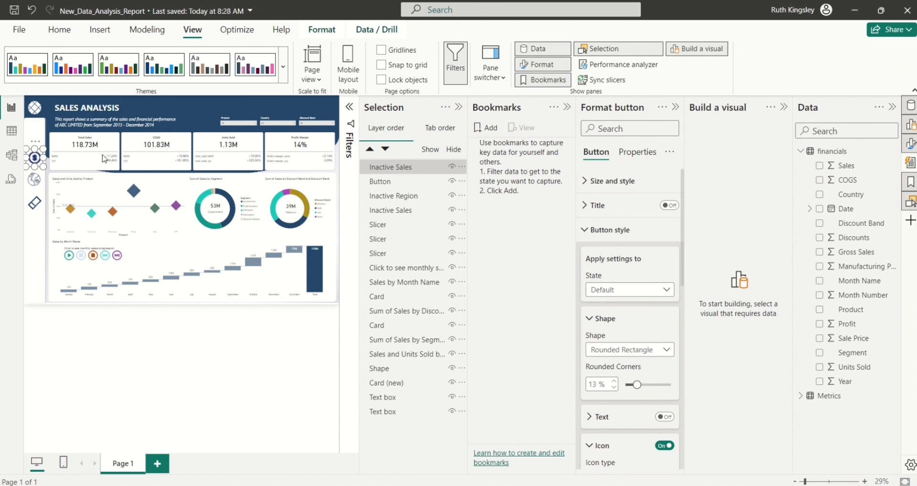
# - Rename the copied dollar button's layer as Active Sales
pyautogui.doubleClick(393, 167)
pyautogui.click(390, 166)
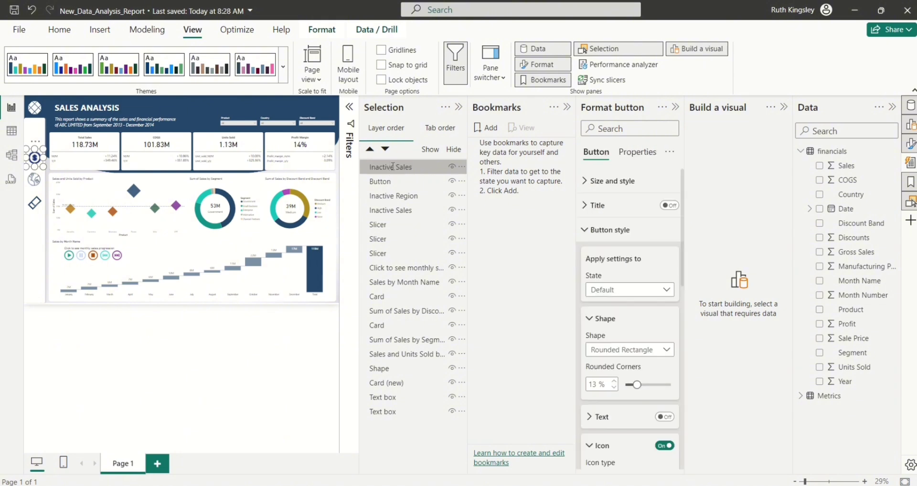
pyautogui.press('BackSpace')
pyautogui.press('BackSpace')
pyautogui.press('BackSpace')
pyautogui.press('BackSpace')
pyautogui.press('BackSpace')
pyautogui.press('BackSpace')
pyautogui.press('BackSpace')
pyautogui.press('BackSpace')
pyautogui.press('Delete')
pyautogui.write('Active')
pyautogui.press('Return')
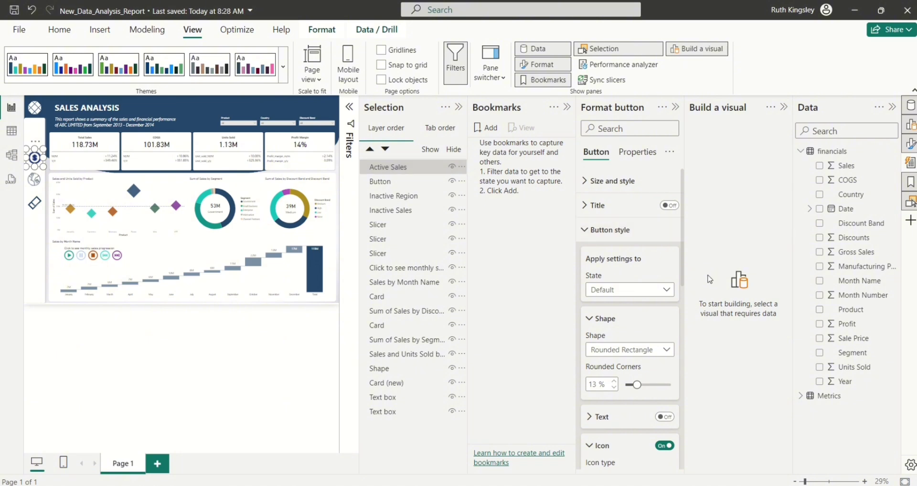
# - Turn on the fill of the Active Sales button
pyautogui.moveTo(683, 262); pyautogui.dragTo(692, 426)
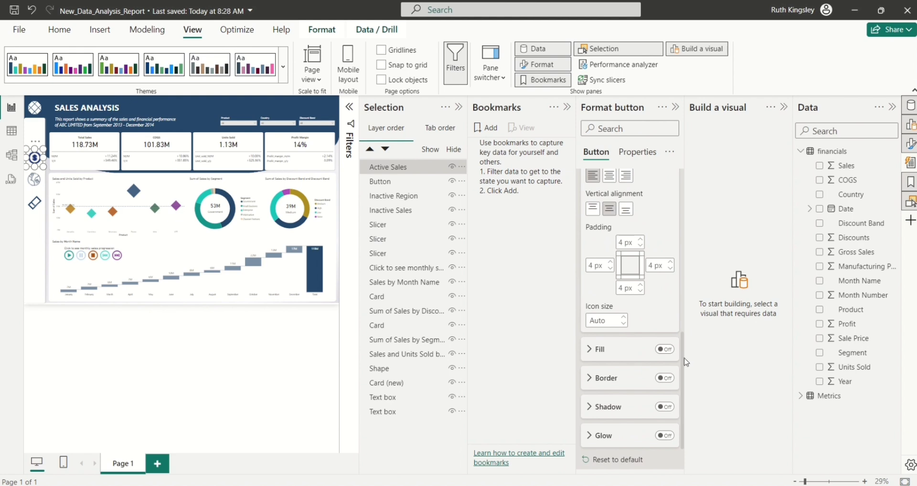
pyautogui.click(666, 350)
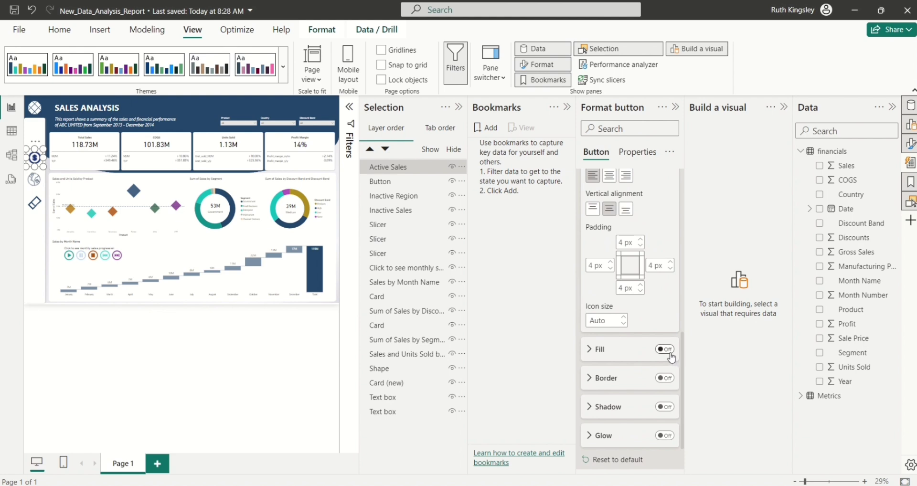
# - Turn on the fill of the Active Sales button and set its colour to dark blue
pyautogui.click(598, 350)
pyautogui.click(610, 381)
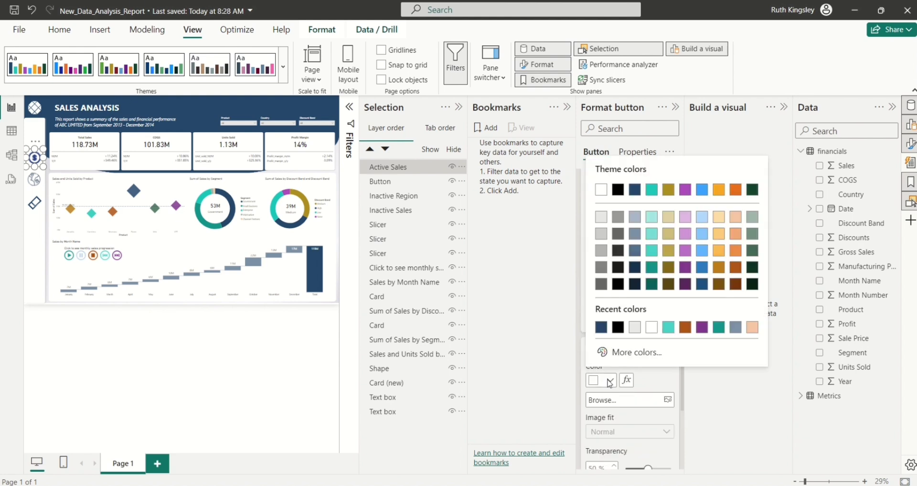
pyautogui.click(601, 328)
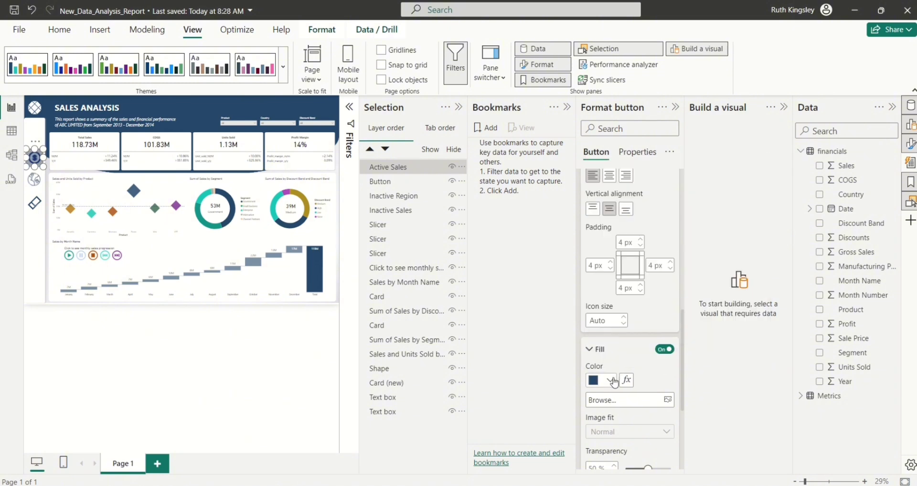
# - Replace the Active Sales button's cogs.png icon with the dollar image and set the image fit to Fit
pyautogui.moveTo(684, 342); pyautogui.dragTo(681, 269)
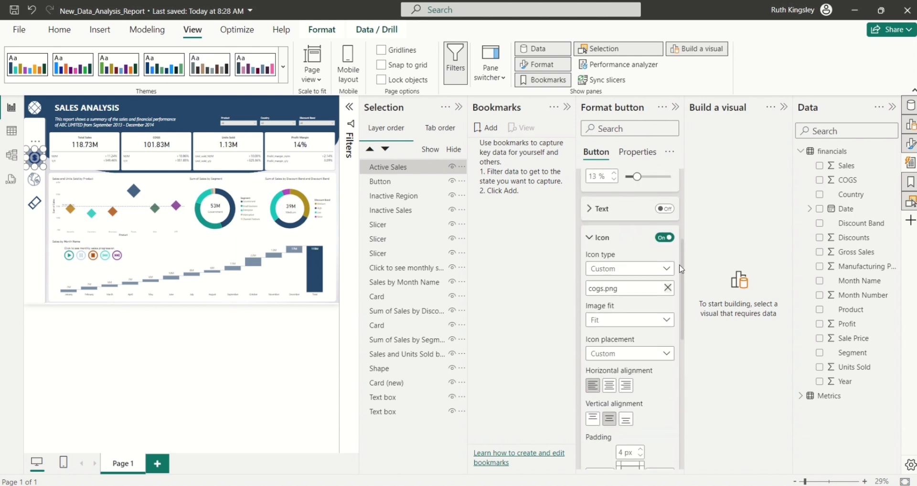
pyautogui.click(668, 288)
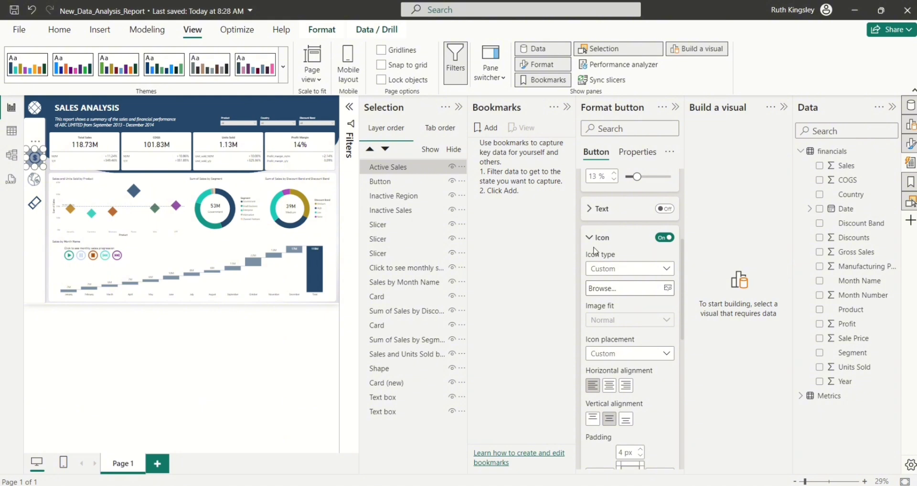
pyautogui.click(667, 288)
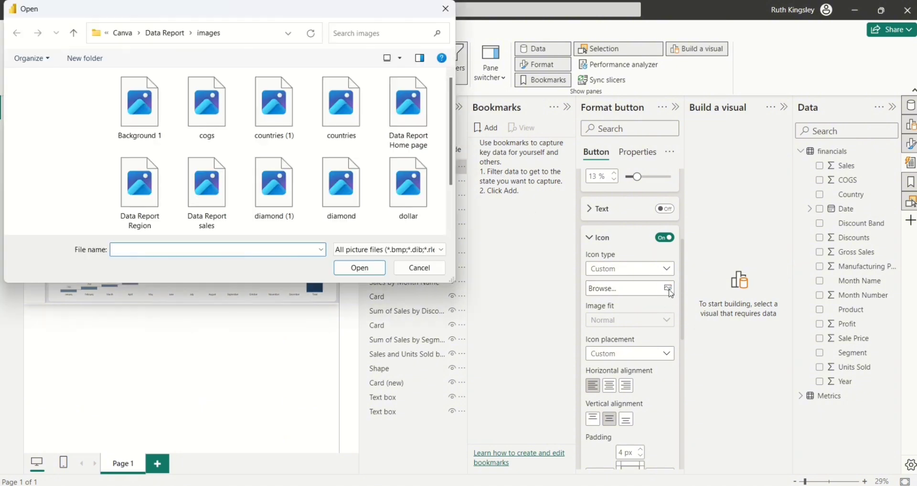
pyautogui.click(409, 188)
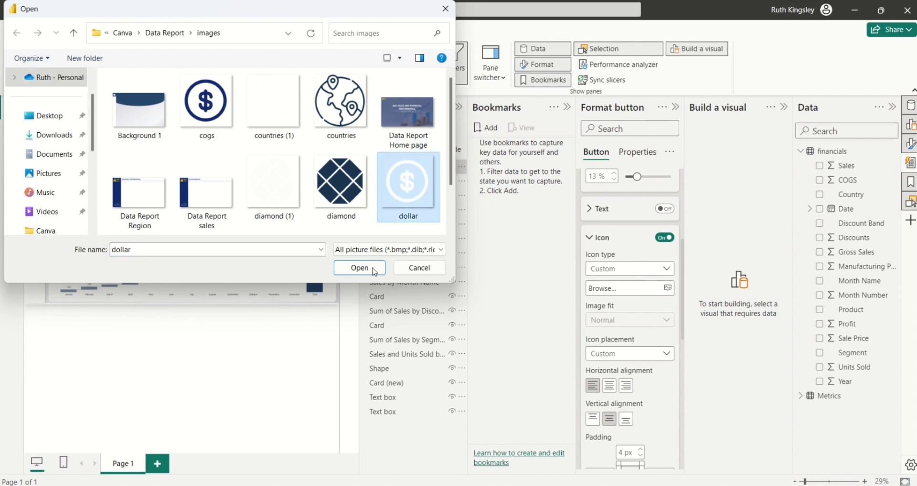
pyautogui.click(360, 266)
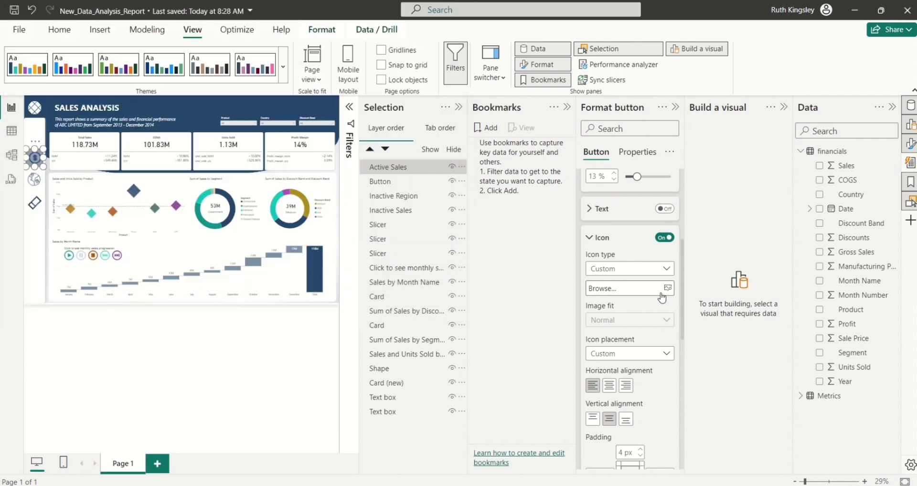
pyautogui.click(662, 319)
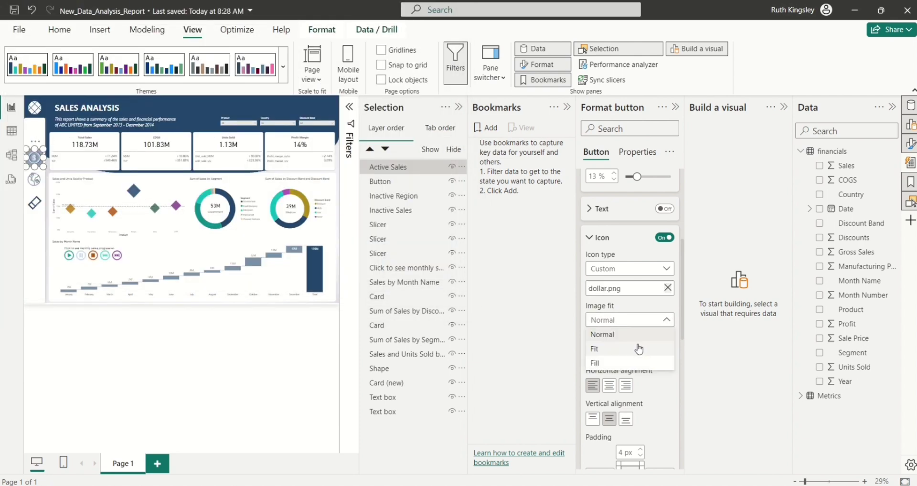
pyautogui.click(628, 353)
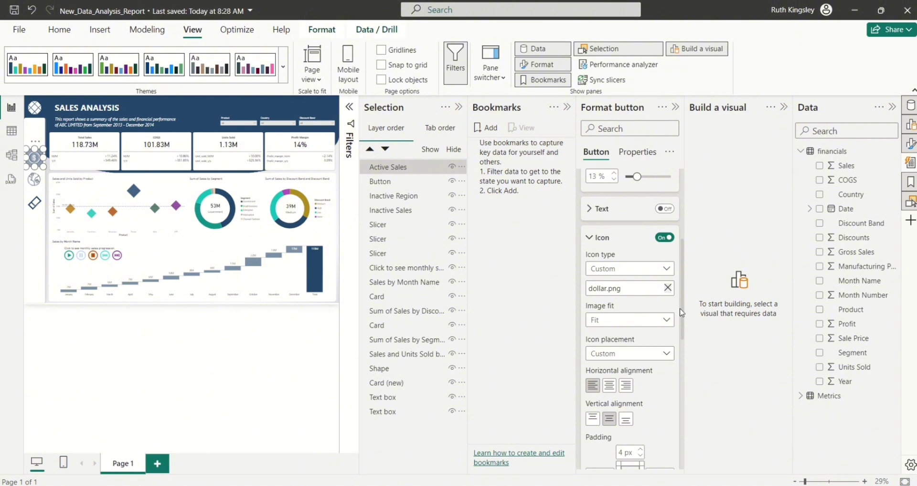
# - Set the Active Sales button's fill transparency to 0%
pyautogui.moveTo(683, 304); pyautogui.dragTo(624, 405)
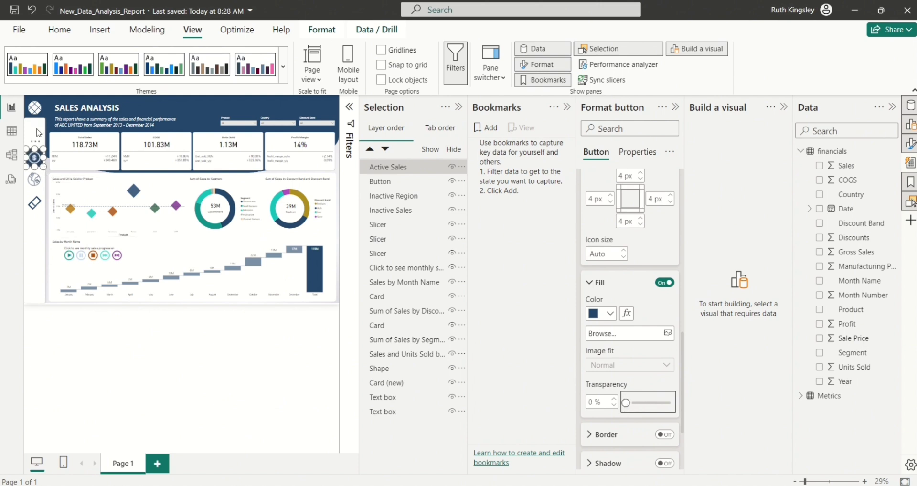
pyautogui.click(38, 133)
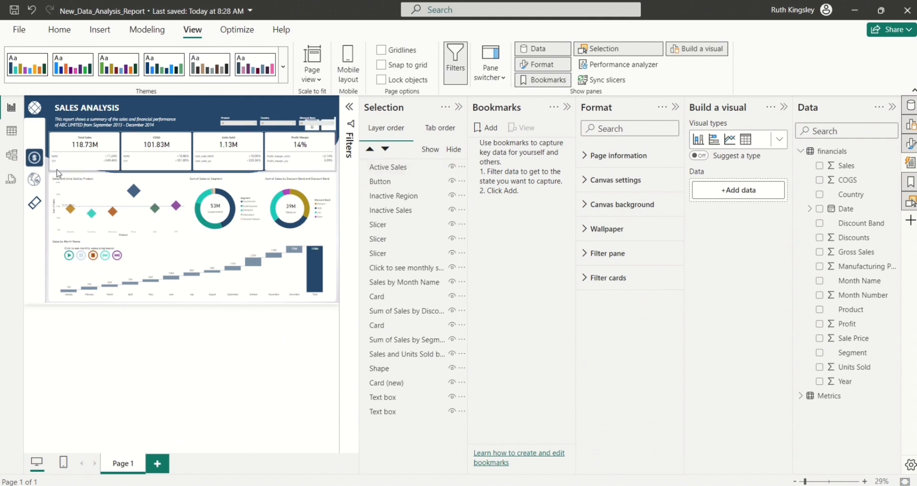
# - Duplicate the Inactive Region button and place the copy exactly over the original
pyautogui.click(38, 182)
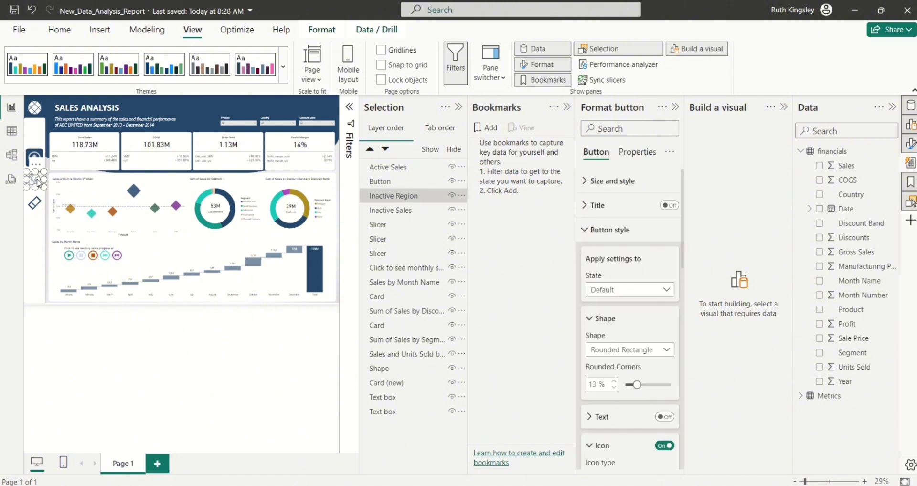
pyautogui.hotkey('ctrl', 'v')
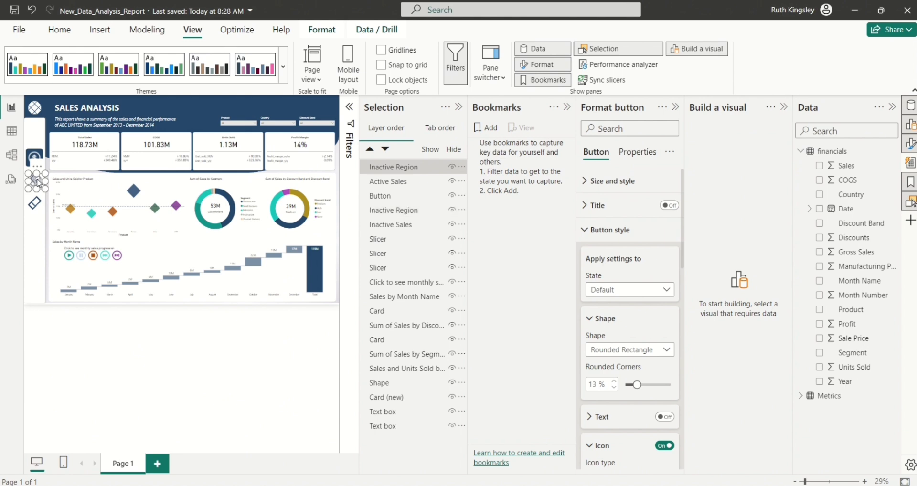
pyautogui.moveTo(37, 179); pyautogui.dragTo(36, 177)
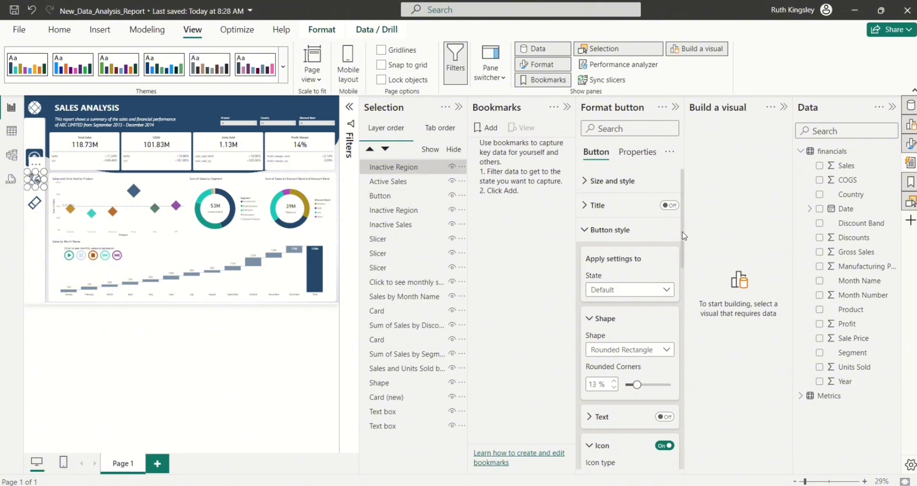
# - Rename the copied region button as Active Region
pyautogui.scroll(-1, 684, 238)
pyautogui.scroll(-1, 644, 239)
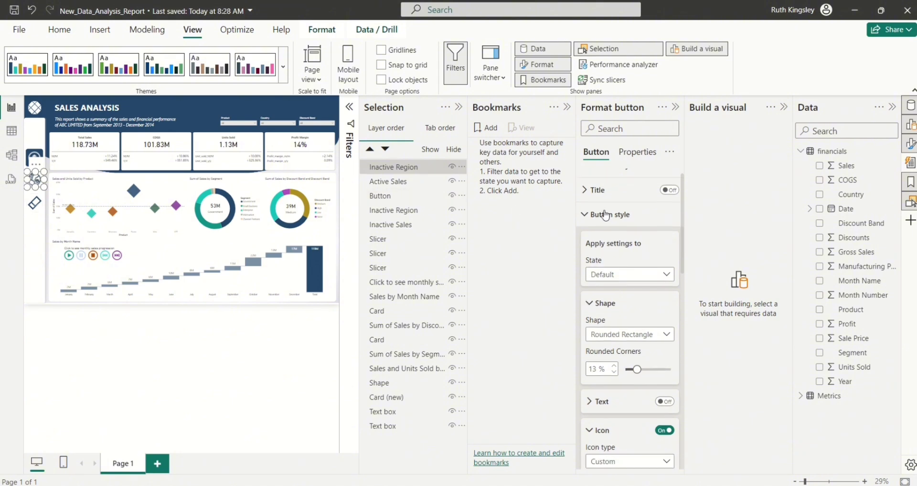
pyautogui.click(392, 168)
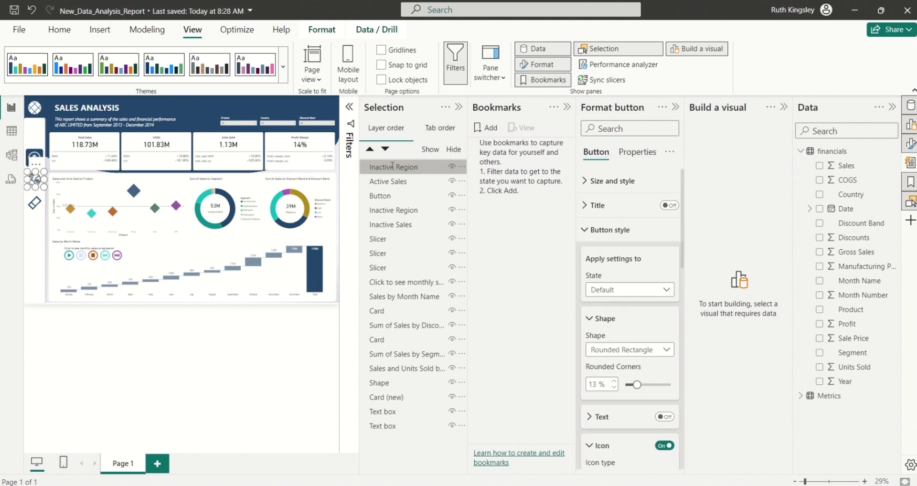
pyautogui.press('BackSpace')
pyautogui.press('BackSpace')
pyautogui.press('BackSpace')
pyautogui.press('BackSpace')
pyautogui.press('BackSpace')
pyautogui.press('BackSpace')
pyautogui.press('BackSpace')
pyautogui.write('Activ')
pyautogui.press('Return')
# - Replace the Active Region button's icon with the countries (1) image and set the image fit to Fit
pyautogui.scroll(-5, 684, 228)
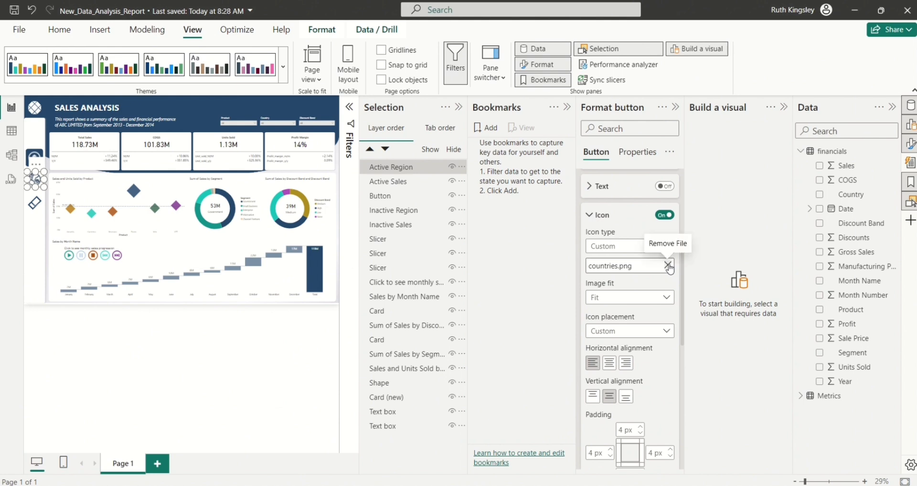
pyautogui.click(668, 266)
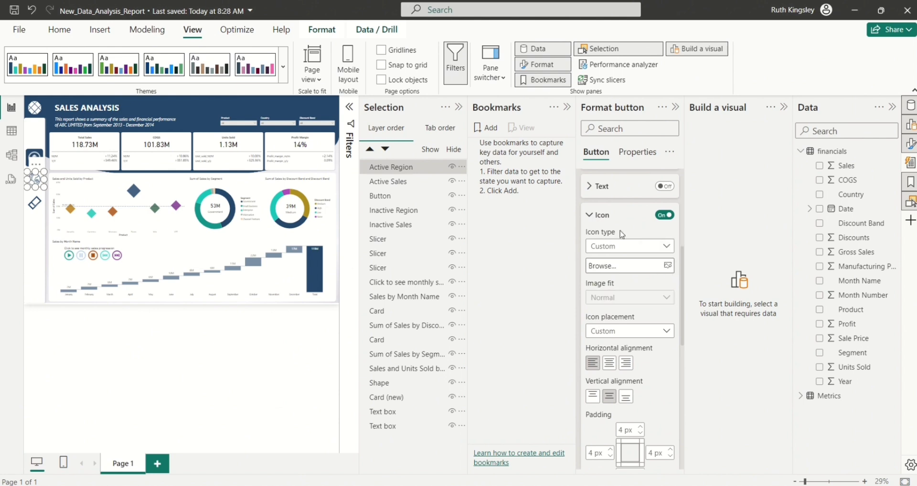
pyautogui.click(668, 265)
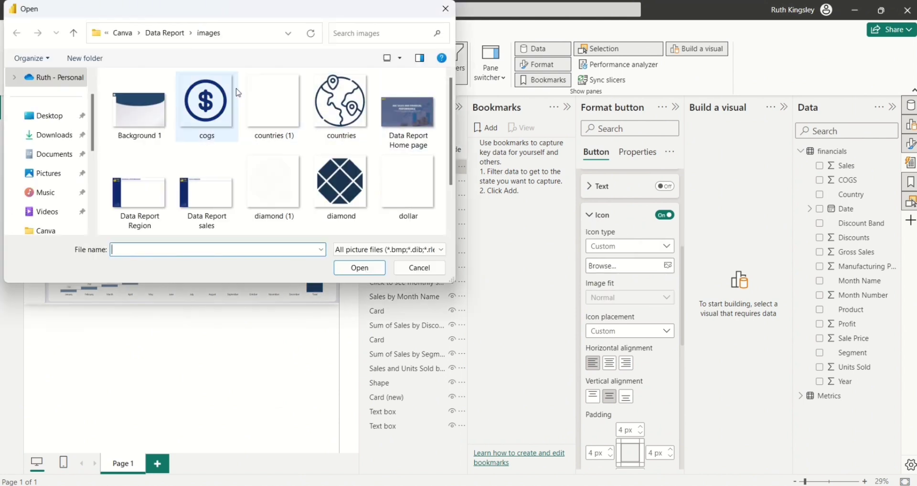
pyautogui.click(265, 102)
pyautogui.click(360, 268)
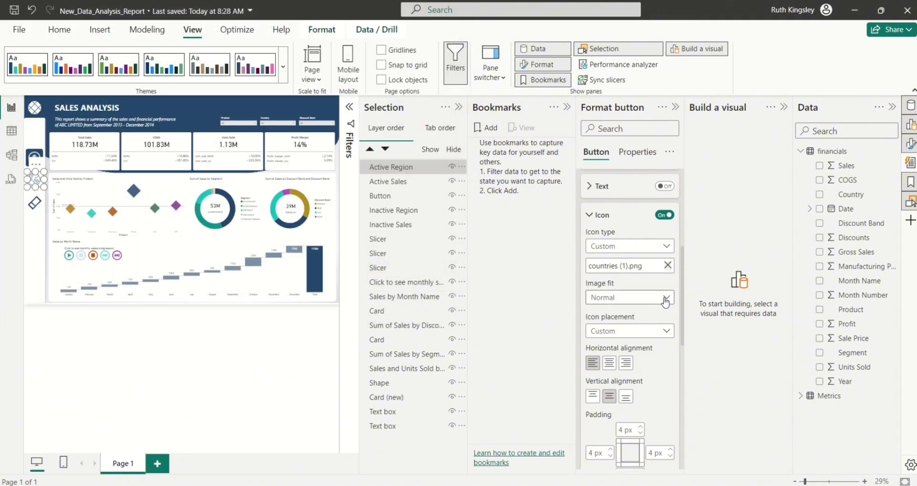
pyautogui.click(665, 297)
pyautogui.click(645, 329)
# - Give the Active Region button a dark blue fill with 0% transparency
pyautogui.scroll(-2, 683, 327)
pyautogui.scroll(-10, 683, 328)
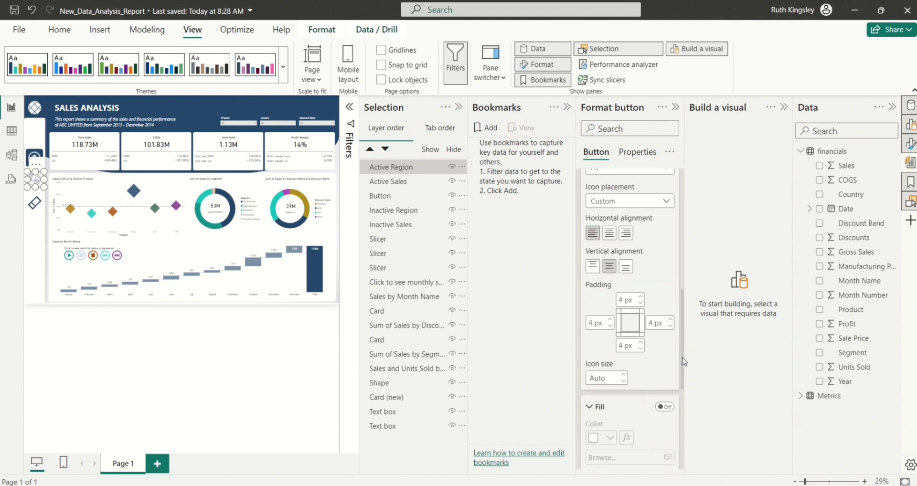
pyautogui.click(670, 286)
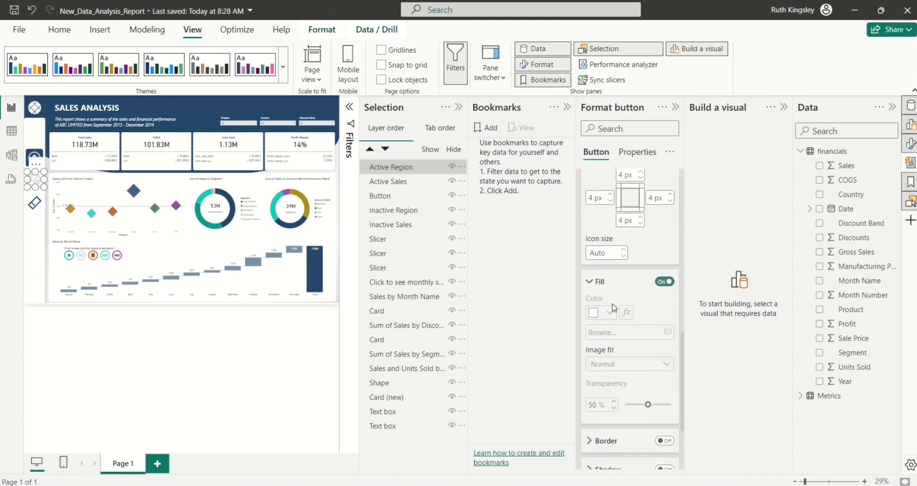
pyautogui.click(607, 313)
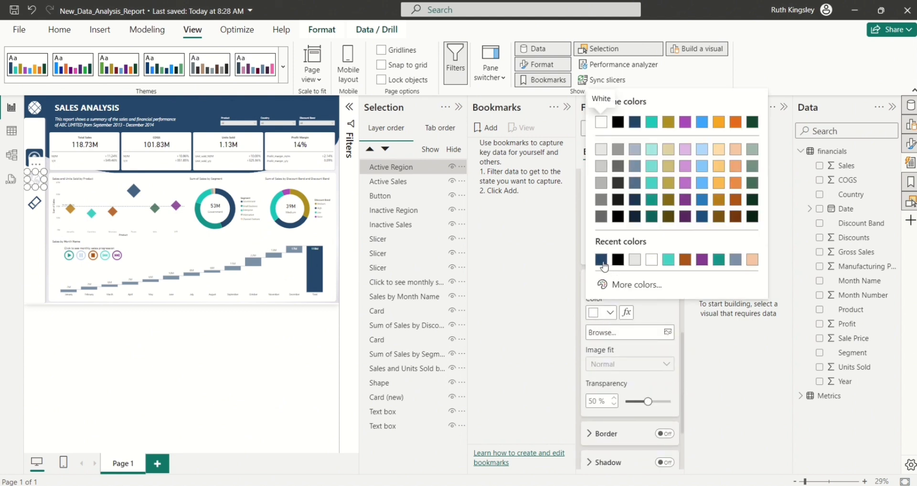
pyautogui.click(600, 259)
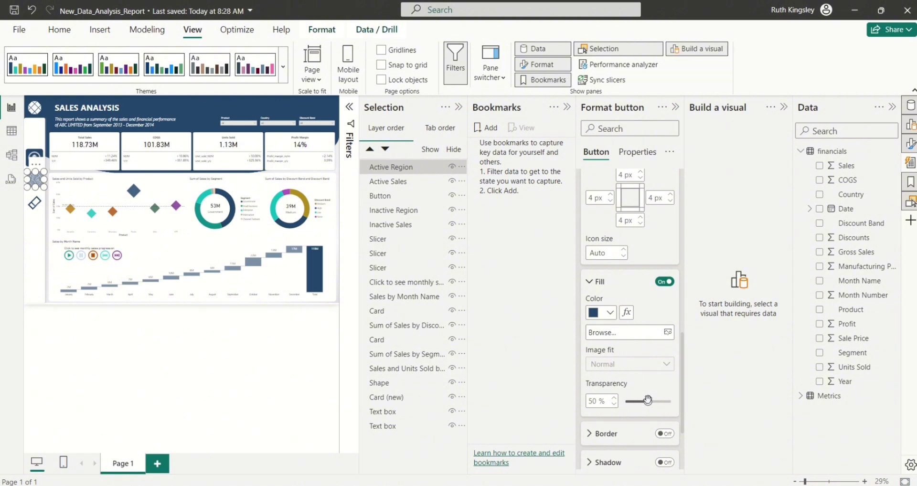
pyautogui.moveTo(647, 400); pyautogui.dragTo(589, 406)
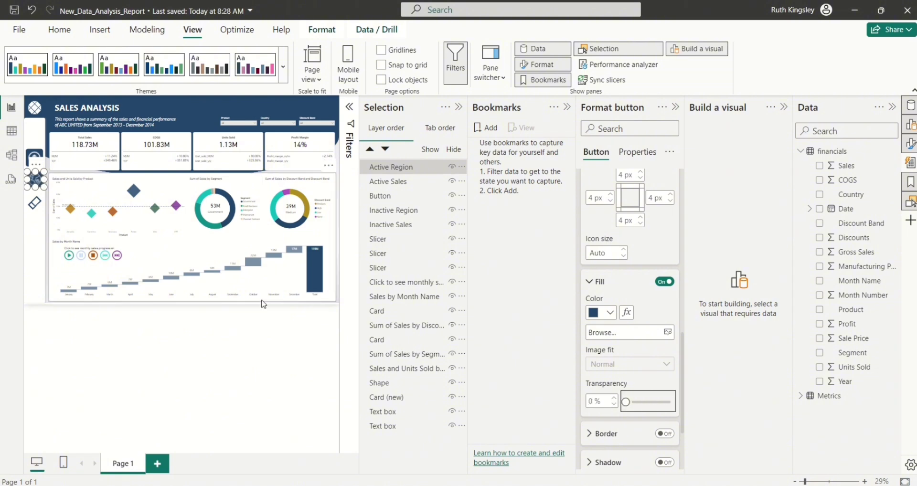
pyautogui.click(36, 135)
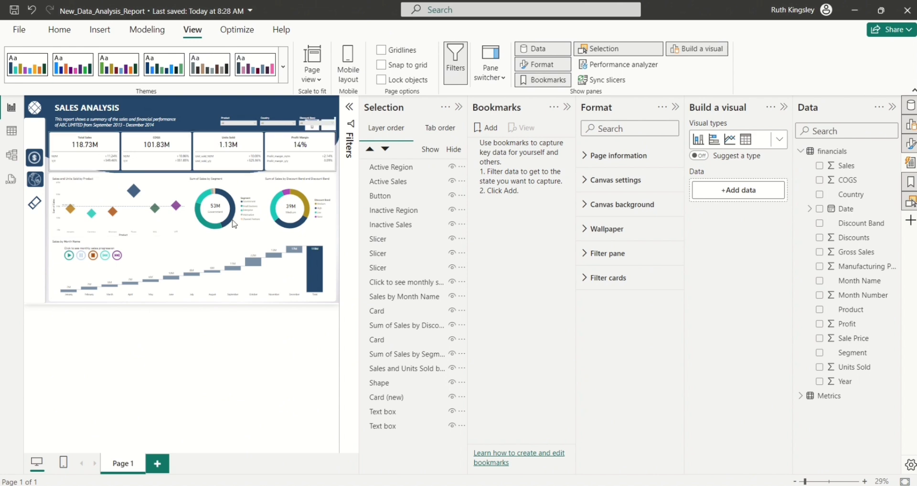
pyautogui.moveTo(233, 224)
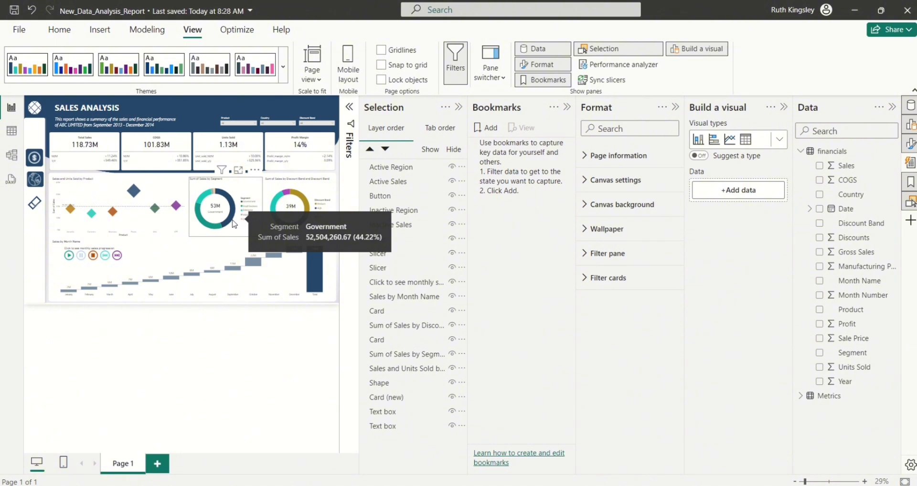
pyautogui.click(70, 110)
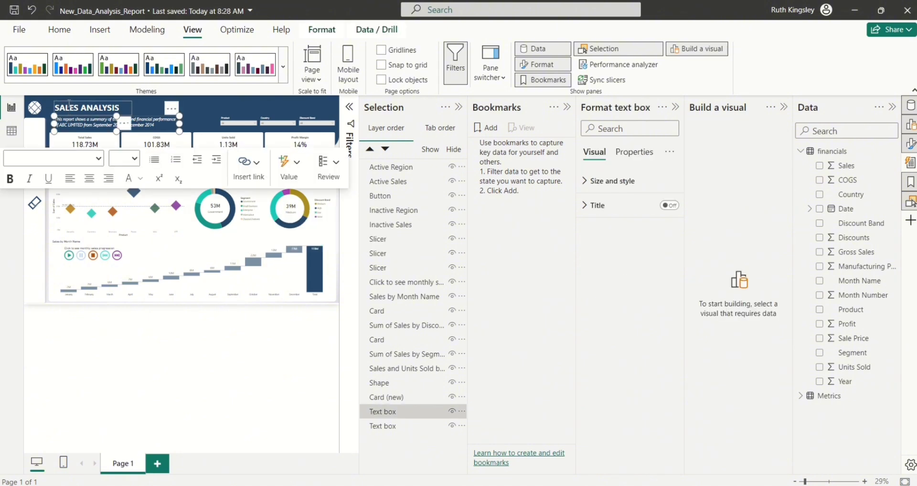
pyautogui.keyDown('ctrl'); pyautogui.click(65, 105); pyautogui.keyUp('ctrl')
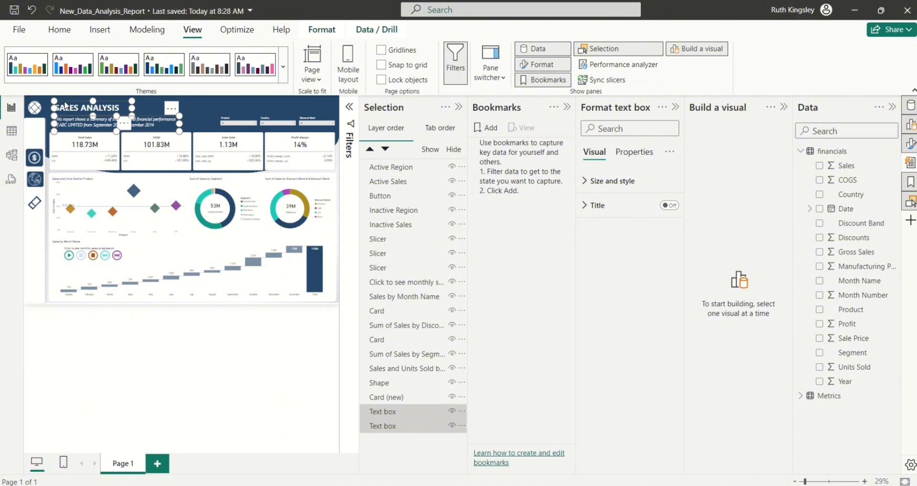
pyautogui.click(197, 103)
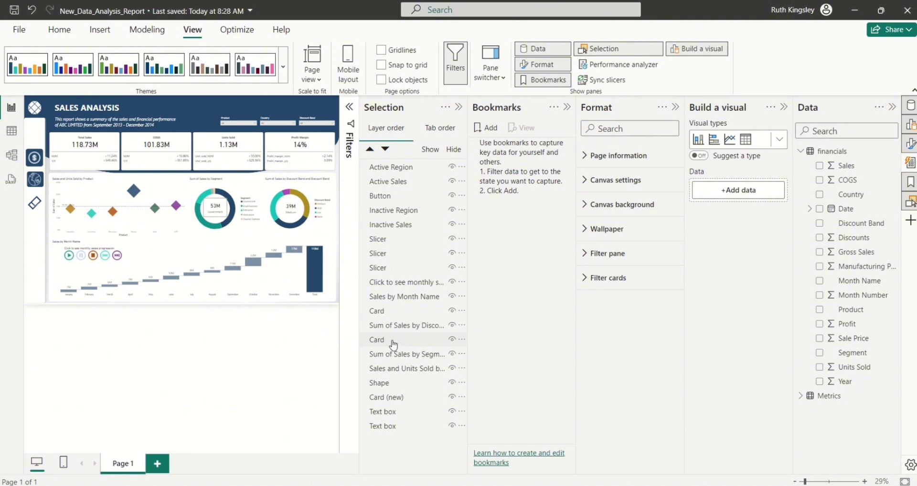
# - Group the two text boxes, the shape, all cards, the sales charts and the monthly play control, leaving out the buttons and slicers
pyautogui.click(393, 400)
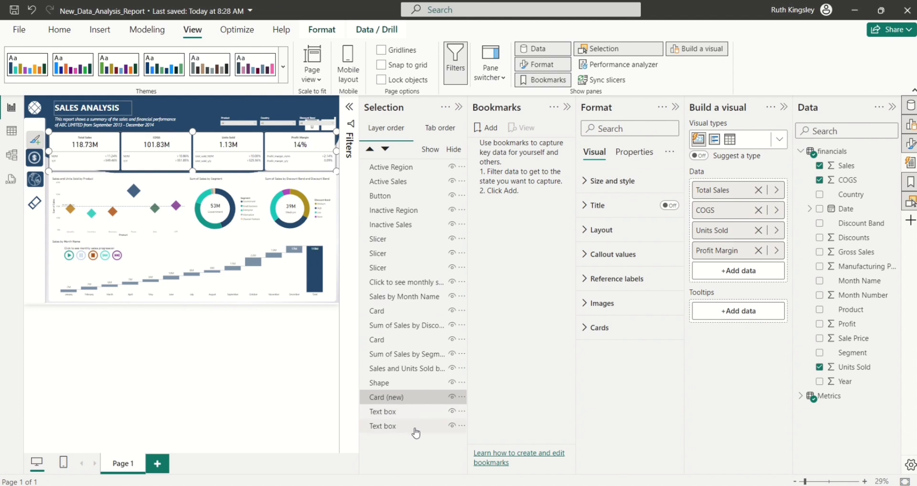
pyautogui.keyDown('ctrl'); pyautogui.click(392, 416); pyautogui.keyUp('ctrl')
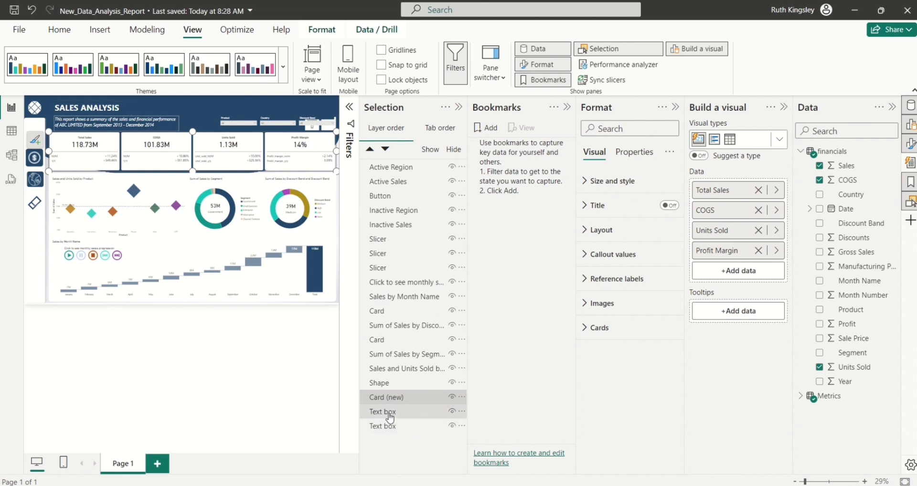
pyautogui.keyDown('ctrl'); pyautogui.click(389, 426); pyautogui.keyUp('ctrl')
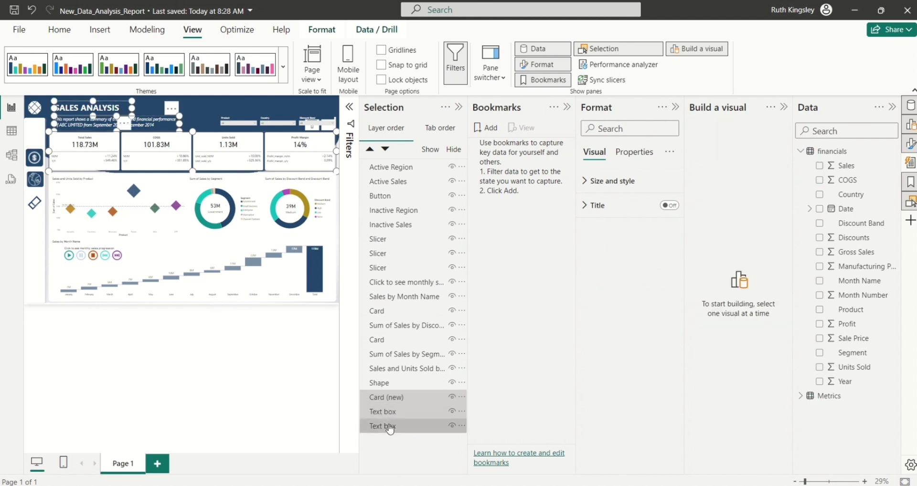
pyautogui.keyDown('ctrl'); pyautogui.click(400, 369); pyautogui.keyUp('ctrl')
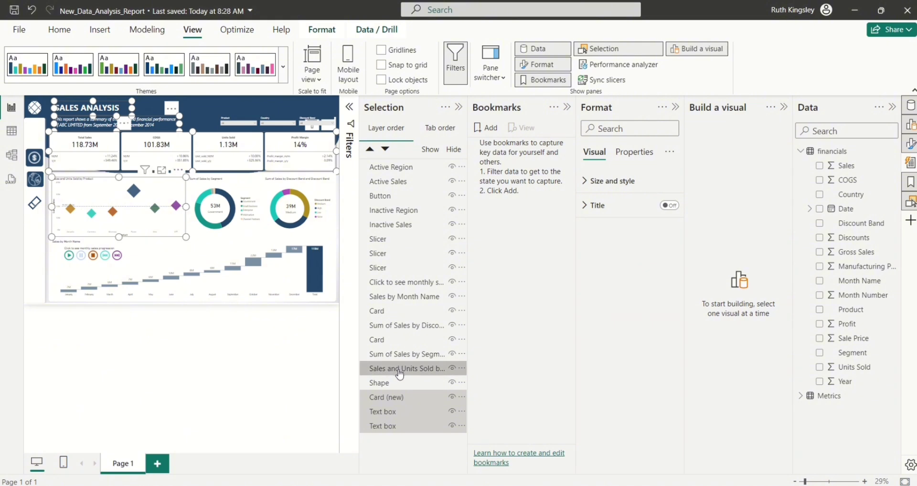
pyautogui.keyDown('ctrl'); pyautogui.click(395, 387); pyautogui.keyUp('ctrl')
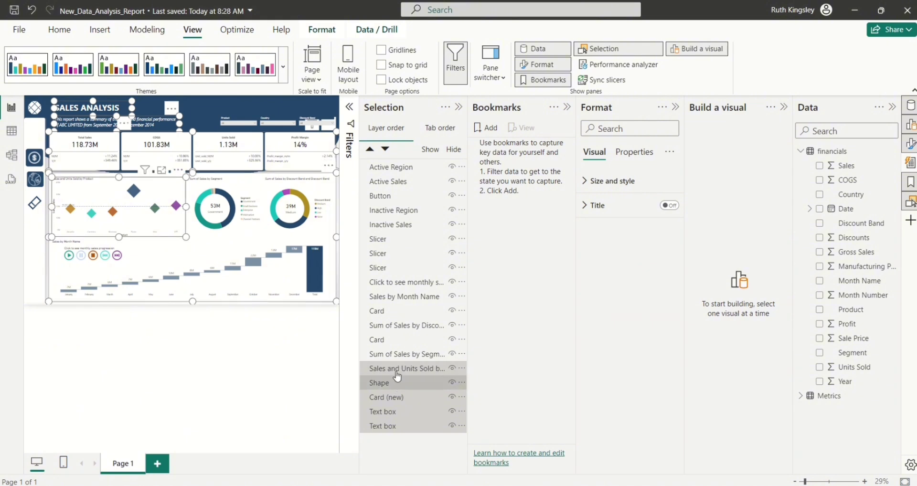
pyautogui.keyDown('ctrl'); pyautogui.click(394, 356); pyautogui.keyUp('ctrl')
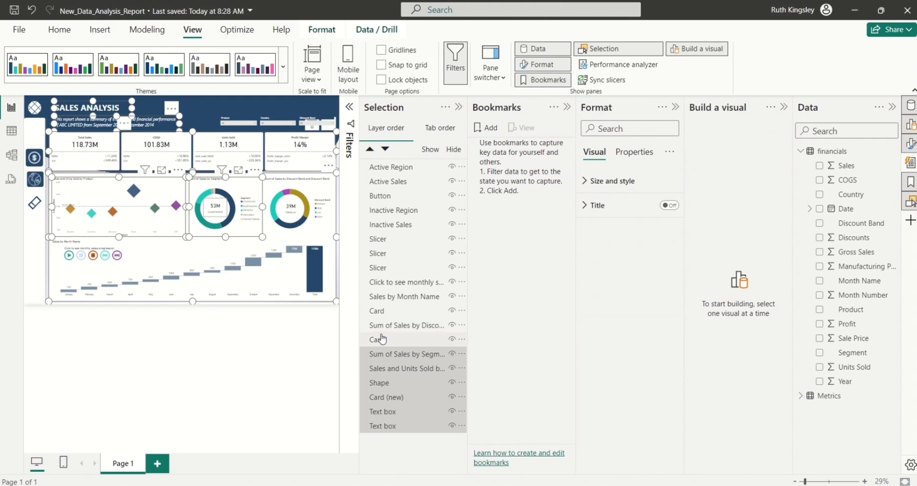
pyautogui.keyDown('ctrl'); pyautogui.click(393, 341); pyautogui.keyUp('ctrl')
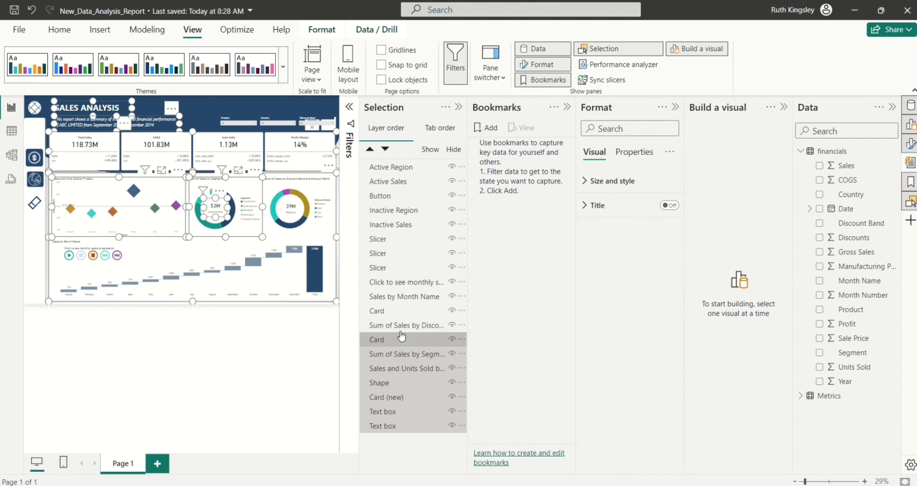
pyautogui.keyDown('ctrl'); pyautogui.click(407, 329); pyautogui.keyUp('ctrl')
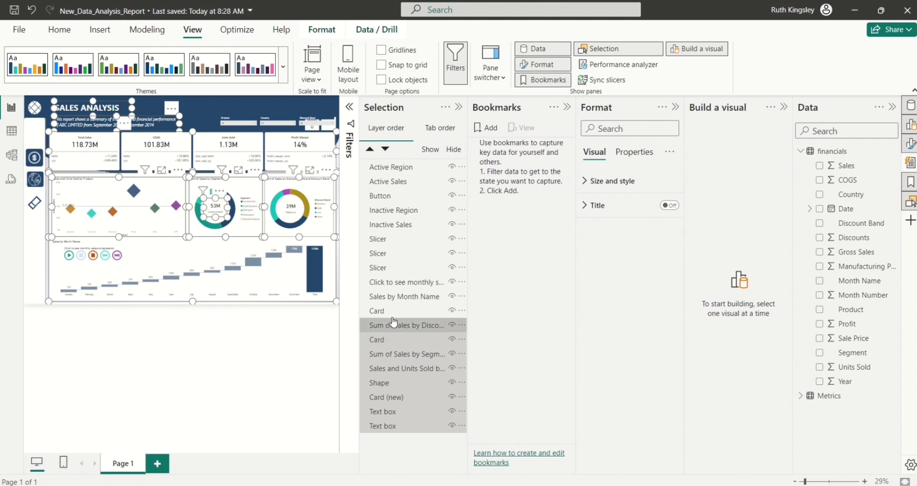
pyautogui.keyDown('ctrl'); pyautogui.click(388, 316); pyautogui.keyUp('ctrl')
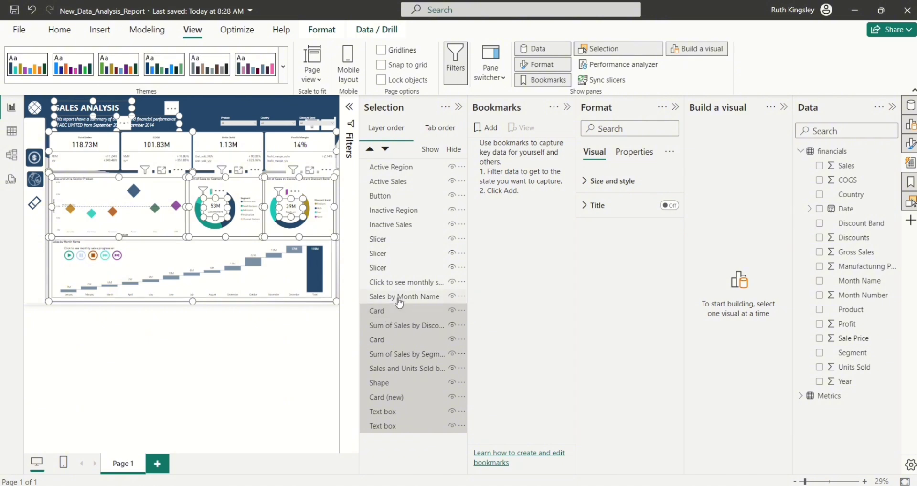
pyautogui.keyDown('ctrl'); pyautogui.click(398, 299); pyautogui.keyUp('ctrl')
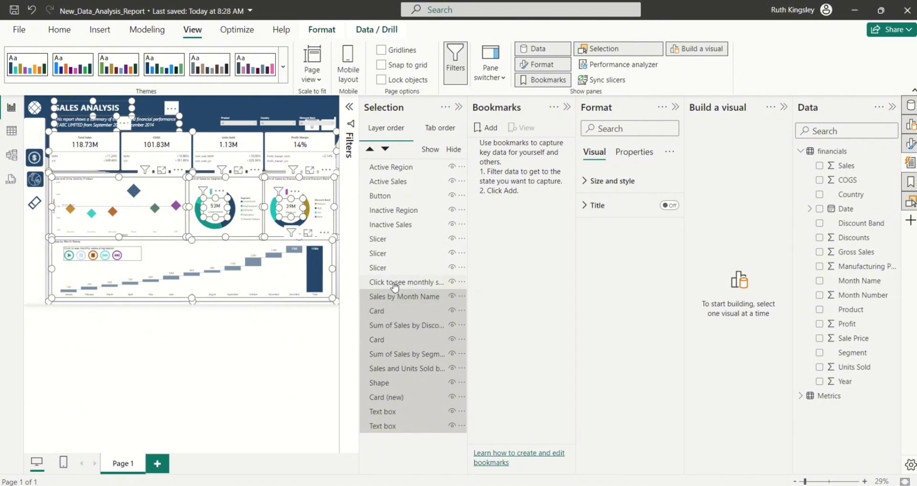
pyautogui.keyDown('ctrl'); pyautogui.click(395, 285); pyautogui.keyUp('ctrl')
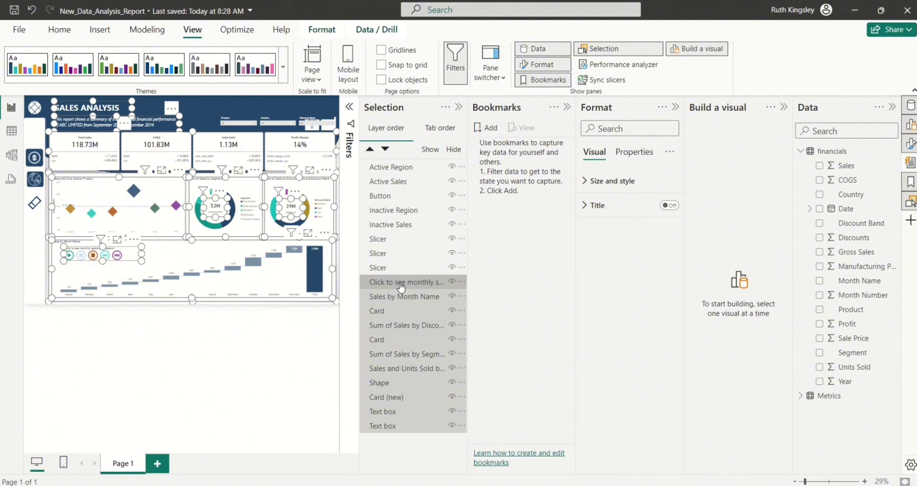
pyautogui.click(400, 199)
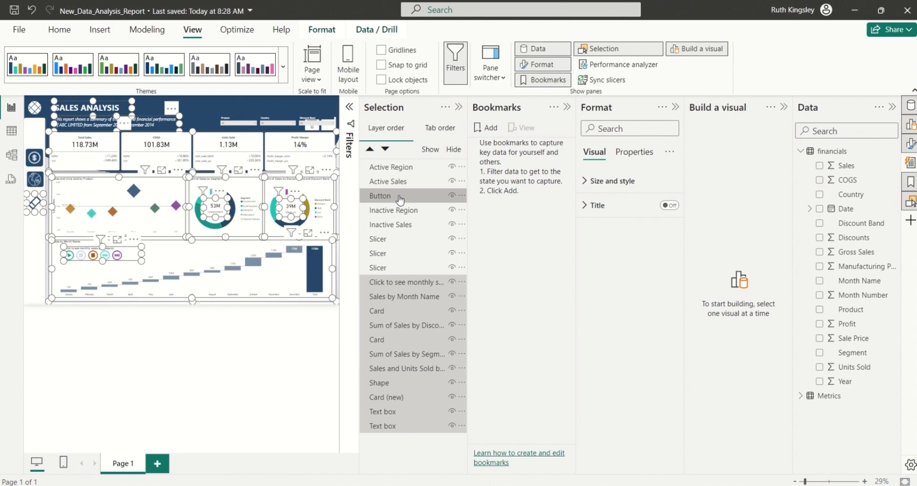
pyautogui.keyDown('ctrl'); pyautogui.click(401, 200); pyautogui.keyUp('ctrl')
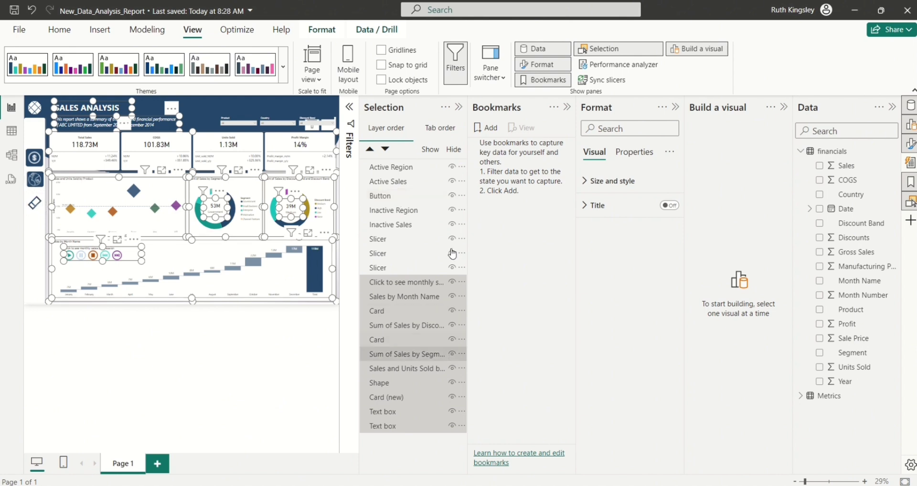
pyautogui.rightClick(420, 285)
pyautogui.moveTo(425, 287)
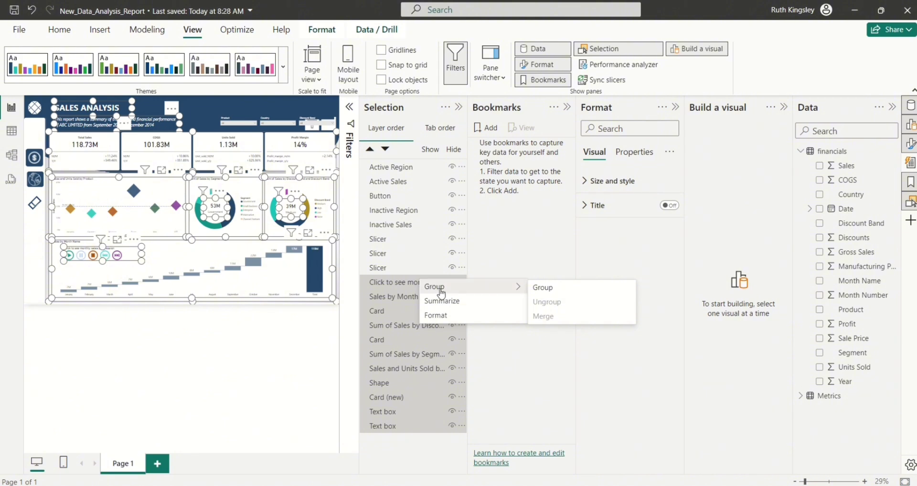
pyautogui.click(542, 288)
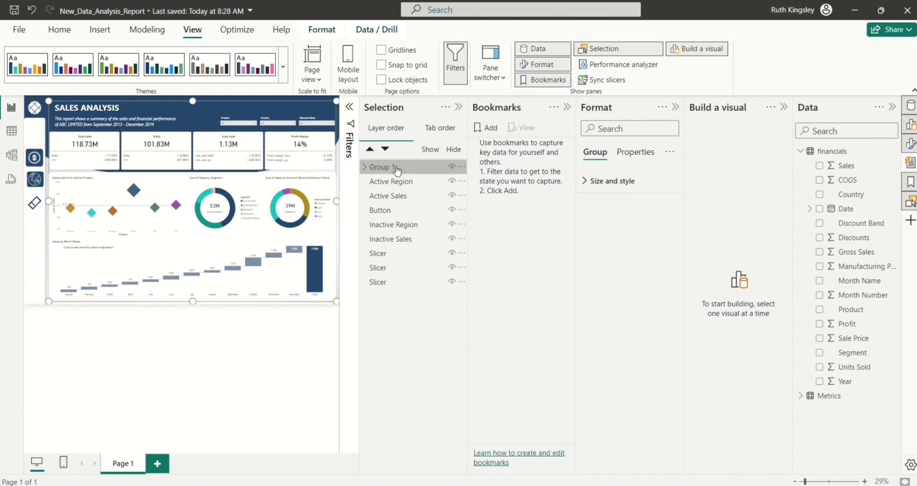
# - Rename the new group of sales visuals as Sales Analysis
pyautogui.doubleClick(397, 169)
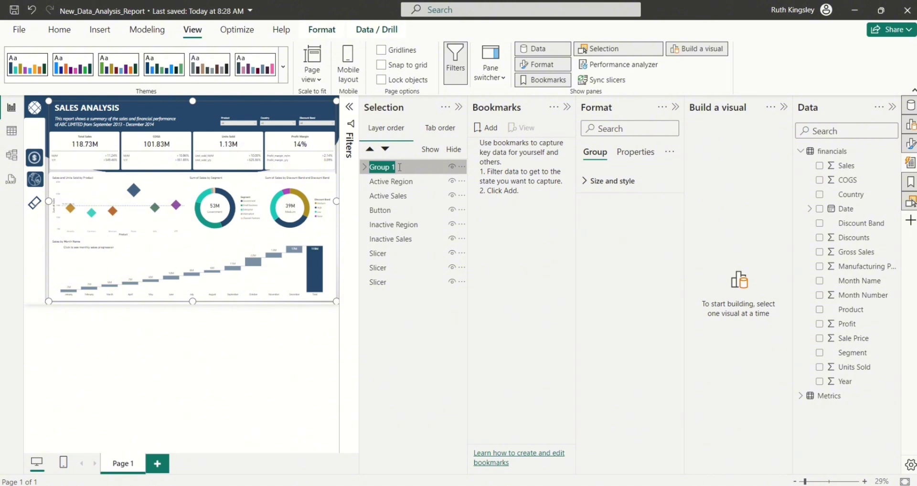
pyautogui.write('Sales Analy')
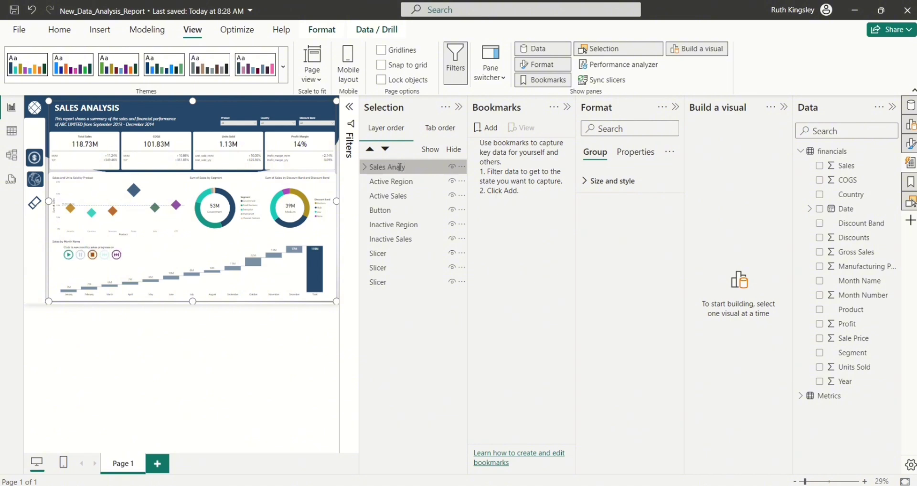
pyautogui.write('sis')
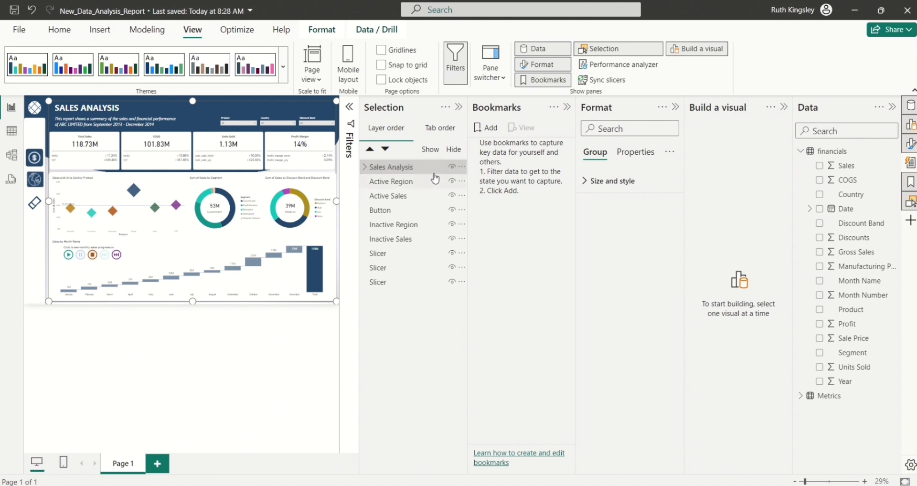
# - Add a bookmark named Sales Analysis and update it to the current page view
pyautogui.click(491, 132)
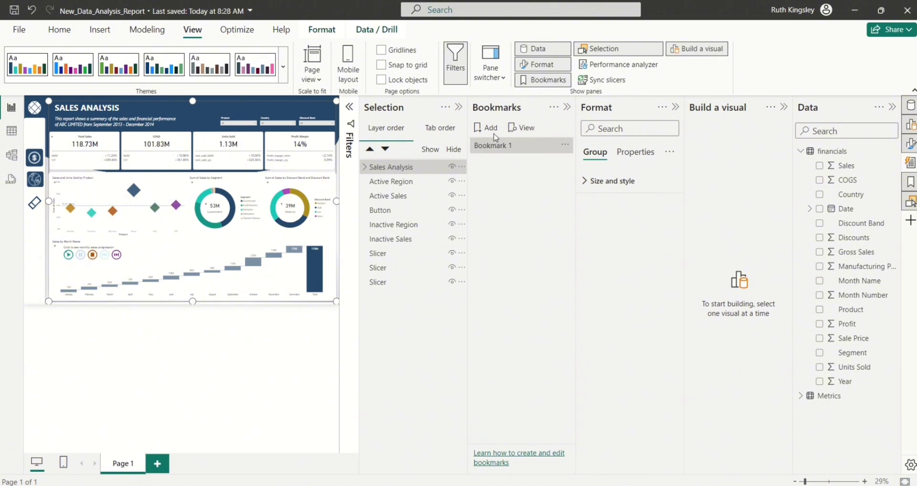
pyautogui.doubleClick(515, 147)
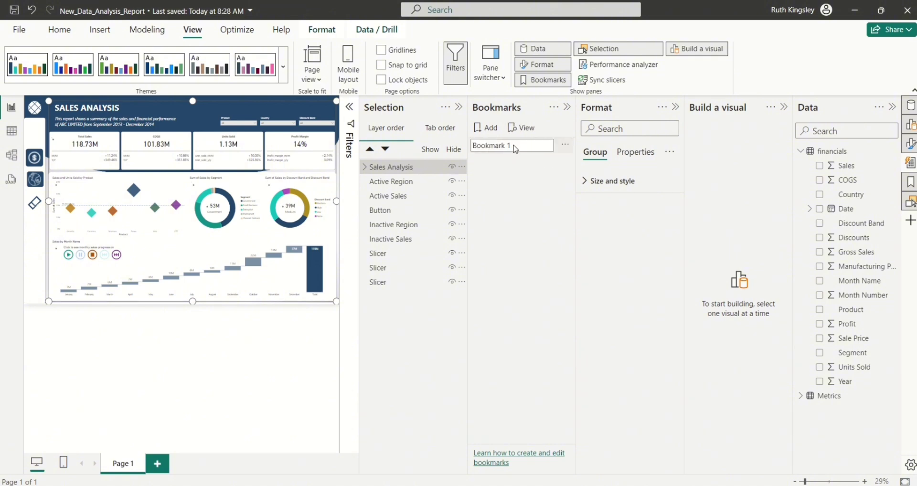
pyautogui.write('Sales Analysis')
pyautogui.press('Return')
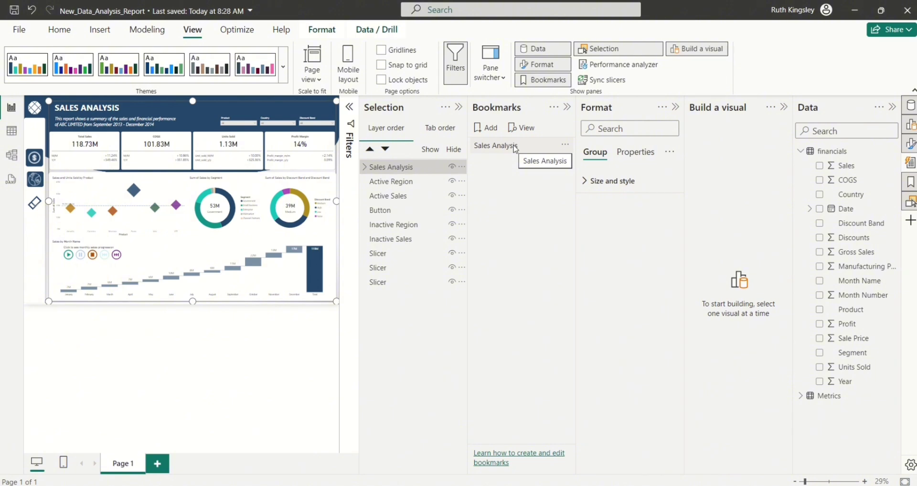
pyautogui.click(515, 146)
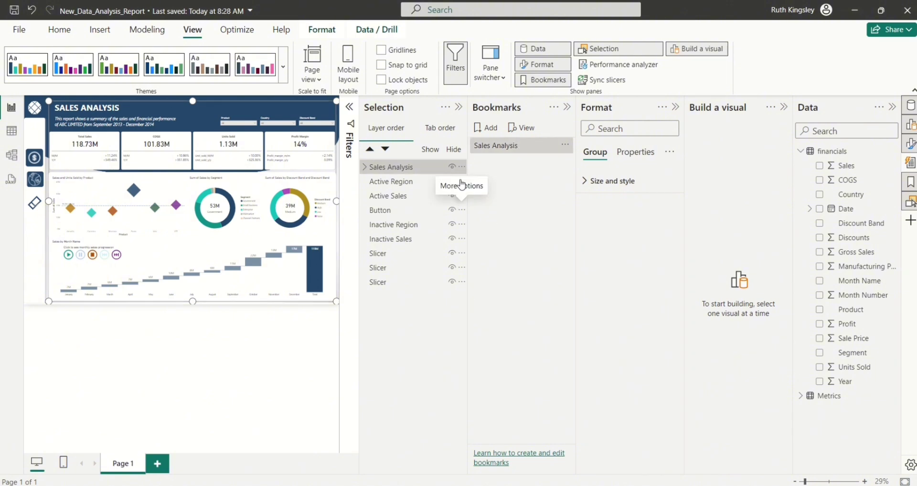
pyautogui.click(567, 146)
pyautogui.click(586, 155)
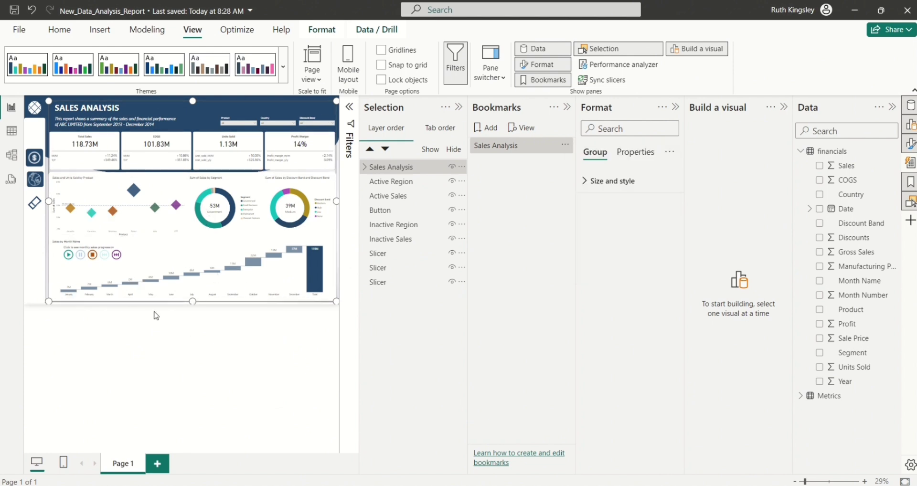
# - Turn on the Inactive Sales button's action with type Bookmark and the Sales Analysis bookmark as its target
pyautogui.click(411, 245)
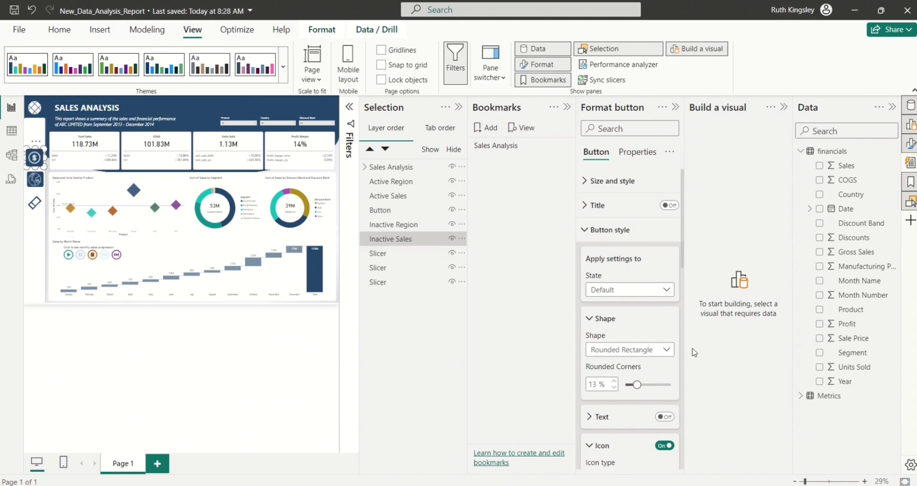
pyautogui.scroll(-5, 683, 305)
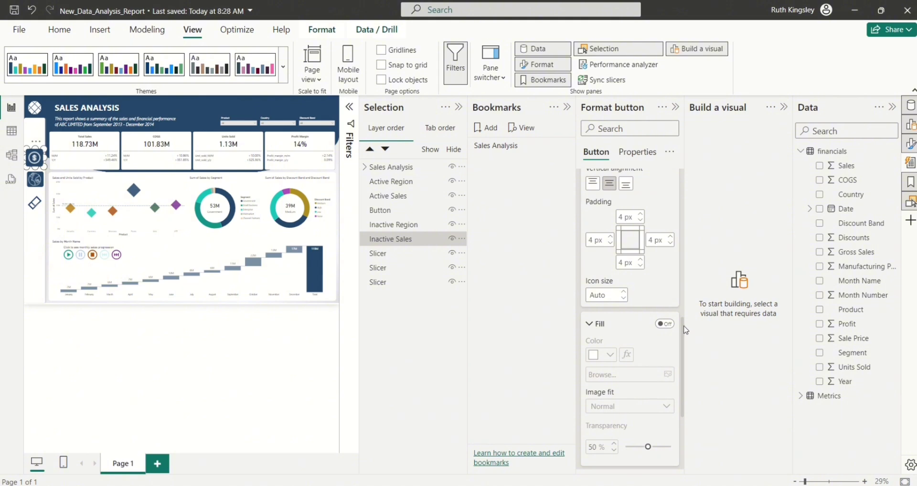
pyautogui.scroll(-3, 682, 337)
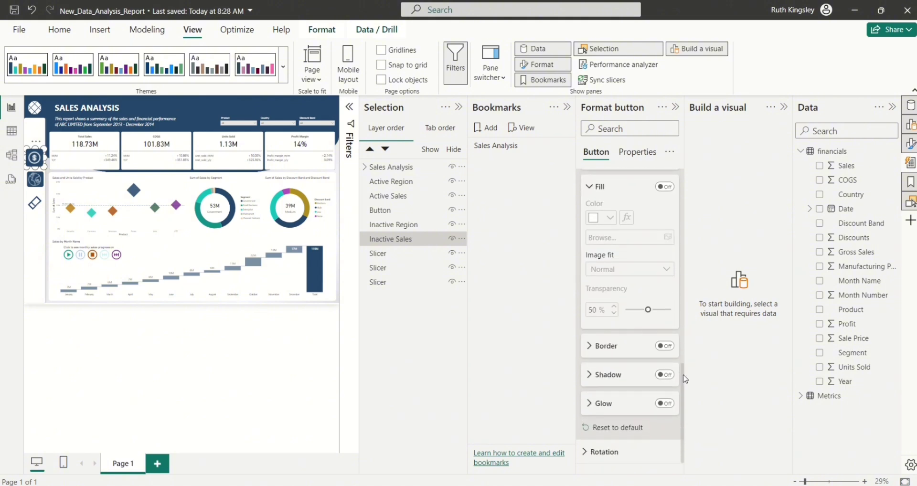
pyautogui.scroll(-1, 683, 410)
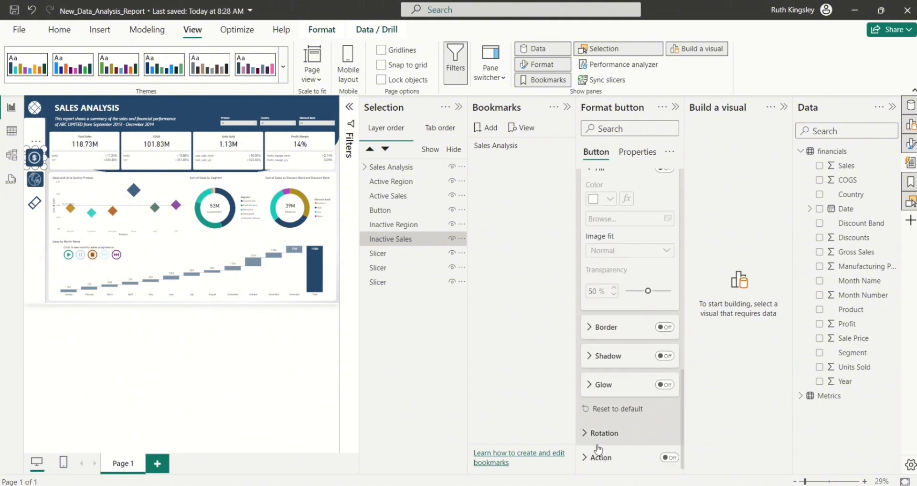
pyautogui.click(674, 462)
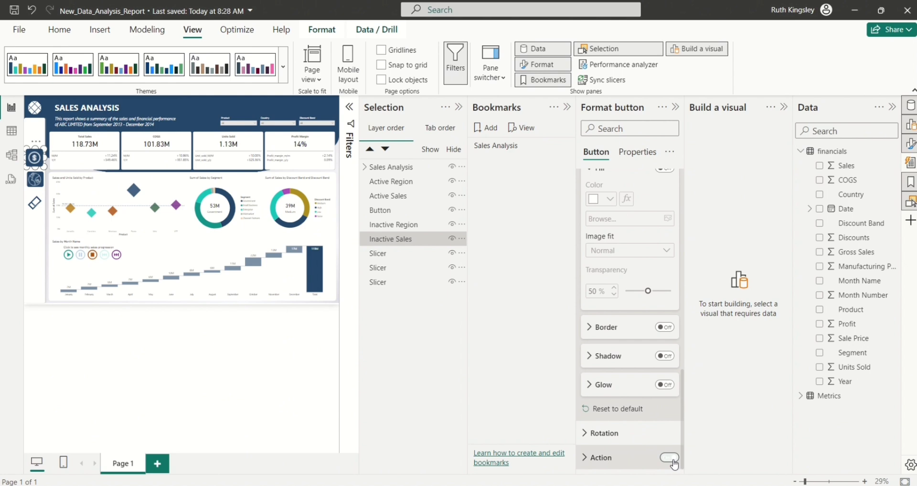
pyautogui.click(584, 457)
pyautogui.moveTo(685, 370); pyautogui.dragTo(683, 414)
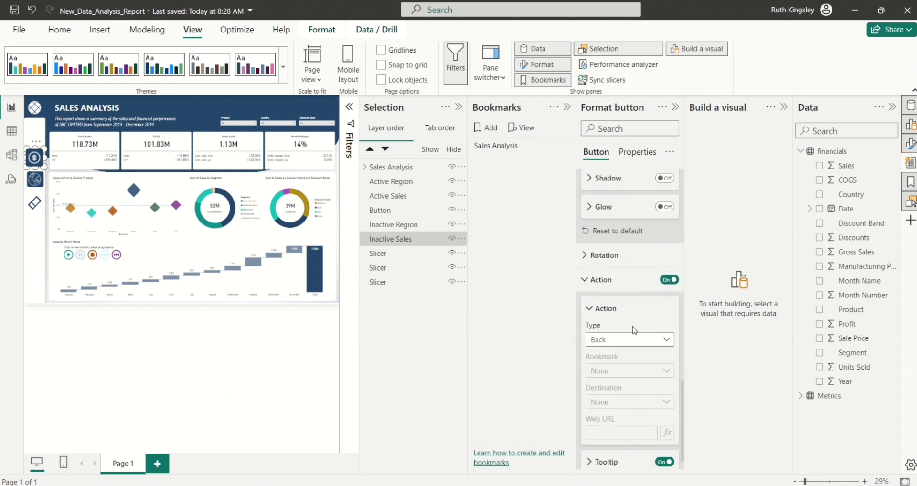
pyautogui.click(657, 340)
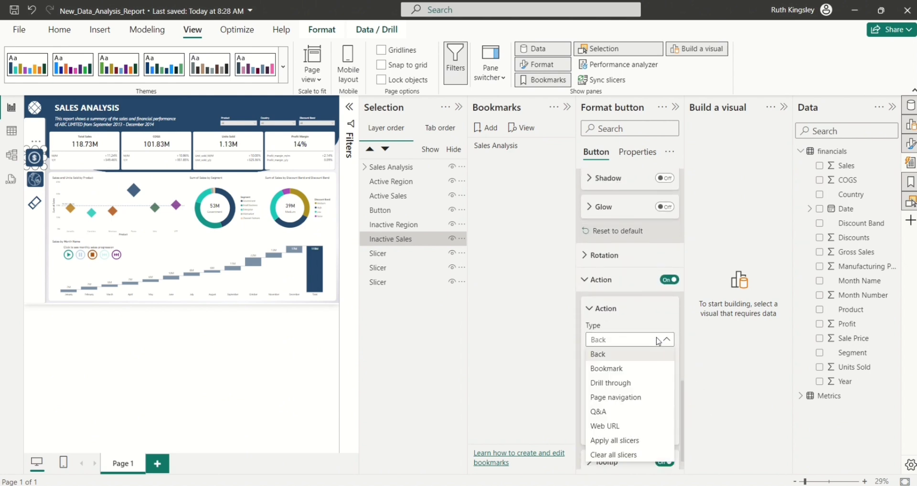
pyautogui.click(613, 369)
pyautogui.click(650, 377)
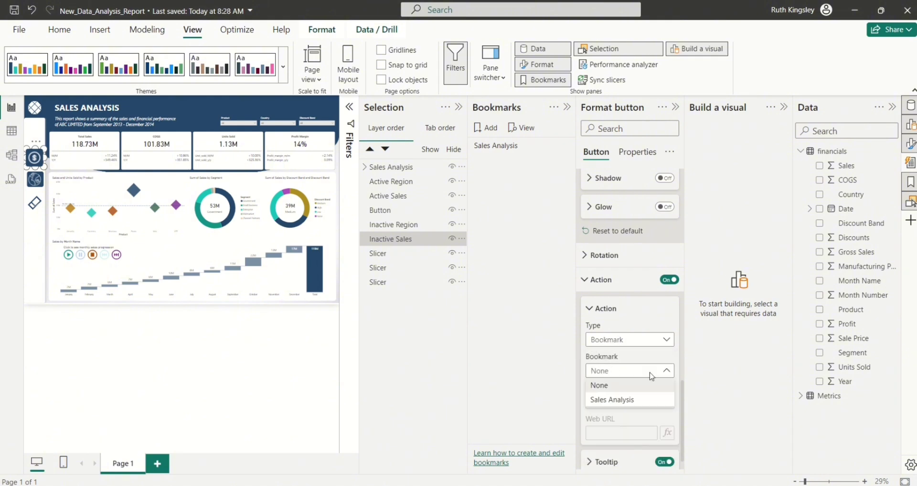
pyautogui.click(631, 403)
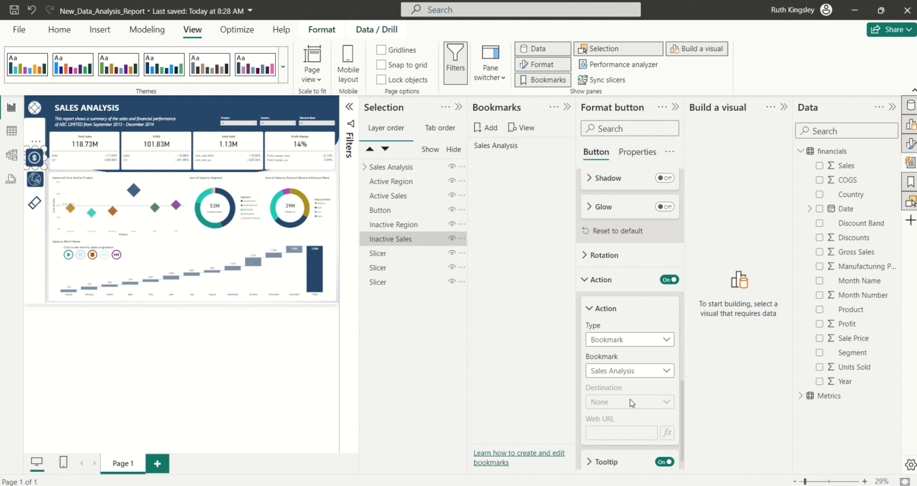
pyautogui.click(588, 281)
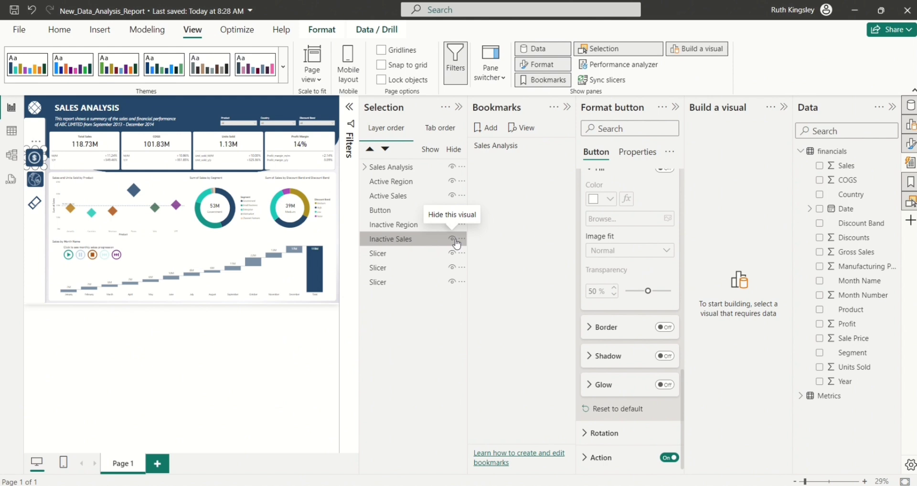
# - Hide the Inactive Sales button and add a bookmark named Region
pyautogui.click(452, 239)
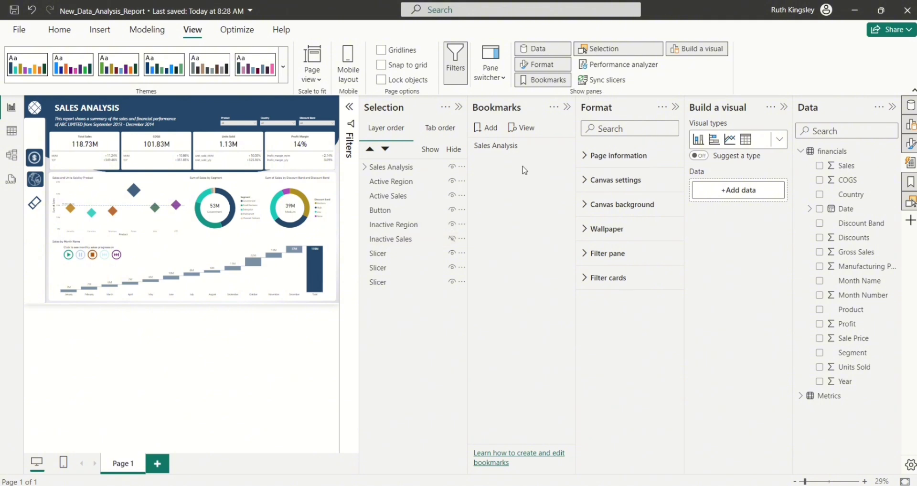
pyautogui.click(497, 137)
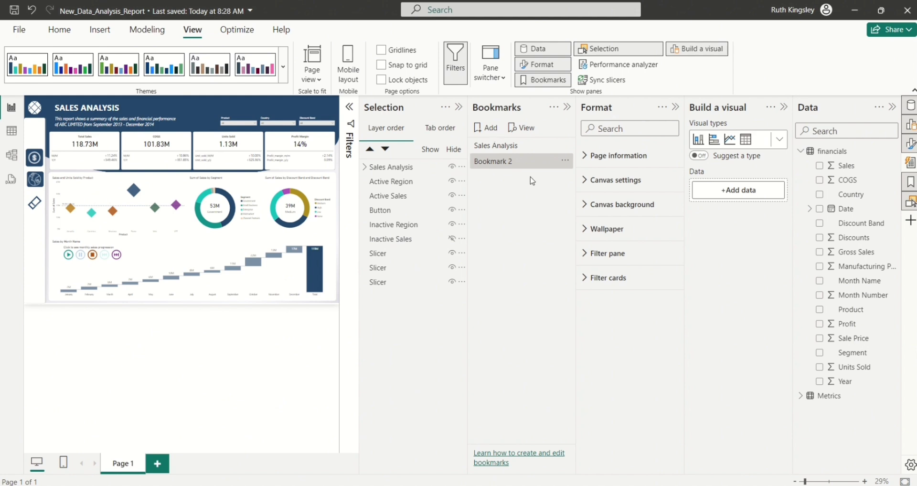
pyautogui.doubleClick(515, 162)
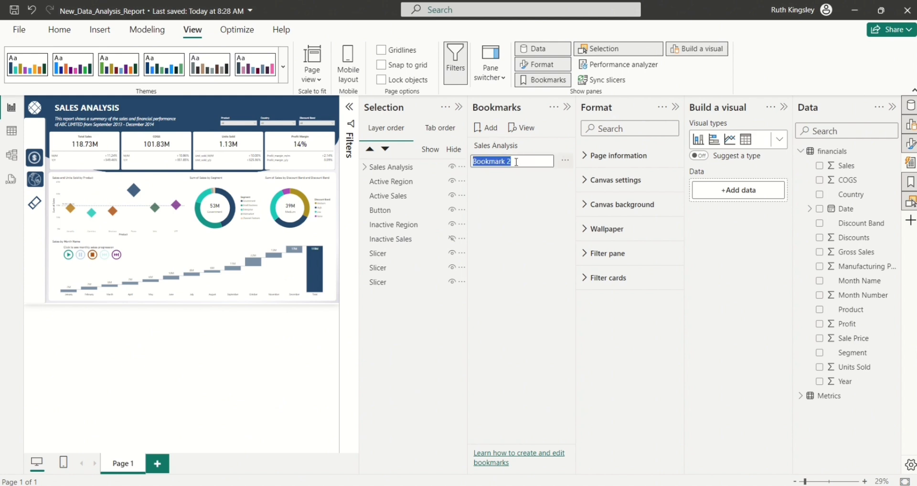
pyautogui.write('R')
pyautogui.write('e')
pyautogui.write('e')
pyautogui.write('gion')
pyautogui.press('Return')
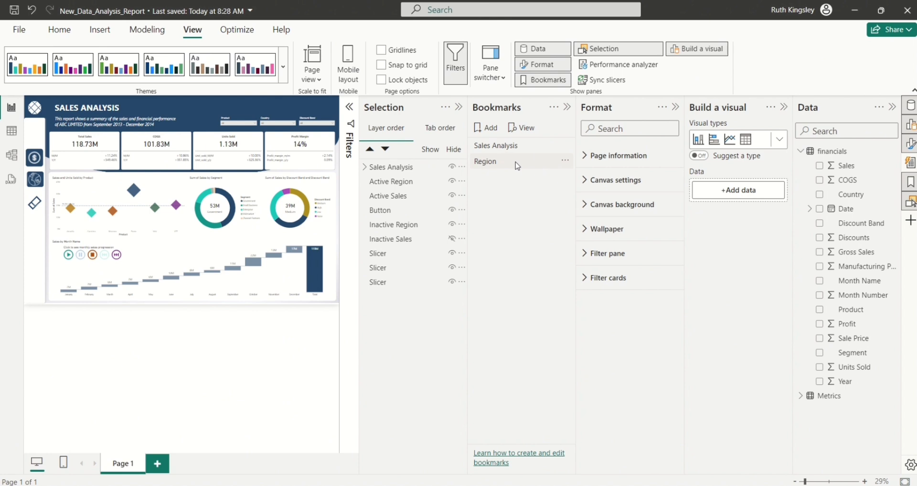
# - With the Region bookmark selected, hide the Sales Analysis group and the Active Sales button, and show the Inactive Sales button
pyautogui.click(515, 162)
pyautogui.click(452, 167)
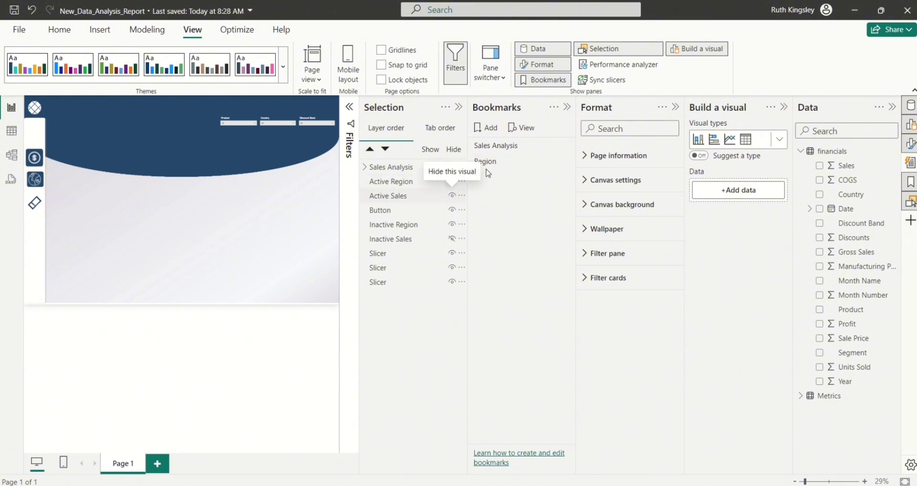
pyautogui.click(454, 196)
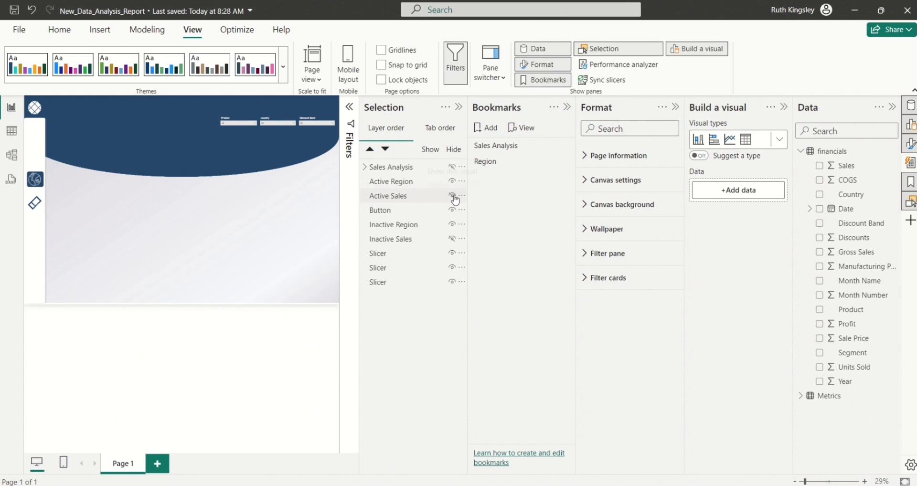
pyautogui.click(452, 239)
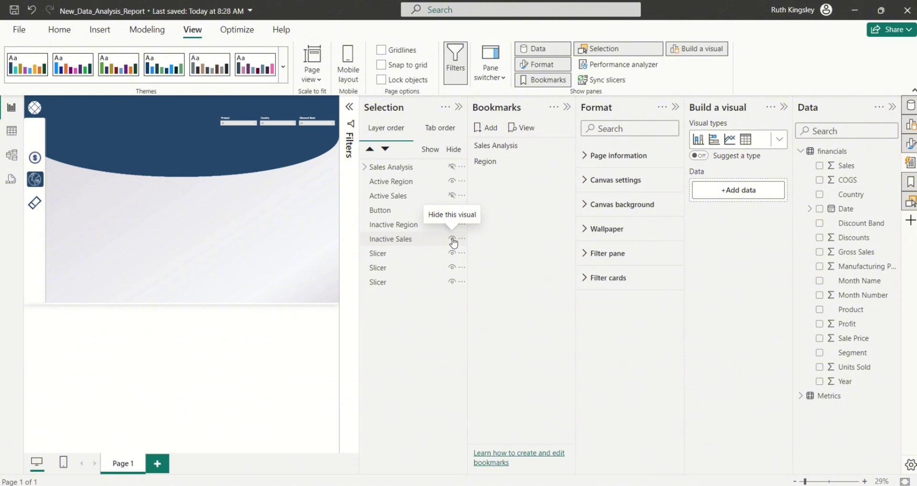
# - Close the Selection and Bookmarks panes and paste the copied title and description text boxes onto the page
pyautogui.click(459, 107)
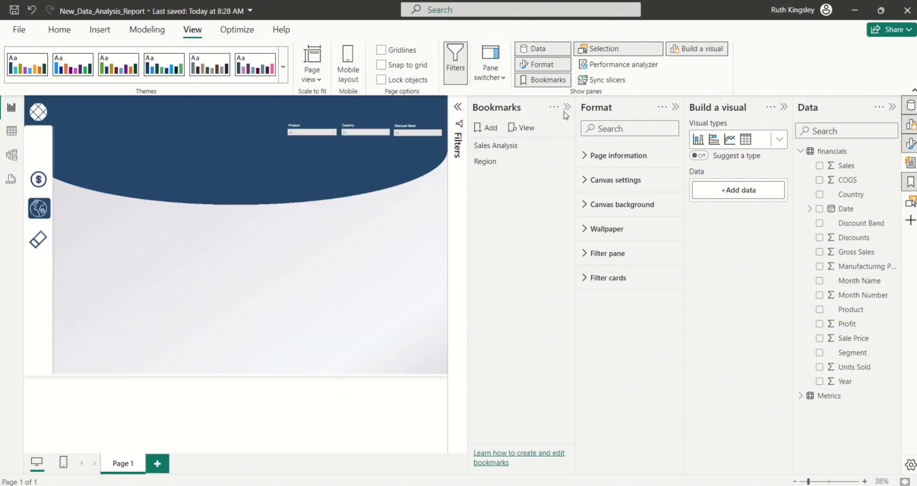
pyautogui.click(567, 108)
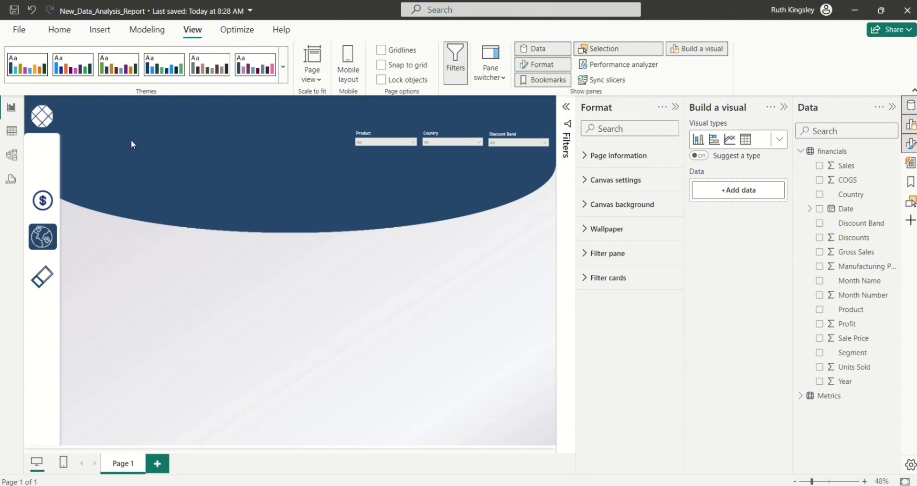
pyautogui.hotkey('ctrl', 'v')
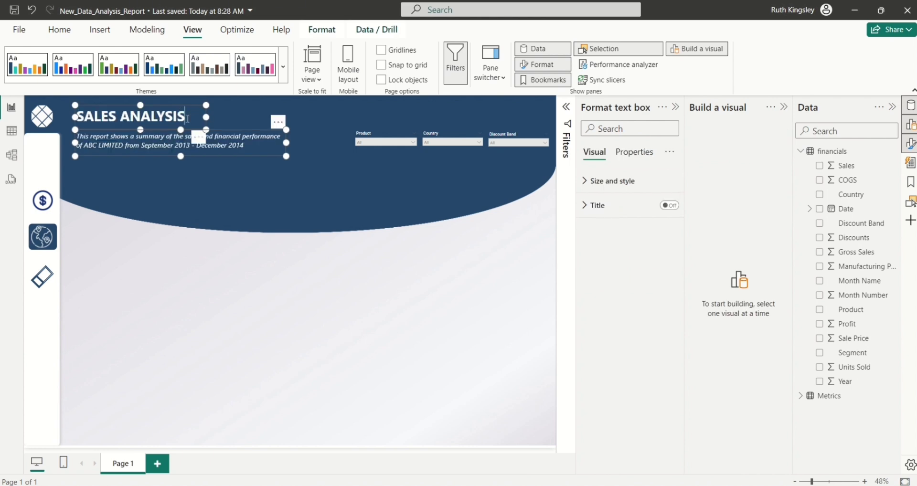
# - Replace the word ANALYSIS with REGIONAL in the pasted title text box
pyautogui.click(187, 117)
pyautogui.press('BackSpace')
pyautogui.press('BackSpace')
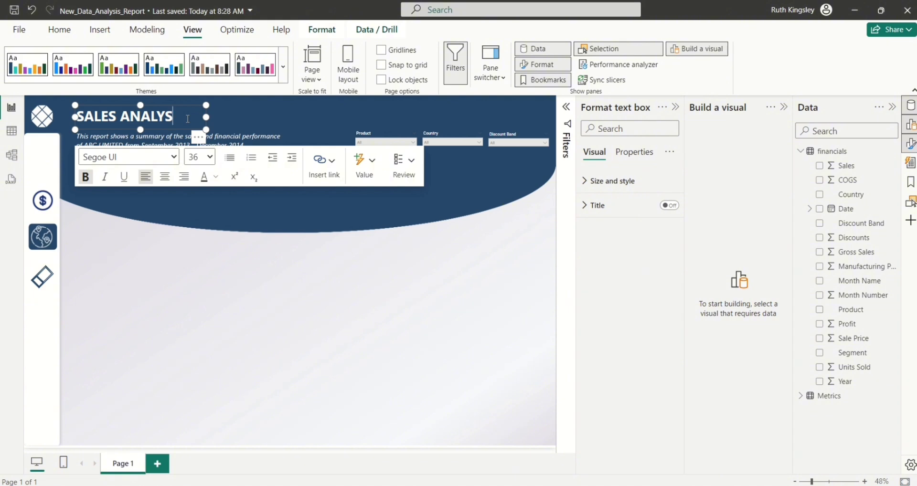
pyautogui.press('BackSpace')
pyautogui.press('BackSpace')
pyautogui.press('BackSpace')
pyautogui.press('BackSpace')
pyautogui.press('BackSpace')
pyautogui.press('BackSpace')
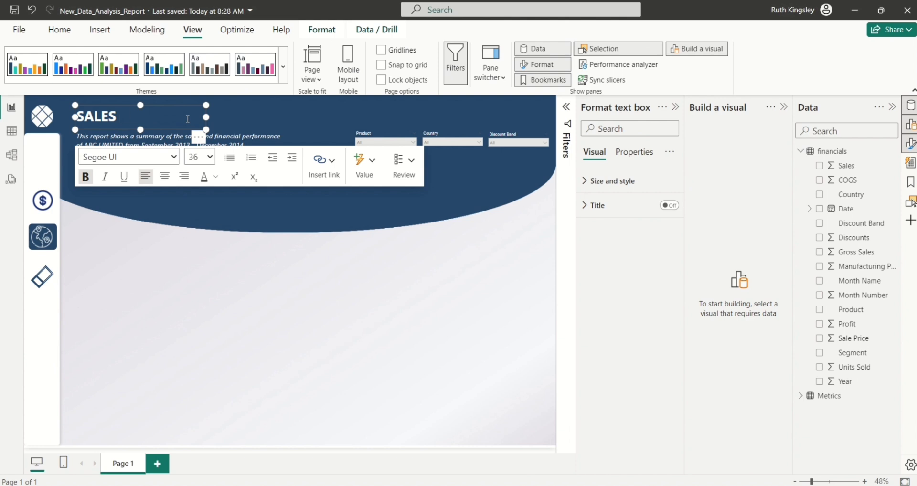
pyautogui.write('REGIONAL')
pyautogui.hotkey('ctrl', 'a')
pyautogui.write('PERFORMANCE')
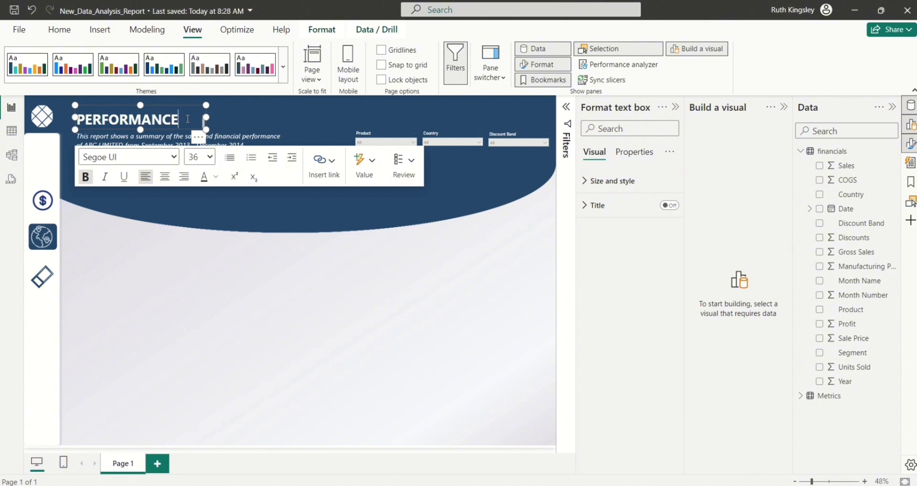
pyautogui.hotkey('ctrl', 'z')
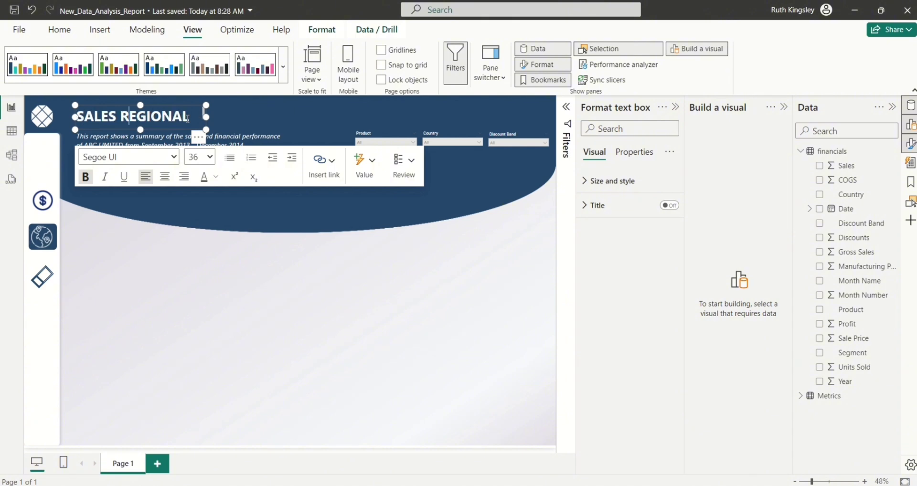
# - Remove SALES from the title, widen its text box and make the title read REGIONAL PERFORMANCE
pyautogui.press('Left')
pyautogui.press('Left')
pyautogui.press('Right')
pyautogui.press('BackSpace')
pyautogui.press('BackSpace')
pyautogui.press('BackSpace')
pyautogui.press('BackSpace')
pyautogui.press('BackSpace')
pyautogui.press('BackSpace')
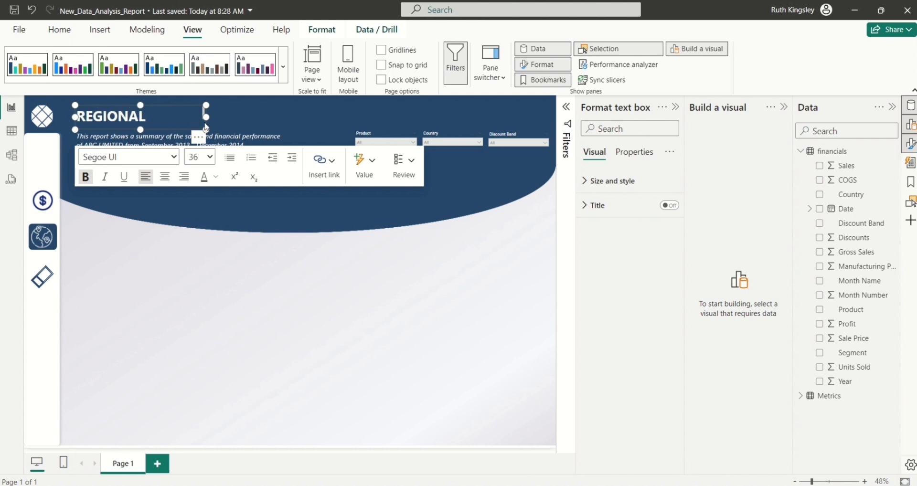
pyautogui.moveTo(205, 116); pyautogui.dragTo(260, 117)
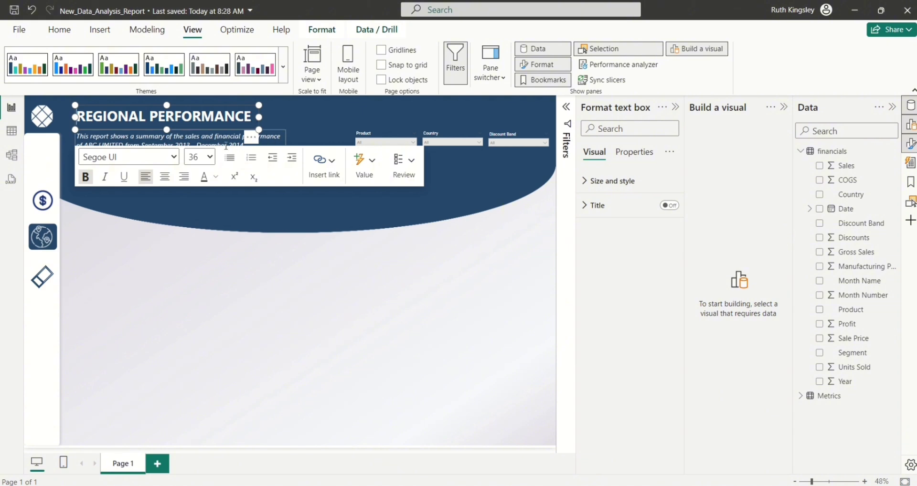
# - Change "sales and financial" to "regional" in the description text box below the title
pyautogui.click(202, 136)
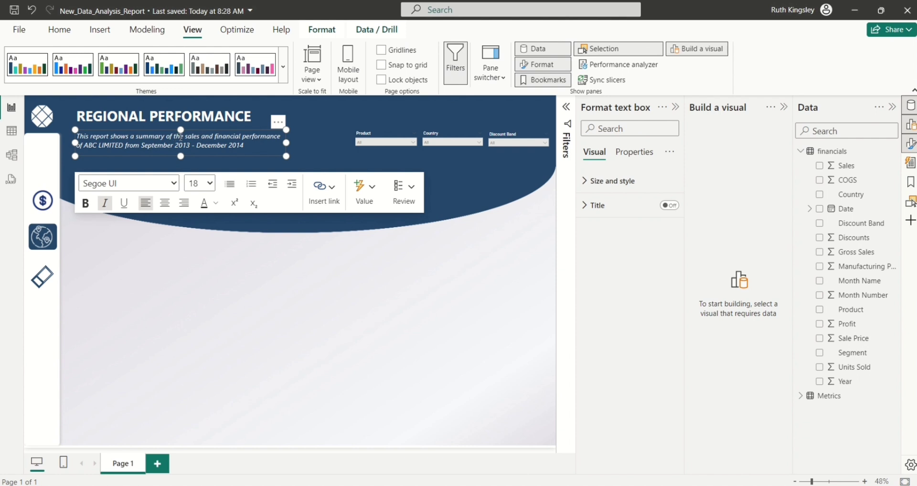
pyautogui.click(244, 135)
pyautogui.press('BackSpace')
pyautogui.press('BackSpace')
pyautogui.press('BackSpace')
pyautogui.press('BackSpace')
pyautogui.press('BackSpace')
pyautogui.press('BackSpace')
pyautogui.press('BackSpace')
pyautogui.press('BackSpace')
pyautogui.press('BackSpace')
pyautogui.press('BackSpace')
pyautogui.press('BackSpace')
pyautogui.press('BackSpace')
pyautogui.press('BackSpace')
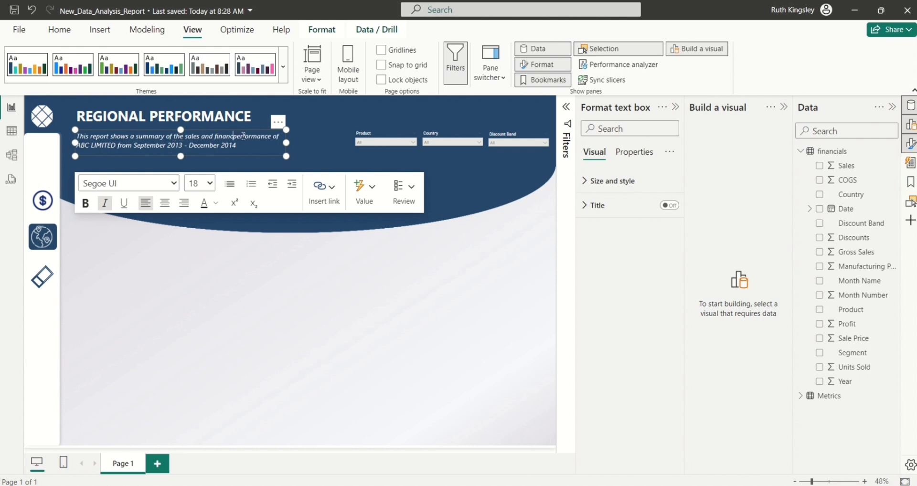
pyautogui.press('BackSpace')
pyautogui.press('BackSpace')
pyautogui.press('BackSpace')
pyautogui.press('BackSpace')
pyautogui.press('BackSpace')
pyautogui.press('BackSpace')
pyautogui.press('BackSpace')
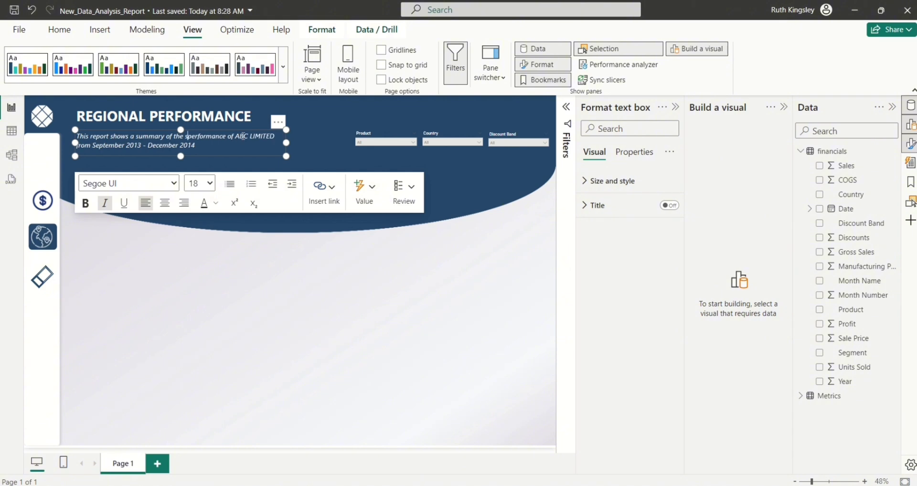
pyautogui.write('regional')
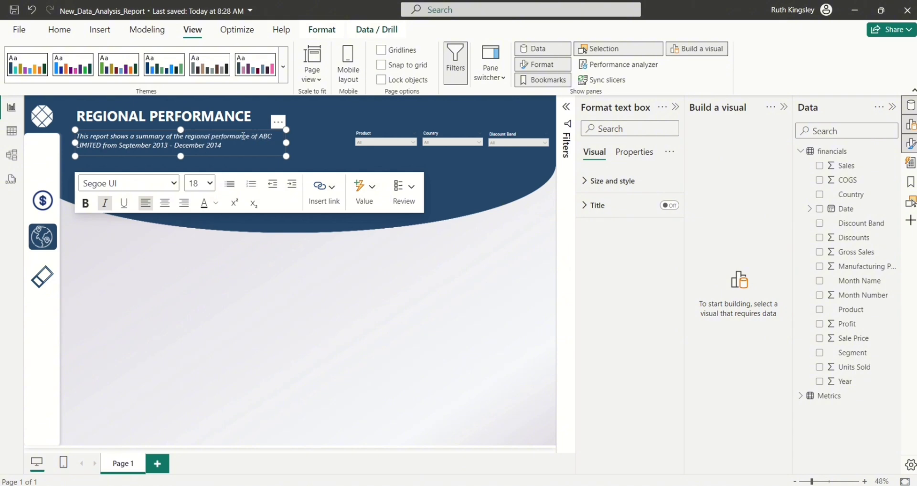
pyautogui.click(294, 229)
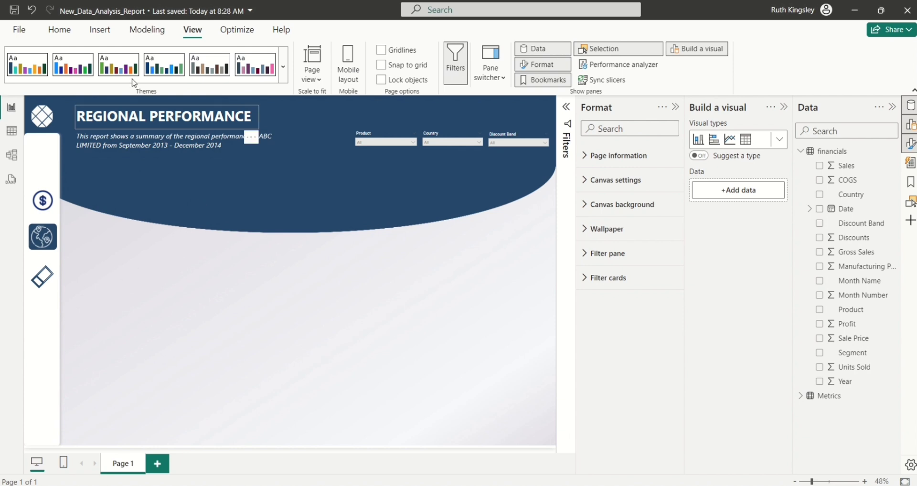
# - Insert a rectangle shape and stretch it over the page area below the header, right of the navigation buttons
pyautogui.click(107, 38)
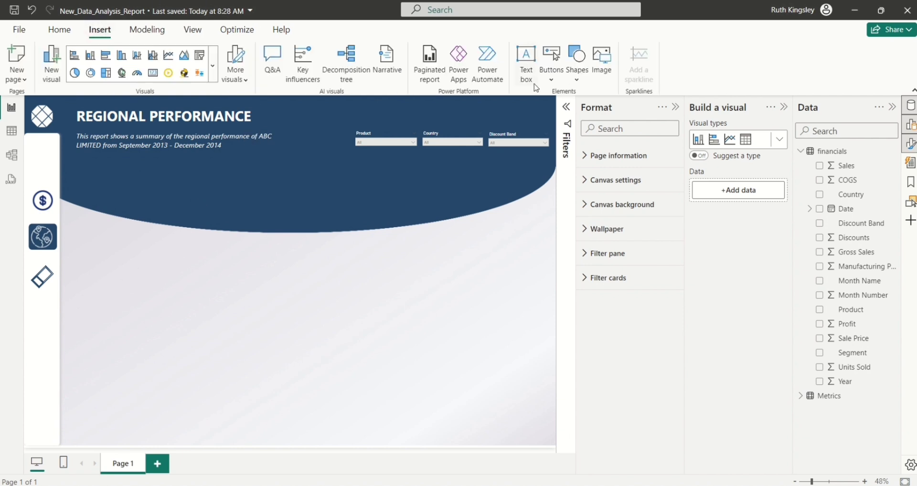
pyautogui.click(576, 81)
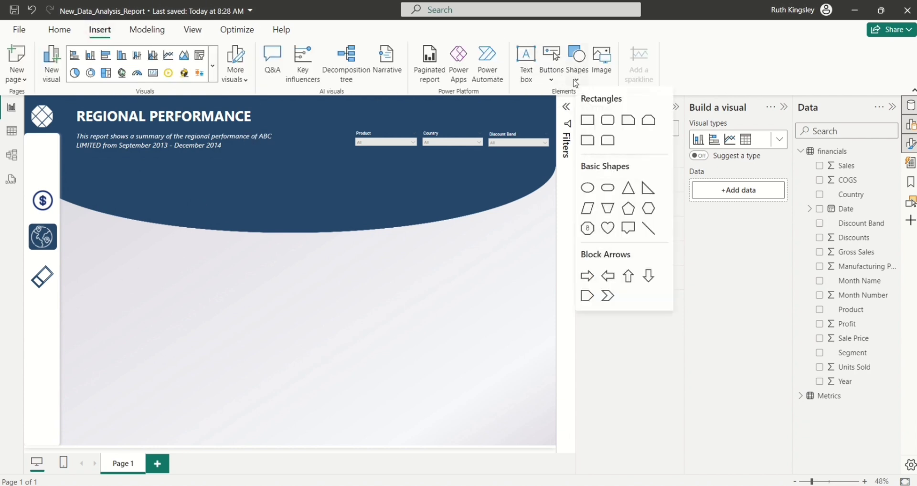
pyautogui.click(587, 120)
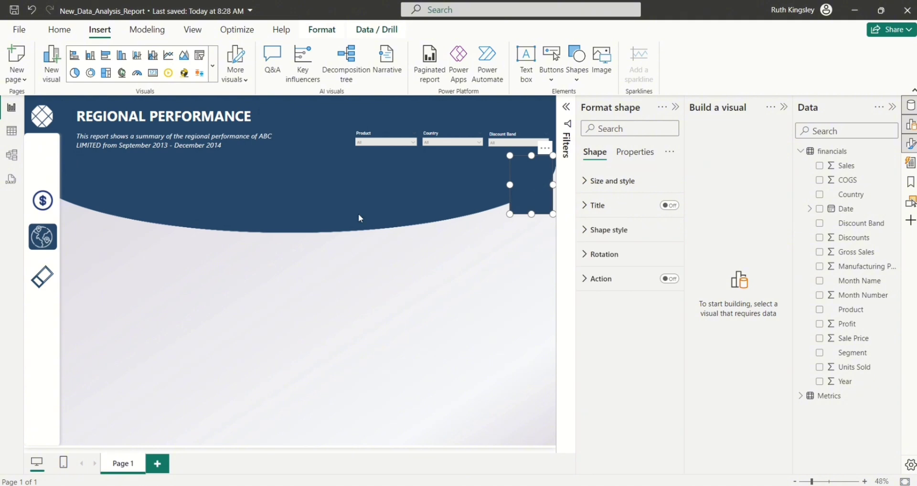
pyautogui.moveTo(517, 183); pyautogui.dragTo(82, 185)
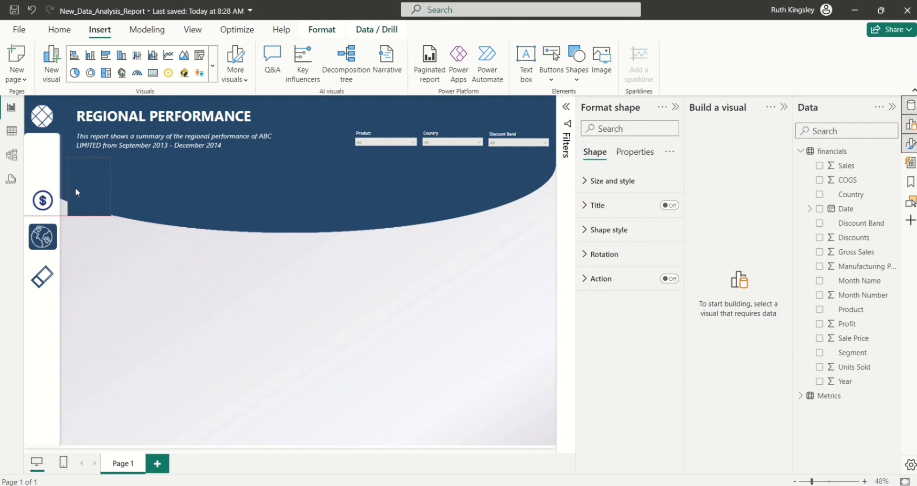
pyautogui.moveTo(113, 216); pyautogui.dragTo(552, 446)
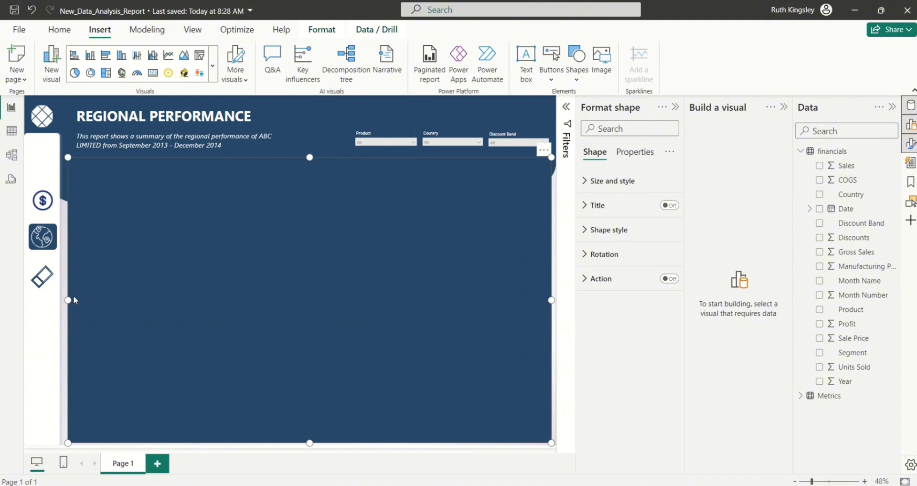
pyautogui.moveTo(69, 300); pyautogui.dragTo(65, 300)
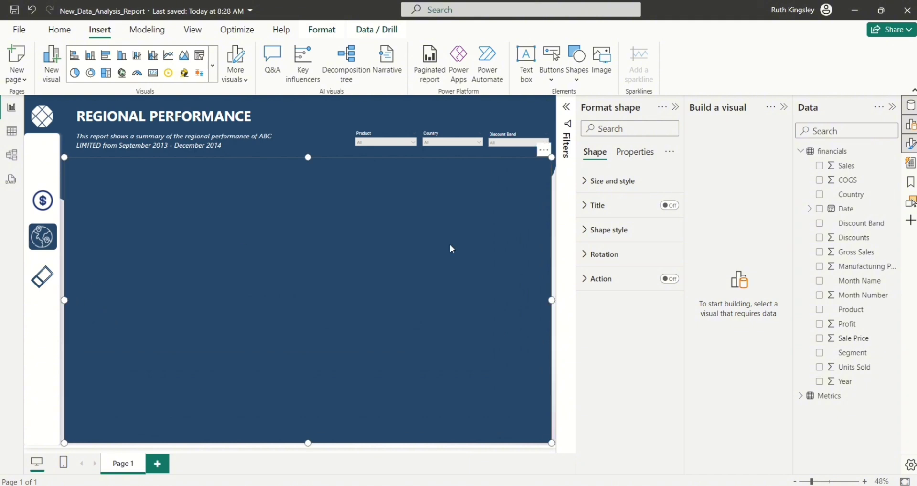
# - Set the large rectangle's fill colour to white and turn off its border
pyautogui.click(608, 230)
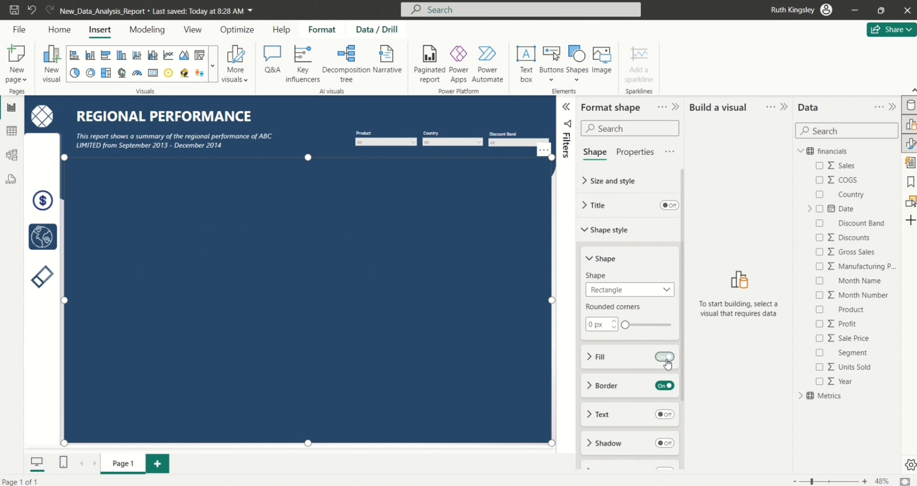
pyautogui.click(594, 357)
pyautogui.click(611, 389)
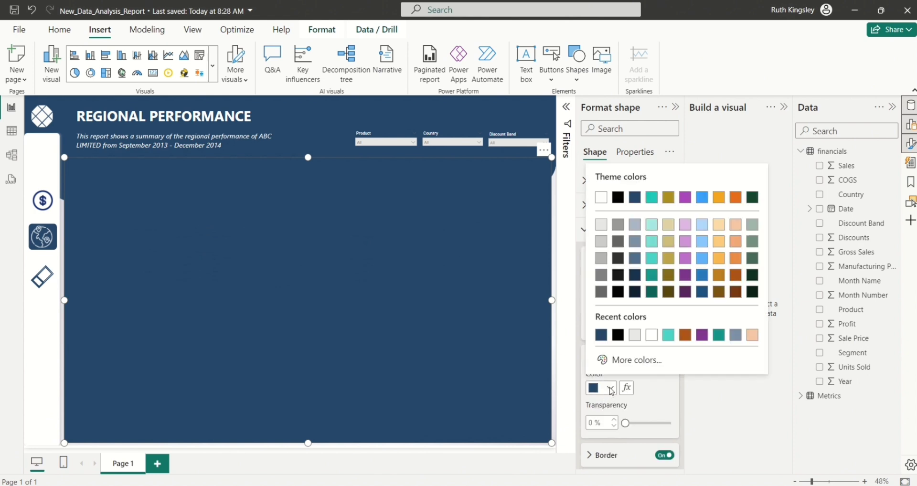
pyautogui.click(601, 197)
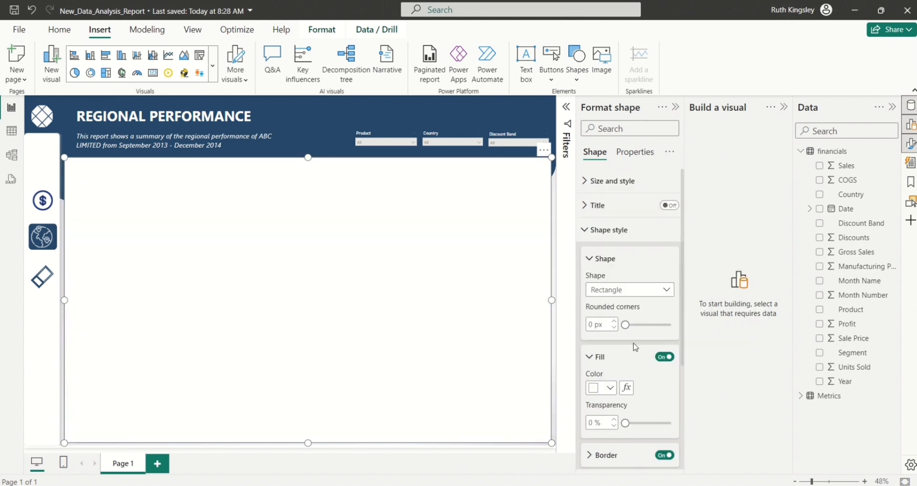
pyautogui.click(590, 358)
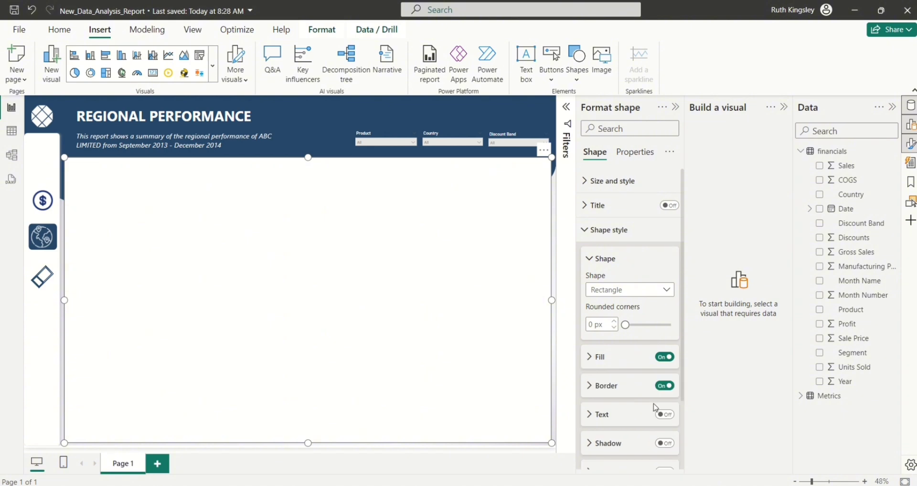
pyautogui.click(664, 385)
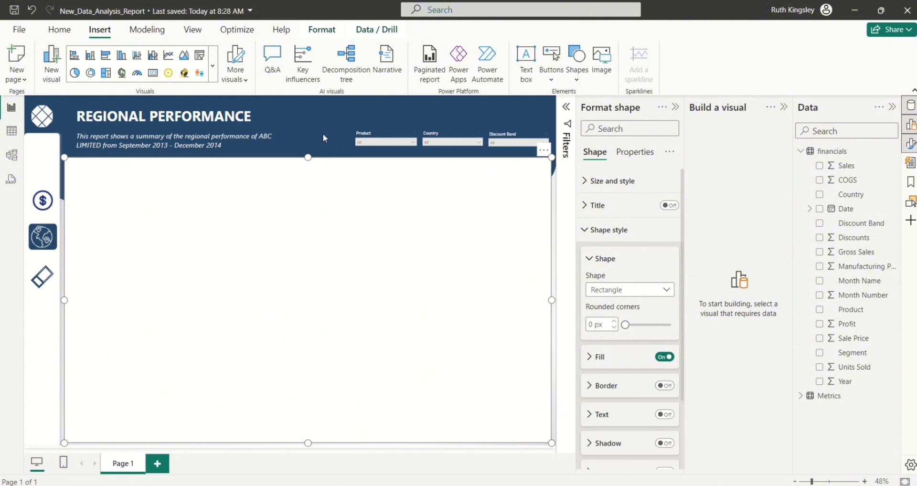
pyautogui.click(320, 115)
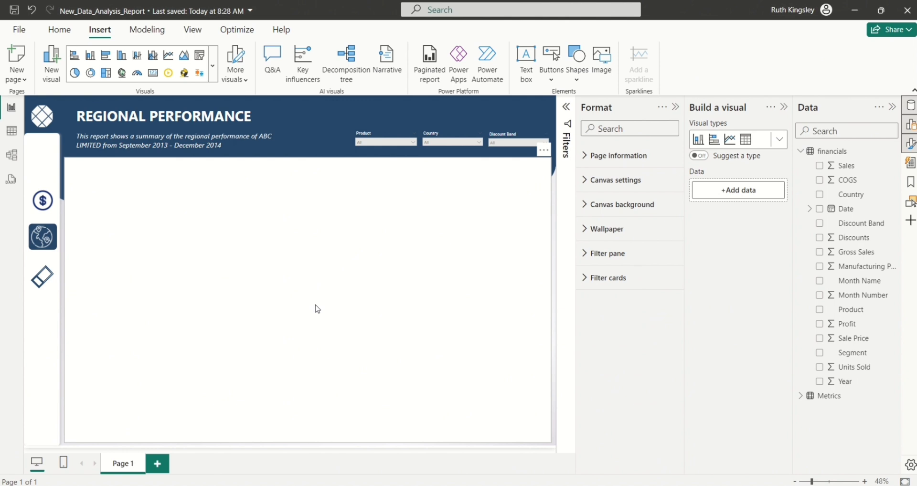
# - Add a Card (new) visual and place it in the upper-left part of the white rectangle
pyautogui.click(779, 140)
pyautogui.click(717, 258)
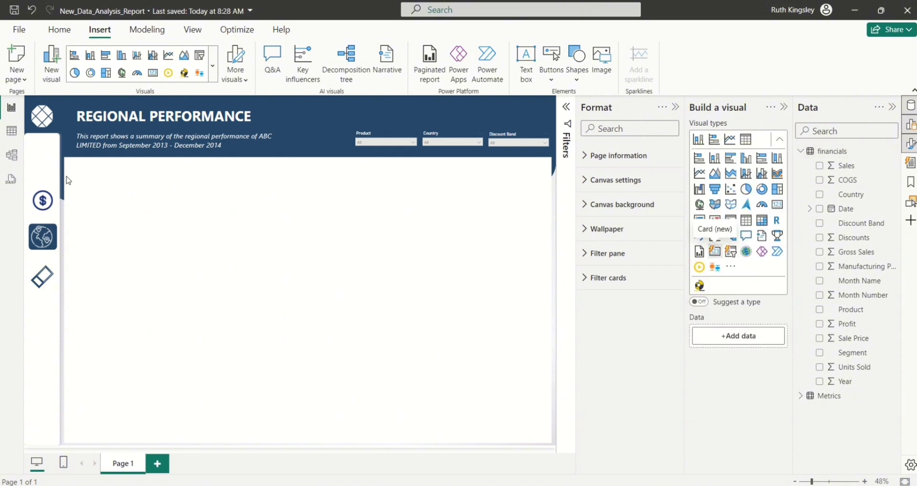
pyautogui.moveTo(343, 146); pyautogui.dragTo(158, 200)
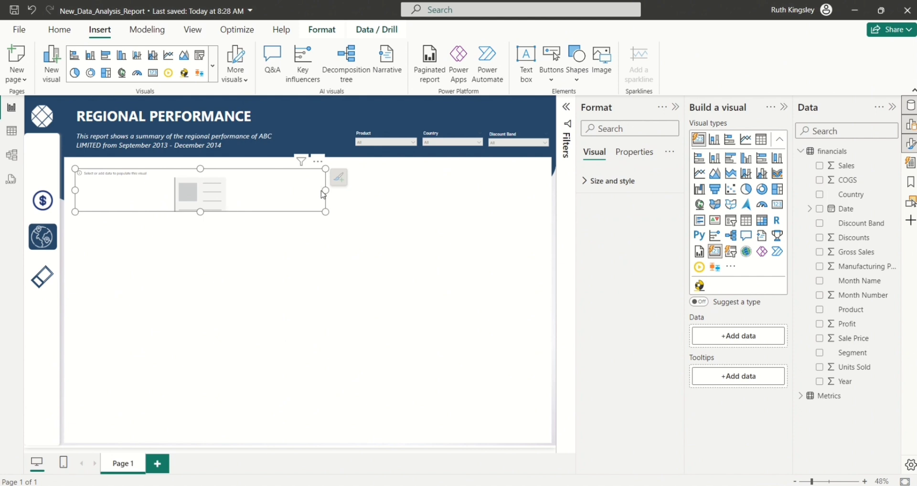
# - Narrow the card visual and add the Country field to it with Count (Distinct) aggregation
pyautogui.moveTo(233, 186); pyautogui.dragTo(180, 190)
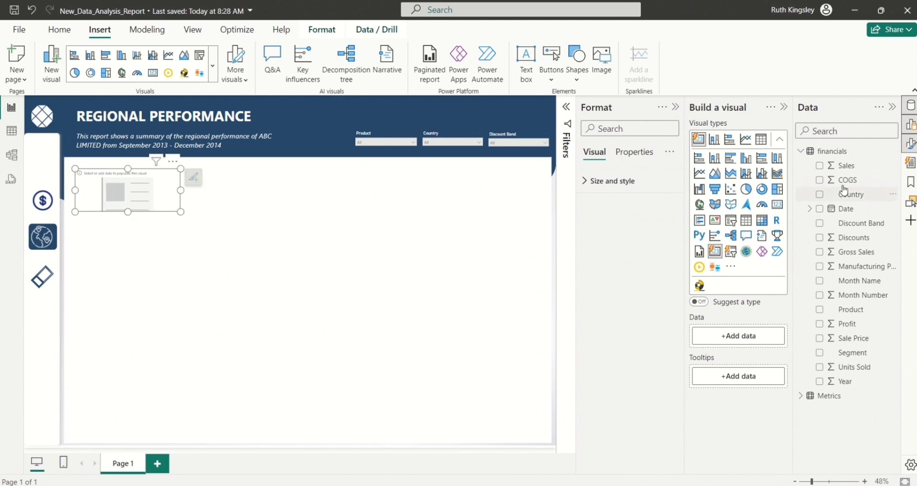
pyautogui.click(820, 196)
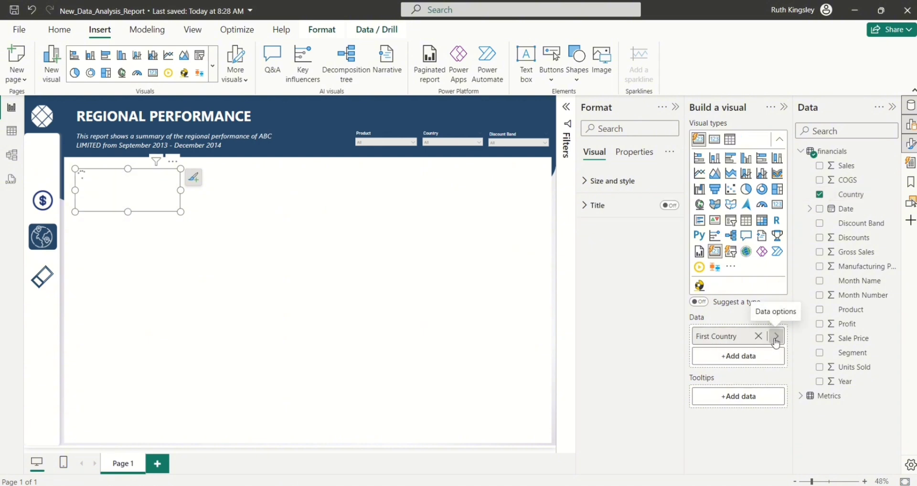
pyautogui.click(774, 338)
pyautogui.click(900, 369)
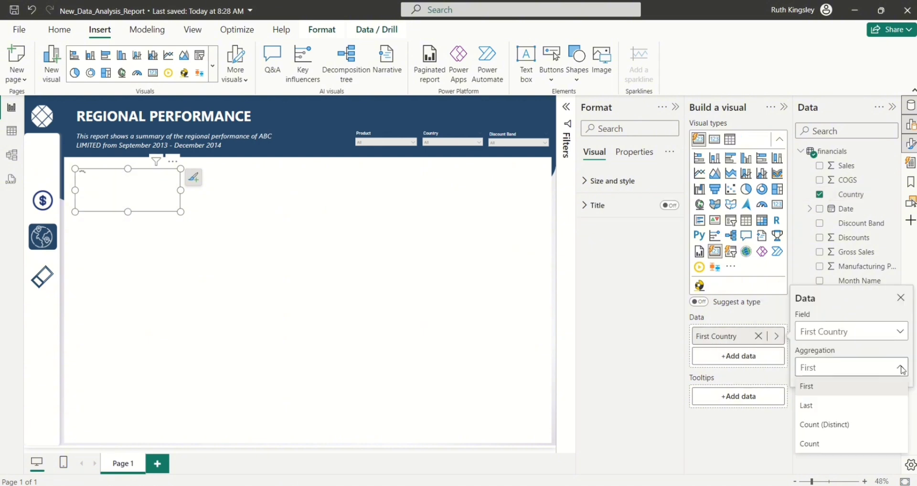
pyautogui.click(813, 430)
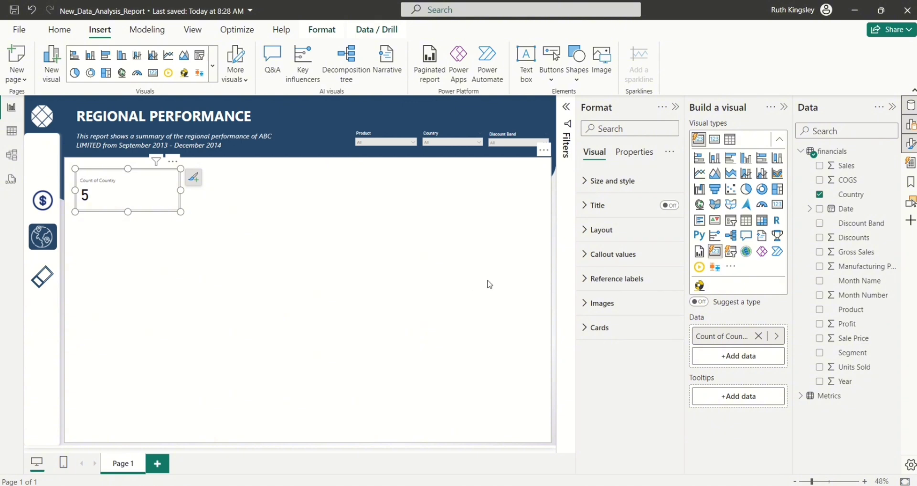
# - Centre the card's callout value horizontally
pyautogui.click(592, 261)
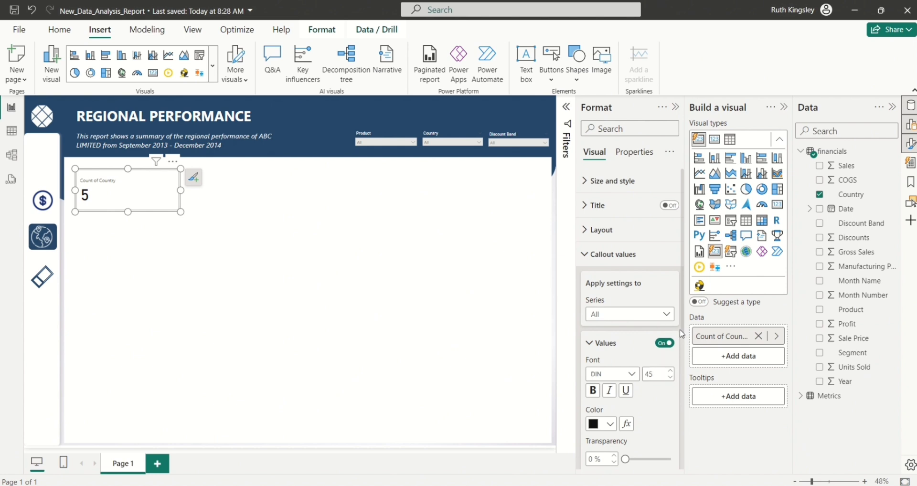
pyautogui.scroll(-2, 683, 331)
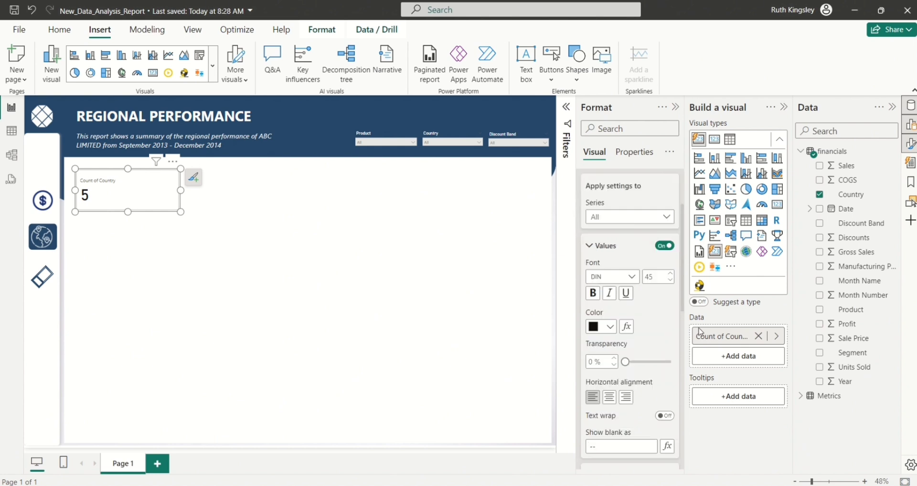
pyautogui.click(610, 404)
# - Apply the callout settings to the Count of Country series and set its label text to "No. of Countries"
pyautogui.moveTo(683, 304); pyautogui.dragTo(691, 203)
pyautogui.scroll(-1, 664, 277)
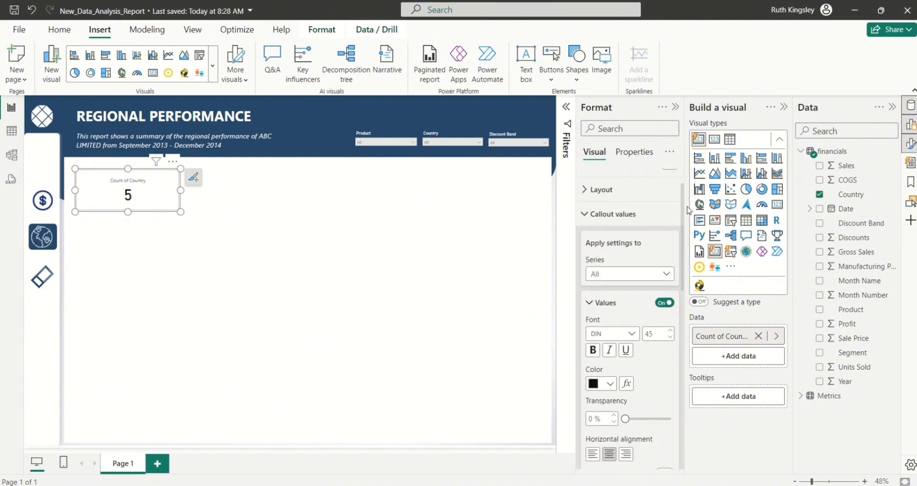
pyautogui.click(665, 270)
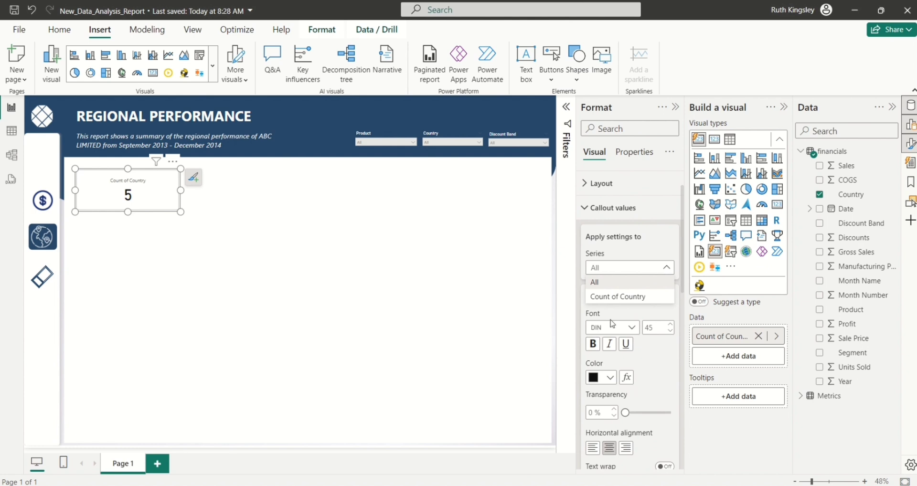
pyautogui.click(612, 300)
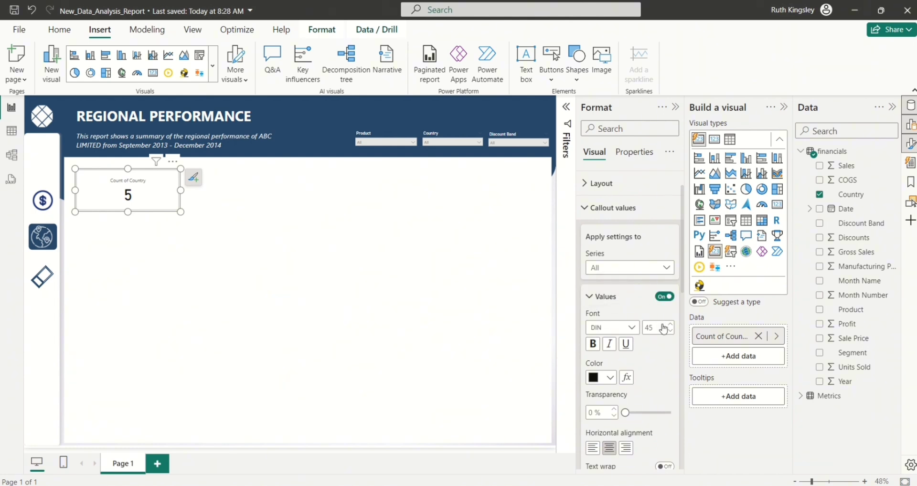
pyautogui.moveTo(682, 264); pyautogui.dragTo(692, 378)
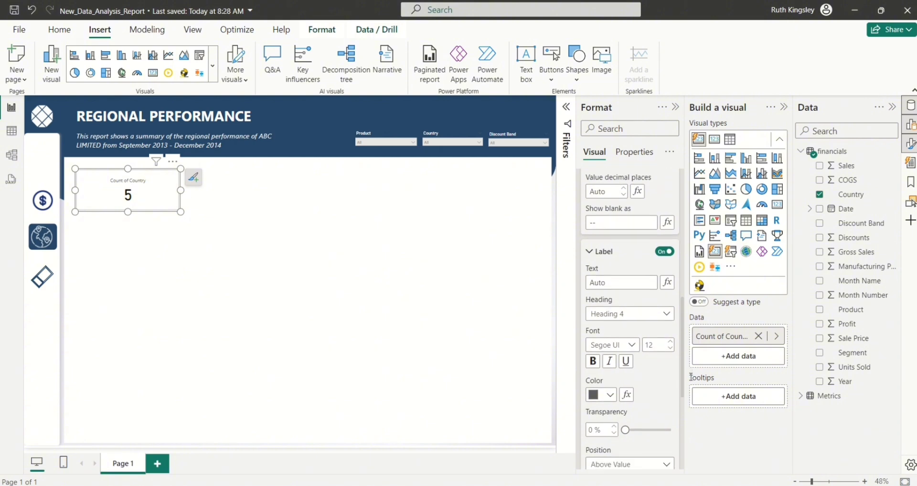
pyautogui.click(614, 286)
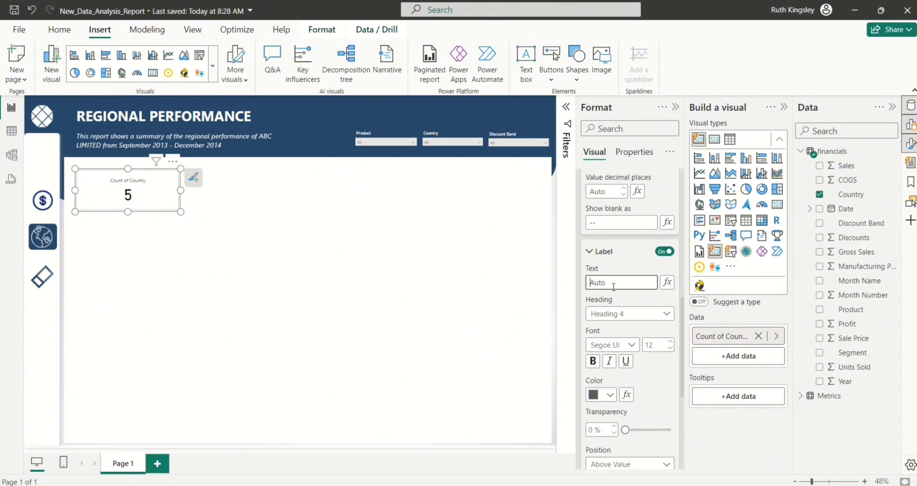
pyautogui.write('No. of Countries')
pyautogui.click(602, 283)
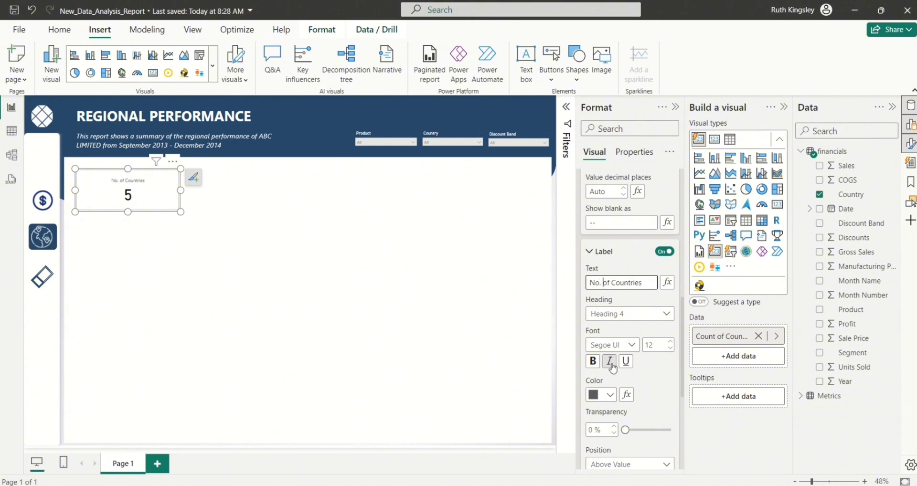
# - Make the card's label bold and set its font size to 14
pyautogui.click(594, 363)
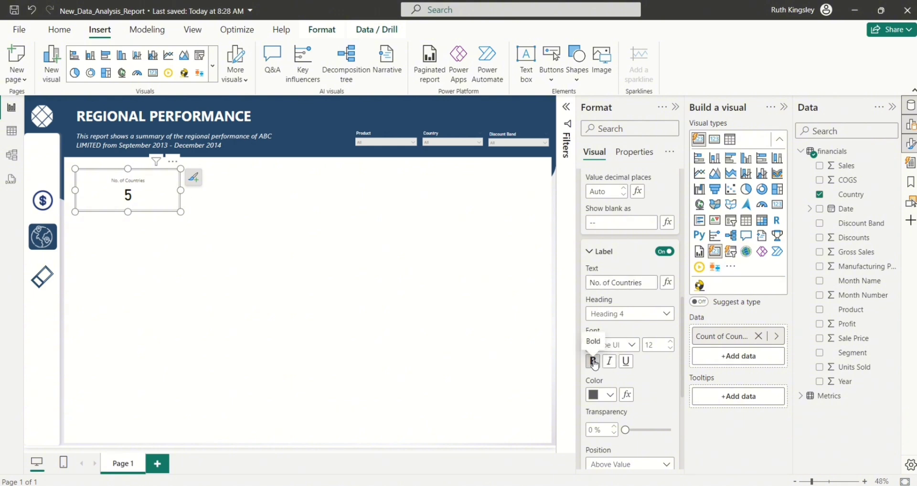
pyautogui.doubleClick(652, 346)
pyautogui.write('1')
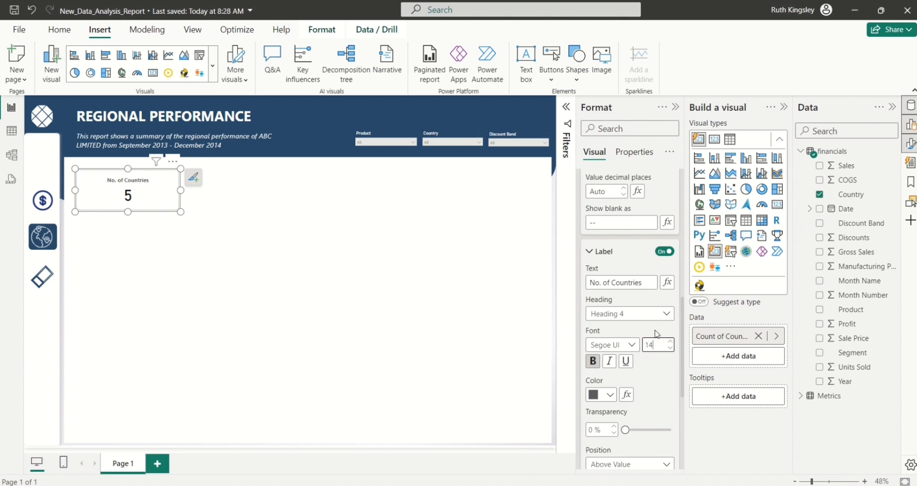
pyautogui.click(591, 252)
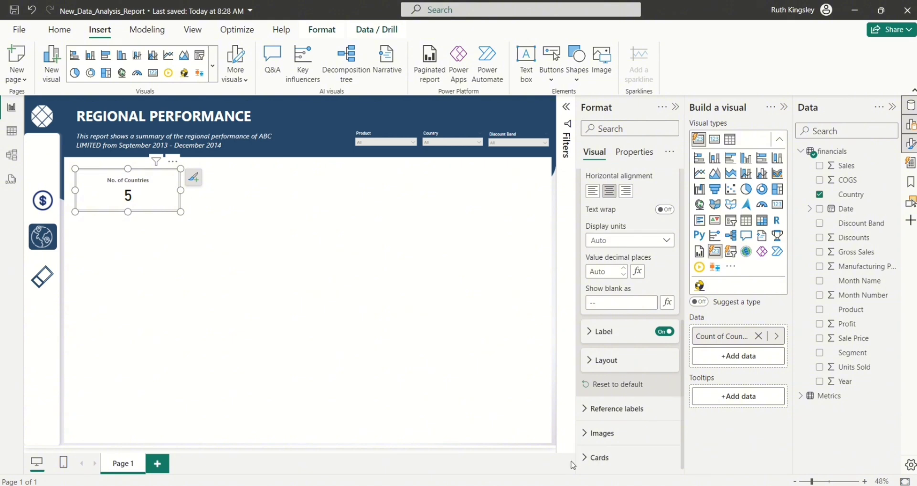
# - Turn on the card's accent bar and colour it dark blue
pyautogui.click(590, 459)
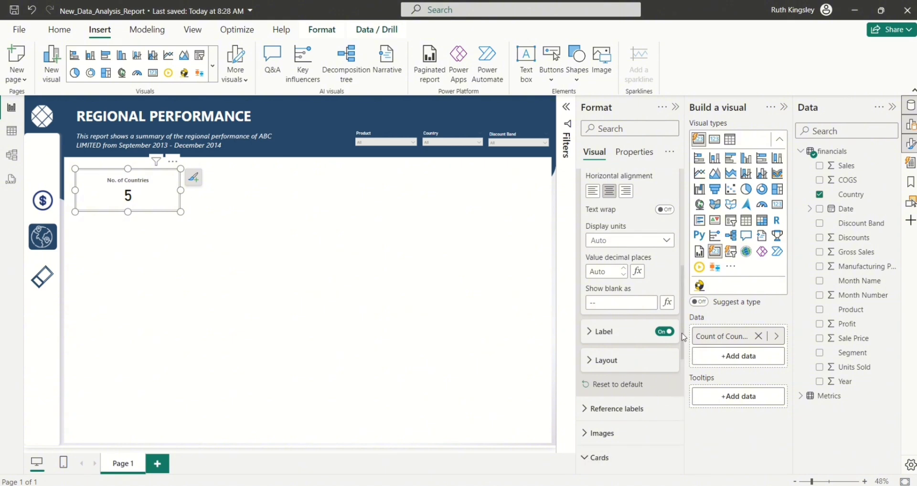
pyautogui.moveTo(683, 337); pyautogui.dragTo(692, 485)
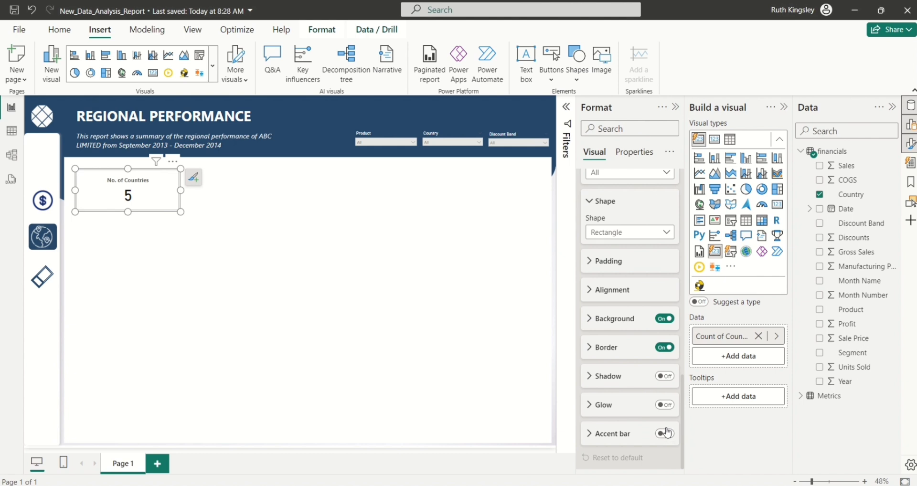
pyautogui.click(665, 434)
pyautogui.click(592, 438)
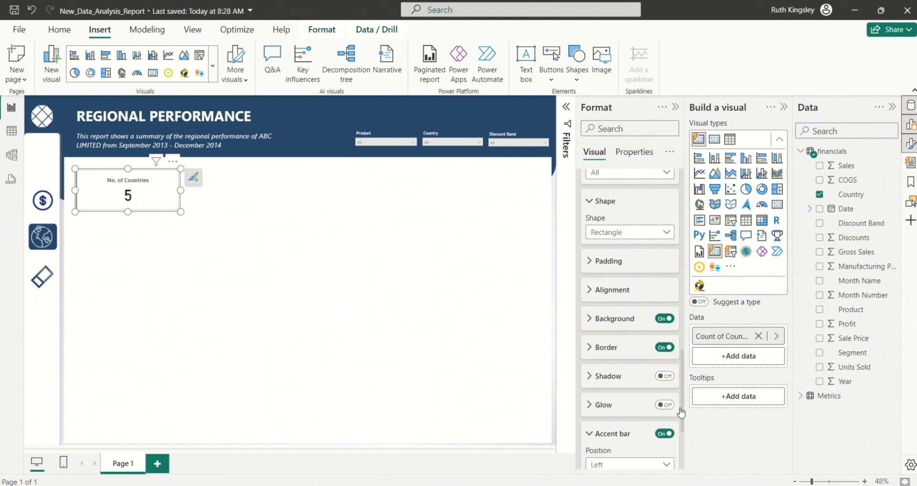
pyautogui.moveTo(683, 405); pyautogui.dragTo(686, 448)
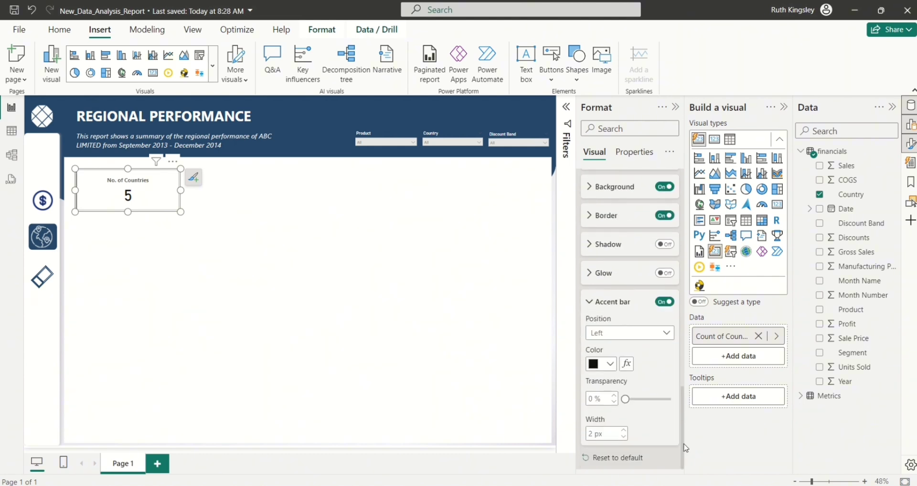
pyautogui.click(611, 366)
pyautogui.click(620, 317)
pyautogui.click(312, 103)
pyautogui.click(193, 206)
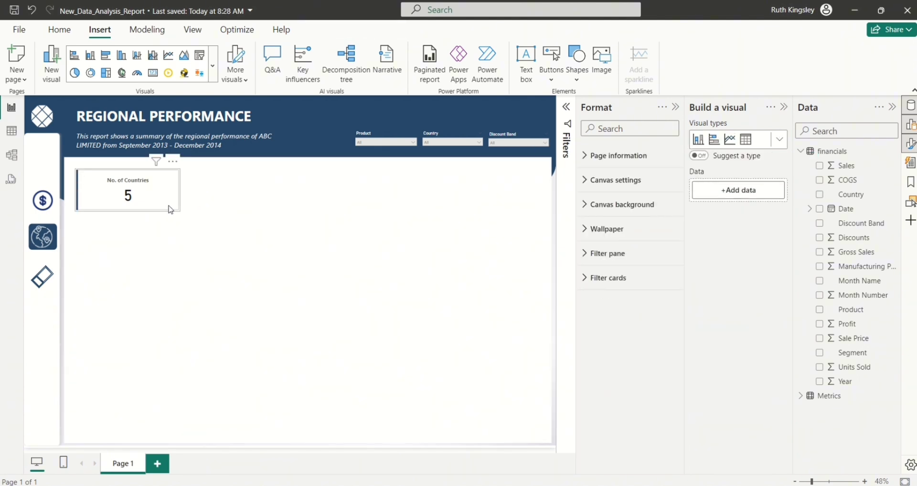
# - Make the No. of Countries card slightly taller and place a copy of it directly below
pyautogui.click(128, 213)
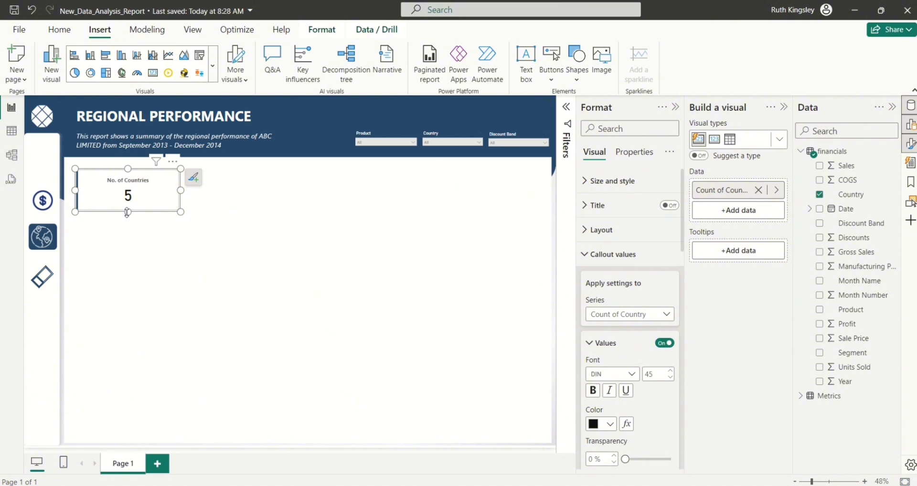
pyautogui.moveTo(127, 212)
pyautogui.mouseDown()
pyautogui.moveTo(128, 230)
pyautogui.moveTo(126, 223)
pyautogui.mouseUp()
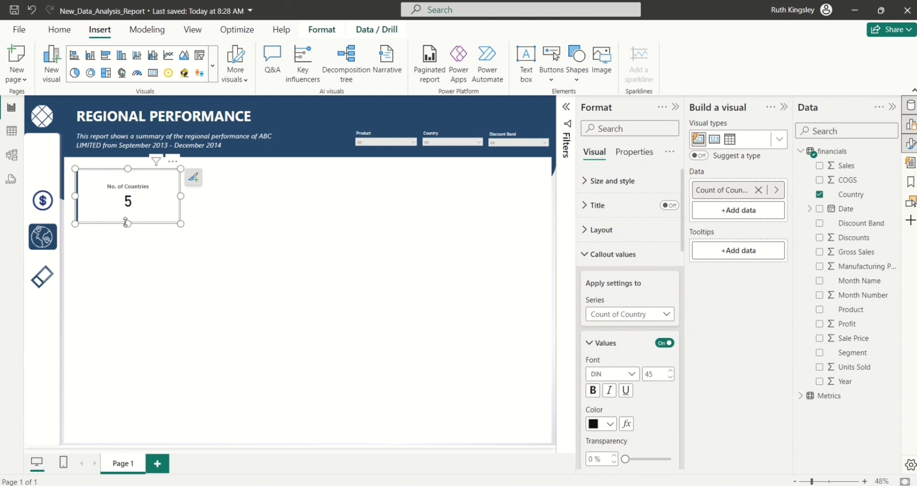
pyautogui.hotkey('ctrl', 'v')
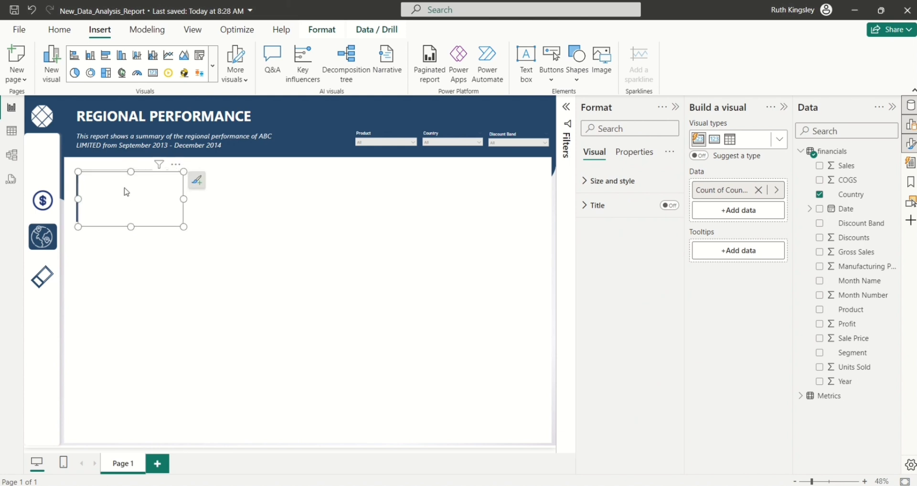
pyautogui.moveTo(125, 193); pyautogui.dragTo(124, 252)
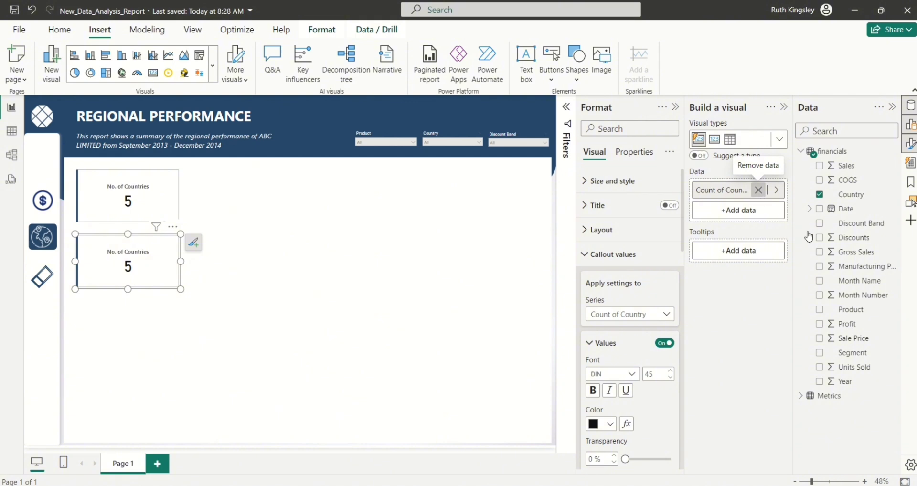
# - Remove and re-add Country in the copied card so it uses First Country, and add Country as a filter on this visual
pyautogui.click(820, 195)
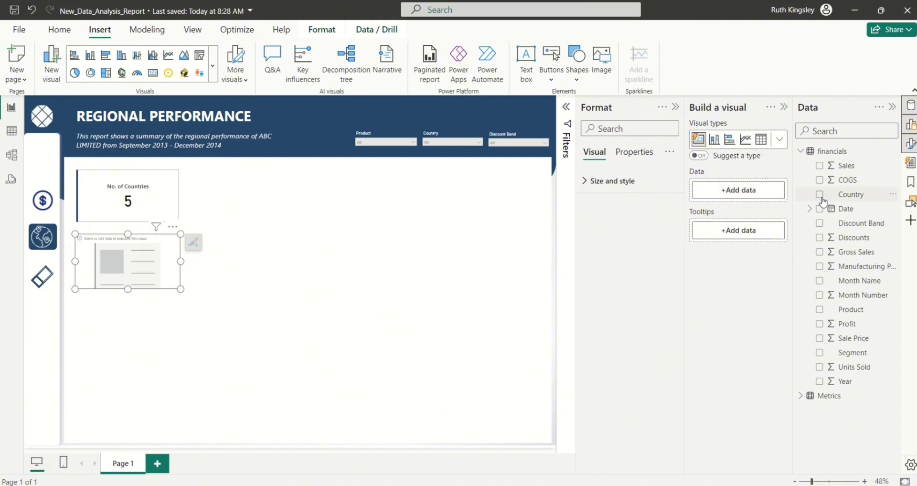
pyautogui.click(821, 195)
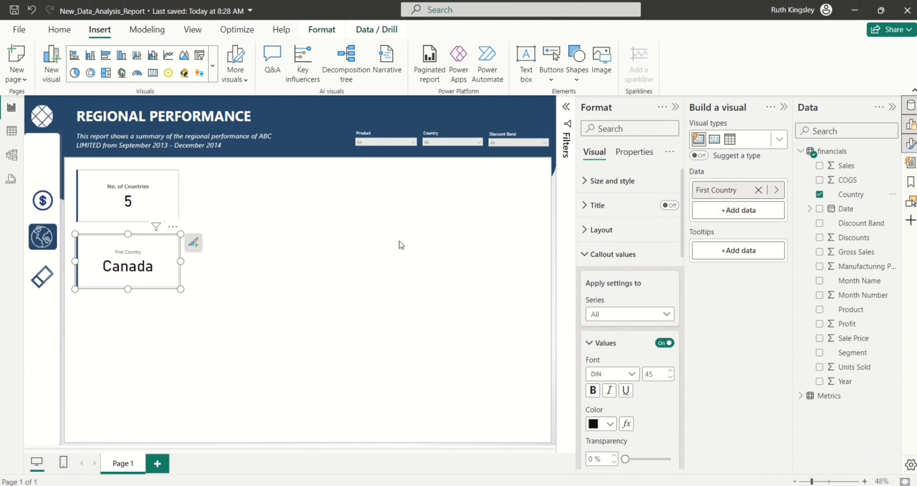
pyautogui.click(566, 107)
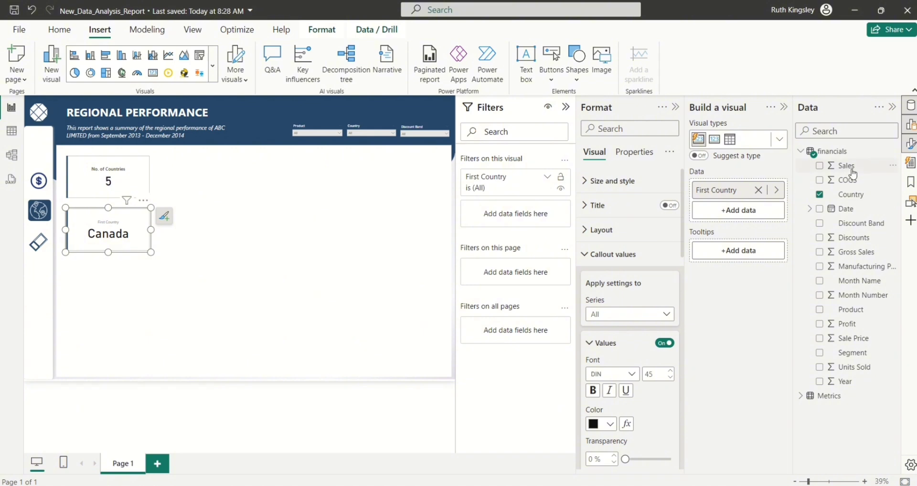
pyautogui.moveTo(855, 199); pyautogui.dragTo(519, 210)
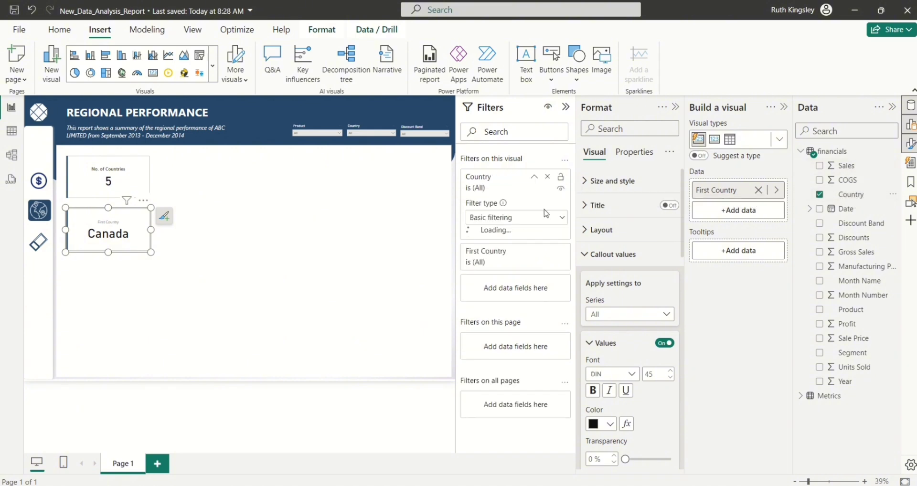
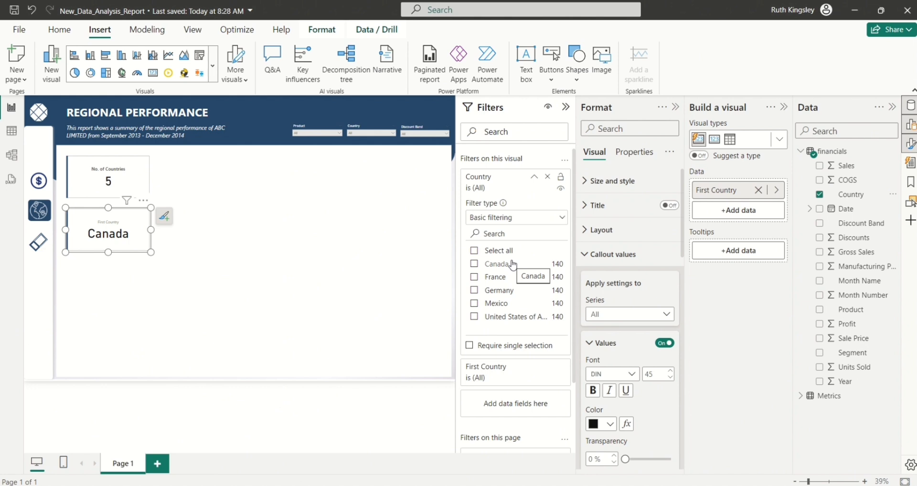
# - Set the visual's Country filter to Top N showing the top 1 item by Sum of Profit and apply it
pyautogui.click(563, 219)
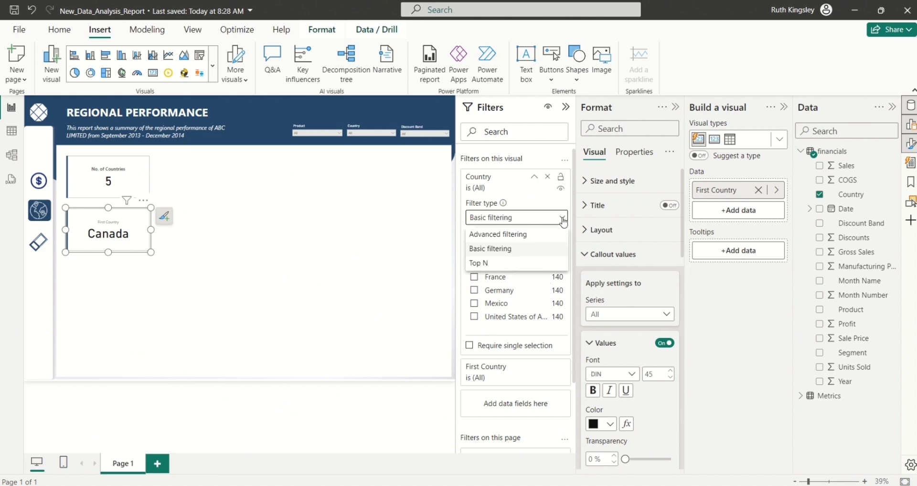
pyautogui.click(531, 265)
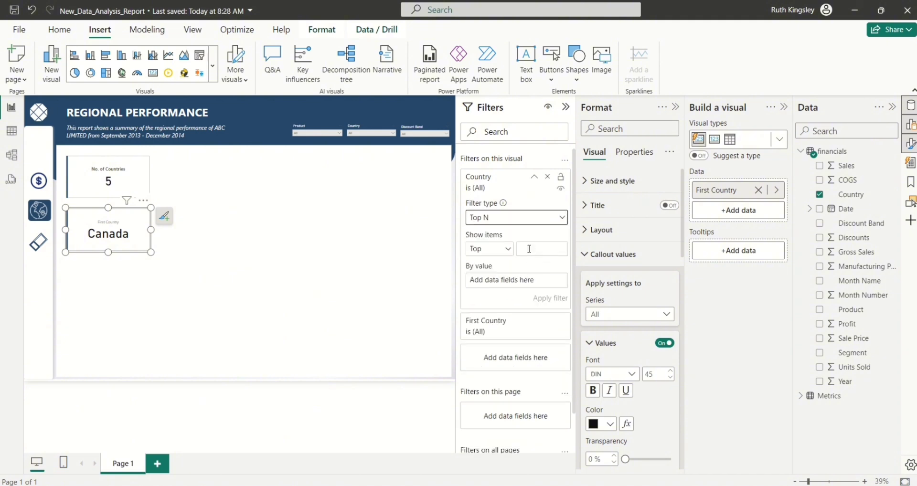
pyautogui.click(530, 249)
pyautogui.moveTo(846, 323); pyautogui.dragTo(524, 282)
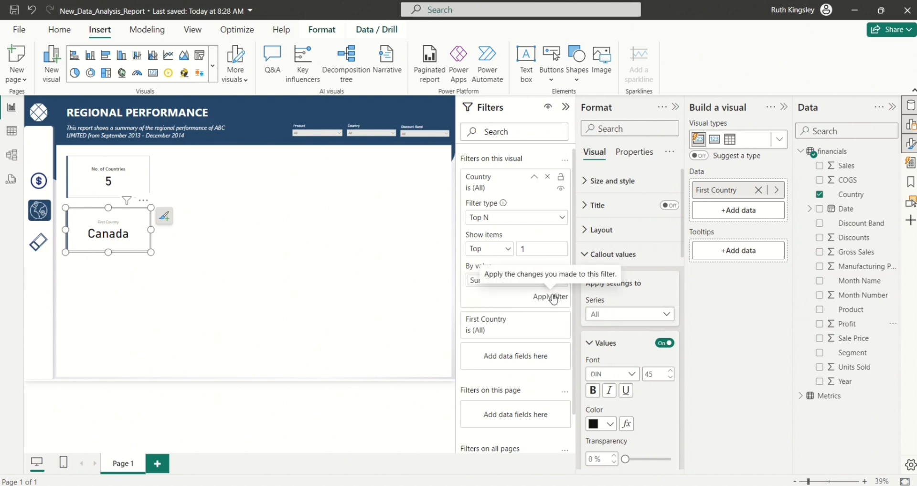
pyautogui.click(553, 298)
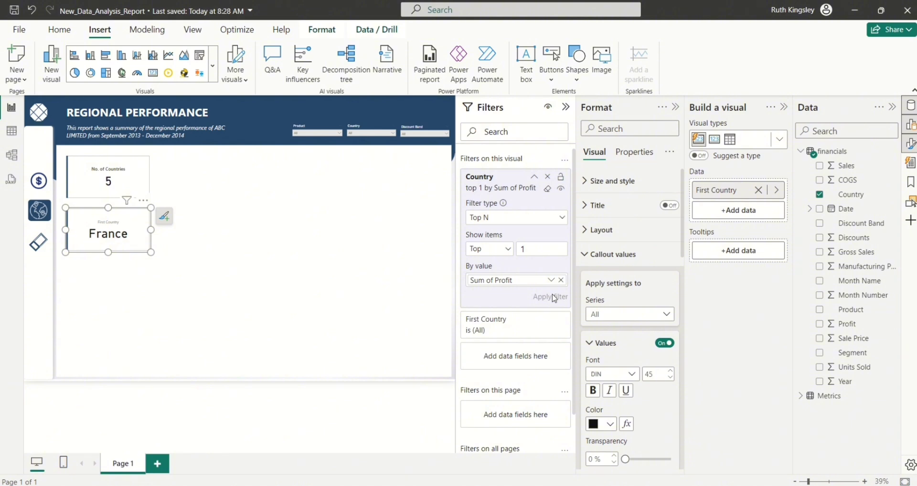
# - Set the copied card's callout label for the First Country series to Most Profitable Country
pyautogui.click(665, 318)
pyautogui.click(634, 342)
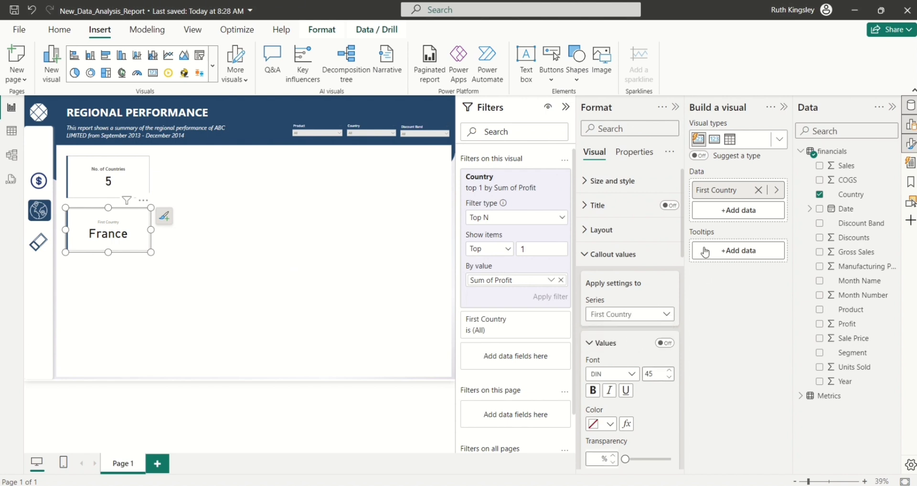
pyautogui.scroll(-10, 621, 229)
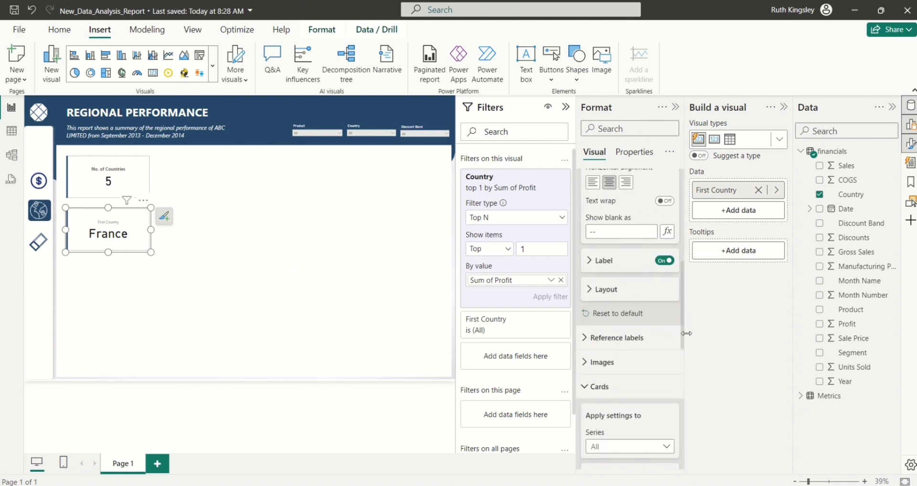
pyautogui.click(591, 209)
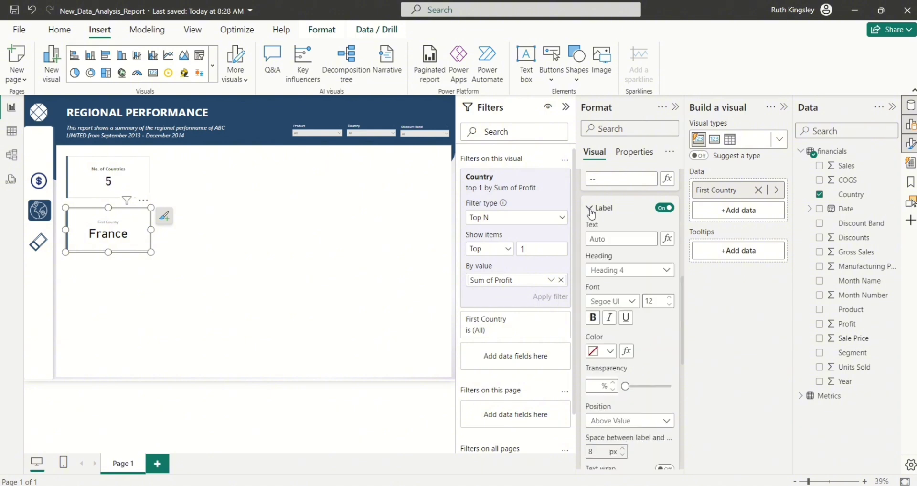
pyautogui.click(610, 242)
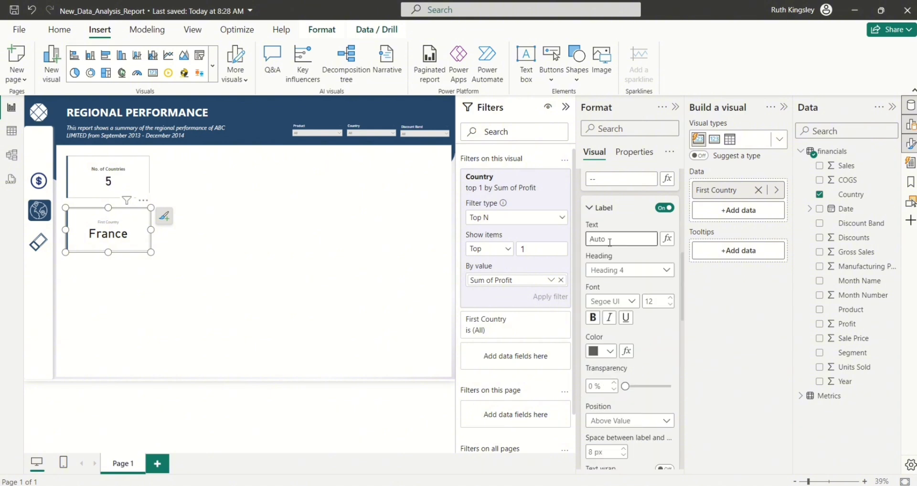
pyautogui.write('Most Profitable ')
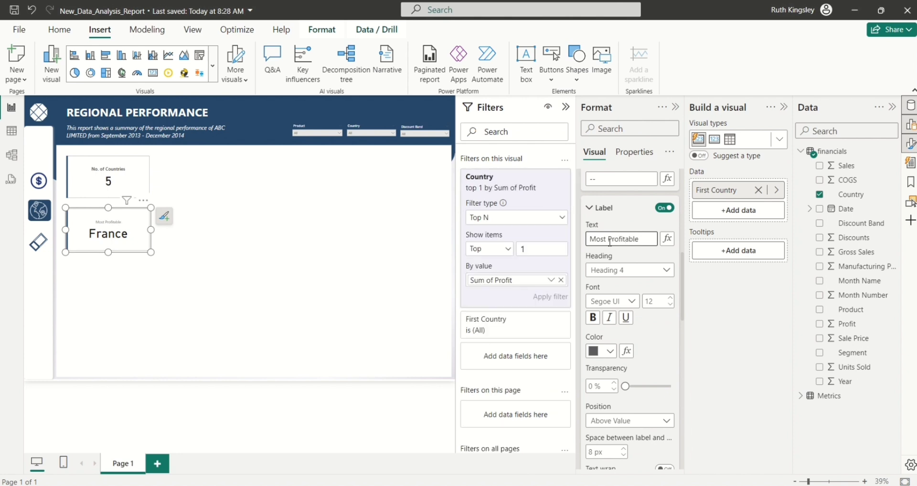
pyautogui.write('Country')
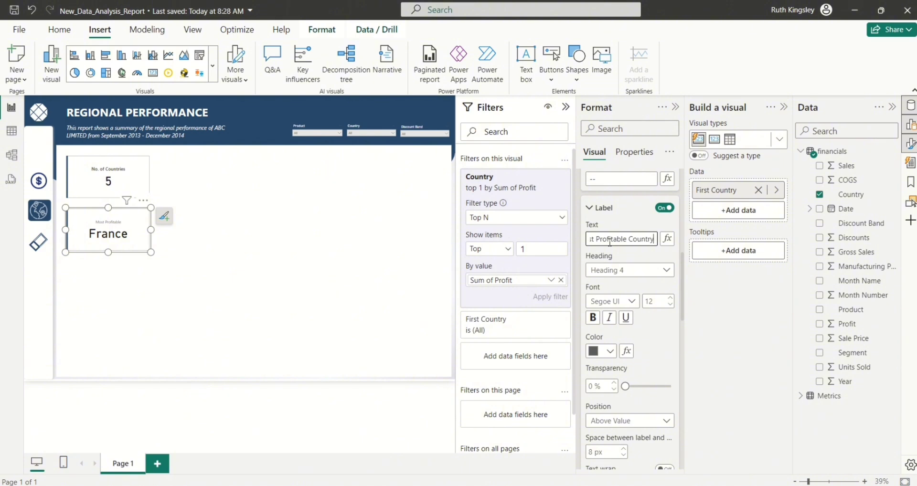
# - Set the Most Profitable Country label's font size to 14, make it bold and deselect the card
pyautogui.doubleClick(655, 297)
pyautogui.write('1')
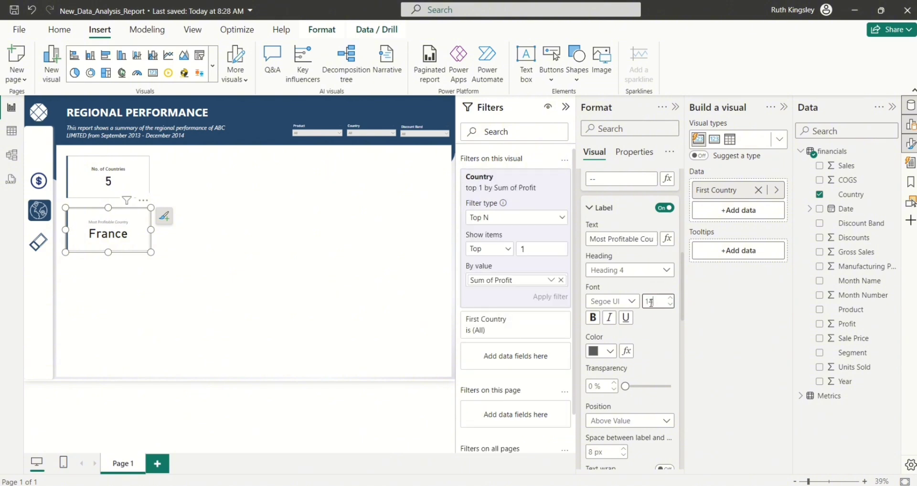
pyautogui.write('4')
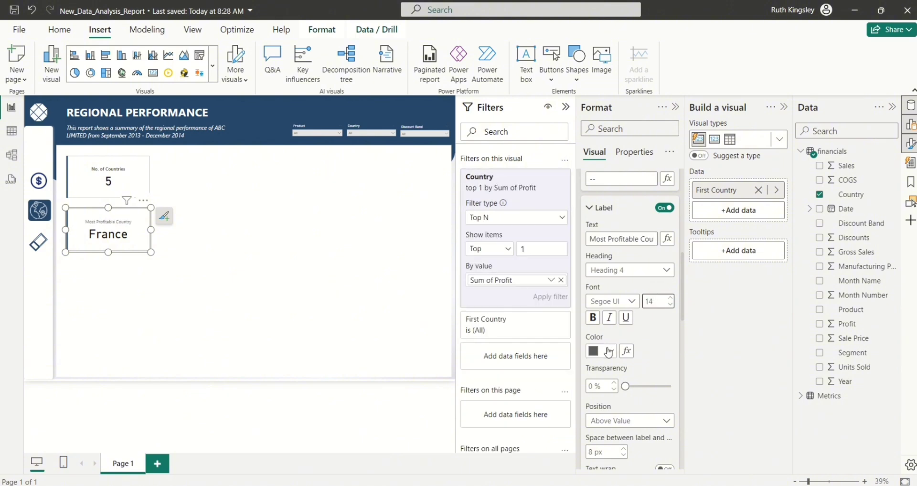
pyautogui.click(594, 319)
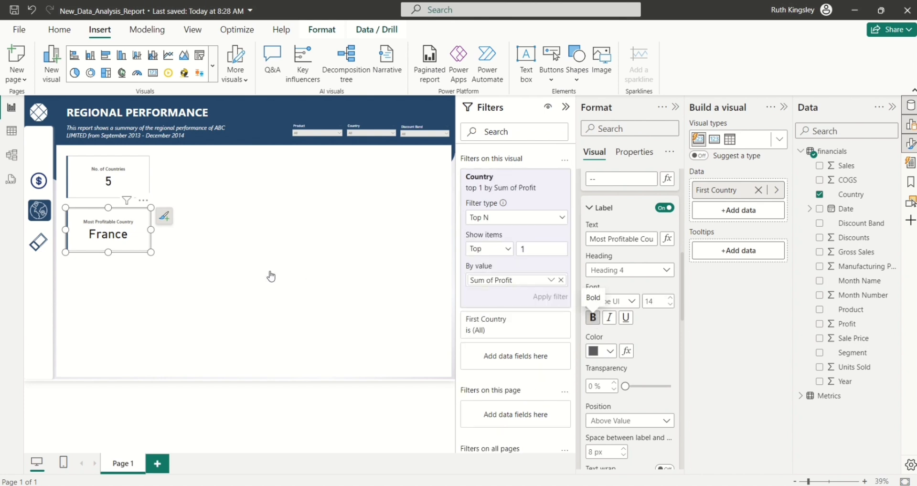
pyautogui.click(237, 244)
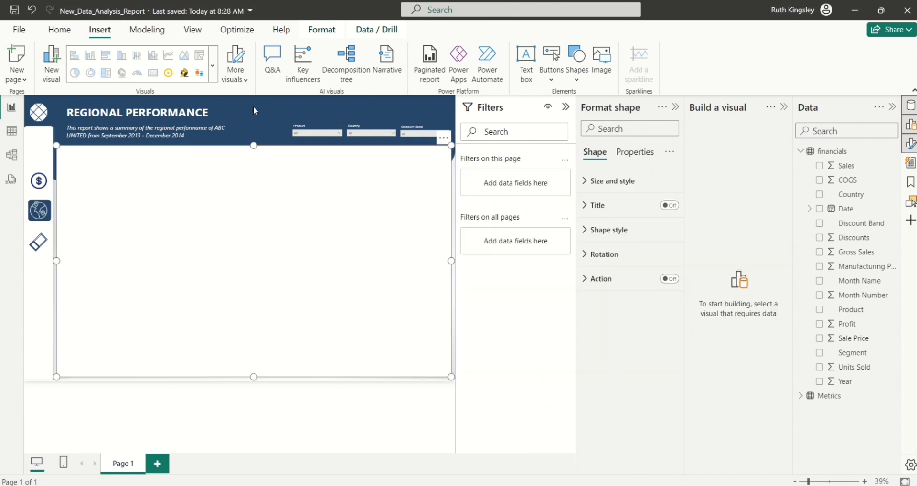
pyautogui.press('Delete')
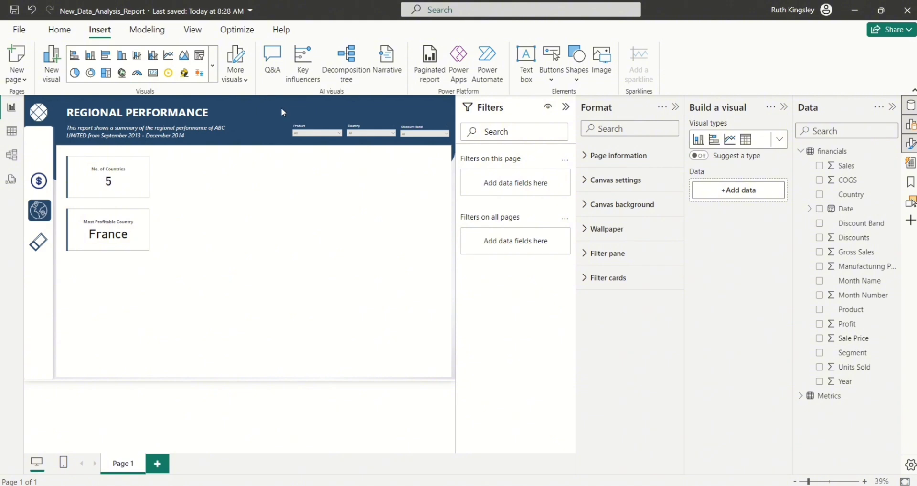
# - Insert a decomposition tree beside the two cards and resize it to span their combined height
pyautogui.click(783, 142)
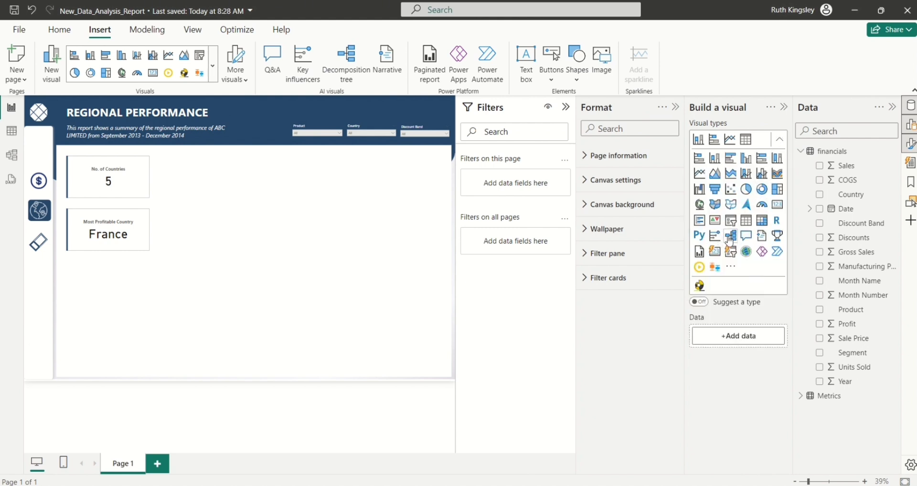
pyautogui.click(729, 235)
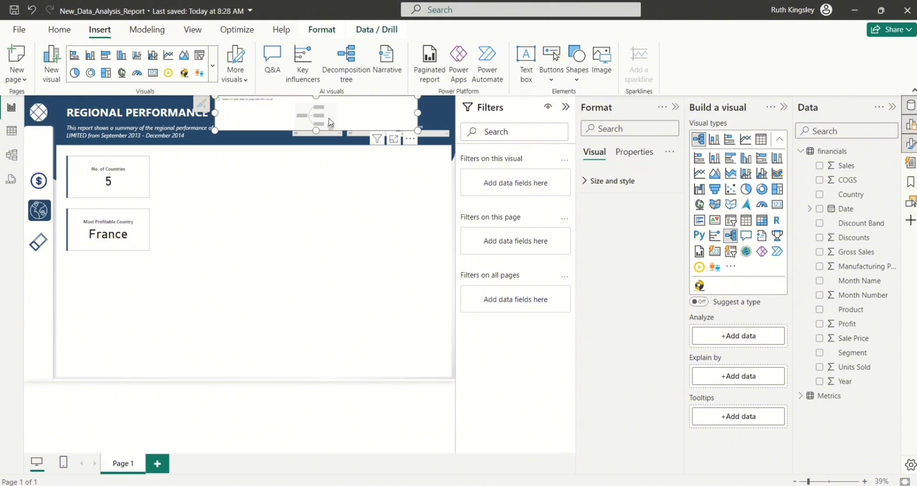
pyautogui.moveTo(325, 140); pyautogui.dragTo(286, 183)
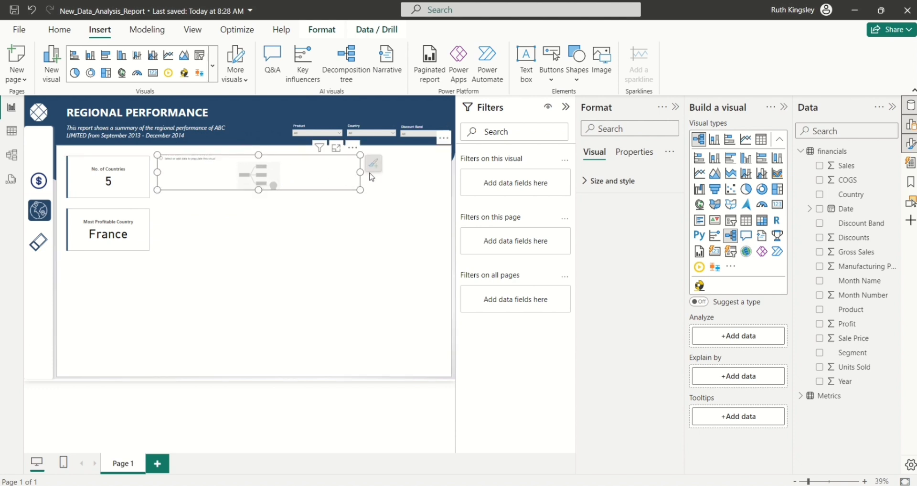
pyautogui.moveTo(363, 172); pyautogui.dragTo(205, 252)
pyautogui.click(226, 169)
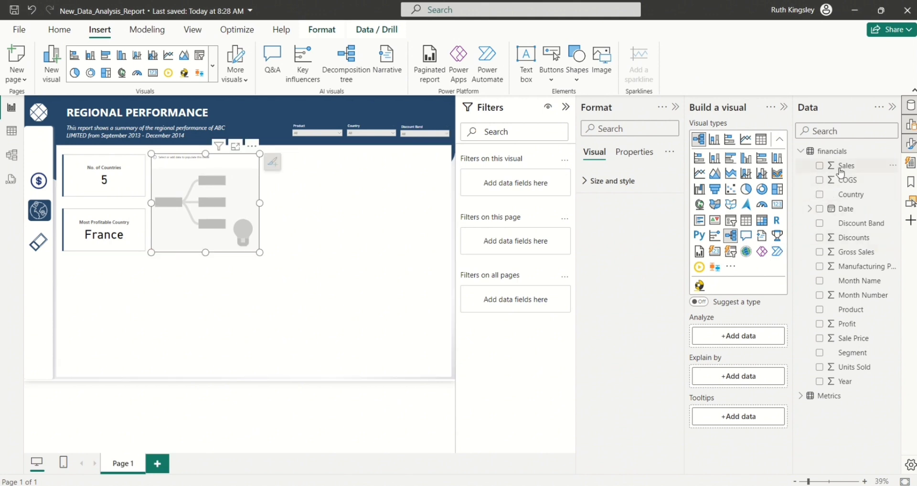
# - Set the decomposition tree to analyze Sales, explained by Country and Product
pyautogui.moveTo(841, 172); pyautogui.dragTo(738, 338)
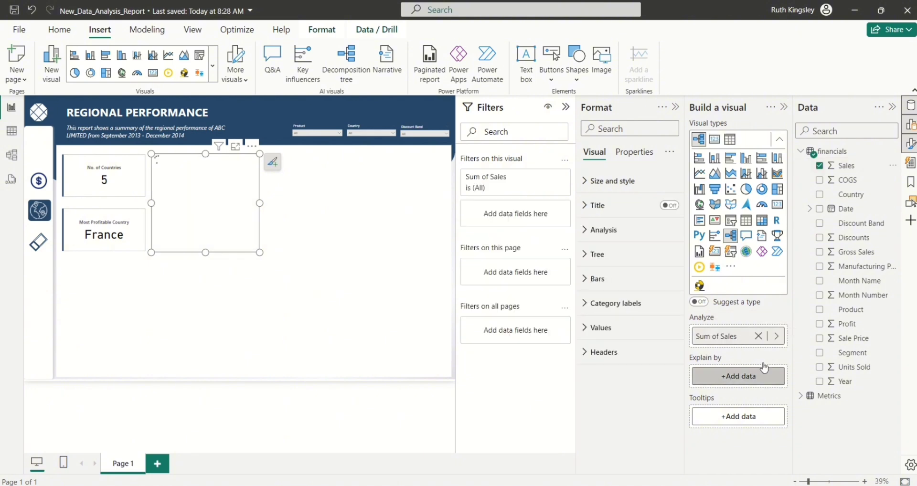
pyautogui.moveTo(845, 196); pyautogui.dragTo(740, 378)
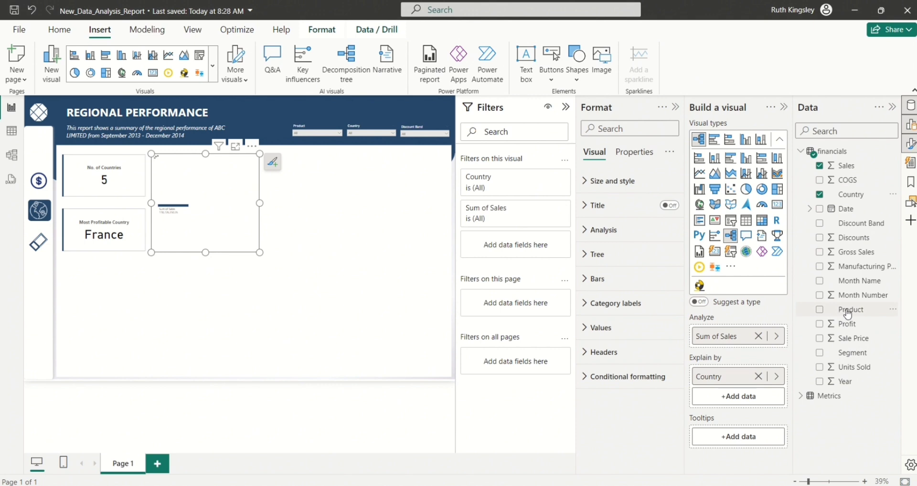
pyautogui.moveTo(848, 313); pyautogui.dragTo(737, 401)
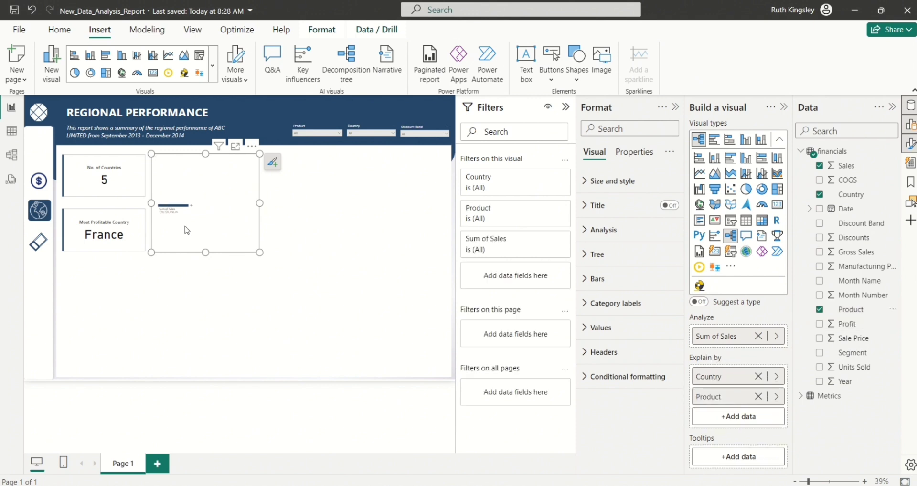
# - Rename the tree's analyzed Sum of Sales field to Total Sales
pyautogui.doubleClick(720, 337)
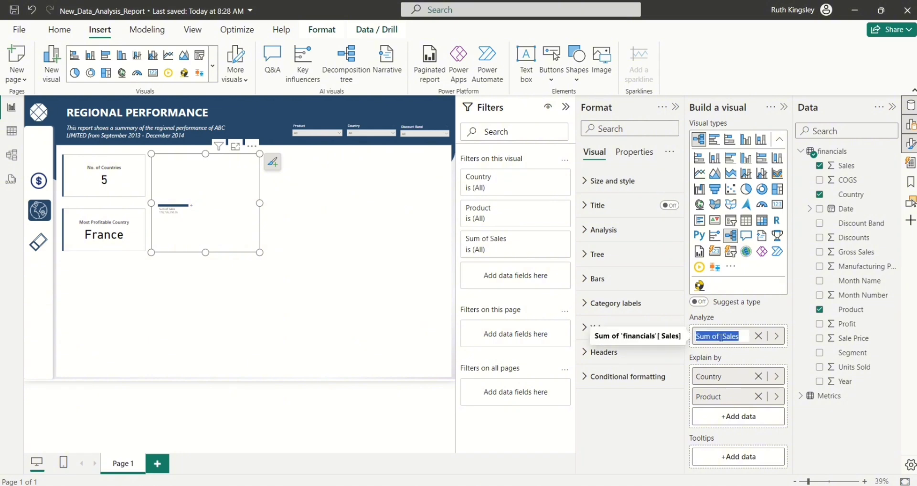
pyautogui.click(721, 337)
pyautogui.press('BackSpace')
pyautogui.press('BackSpace')
pyautogui.press('BackSpace')
pyautogui.press('BackSpace')
pyautogui.press('BackSpace')
pyautogui.press('BackSpace')
pyautogui.press('BackSpace')
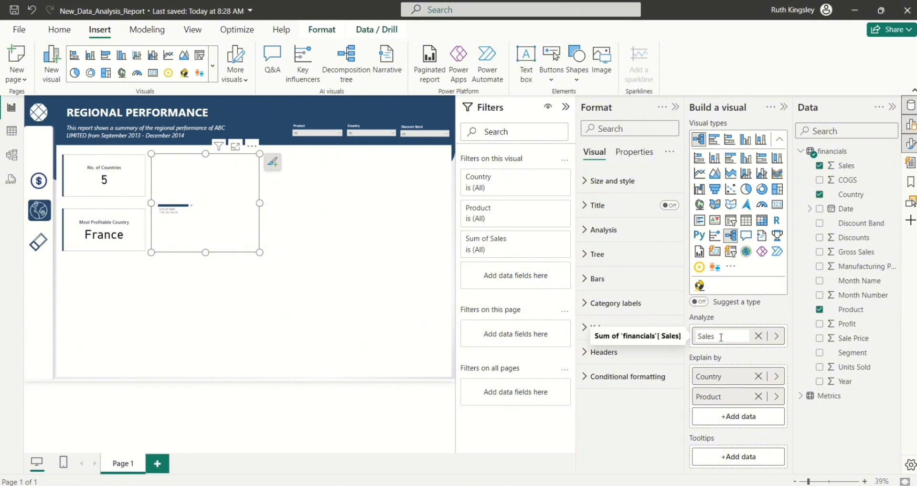
pyautogui.write('Total')
pyautogui.click(291, 213)
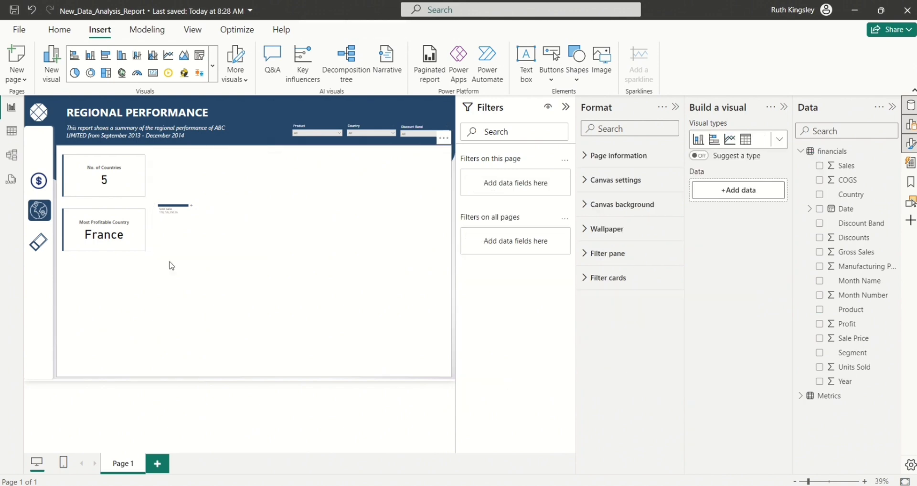
# - Expand Total Sales by Country and the United States of America branch by Product, widening the decomposition tree to fit
pyautogui.click(194, 197)
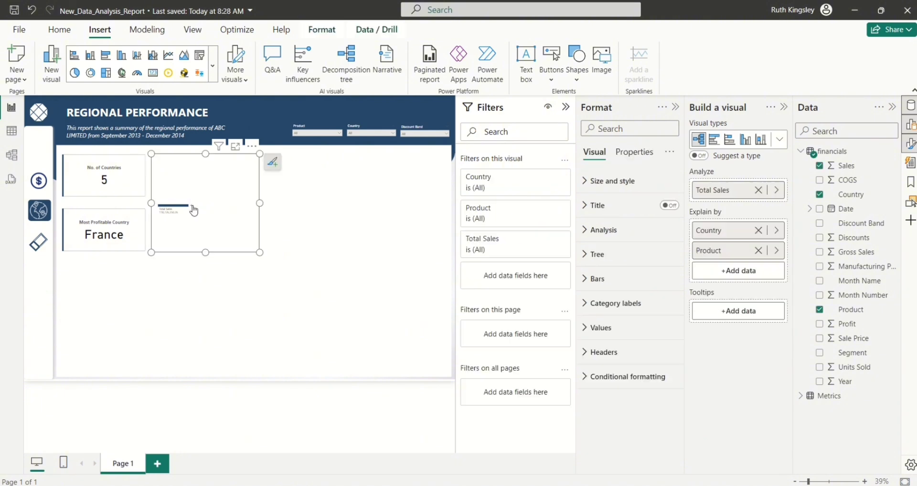
pyautogui.click(193, 210)
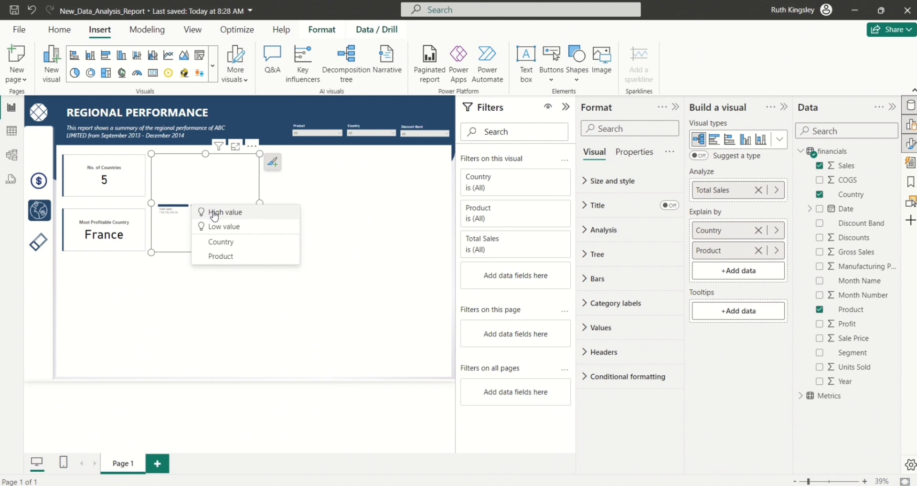
pyautogui.click(212, 243)
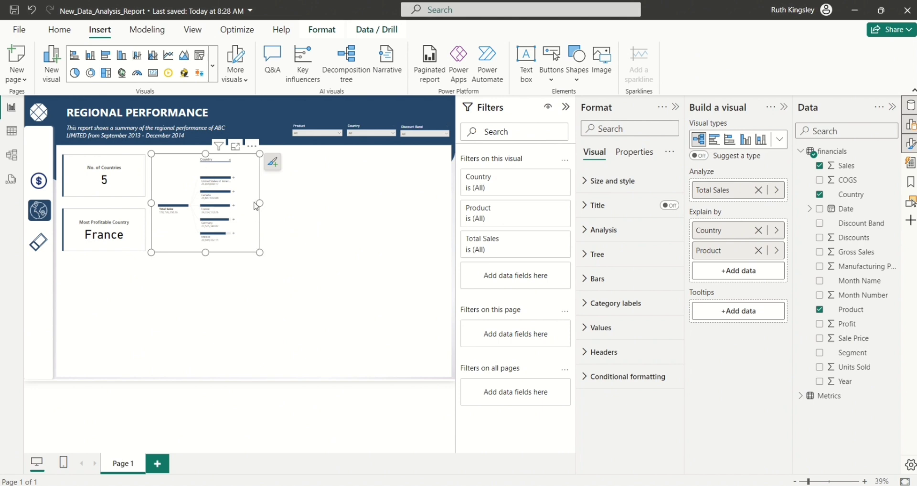
pyautogui.moveTo(260, 203); pyautogui.dragTo(284, 203)
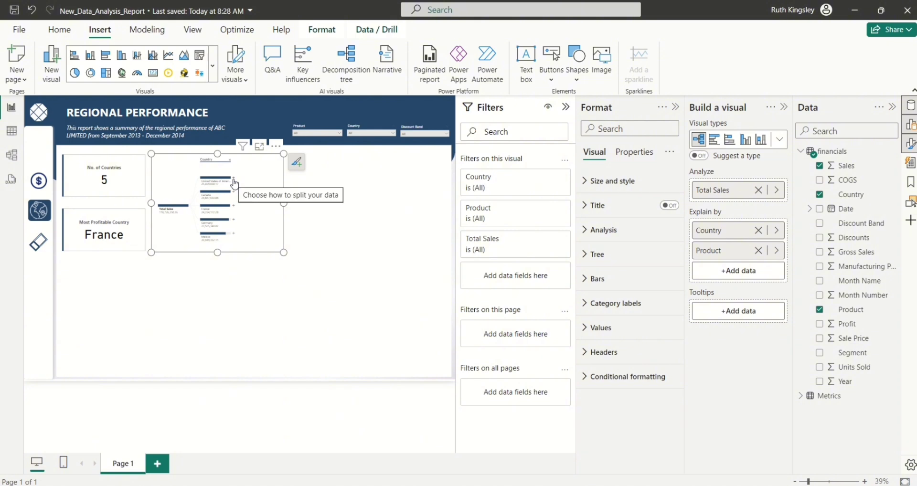
pyautogui.click(234, 183)
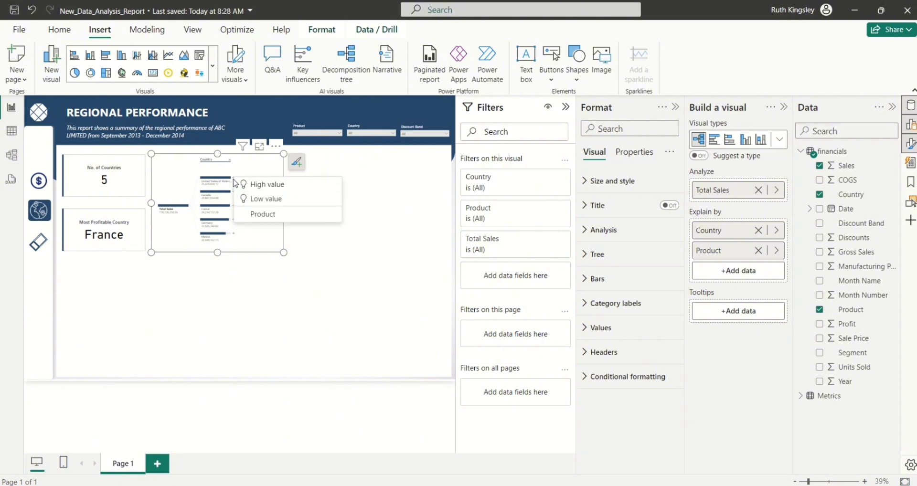
pyautogui.click(253, 215)
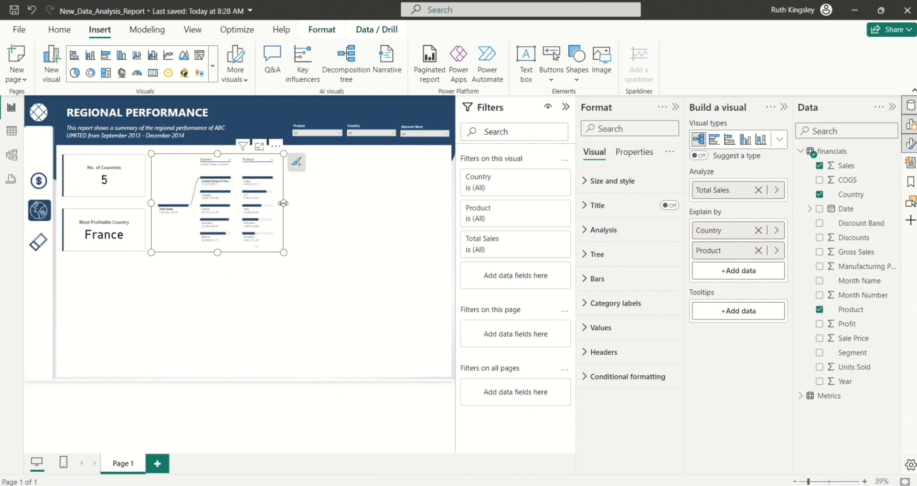
pyautogui.moveTo(284, 203); pyautogui.dragTo(291, 205)
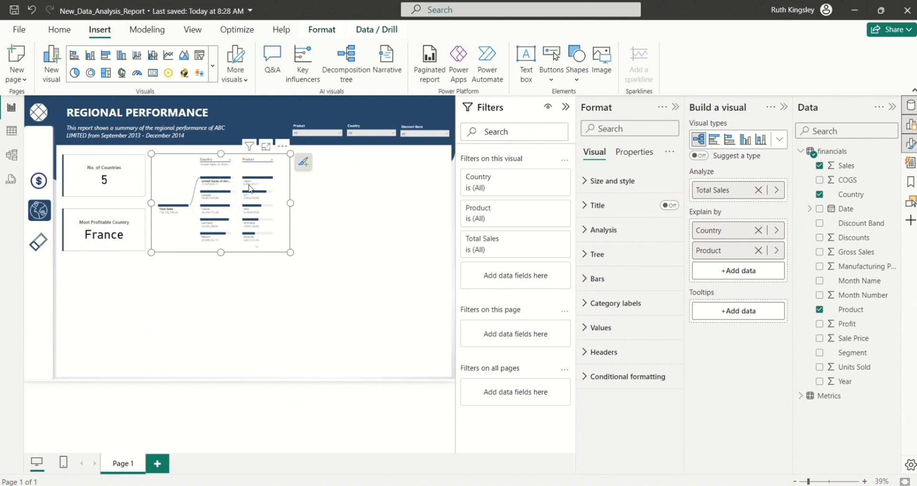
# - Enlarge the report canvas view and examine the tree's product breakdown for Canada and France
pyautogui.click(566, 107)
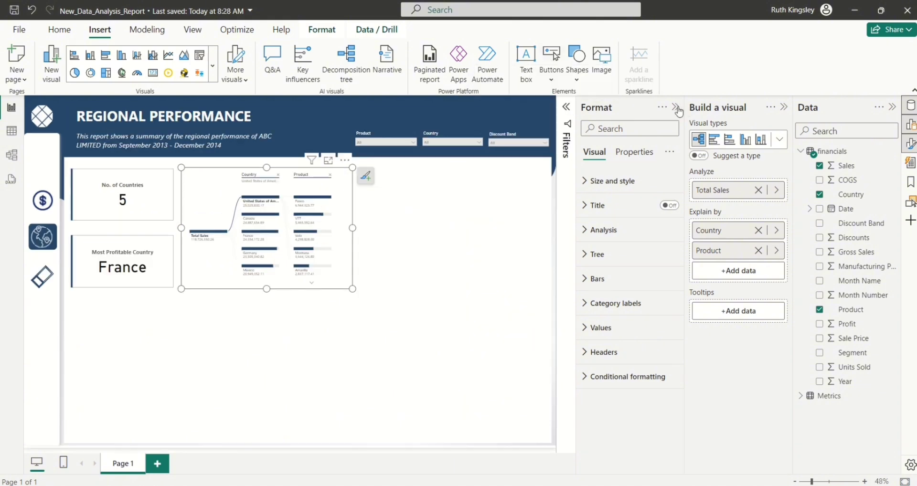
pyautogui.click(675, 107)
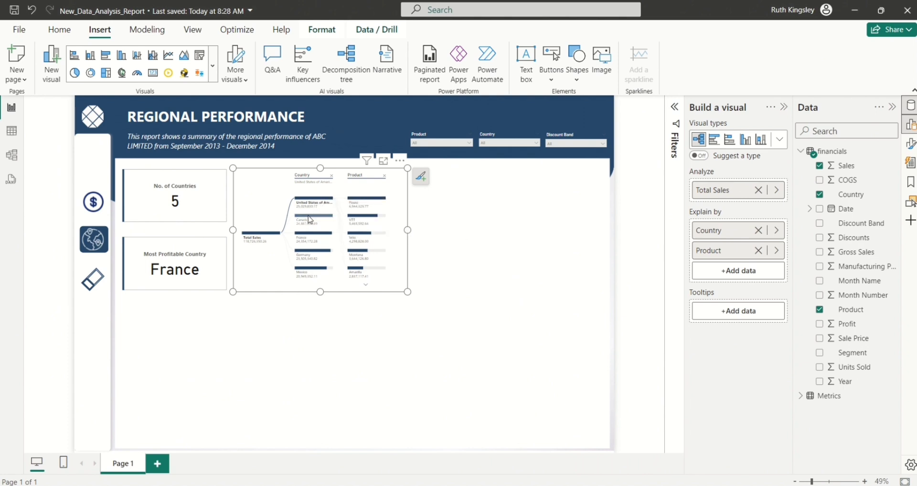
pyautogui.moveTo(312, 221)
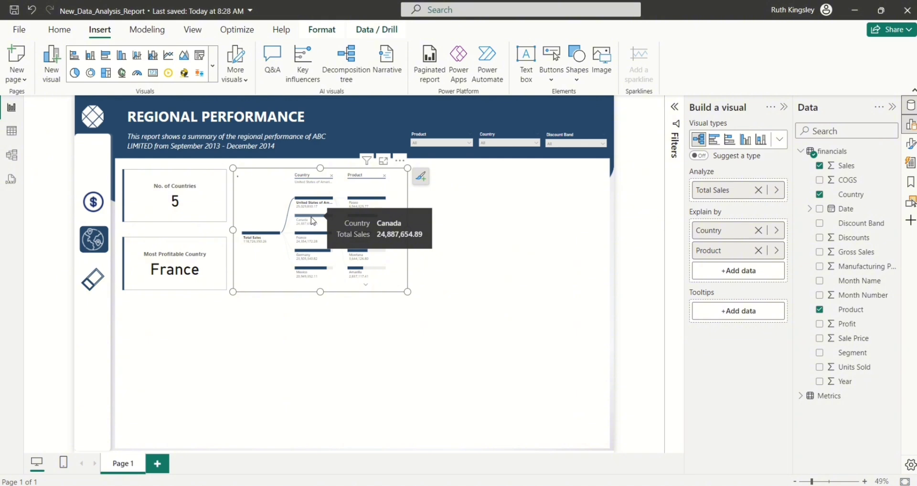
pyautogui.click(312, 221)
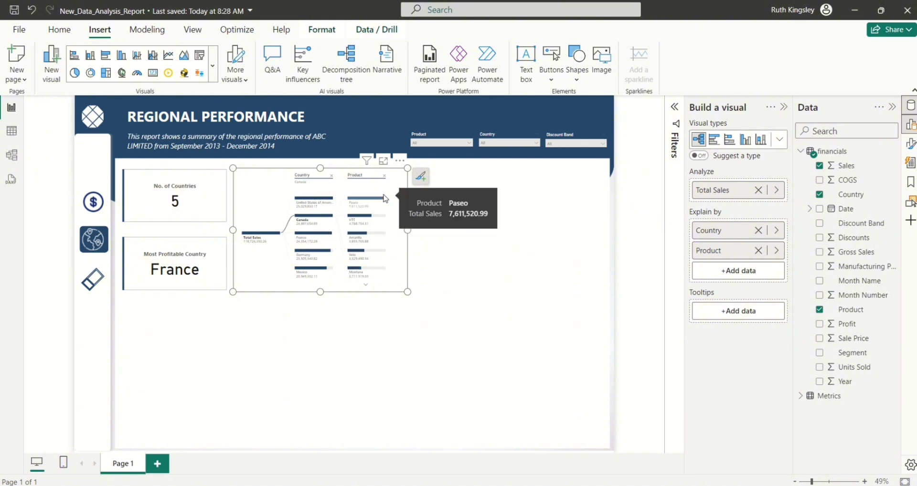
pyautogui.click(315, 239)
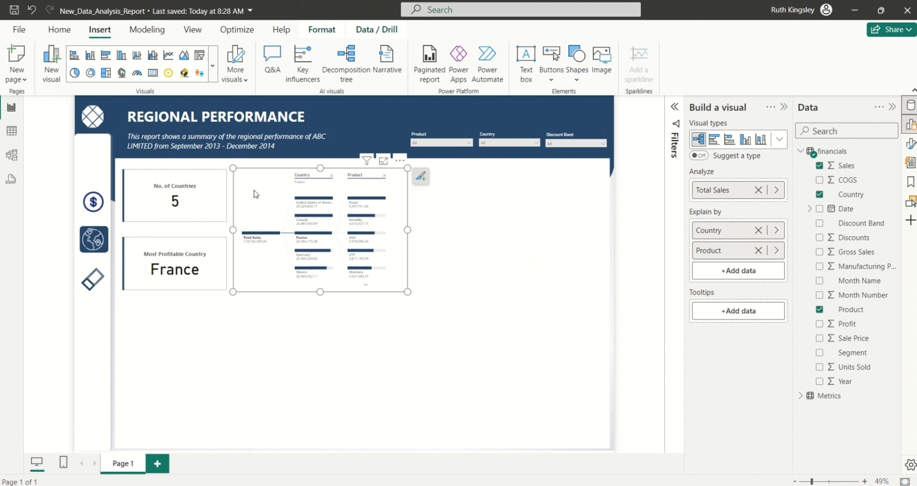
# - Turn on the decomposition tree's title and set its text to Sales Decomposition
pyautogui.click(911, 144)
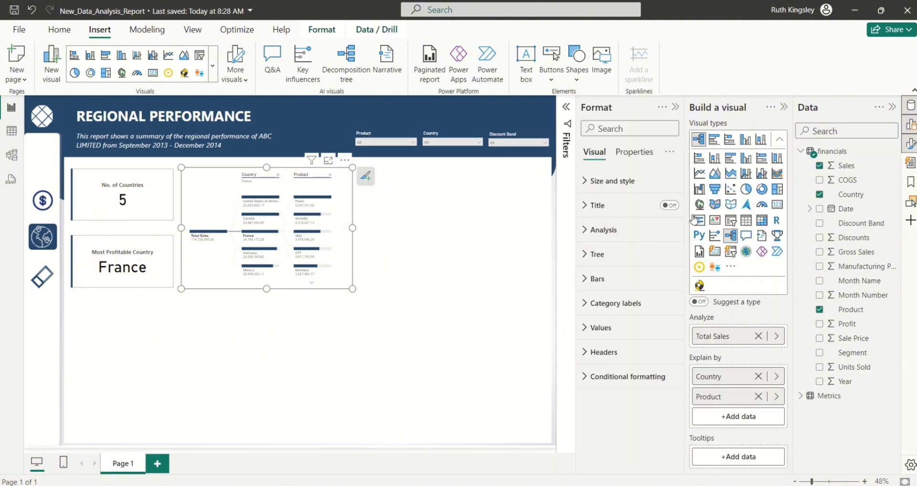
pyautogui.click(677, 208)
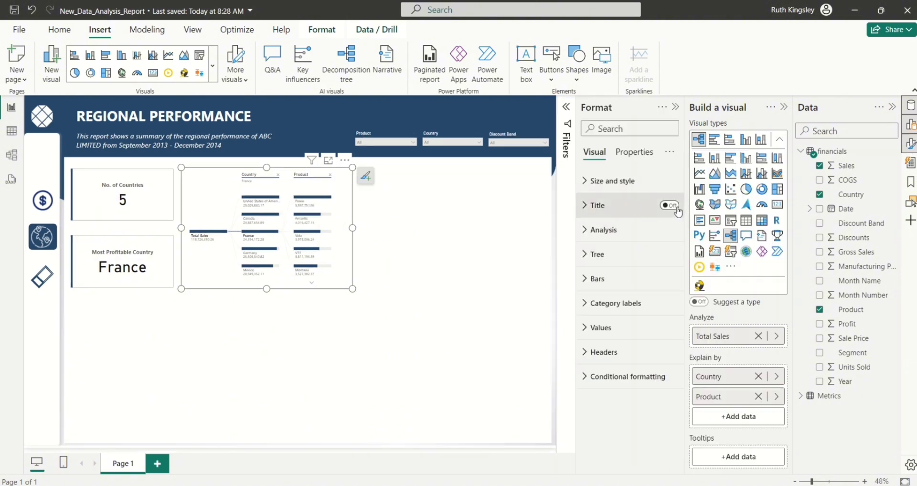
pyautogui.click(591, 206)
pyautogui.click(603, 235)
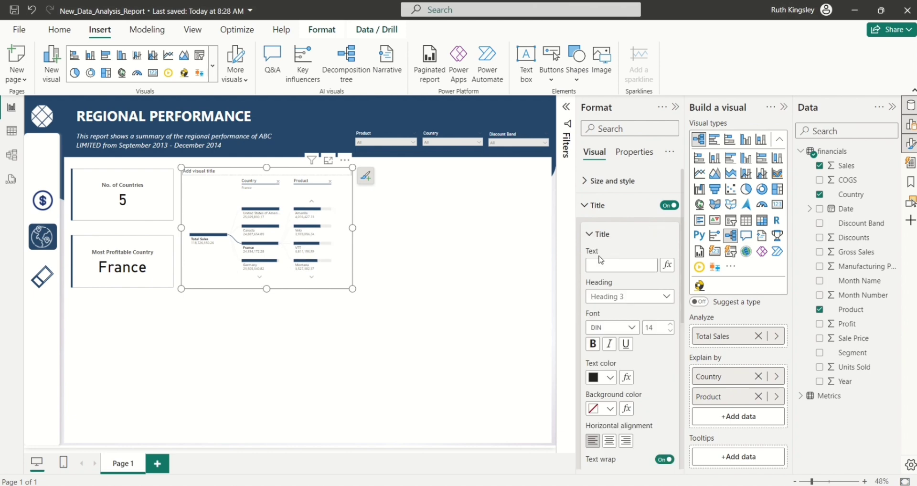
pyautogui.click(600, 267)
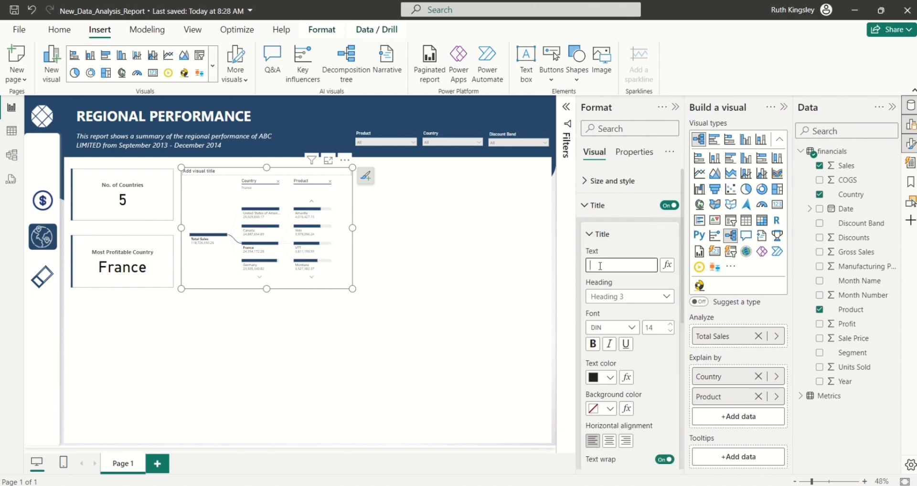
pyautogui.write('Sales')
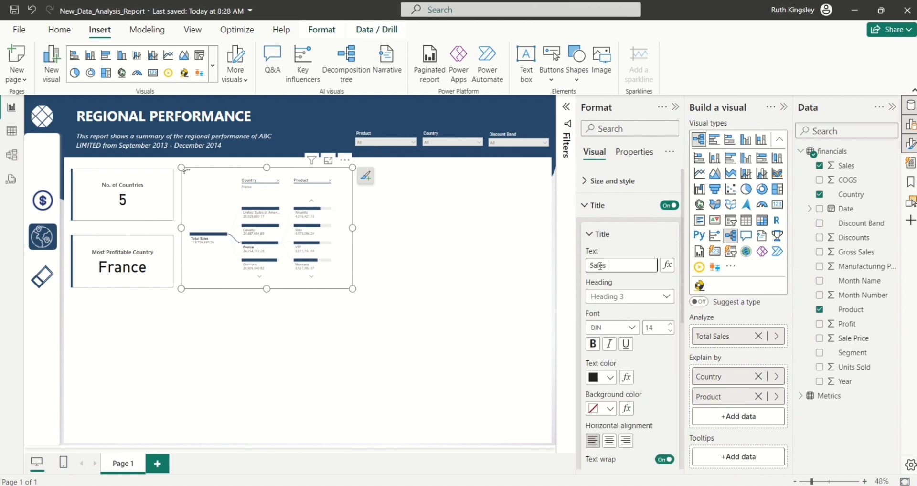
pyautogui.write(' Decomposition')
pyautogui.scroll(-2, 682, 353)
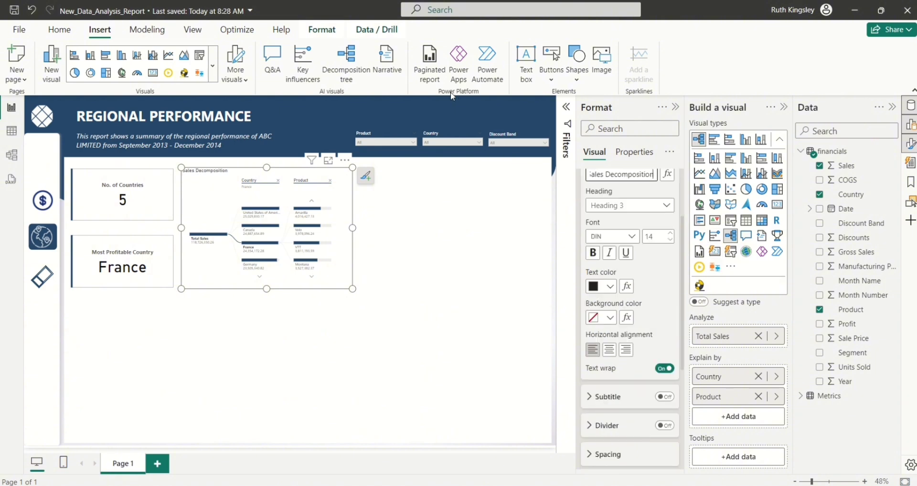
pyautogui.click(333, 106)
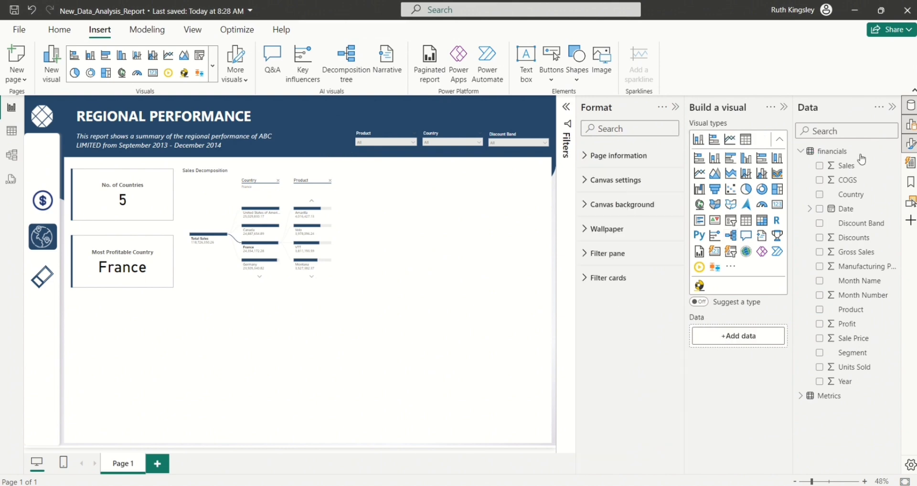
# - Set the data category of the financials table's Country column to Country
pyautogui.click(846, 200)
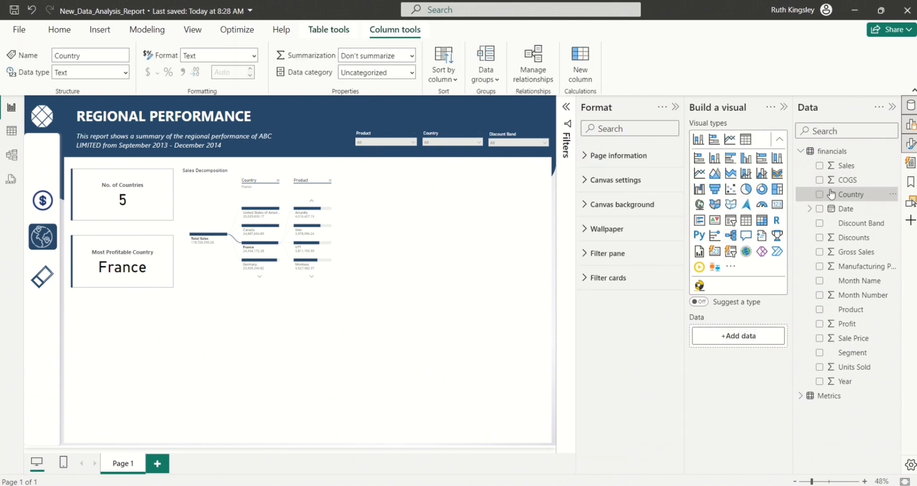
pyautogui.click(411, 74)
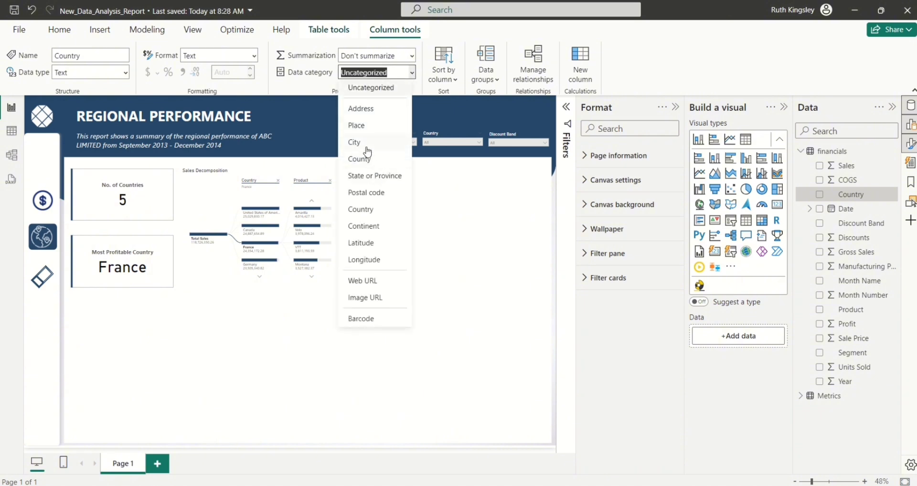
pyautogui.click(361, 211)
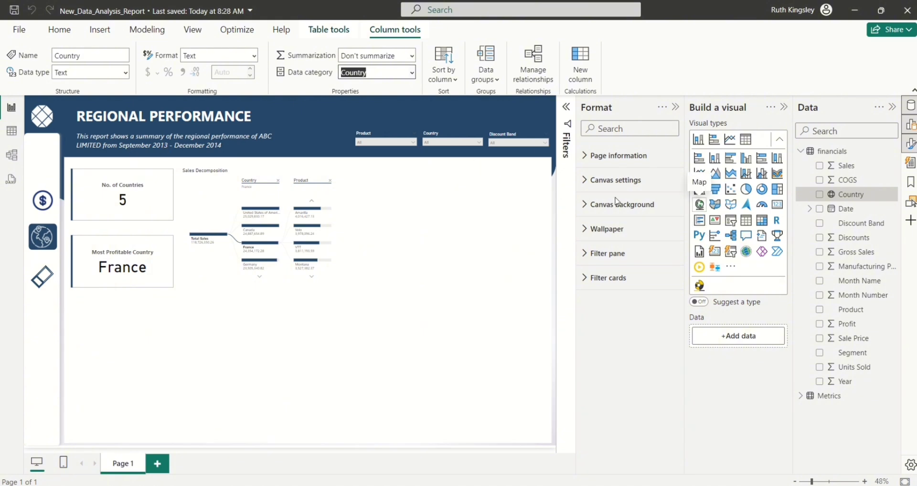
# - Add a map below the cards and decomposition tree, using Country as the location and Sales as the bubble size
pyautogui.click(700, 208)
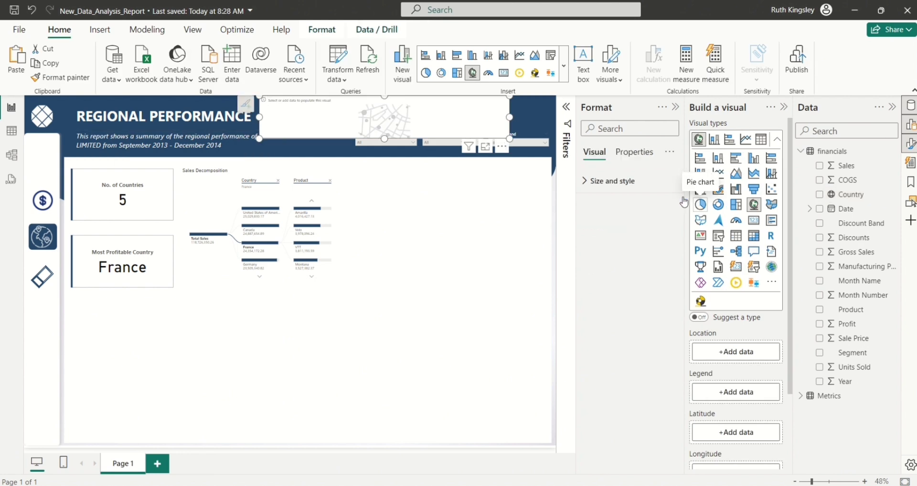
pyautogui.moveTo(364, 116); pyautogui.dragTo(196, 444)
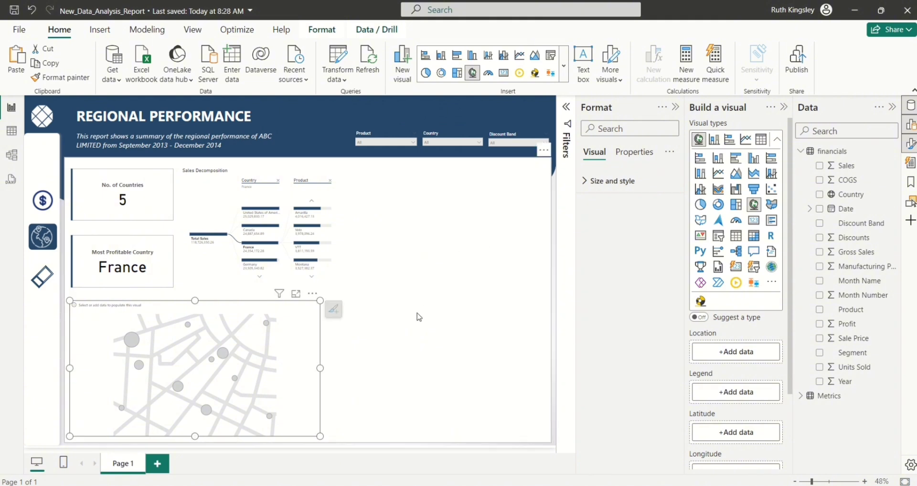
pyautogui.click(820, 167)
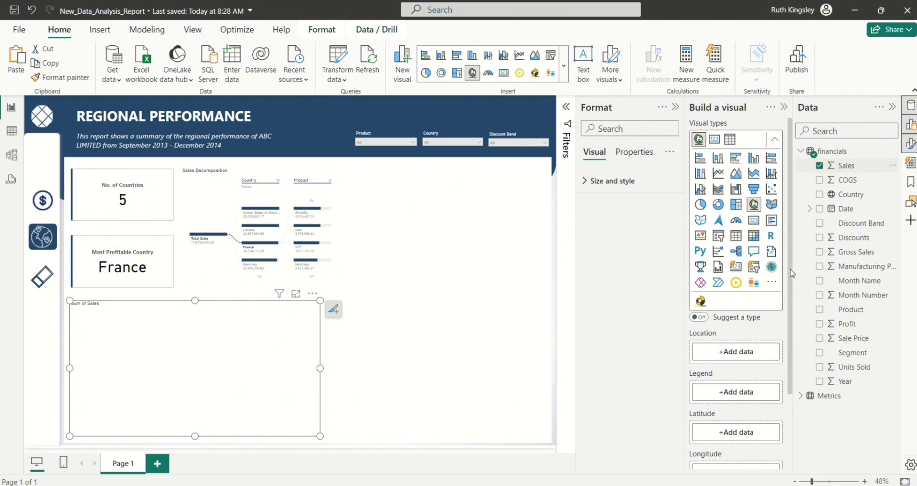
pyautogui.click(820, 194)
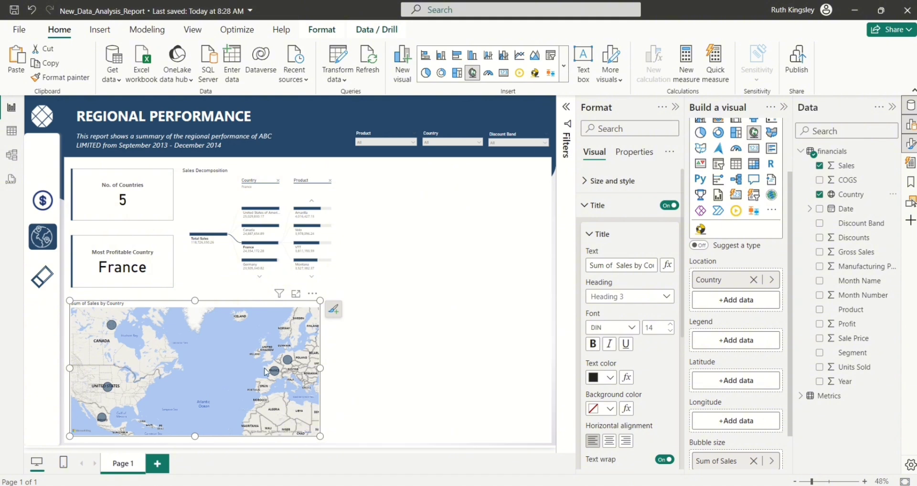
# - Set the map's bubble size to 11 and turn on category labels with their background off
pyautogui.click(589, 206)
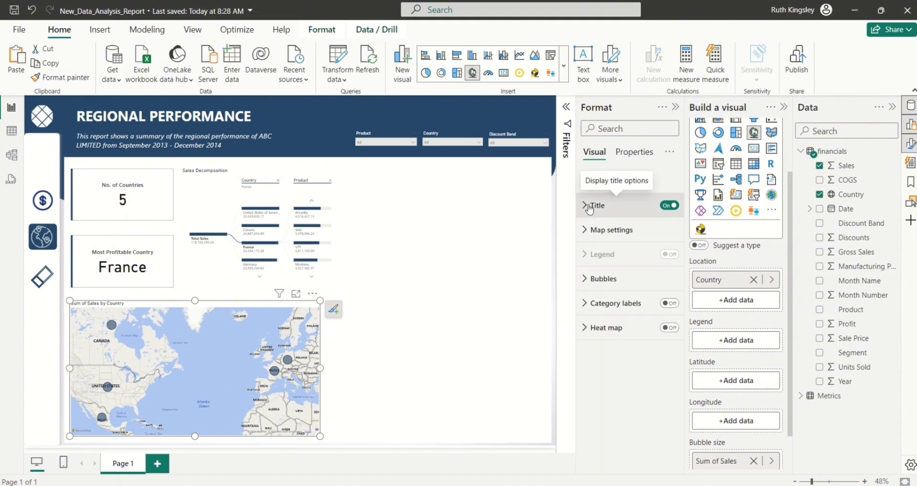
pyautogui.click(585, 284)
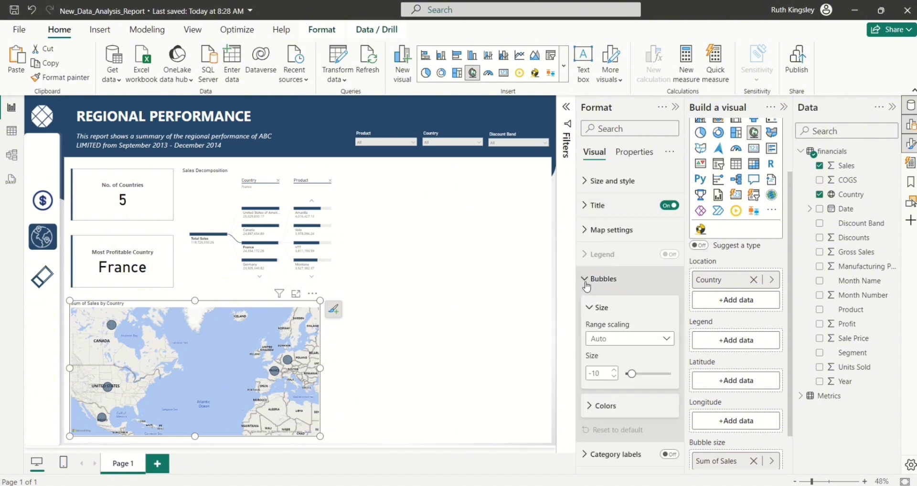
pyautogui.doubleClick(603, 375)
pyautogui.write('11')
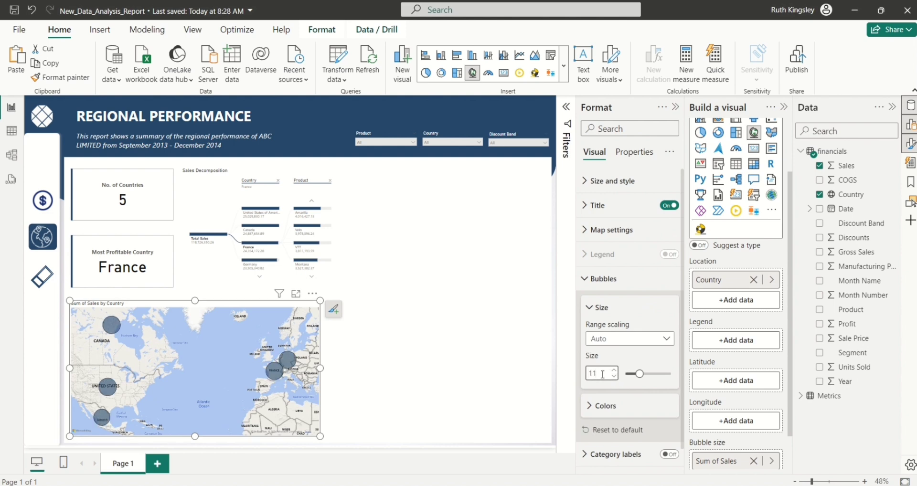
pyautogui.click(591, 310)
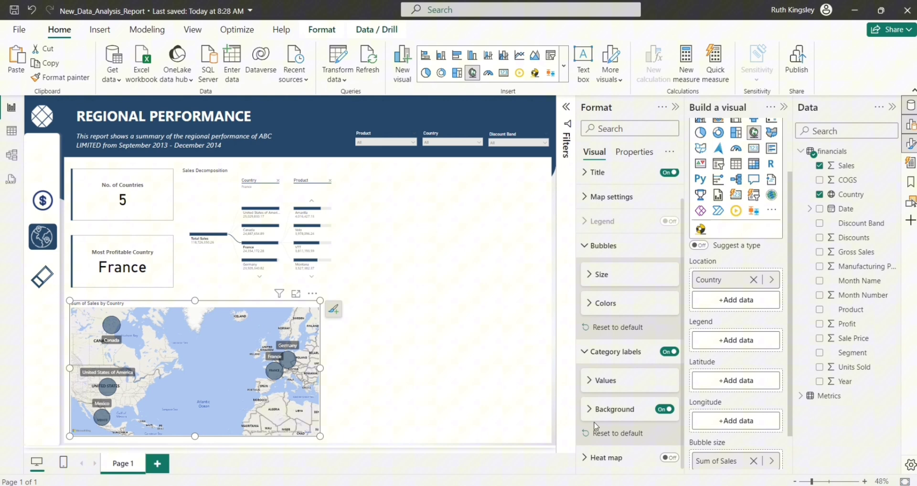
pyautogui.click(661, 412)
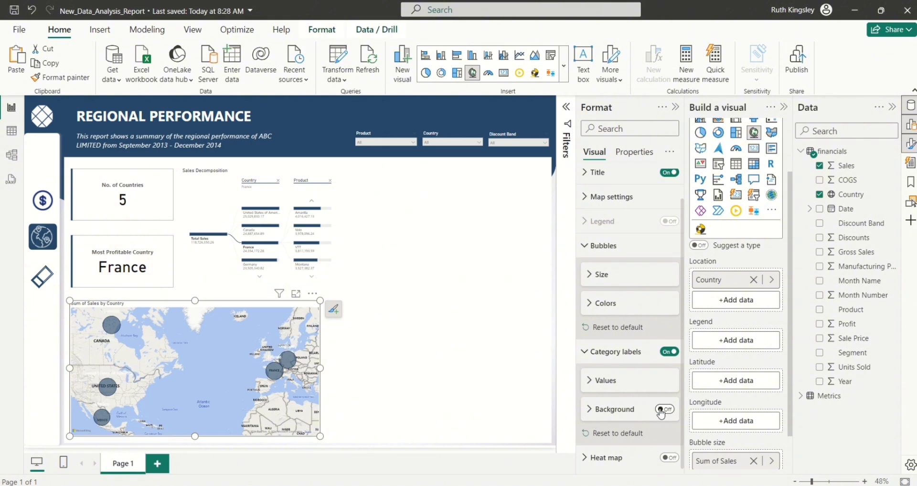
# - Color the map bubbles individually: gold for United States of America, purple for Canada, green for France, orange for Germany, blue-grey for Mexico
pyautogui.click(605, 304)
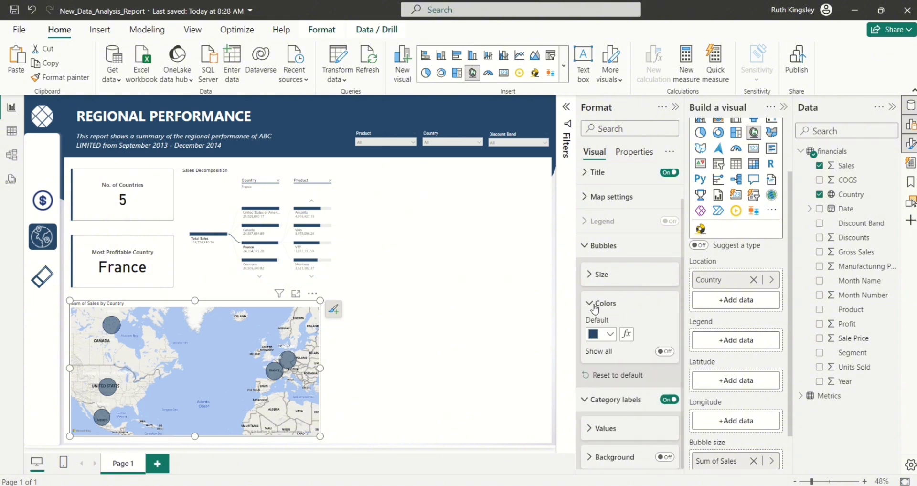
pyautogui.click(665, 353)
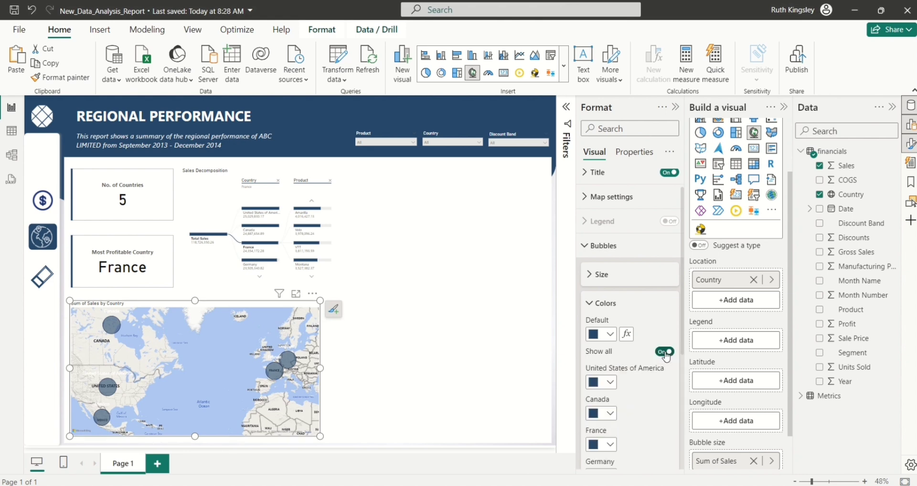
pyautogui.moveTo(683, 350); pyautogui.dragTo(681, 381)
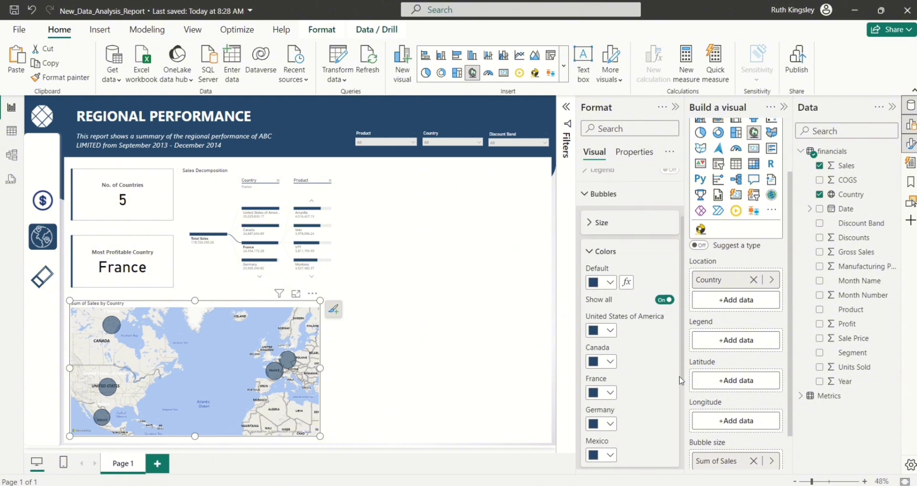
pyautogui.scroll(-2, 595, 270)
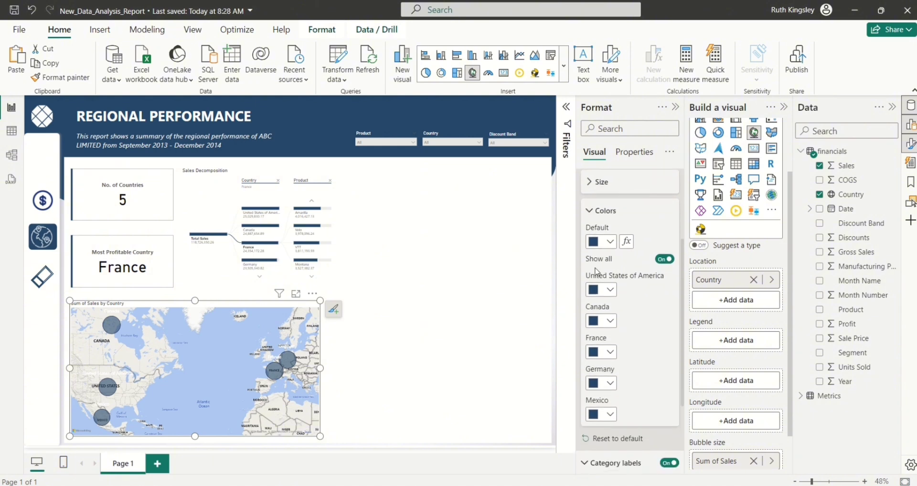
pyautogui.click(610, 290)
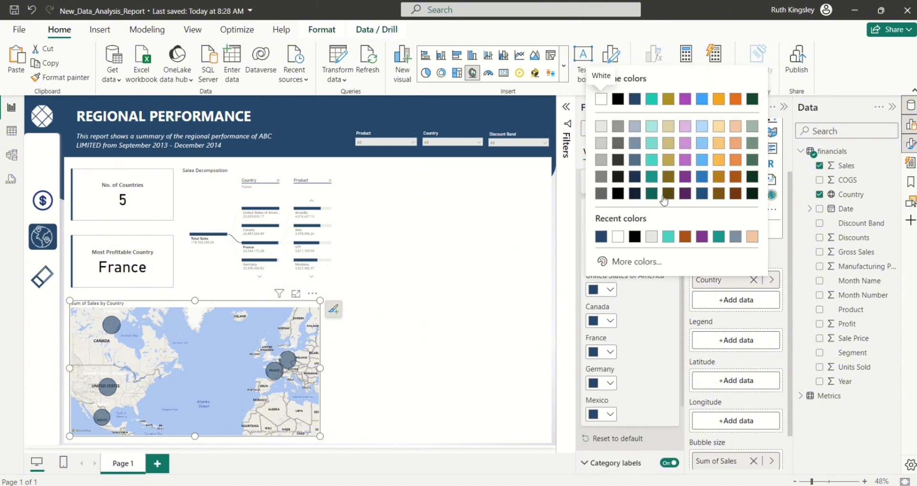
pyautogui.click(670, 149)
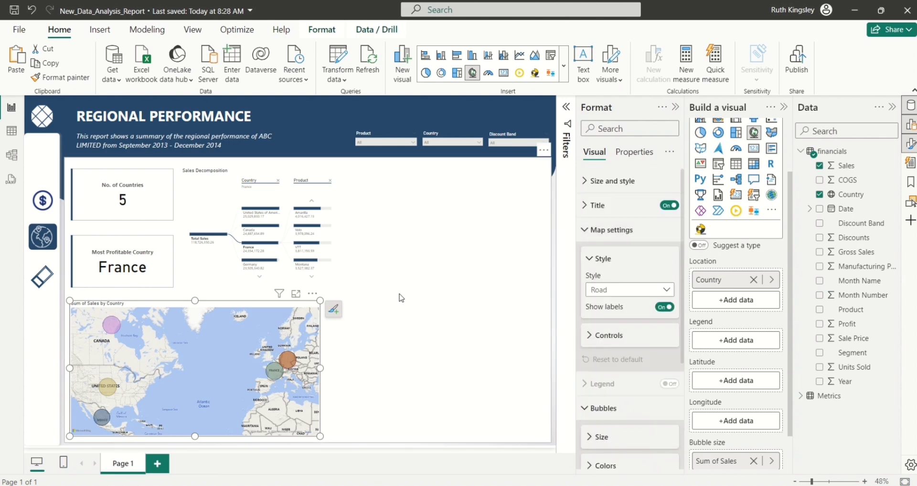
pyautogui.click(400, 297)
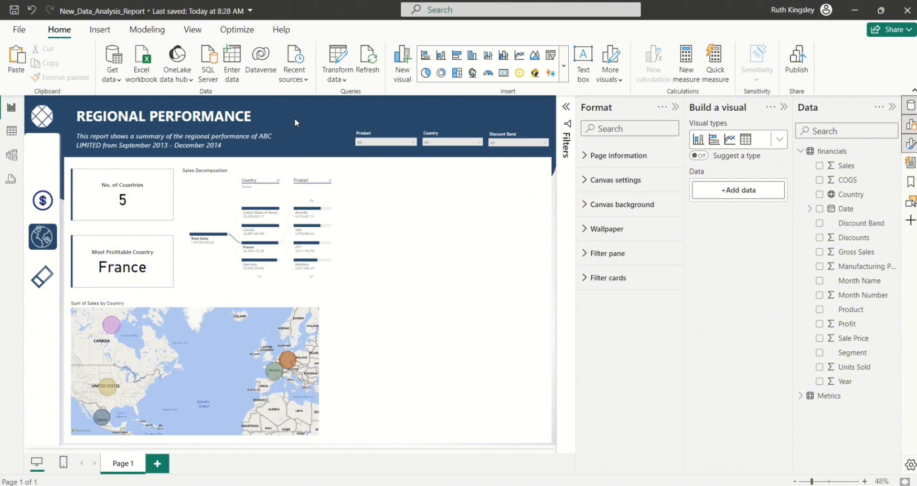
# - Insert a matrix visual and size it to fill the empty area beside the decomposition tree and map
pyautogui.click(779, 140)
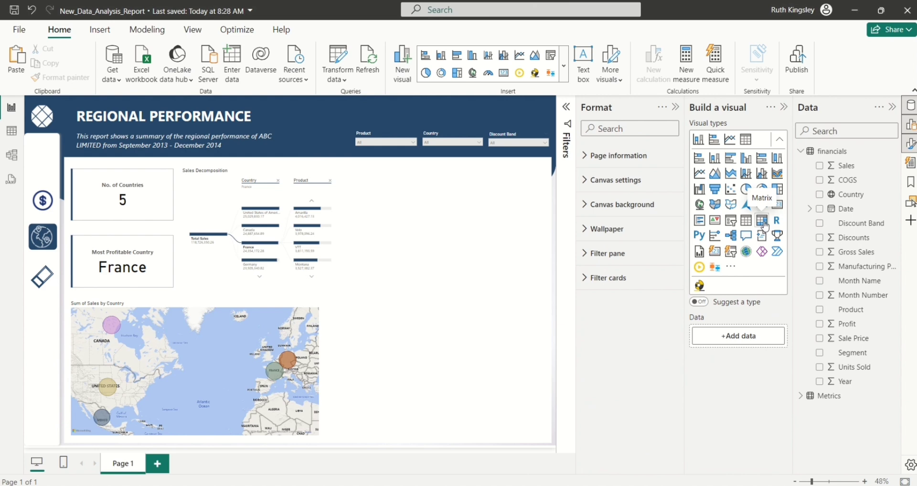
pyautogui.click(763, 223)
pyautogui.moveTo(360, 125); pyautogui.dragTo(412, 225)
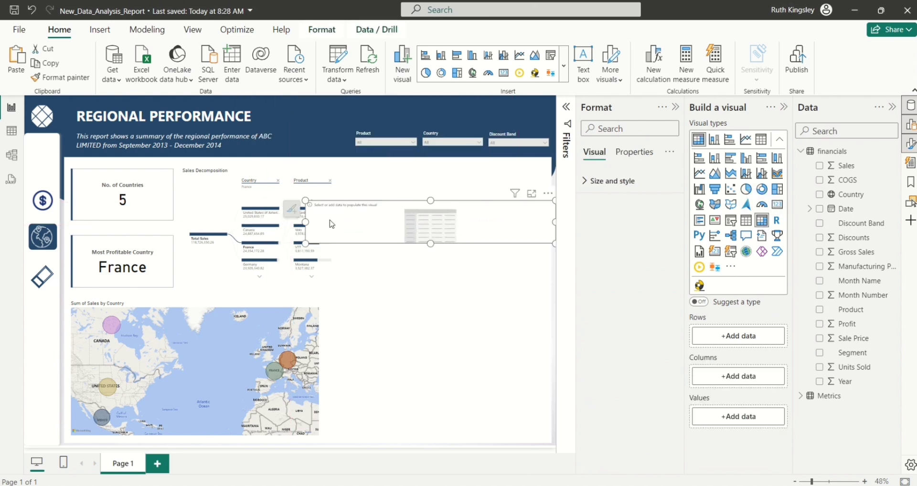
pyautogui.moveTo(305, 222); pyautogui.dragTo(338, 222)
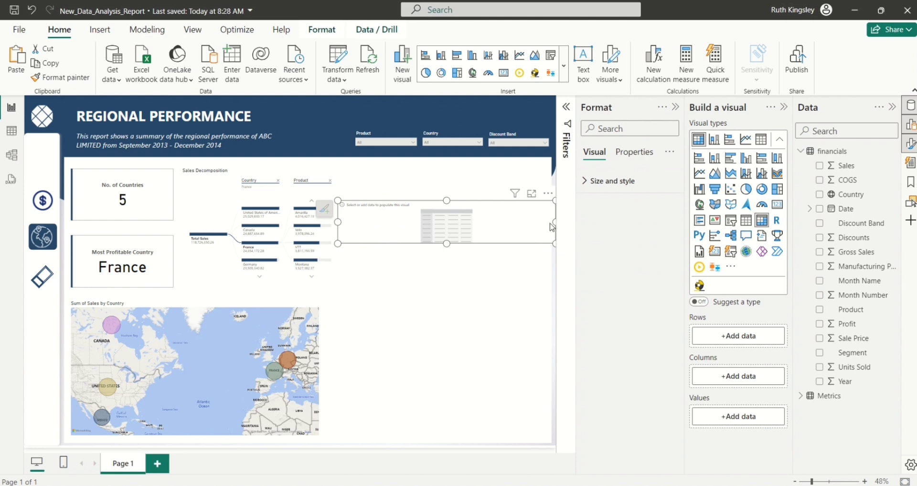
pyautogui.moveTo(552, 227); pyautogui.dragTo(551, 228)
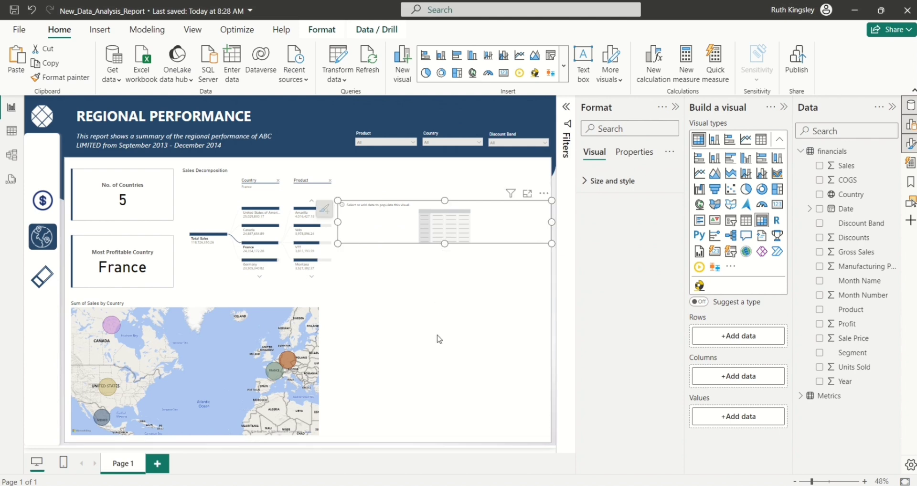
pyautogui.moveTo(439, 340); pyautogui.dragTo(438, 447)
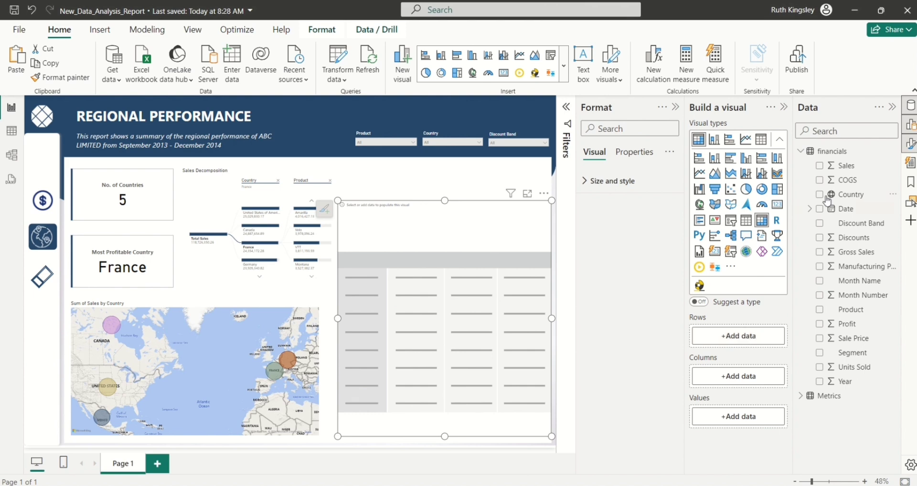
# - Populate the matrix with Country and Product as rows and Sales and Discounts as values
pyautogui.moveTo(837, 191); pyautogui.dragTo(754, 340)
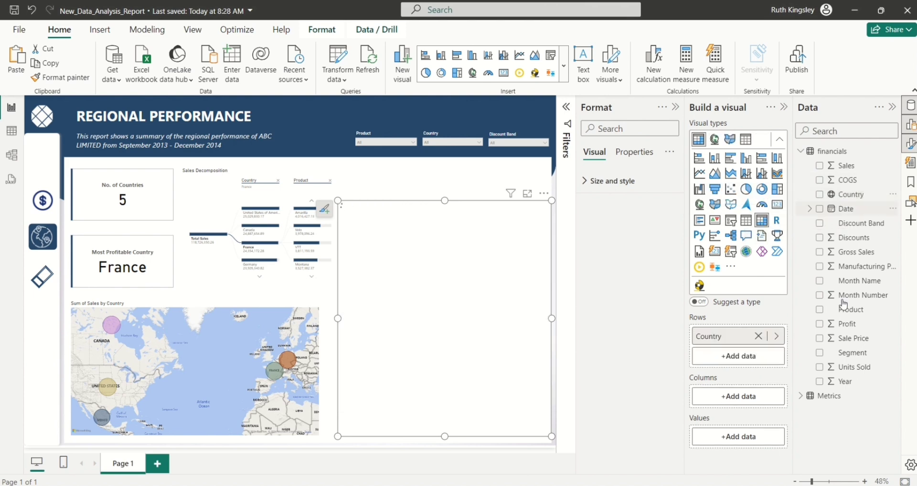
pyautogui.moveTo(849, 317); pyautogui.dragTo(738, 361)
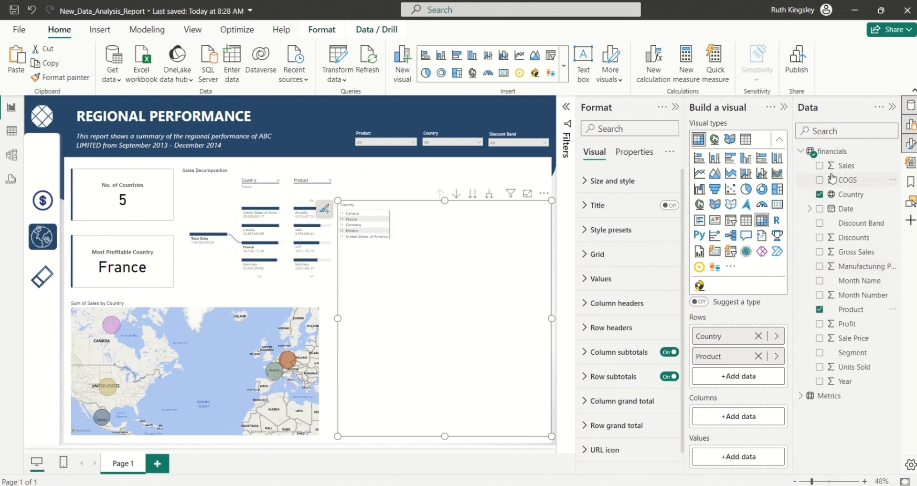
pyautogui.moveTo(846, 168); pyautogui.dragTo(739, 466)
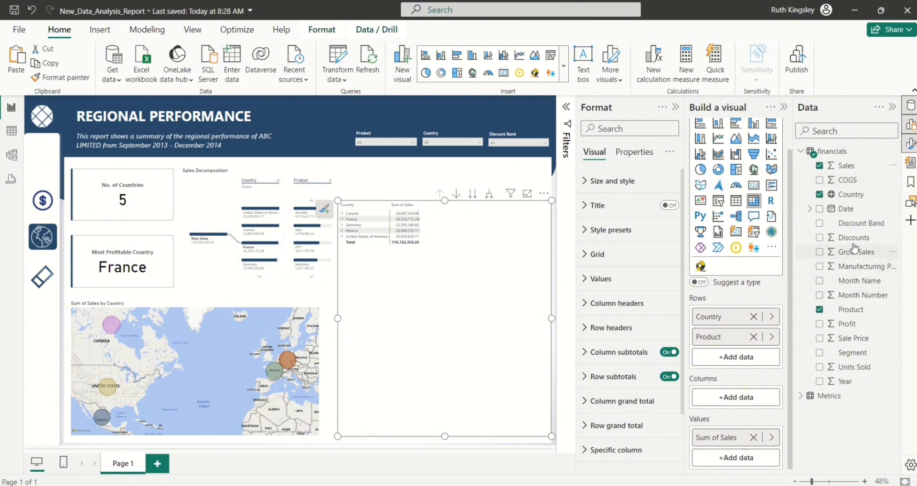
pyautogui.moveTo(853, 237); pyautogui.dragTo(745, 466)
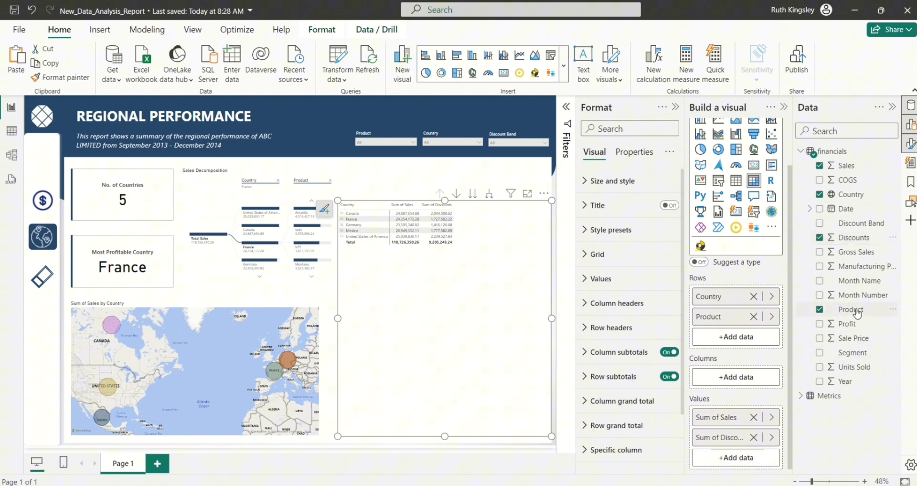
# - Add Profit from the financials table and the Profit Margin measure from the Profit KPIs folder to the matrix values
pyautogui.moveTo(851, 325); pyautogui.dragTo(736, 462)
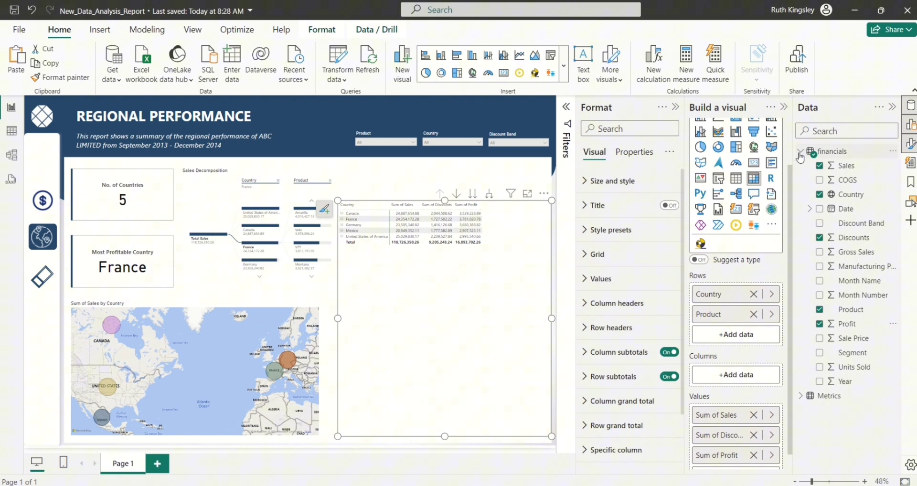
pyautogui.click(797, 151)
pyautogui.click(801, 165)
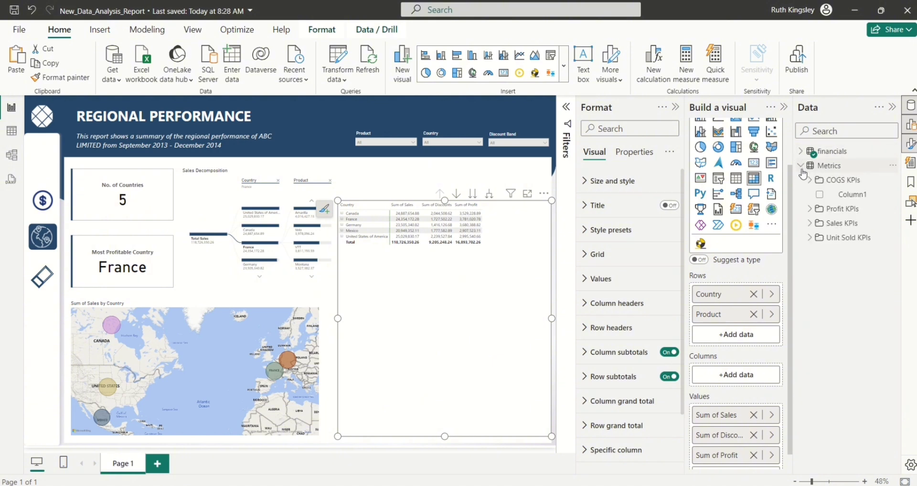
pyautogui.click(809, 209)
pyautogui.moveTo(834, 225); pyautogui.dragTo(741, 465)
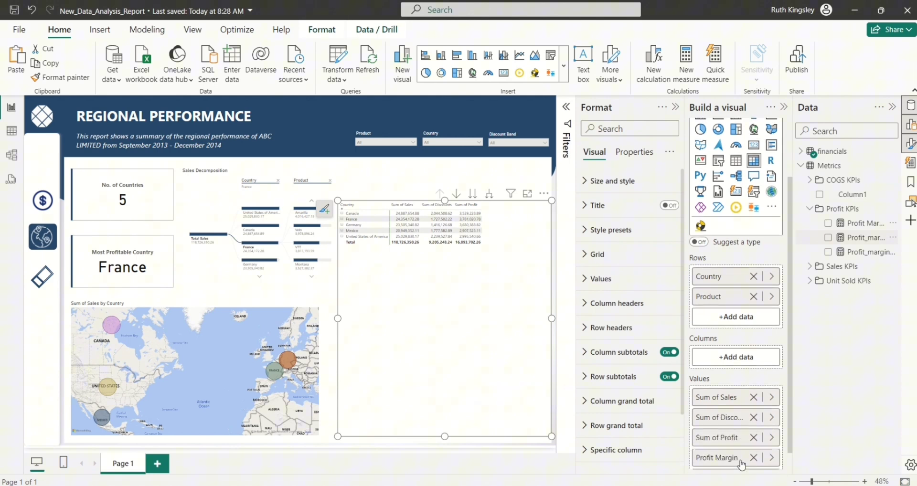
pyautogui.scroll(-1, 791, 337)
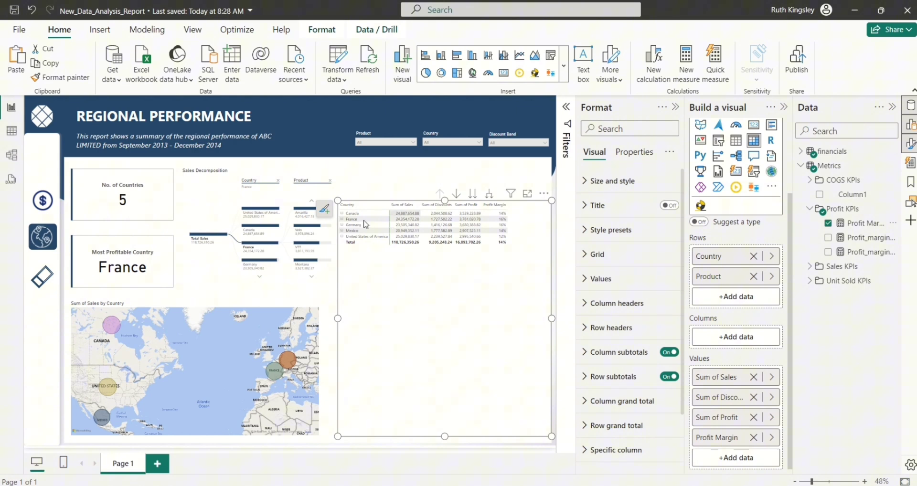
# - Expand all five country rows in the matrix down to their products and narrow the visual slightly
pyautogui.click(343, 216)
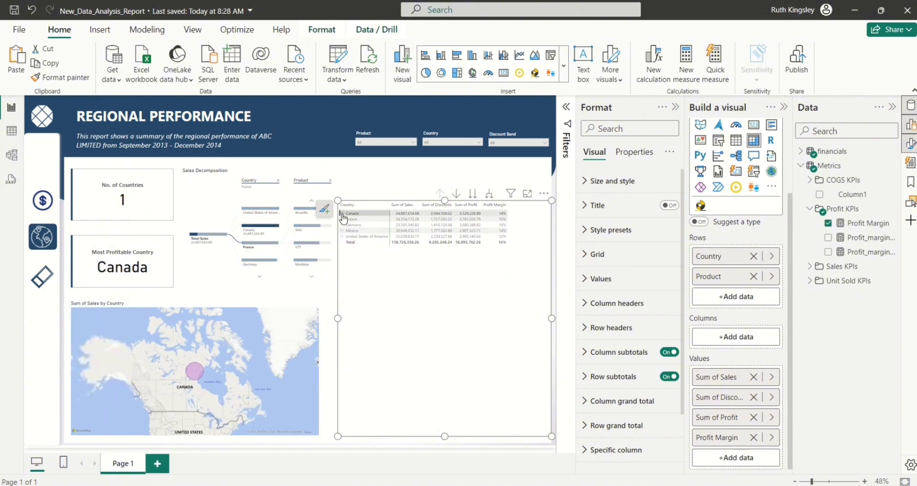
pyautogui.click(342, 215)
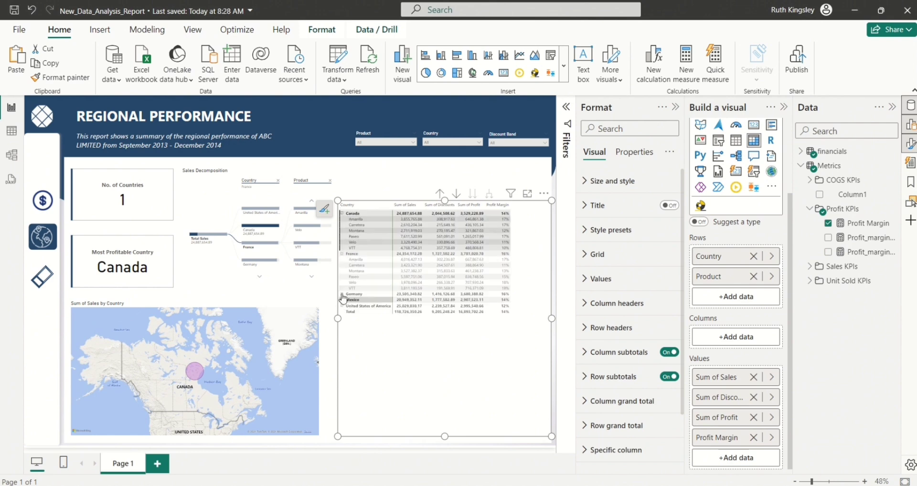
pyautogui.click(343, 295)
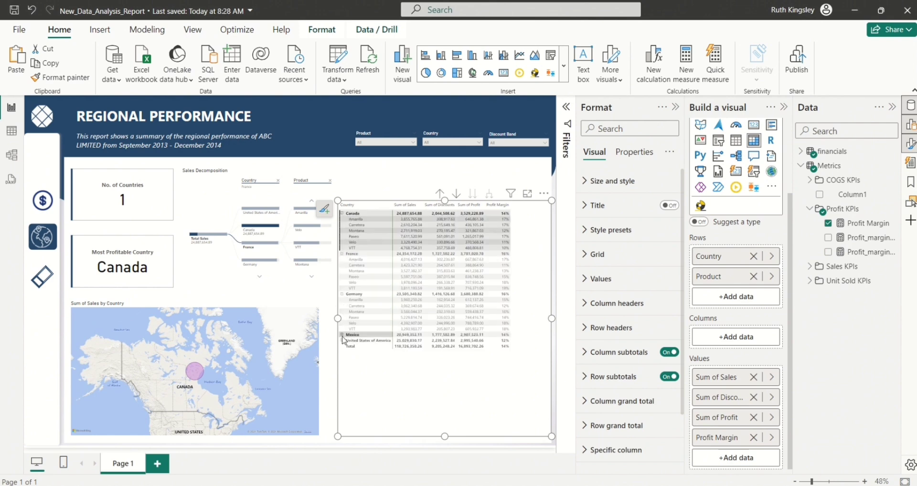
pyautogui.click(342, 335)
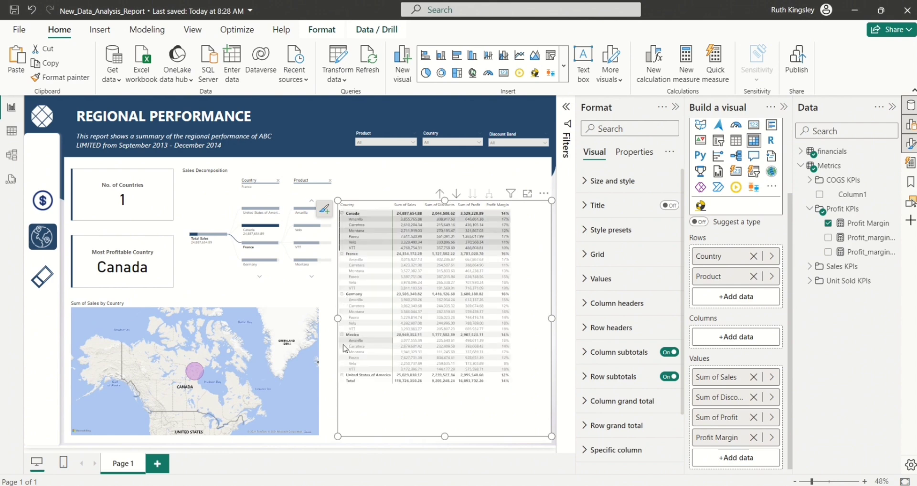
pyautogui.click(342, 376)
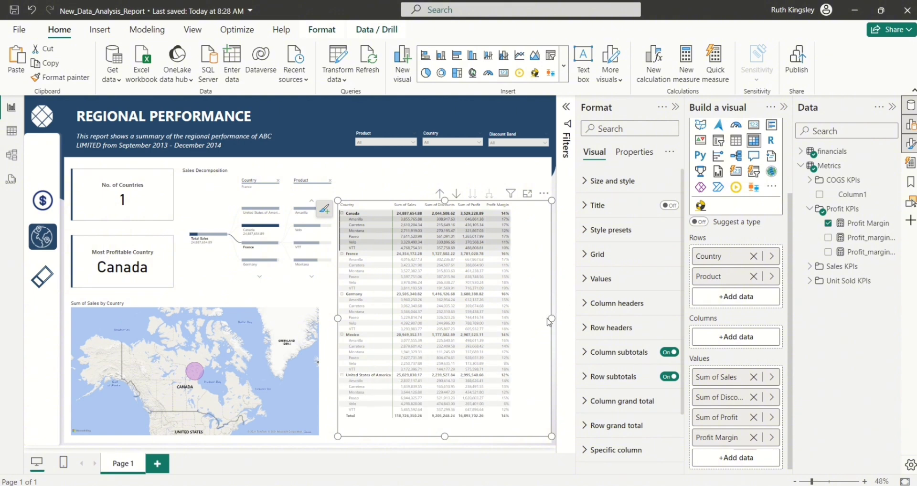
pyautogui.moveTo(549, 323); pyautogui.dragTo(545, 323)
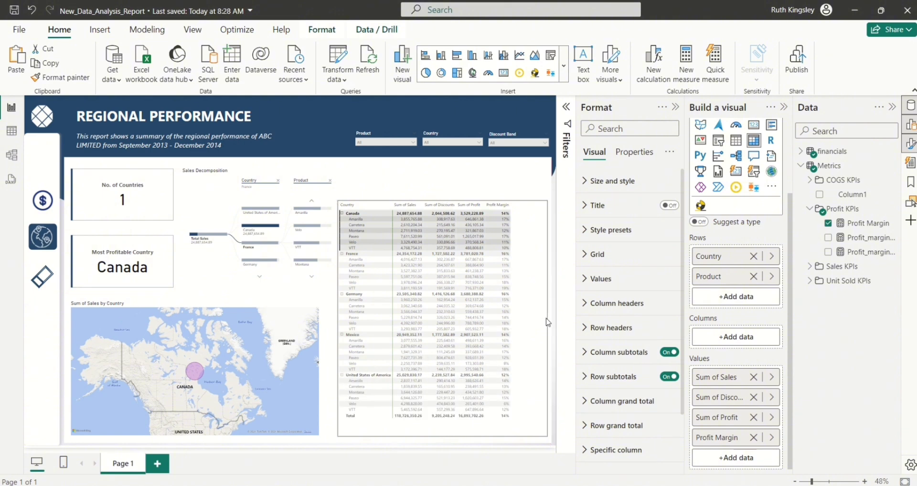
# - Apply the Minimal style preset to the matrix and clear the Canada row selection that filters the other visuals
pyautogui.click(589, 231)
pyautogui.click(654, 262)
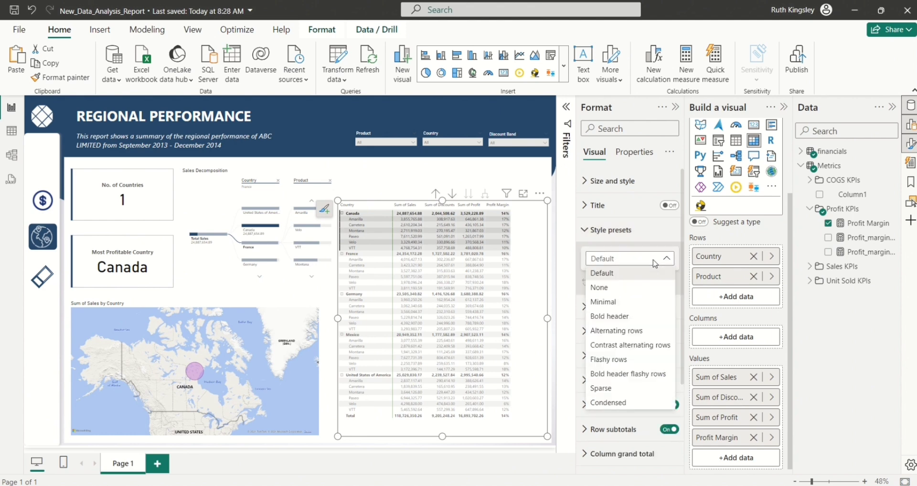
pyautogui.click(604, 302)
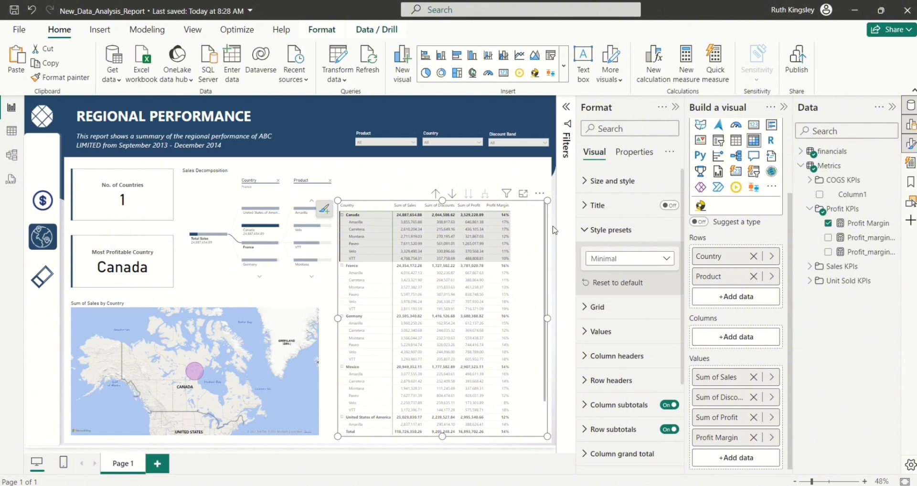
pyautogui.click(357, 219)
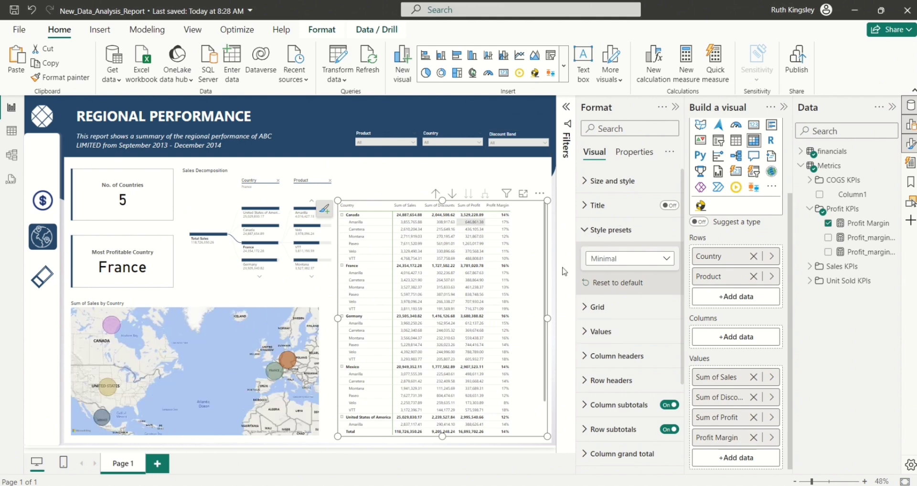
# - Set the font size of the matrix values to 12
pyautogui.click(588, 333)
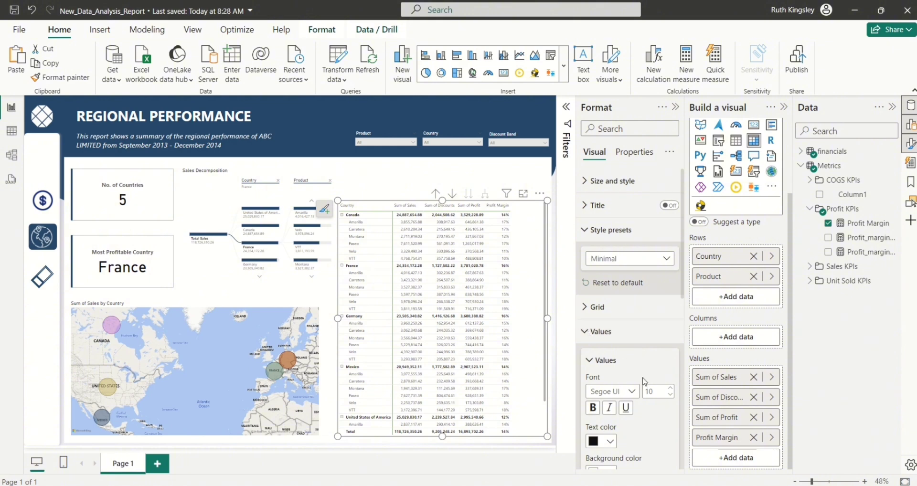
pyautogui.doubleClick(656, 393)
pyautogui.write('12')
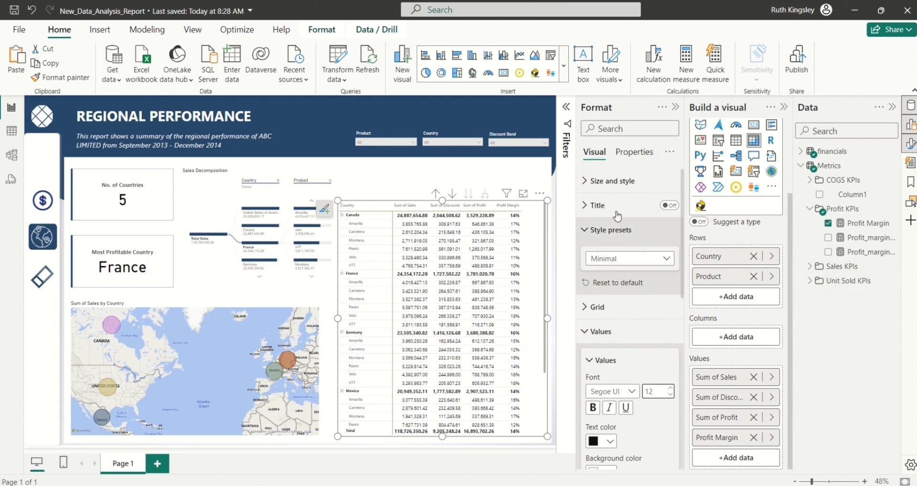
pyautogui.click(588, 230)
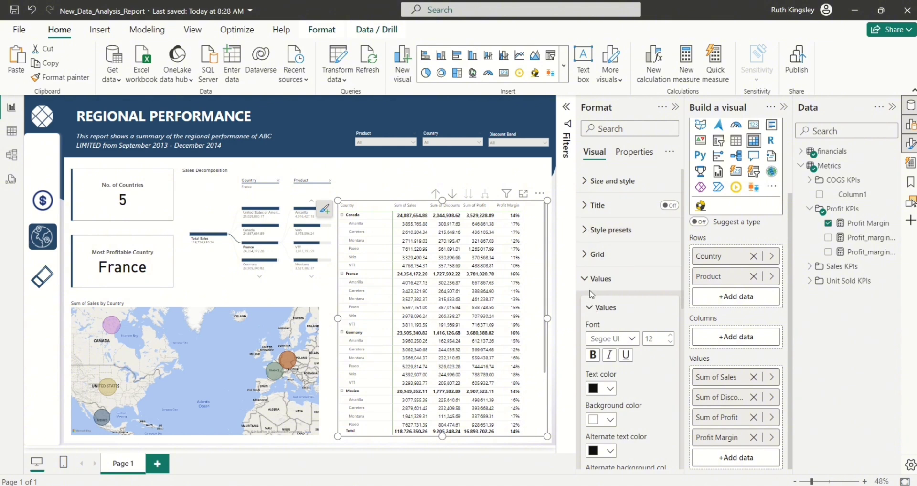
# - Turn on conditional icons for Sum of Sales in the matrix, using the three-arrow red, yellow and green style
pyautogui.scroll(-10, 587, 286)
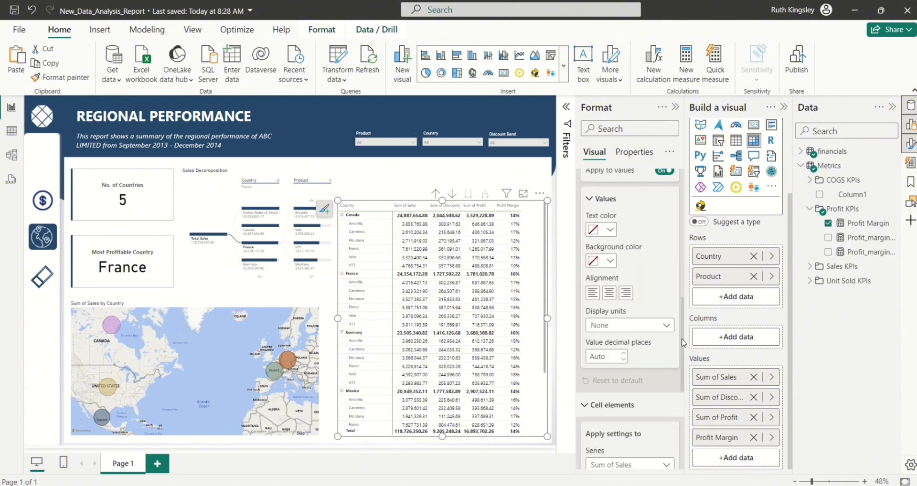
pyautogui.scroll(-5, 640, 287)
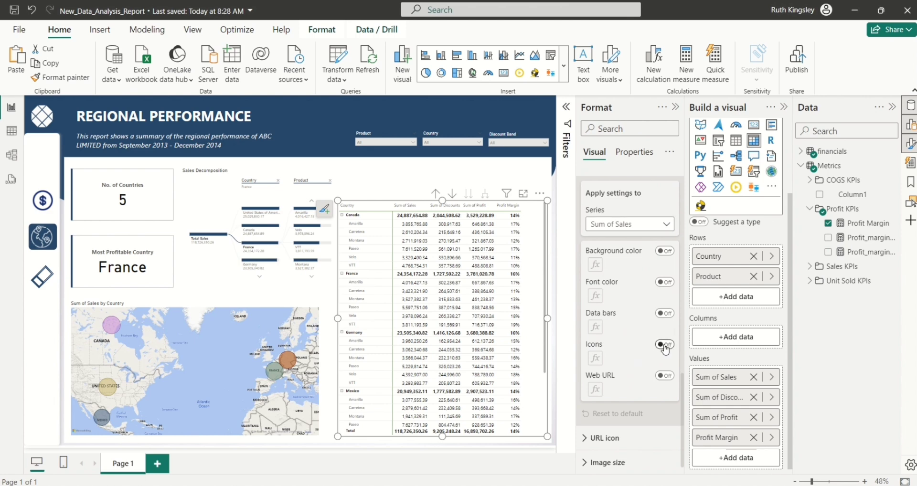
pyautogui.click(665, 345)
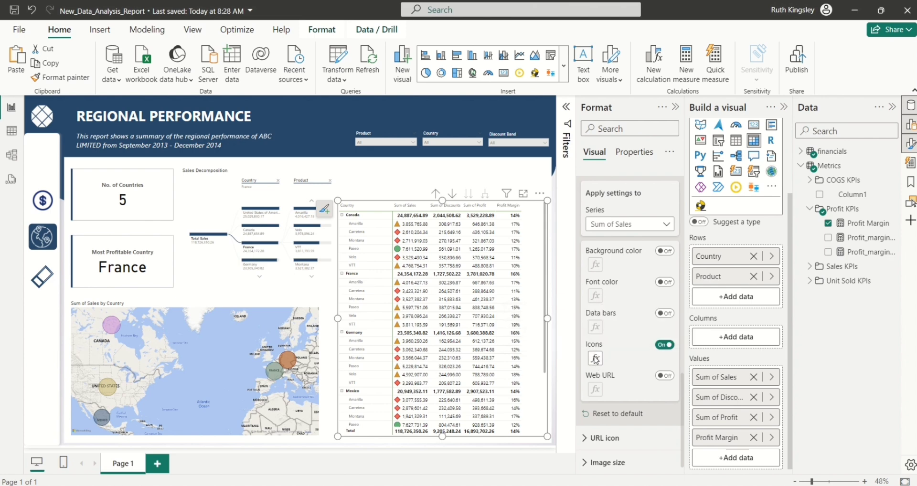
pyautogui.click(595, 359)
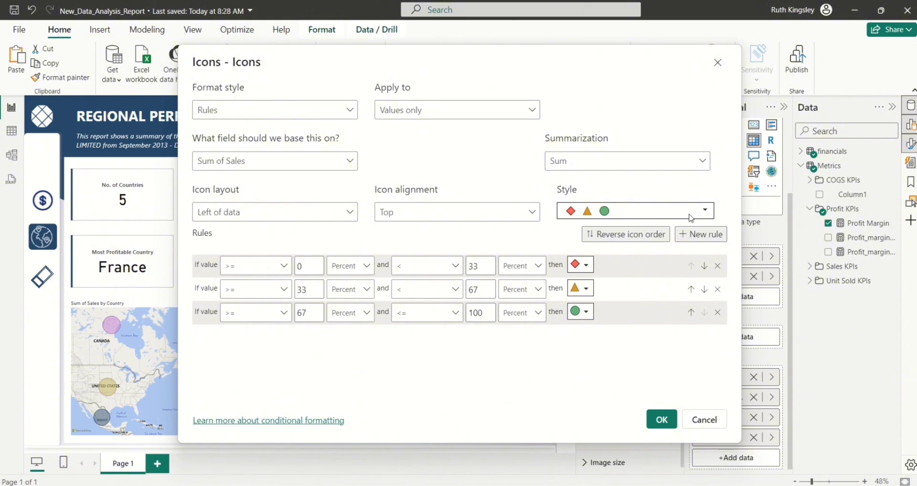
pyautogui.click(705, 213)
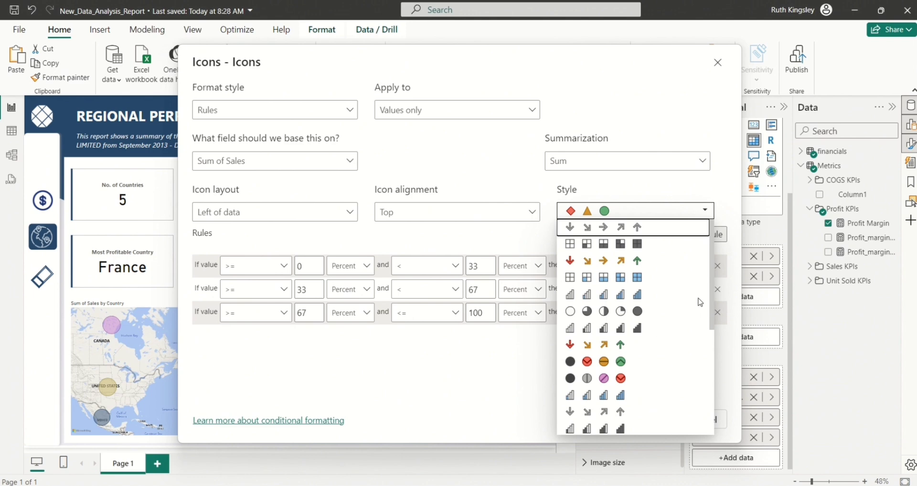
pyautogui.moveTo(715, 310); pyautogui.dragTo(719, 422)
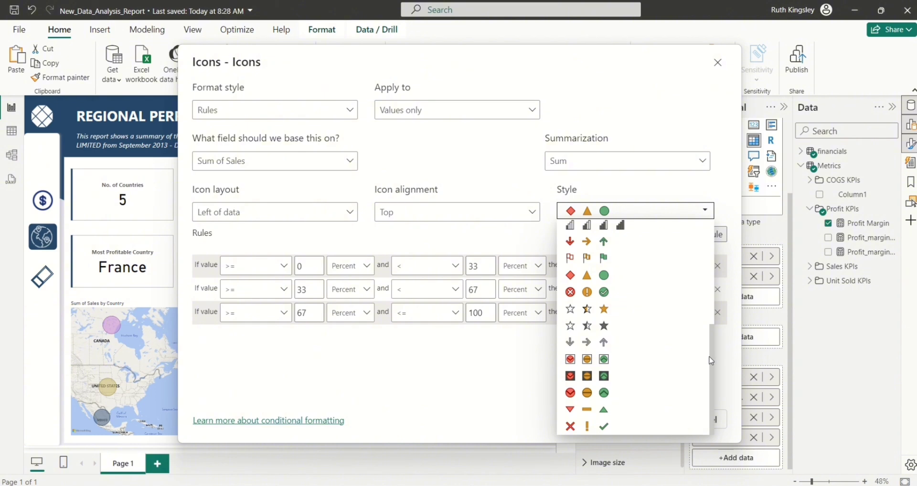
pyautogui.moveTo(712, 361); pyautogui.dragTo(697, 288)
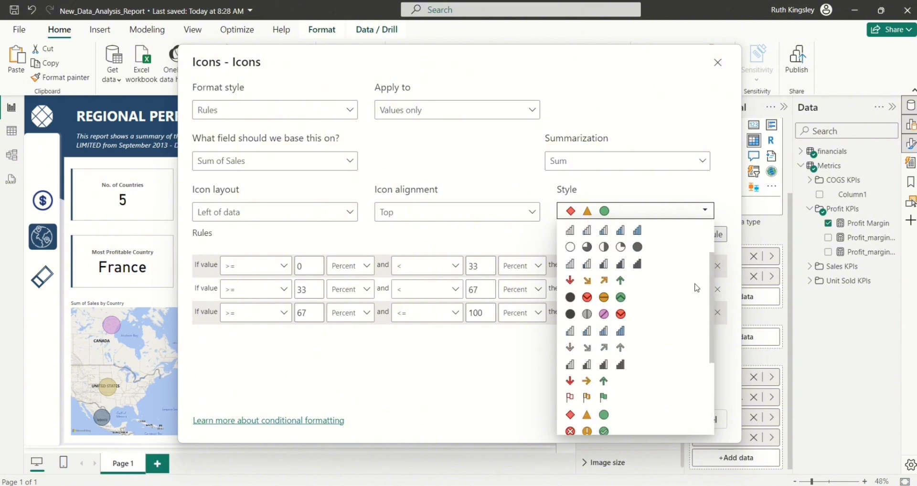
pyautogui.click(587, 382)
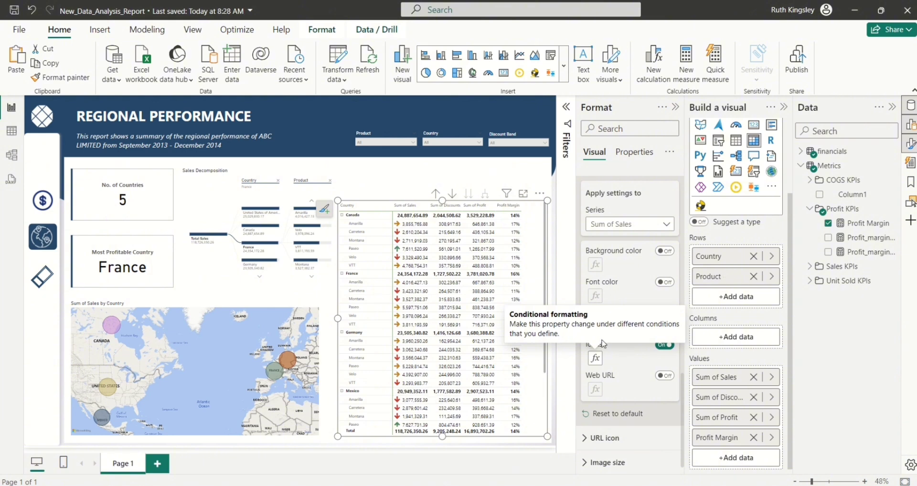
# - Turn on data bars for the Profit Margin series in the matrix cell elements
pyautogui.click(664, 224)
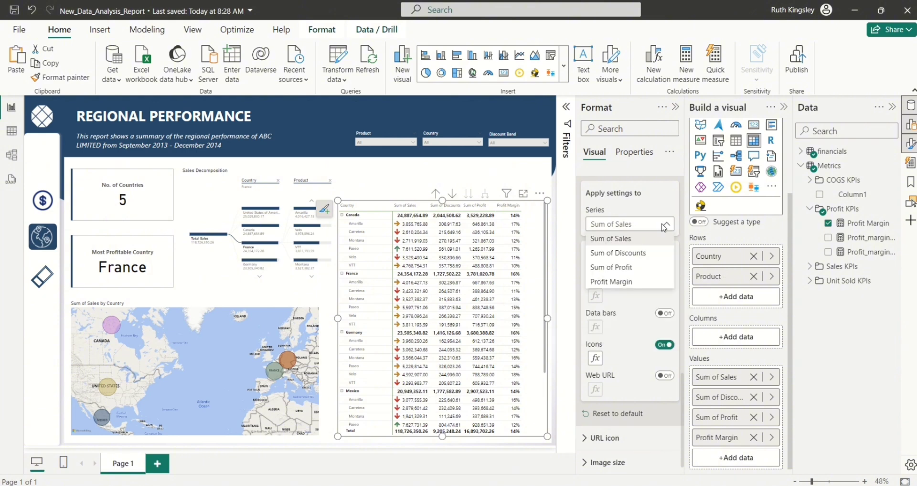
pyautogui.click(614, 282)
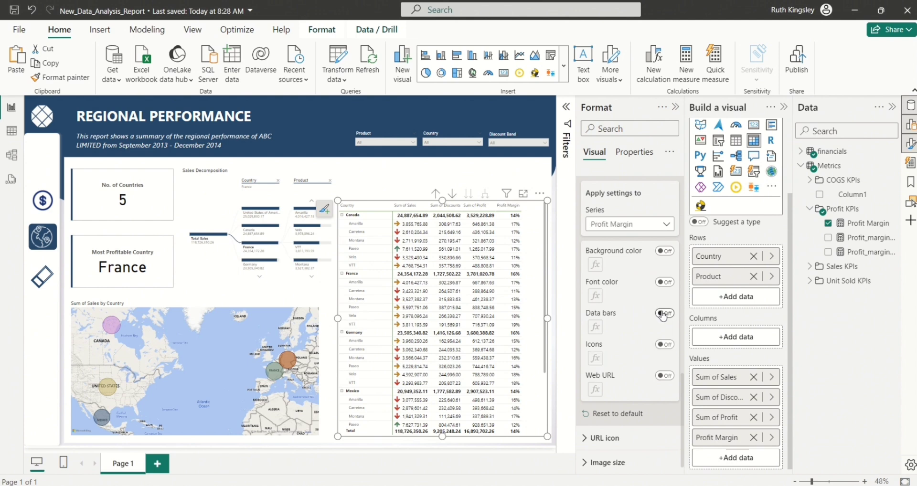
pyautogui.click(666, 314)
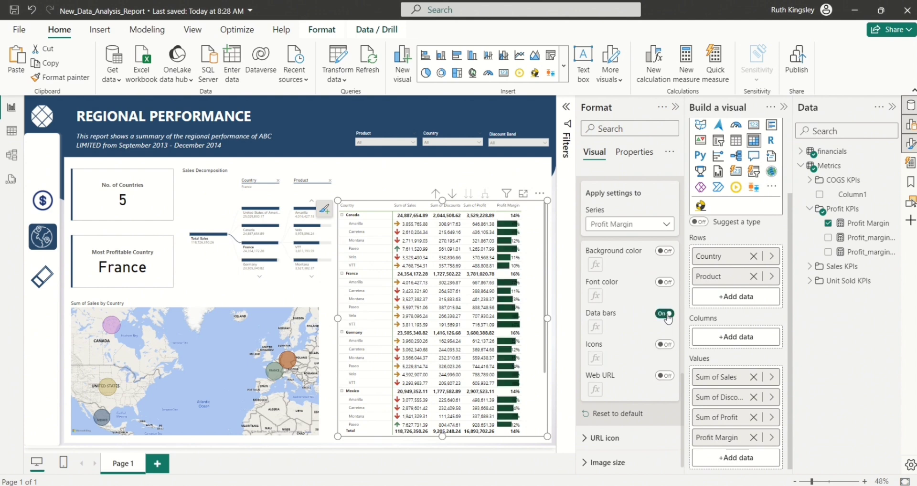
# - Change the positive bar color of the Profit Margin data bars to the custom green #16C683
pyautogui.click(595, 327)
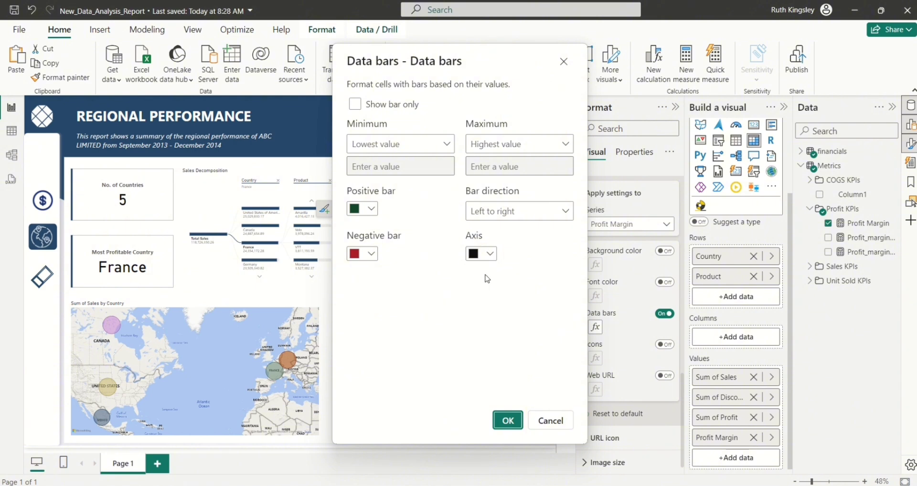
pyautogui.click(371, 211)
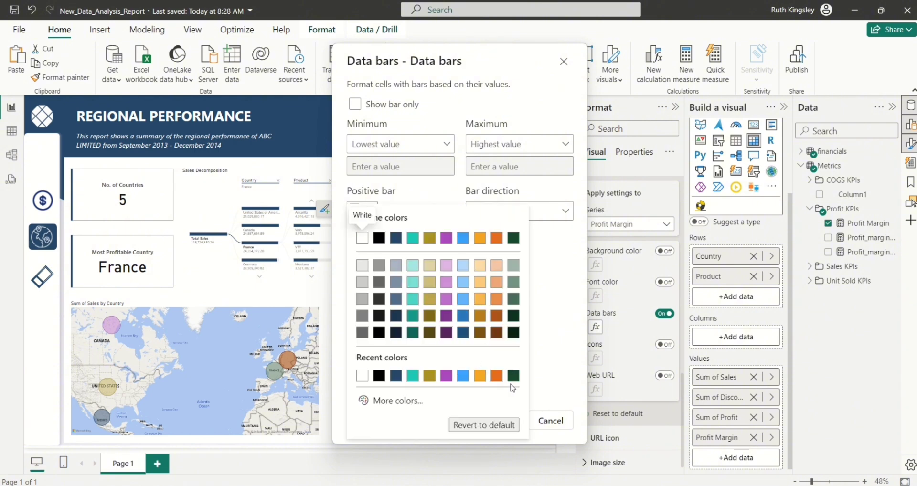
pyautogui.click(398, 404)
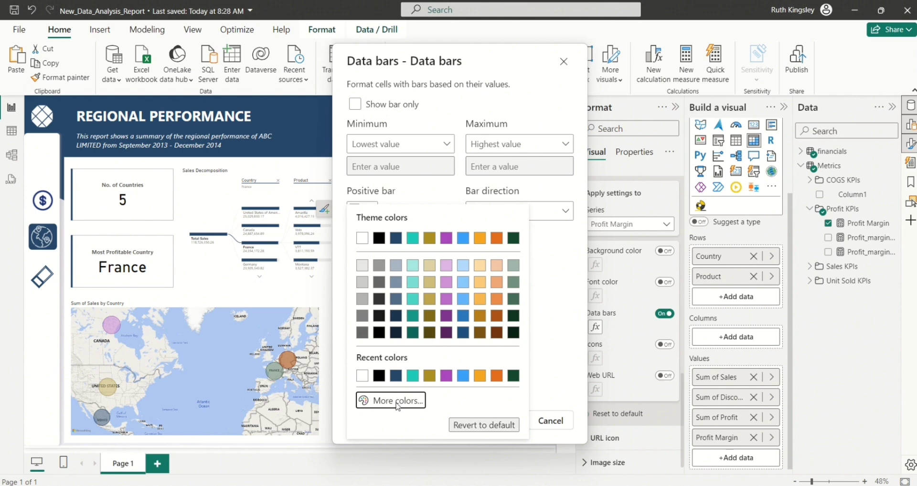
pyautogui.click(396, 405)
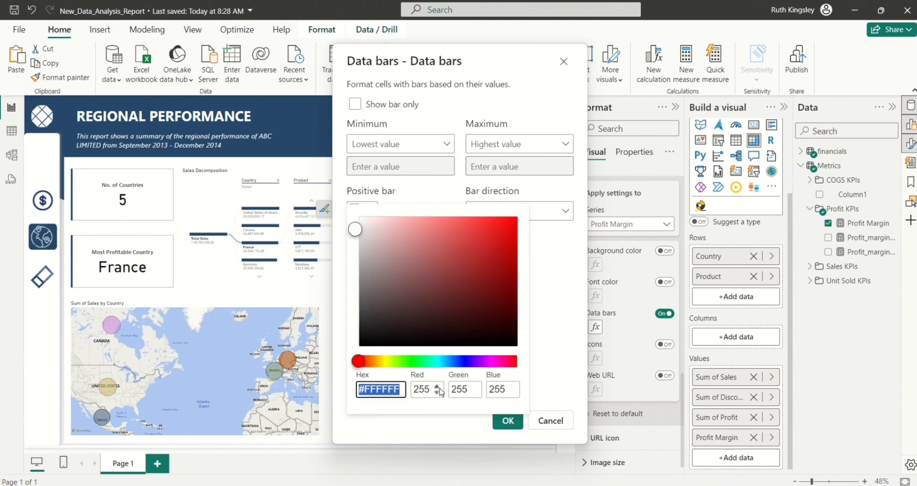
pyautogui.click(427, 362)
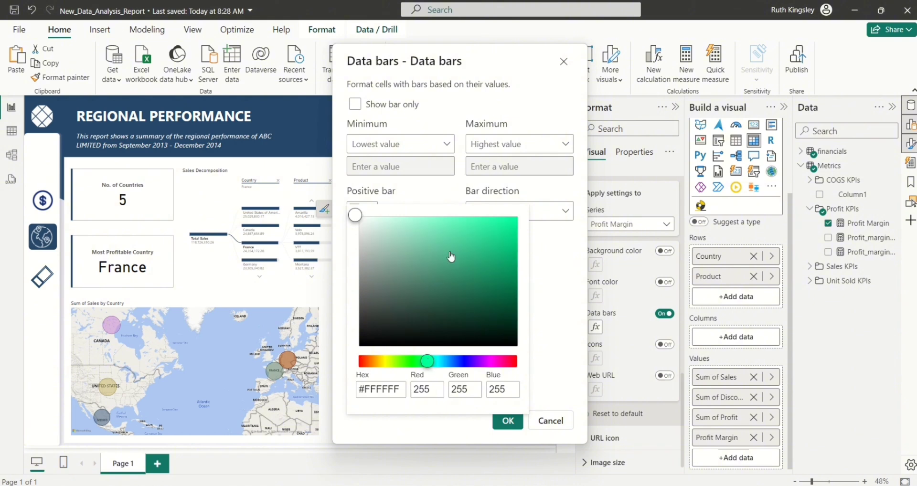
pyautogui.click(497, 245)
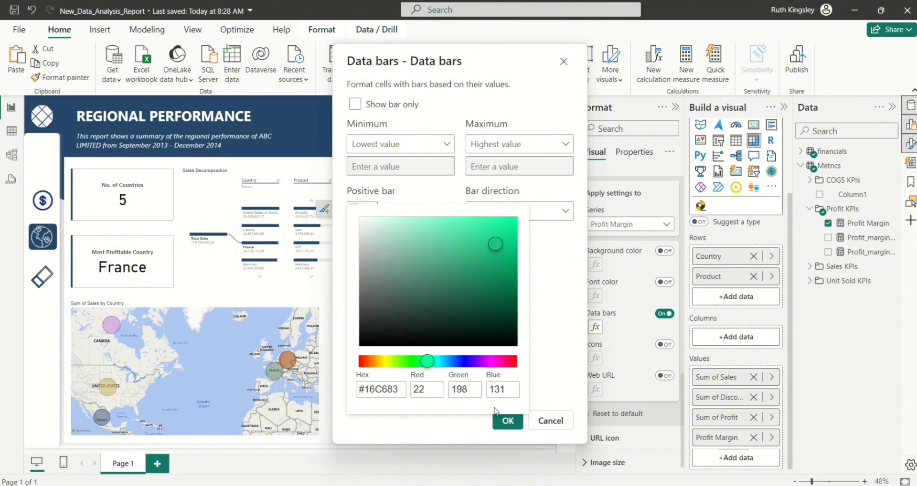
pyautogui.click(542, 381)
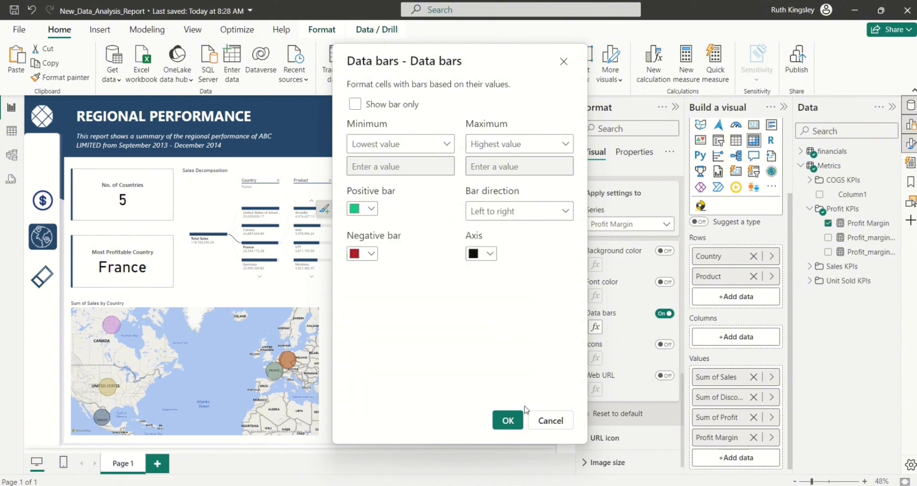
pyautogui.click(510, 421)
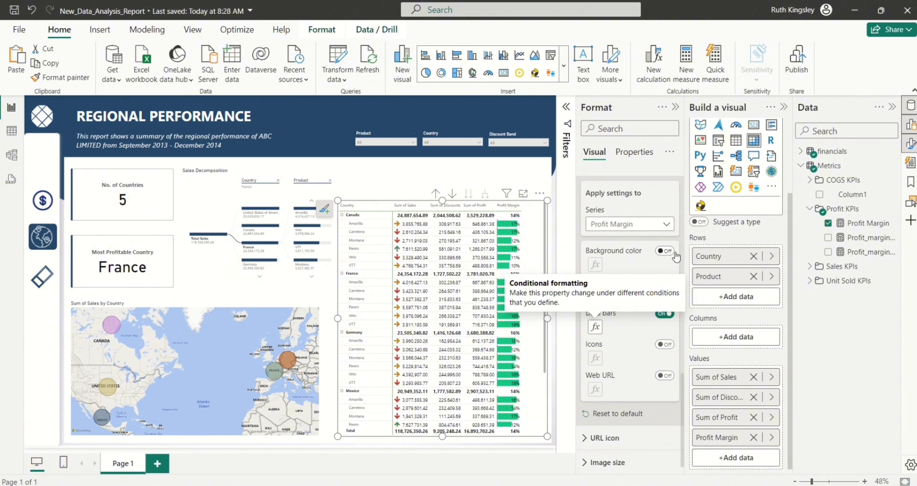
# - Set the matrix column headers to font size 12 and make them bold
pyautogui.scroll(5, 681, 278)
pyautogui.scroll(5, 681, 279)
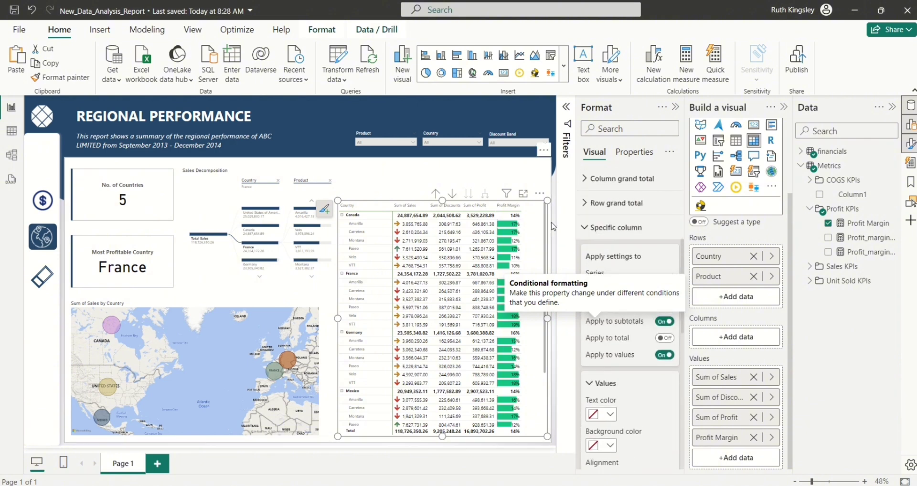
pyautogui.click(594, 228)
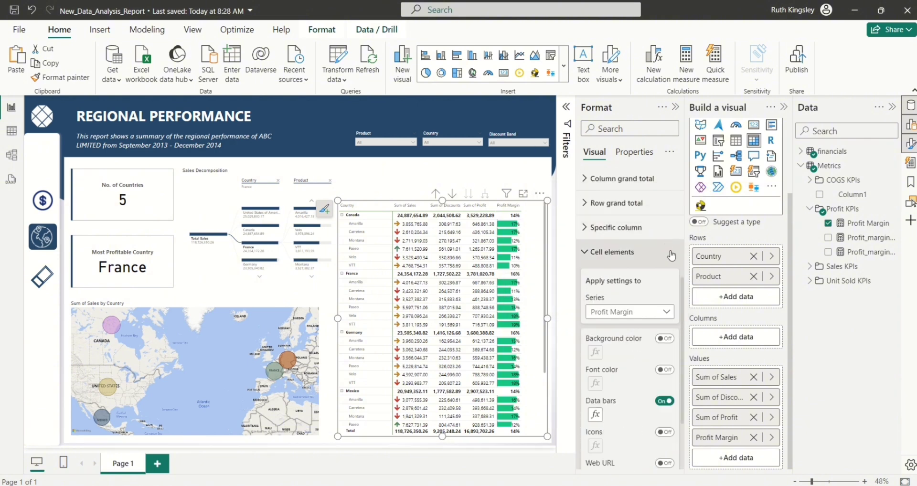
pyautogui.moveTo(684, 290); pyautogui.dragTo(685, 230)
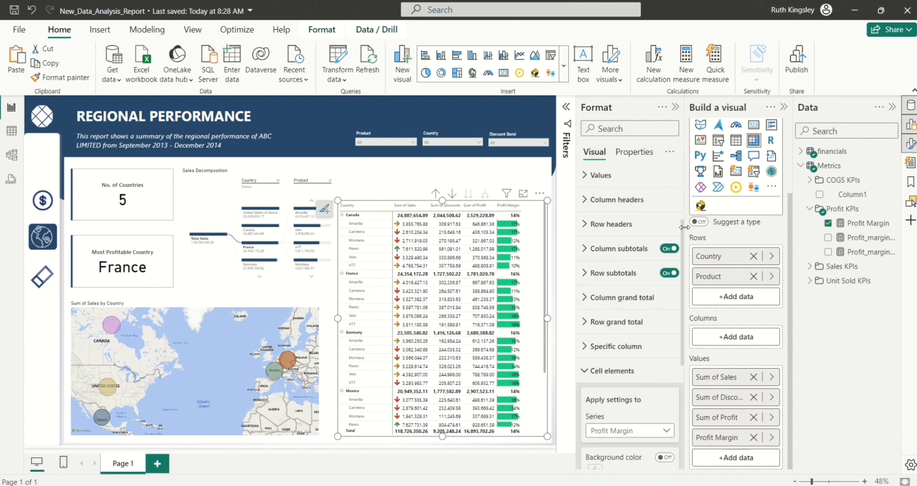
pyautogui.click(593, 202)
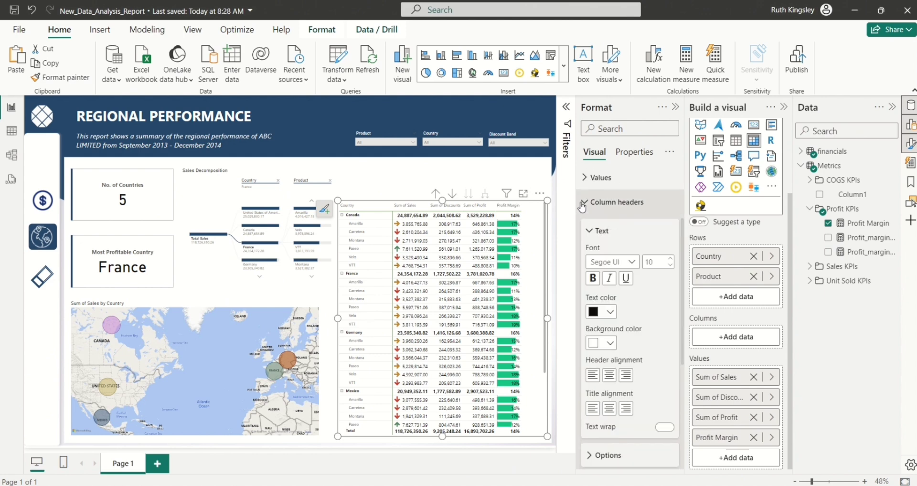
pyautogui.doubleClick(656, 263)
pyautogui.write('1')
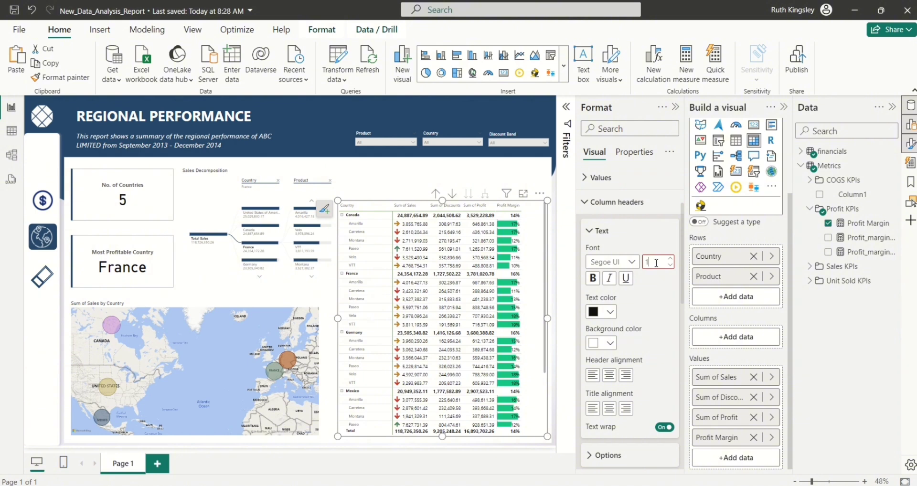
pyautogui.write('2')
pyautogui.click(593, 278)
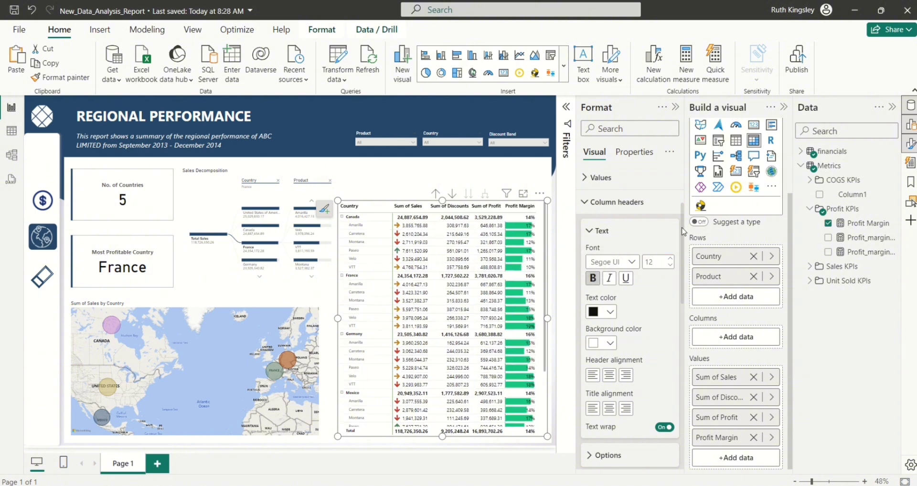
# - Turn on the matrix title and set it to "Breakdown of Sales, Discounts, Profit and Profit Margin by Country"
pyautogui.scroll(4, 679, 232)
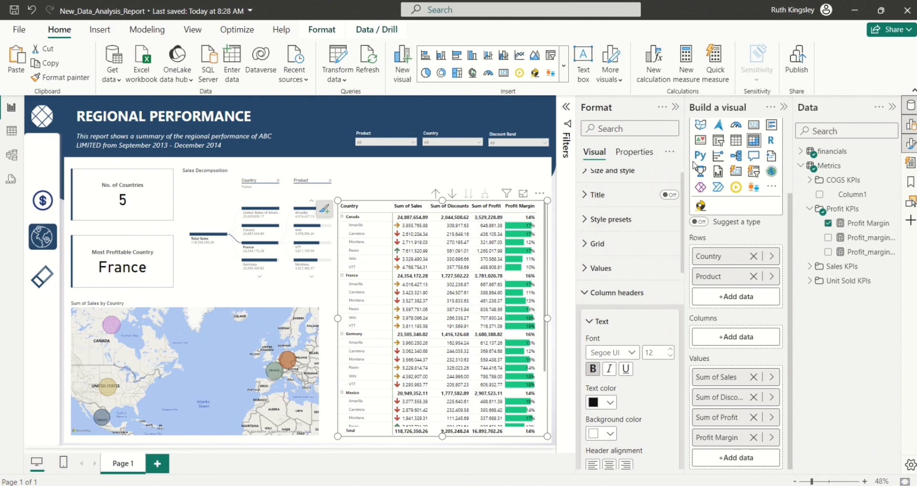
pyautogui.click(669, 195)
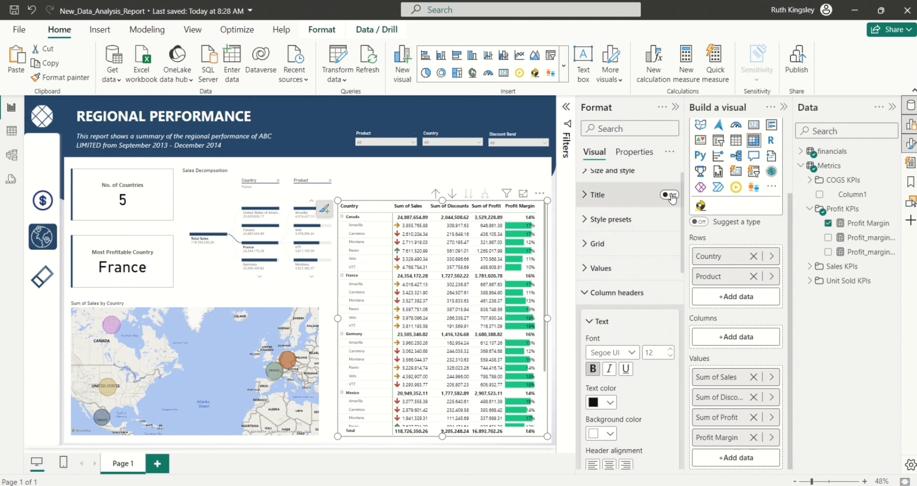
pyautogui.click(584, 195)
pyautogui.click(618, 255)
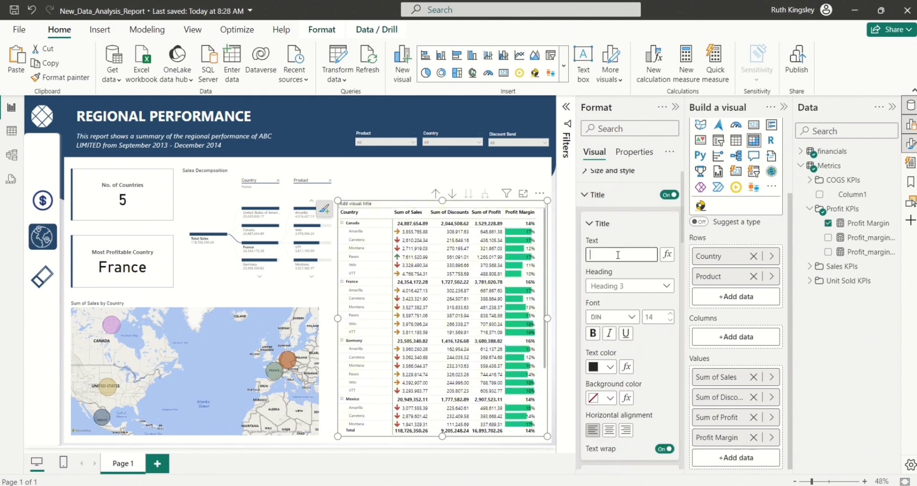
pyautogui.write('Breakdown of Sales')
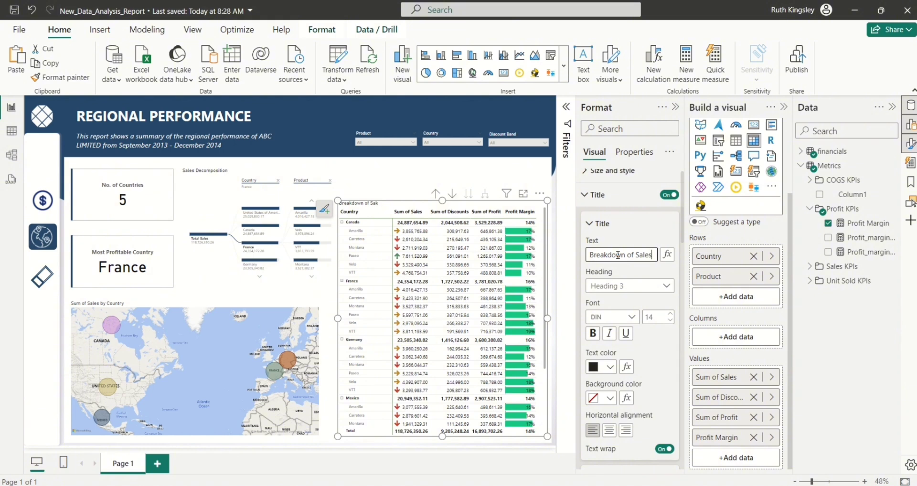
pyautogui.write(', Discounts, Profit and P')
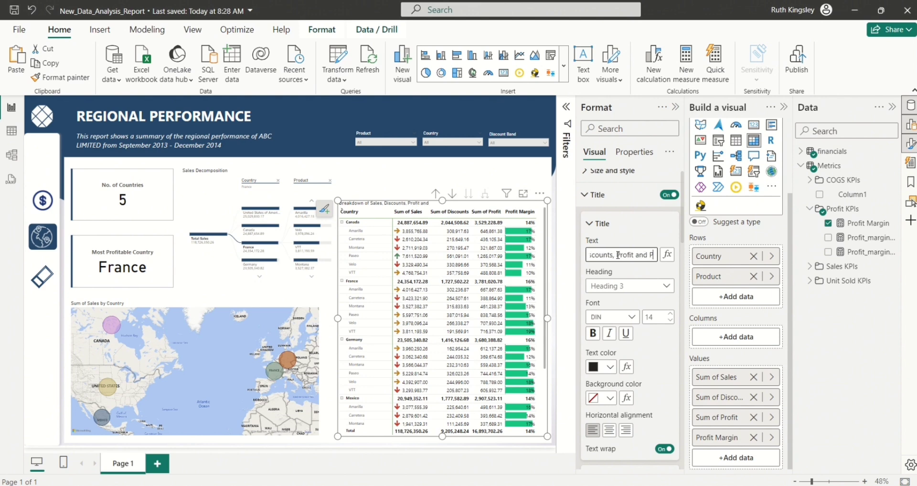
pyautogui.write('rofit')
pyautogui.write(' Margin')
pyautogui.write(' by Cou')
pyautogui.write('ntry')
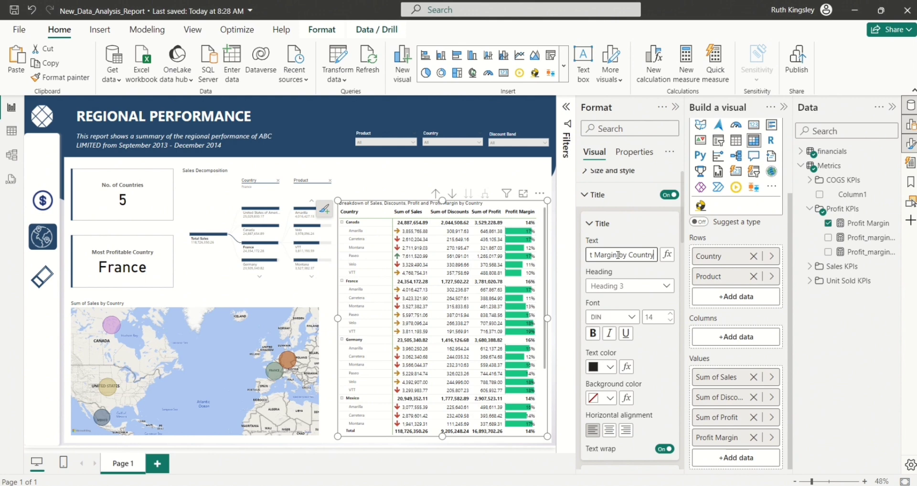
pyautogui.click(421, 175)
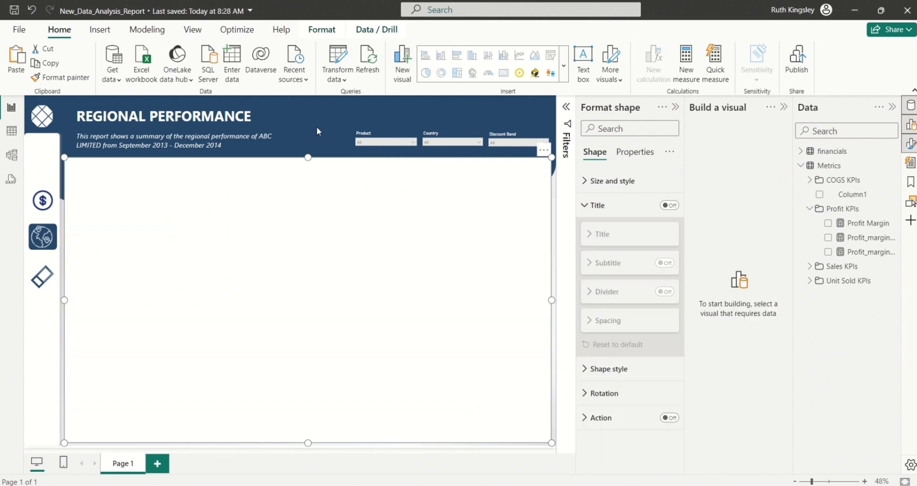
pyautogui.press('Escape')
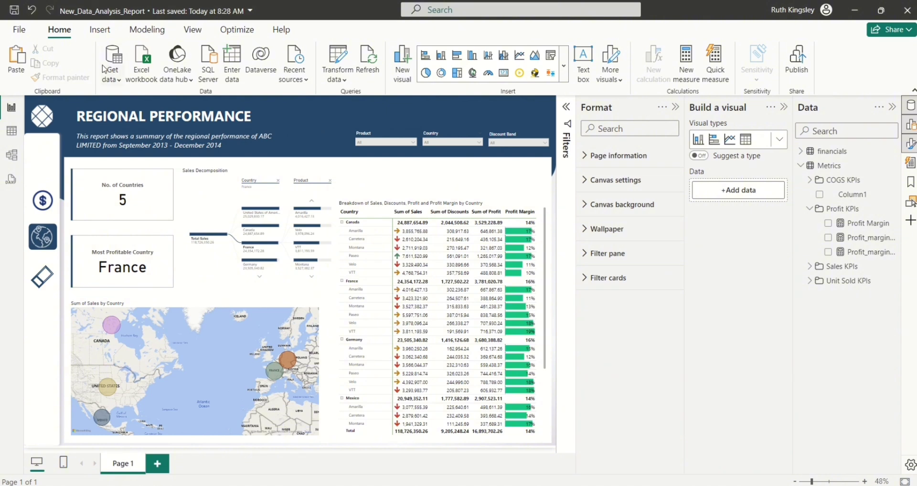
# - Insert a text box above the matrix noting 3 North American and 2 European countries, and France's 16% margin with a 2% difference from Canada
pyautogui.click(101, 30)
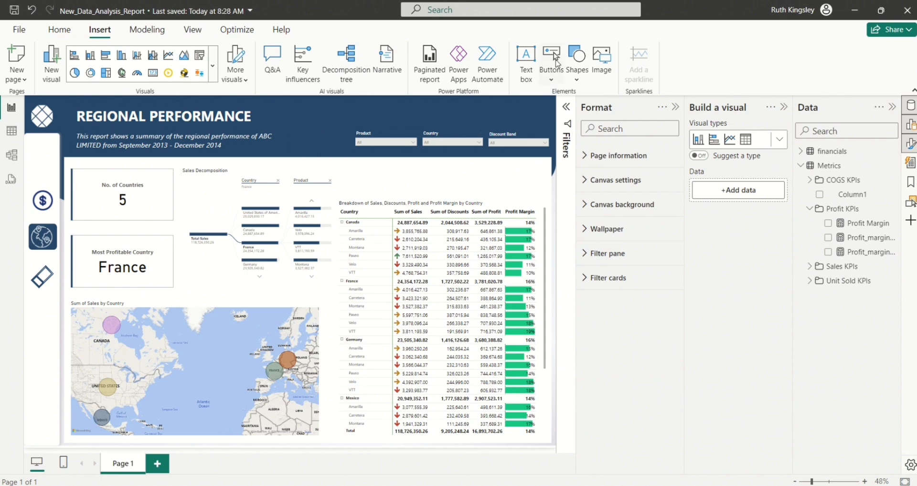
pyautogui.click(533, 76)
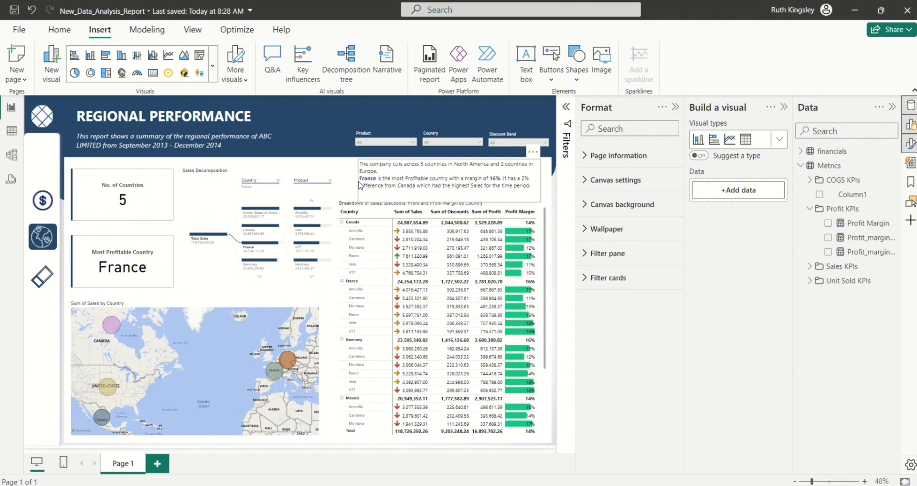
pyautogui.click(358, 181)
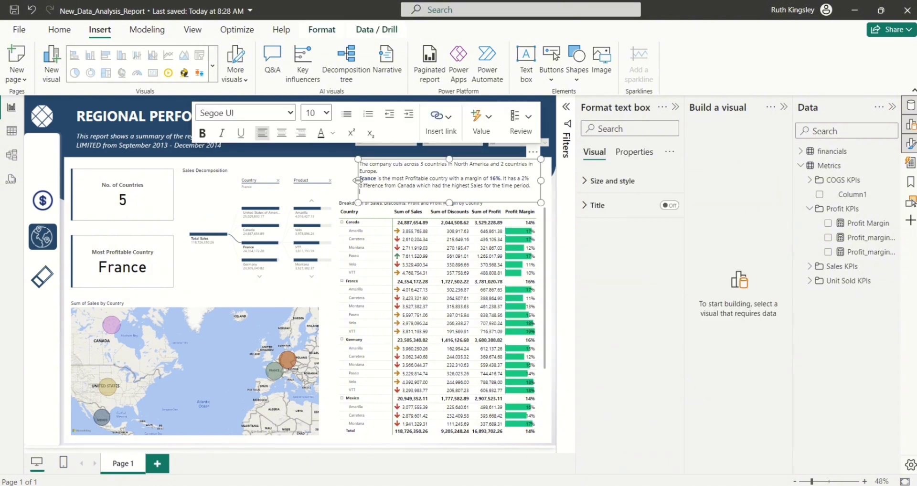
# - Resize the commentary text box to fit above the matrix title and add a blank line before the France sentence
pyautogui.moveTo(356, 180); pyautogui.dragTo(341, 183)
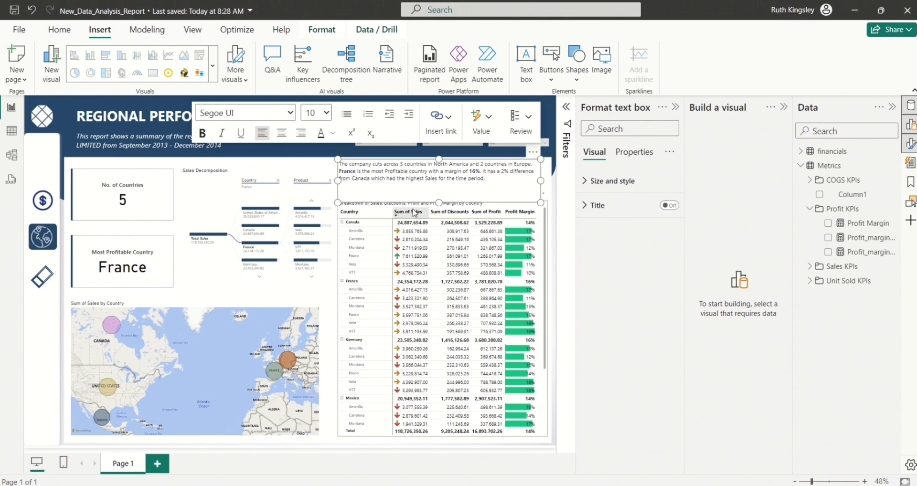
pyautogui.moveTo(438, 203); pyautogui.dragTo(439, 197)
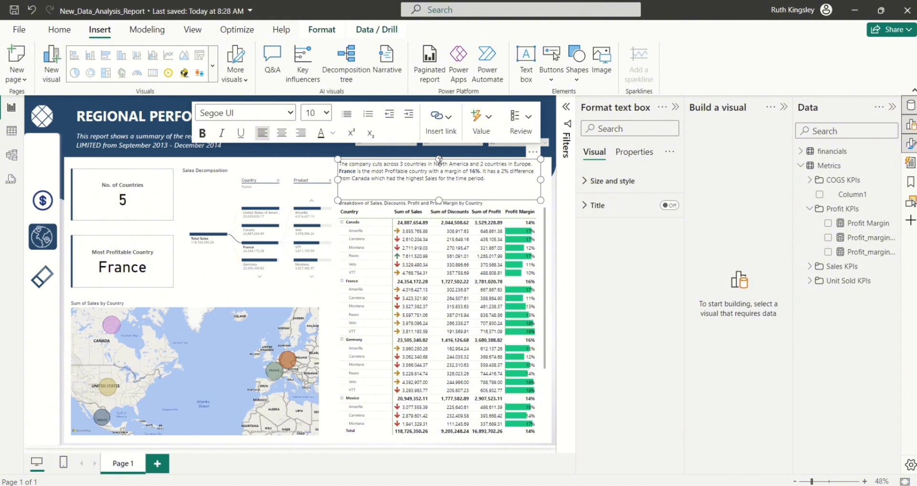
pyautogui.moveTo(439, 158)
pyautogui.mouseDown()
pyautogui.moveTo(443, 171)
pyautogui.moveTo(444, 162)
pyautogui.mouseUp()
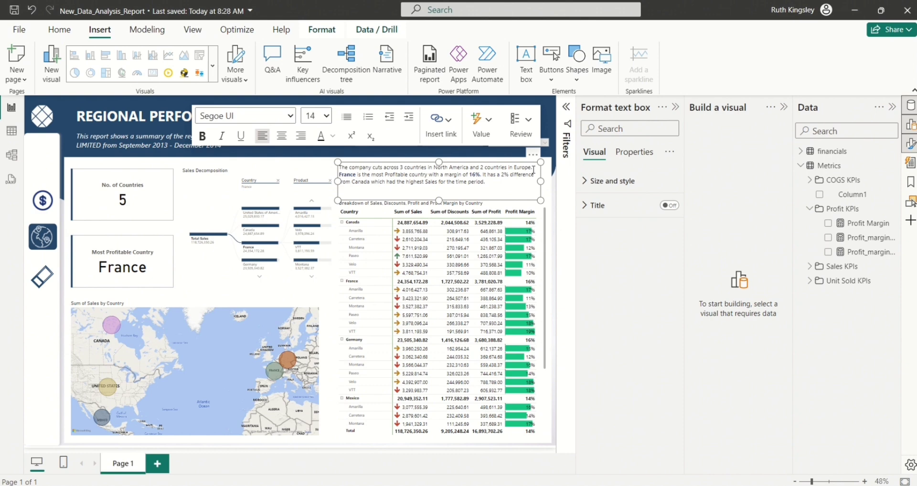
pyautogui.press('Return')
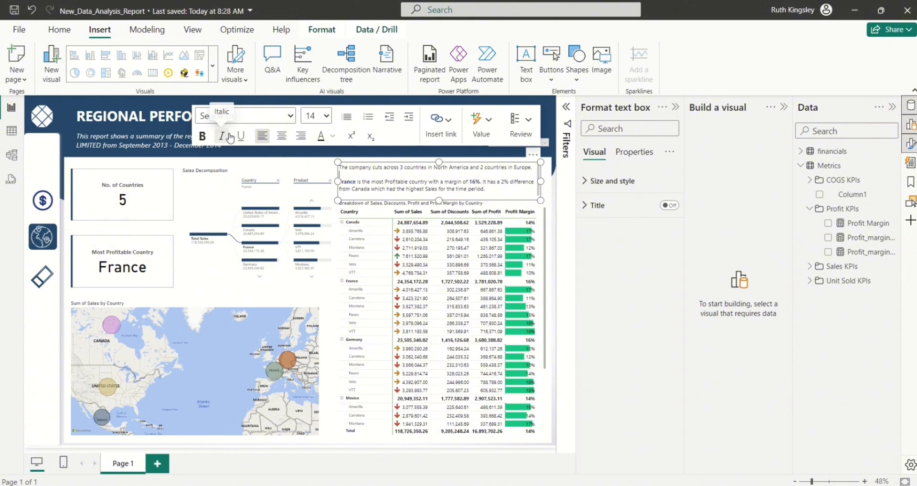
pyautogui.click(200, 100)
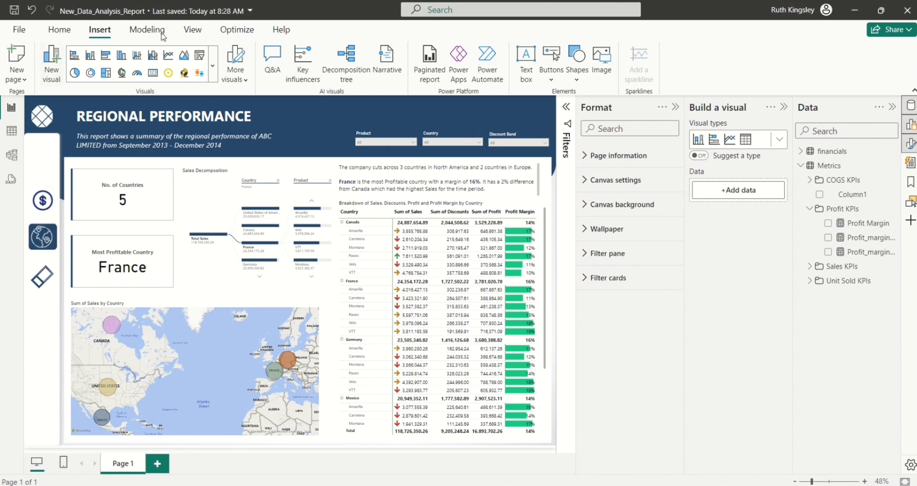
# - Show the Bookmarks and Selection panes alongside the report page
pyautogui.click(200, 33)
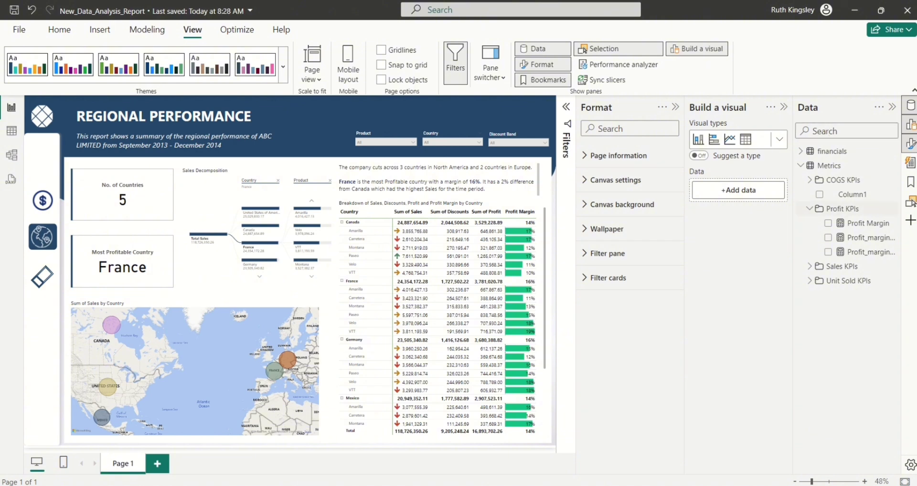
pyautogui.click(911, 183)
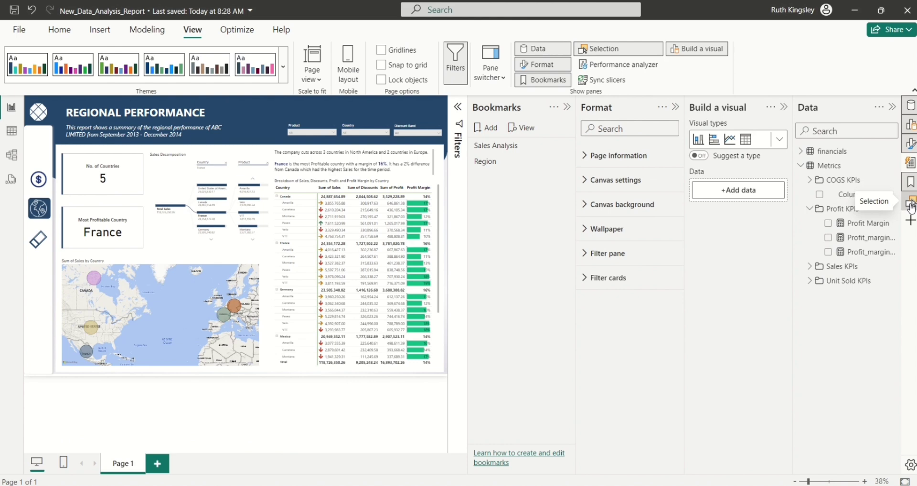
pyautogui.click(911, 205)
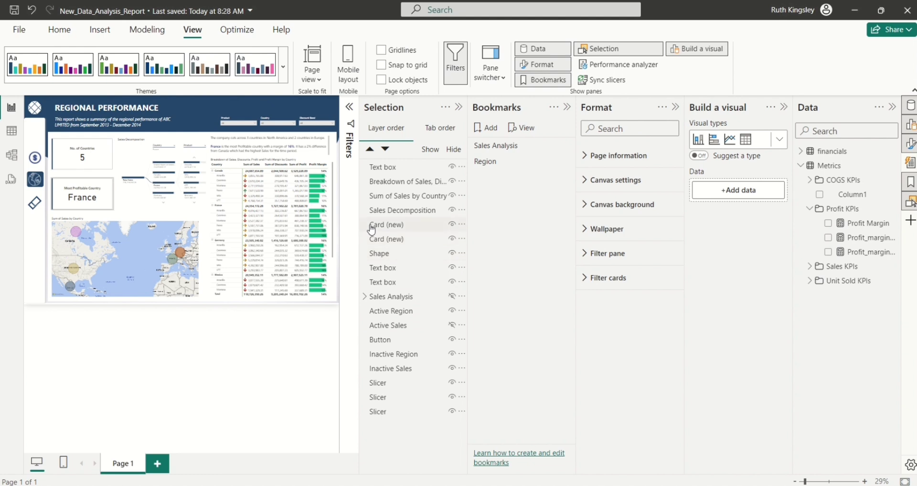
# - Group the three text boxes, breakdown matrix, sales map, Sales Decomposition visual, two cards and background shape, and name the group "Region"
pyautogui.click(382, 201)
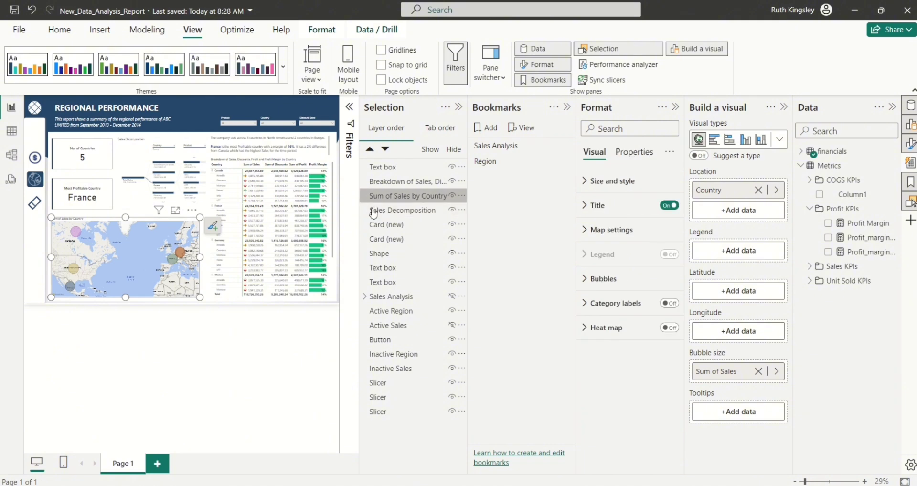
pyautogui.keyDown('ctrl'); pyautogui.click(373, 214); pyautogui.keyUp('ctrl')
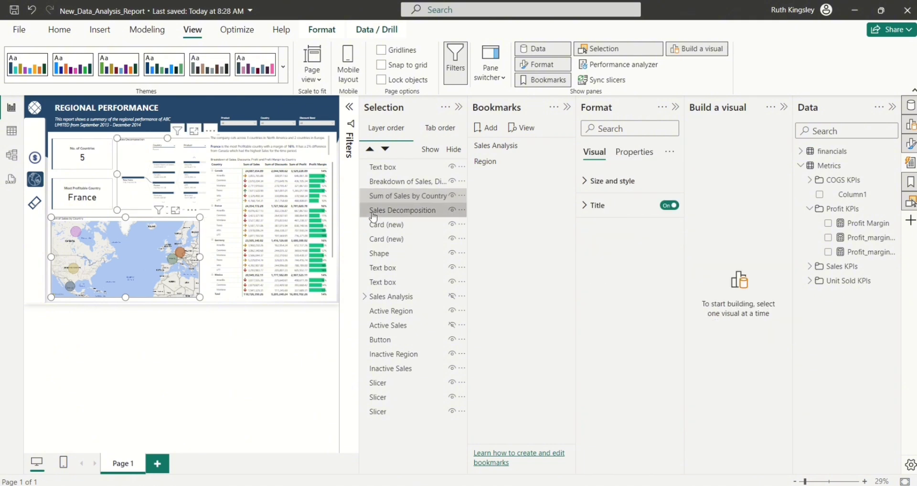
pyautogui.keyDown('ctrl'); pyautogui.click(373, 226); pyautogui.keyUp('ctrl')
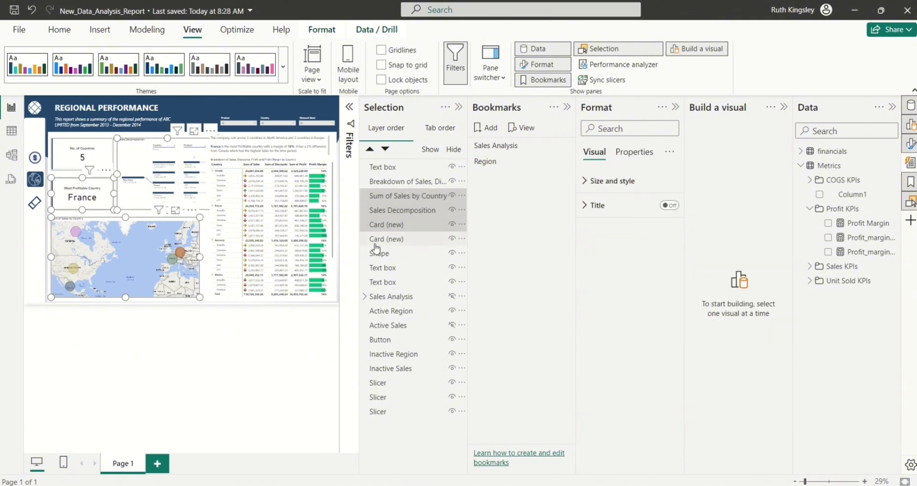
pyautogui.keyDown('ctrl'); pyautogui.click(375, 238); pyautogui.keyUp('ctrl')
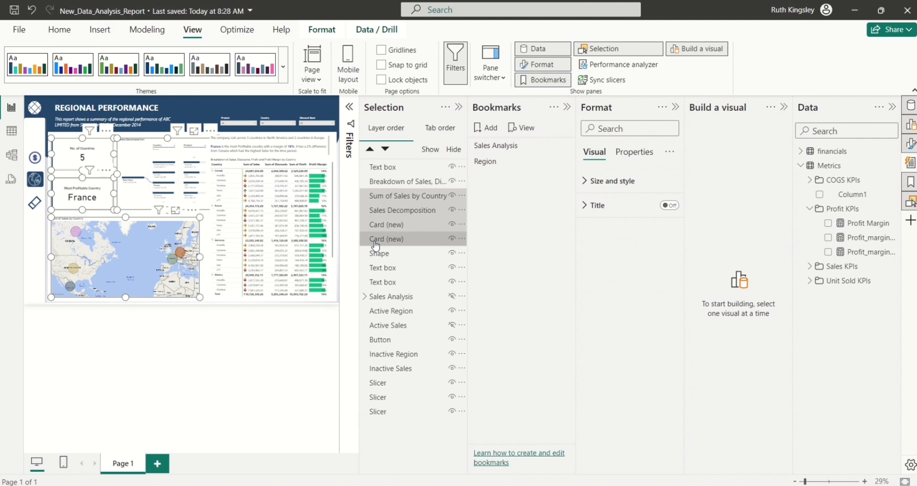
pyautogui.keyDown('ctrl'); pyautogui.click(378, 253); pyautogui.keyUp('ctrl')
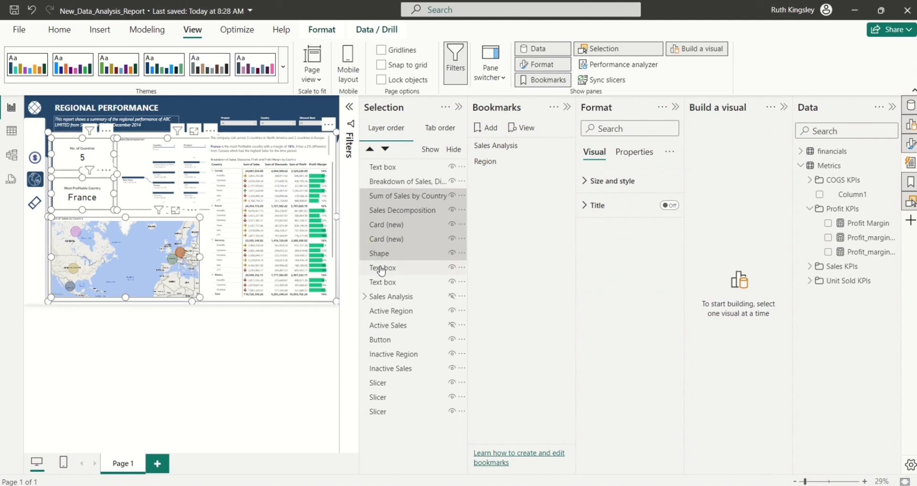
pyautogui.keyDown('ctrl'); pyautogui.click(381, 269); pyautogui.keyUp('ctrl')
pyautogui.keyDown('ctrl'); pyautogui.click(385, 283); pyautogui.keyUp('ctrl')
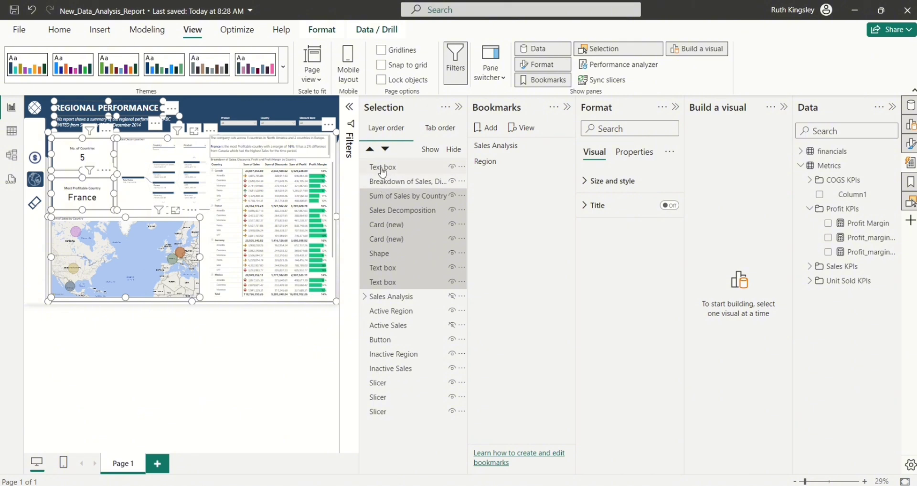
pyautogui.keyDown('ctrl'); pyautogui.click(382, 170); pyautogui.keyUp('ctrl')
pyautogui.keyDown('ctrl'); pyautogui.click(381, 184); pyautogui.keyUp('ctrl')
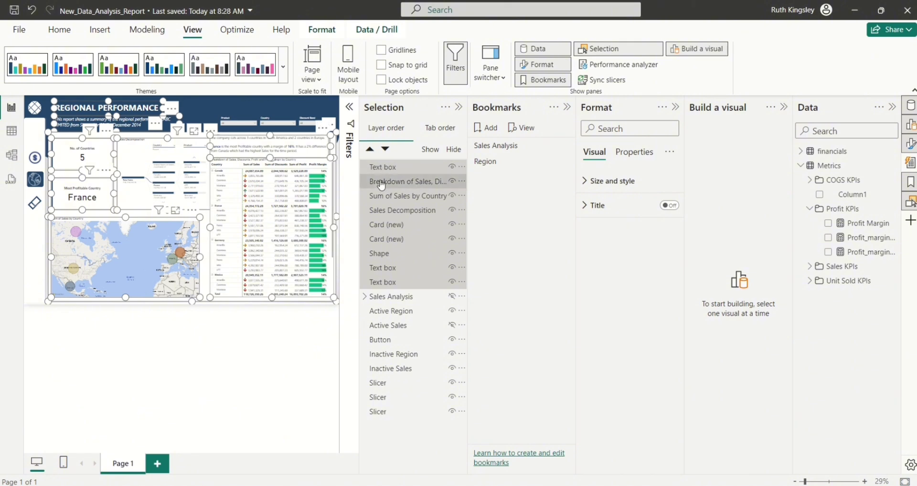
pyautogui.rightClick(405, 170)
pyautogui.moveTo(406, 173)
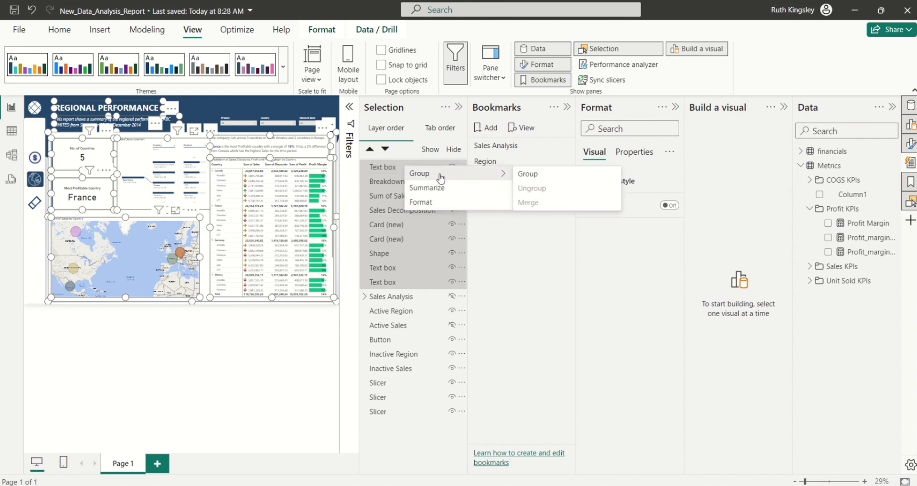
pyautogui.click(526, 176)
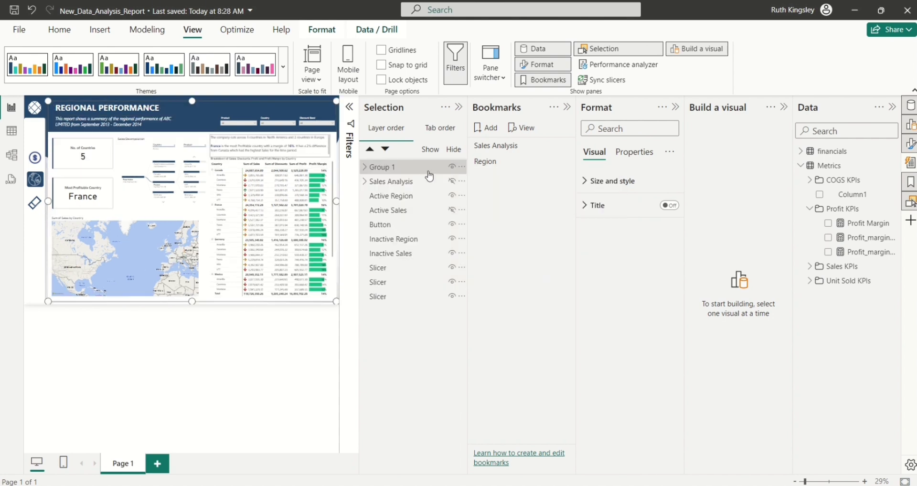
pyautogui.doubleClick(396, 168)
pyautogui.write('Region')
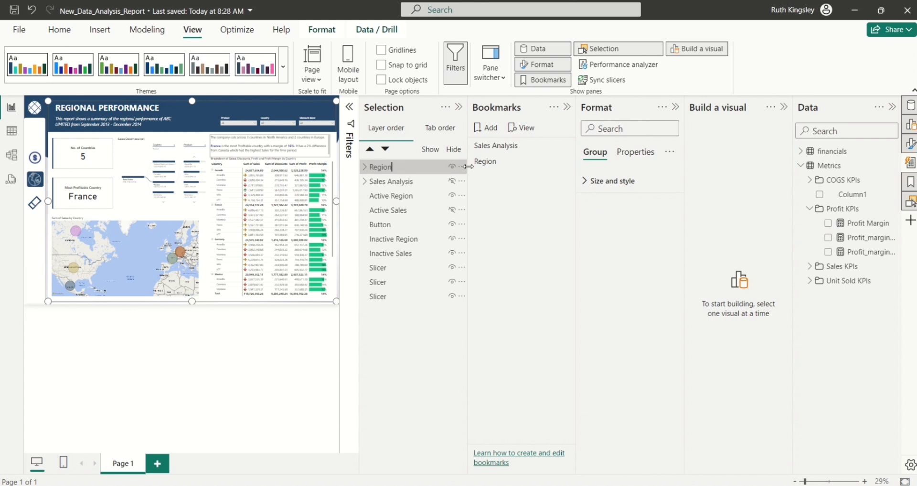
# - Confirm the Region group name and update the Region bookmark to store the current regional view
pyautogui.press('Return')
pyautogui.click(565, 162)
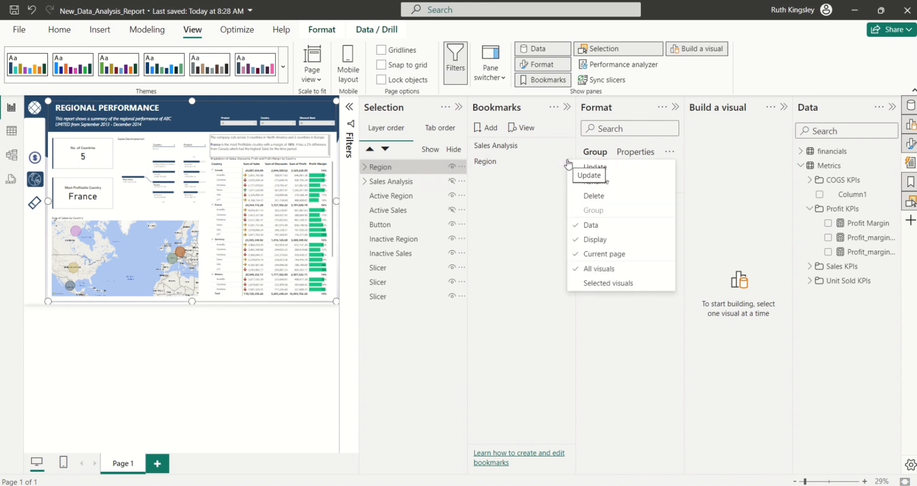
pyautogui.click(610, 172)
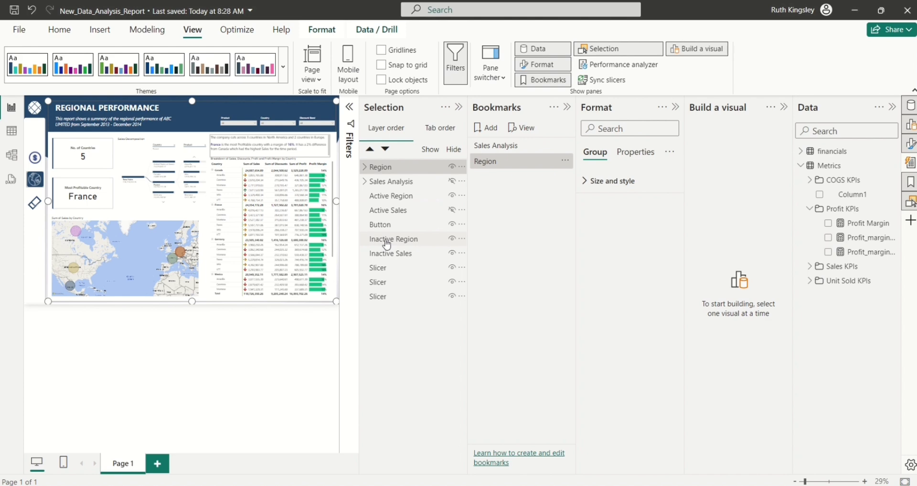
pyautogui.press('Escape')
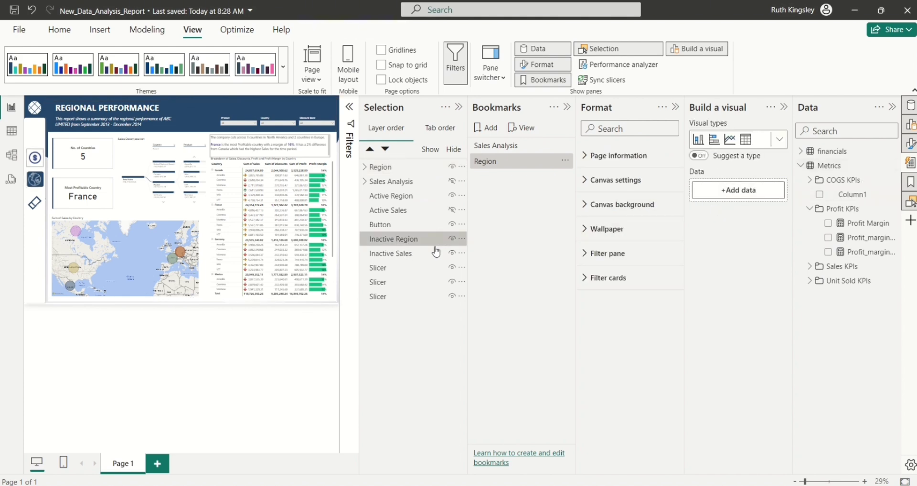
# - Turn on the Inactive Region button's action, with type Bookmark and Region as the target bookmark
pyautogui.click(412, 245)
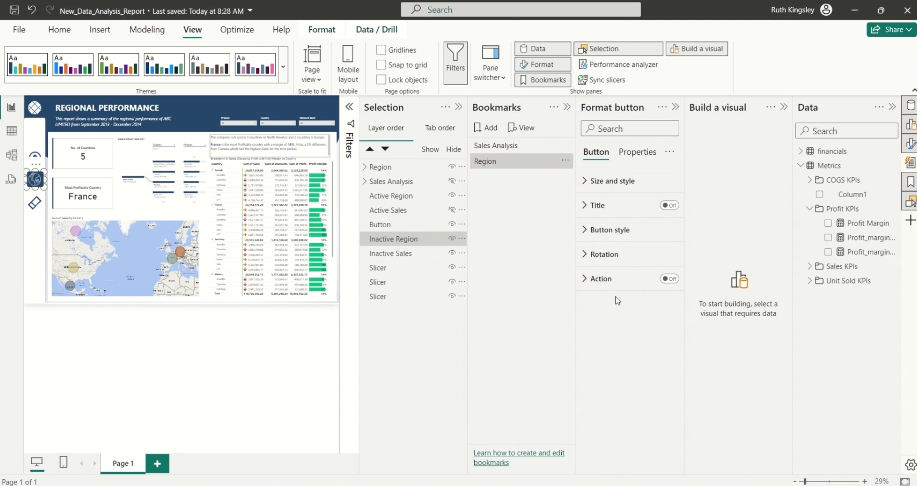
pyautogui.click(670, 279)
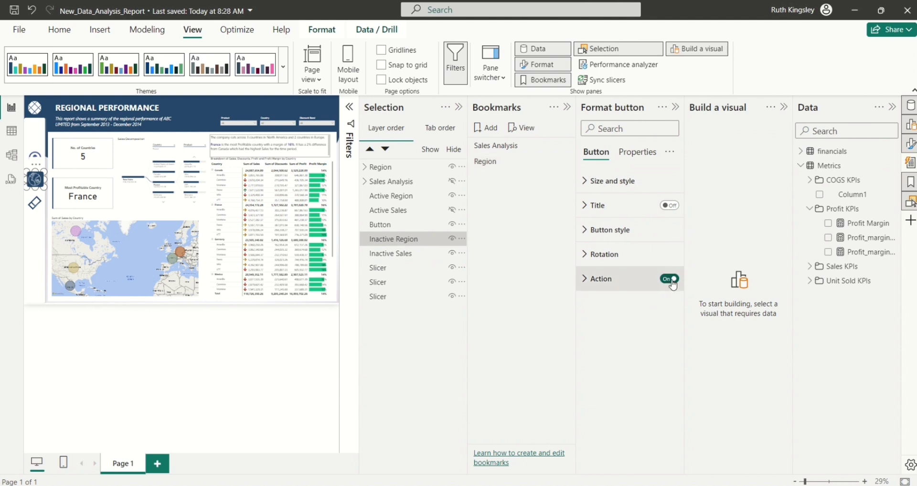
pyautogui.click(585, 287)
pyautogui.click(653, 343)
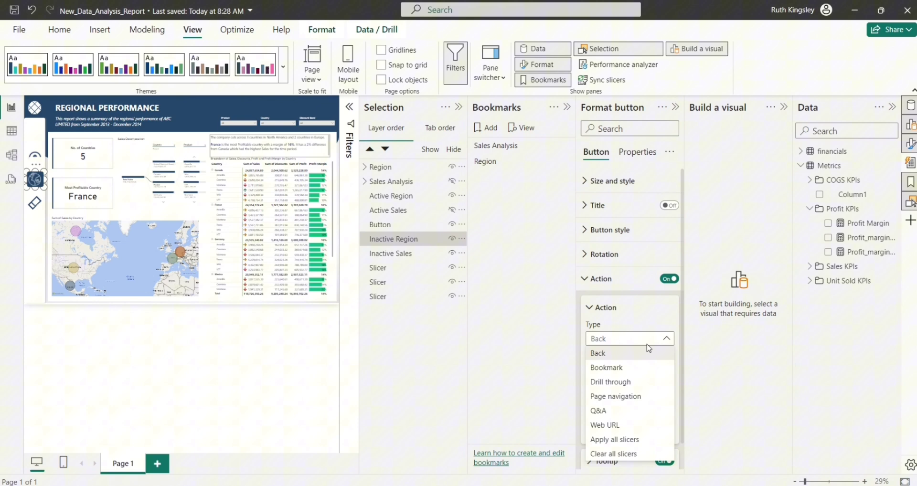
pyautogui.click(632, 367)
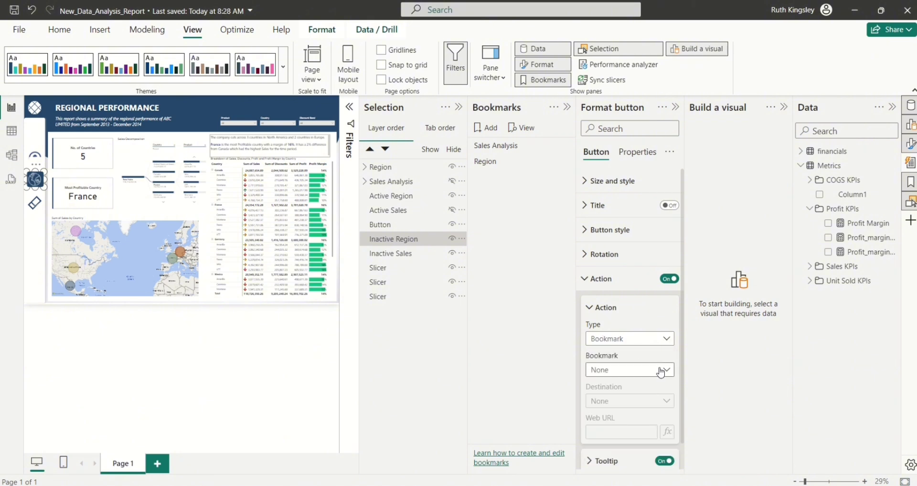
pyautogui.click(660, 371)
pyautogui.click(608, 416)
# - Hide the Inactive Region button and update the Region bookmark with that visibility
pyautogui.click(452, 240)
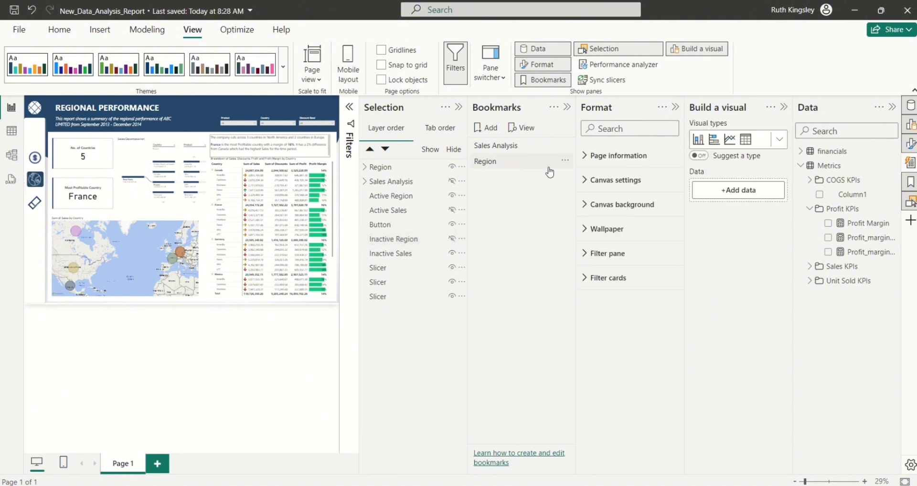
pyautogui.click(566, 166)
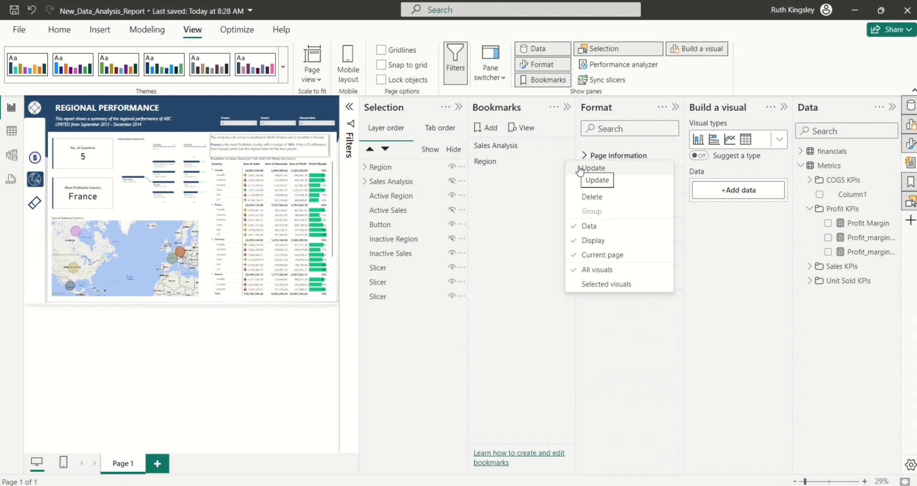
pyautogui.click(580, 171)
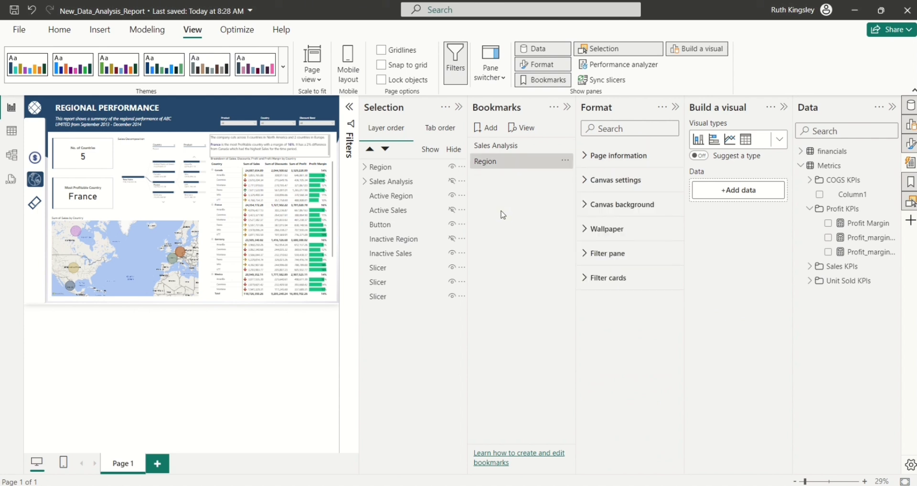
# - Apply the Sales Analysis bookmark, hide the Region group, show the Sales Analysis group and update the bookmark
pyautogui.click(508, 147)
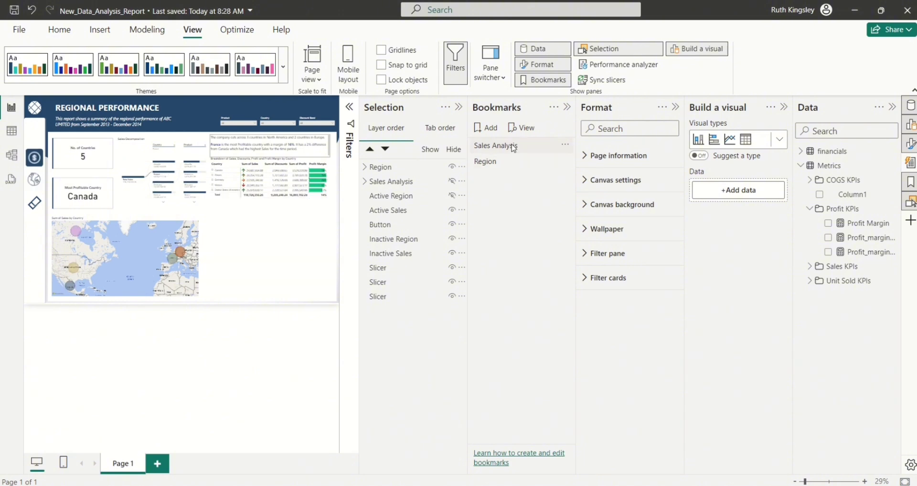
pyautogui.click(453, 168)
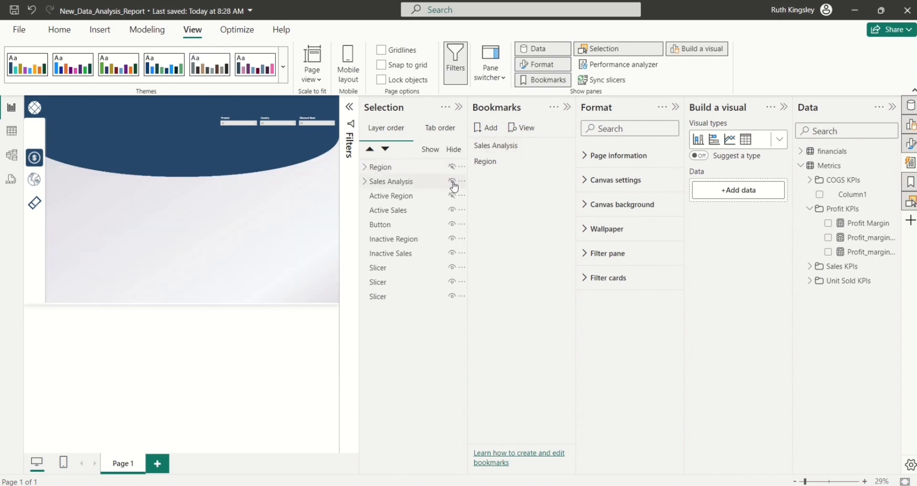
pyautogui.click(452, 182)
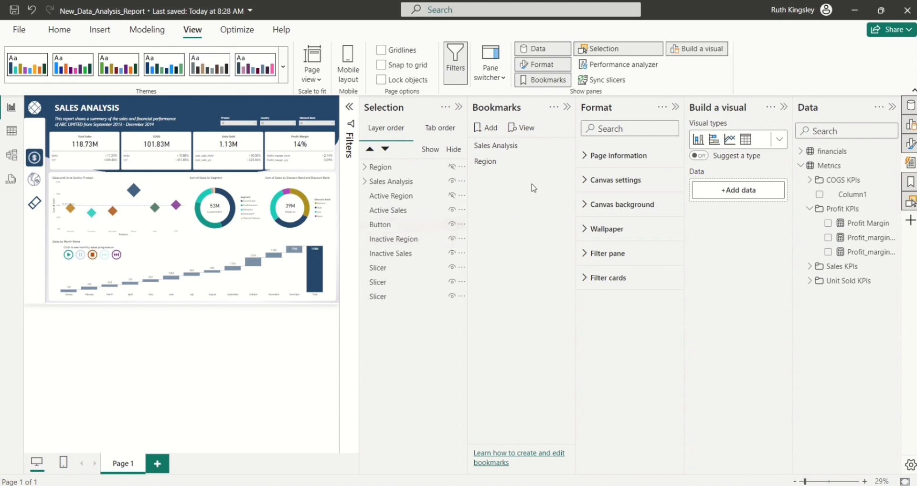
pyautogui.click(564, 146)
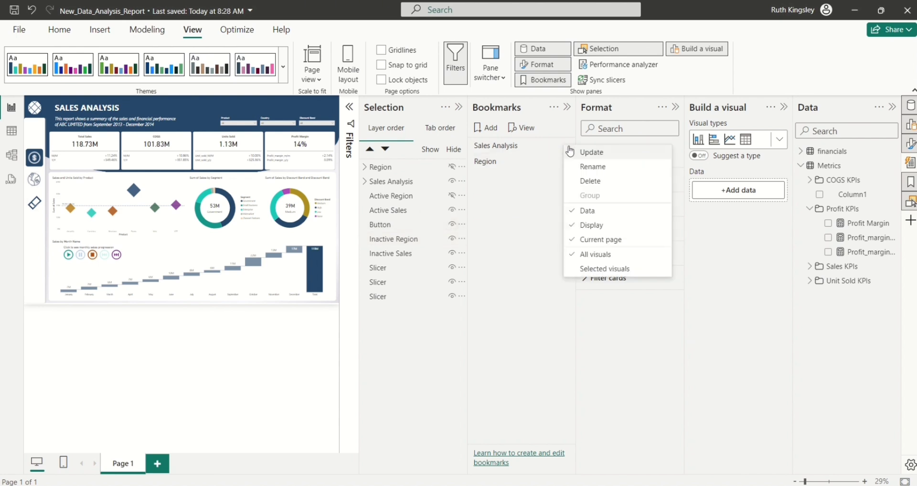
pyautogui.click(578, 152)
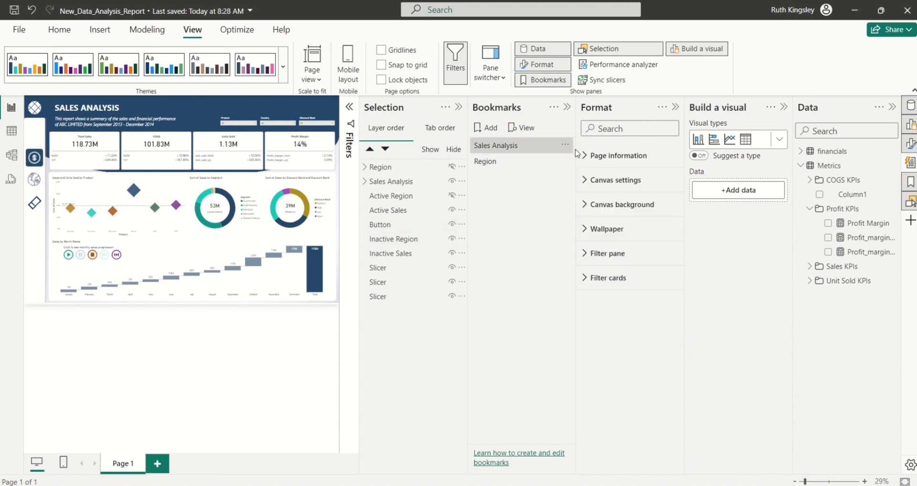
# - Apply the Region bookmark, show the Region group and update the bookmark
pyautogui.click(532, 162)
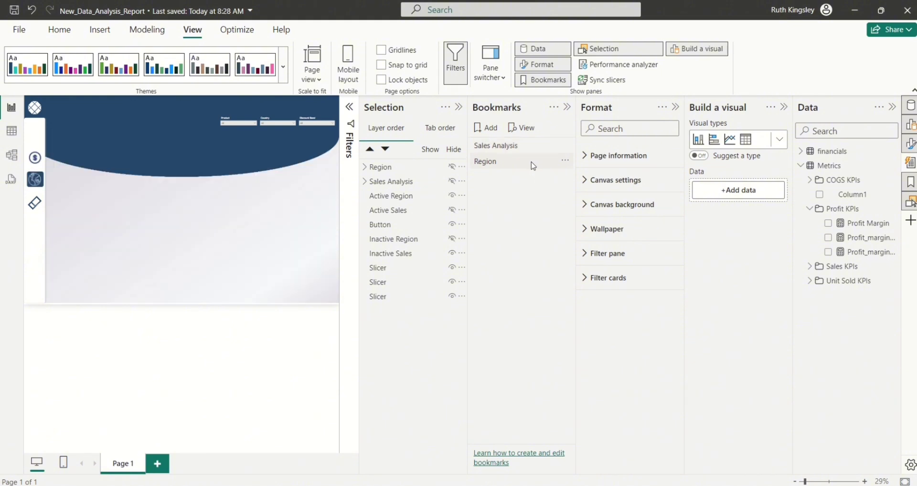
pyautogui.click(452, 169)
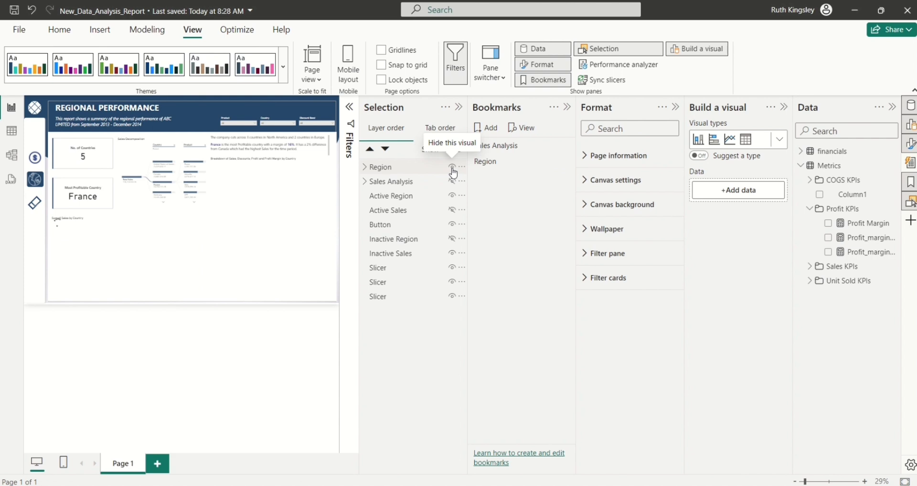
pyautogui.click(565, 162)
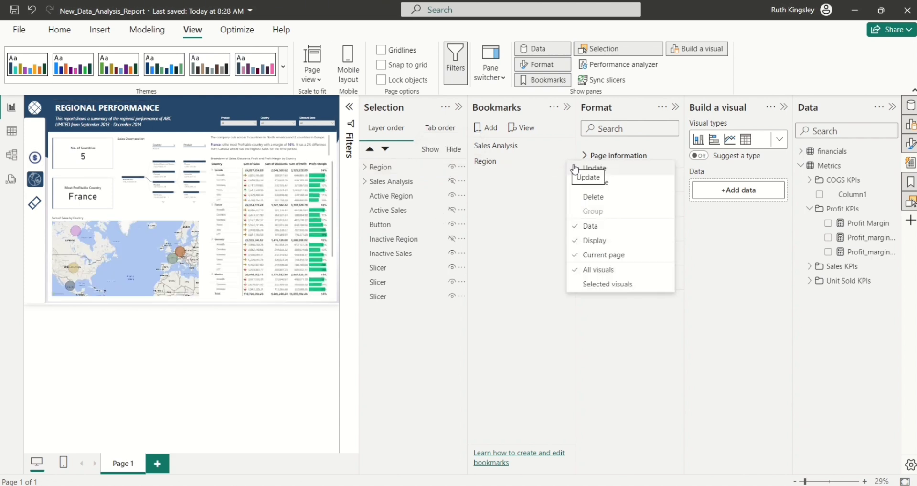
pyautogui.click(577, 169)
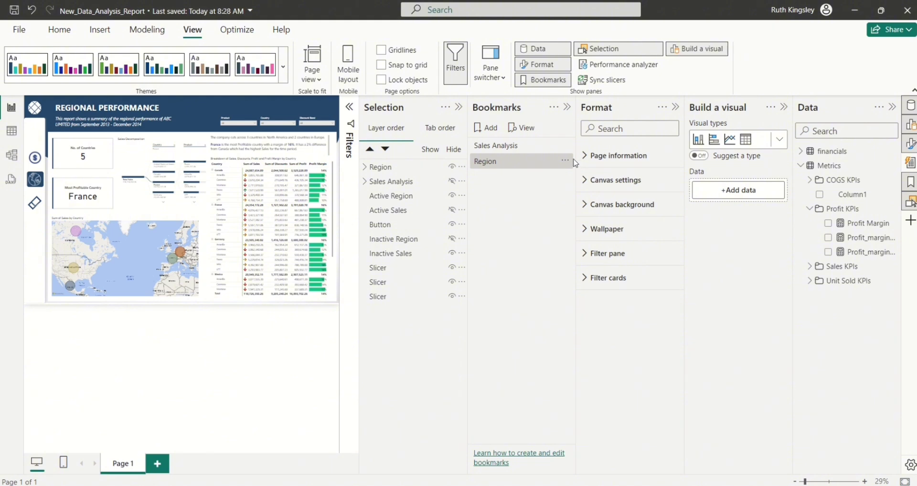
# - Collapse the Bookmarks, Selection, Format and Build a visual panes, and test the navigation buttons to Sales Analysis and back to Region
pyautogui.click(567, 108)
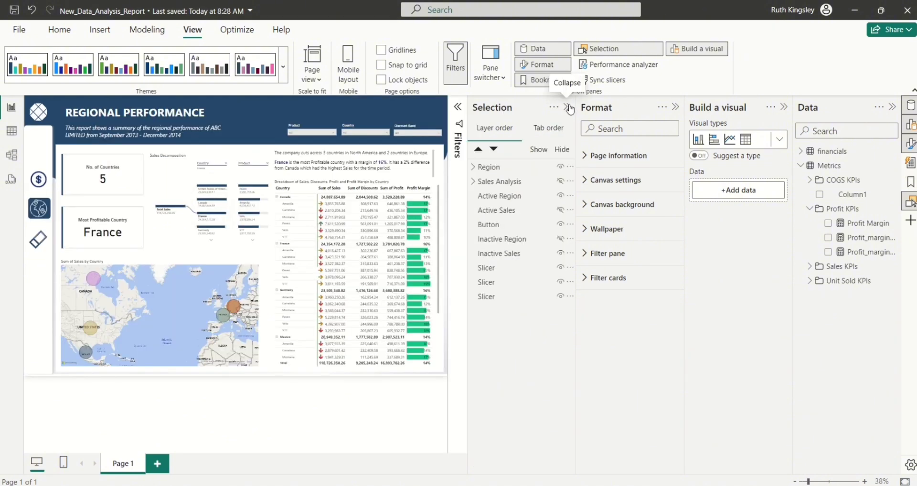
pyautogui.click(567, 107)
pyautogui.click(675, 107)
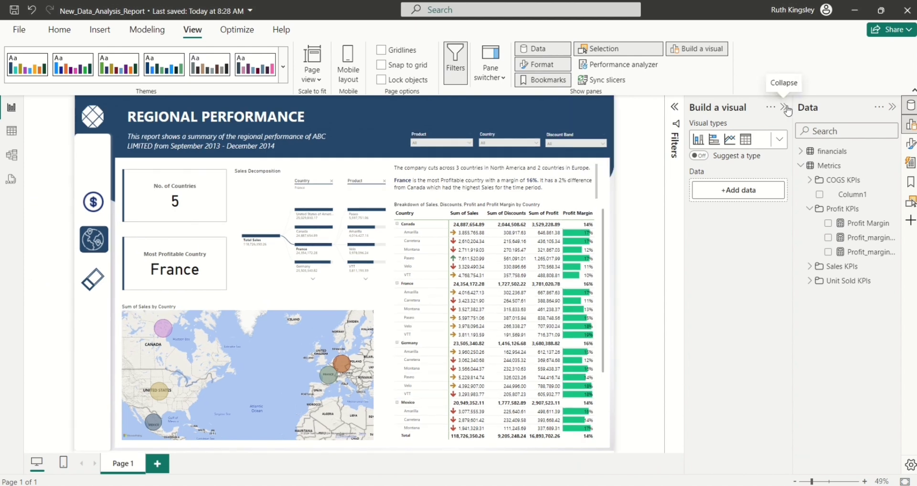
pyautogui.click(785, 108)
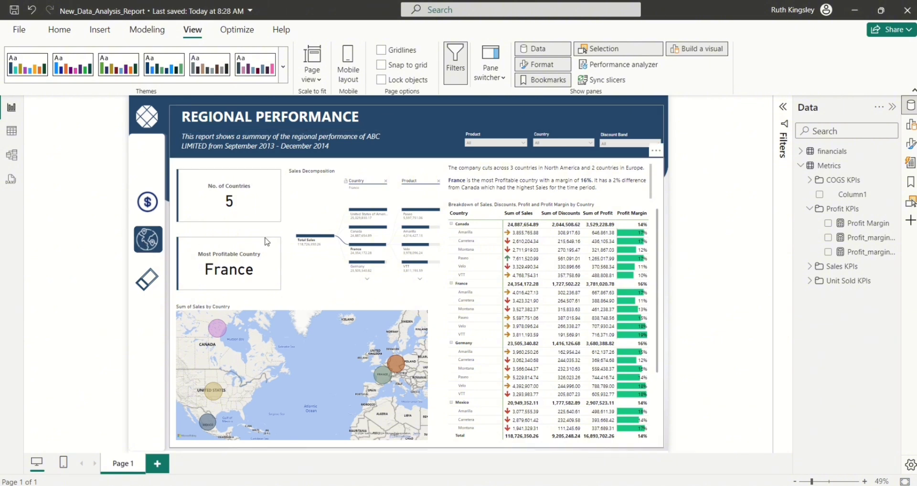
pyautogui.keyDown('ctrl'); pyautogui.click(149, 206); pyautogui.keyUp('ctrl')
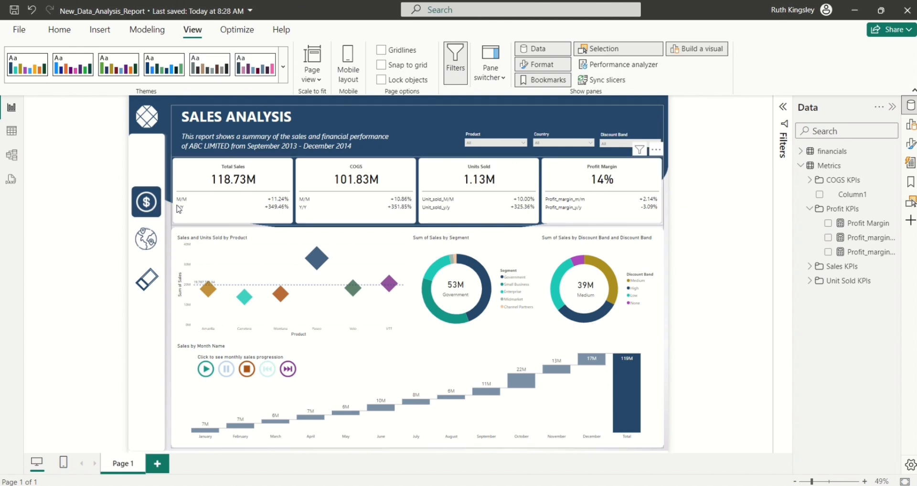
pyautogui.keyDown('ctrl'); pyautogui.click(146, 248); pyautogui.keyUp('ctrl')
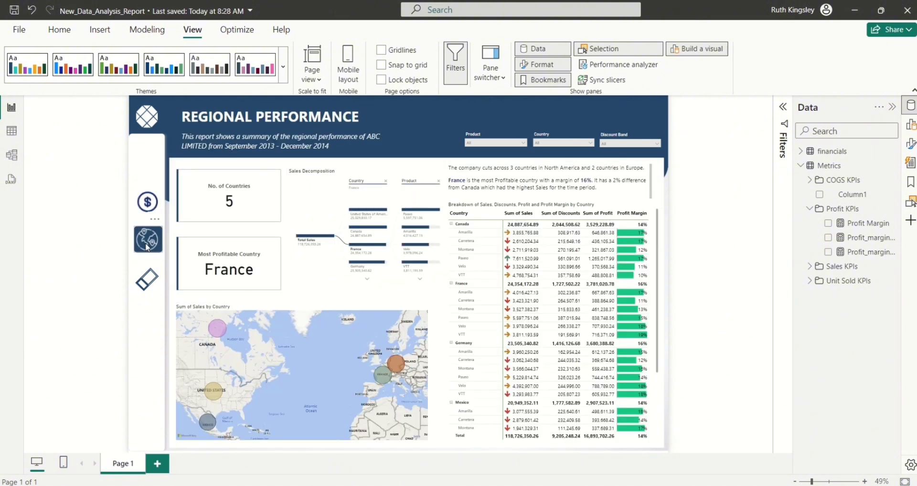